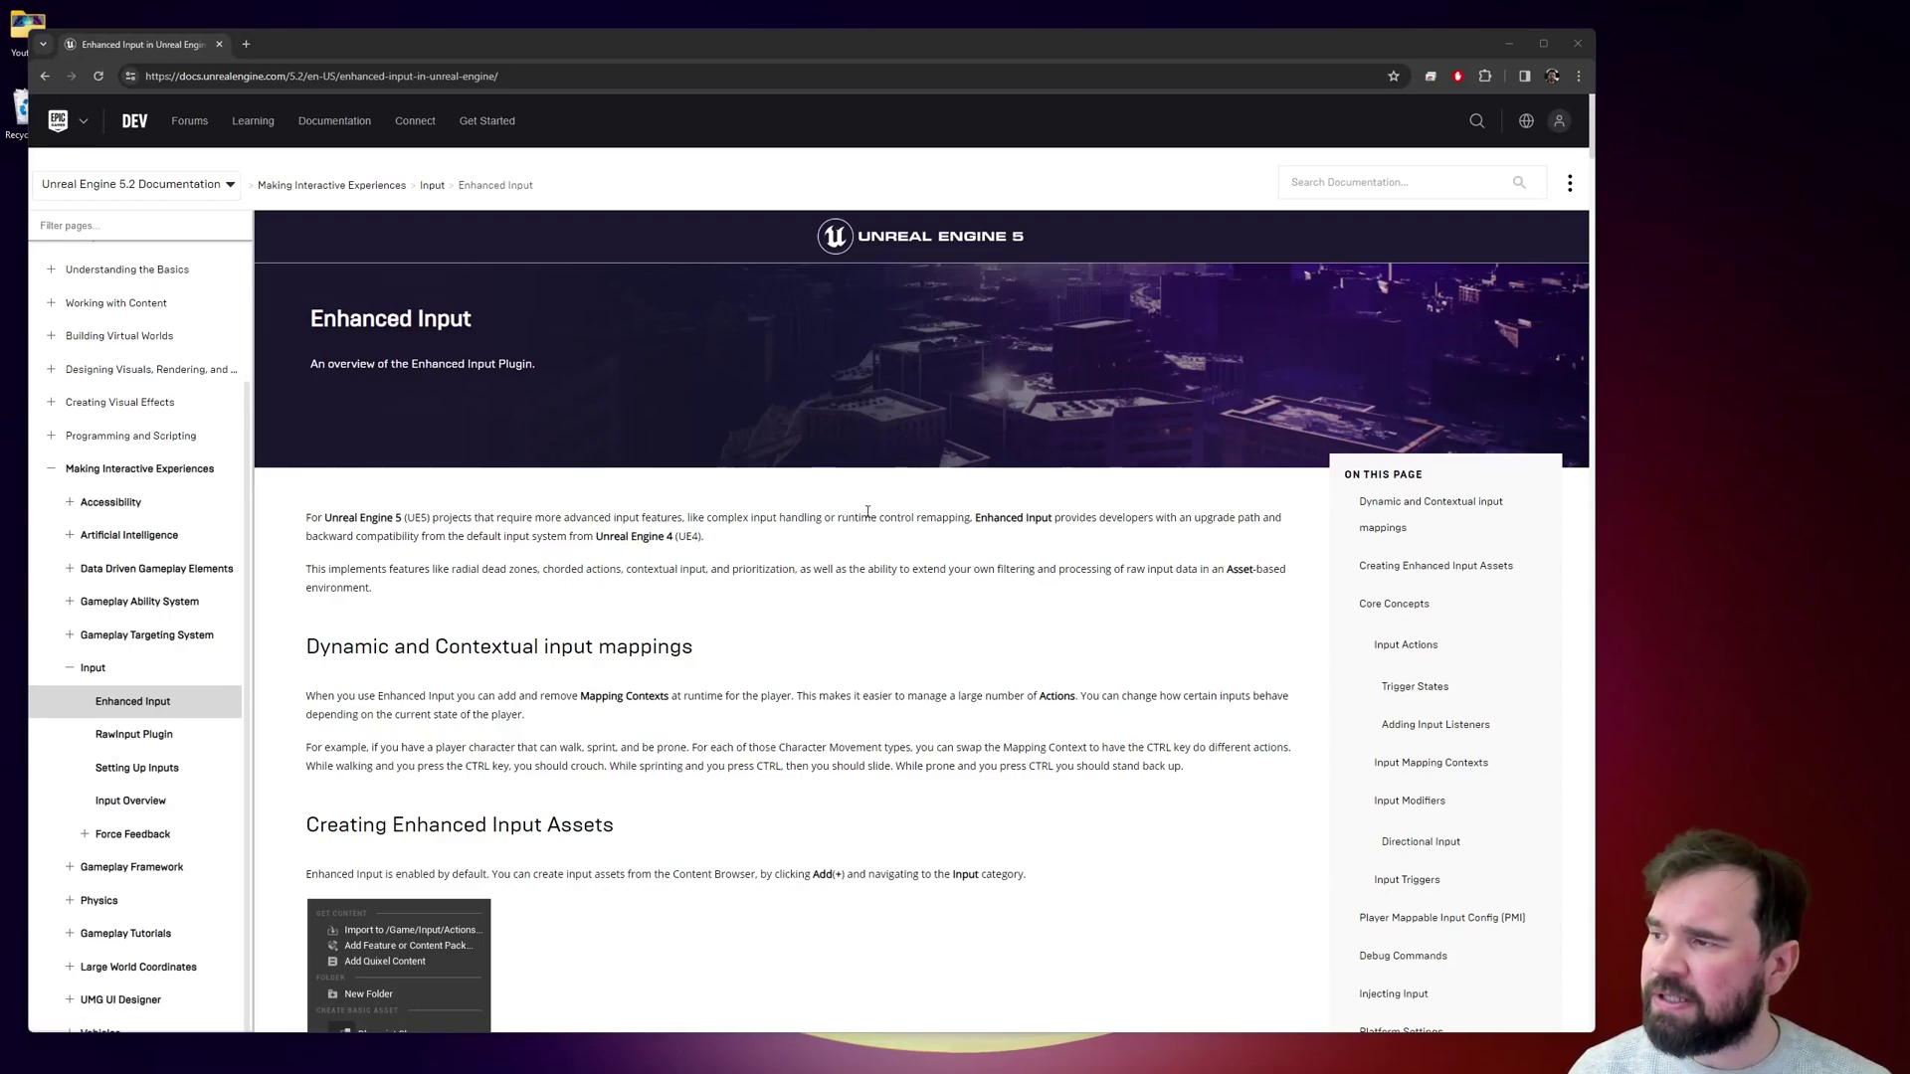
Read through the Enhanced Input documentation, covering Input Actions, Trigger States, Input Mapping Contexts and Input Modifiers.
middle_click(915, 562)
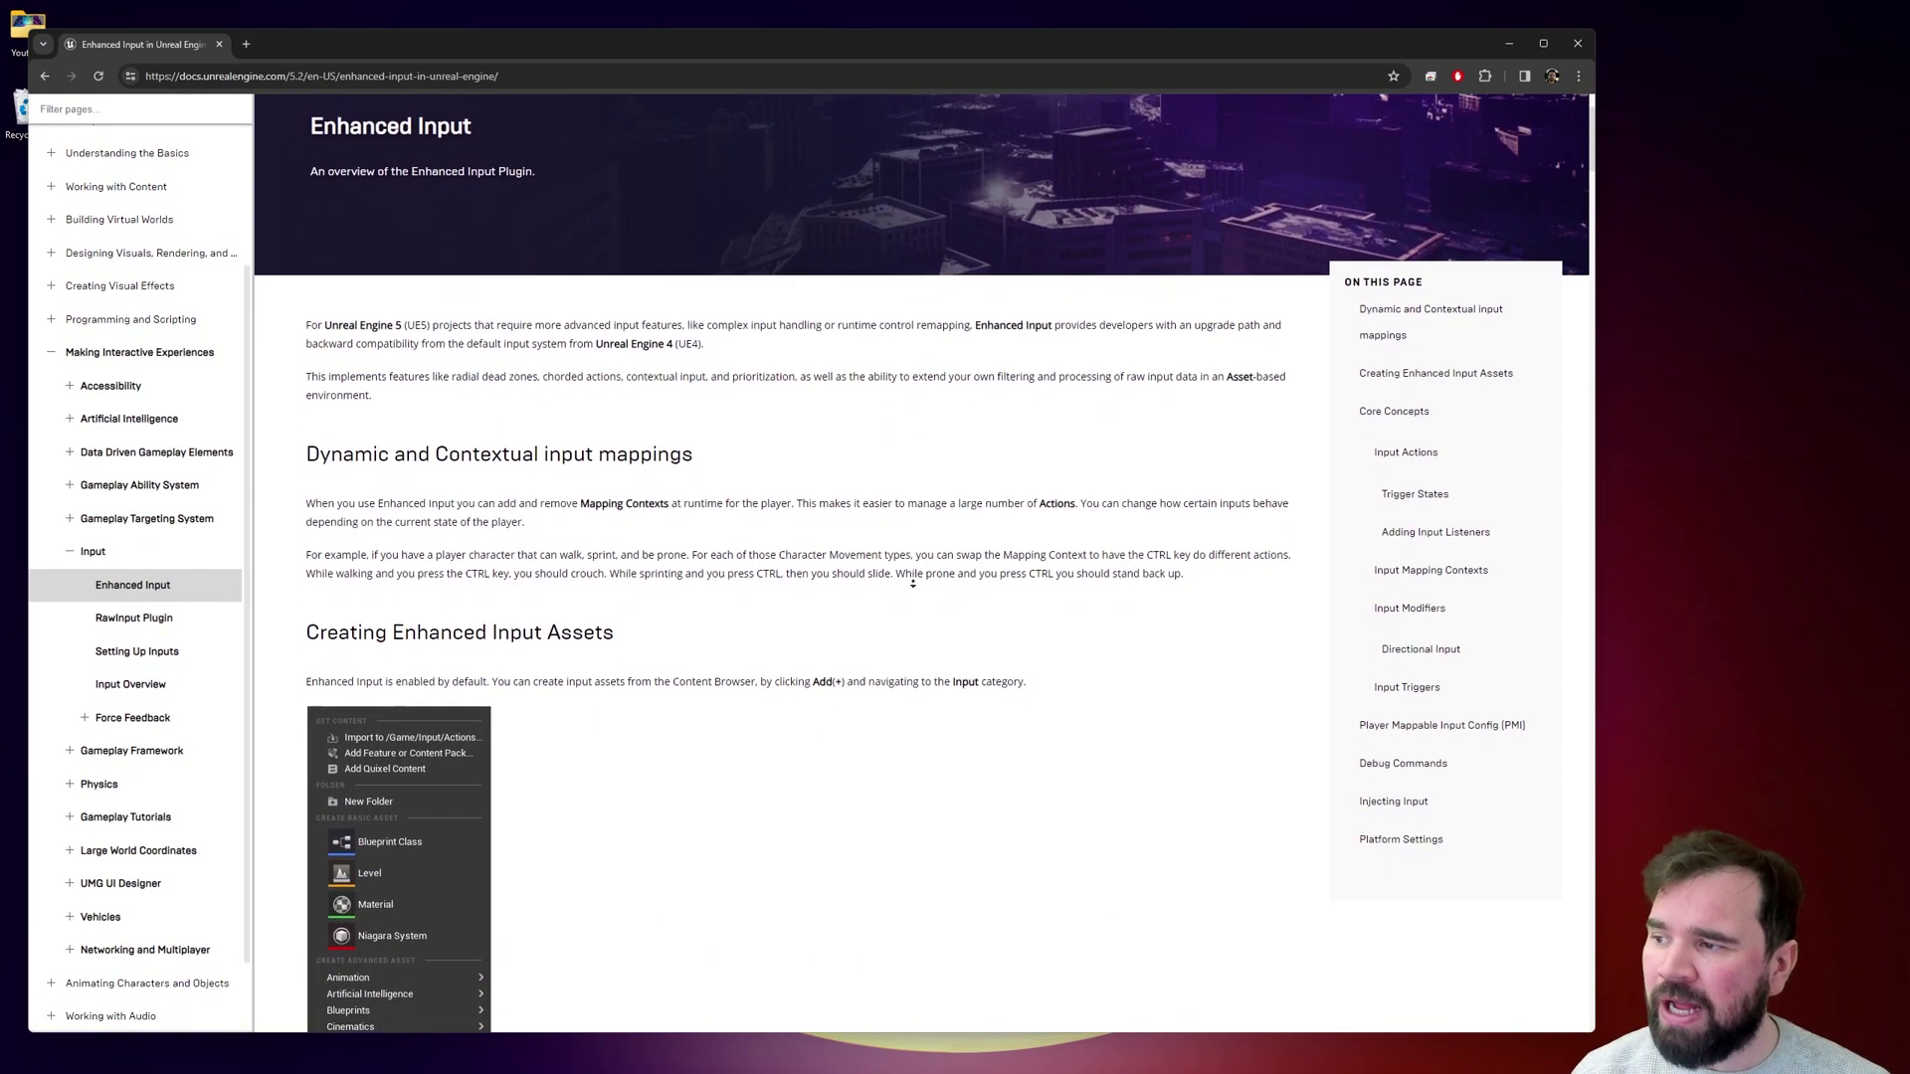
middle_click(913, 586)
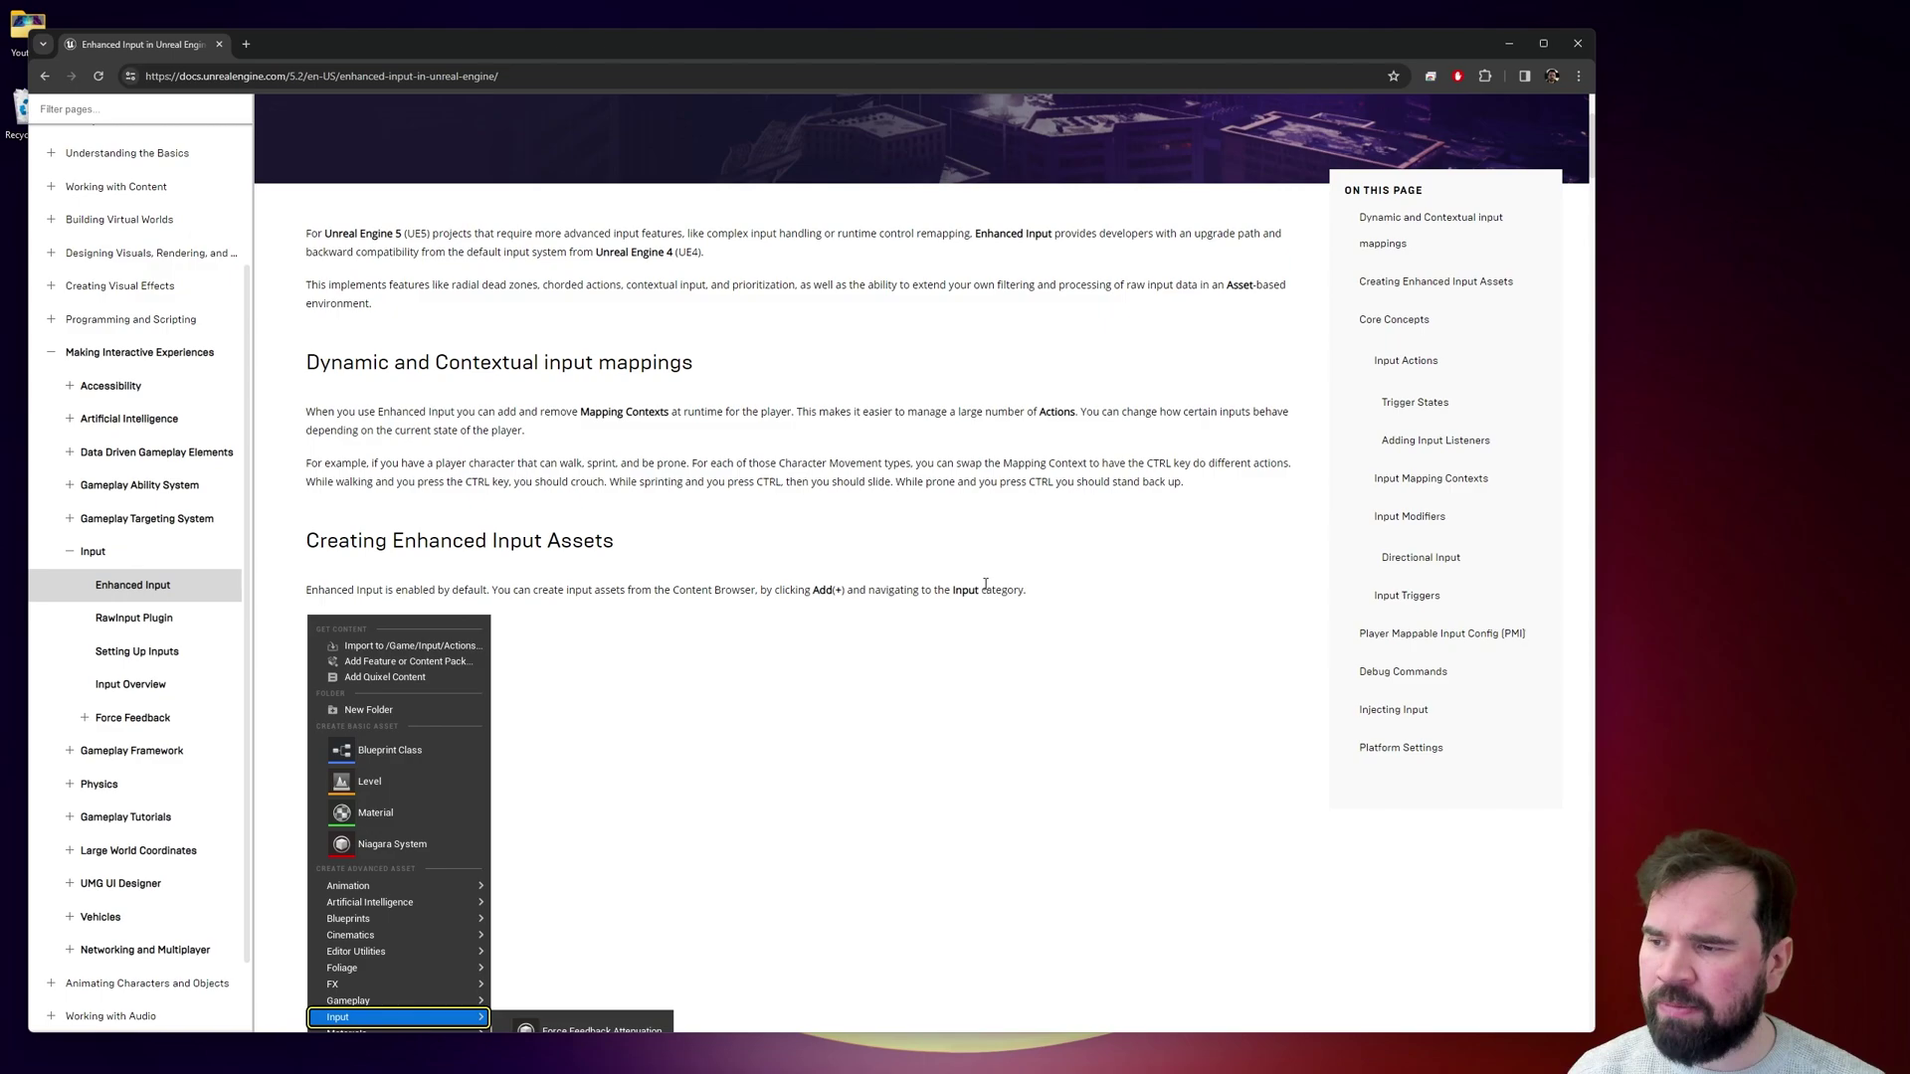
scroll(921, 505, "down", 3)
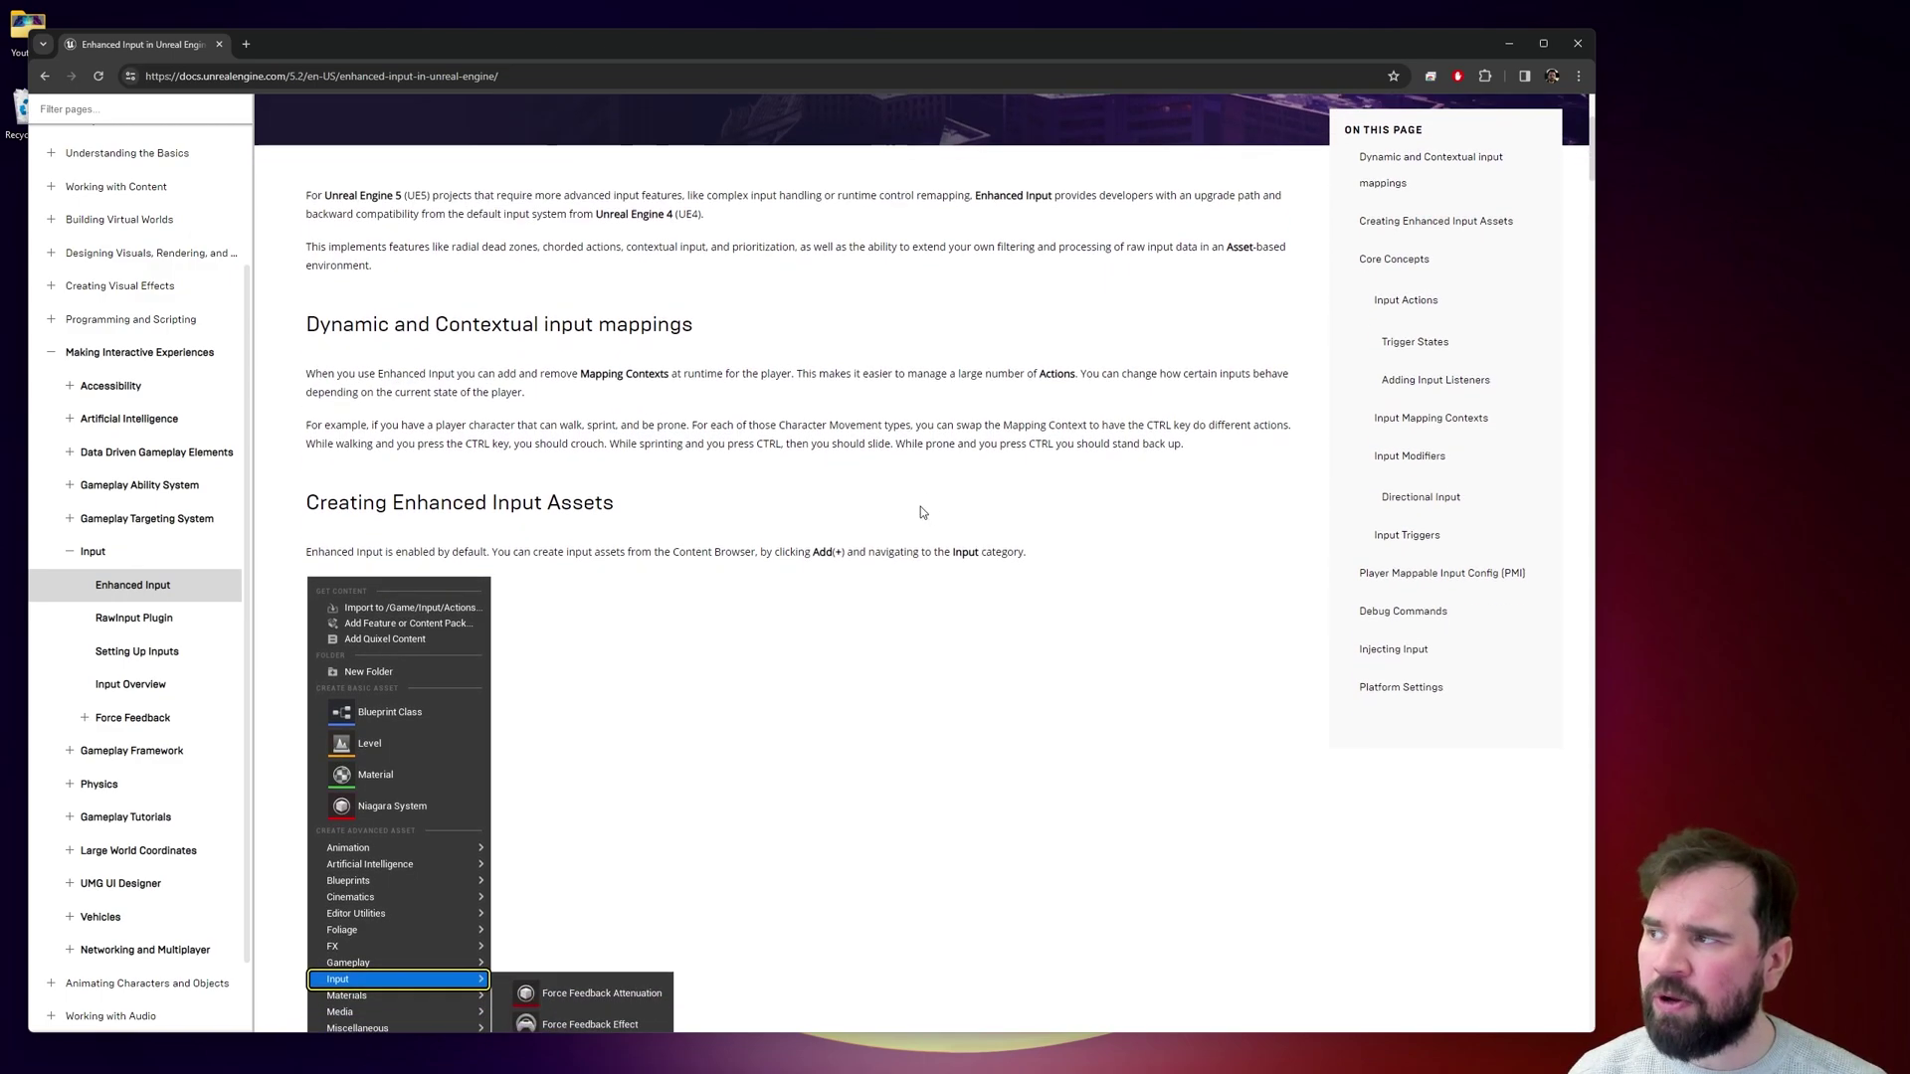
scroll(985, 582, "down", 8)
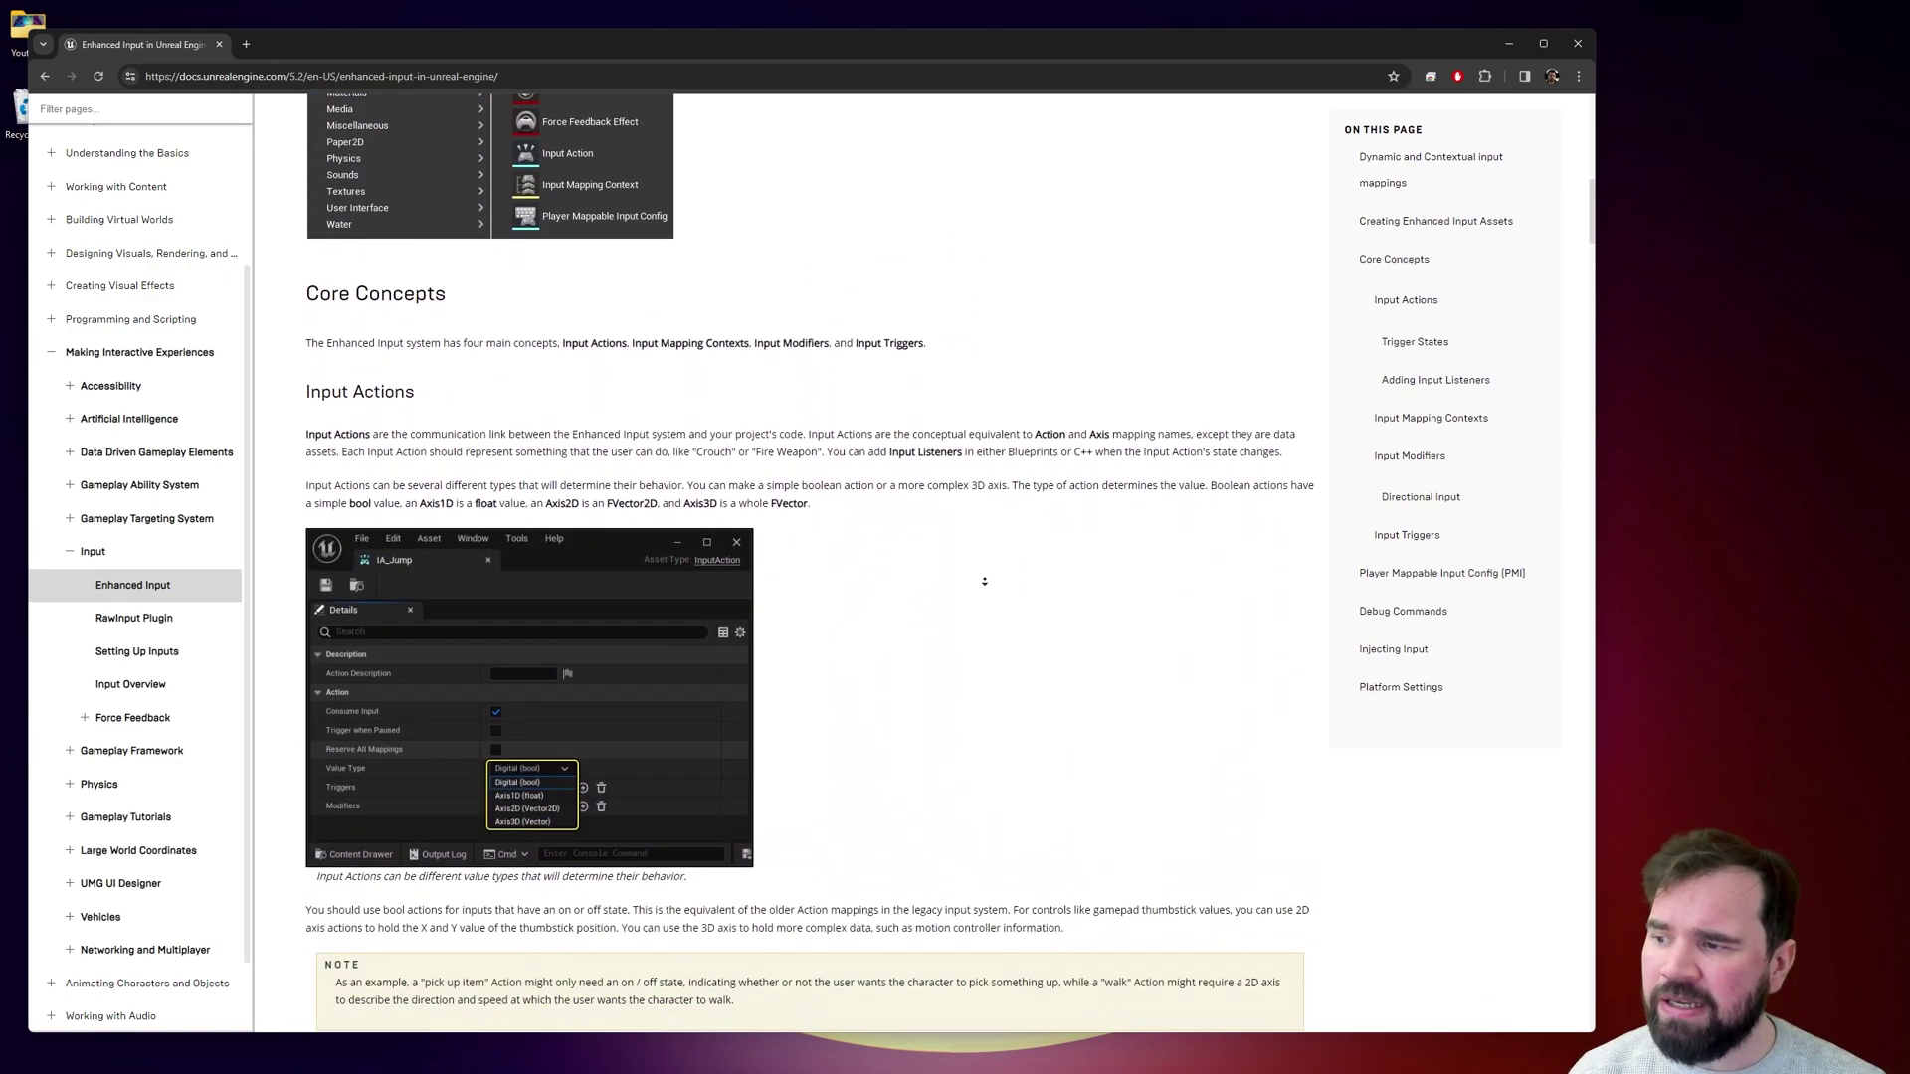
scroll(984, 586, "up", 1)
scroll(985, 586, "down", 1)
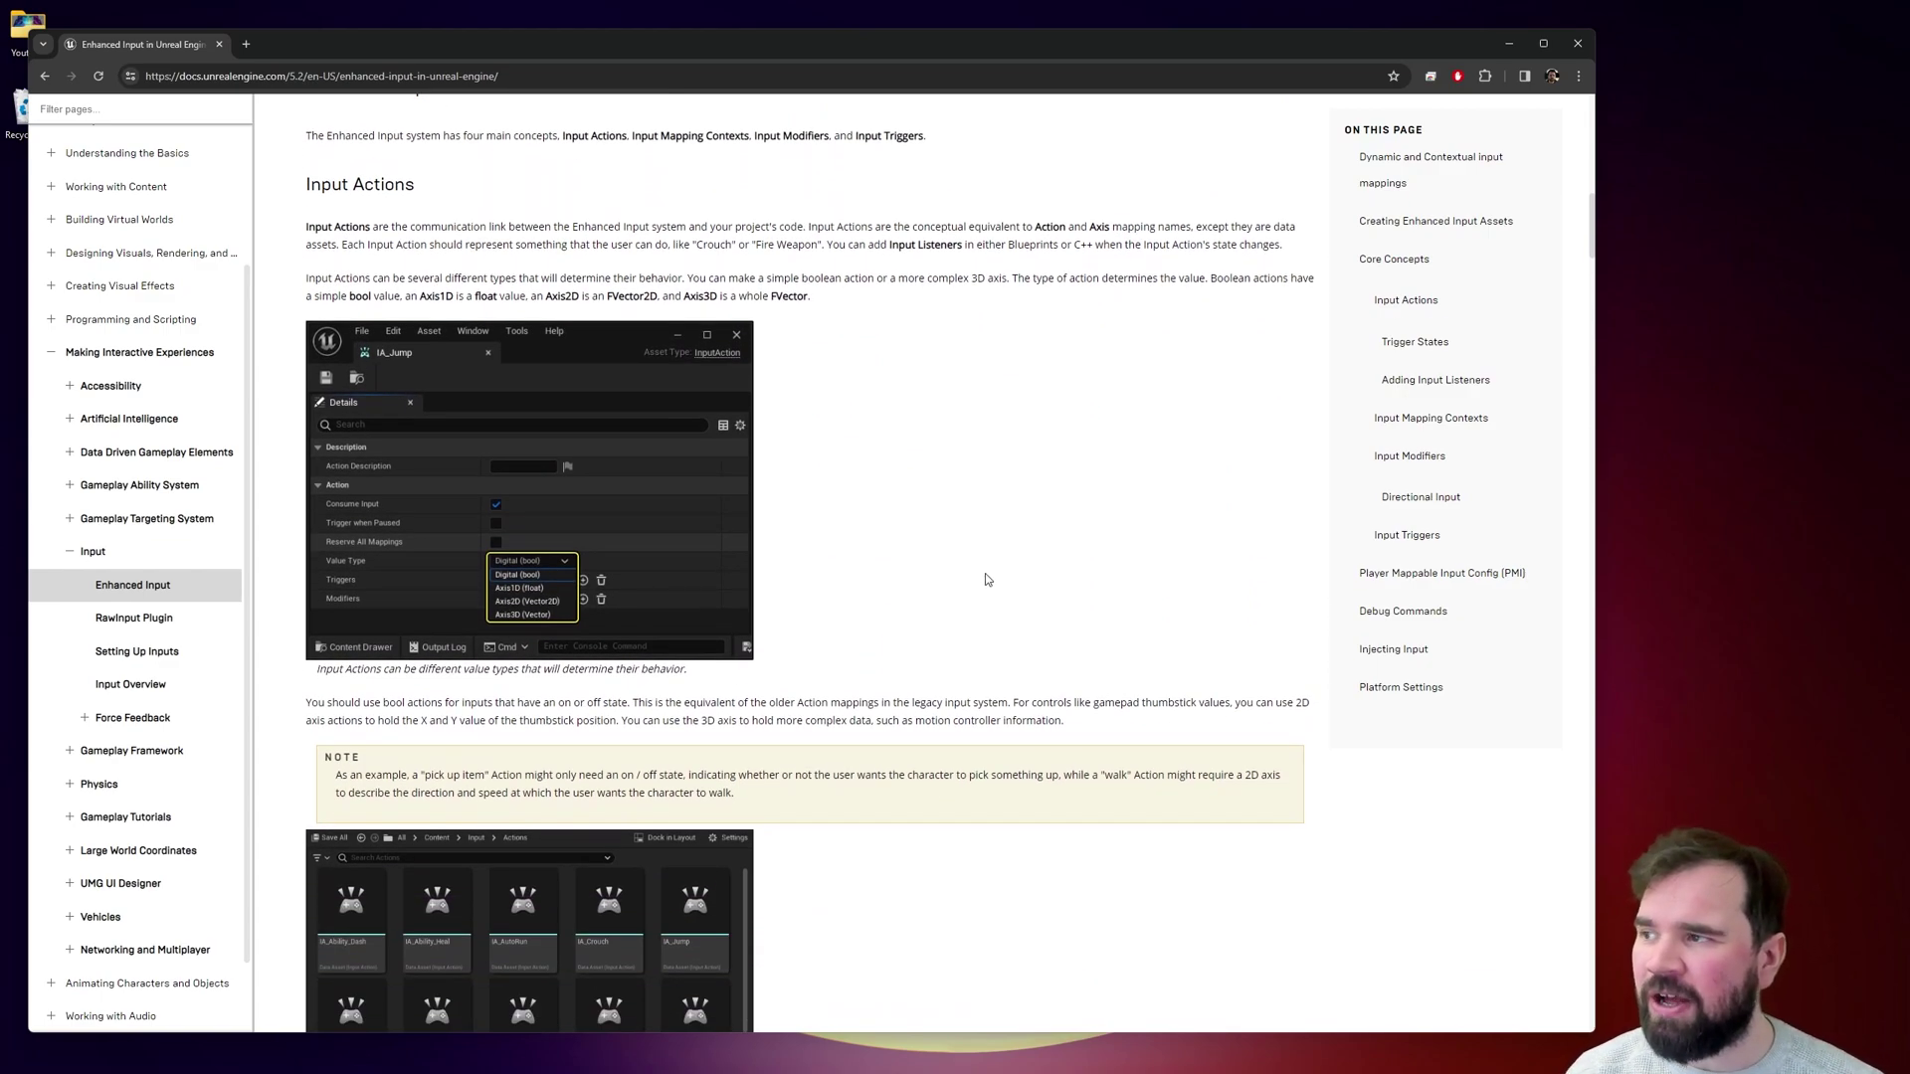
scroll(985, 579, "down", 5)
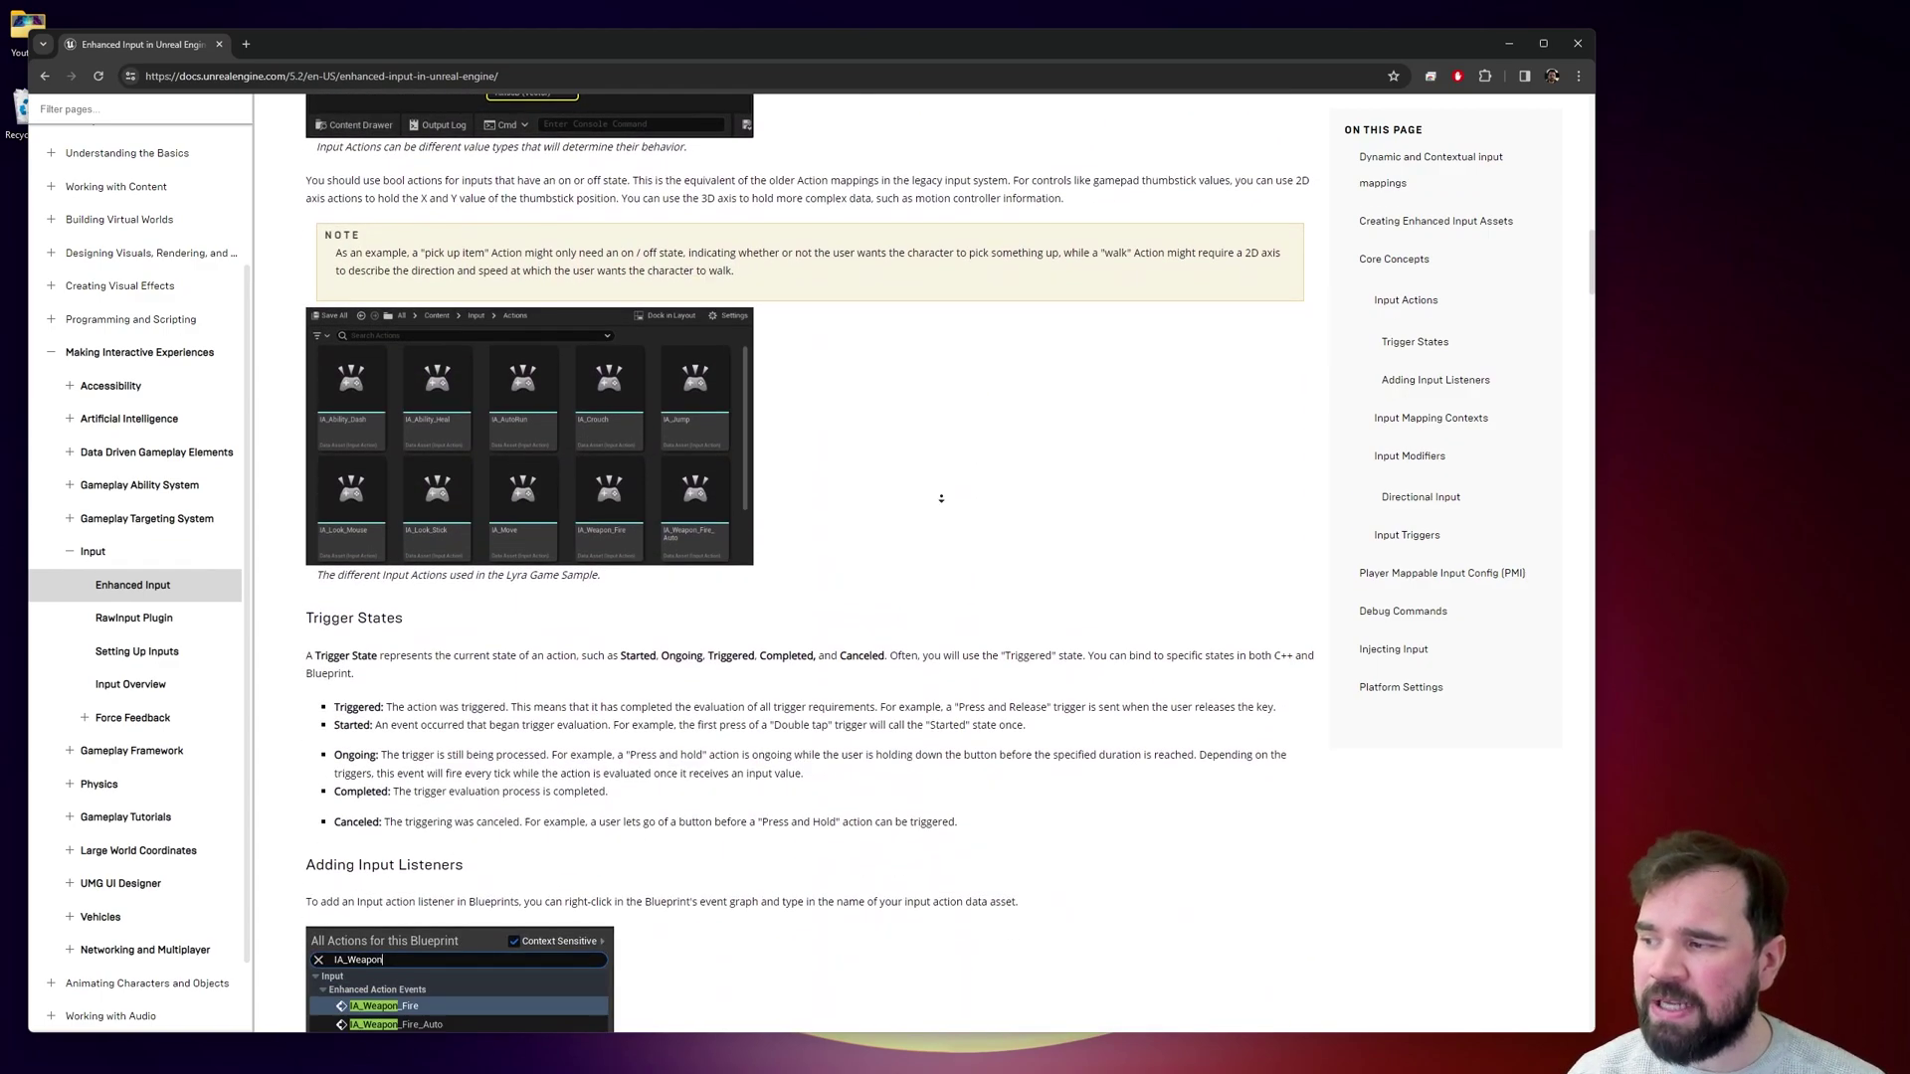
scroll(941, 497, "down", 17)
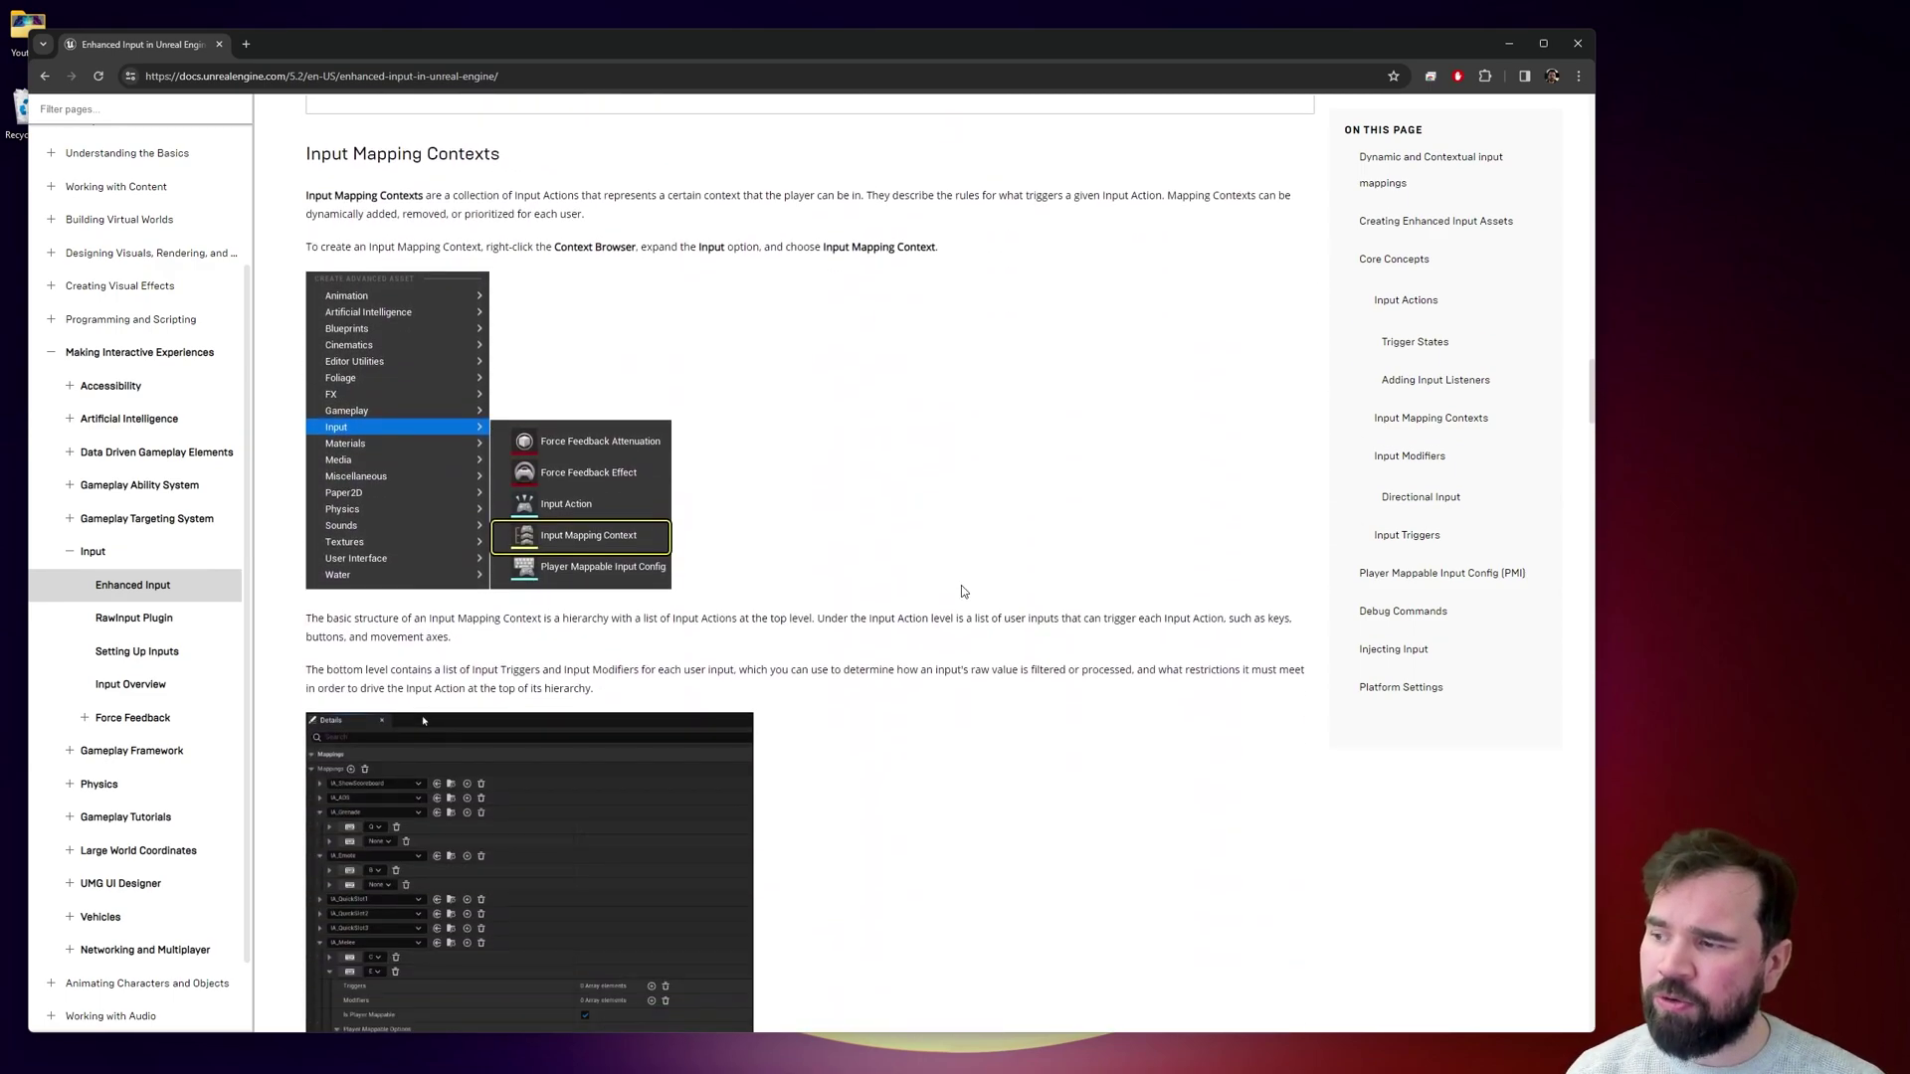
scroll(961, 592, "down", 4)
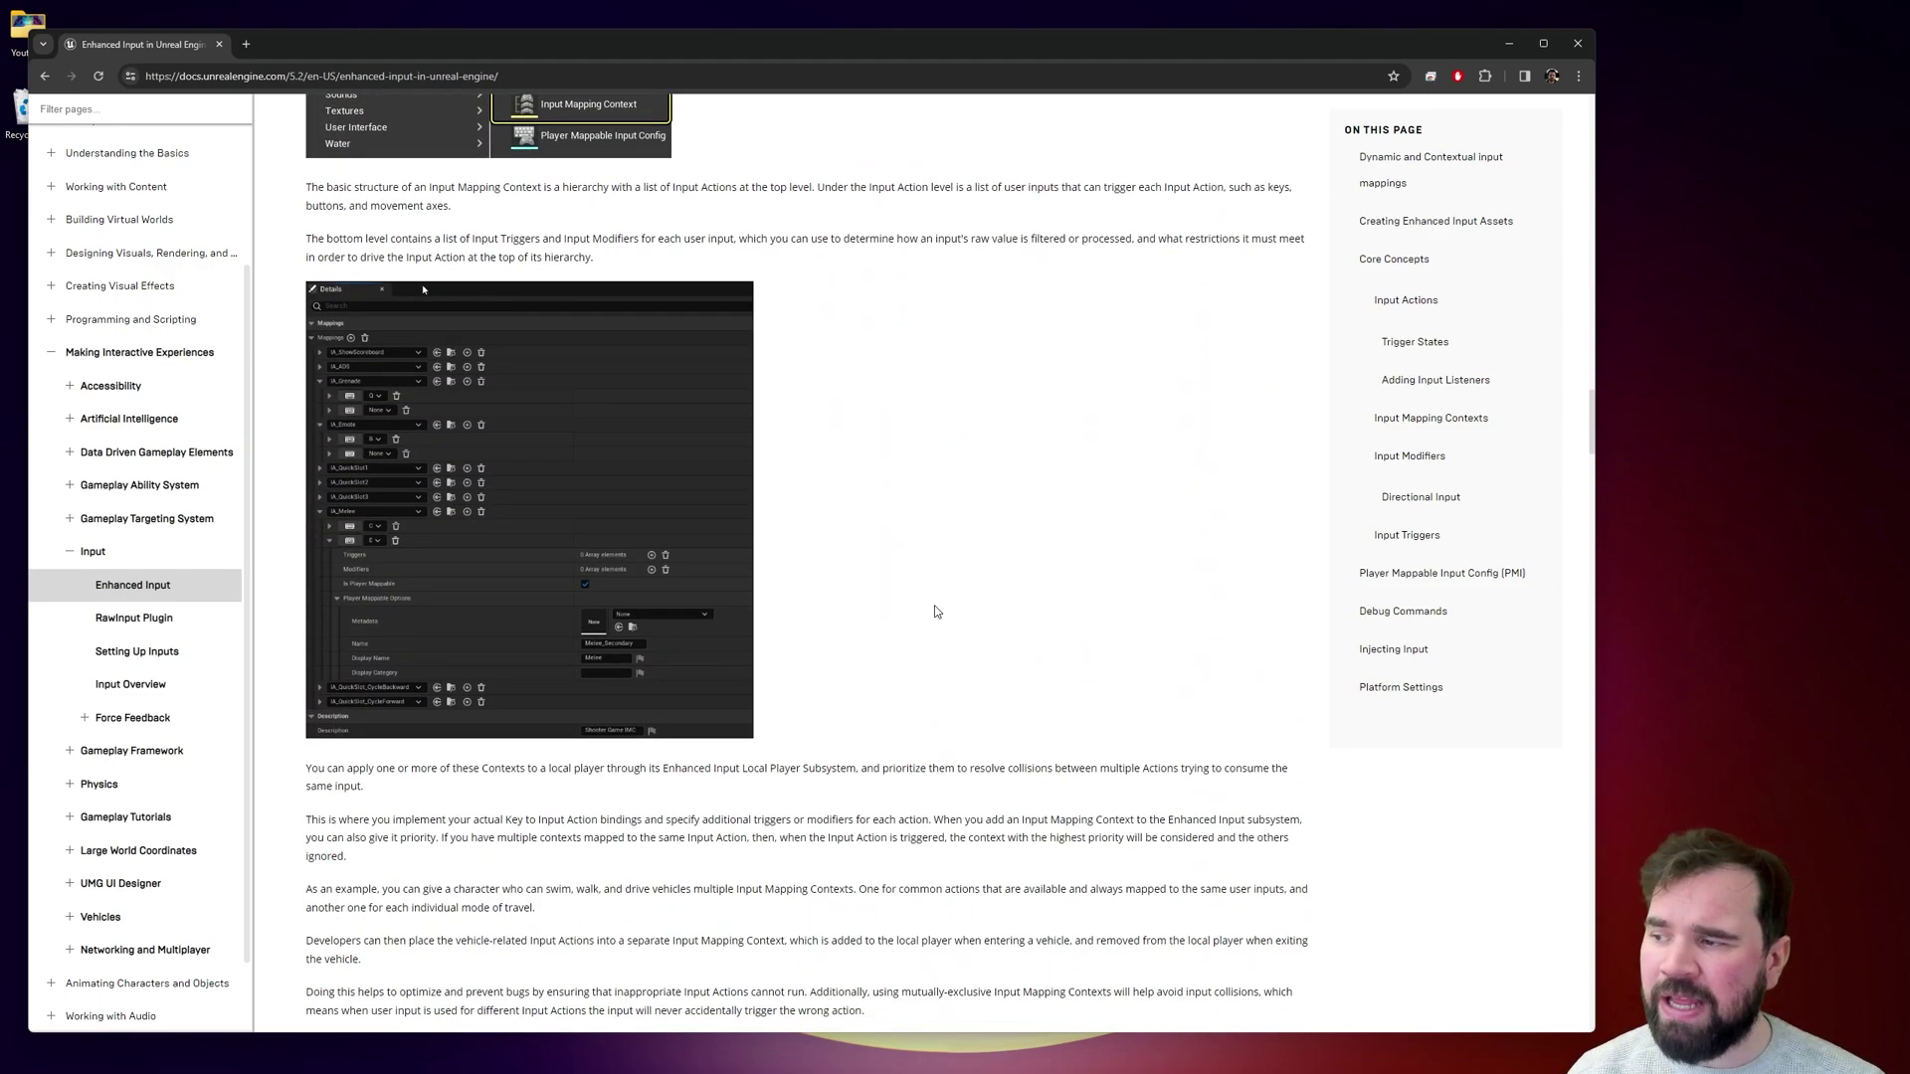
scroll(649, 514, "up", 3)
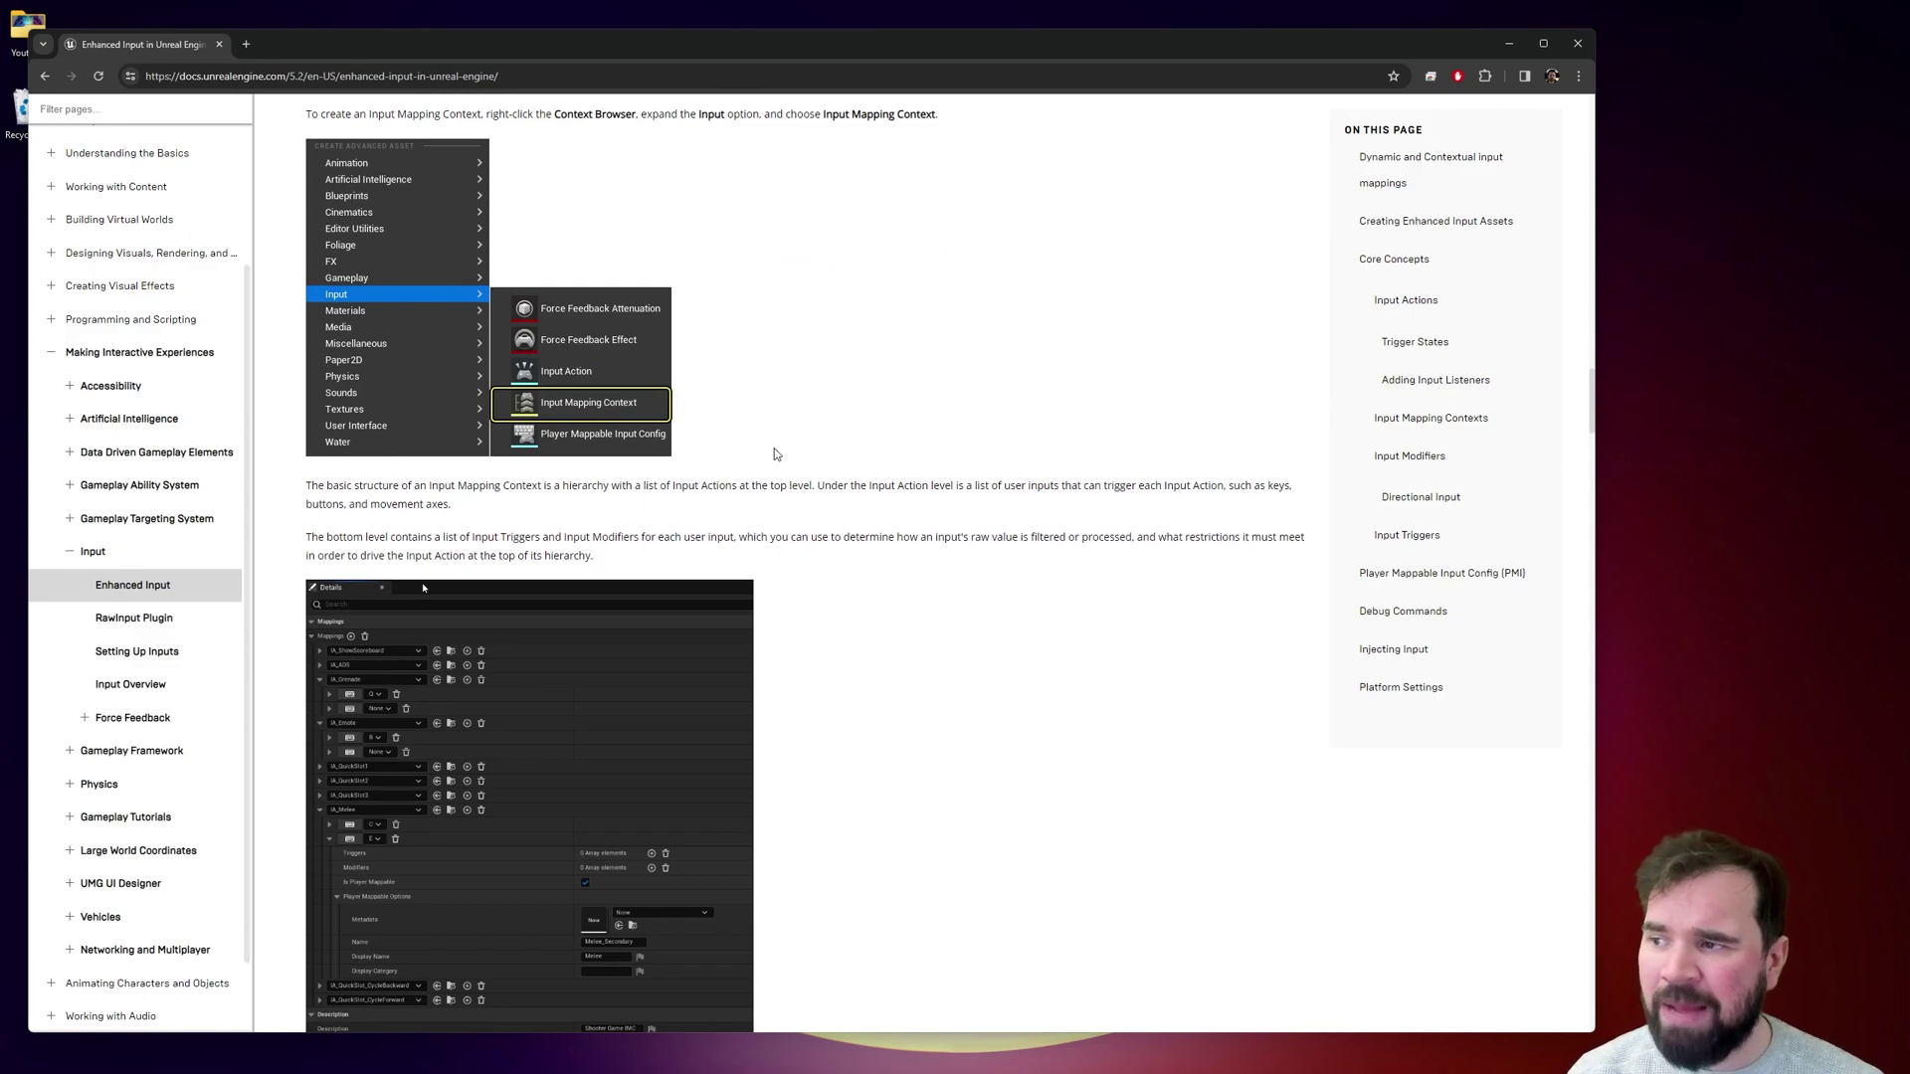
scroll(881, 483, "down", 20)
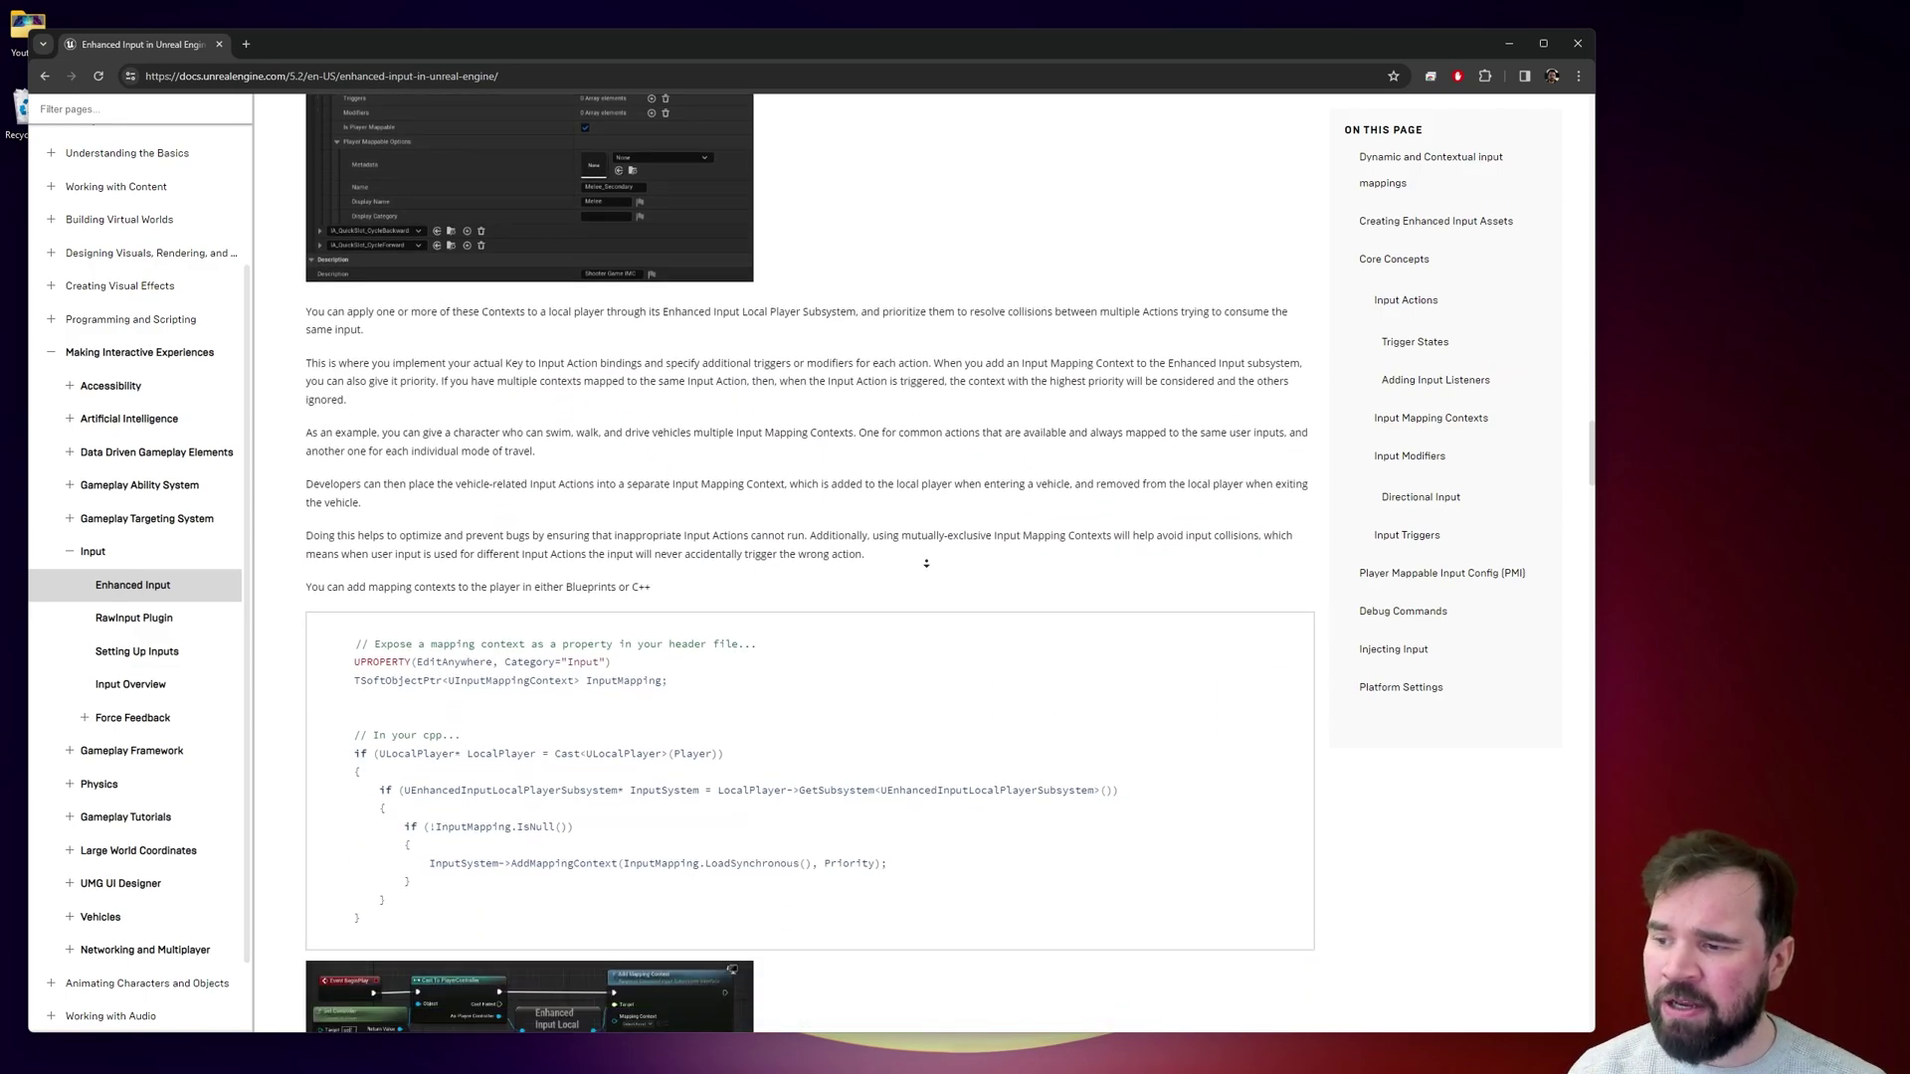
scroll(925, 559, "up", 4)
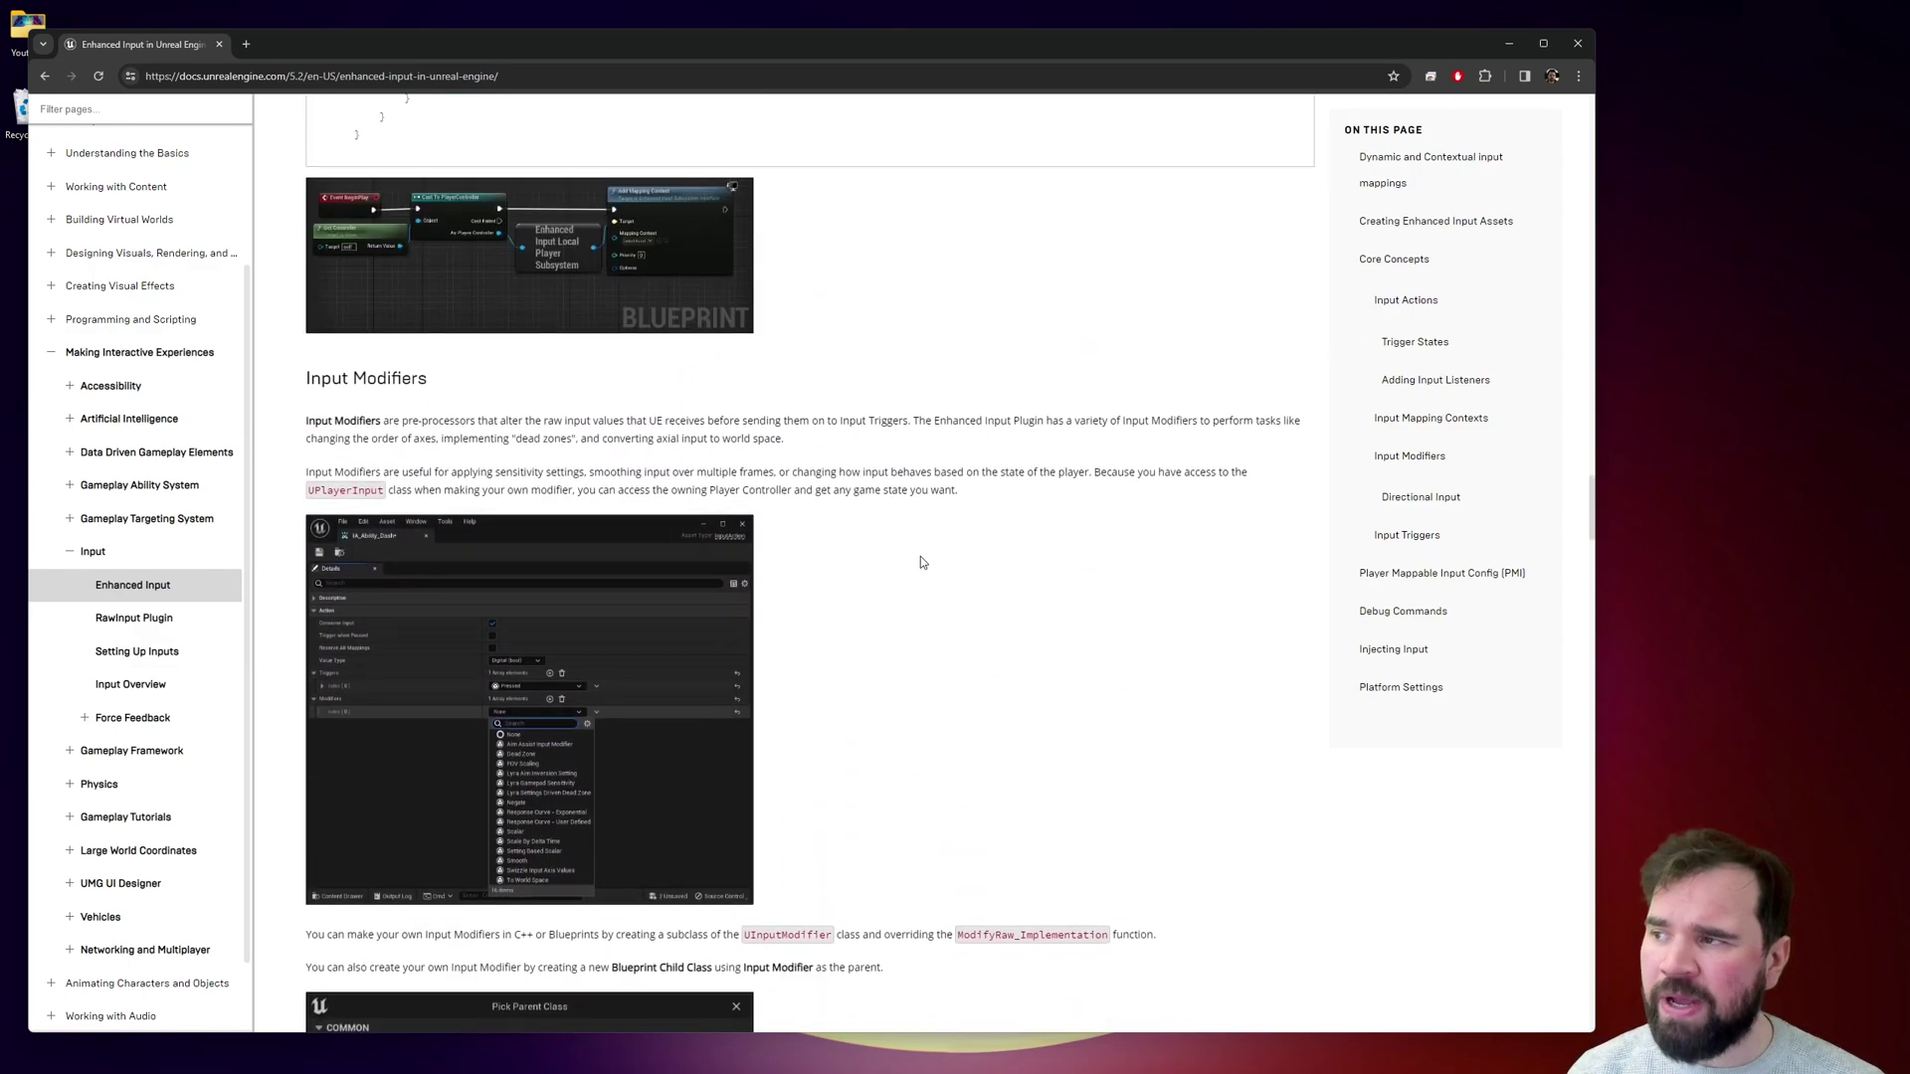
scroll(922, 547, "down", 3)
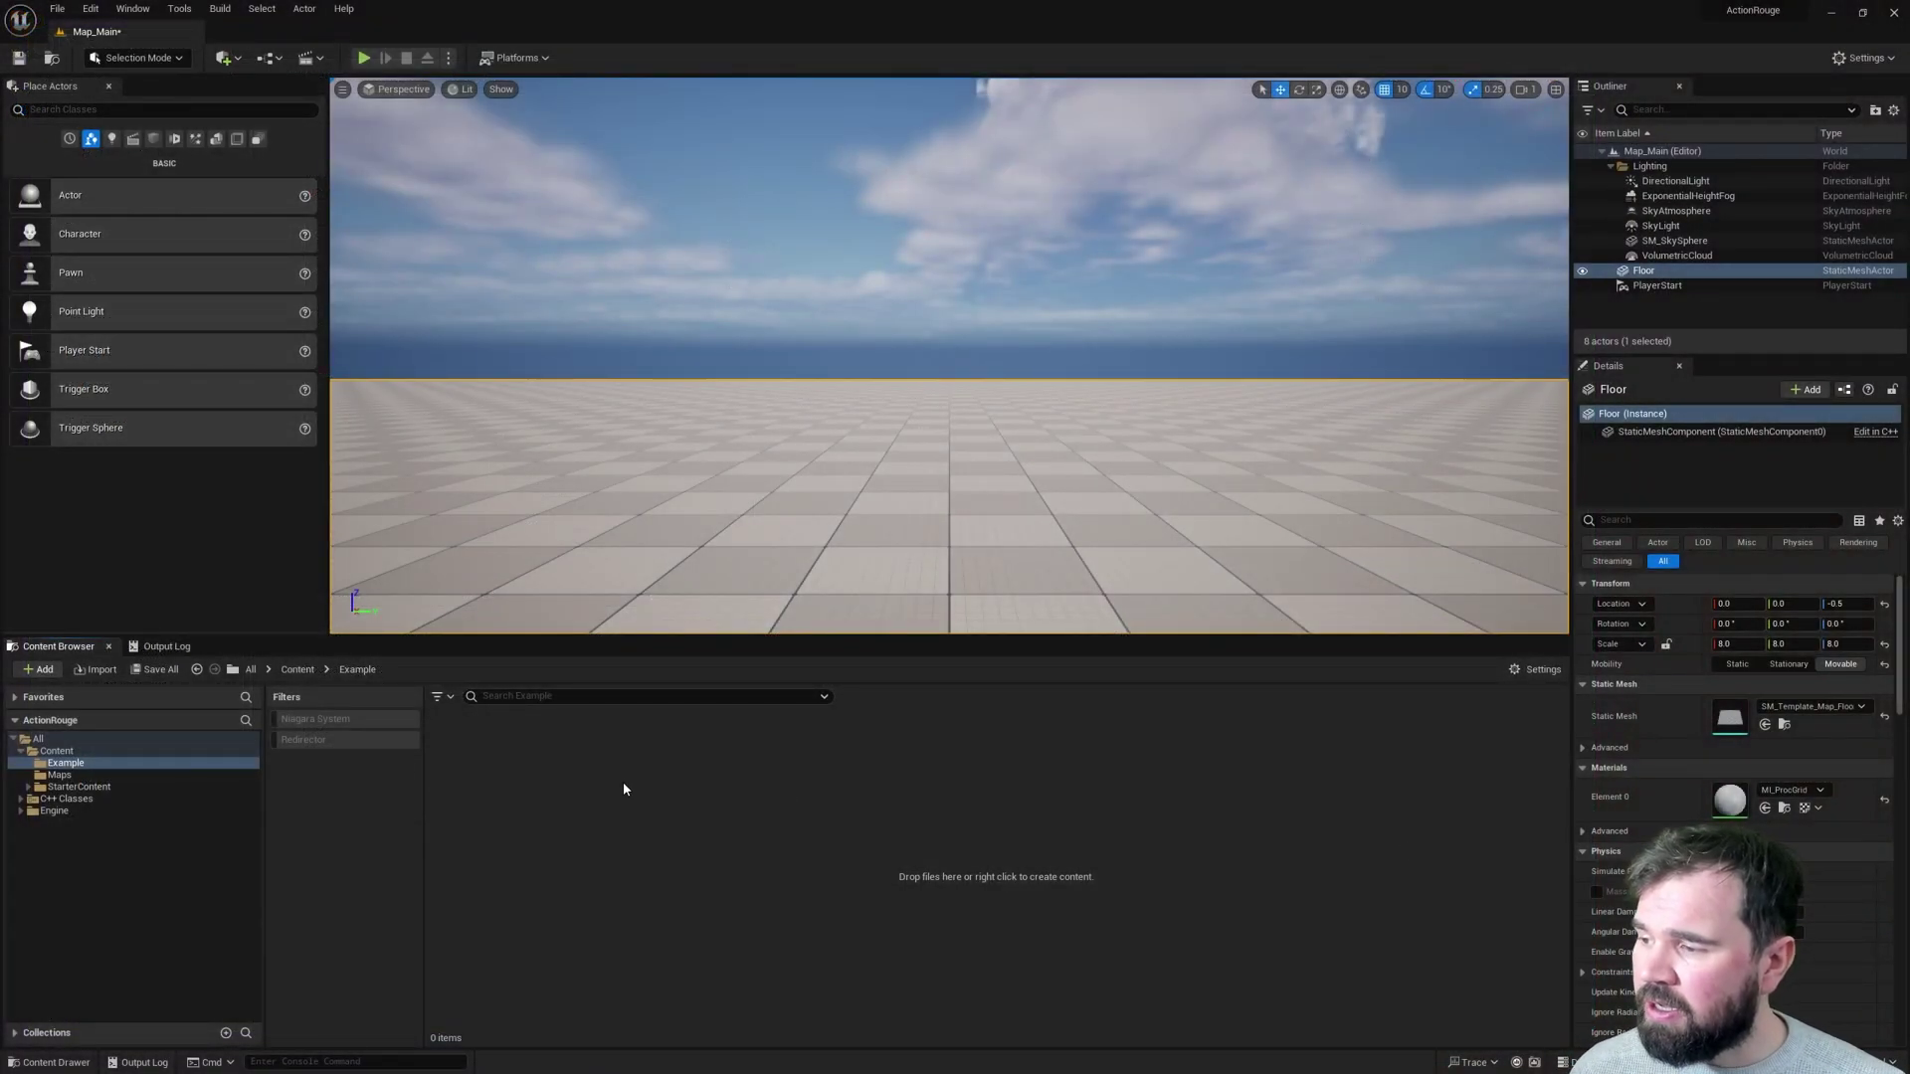
In the Unreal Editor, create a Player Controller blueprint class named BP_PlayerController in the Example folder.
right_click(537, 791)
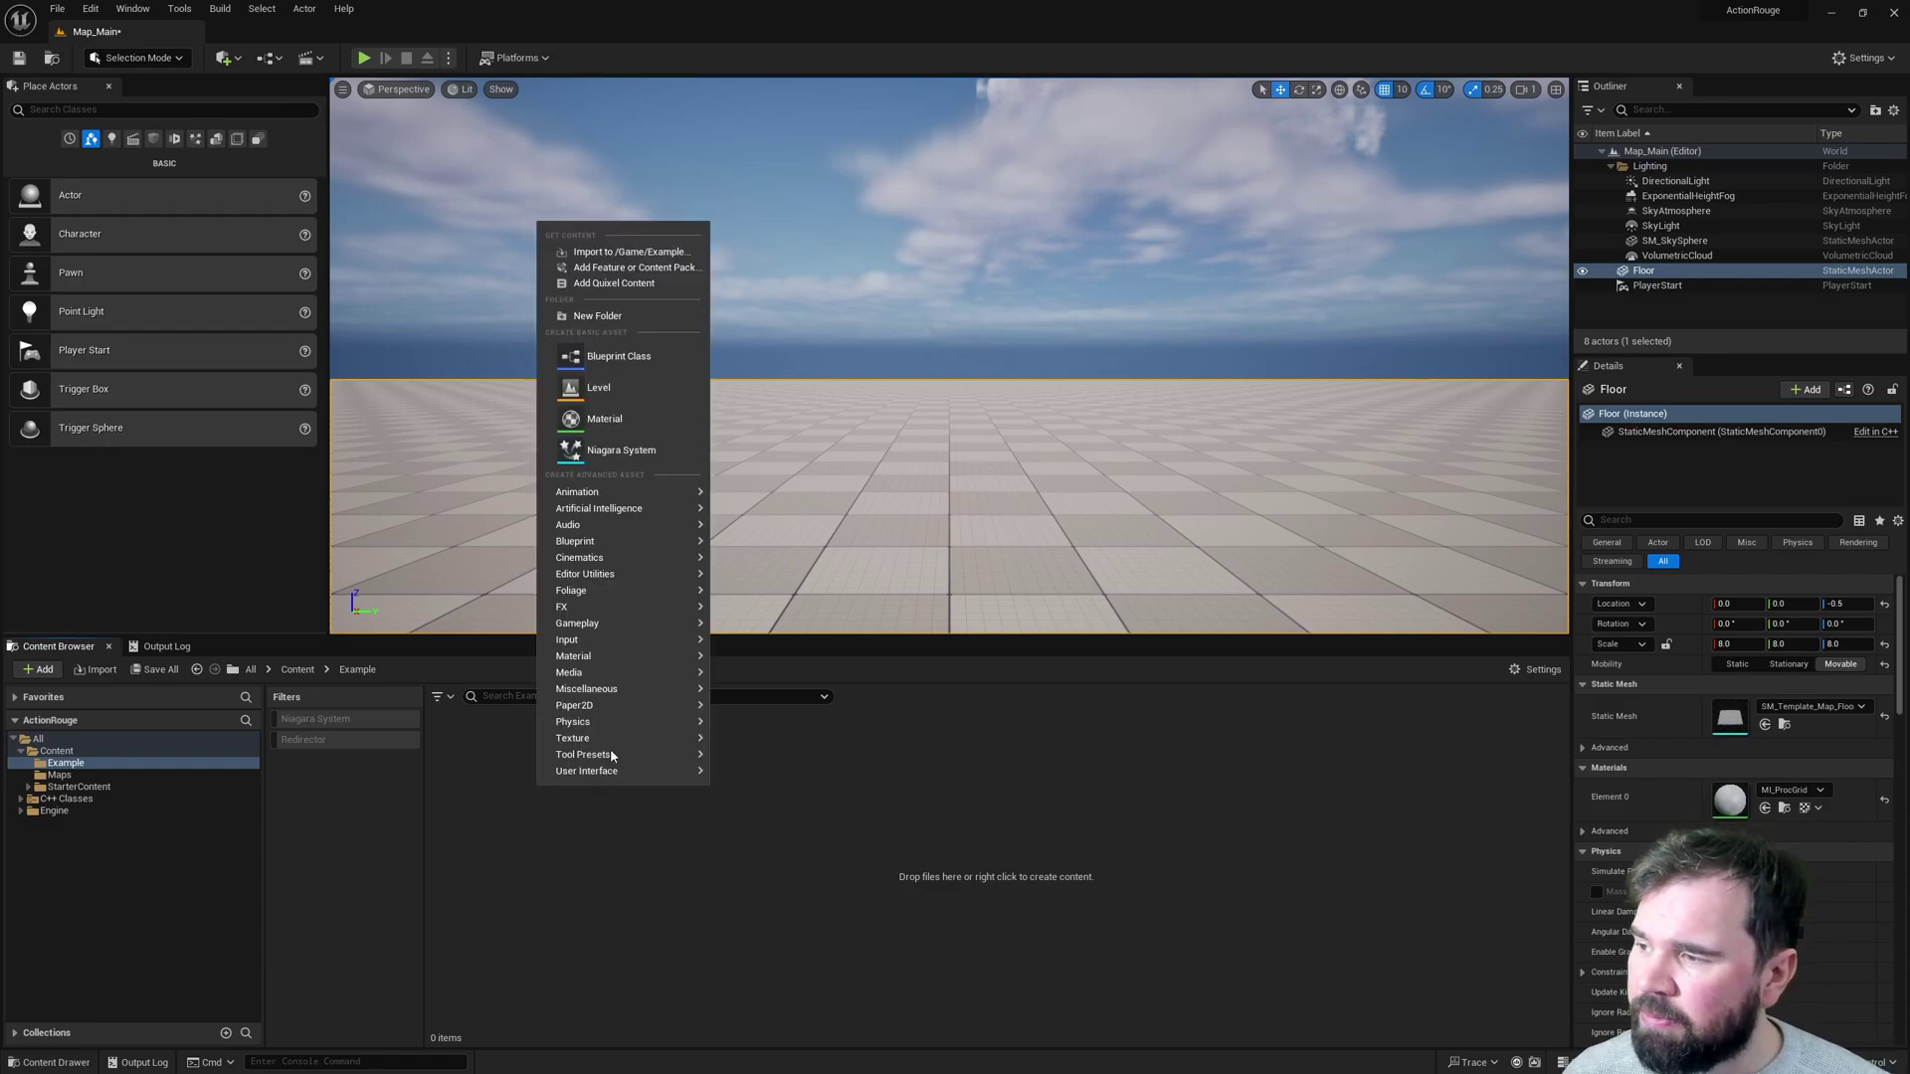
left_click(616, 356)
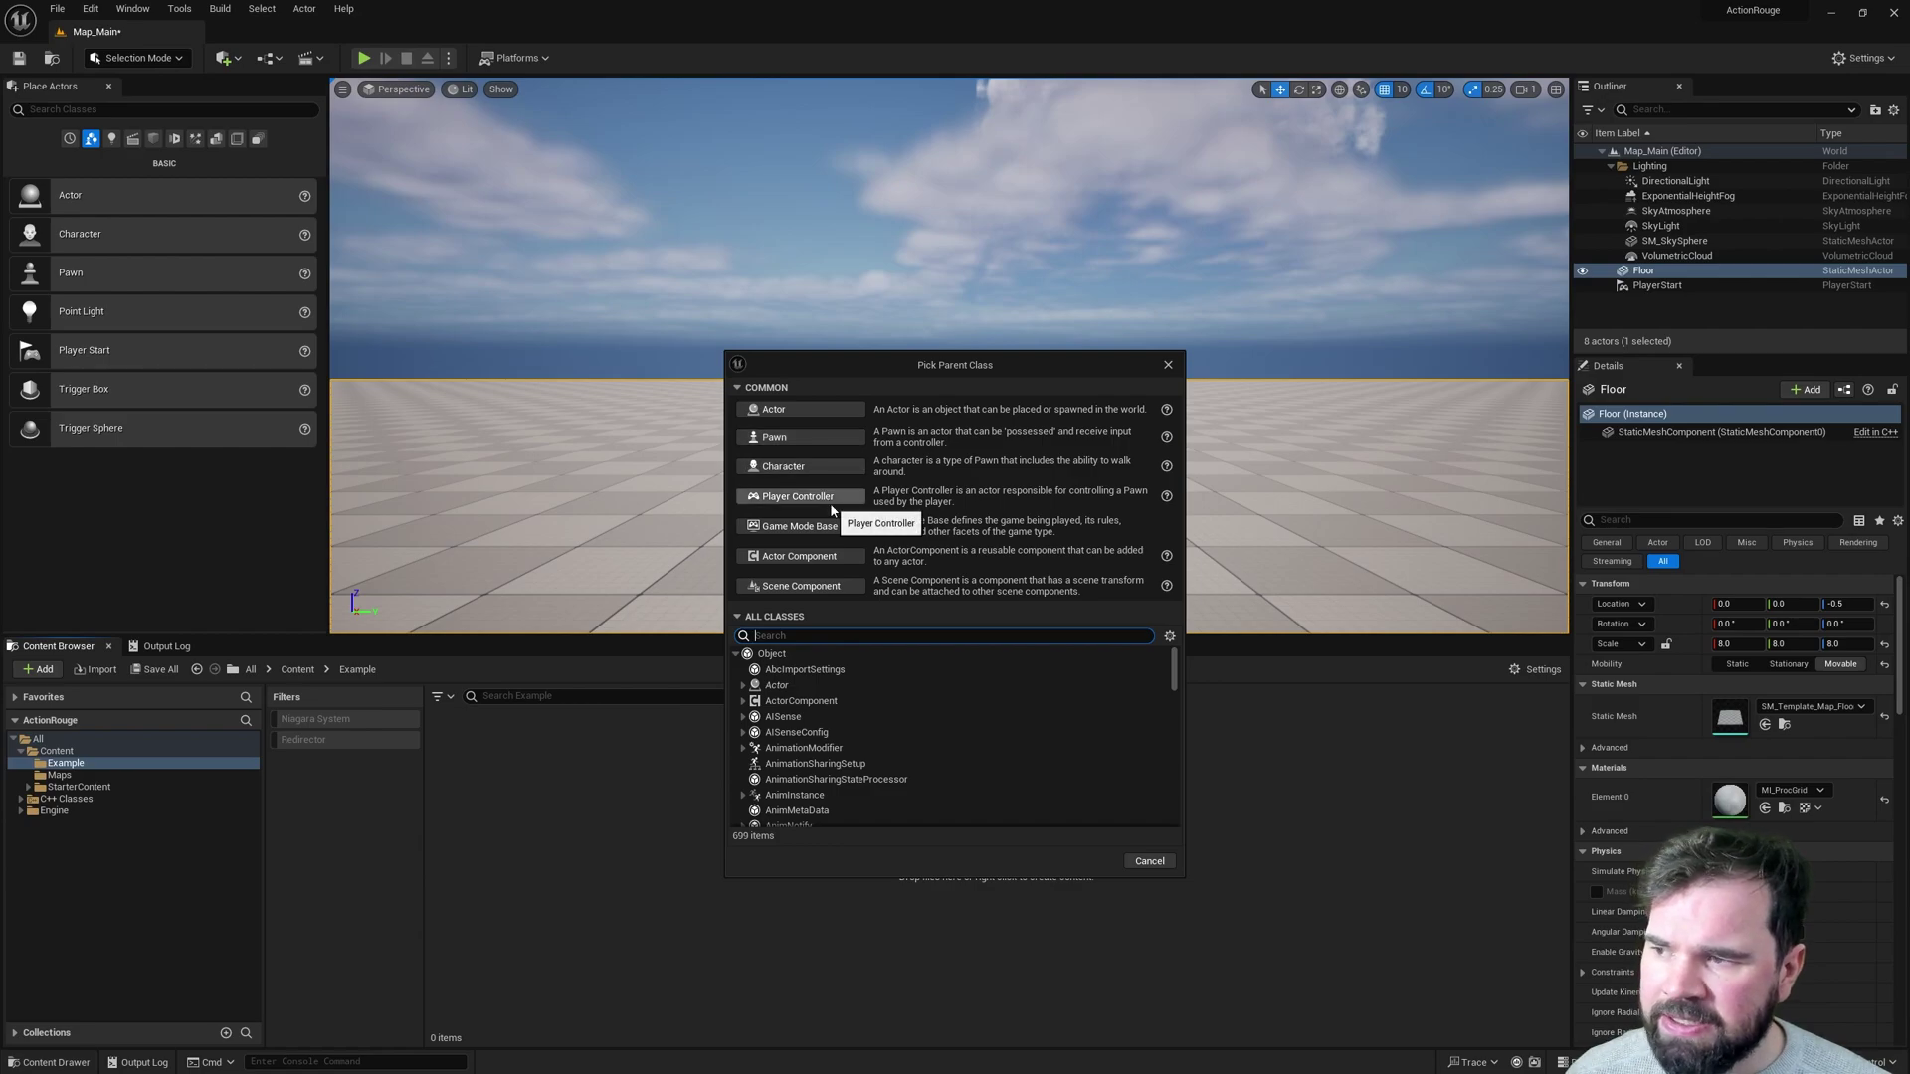
left_click(823, 501)
type("BP")
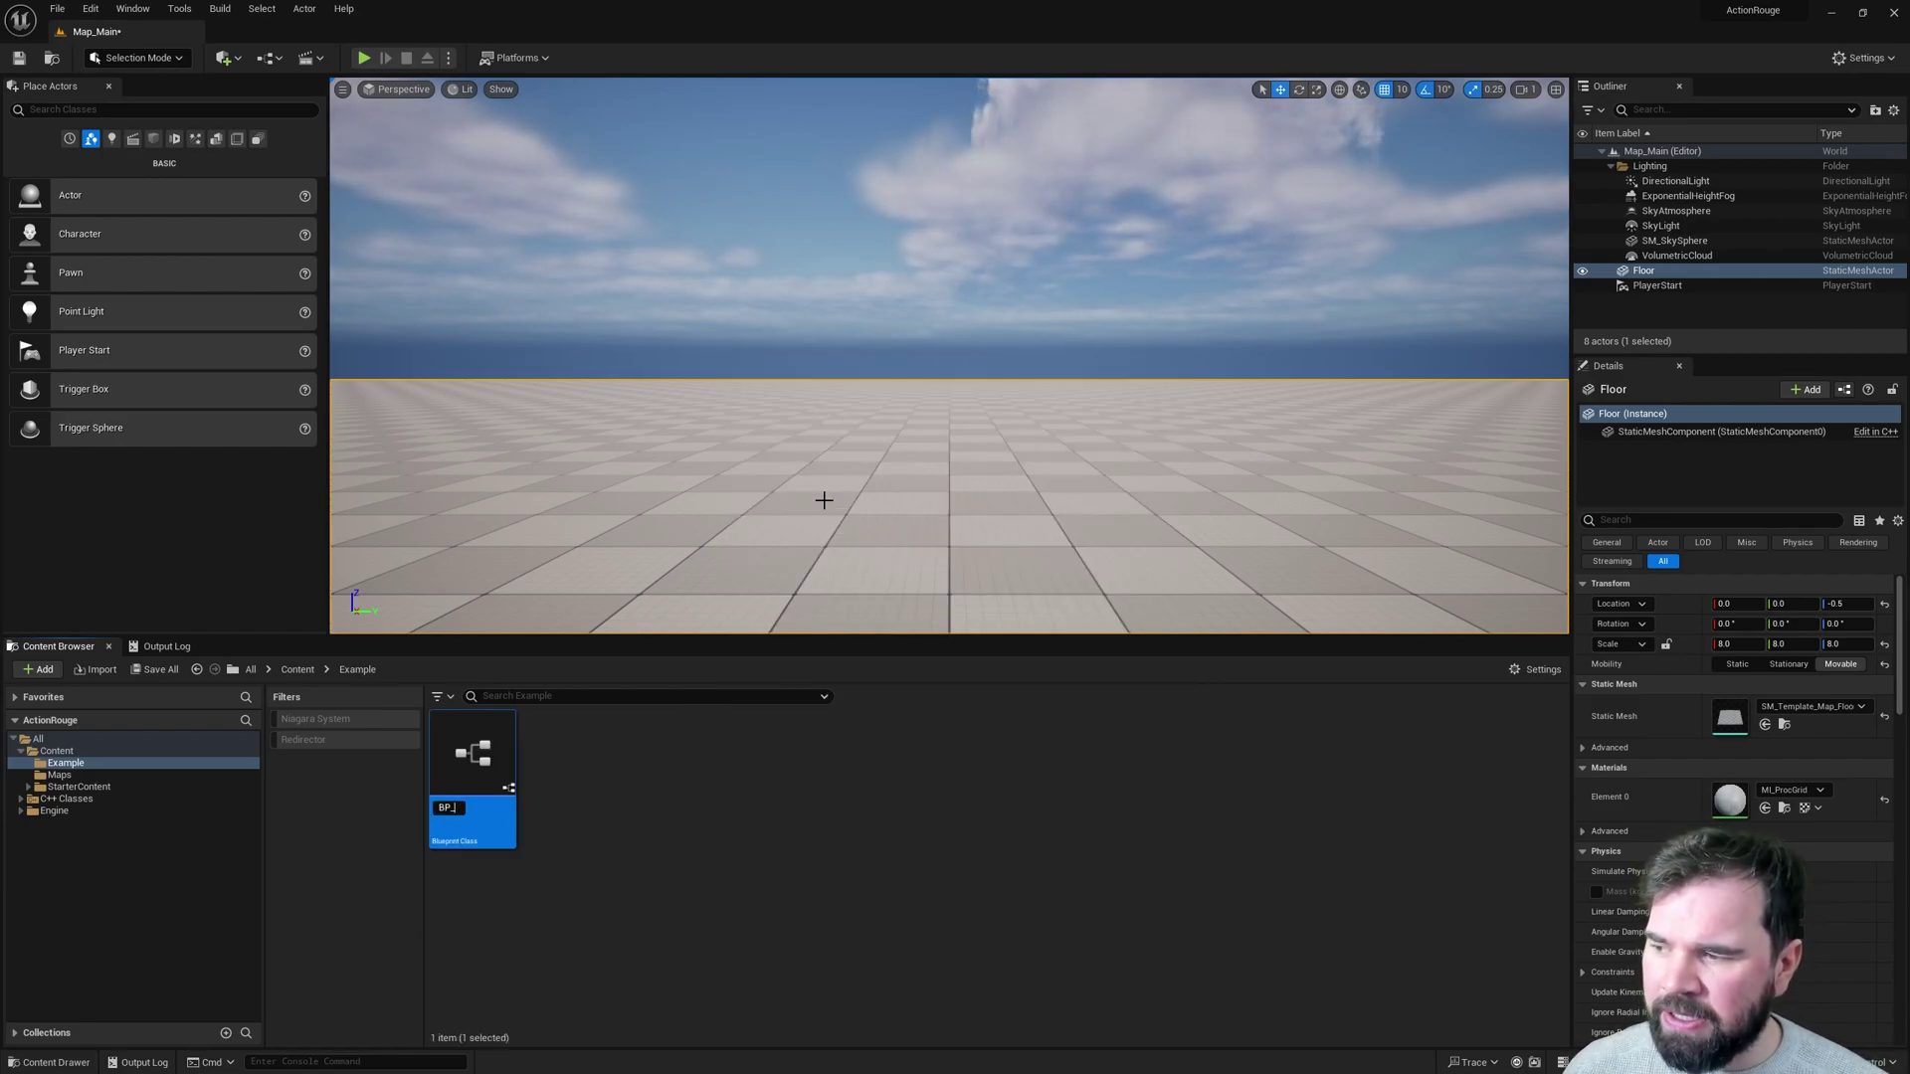
type("_PlayerC")
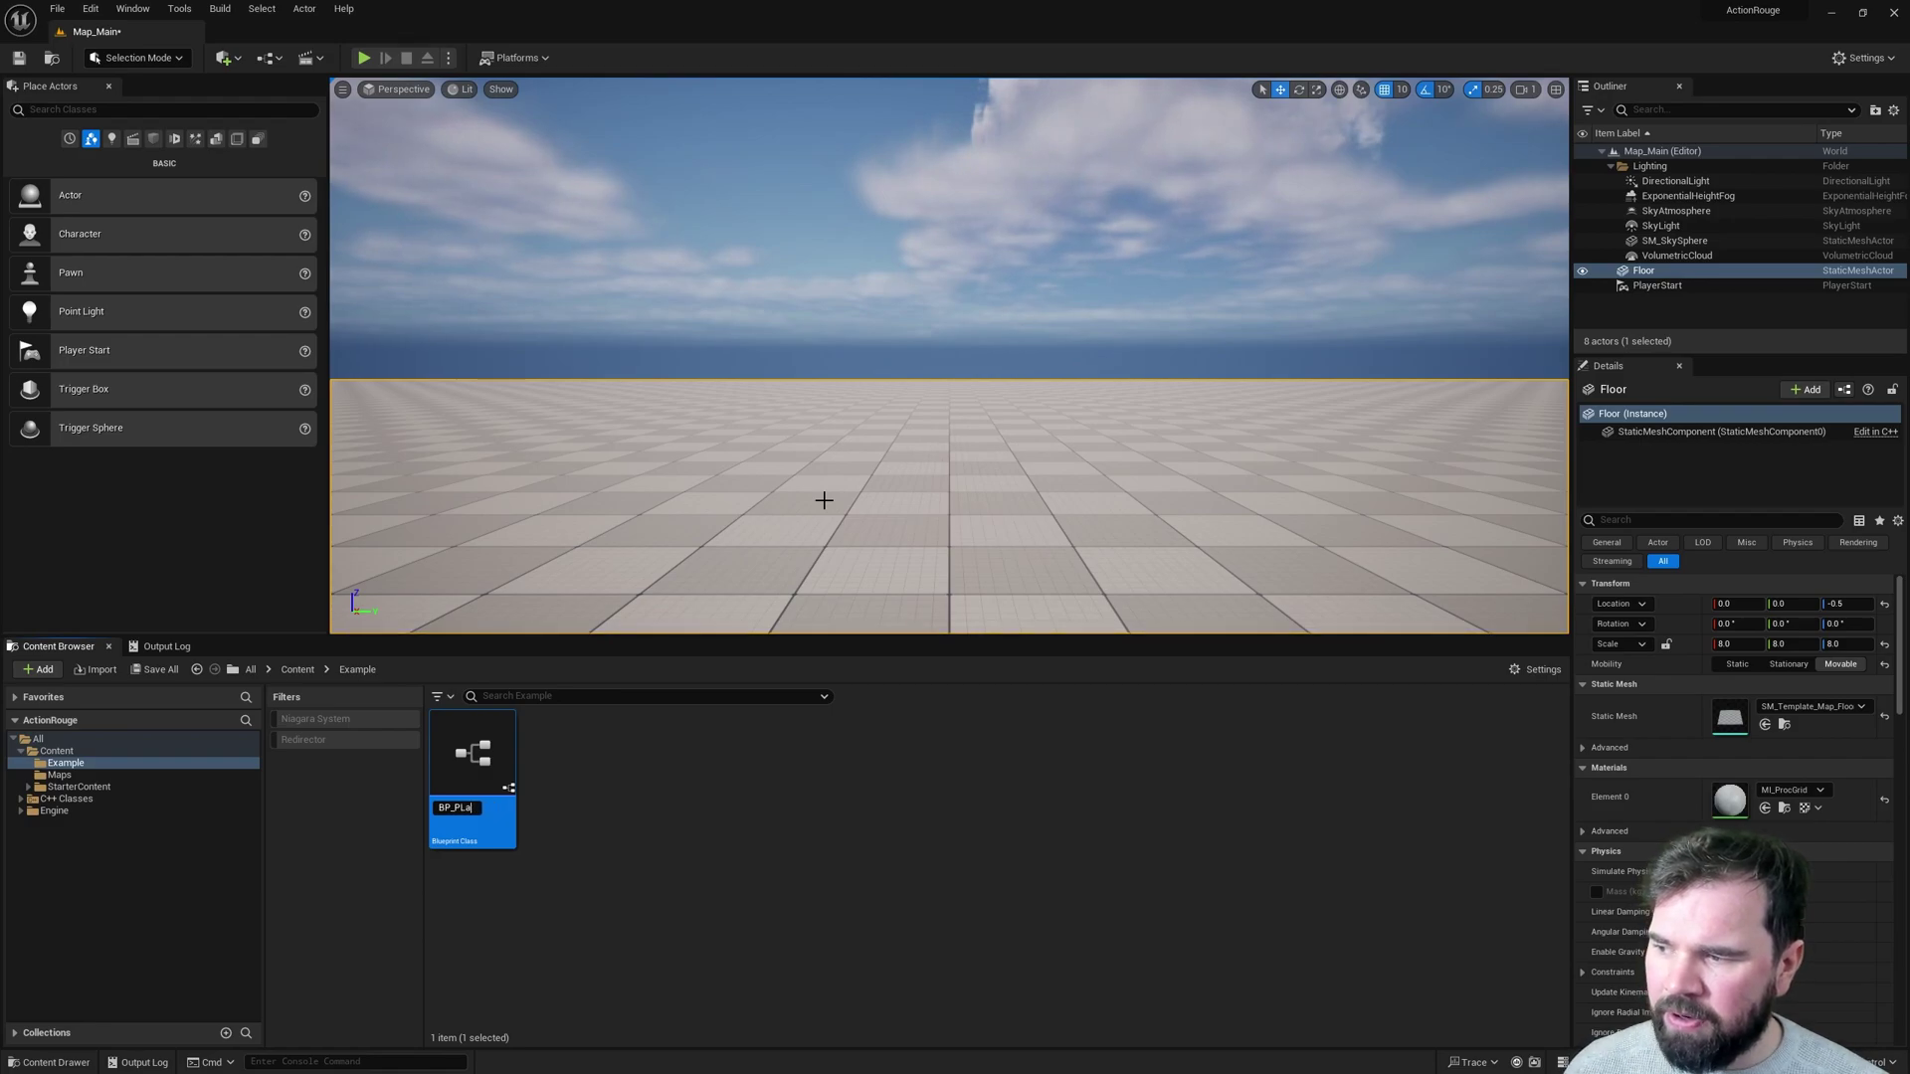
type("ontroller")
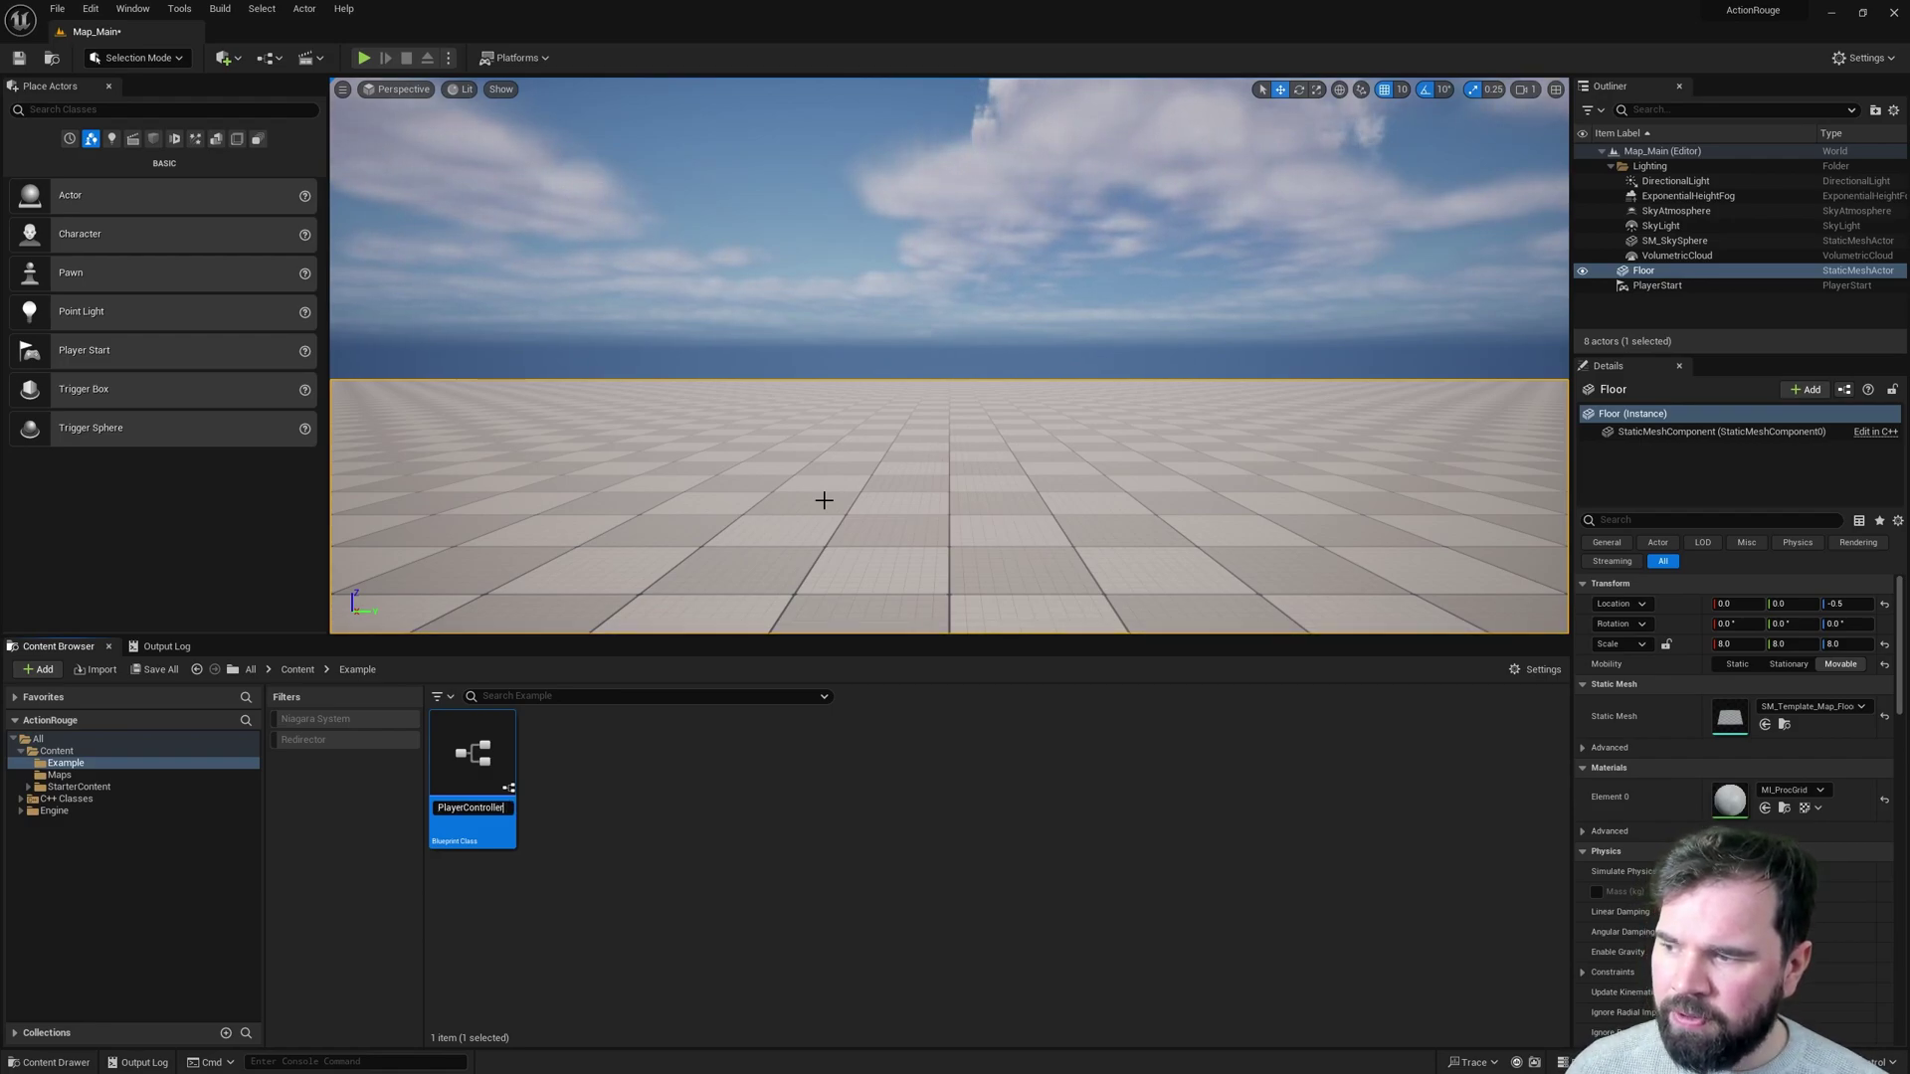
key("Return")
Create a Character blueprint class named BP_Character in the Example folder.
right_click(557, 760)
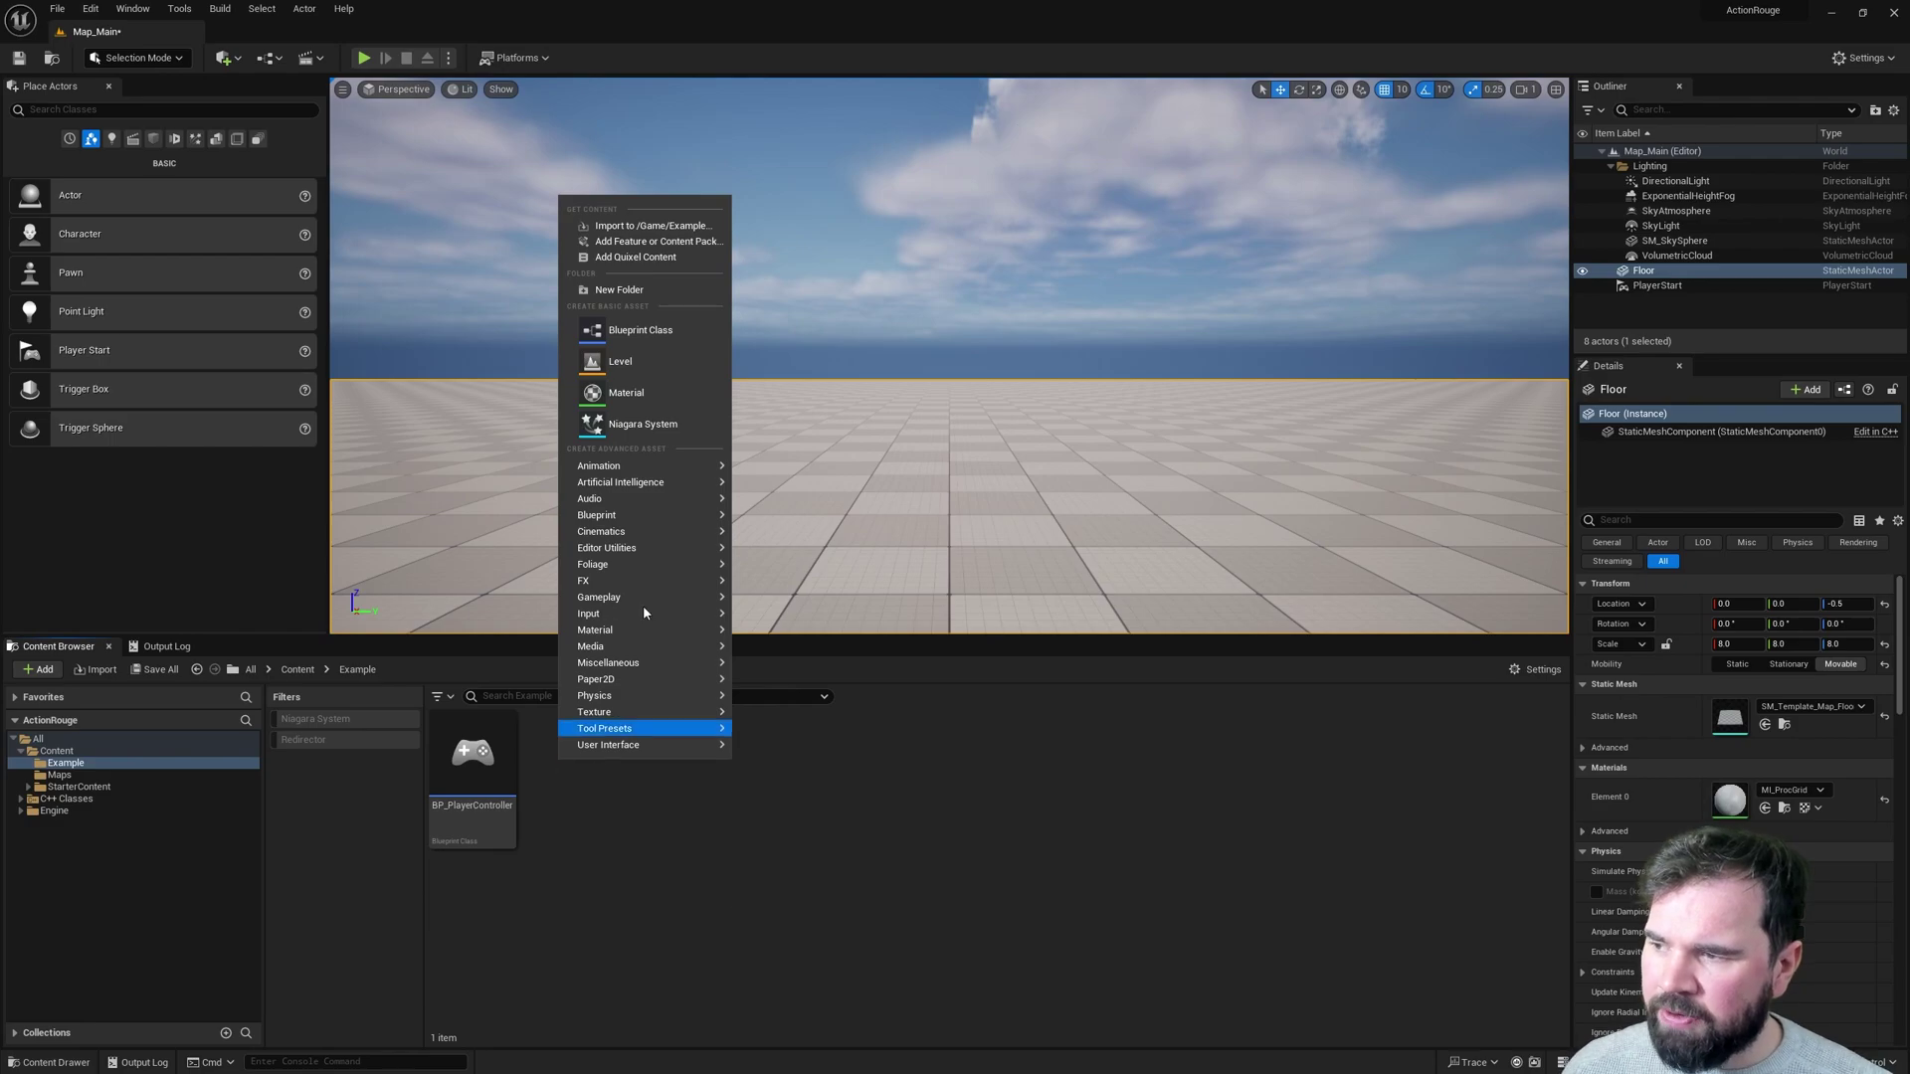
left_click(642, 323)
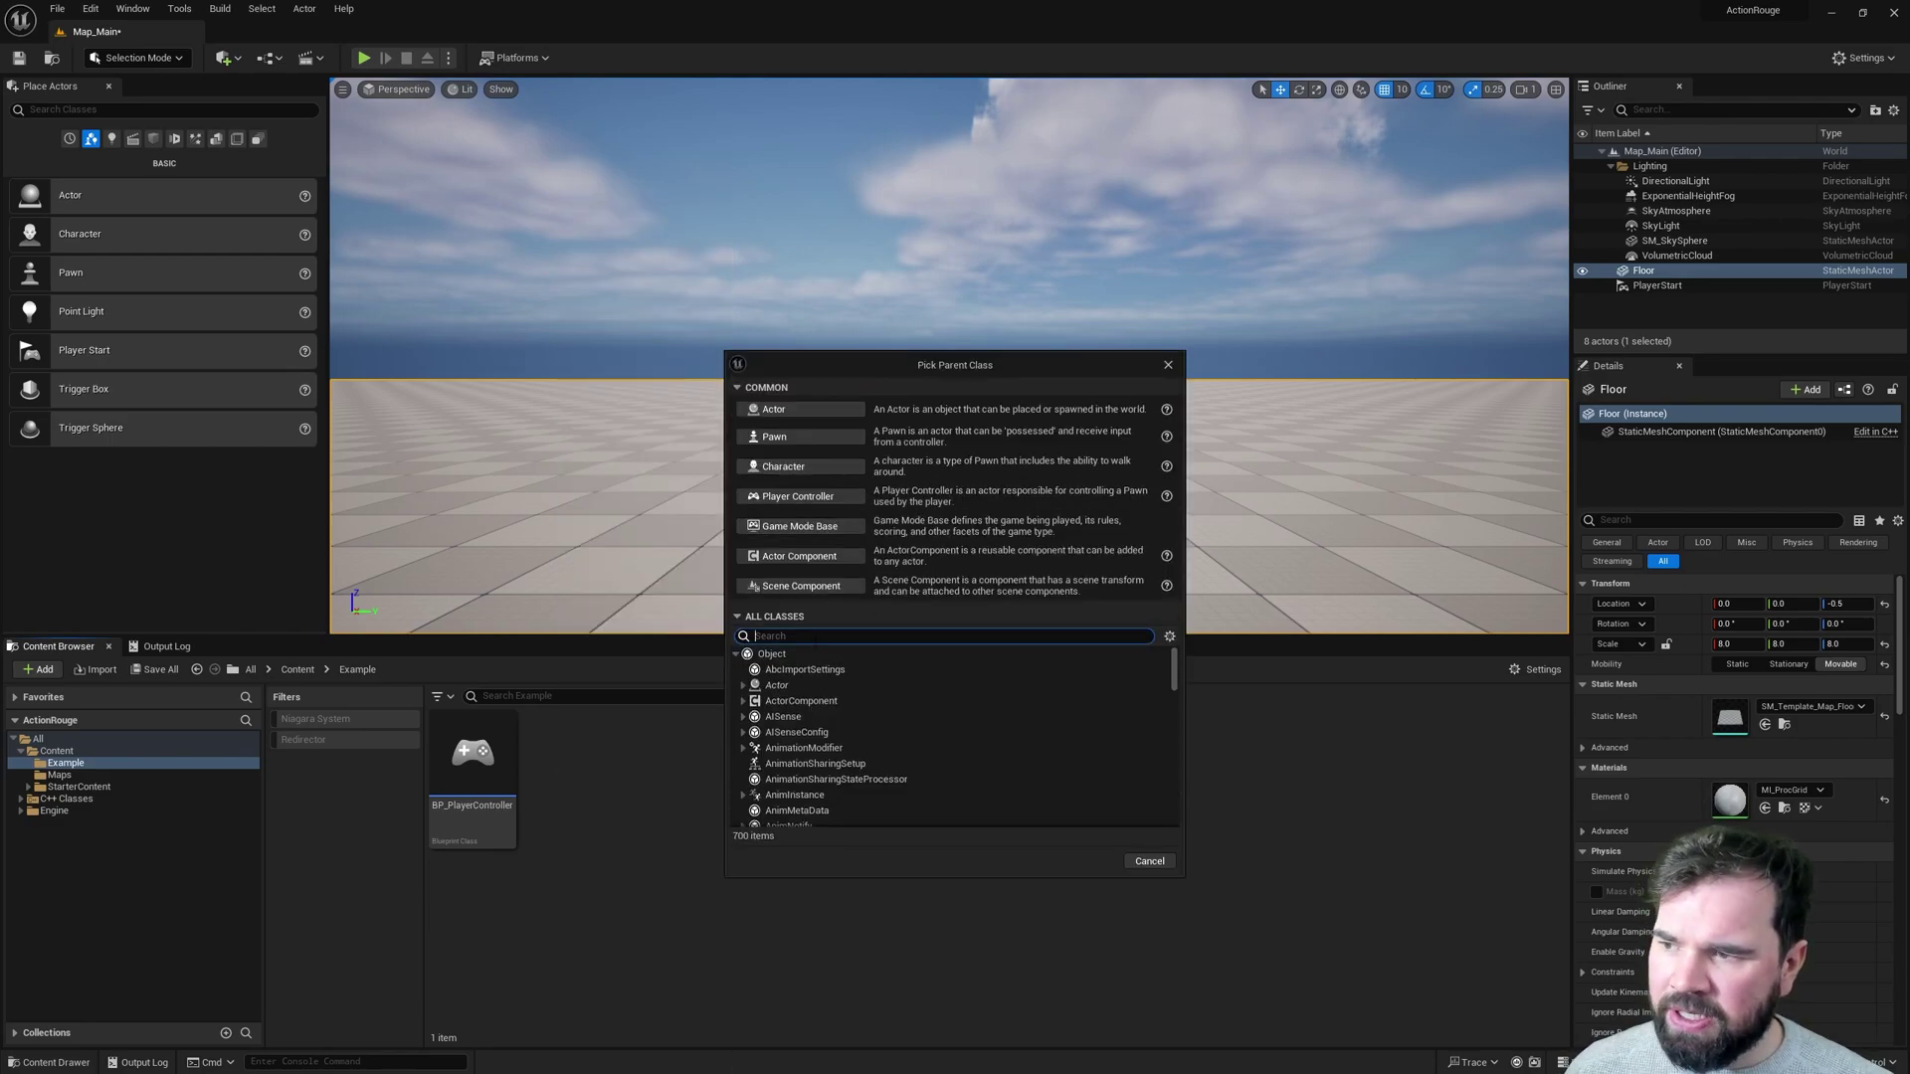
left_click(793, 470)
type("BP")
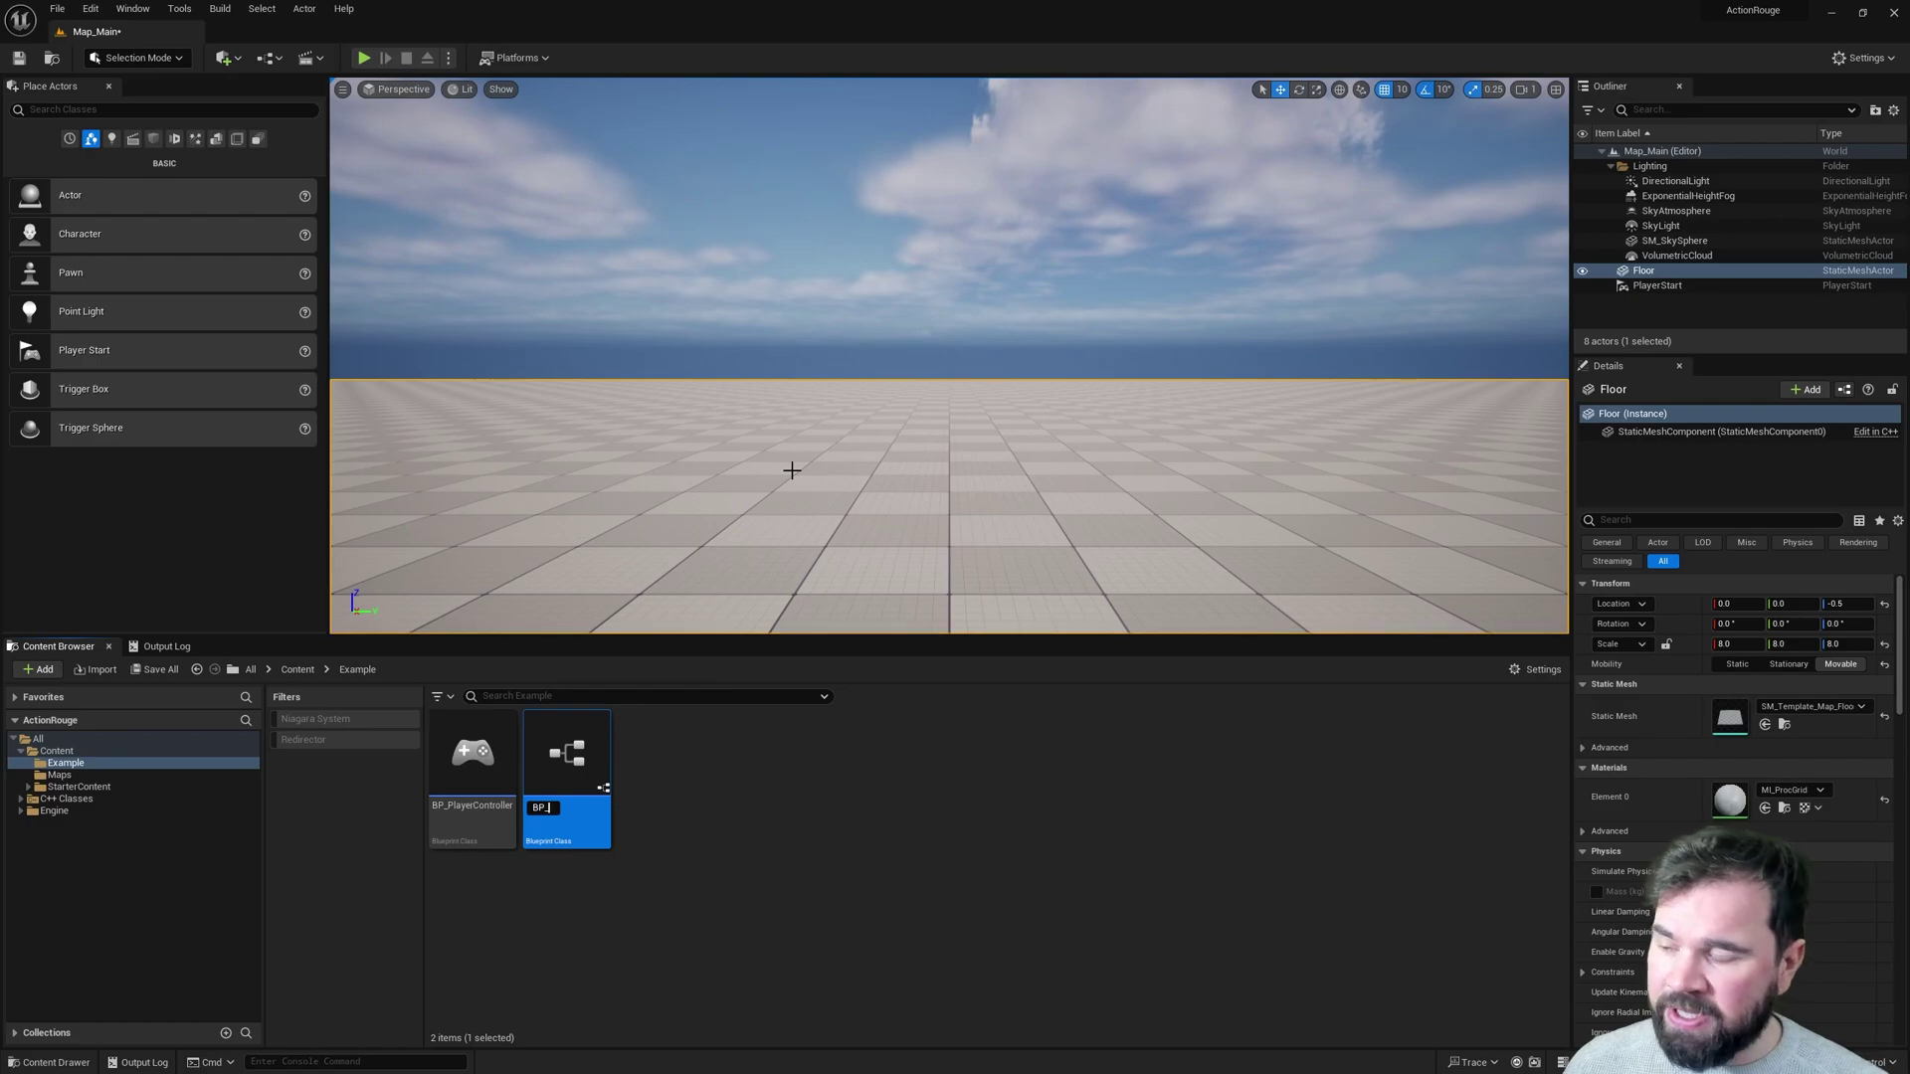
type("_Character")
key("Return")
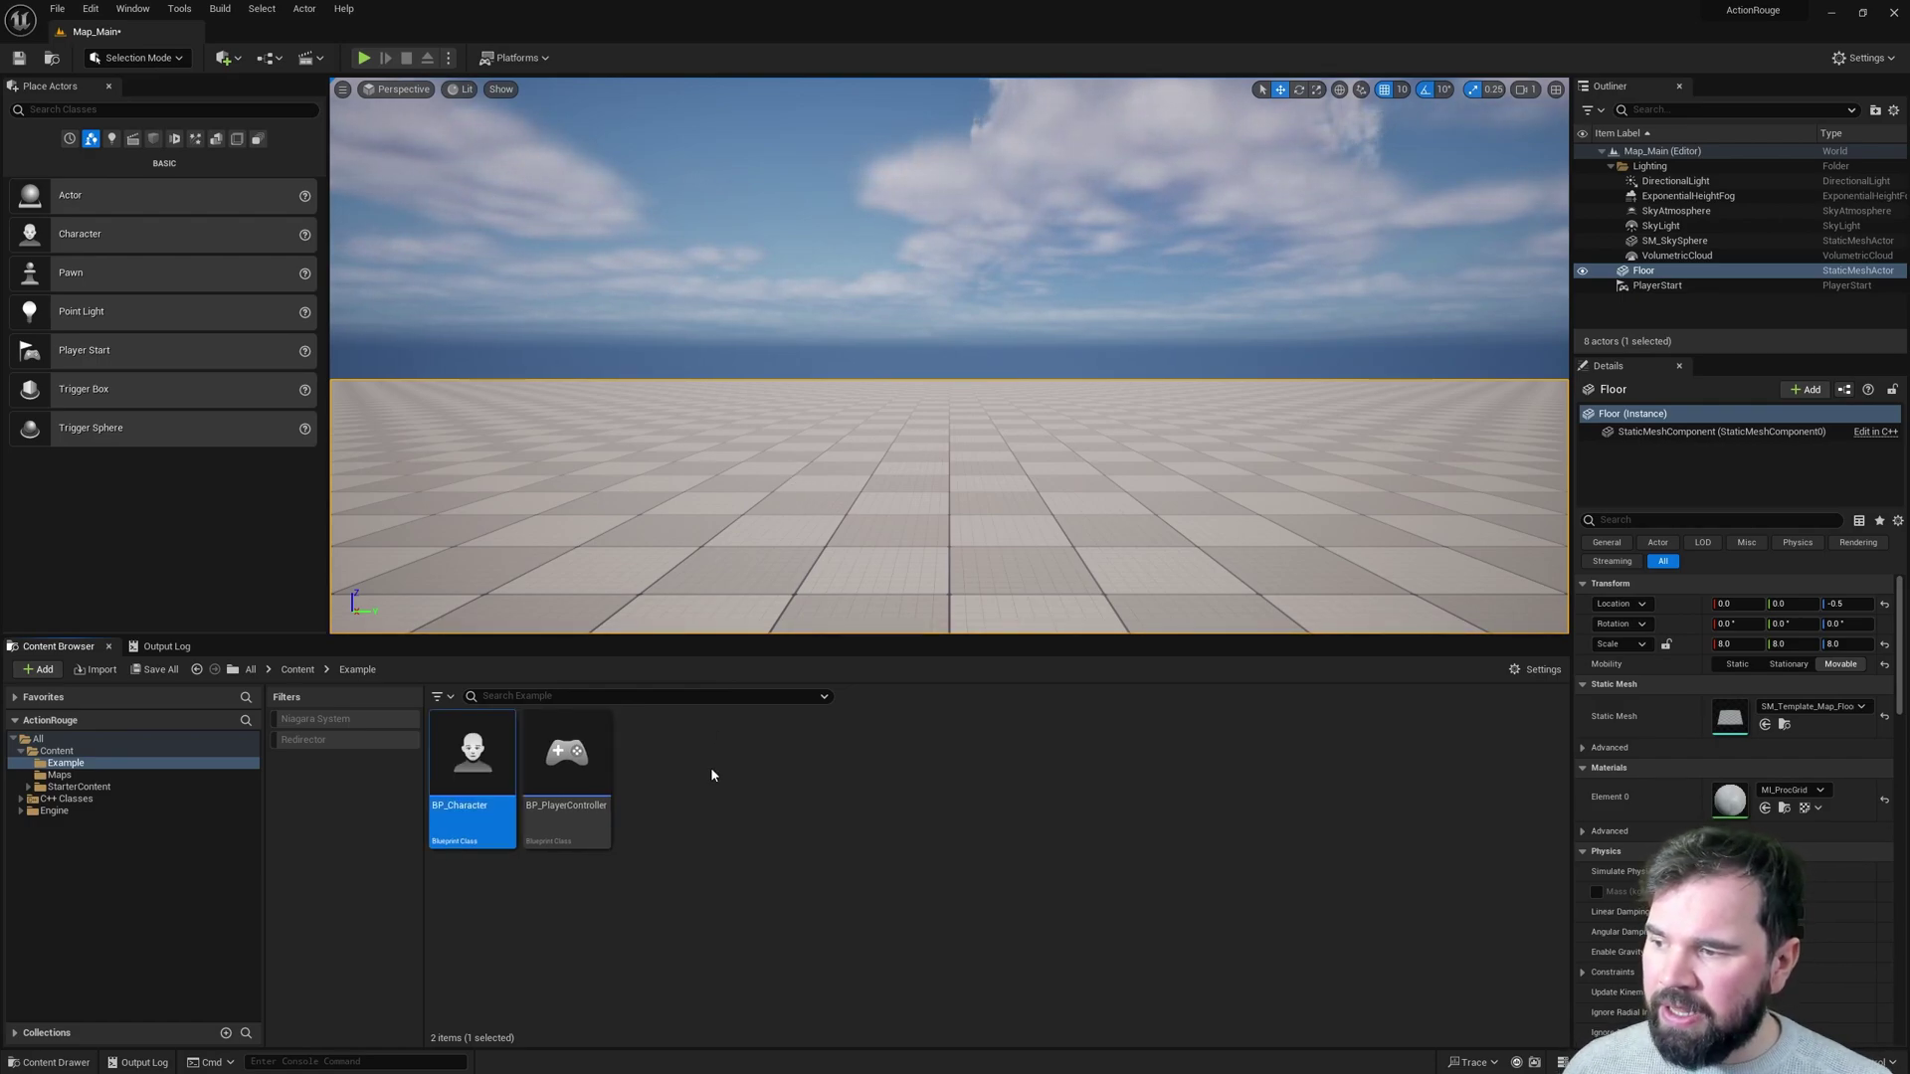
Create a Game Mode Base blueprint class named BP_Gamemode in the Example folder.
right_click(711, 767)
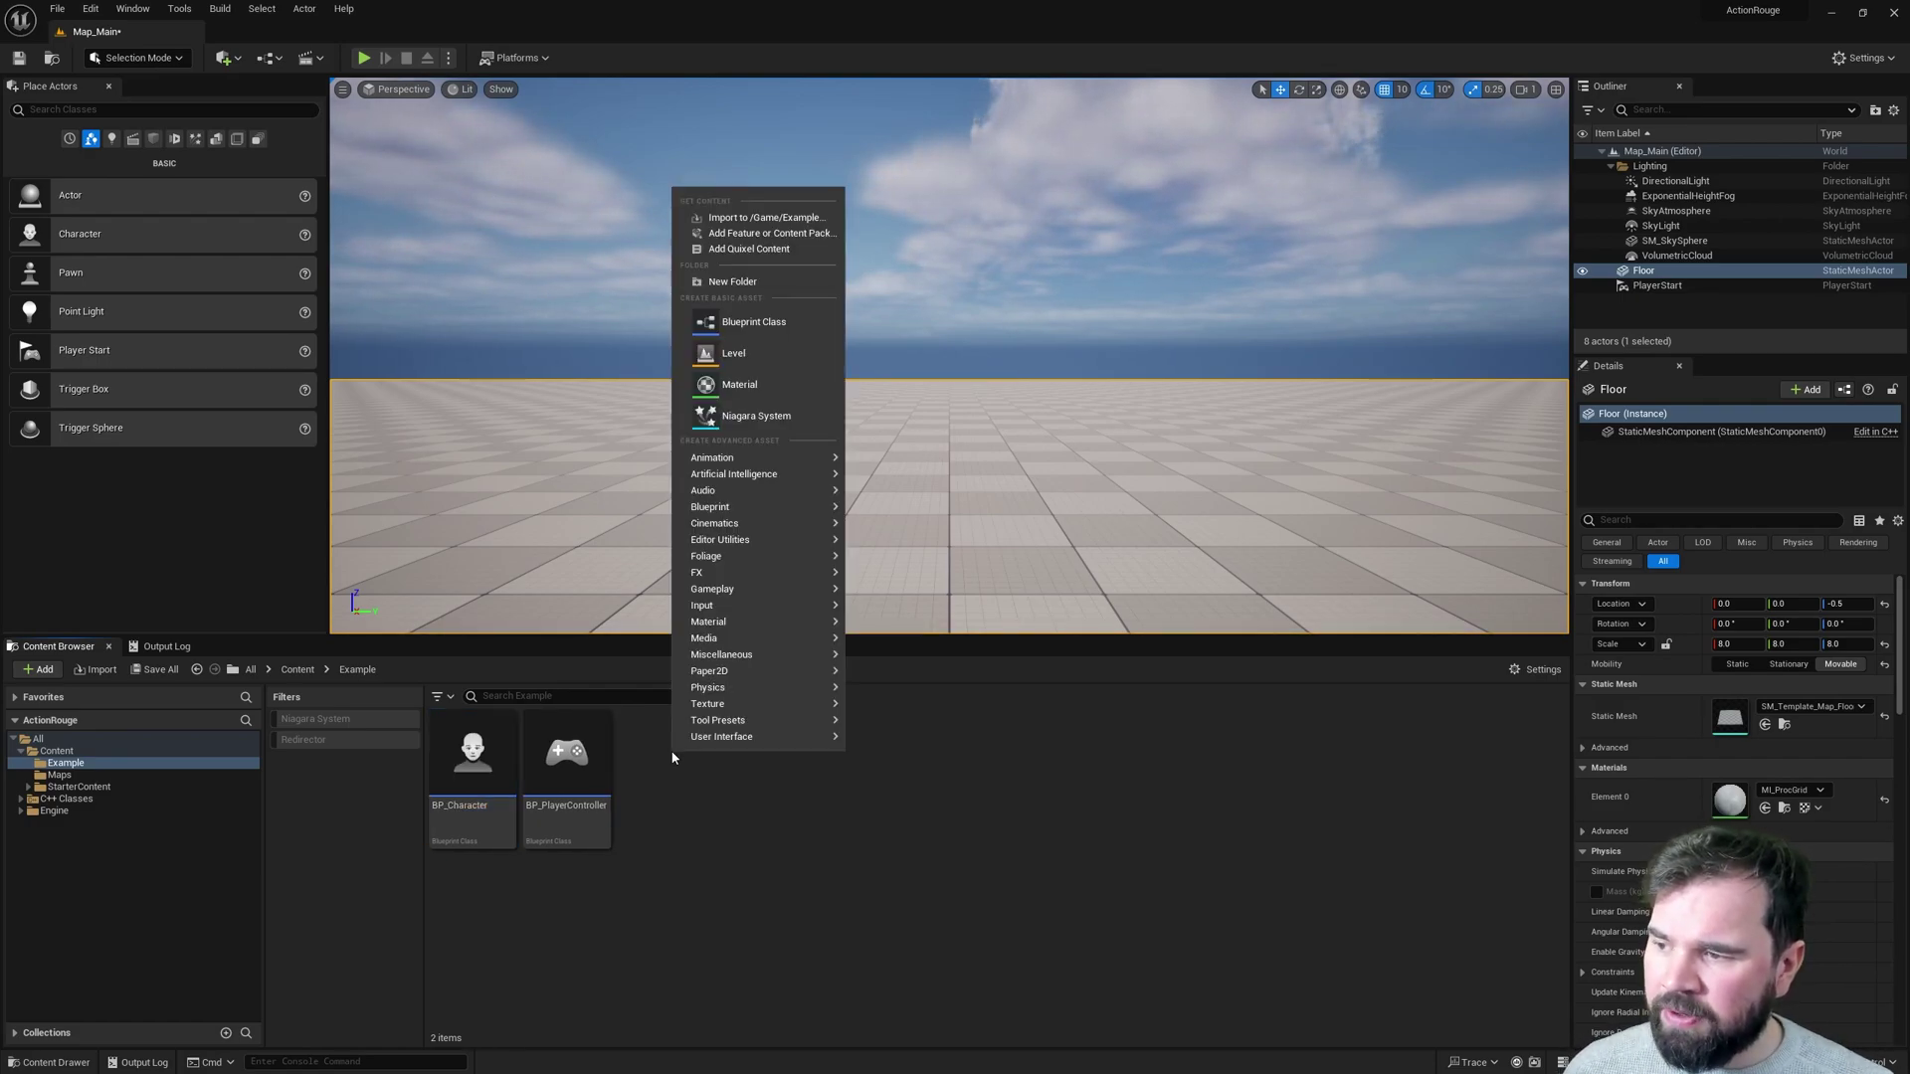
left_click(777, 324)
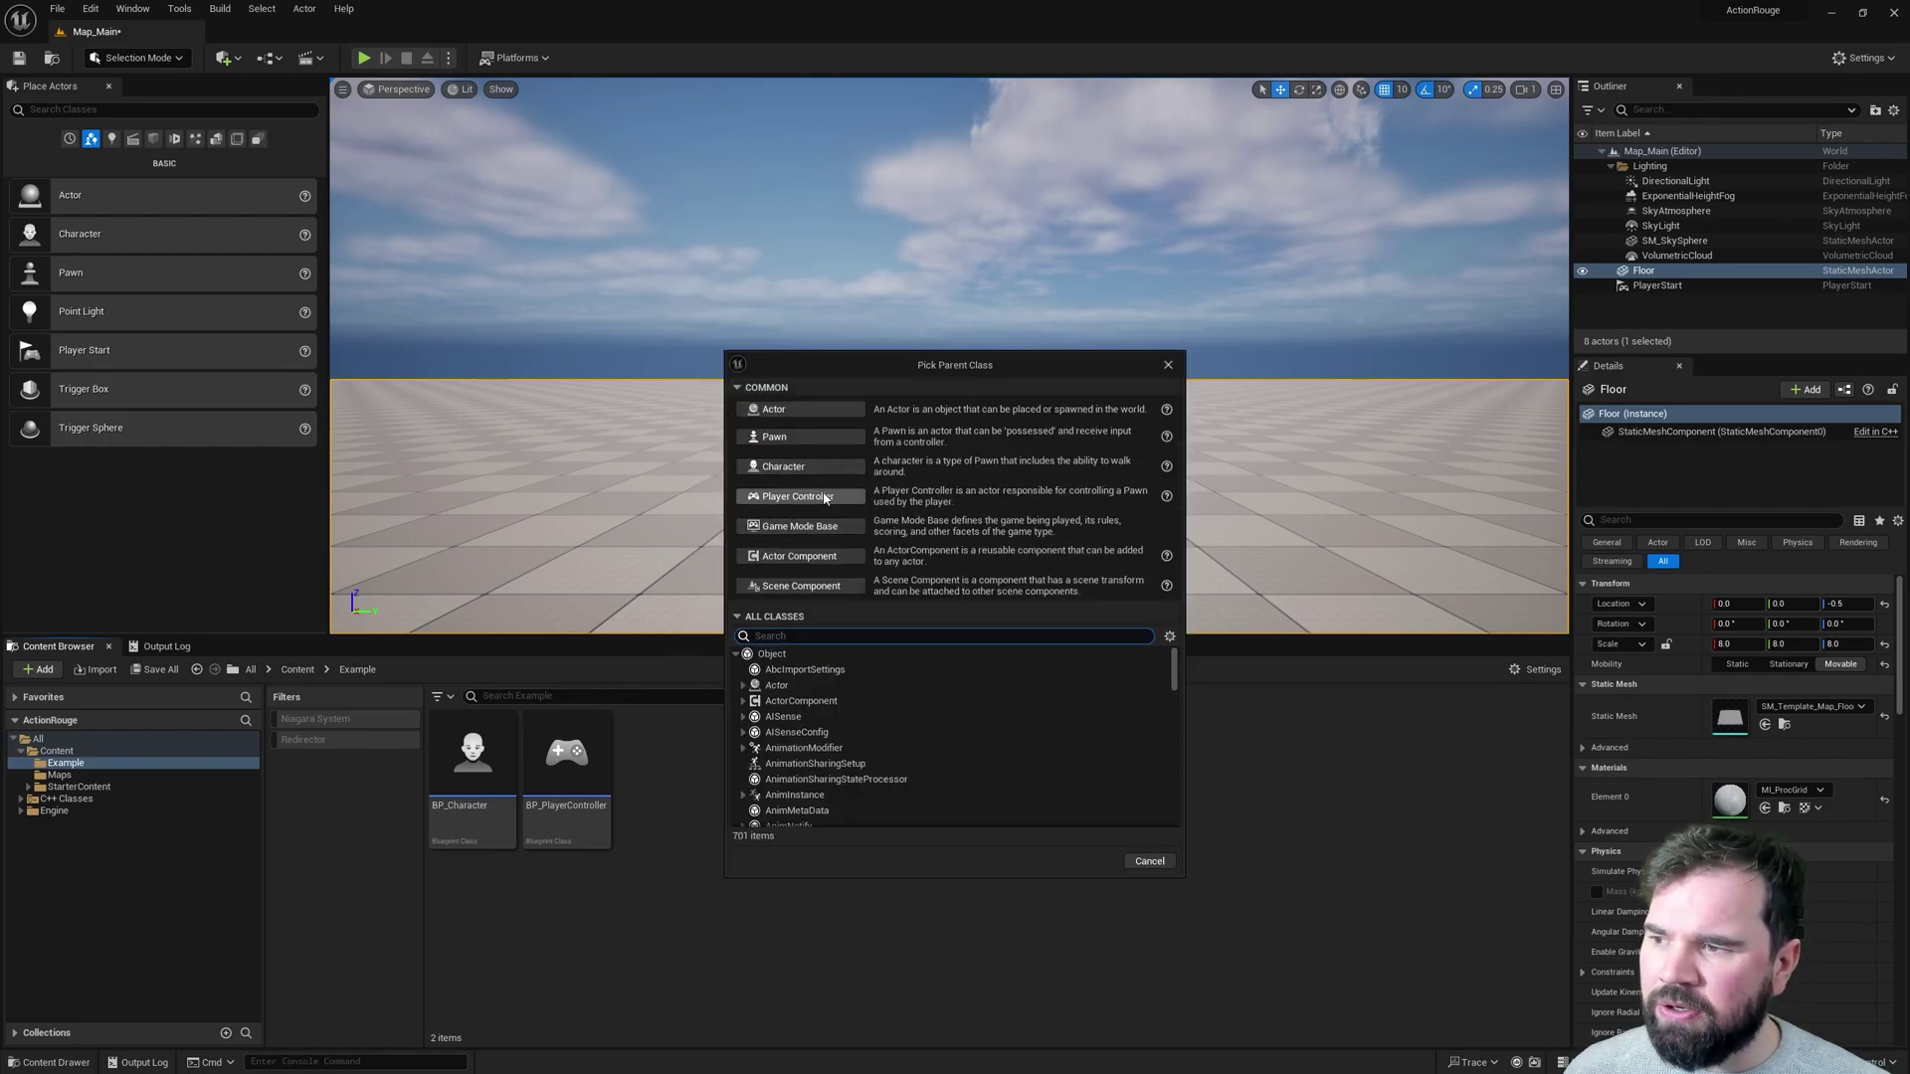
left_click(814, 525)
type("BP_")
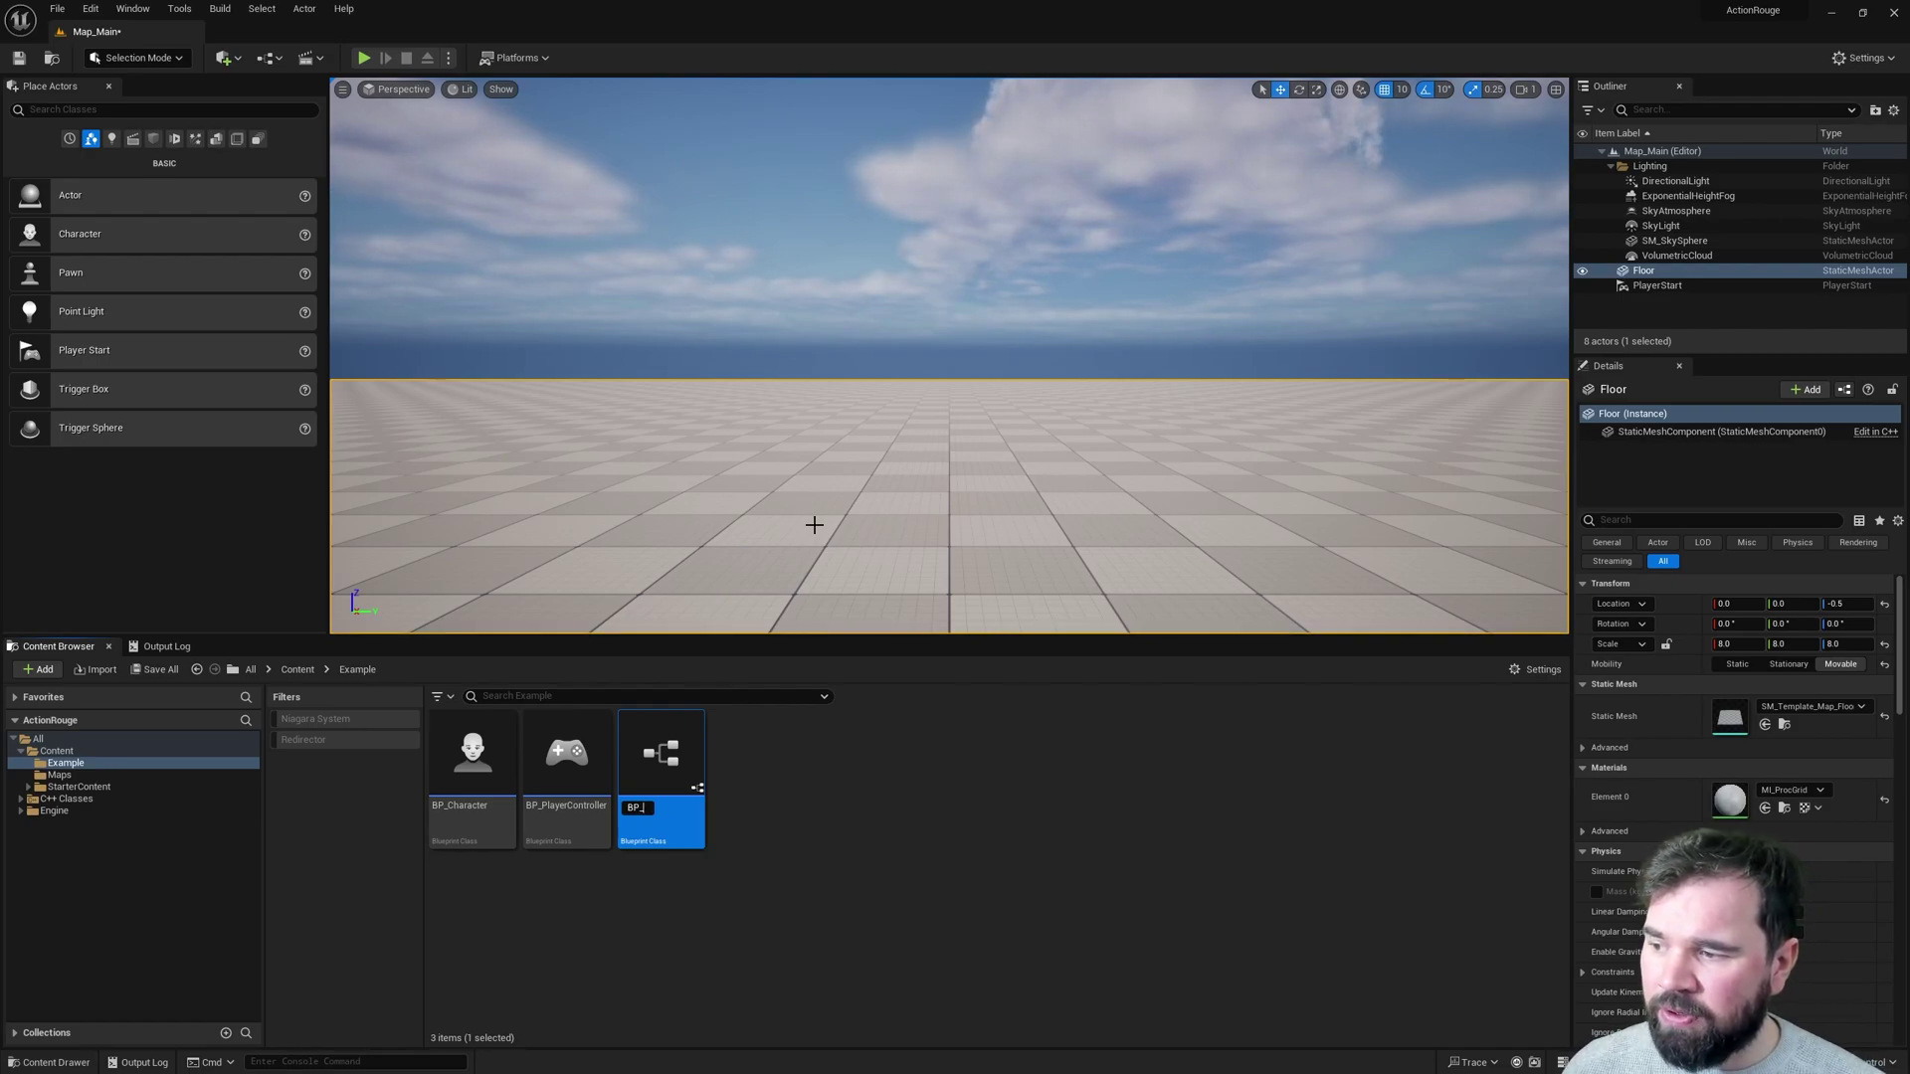
type("Gamemode")
key("Return")
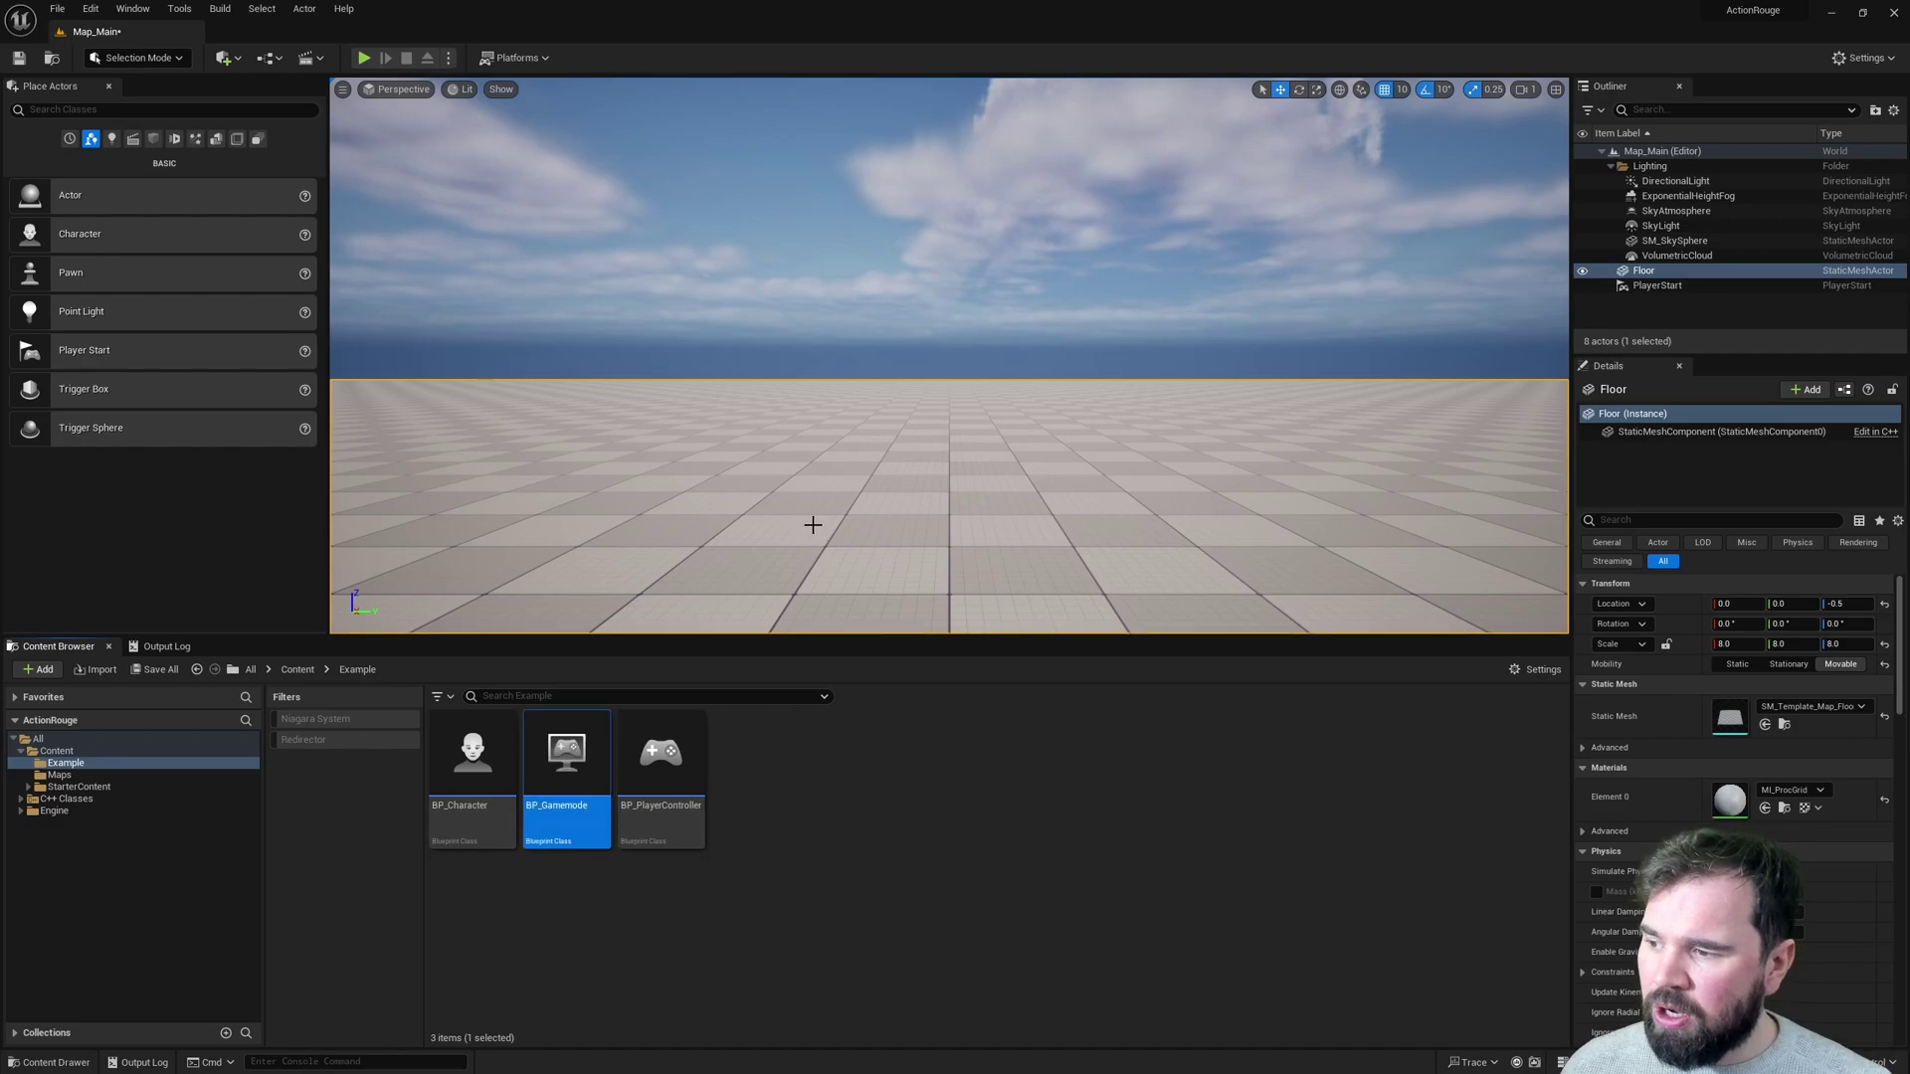
Set BP_Gamemode's Player Controller Class to BP_PlayerController and Default Pawn Class to BP_Character, and compile the blueprint.
double_click(557, 786)
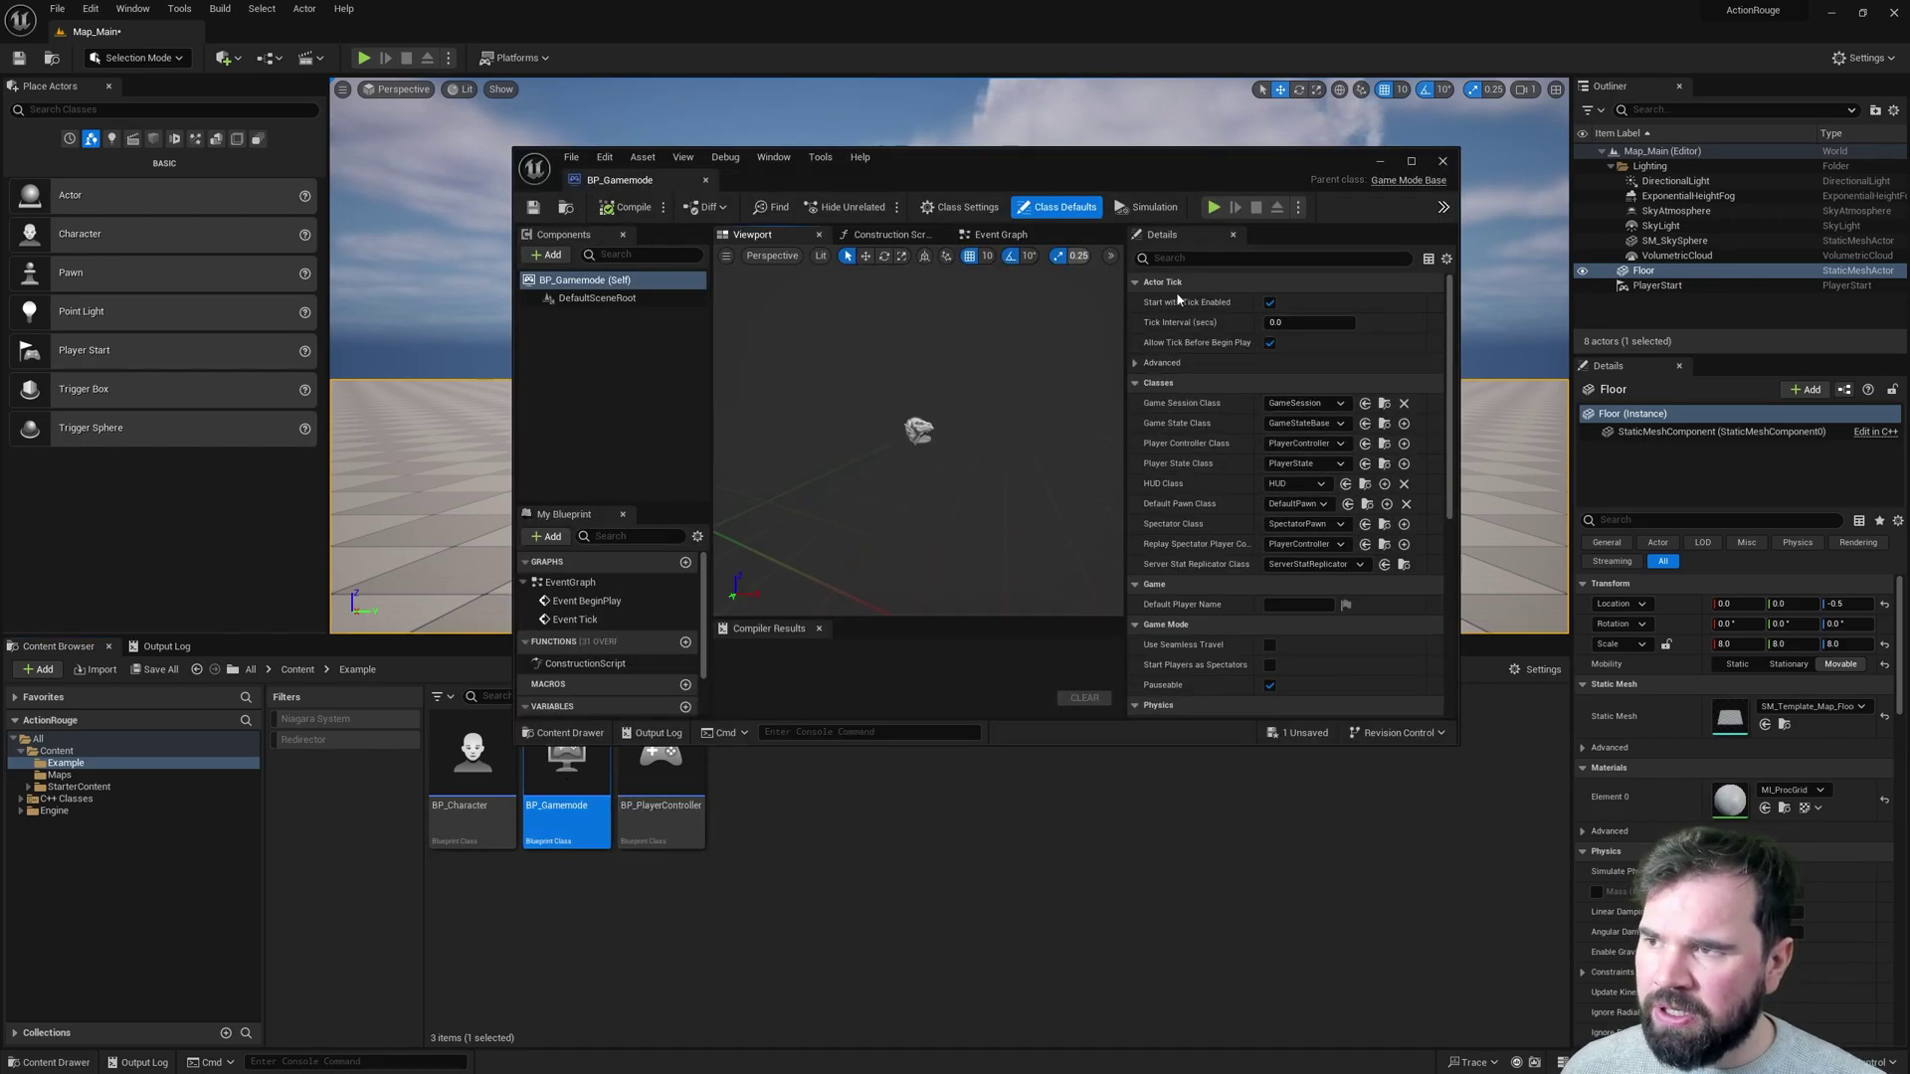
left_click(473, 766)
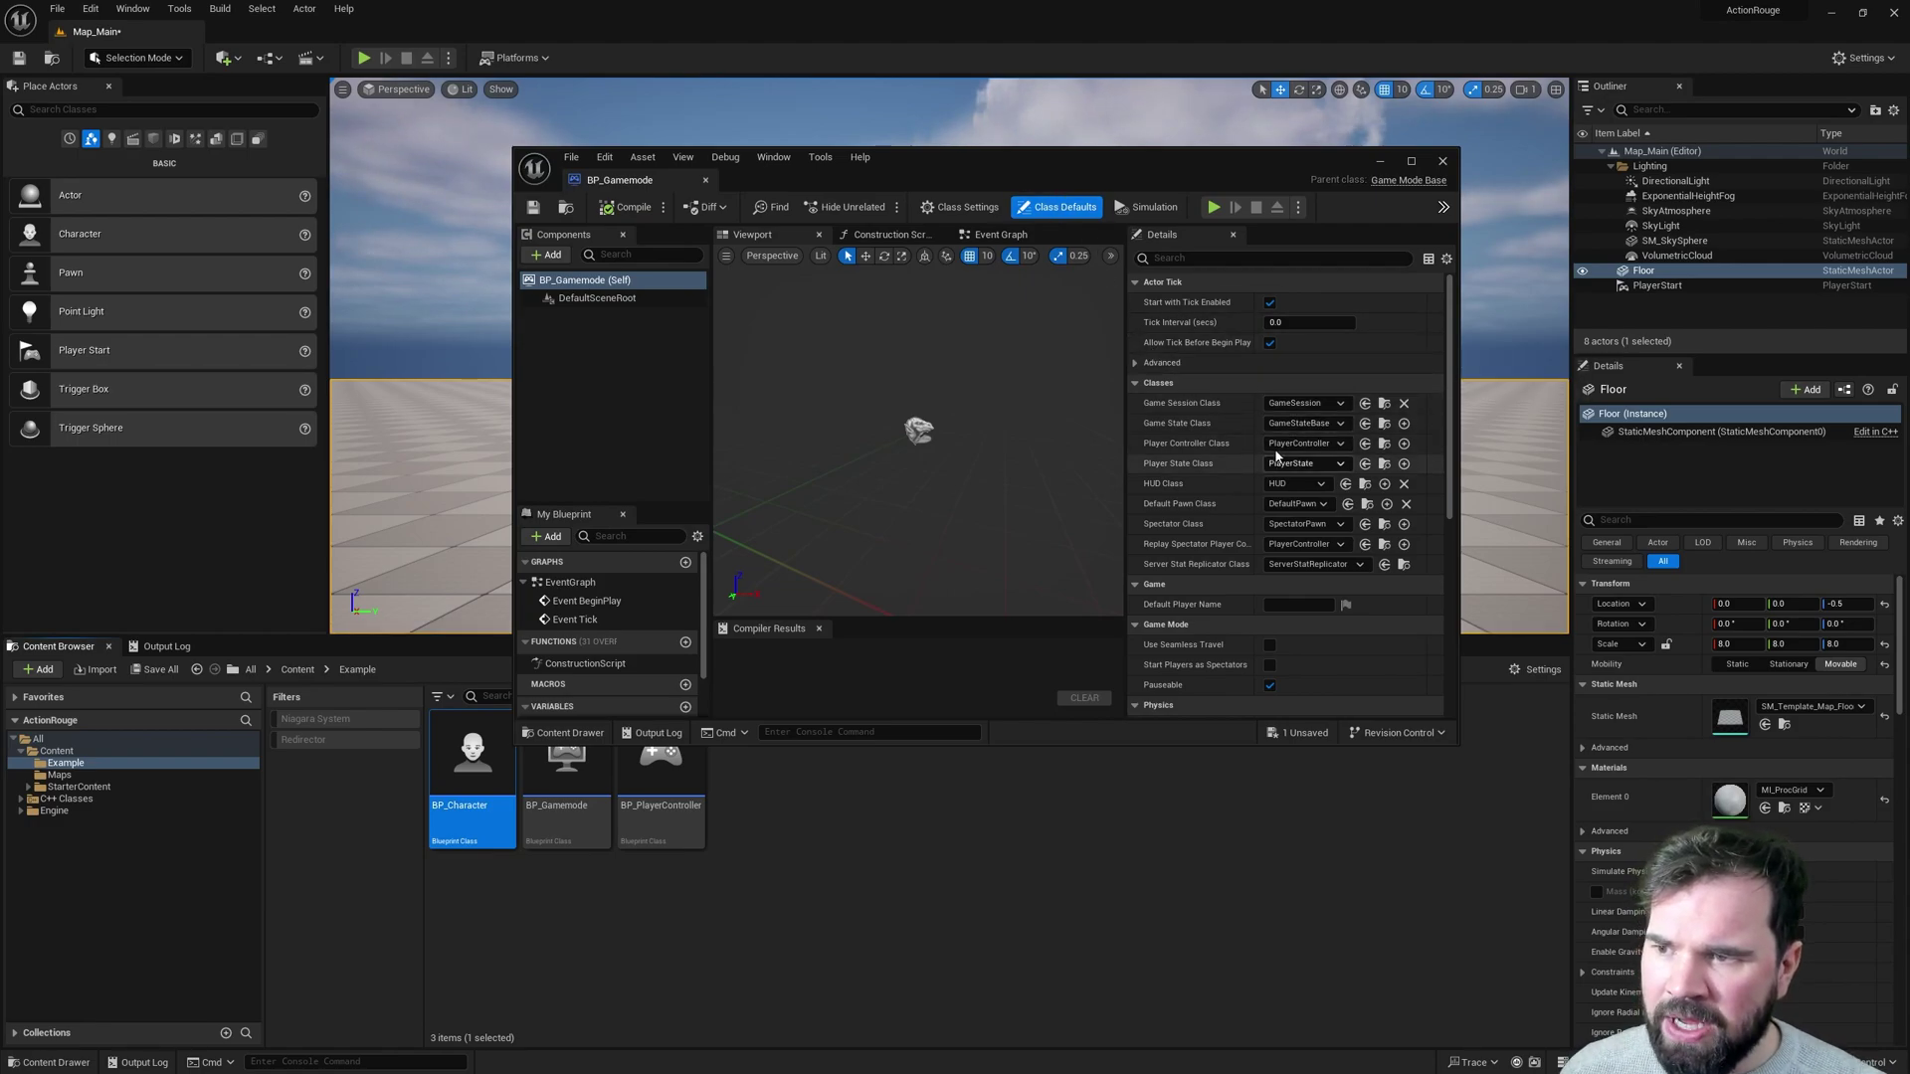
left_click(661, 771)
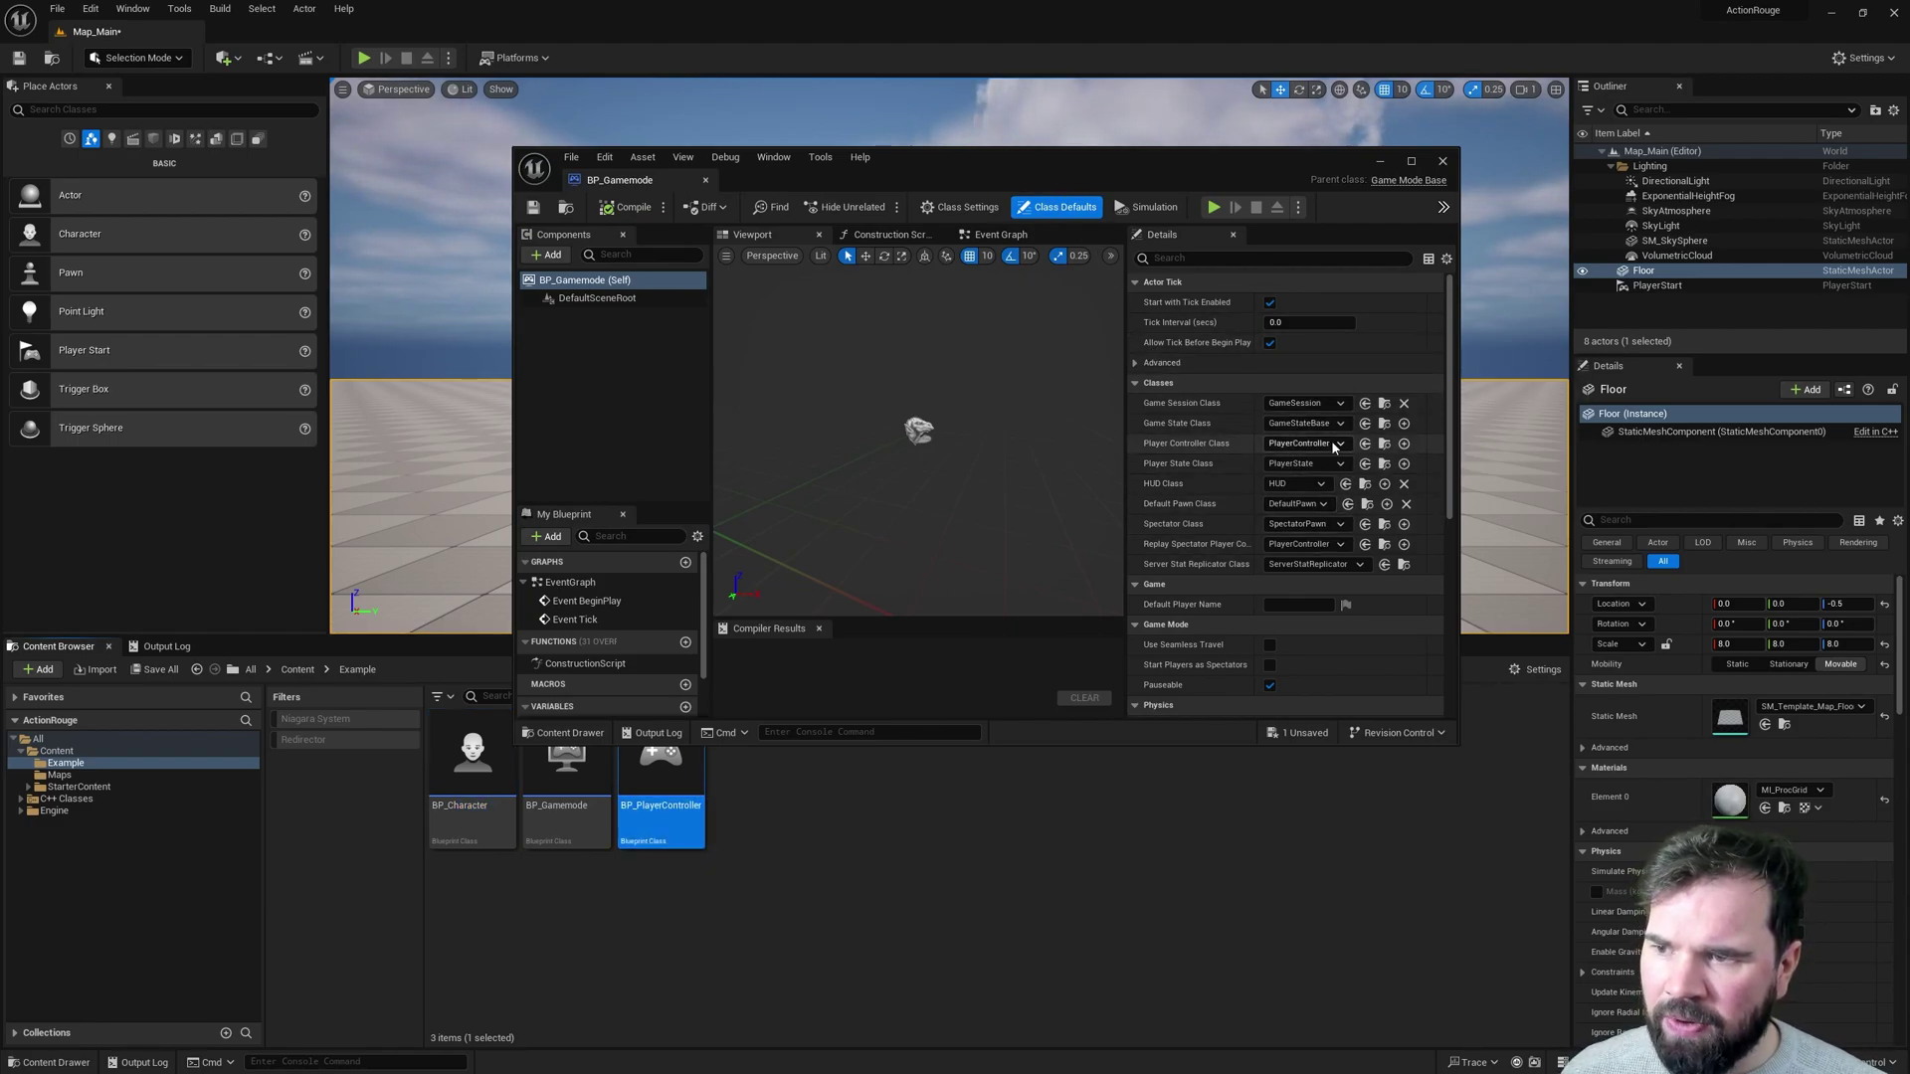
left_click(1364, 442)
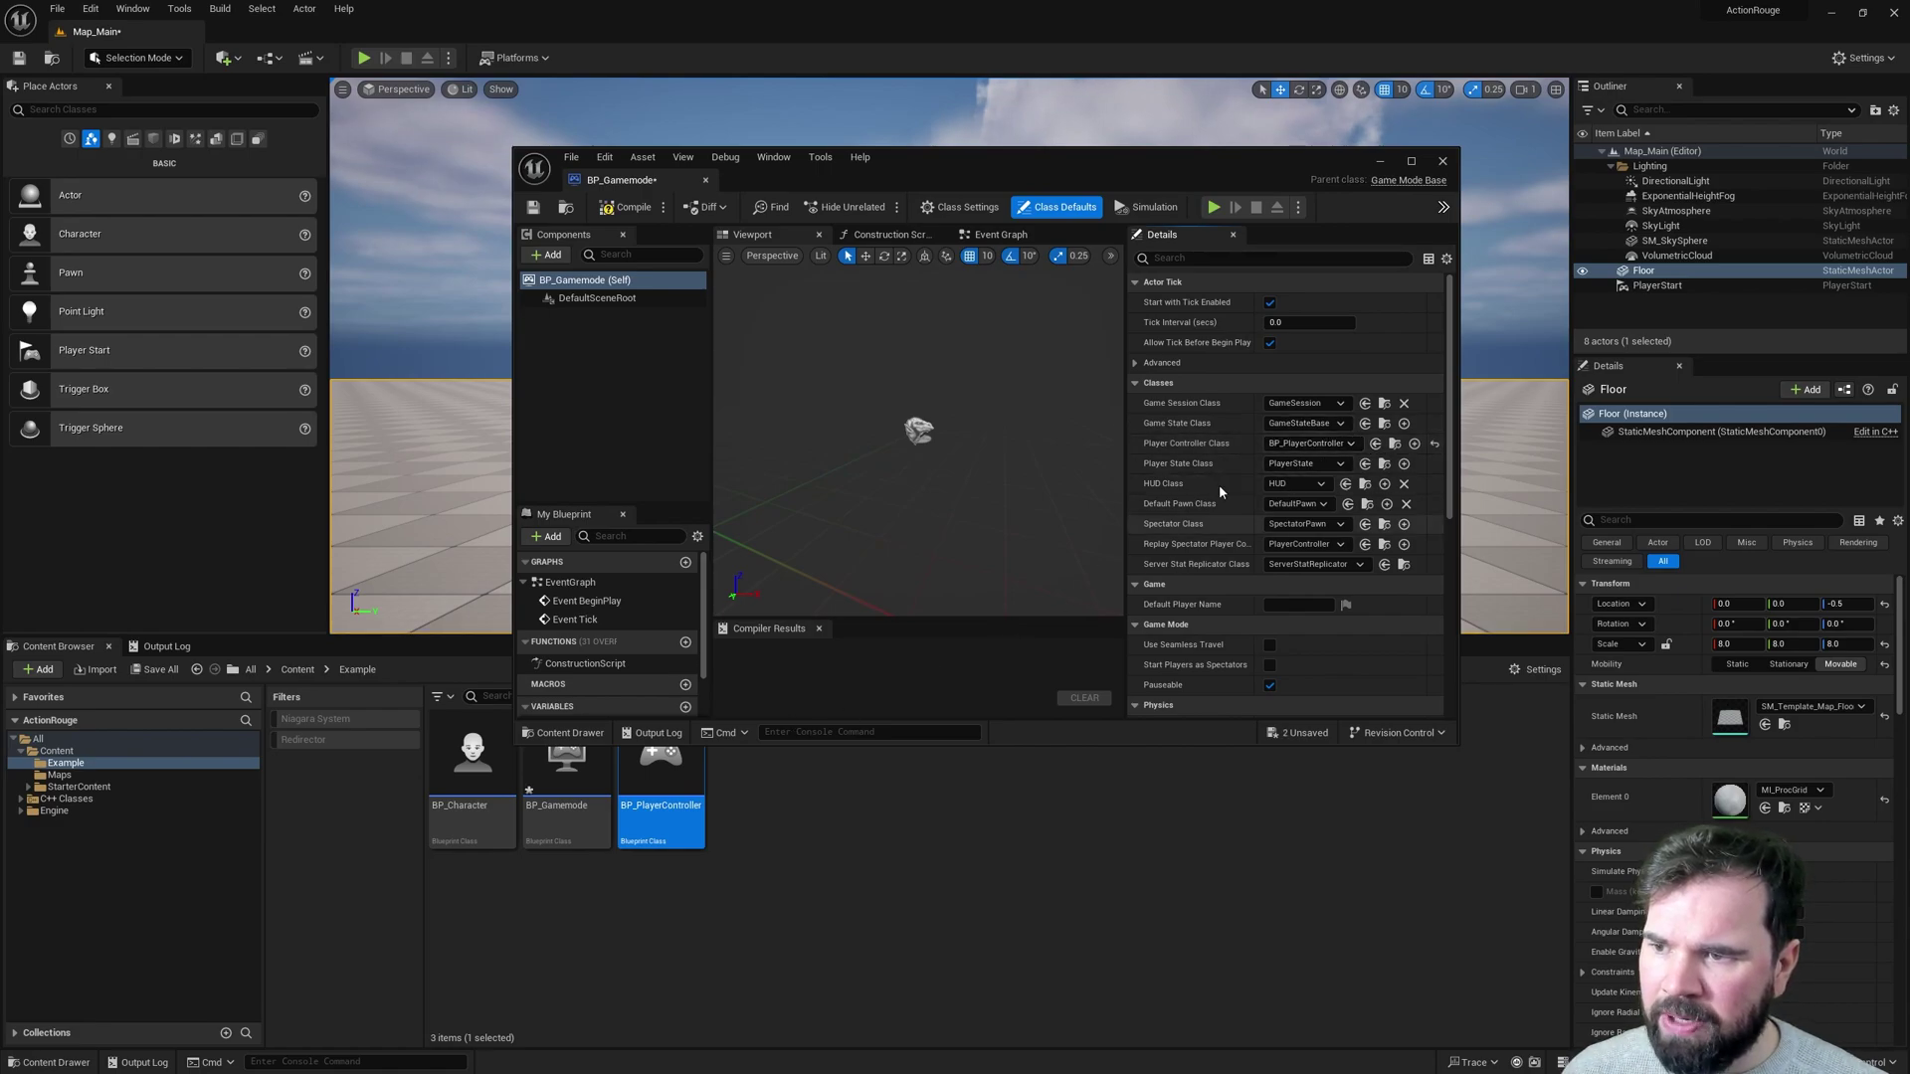
left_click(467, 771)
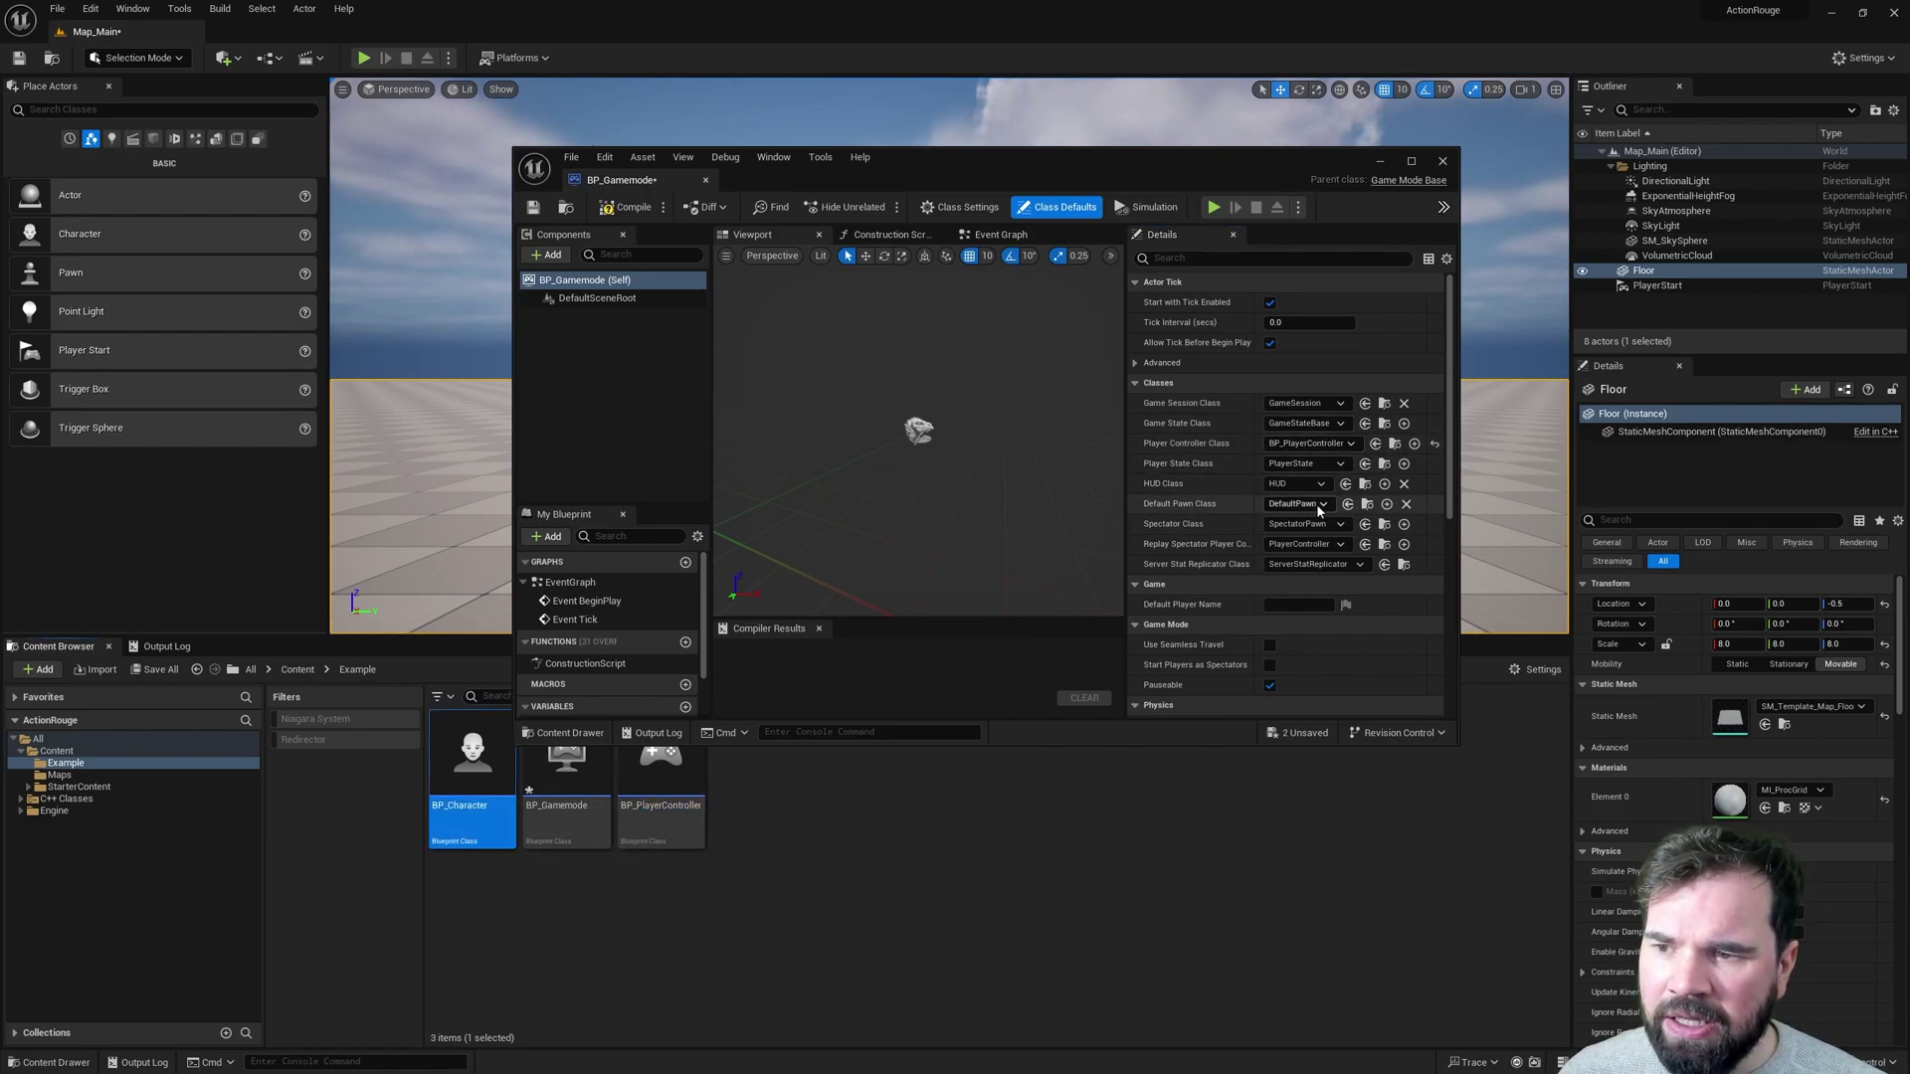
left_click(1347, 504)
left_click(626, 207)
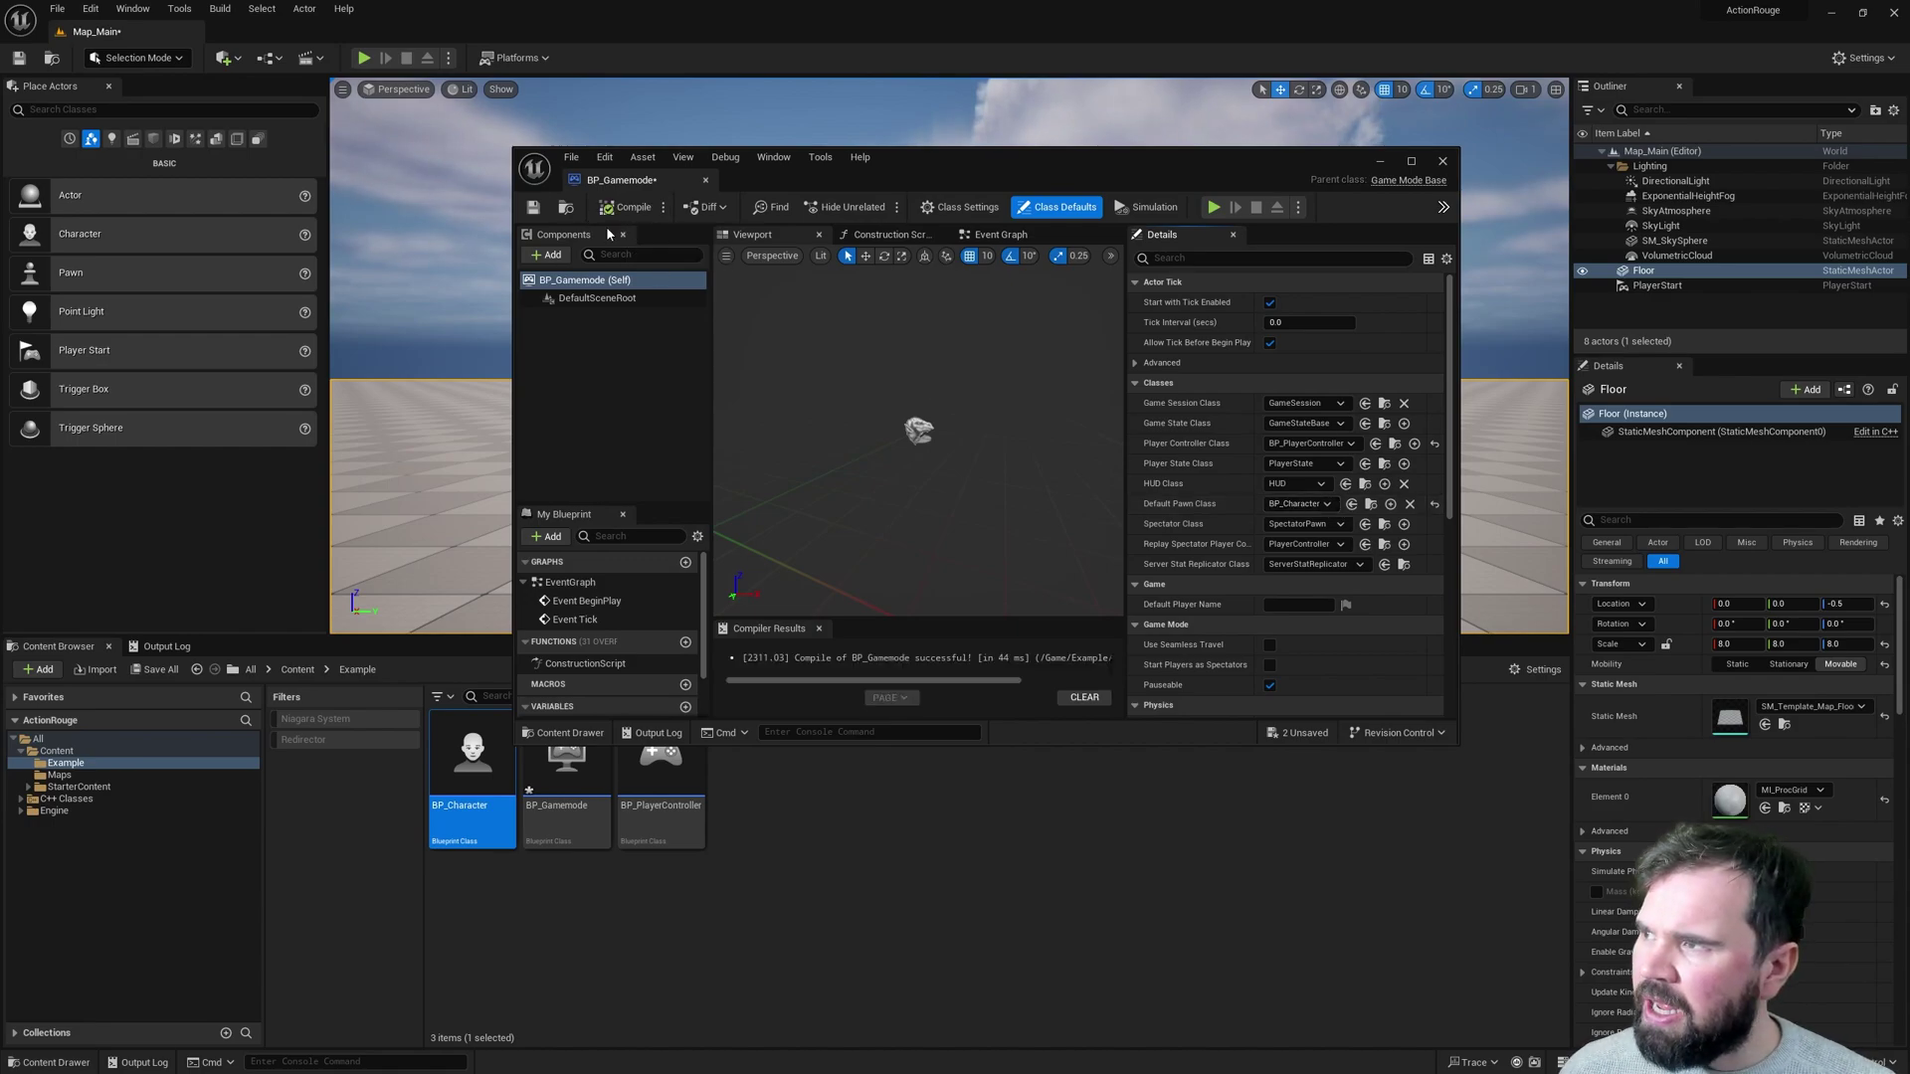
Override the level's game mode with BP_Gamemode, close the blueprint editor and play the level.
left_click(269, 58)
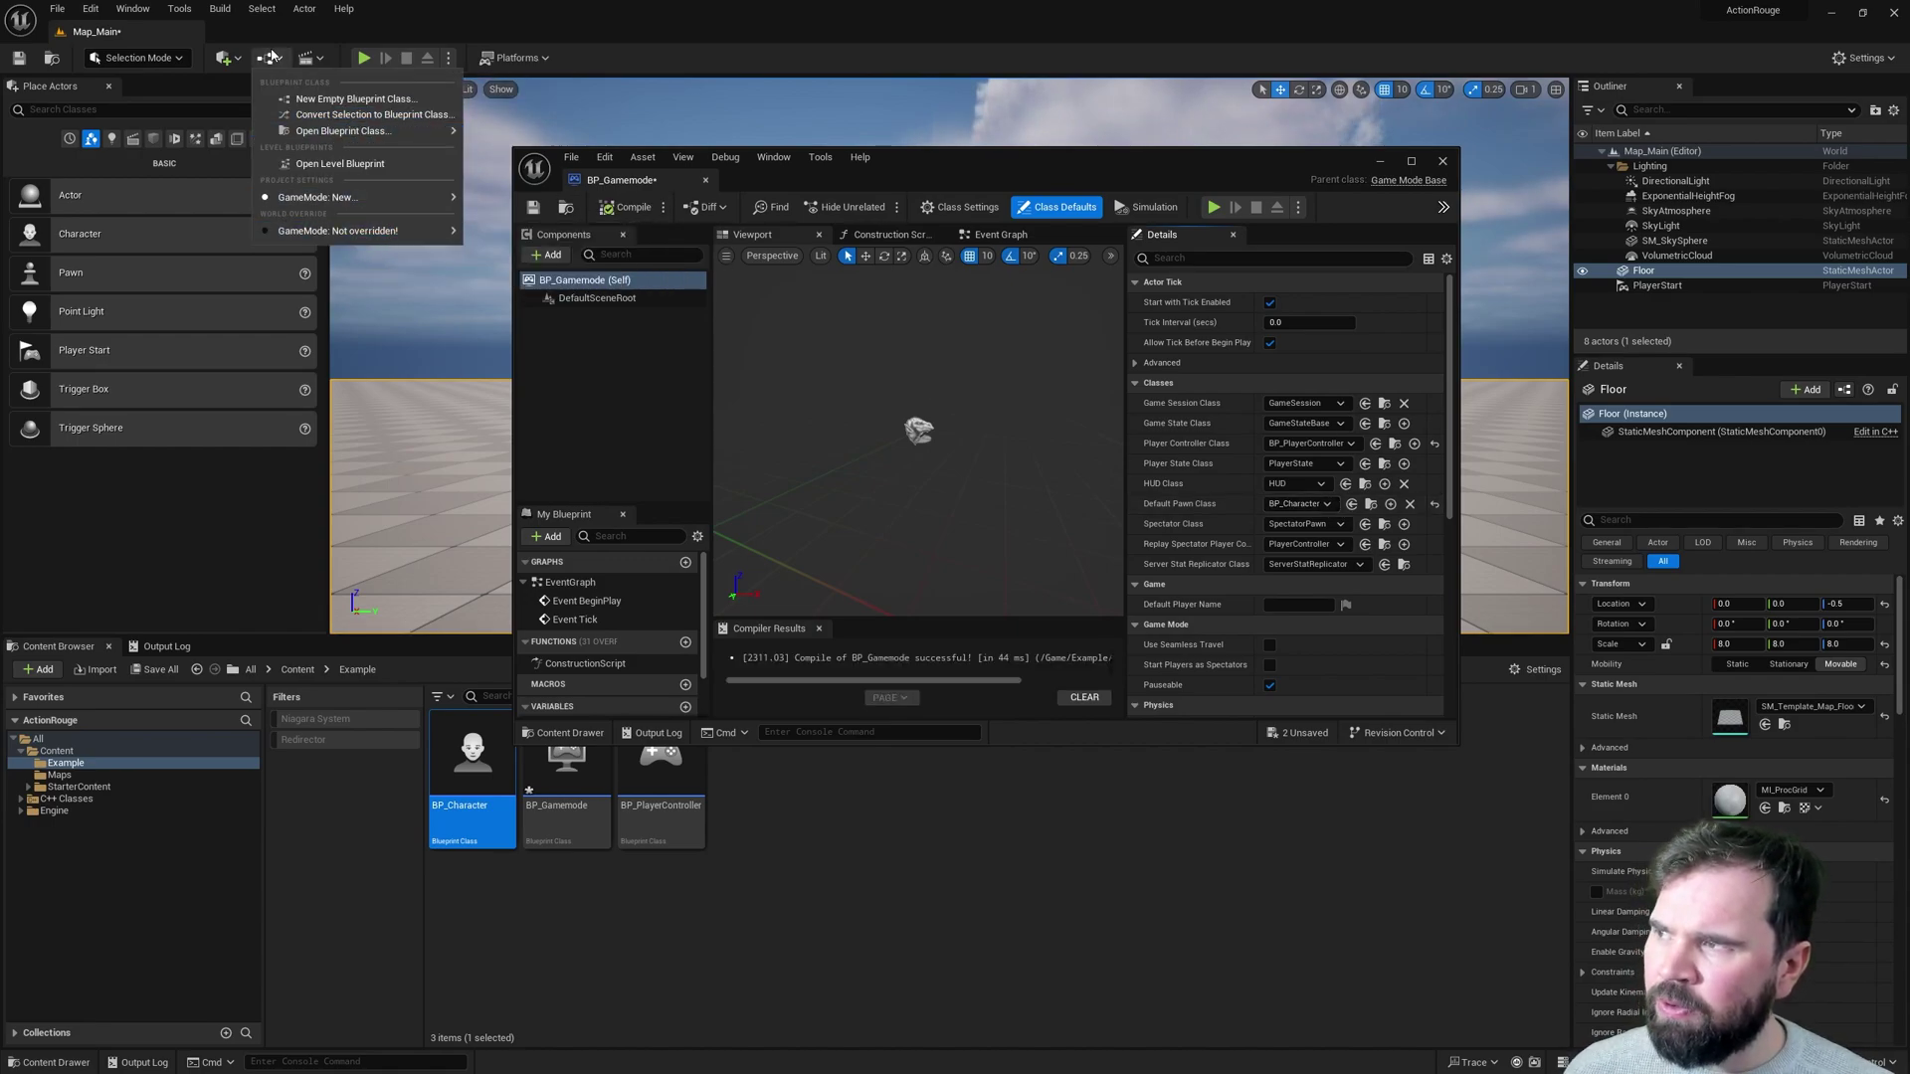
mouse_move(301, 230)
mouse_move(545, 253)
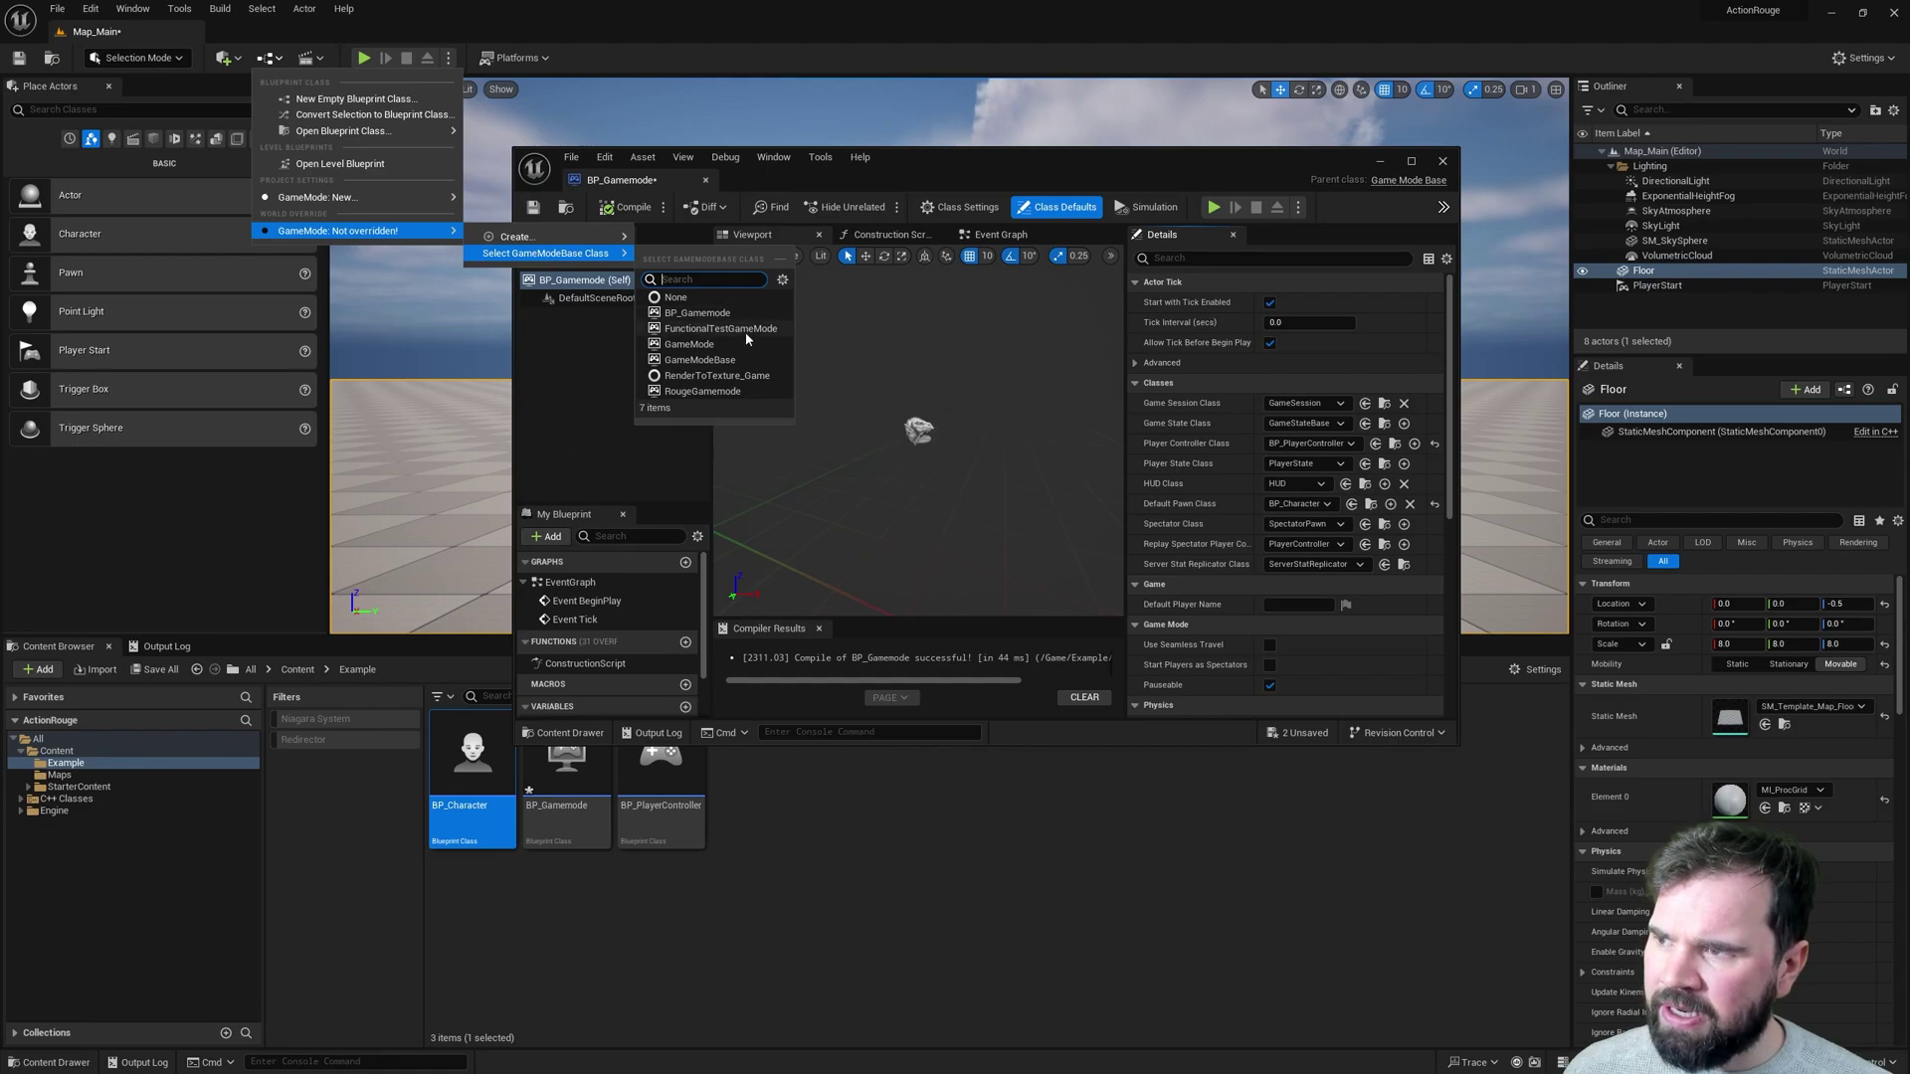
left_click(697, 313)
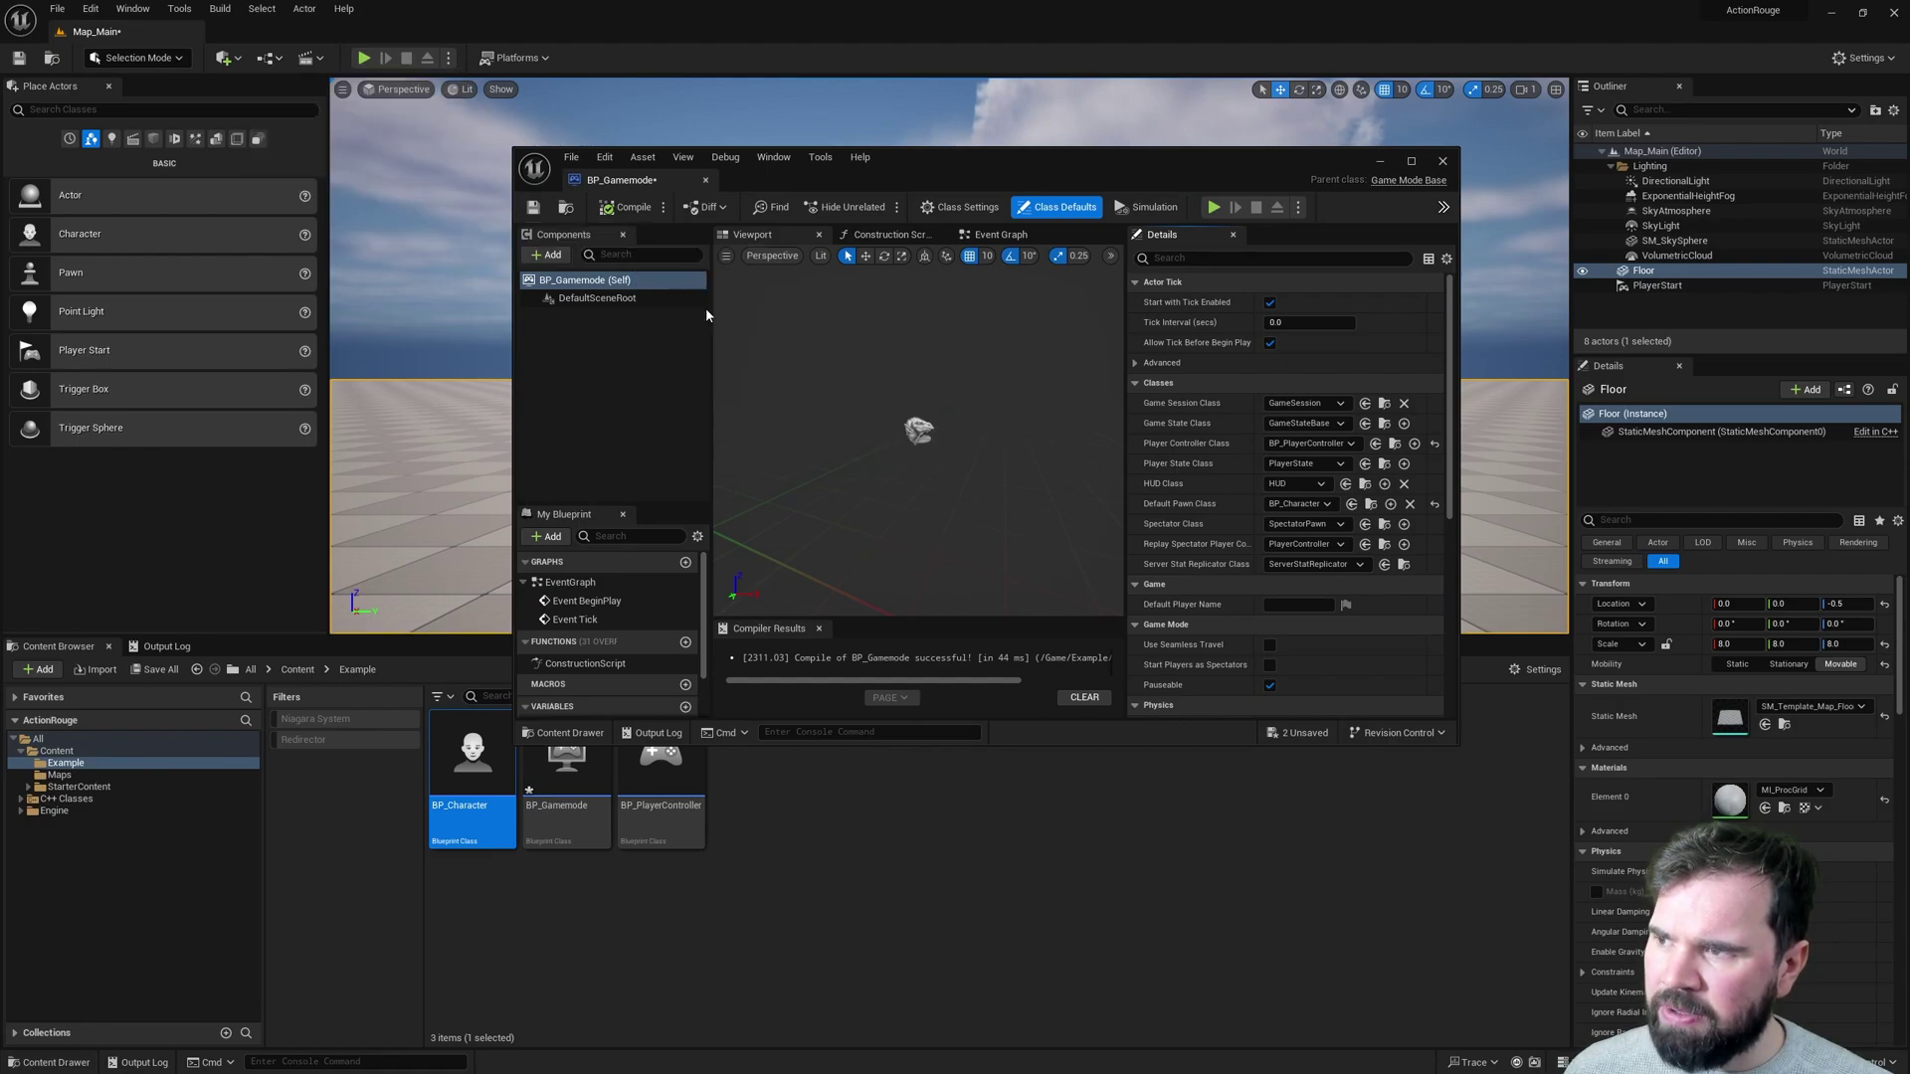
left_click(1444, 161)
left_click(364, 58)
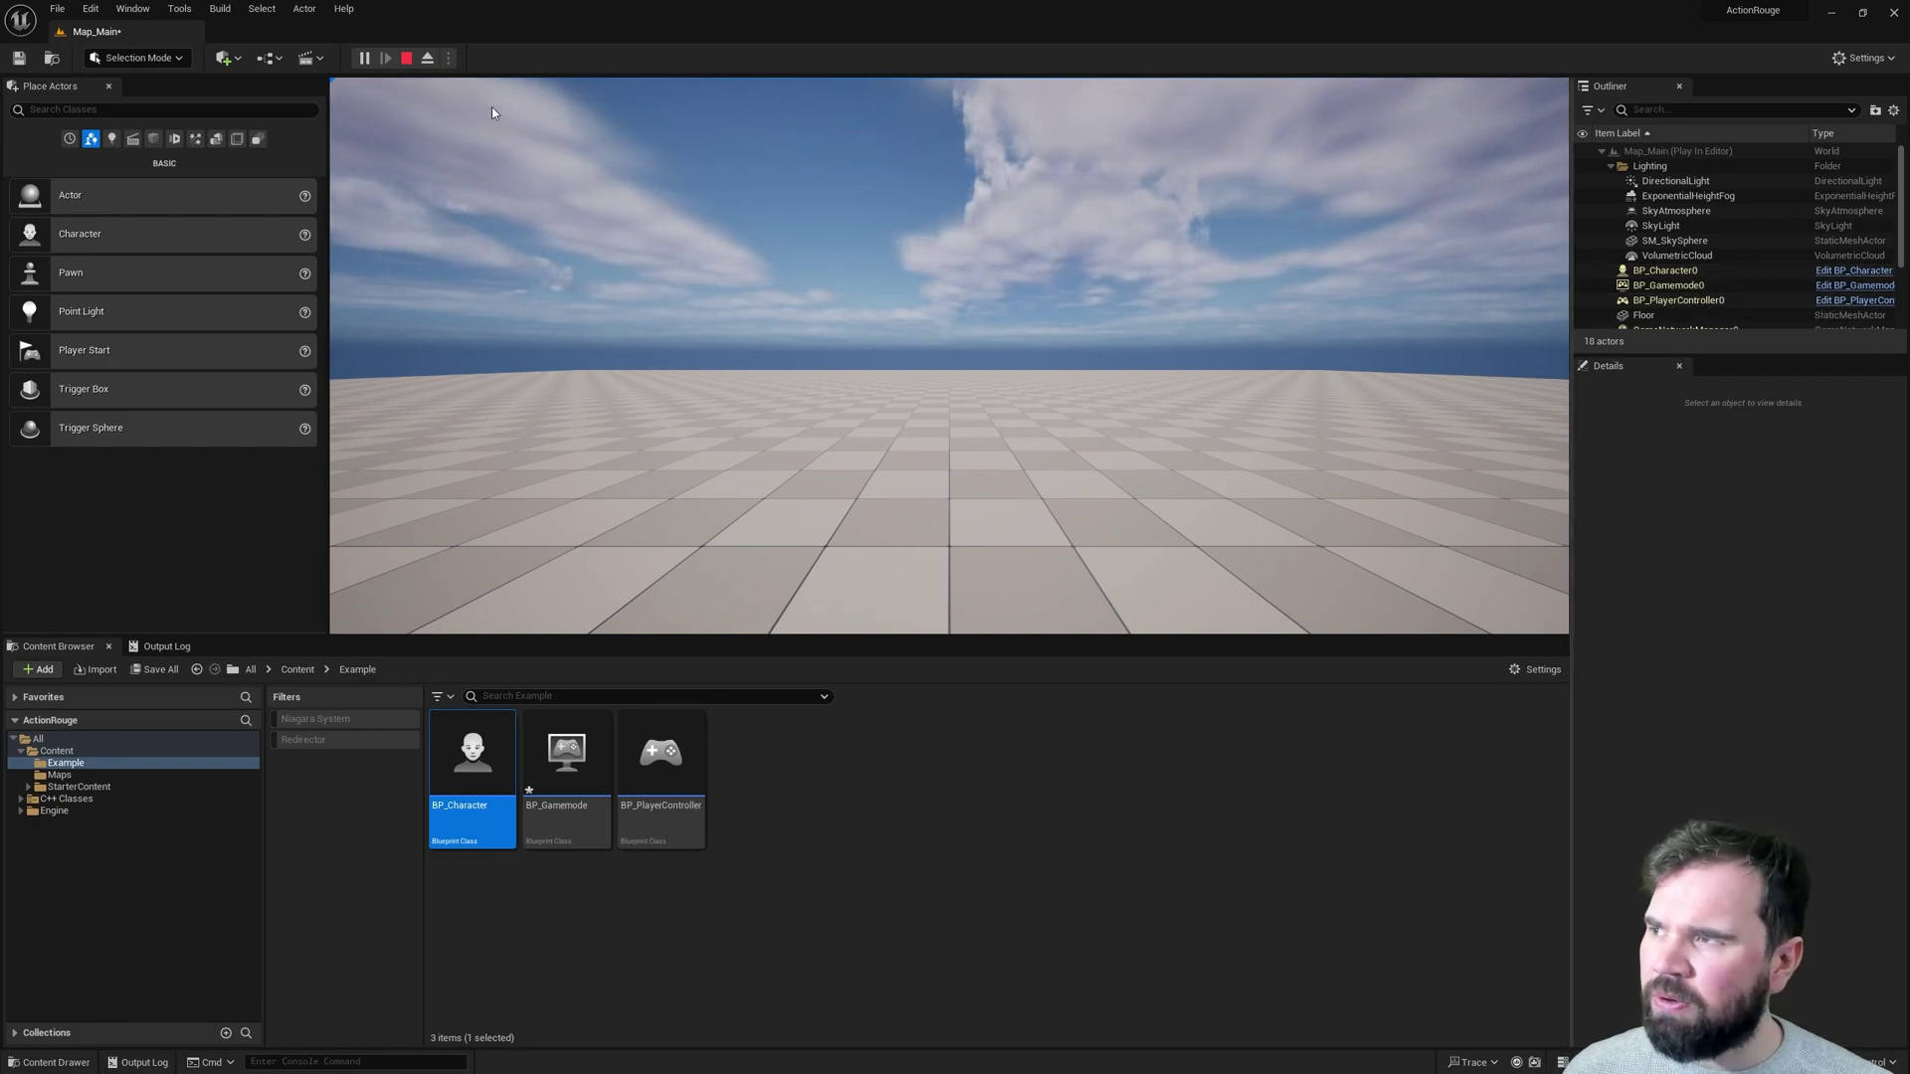
left_click(759, 358)
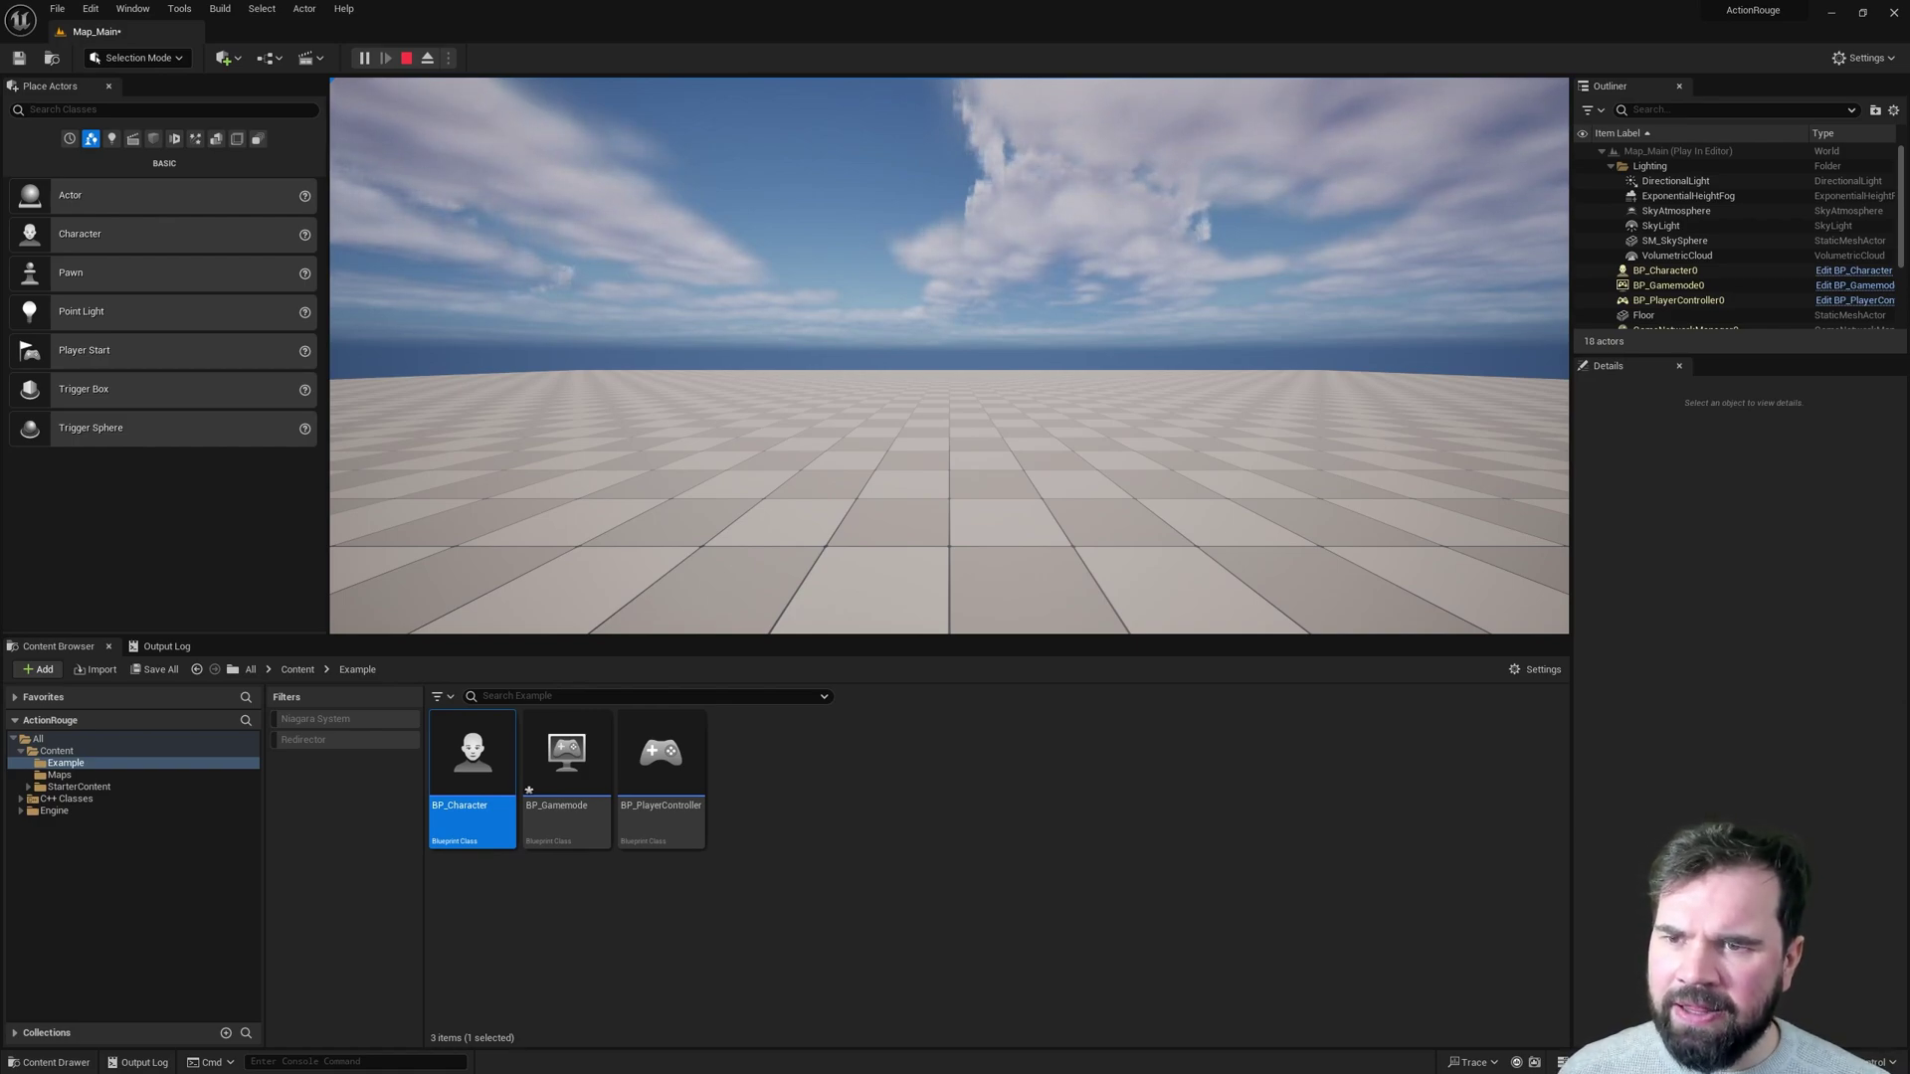
key("super")
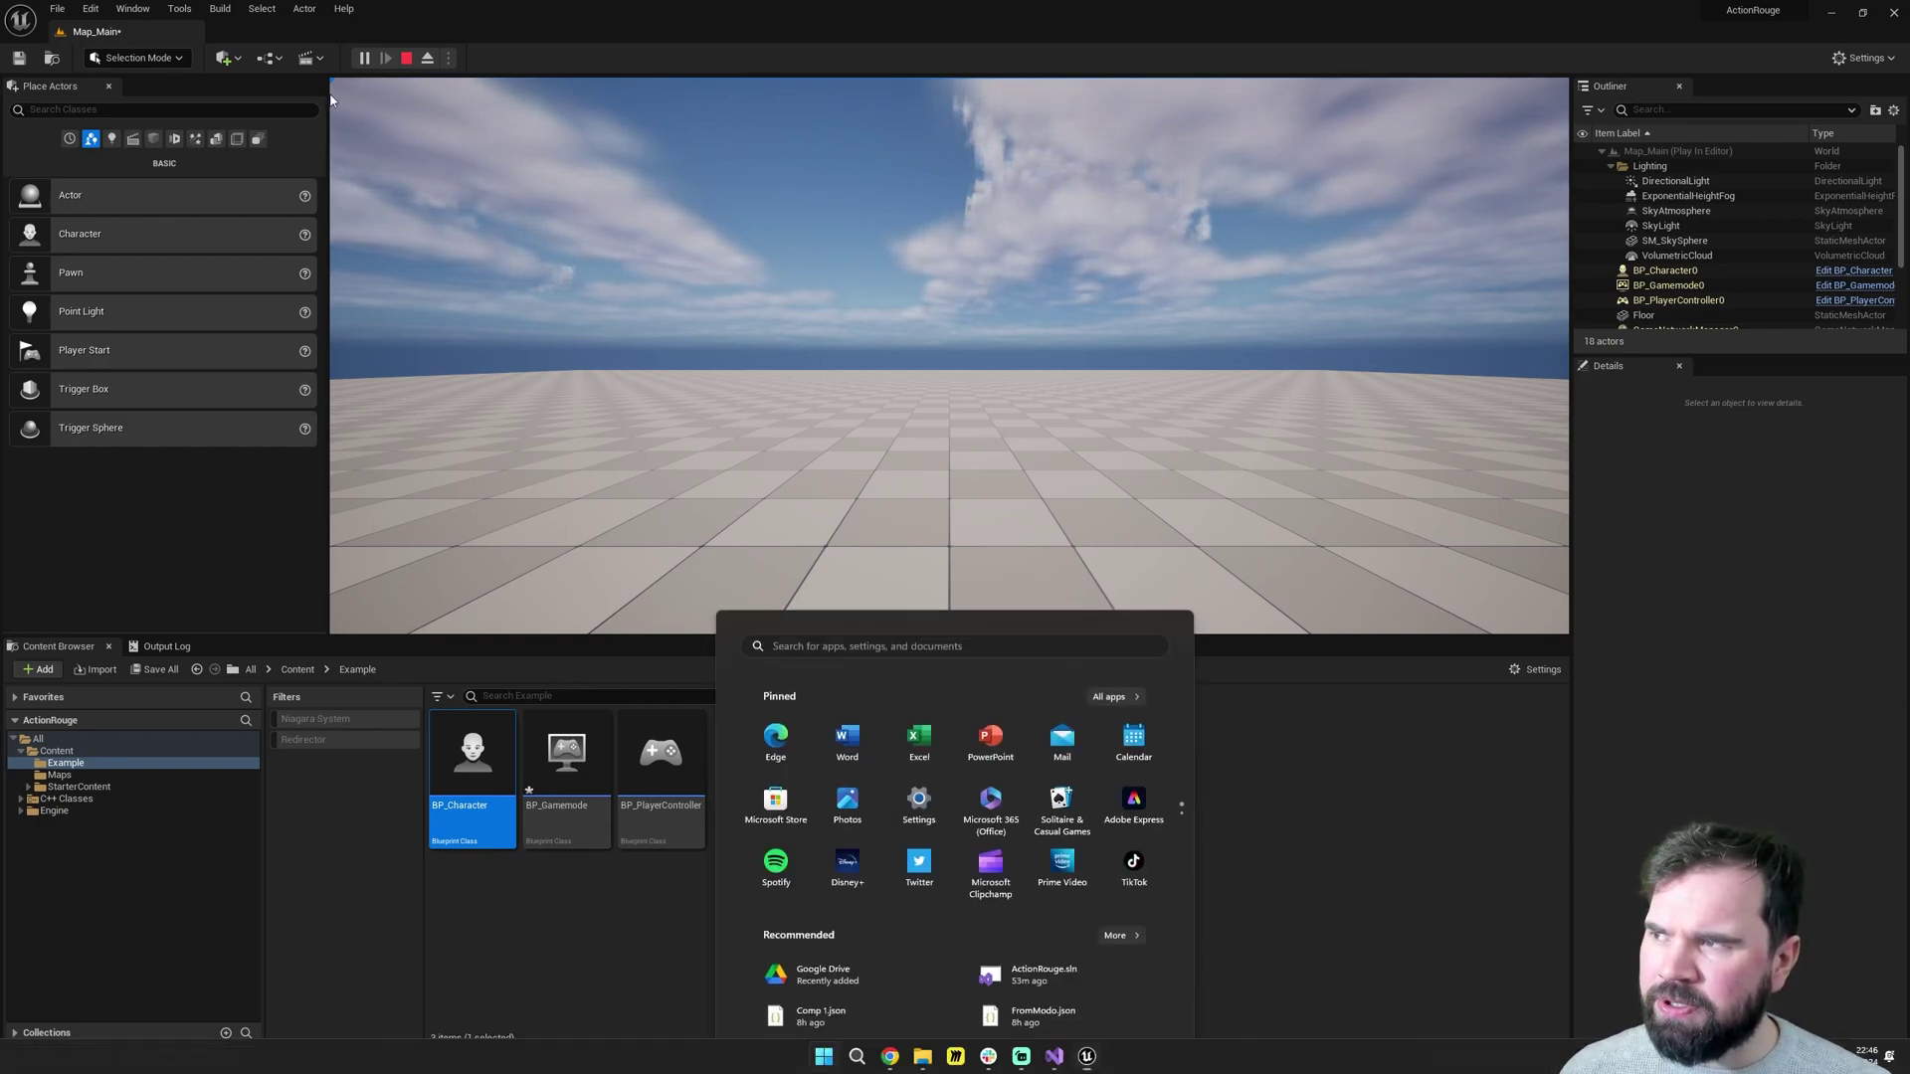
key("super")
left_click(566, 775)
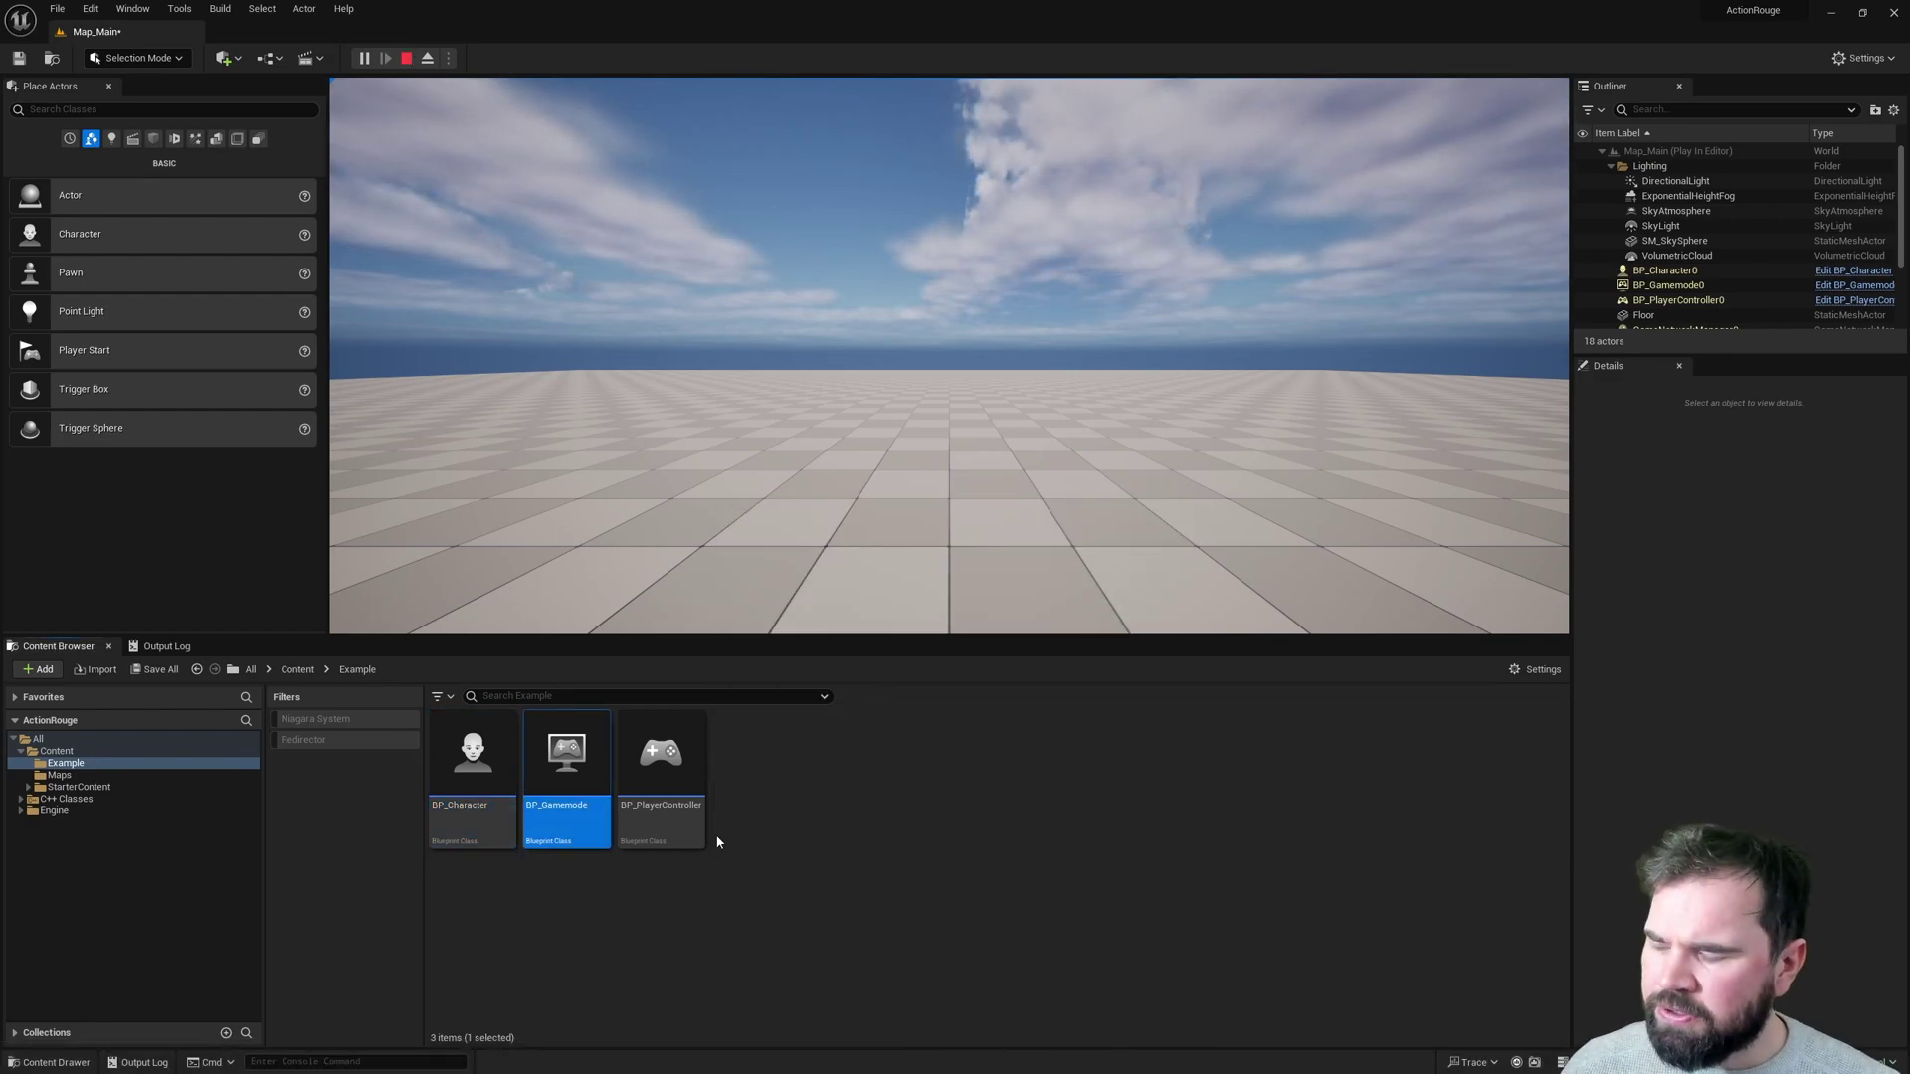
Create an Input Mapping Context asset named InputMapping in the Example folder.
left_click(766, 788)
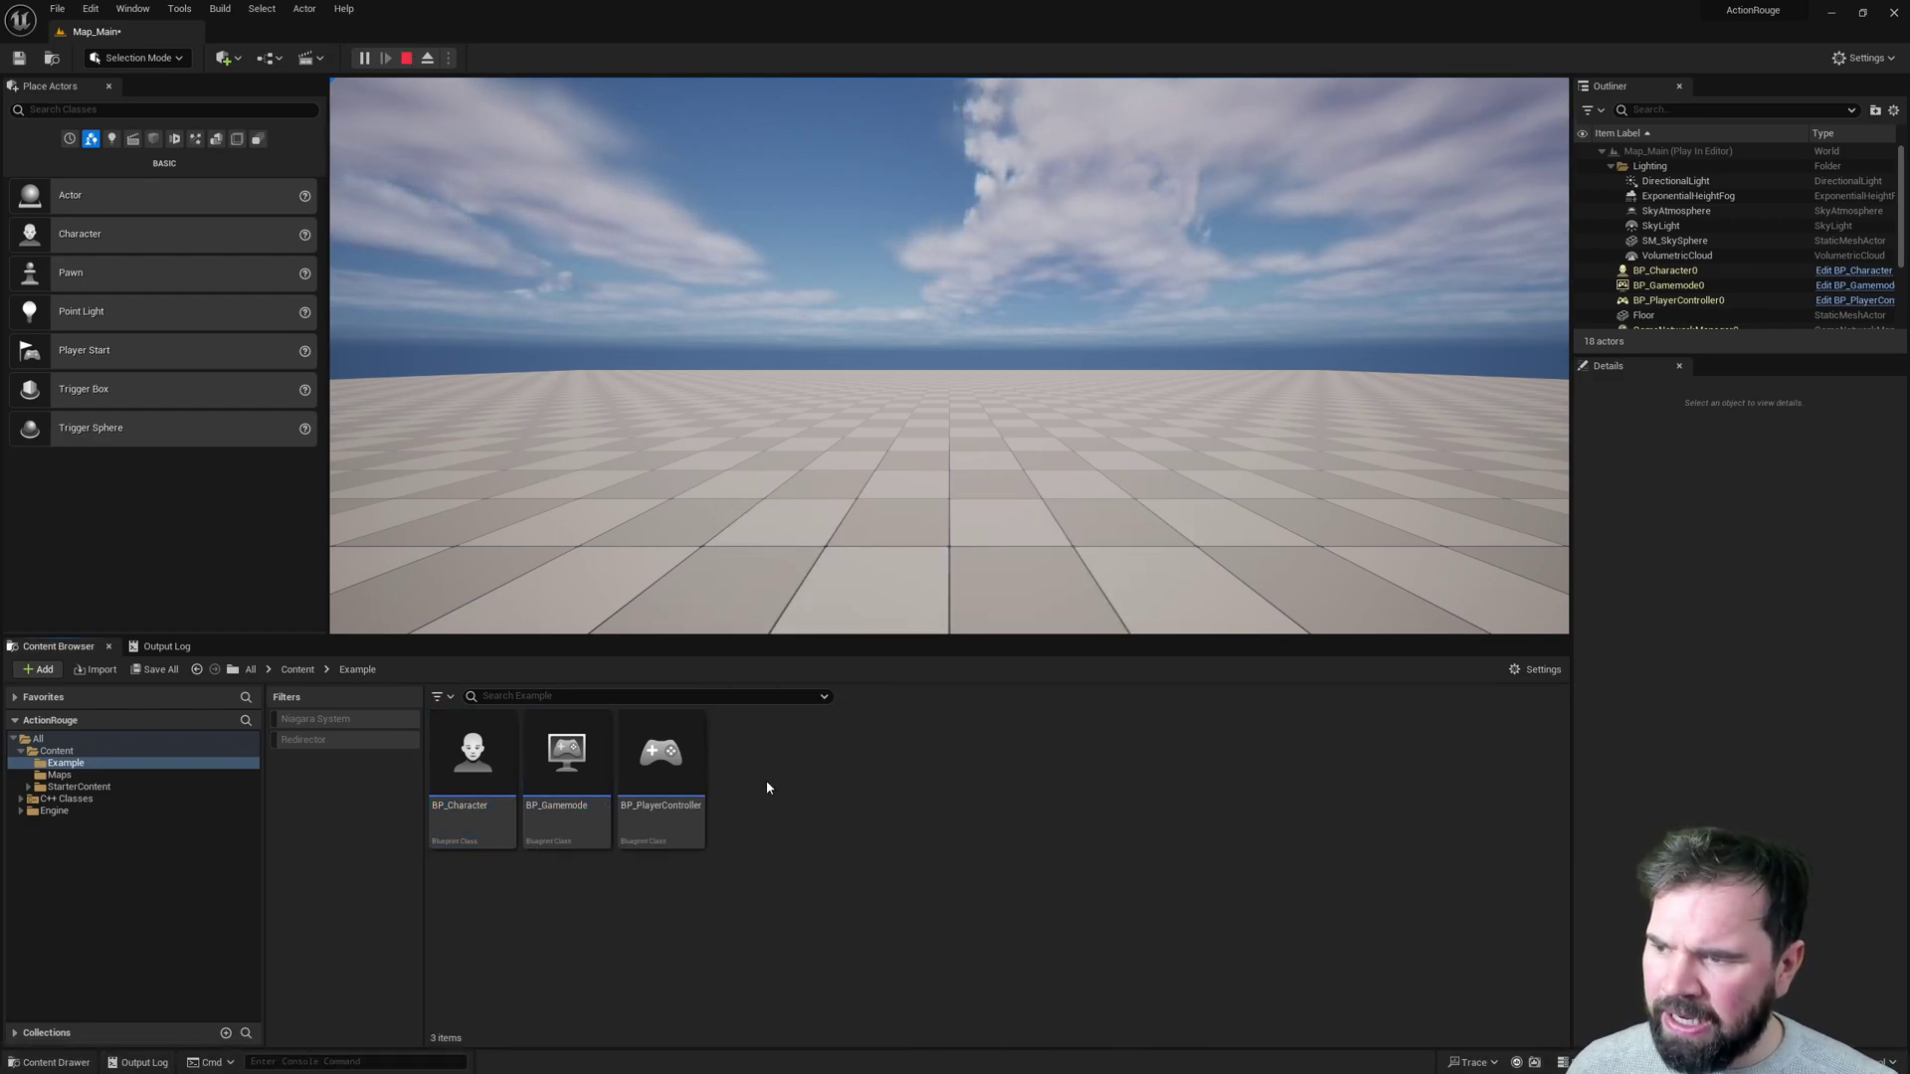
right_click(766, 788)
mouse_move(834, 635)
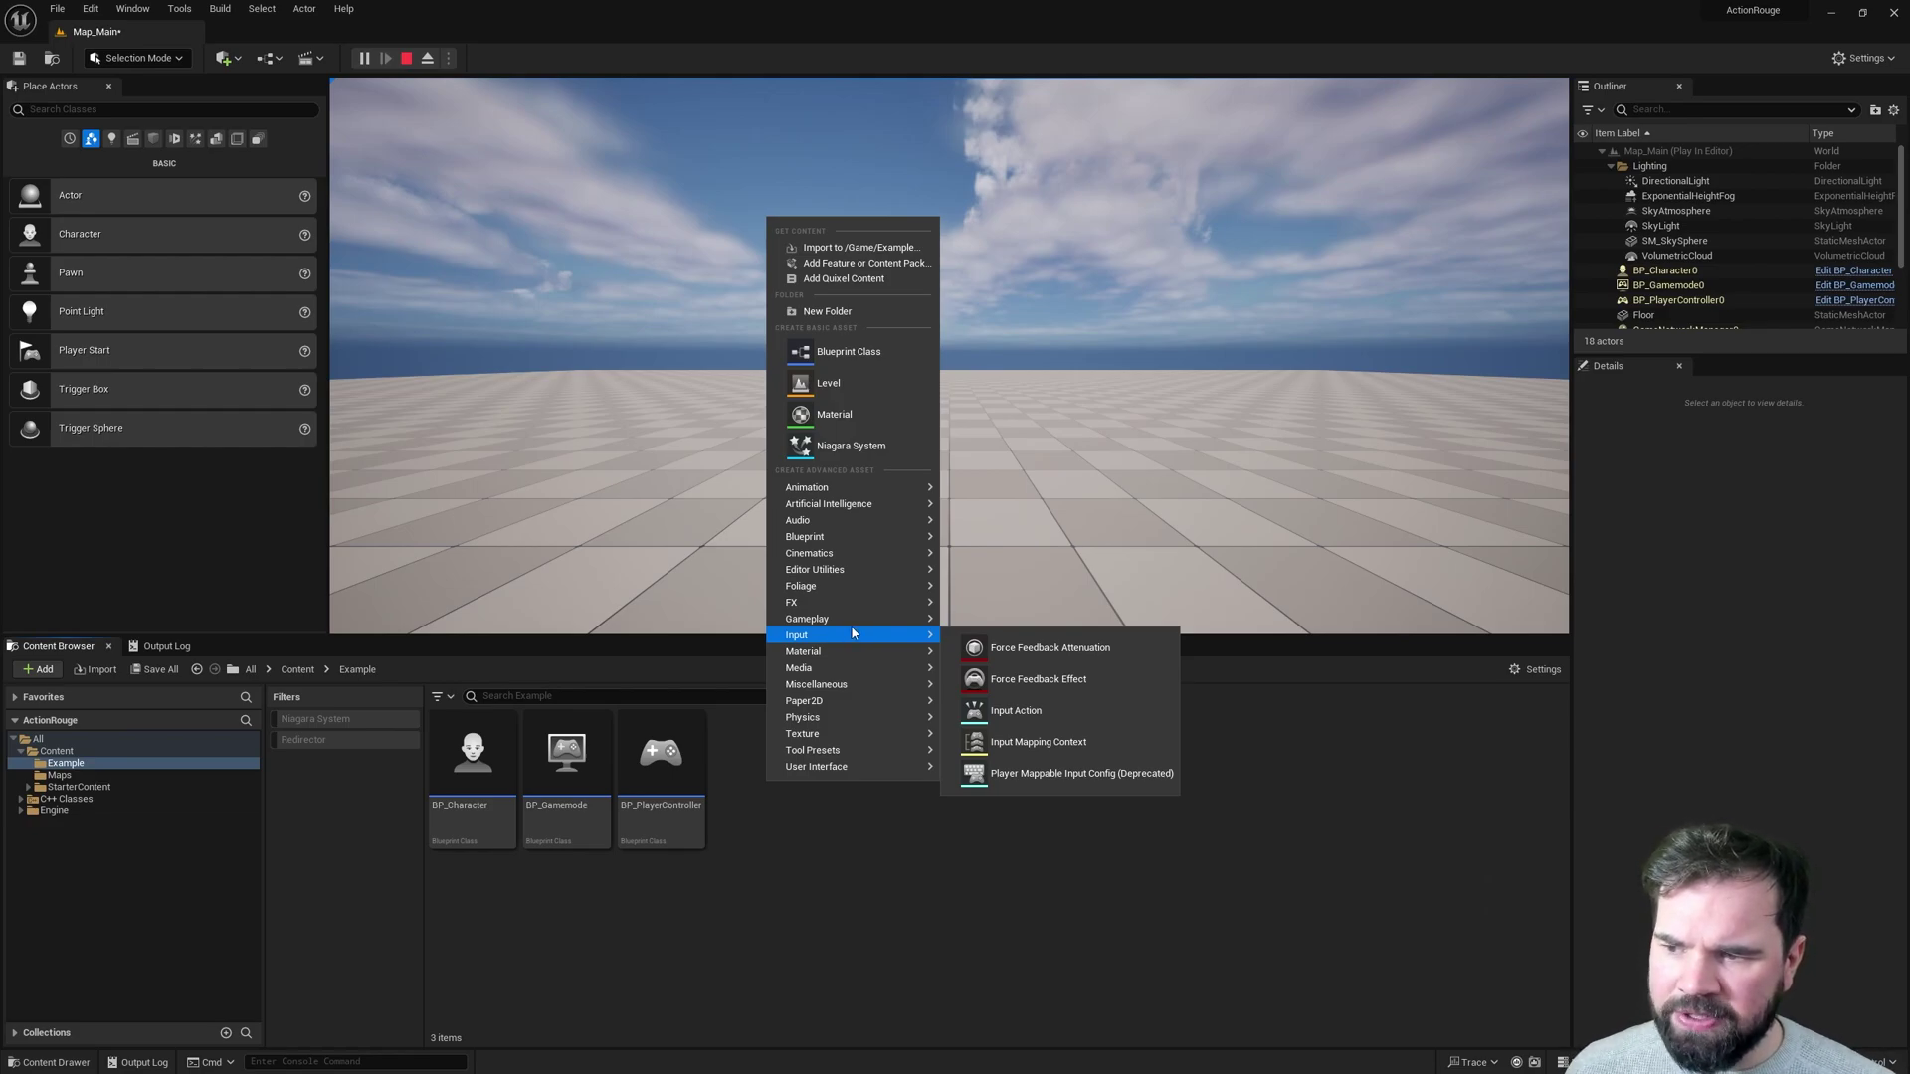
left_click(1042, 744)
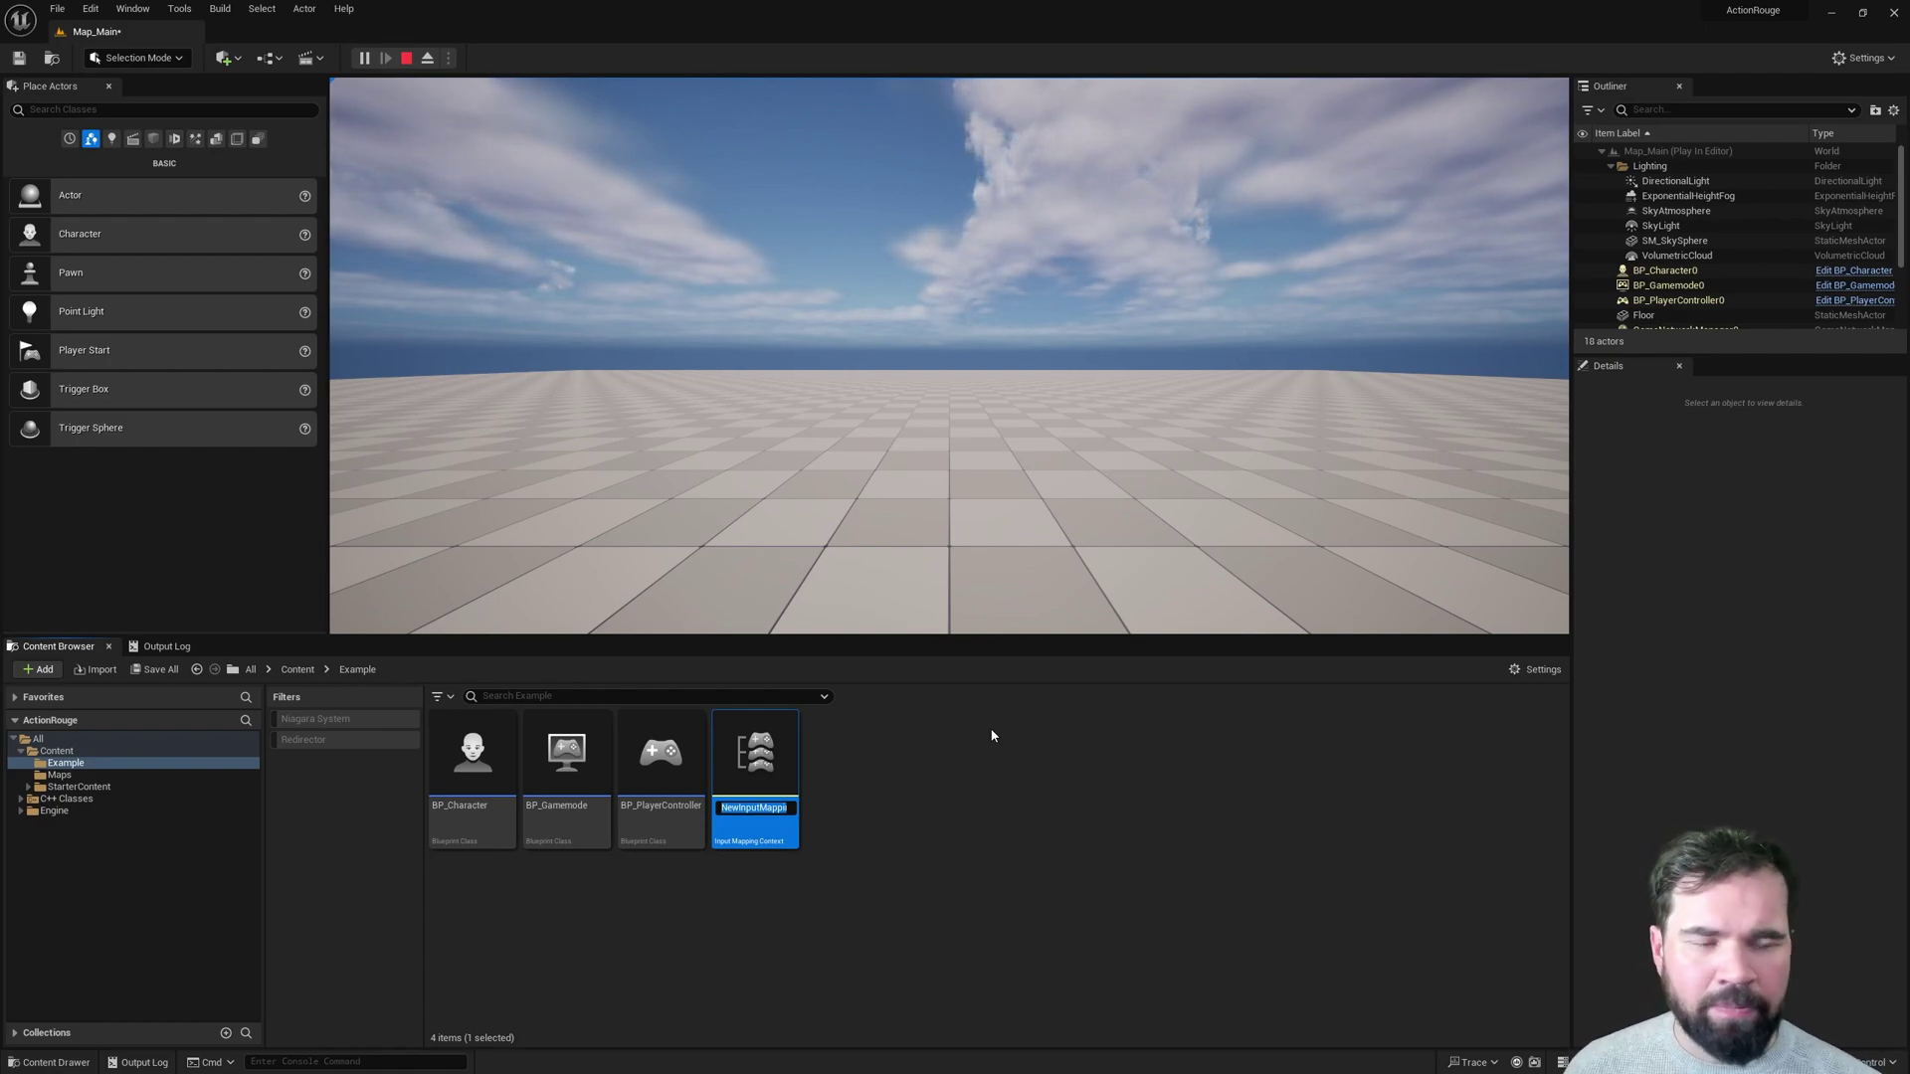
type("Input")
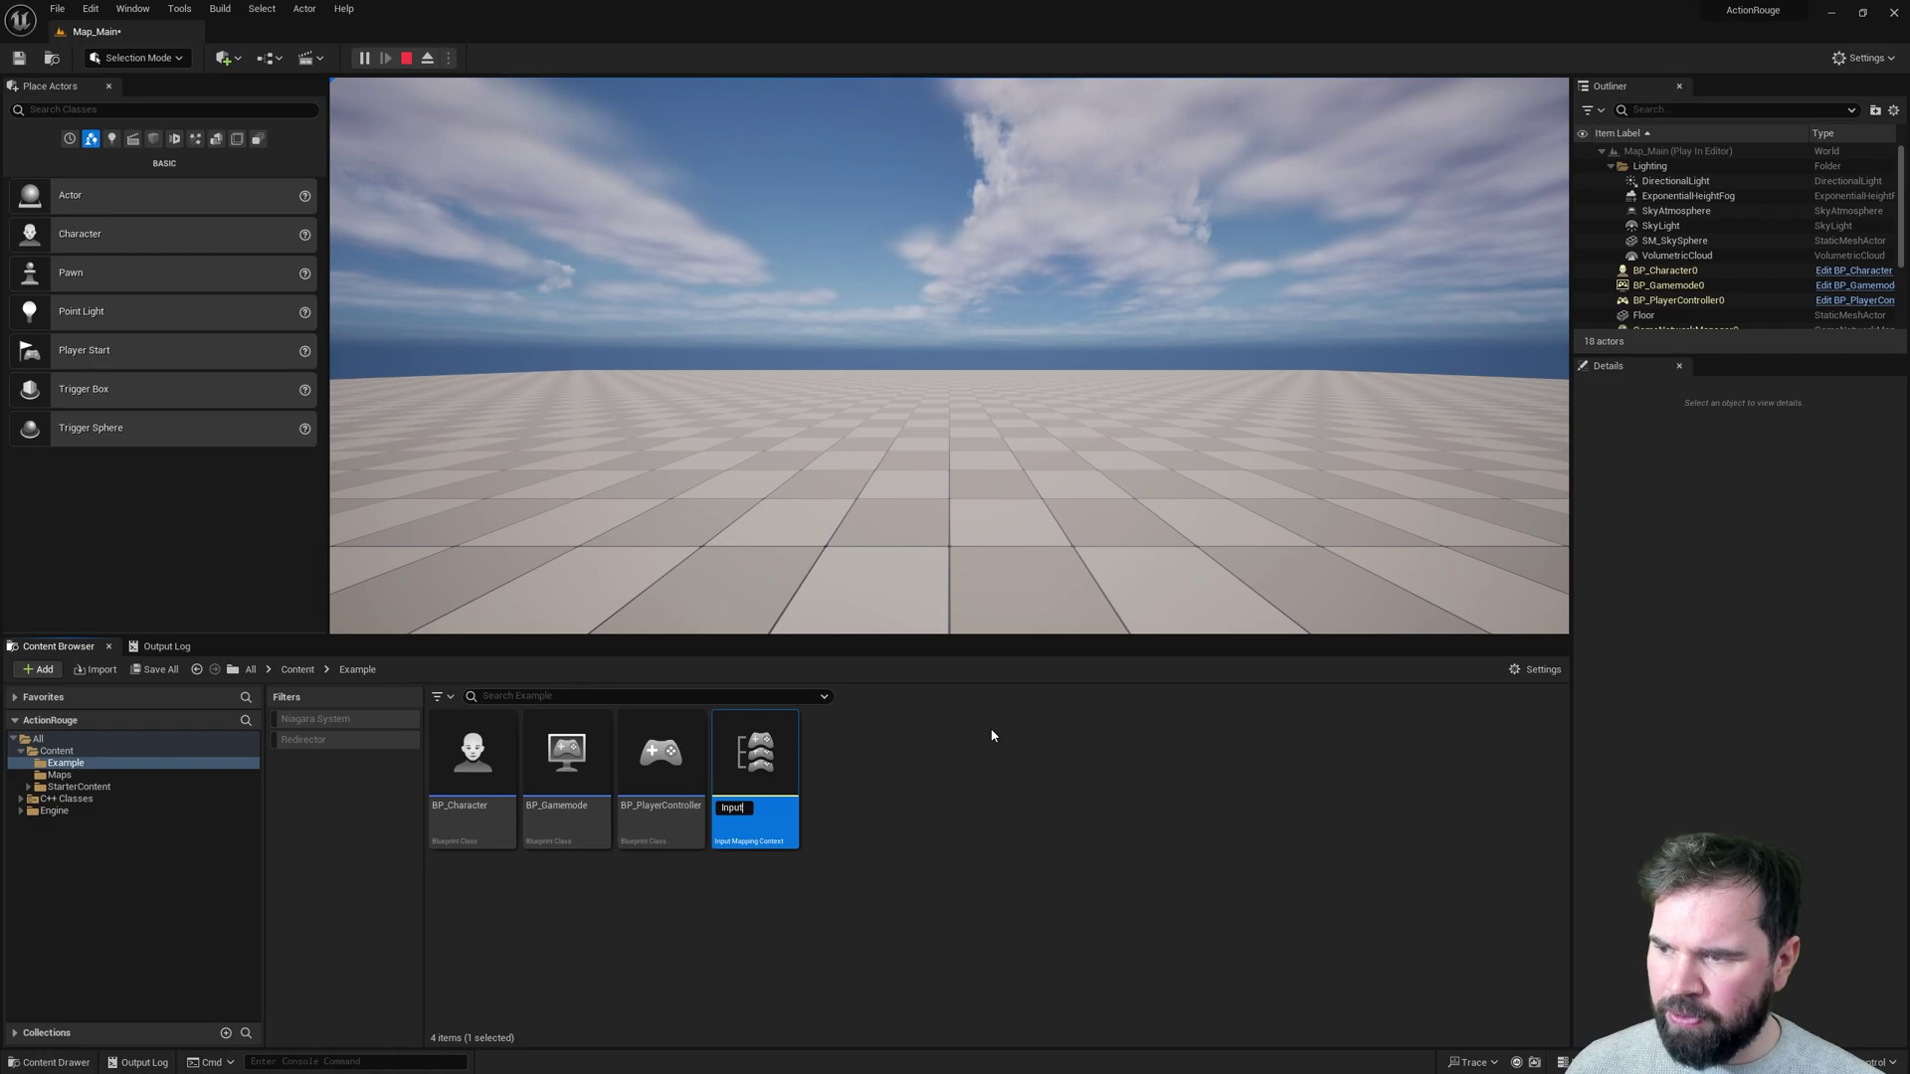
type("Mapping")
key("Return")
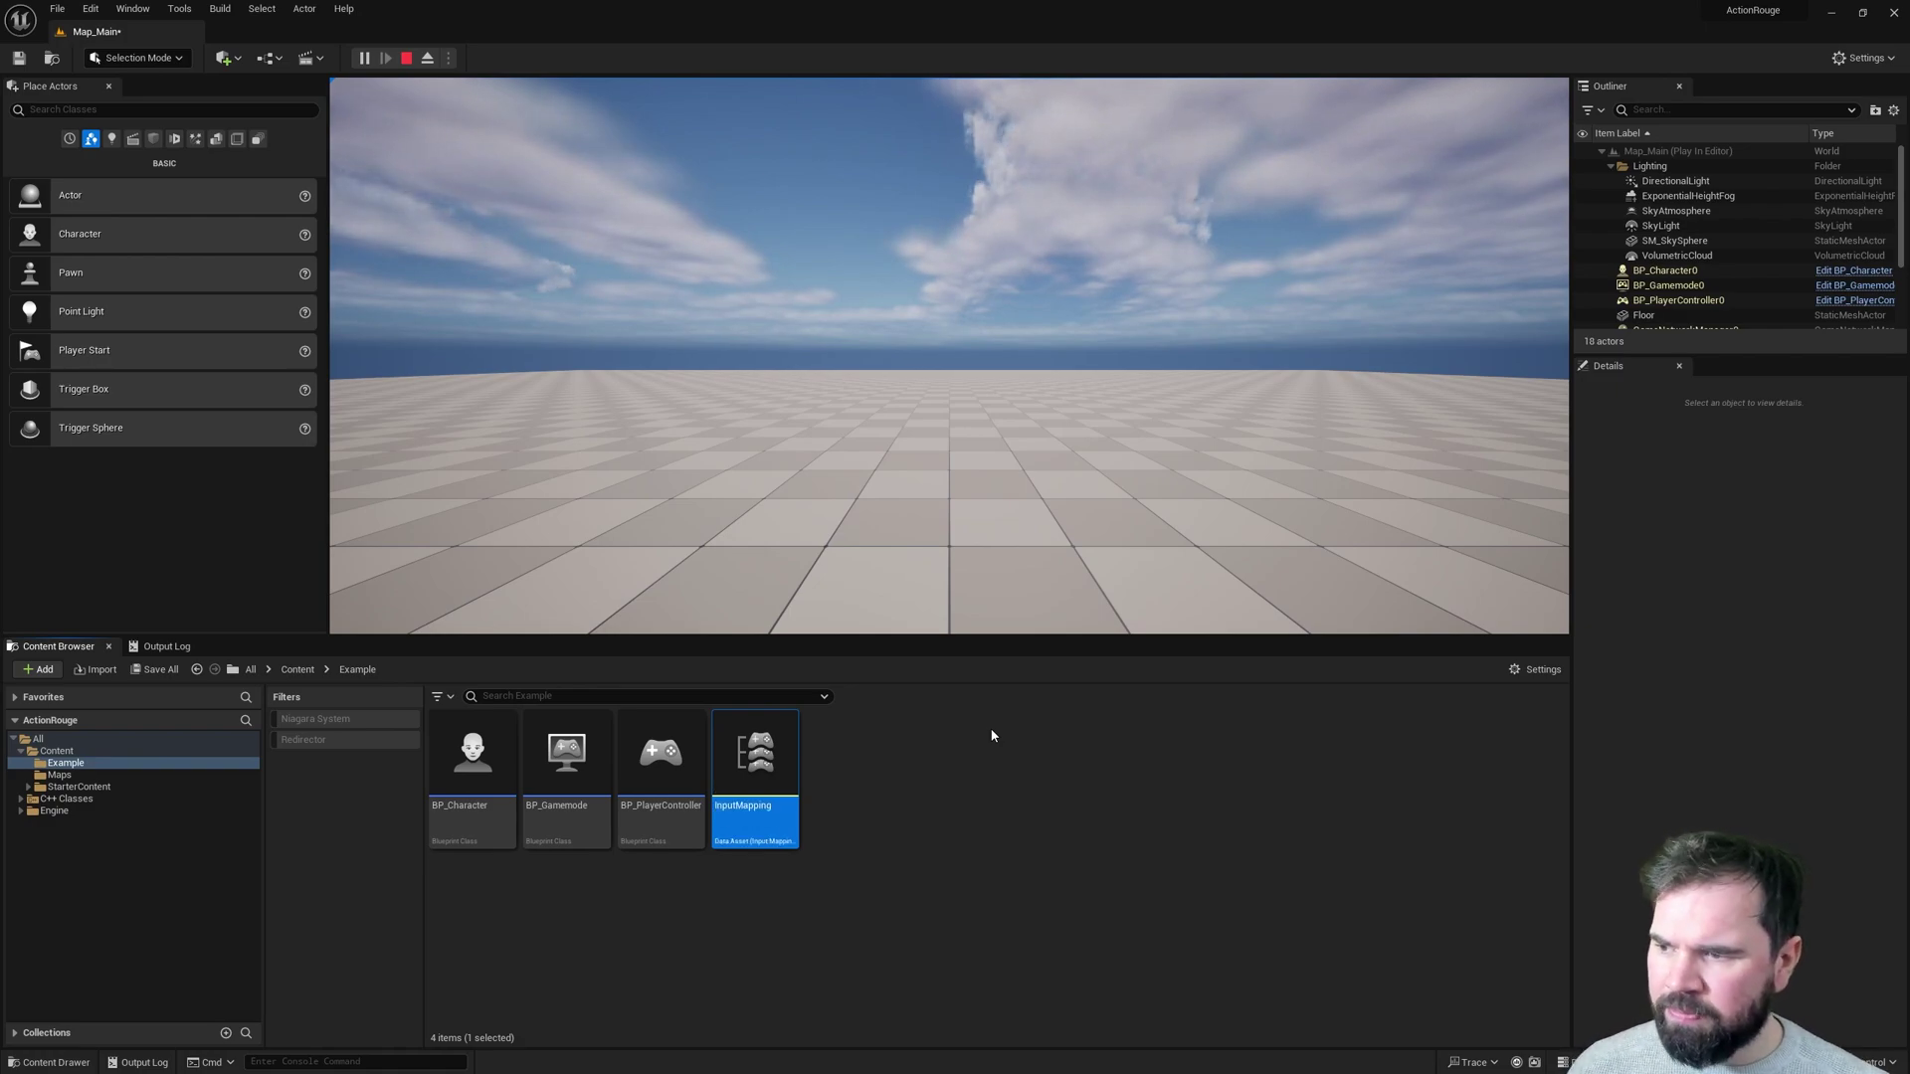
Create an Input Action asset named AC_Move in the Example folder.
left_click(827, 771)
right_click(864, 772)
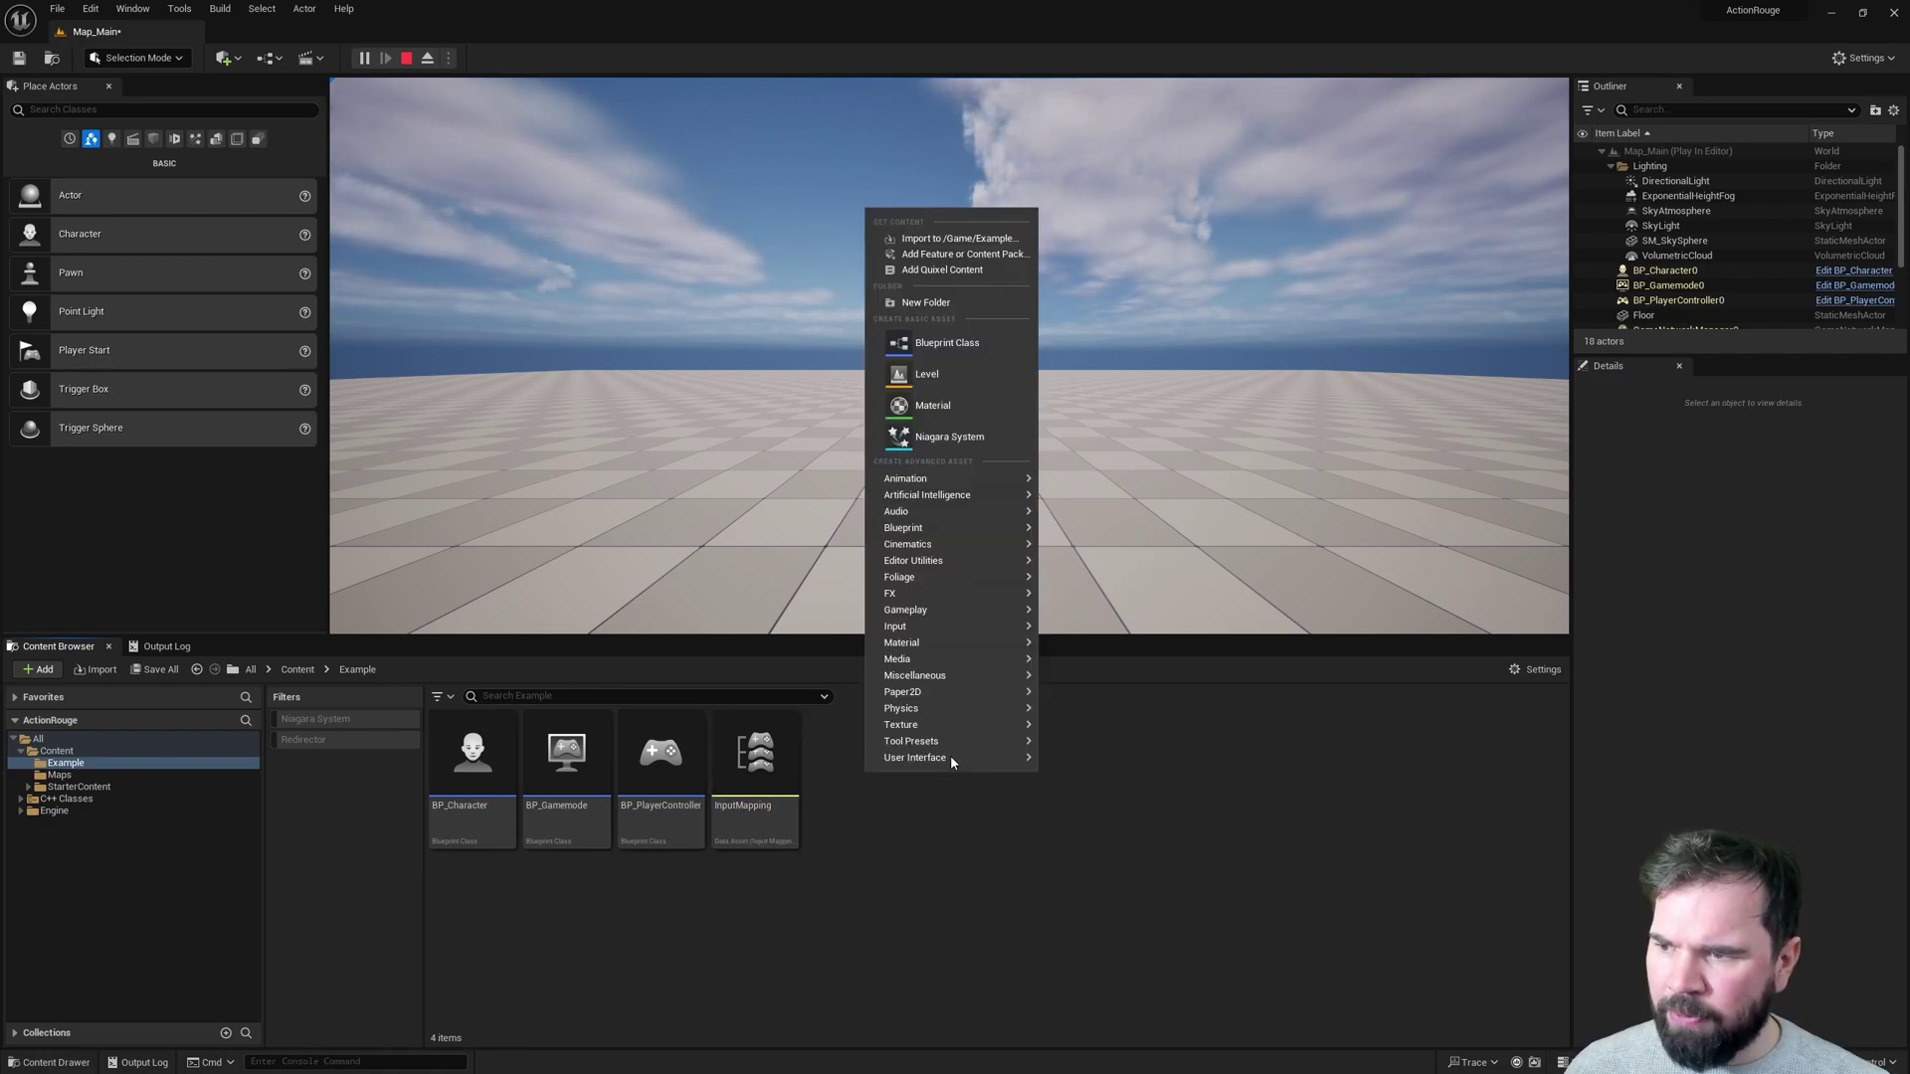
mouse_move(933, 594)
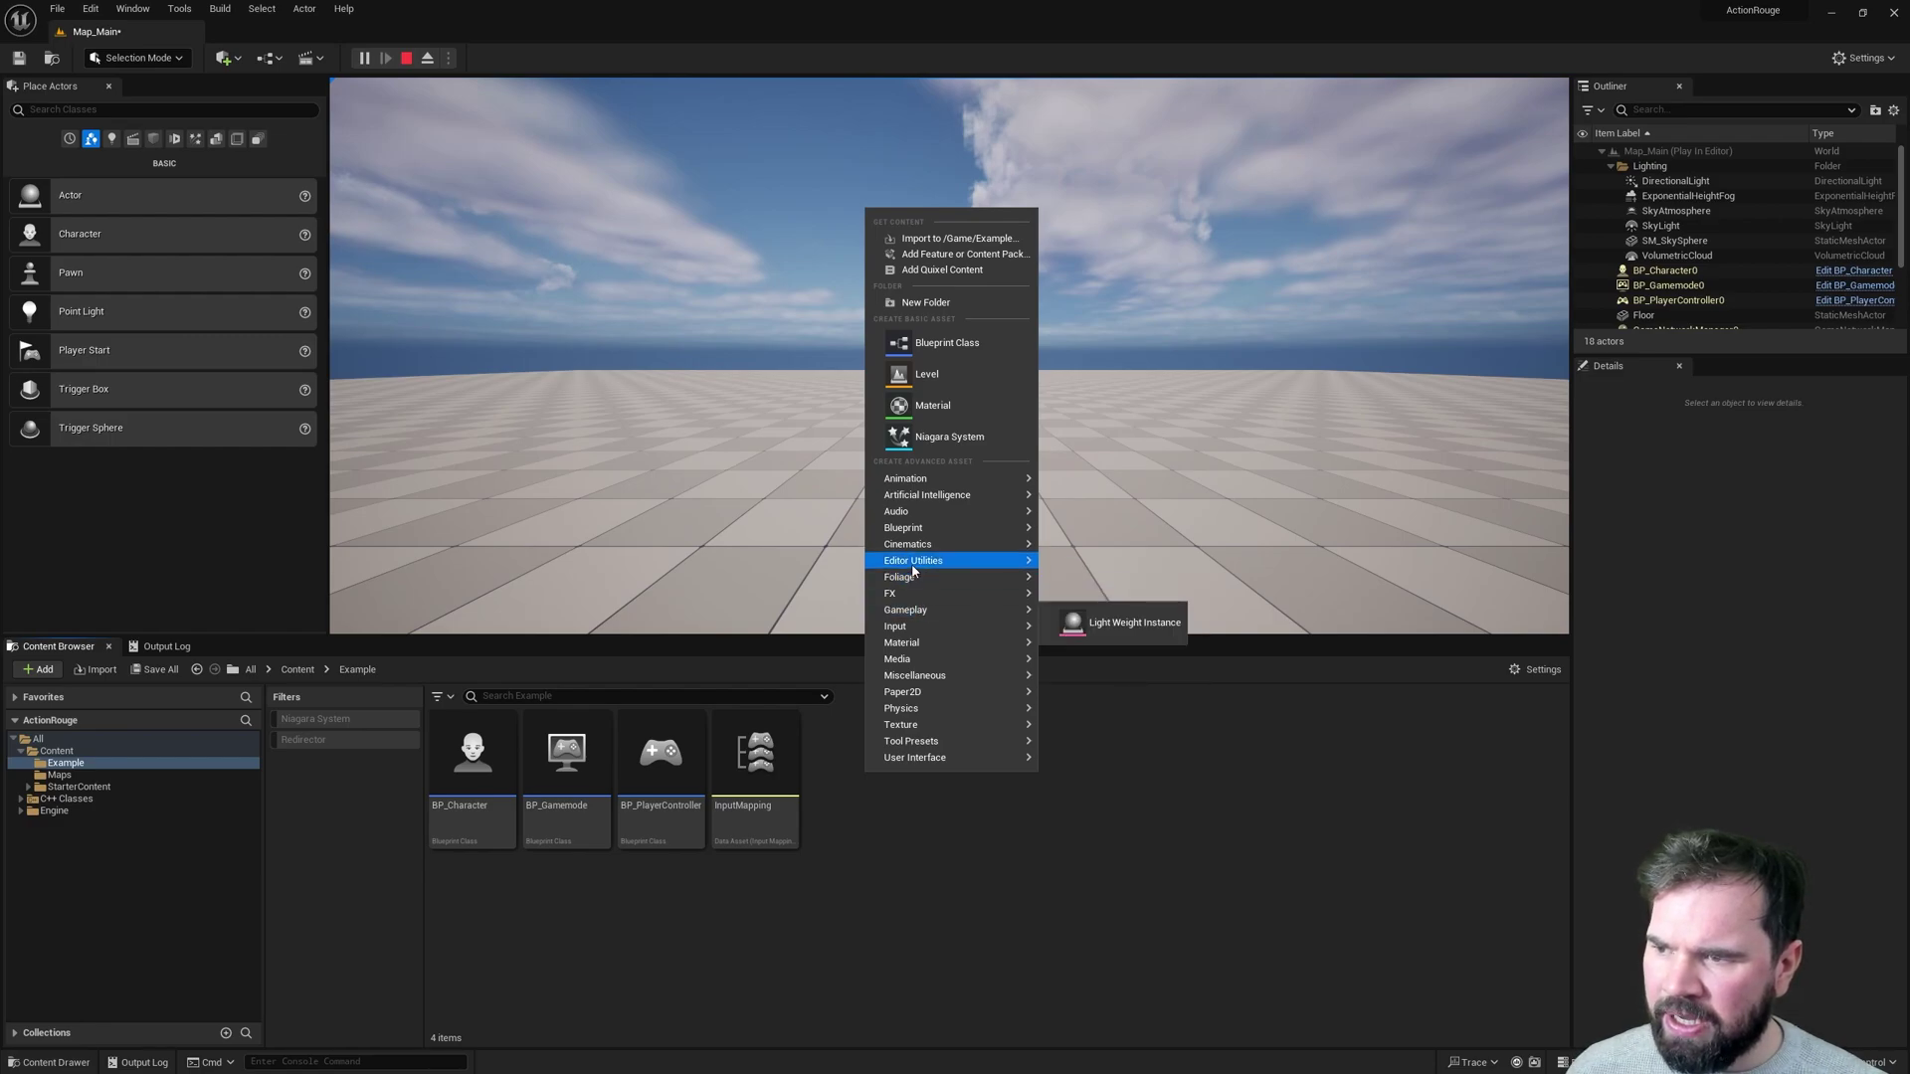
mouse_move(905, 626)
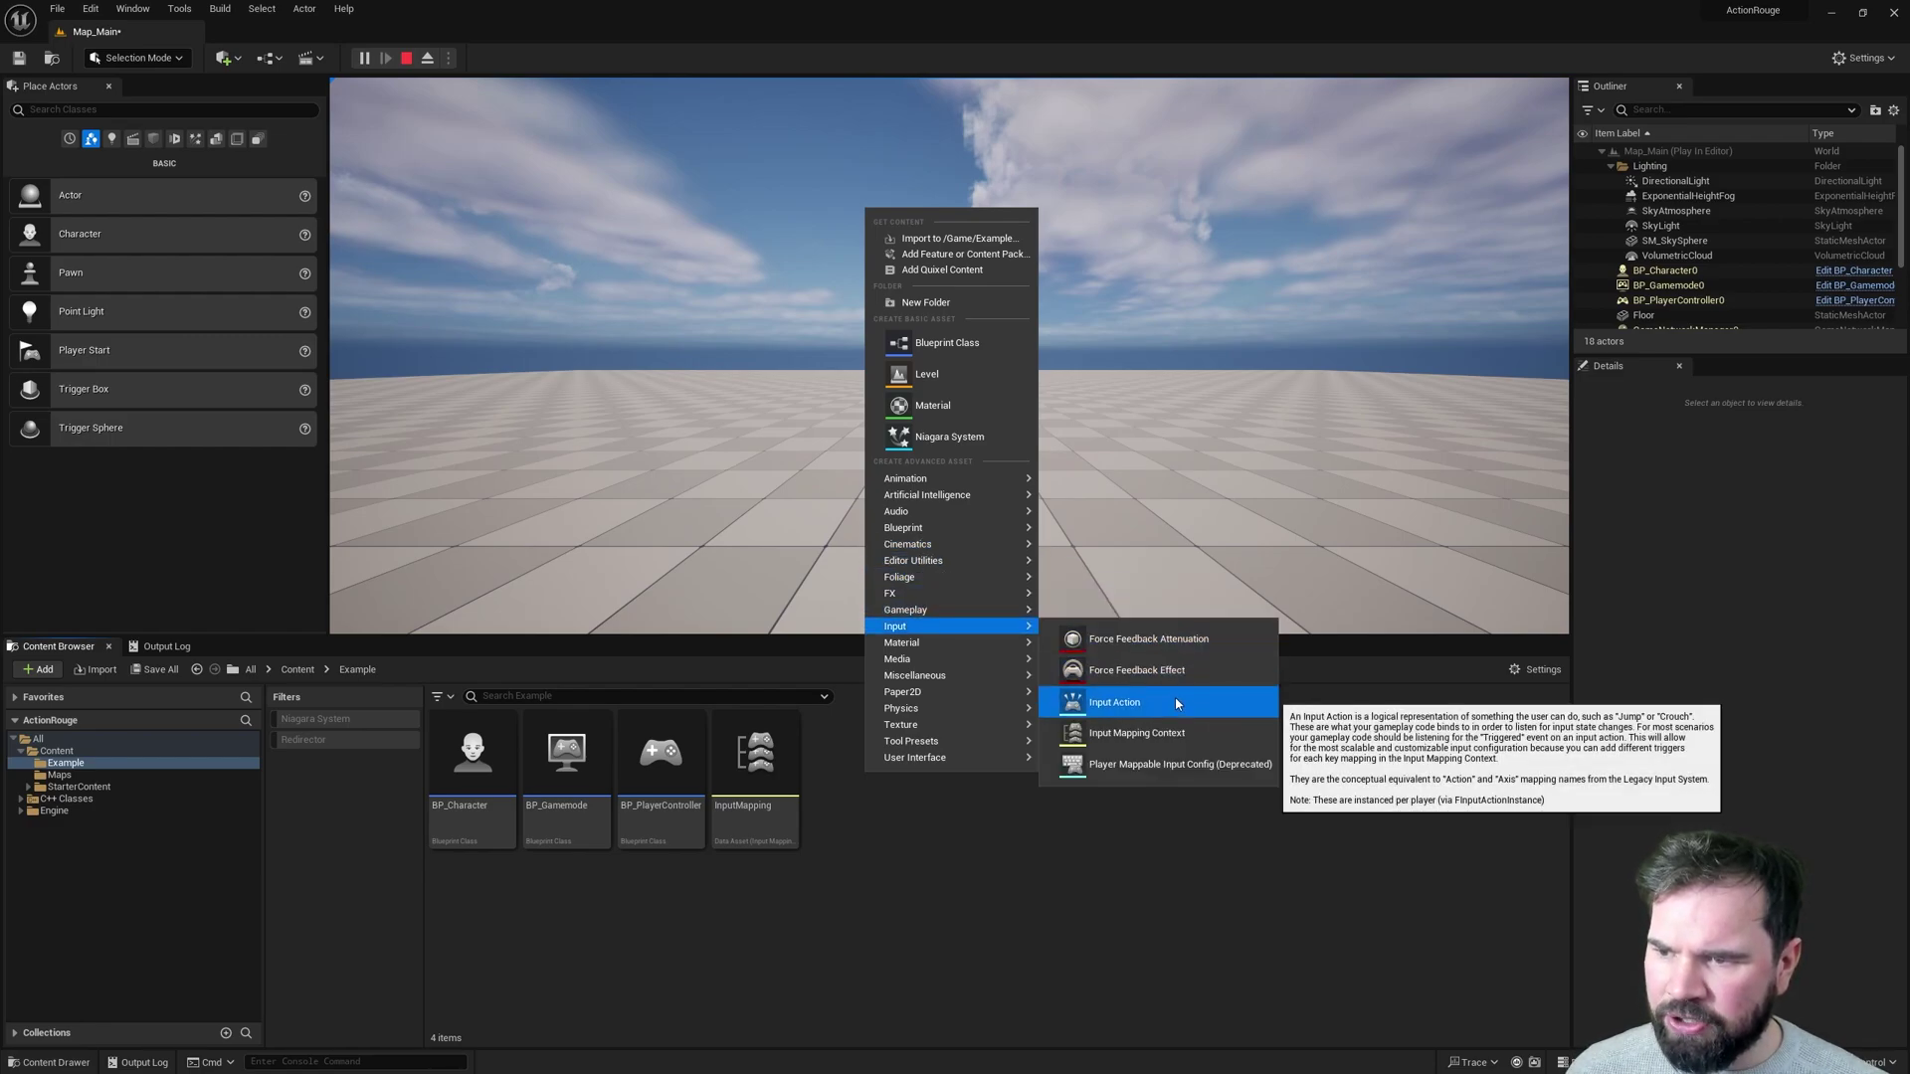
left_click(1176, 704)
type("AC")
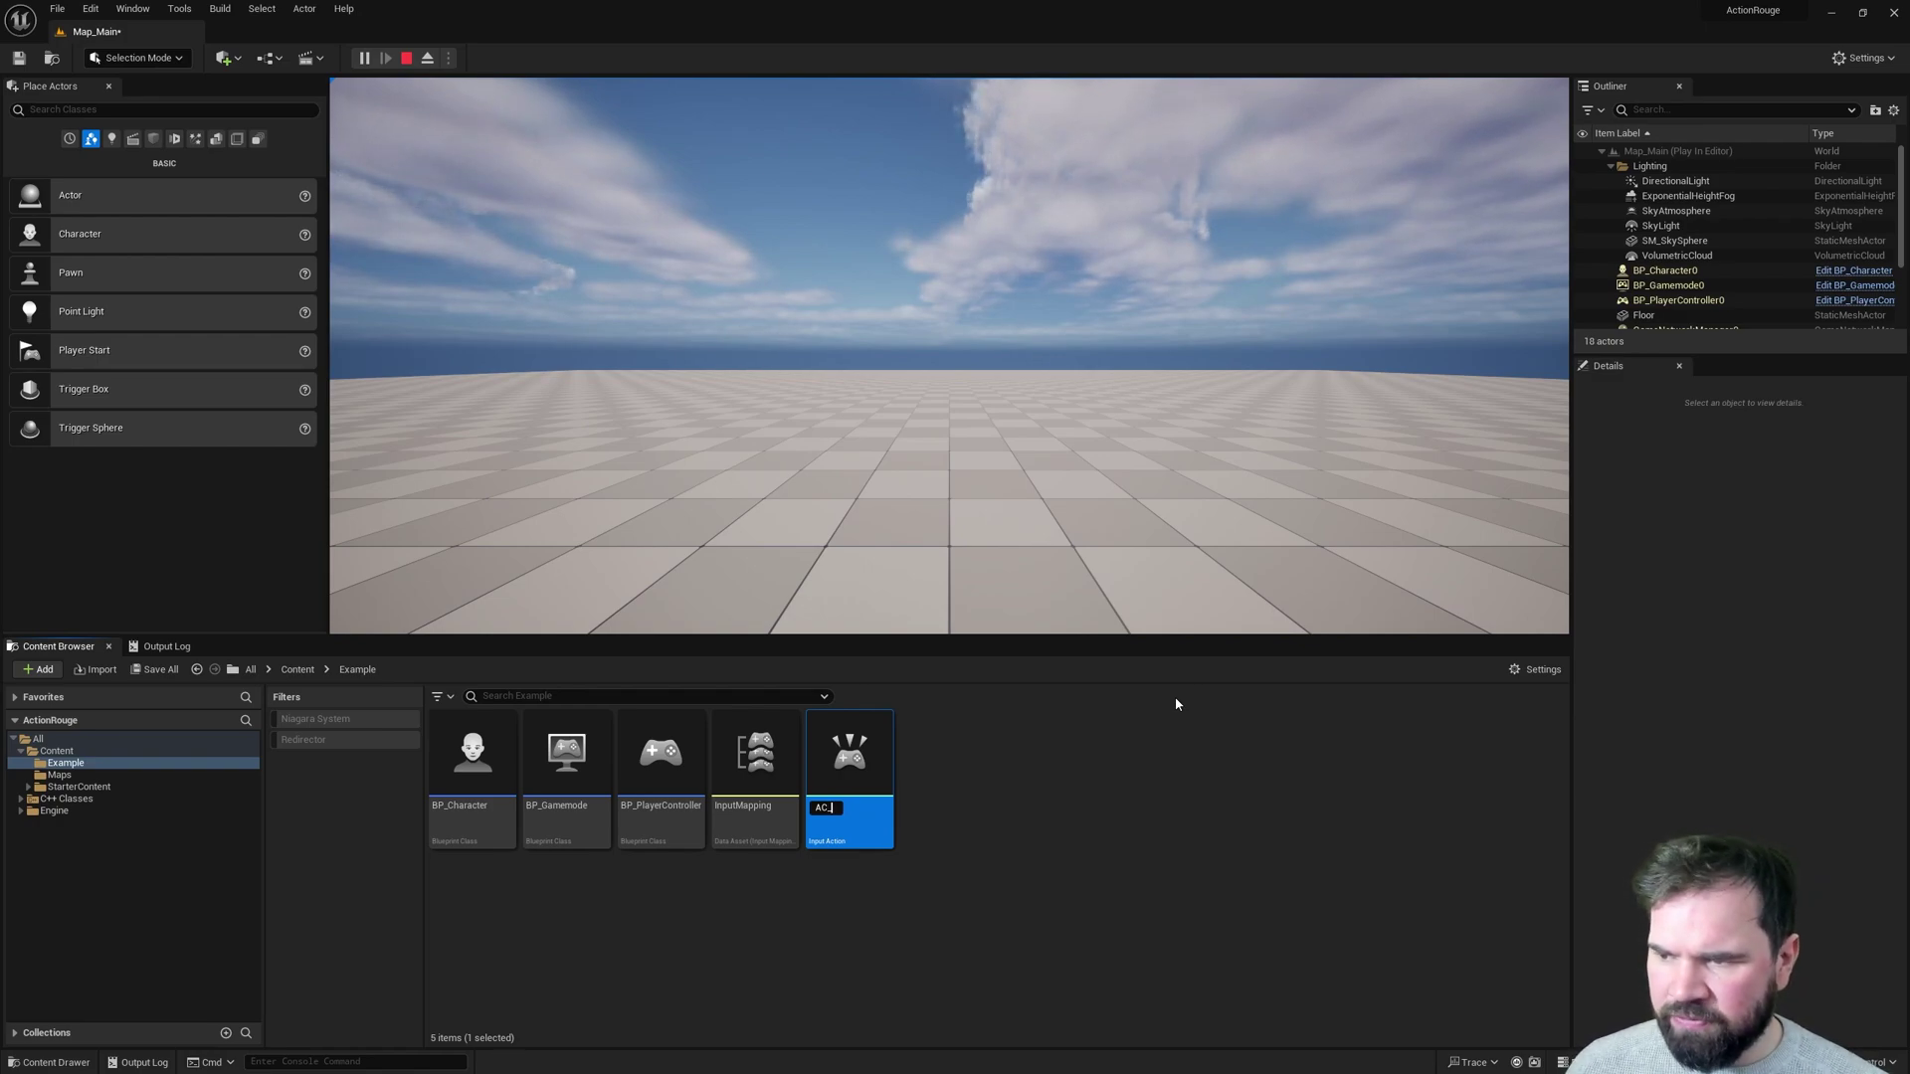
type("_Move")
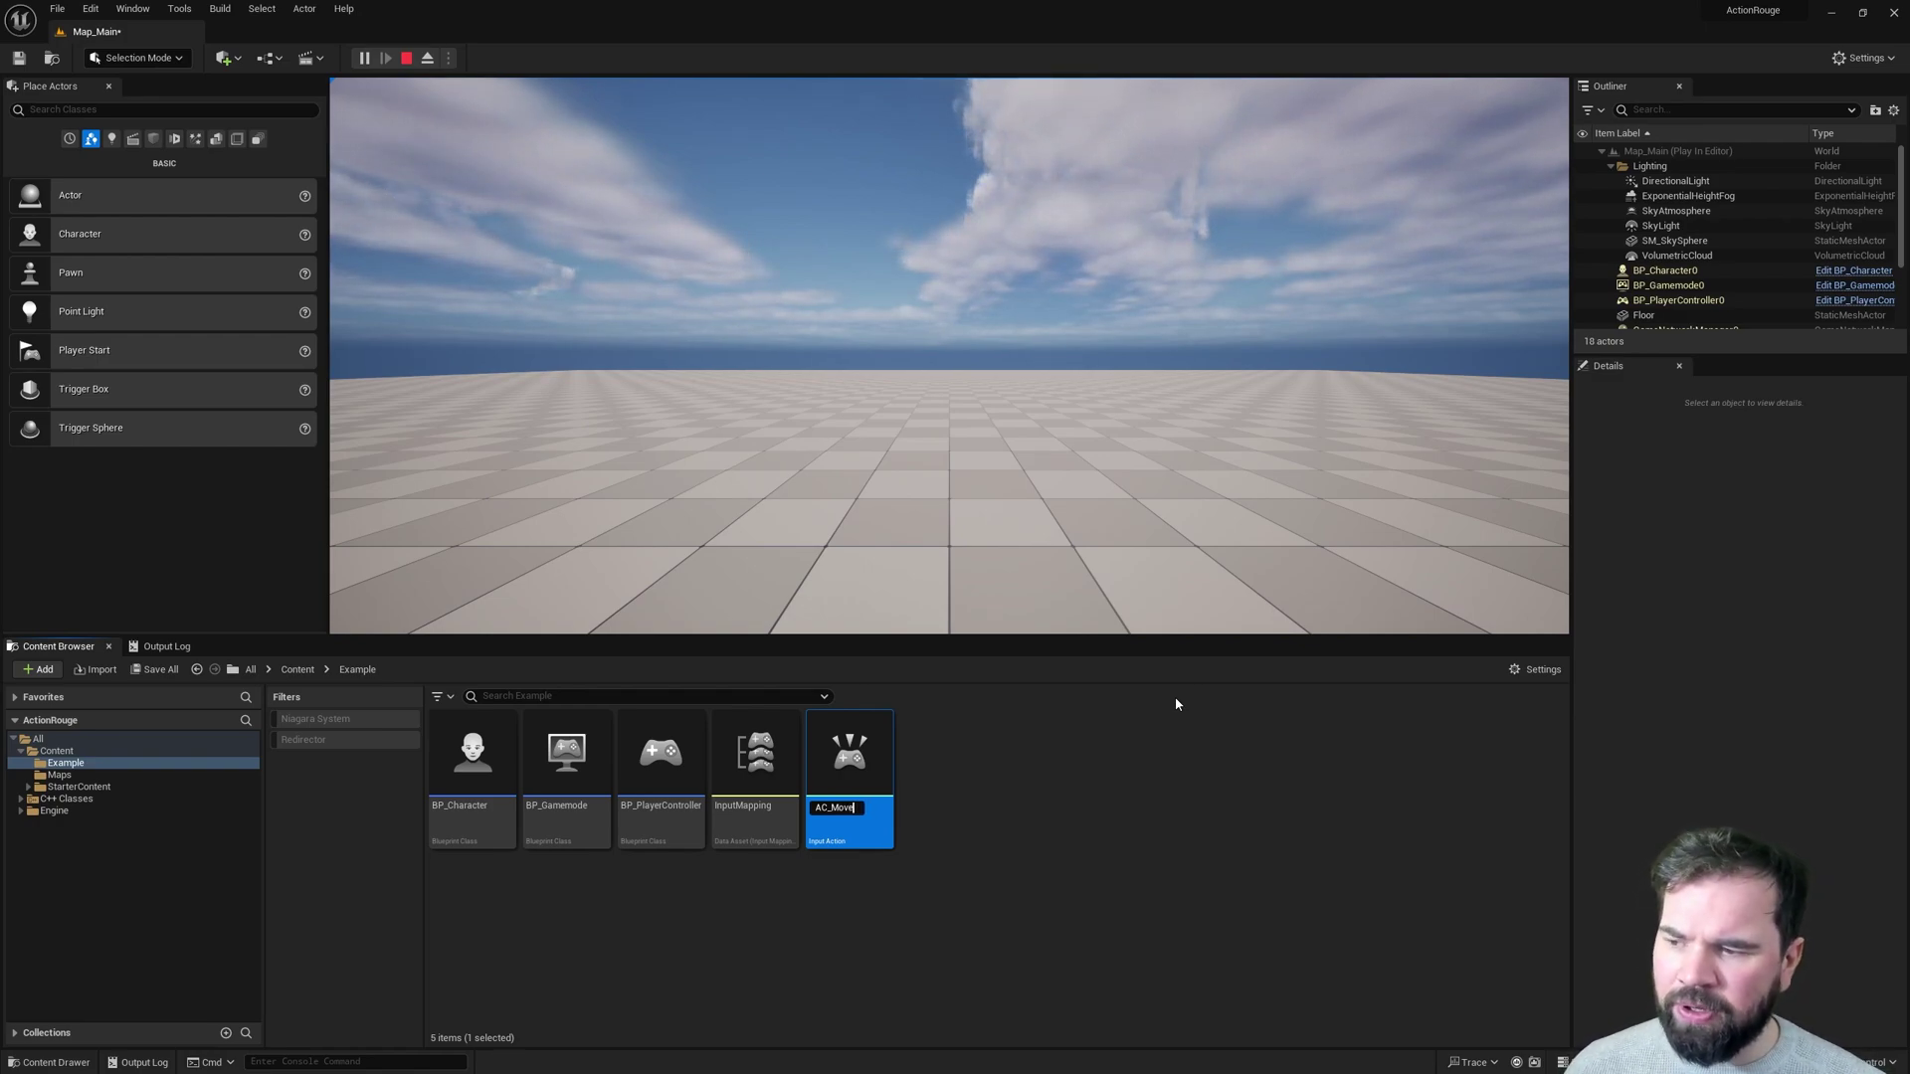
key("Return")
left_click(916, 840)
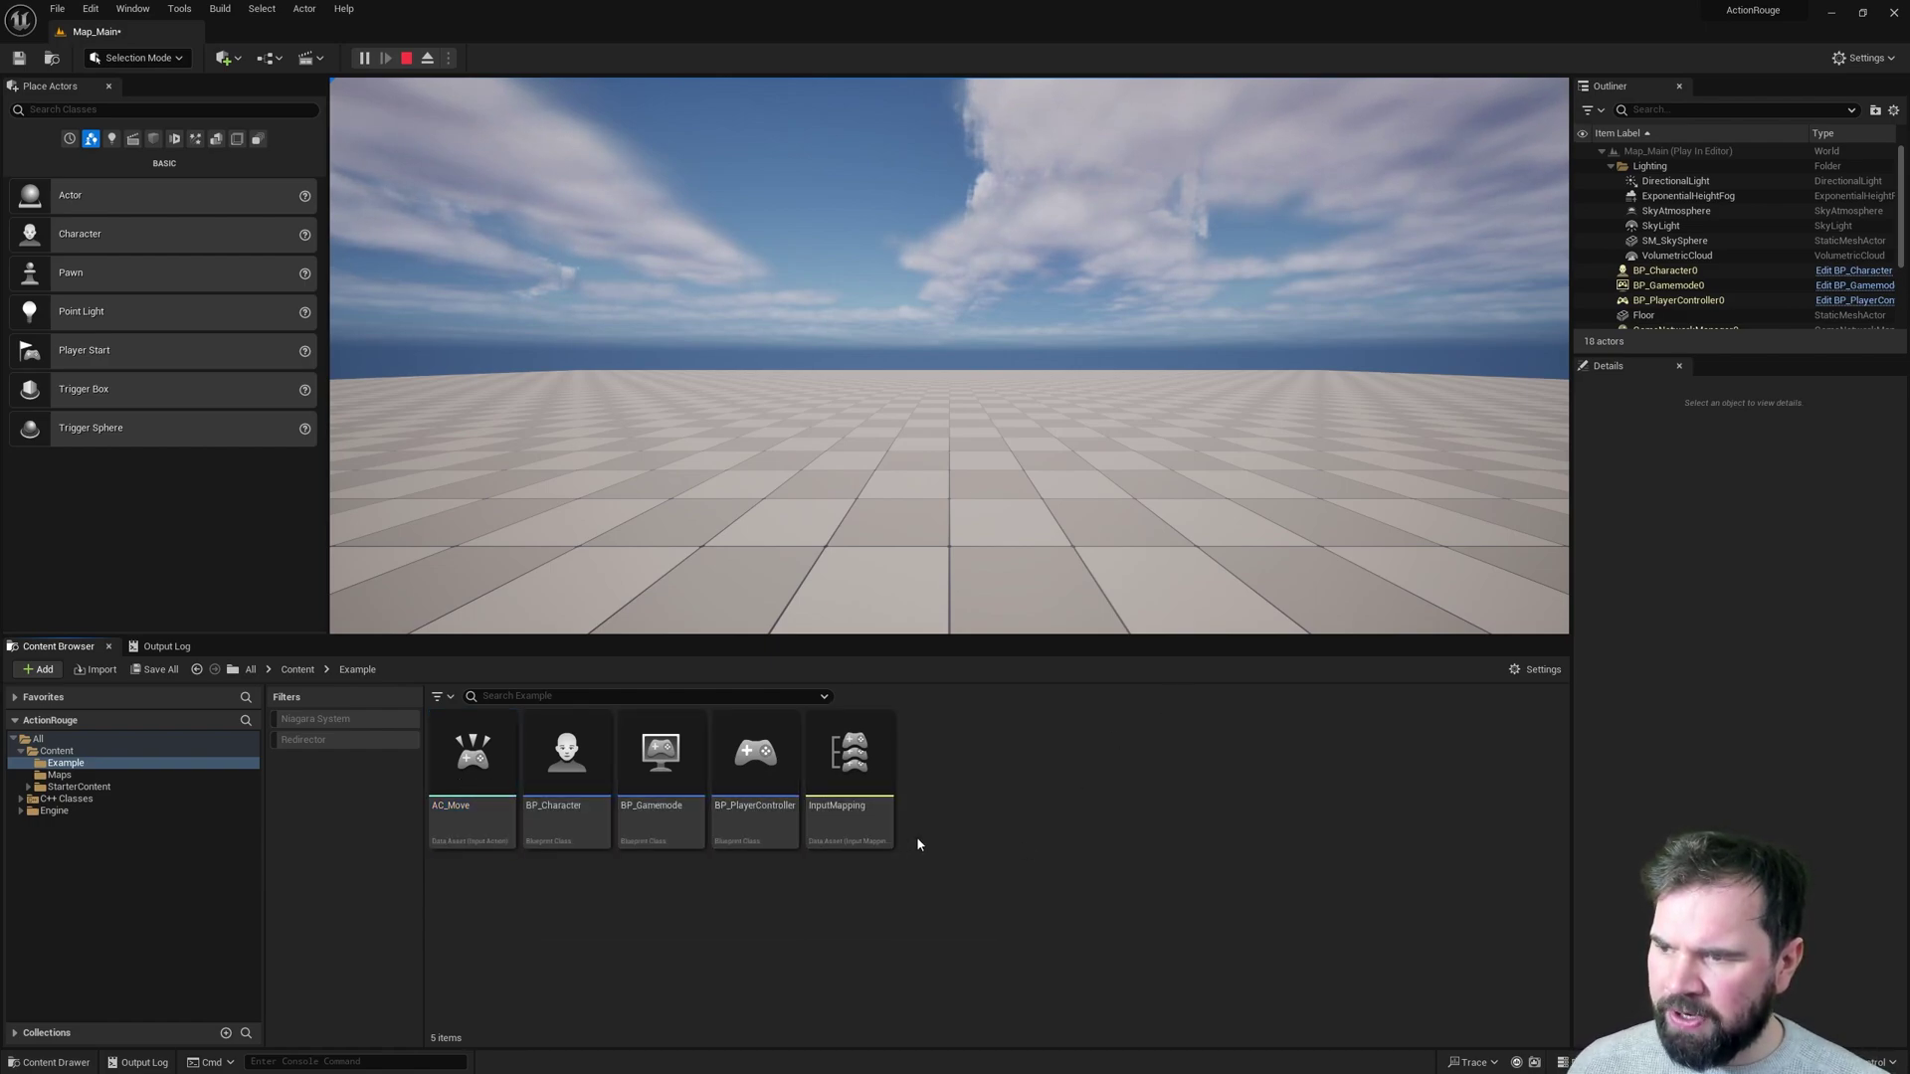
Open InputMapping, add a mapping for the AC_Move input action and save the asset.
left_click(856, 786)
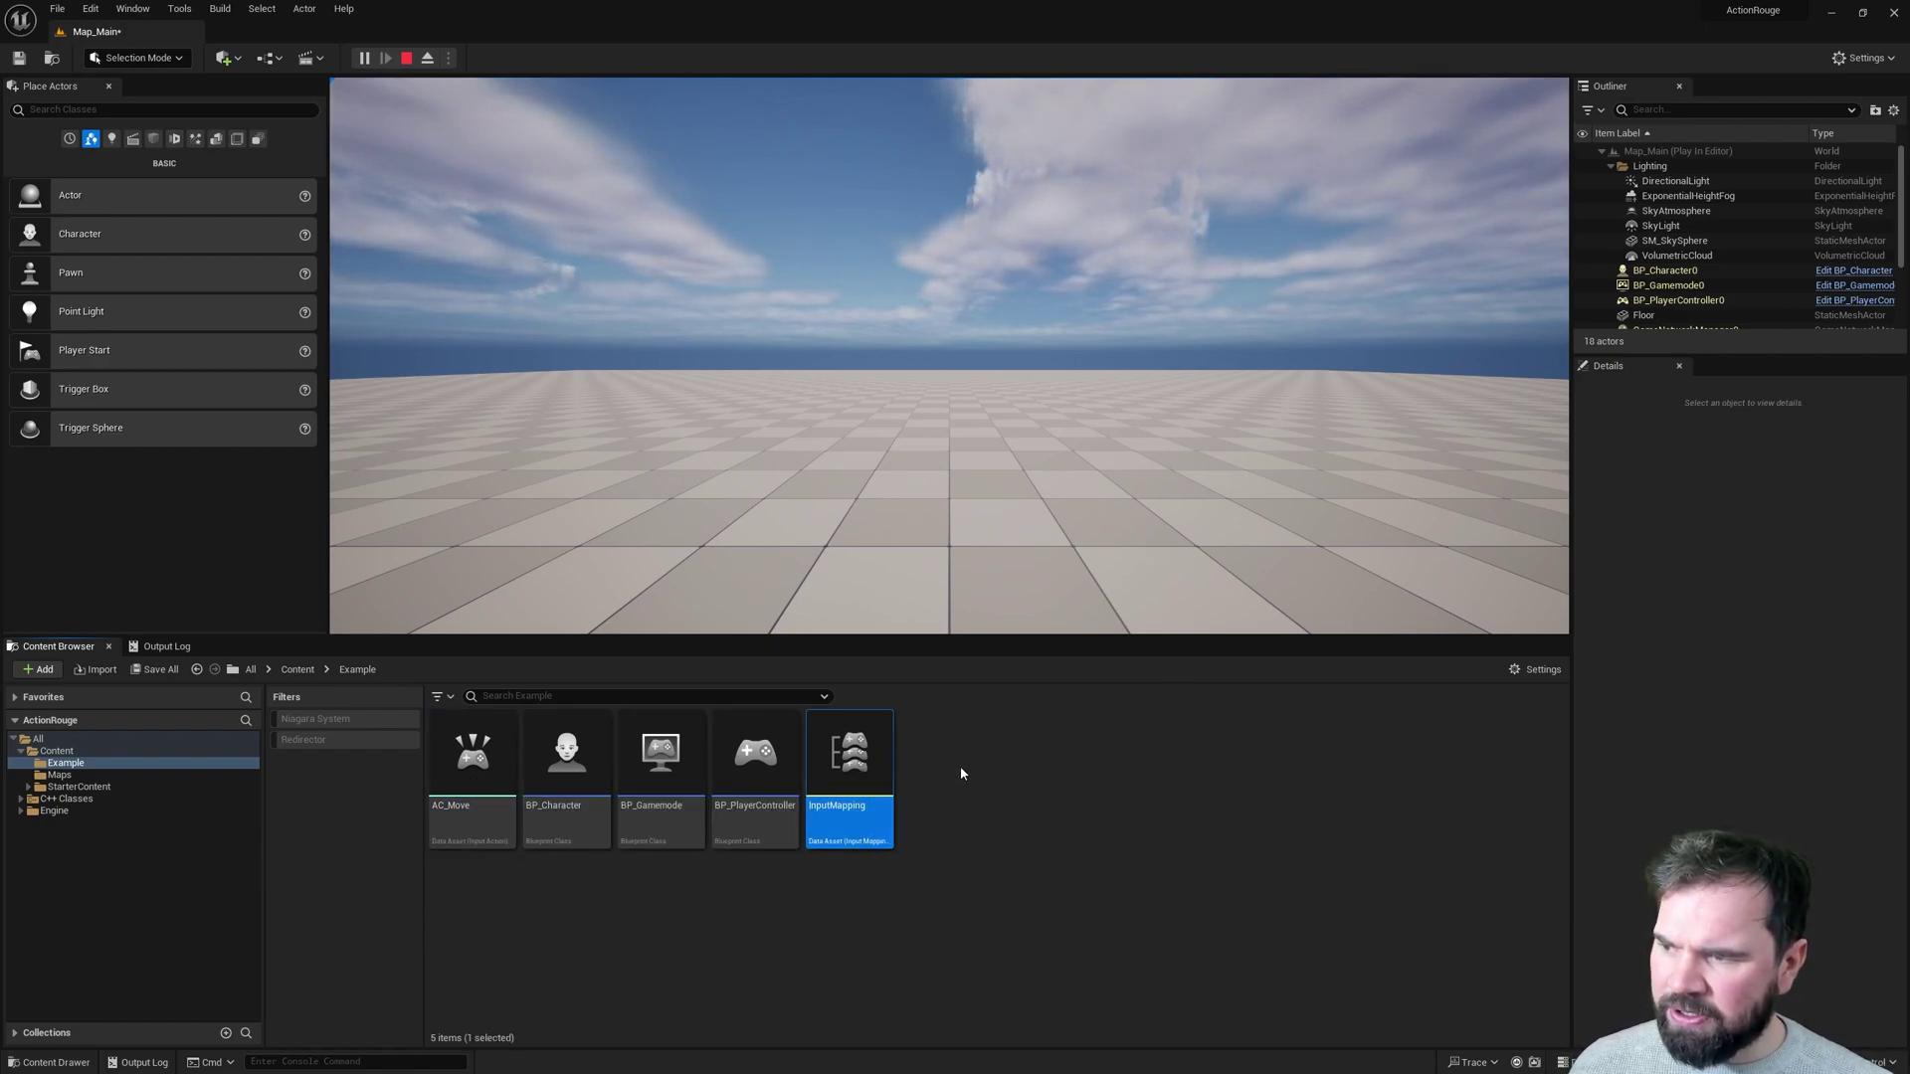
double_click(871, 773)
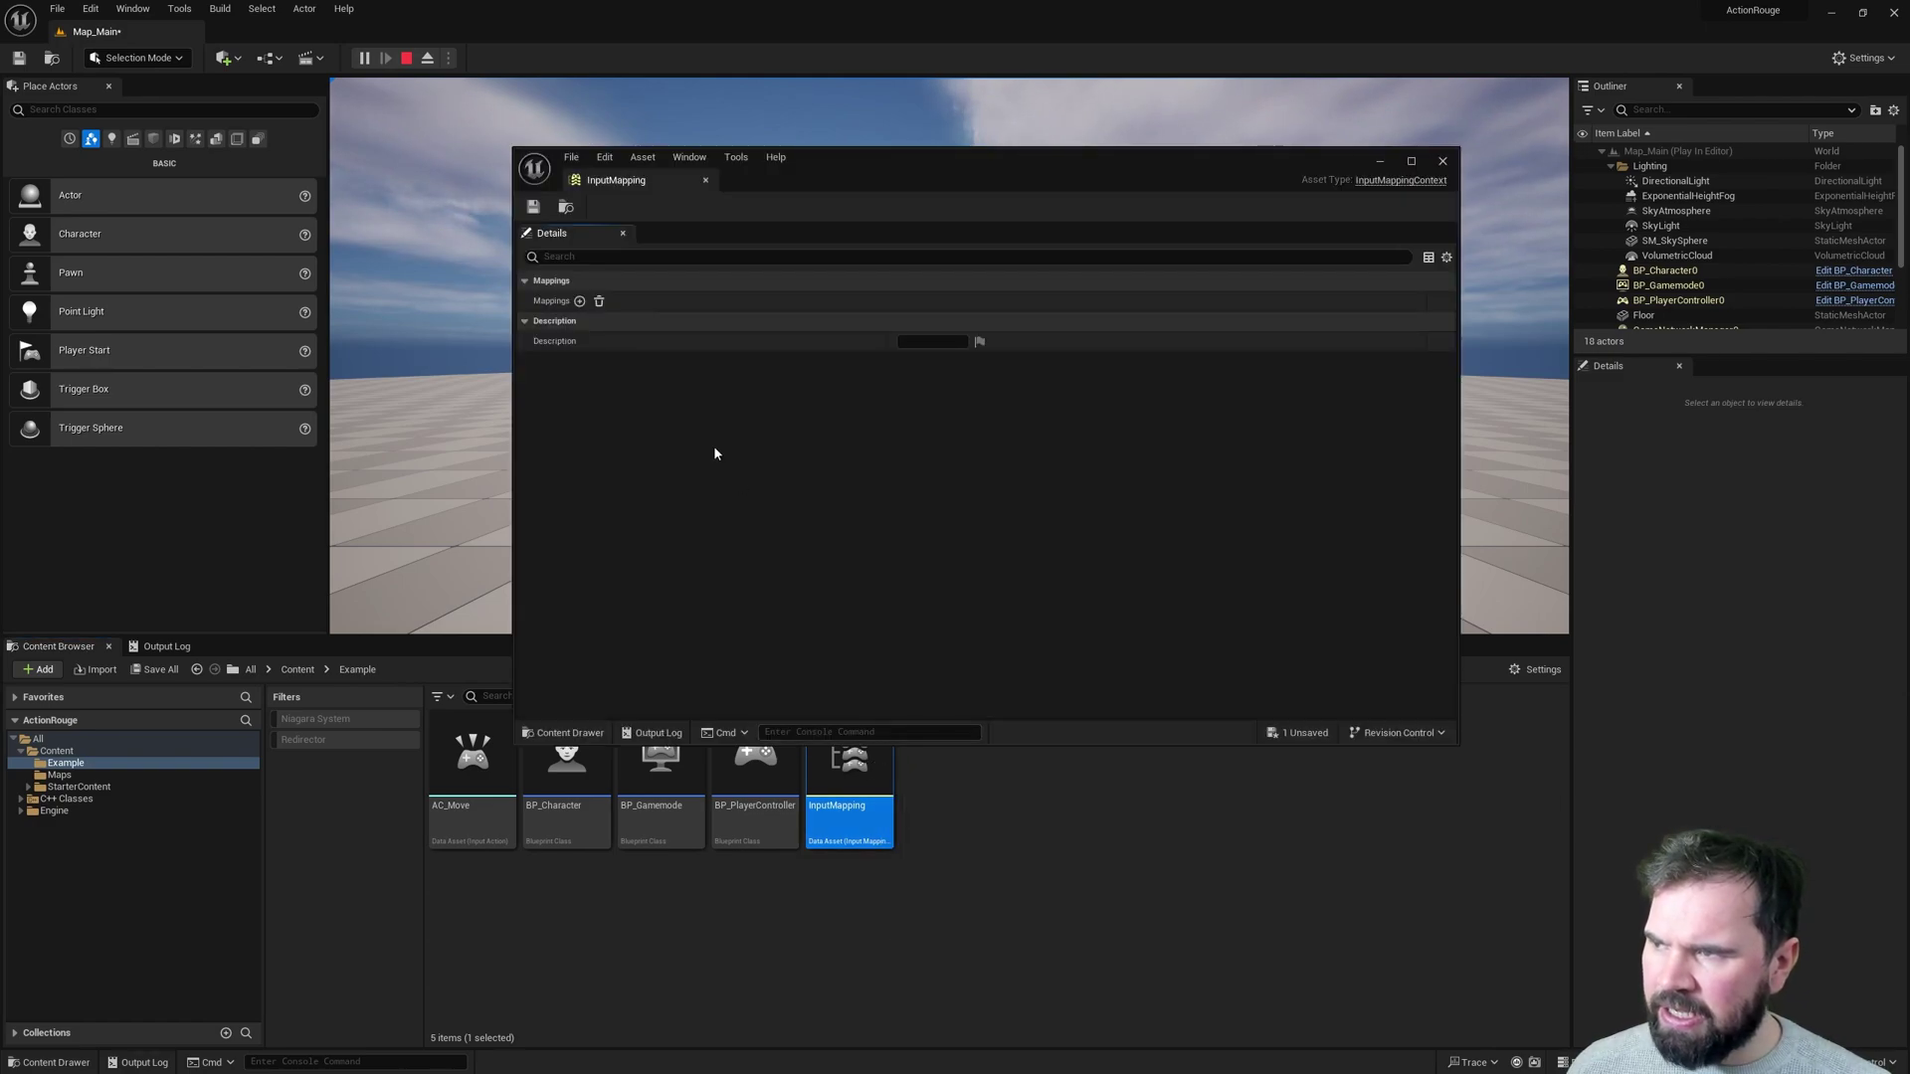
left_click(579, 302)
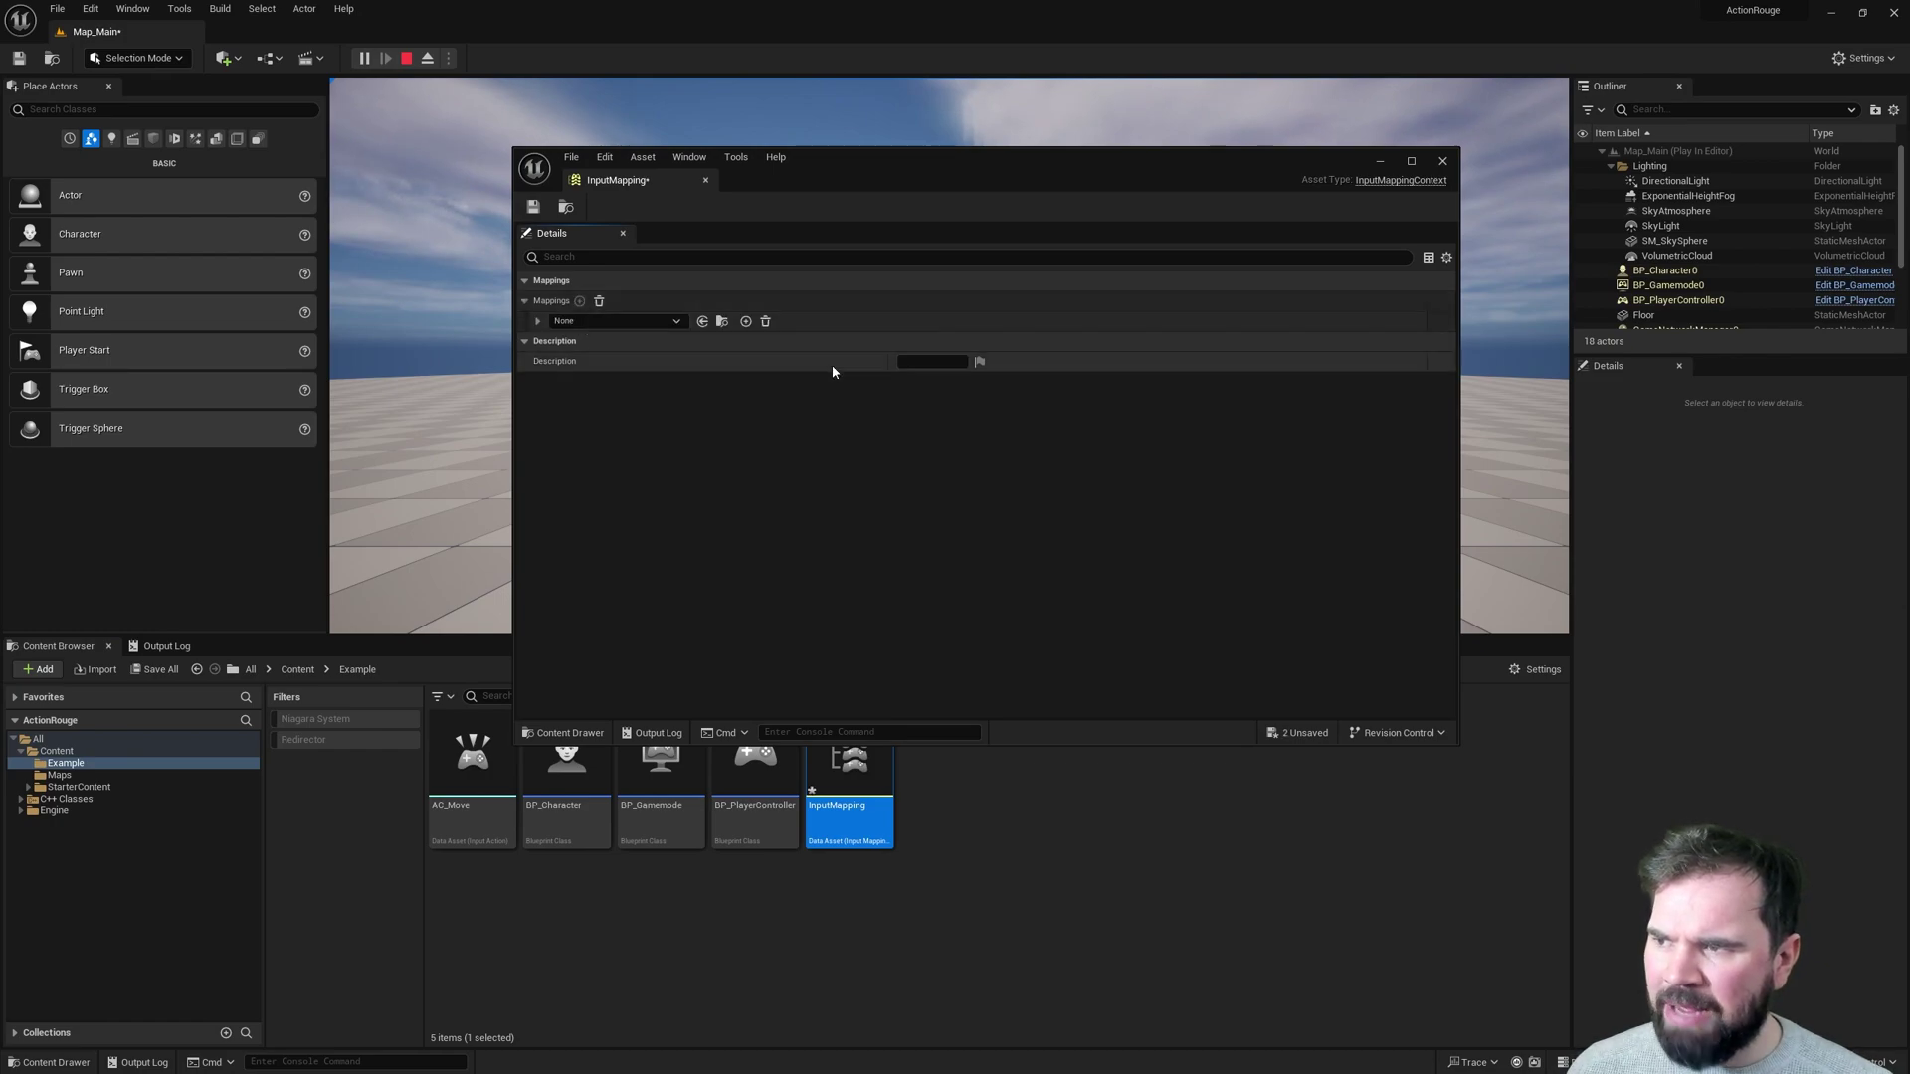
left_click(572, 323)
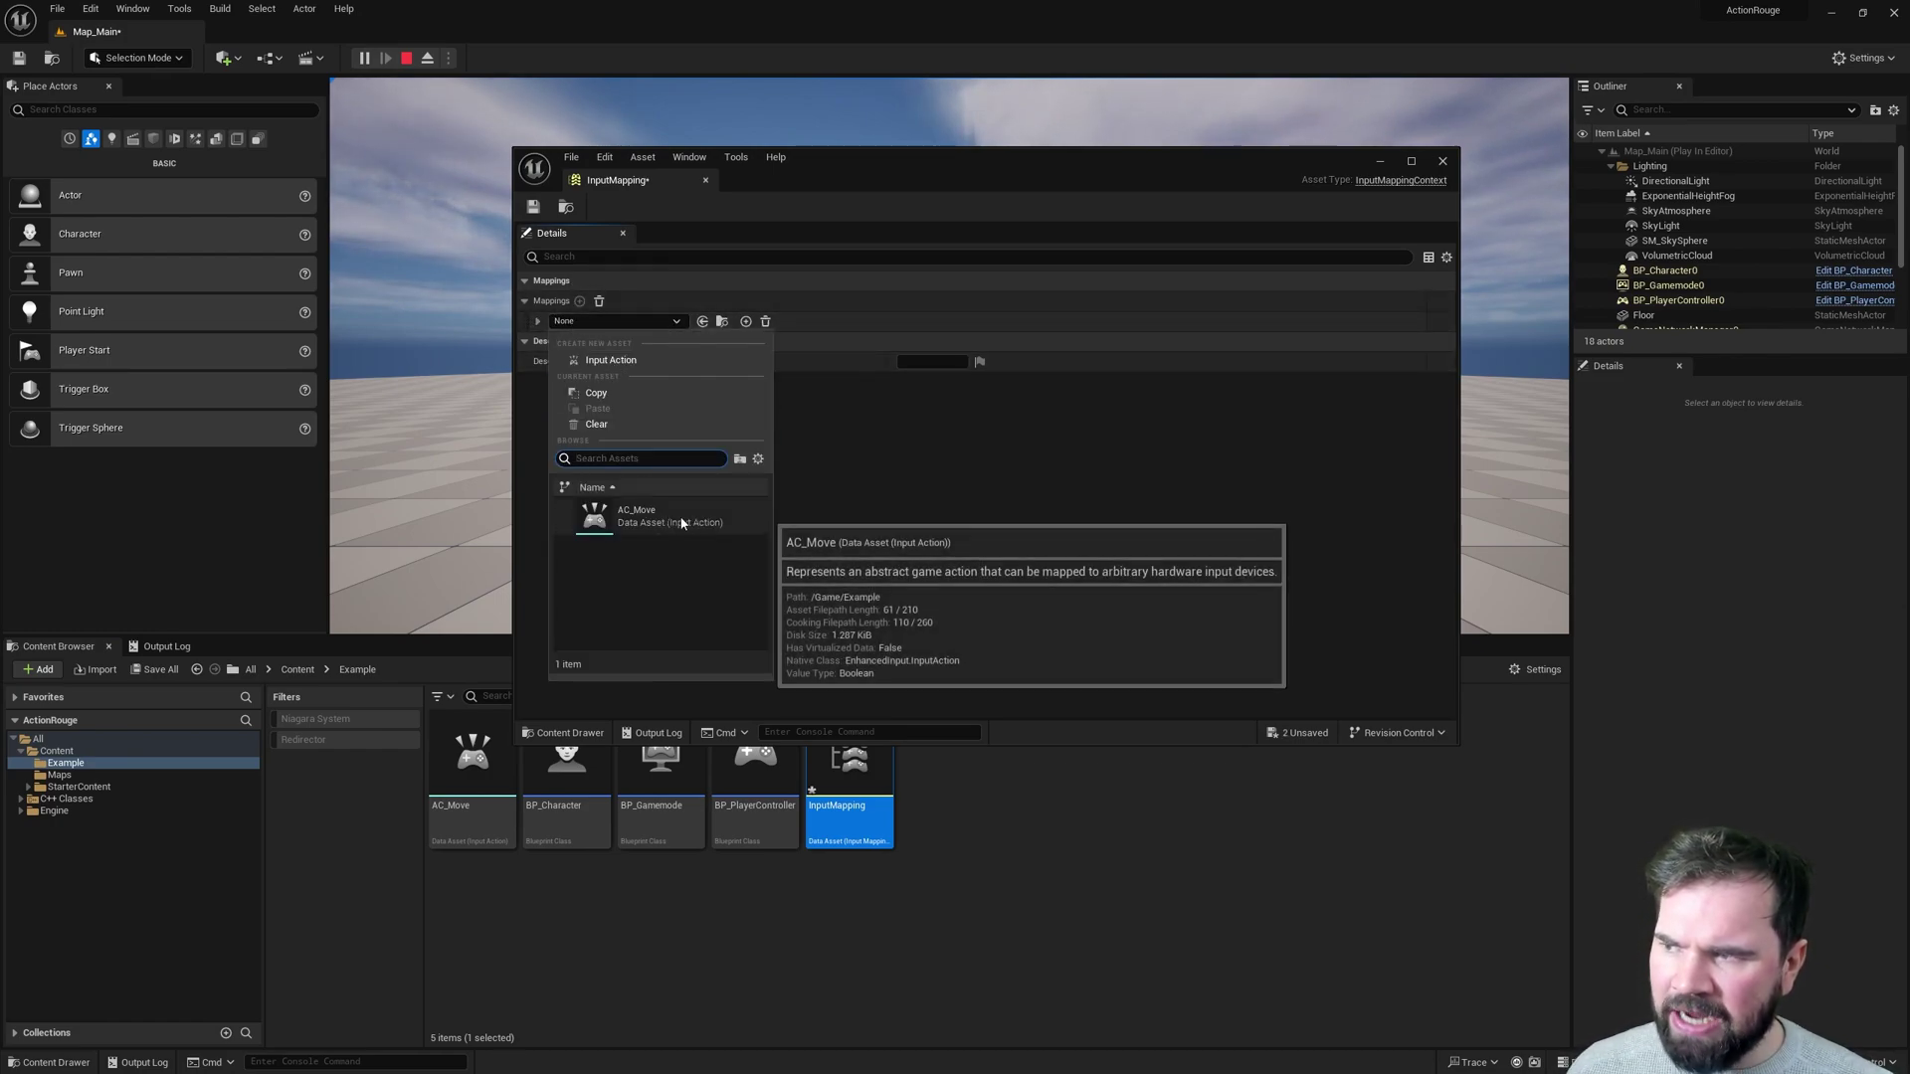
left_click(641, 516)
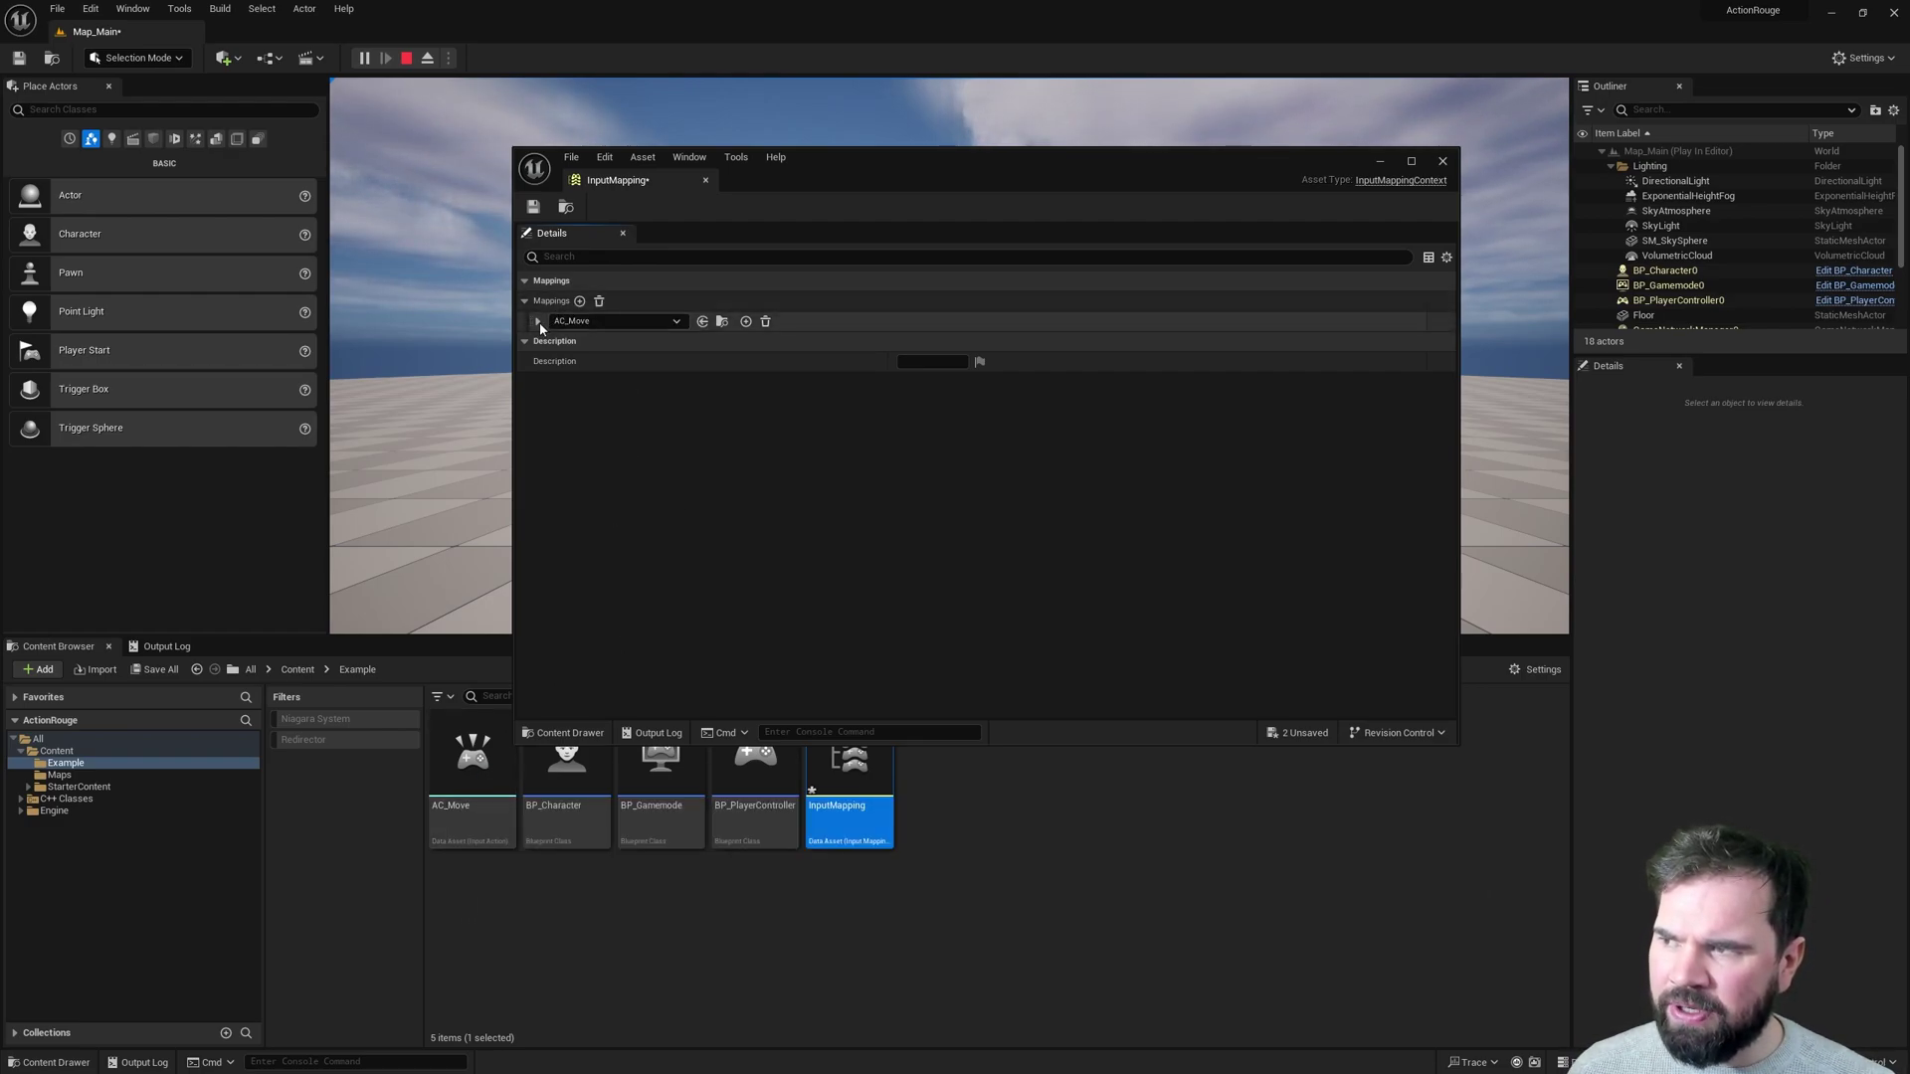
left_click(533, 206)
Bind the keyboard key W to the AC_Move mapping.
left_click(538, 321)
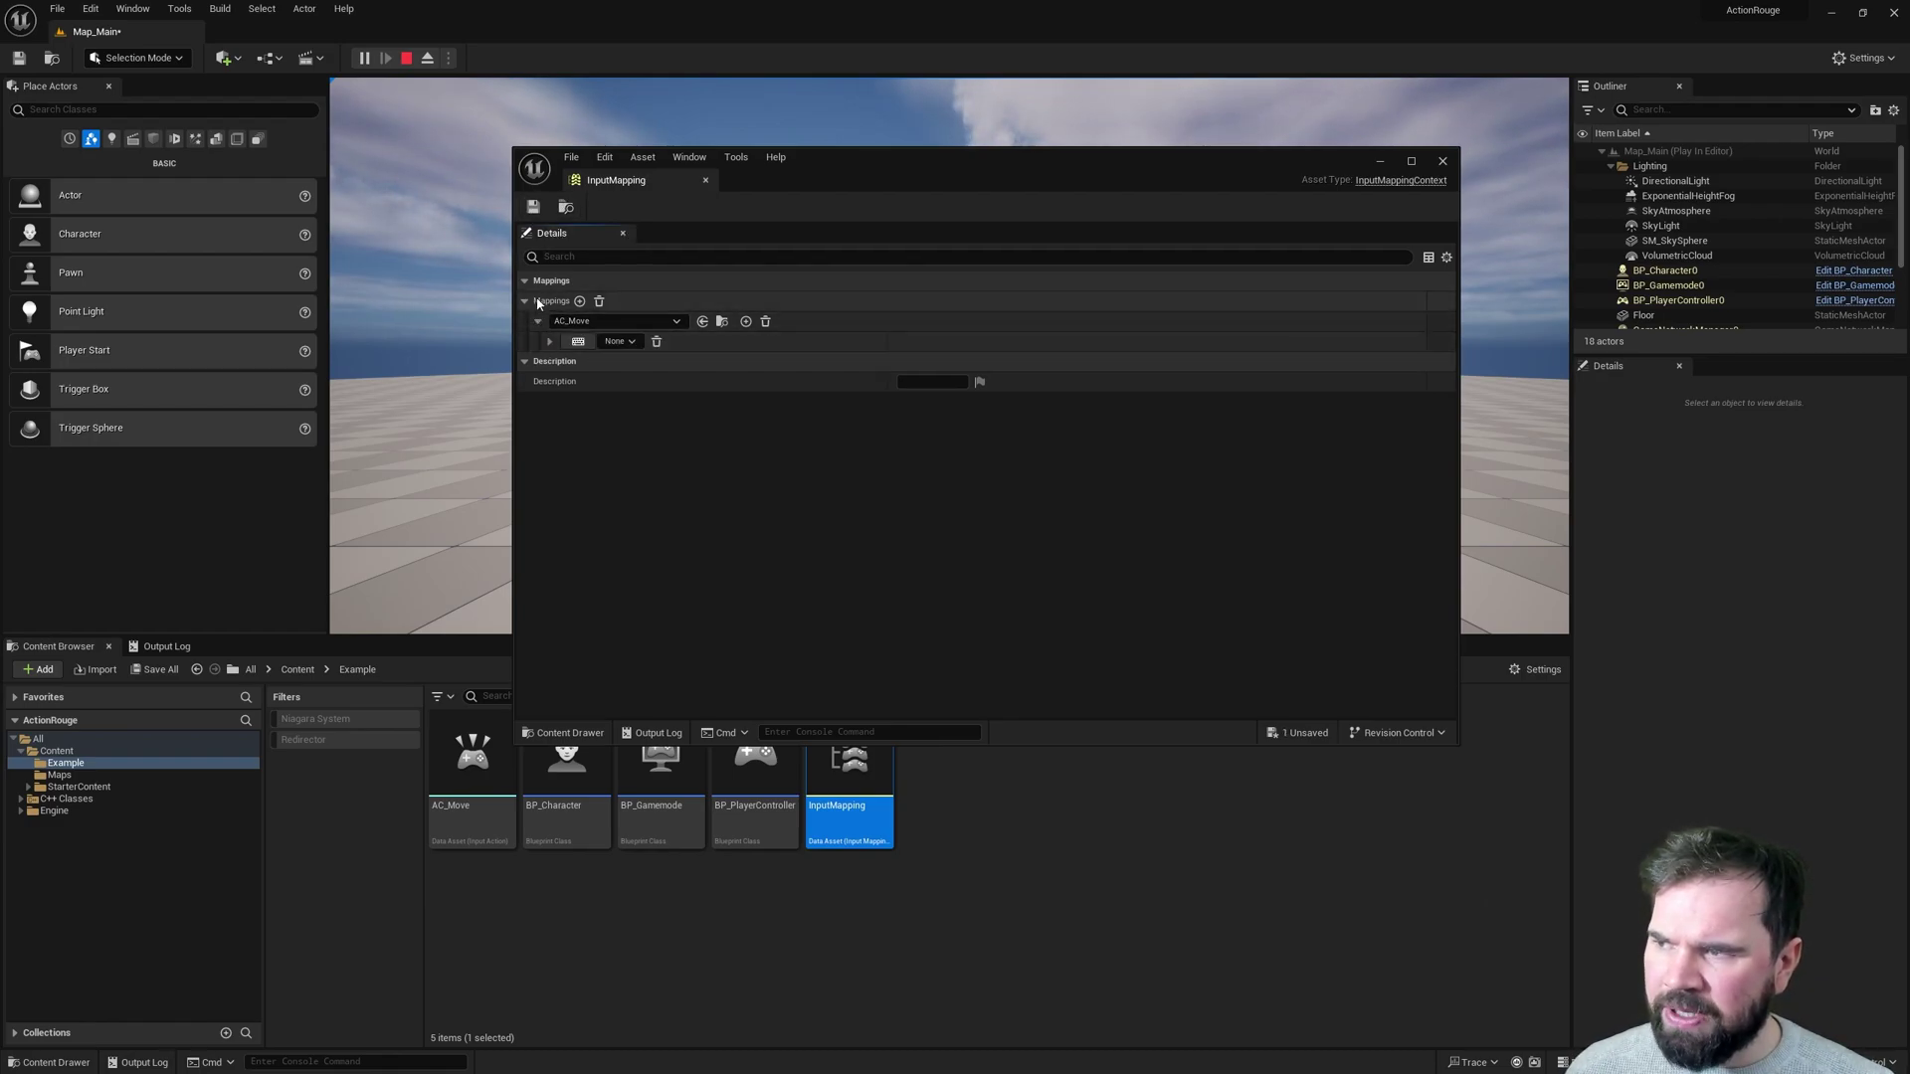
left_click(624, 341)
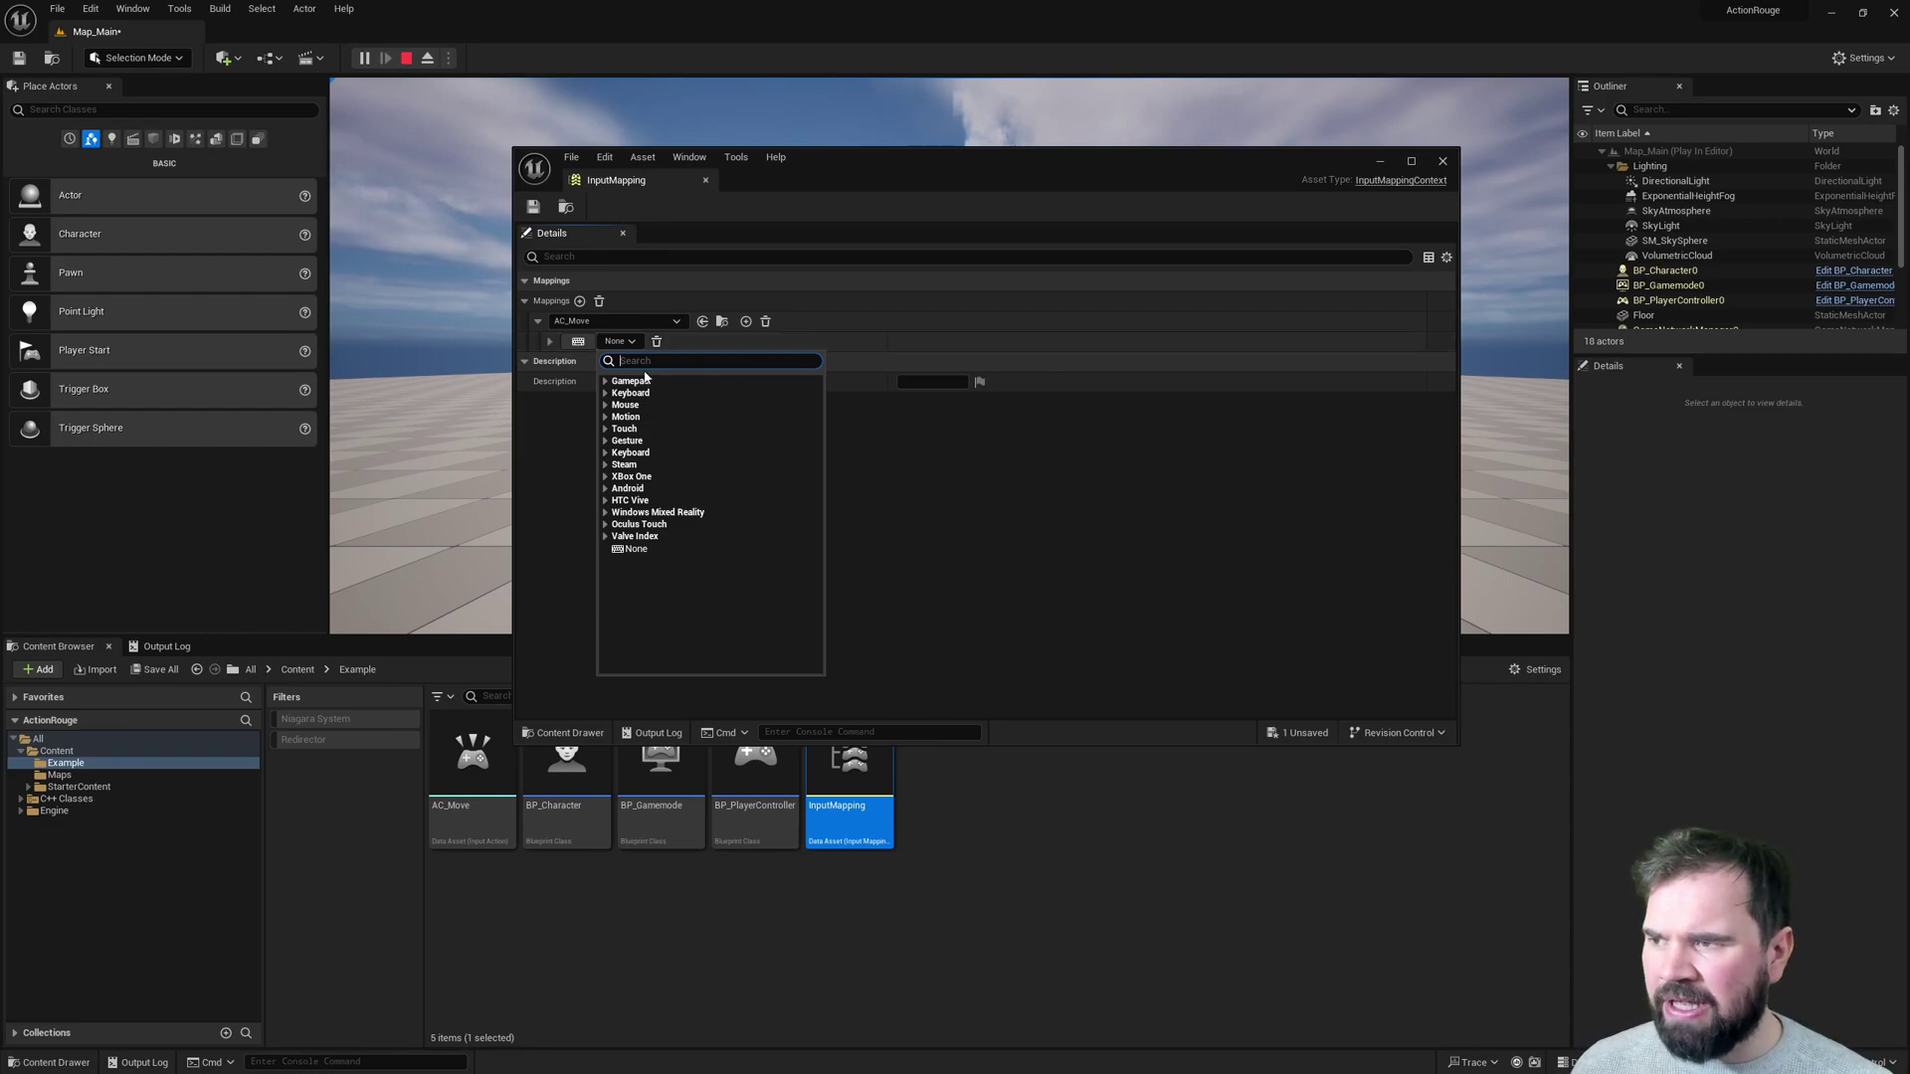
type("W")
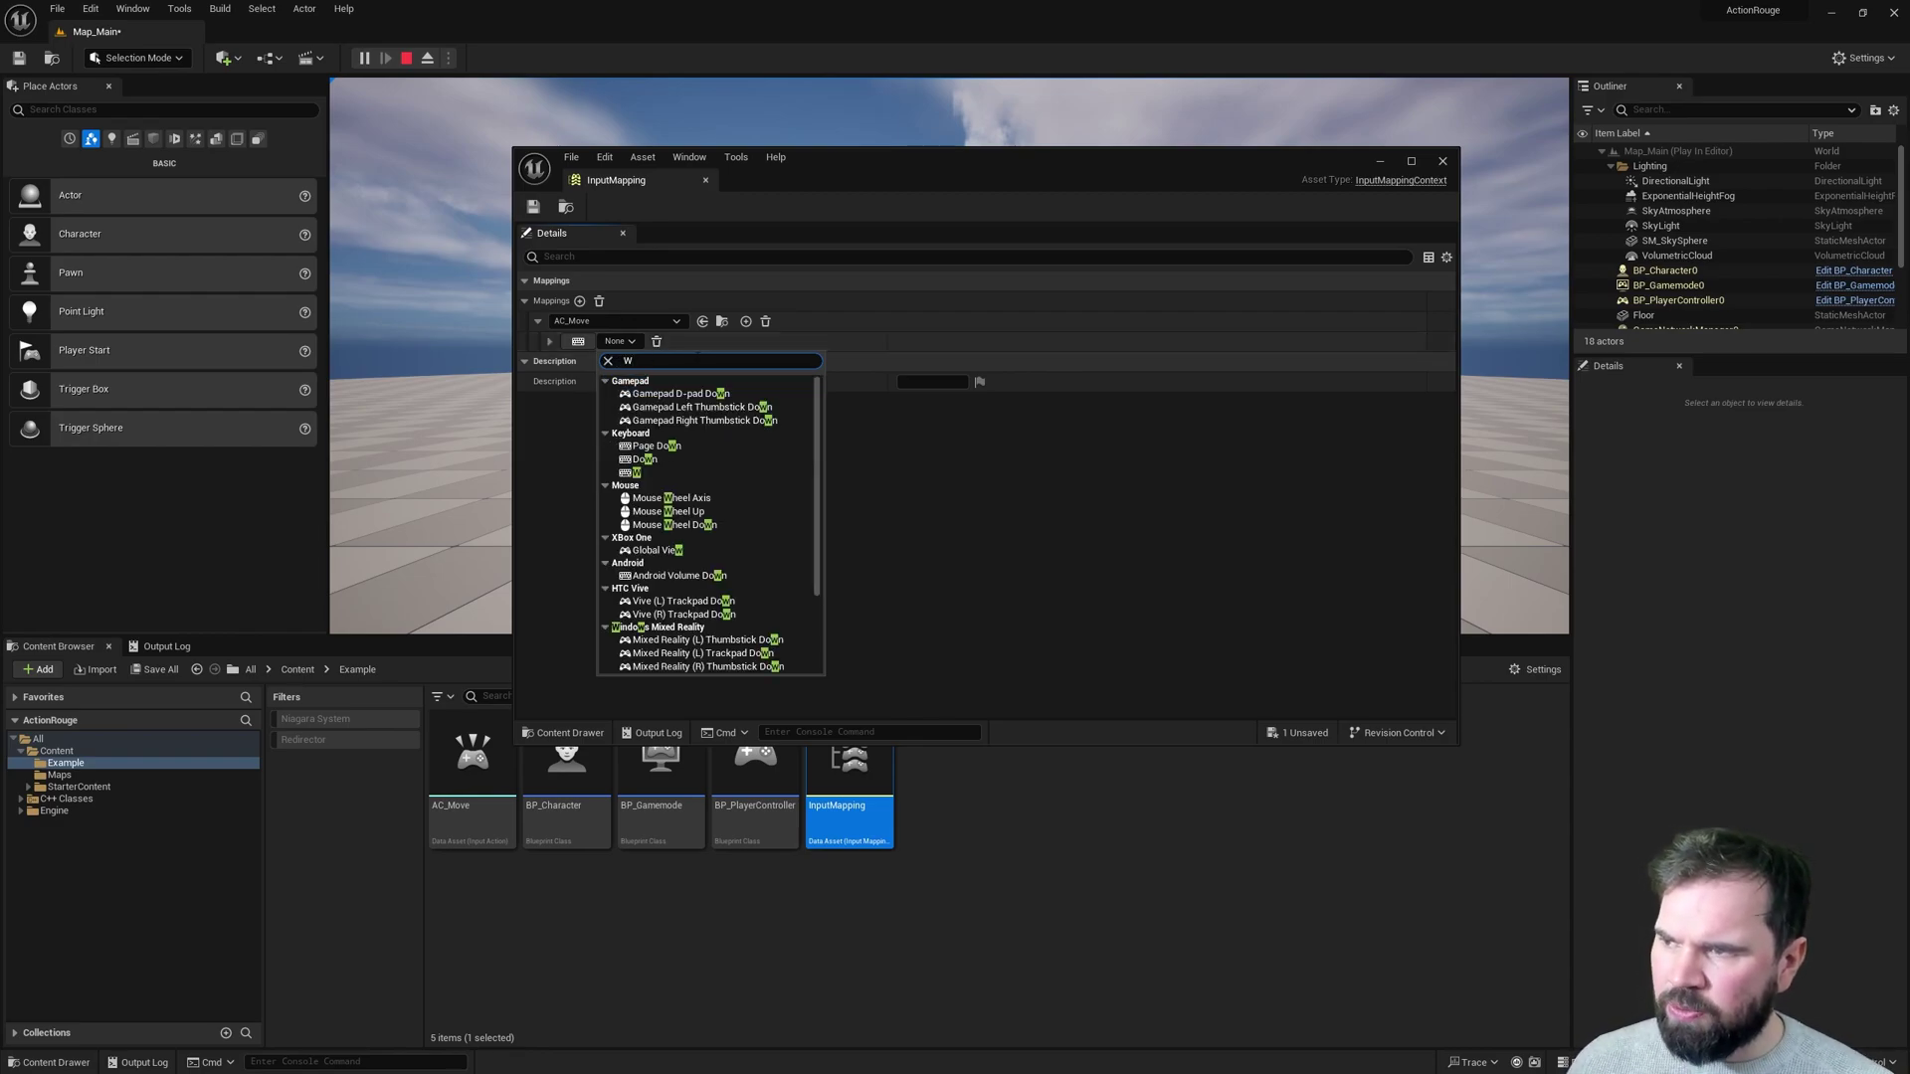
left_click(651, 473)
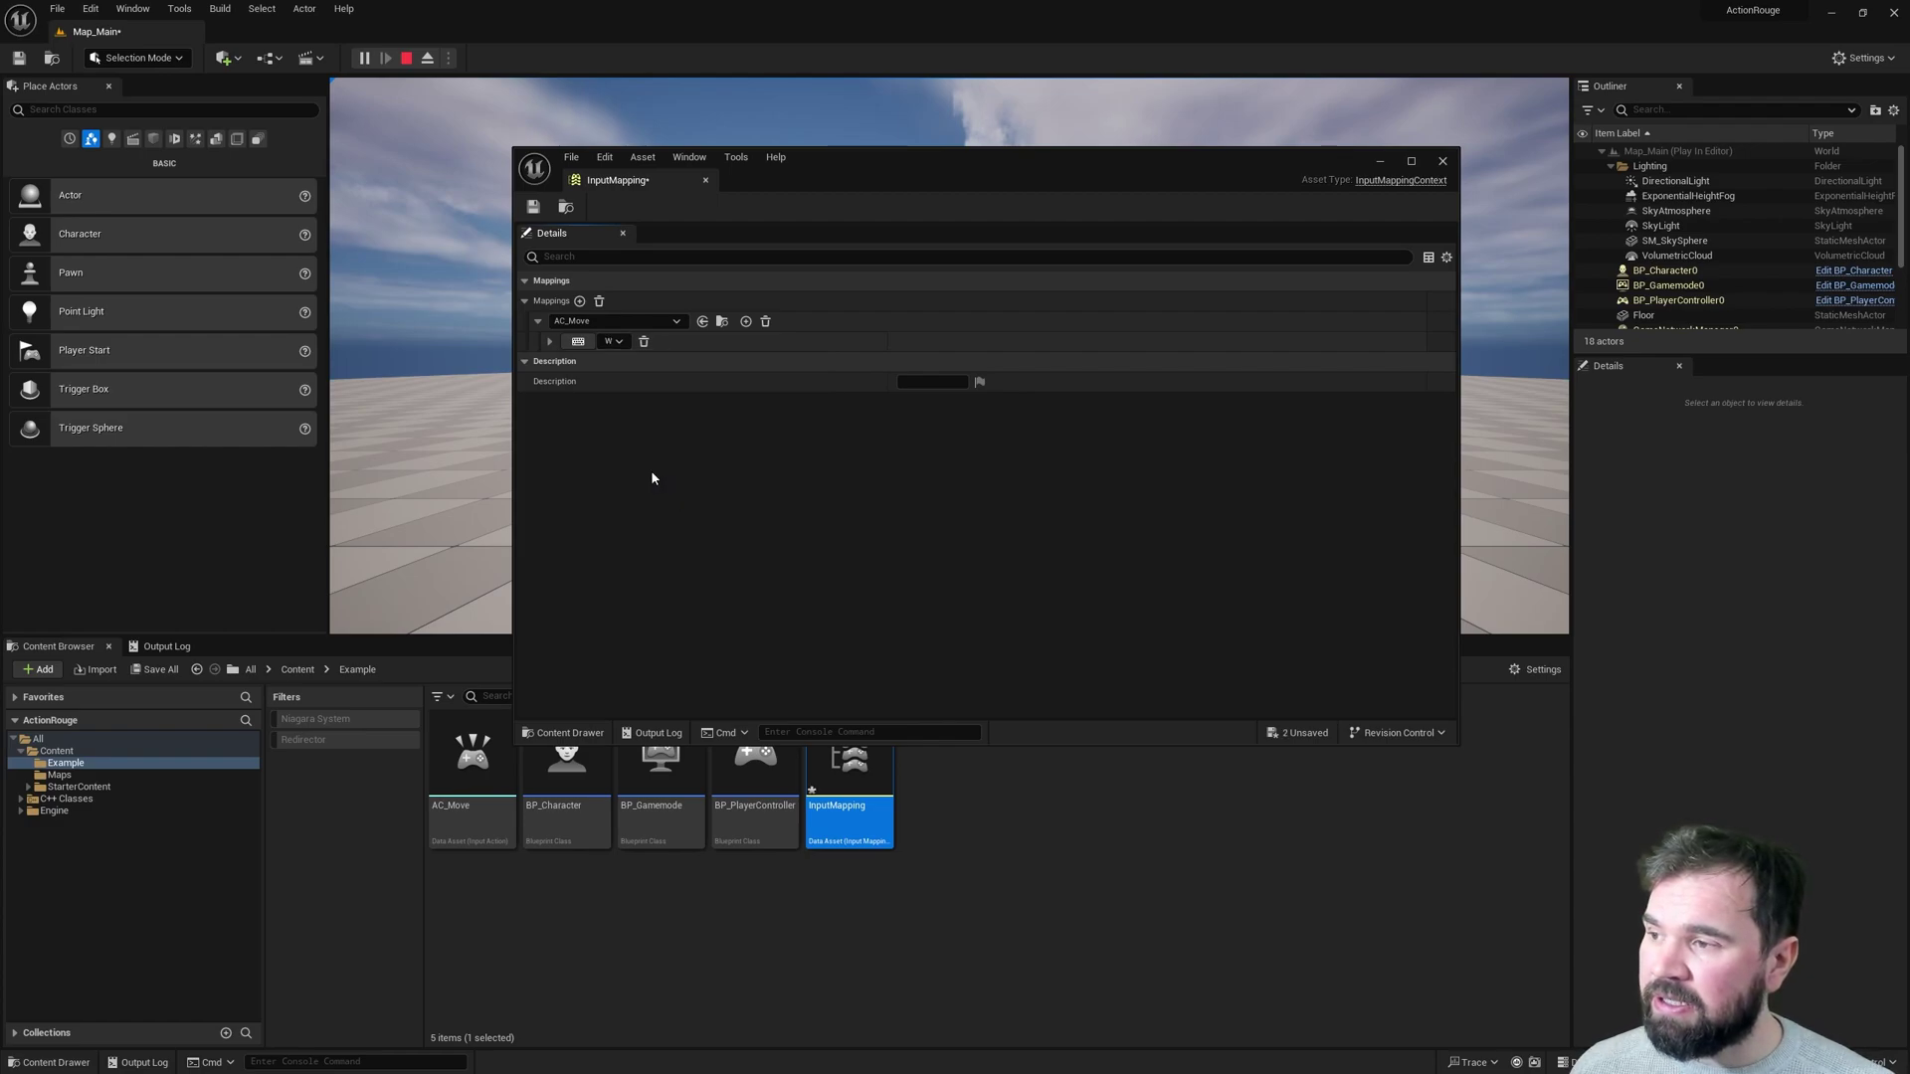
Add a Down trigger to the W key binding of AC_Move and save InputMapping.
left_click(550, 342)
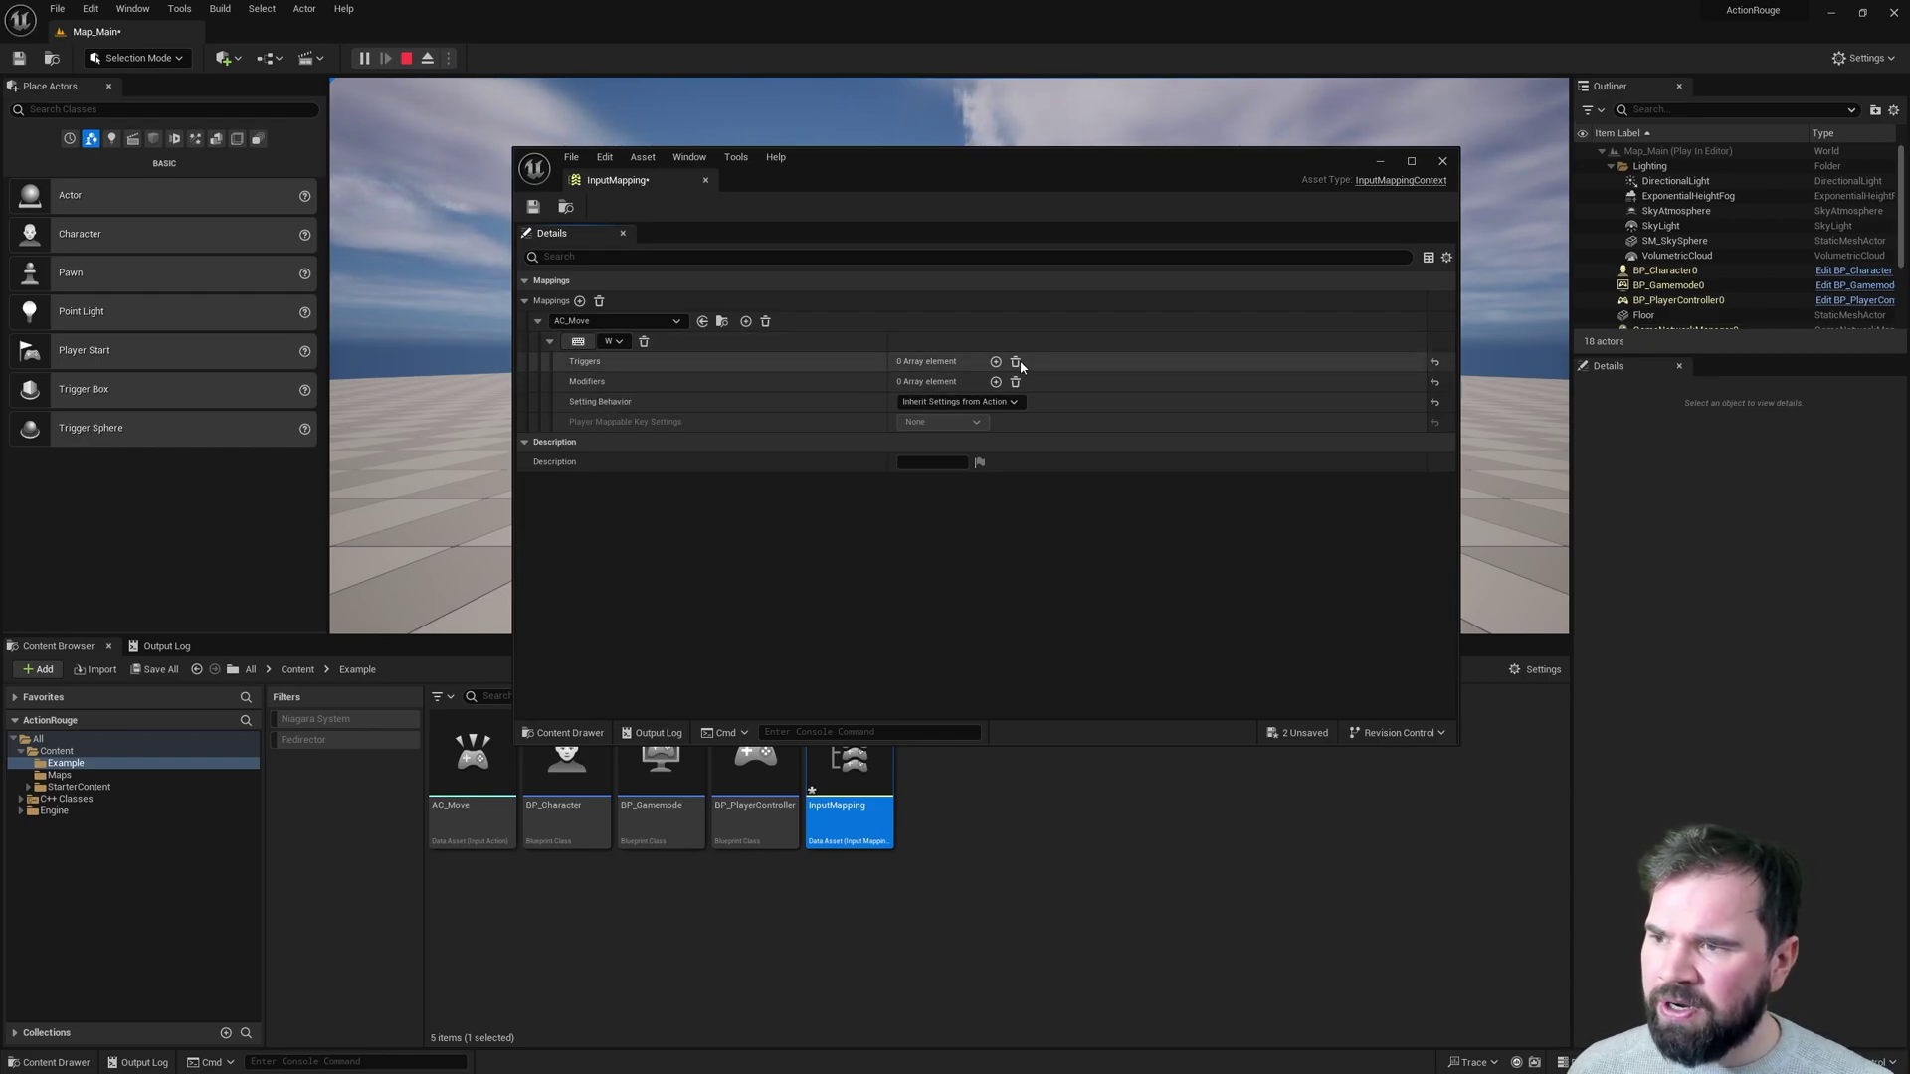
left_click(994, 361)
left_click(965, 382)
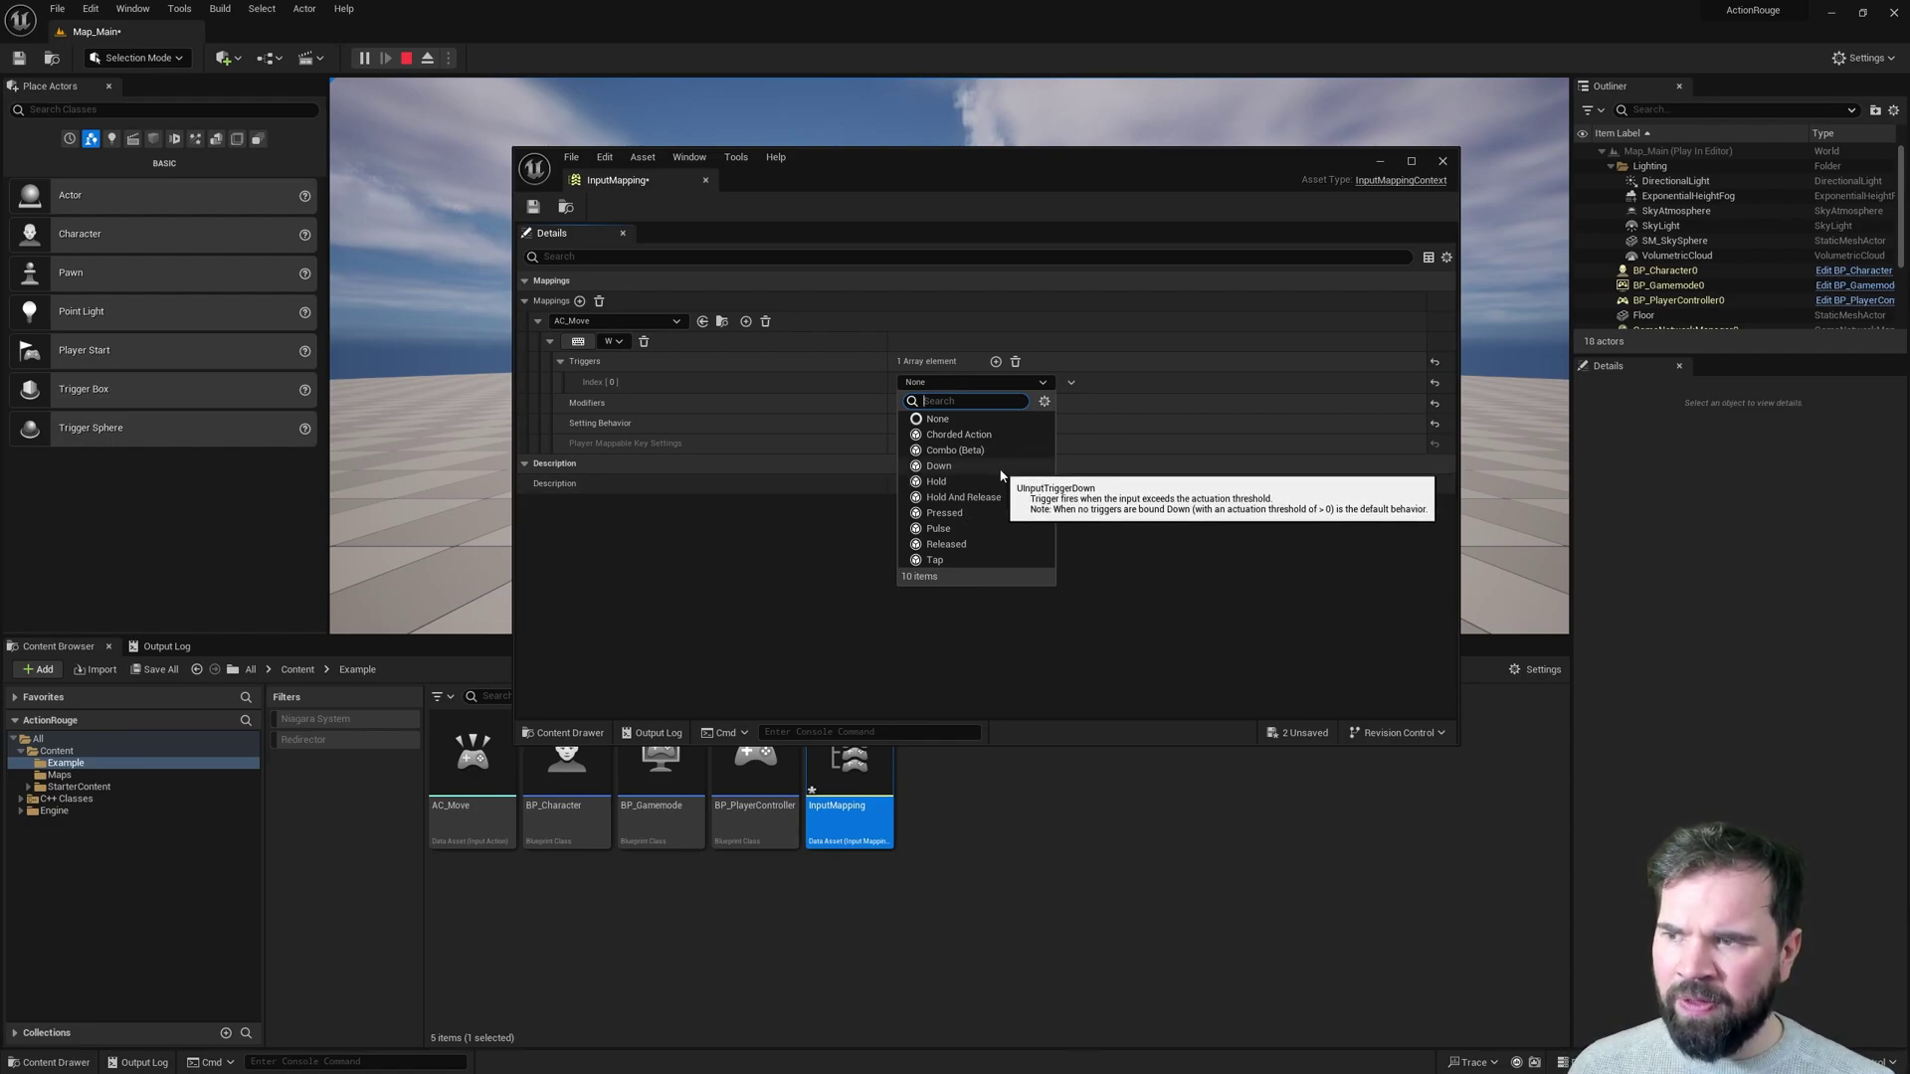
left_click(939, 466)
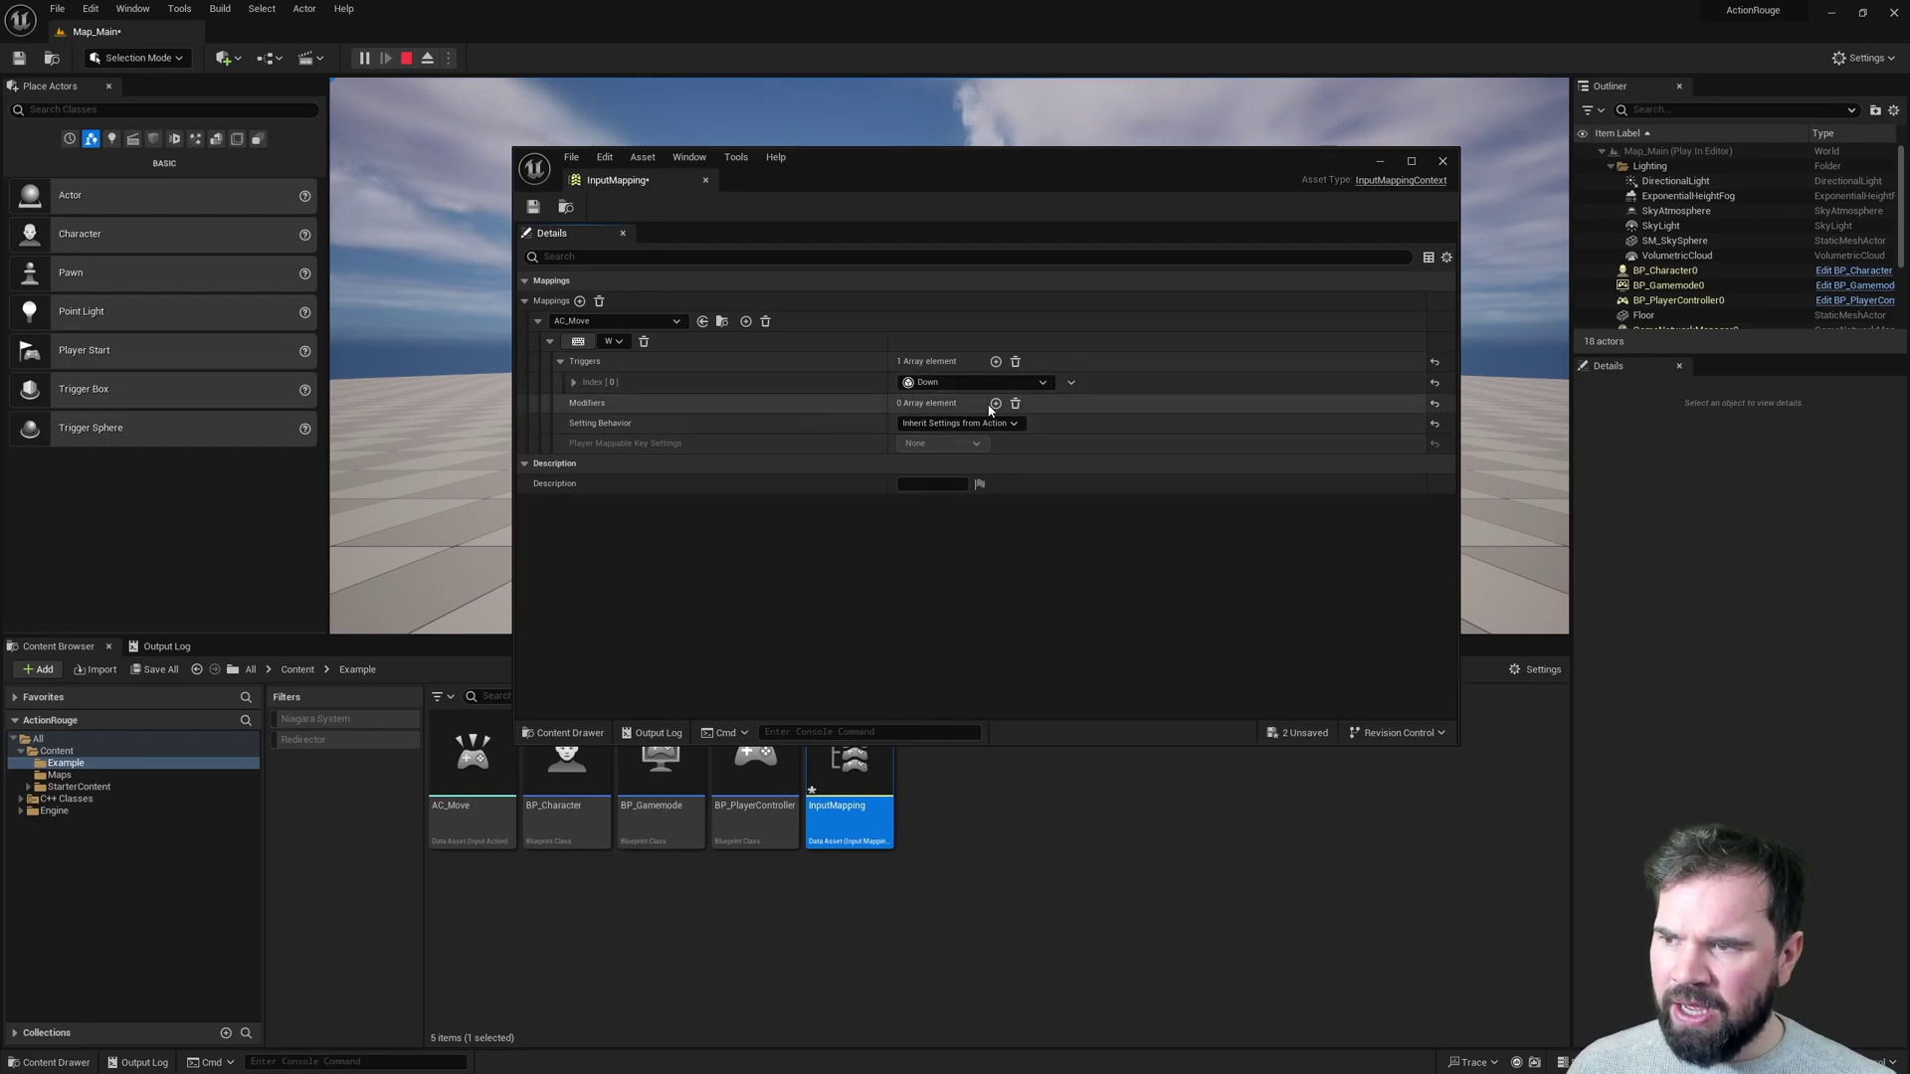
left_click(534, 207)
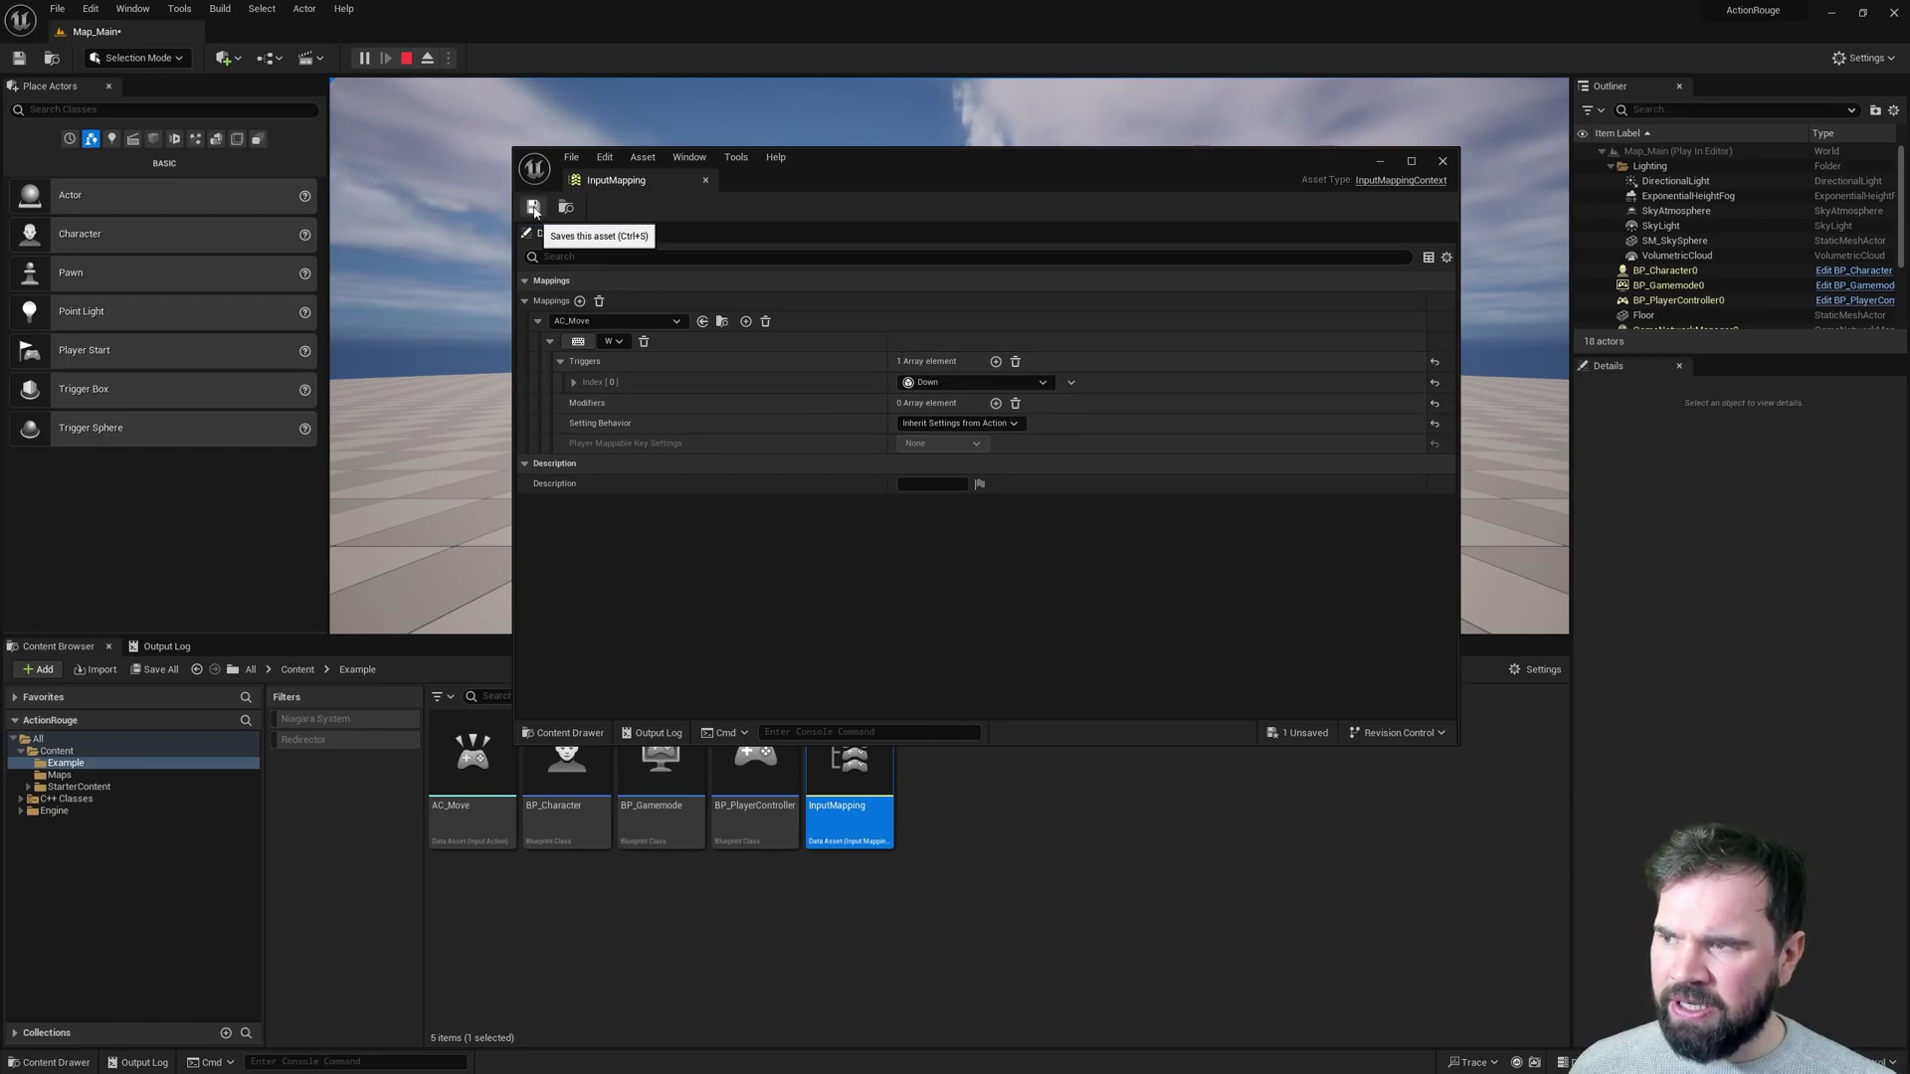
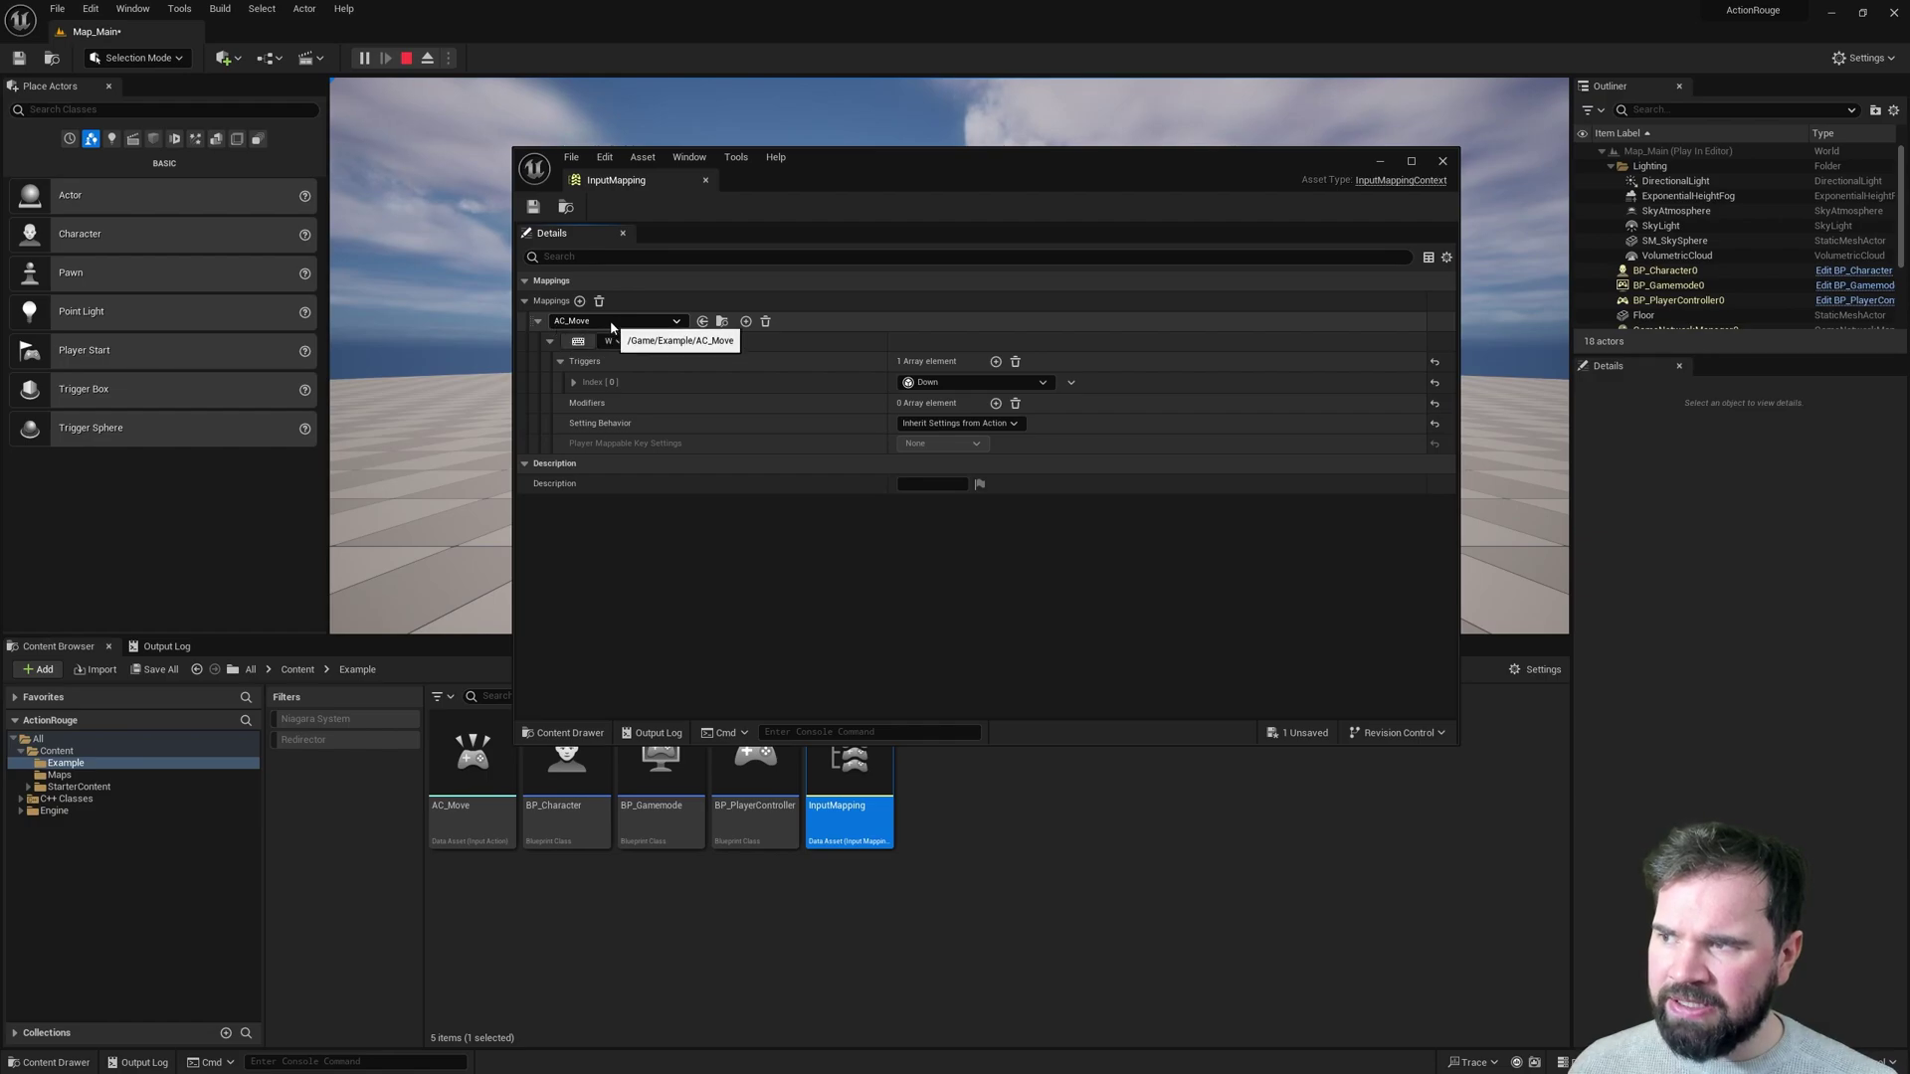
Capture W directly from the keyboard as the AC_Move key and close the InputMapping editor.
left_click(572, 344)
key("w")
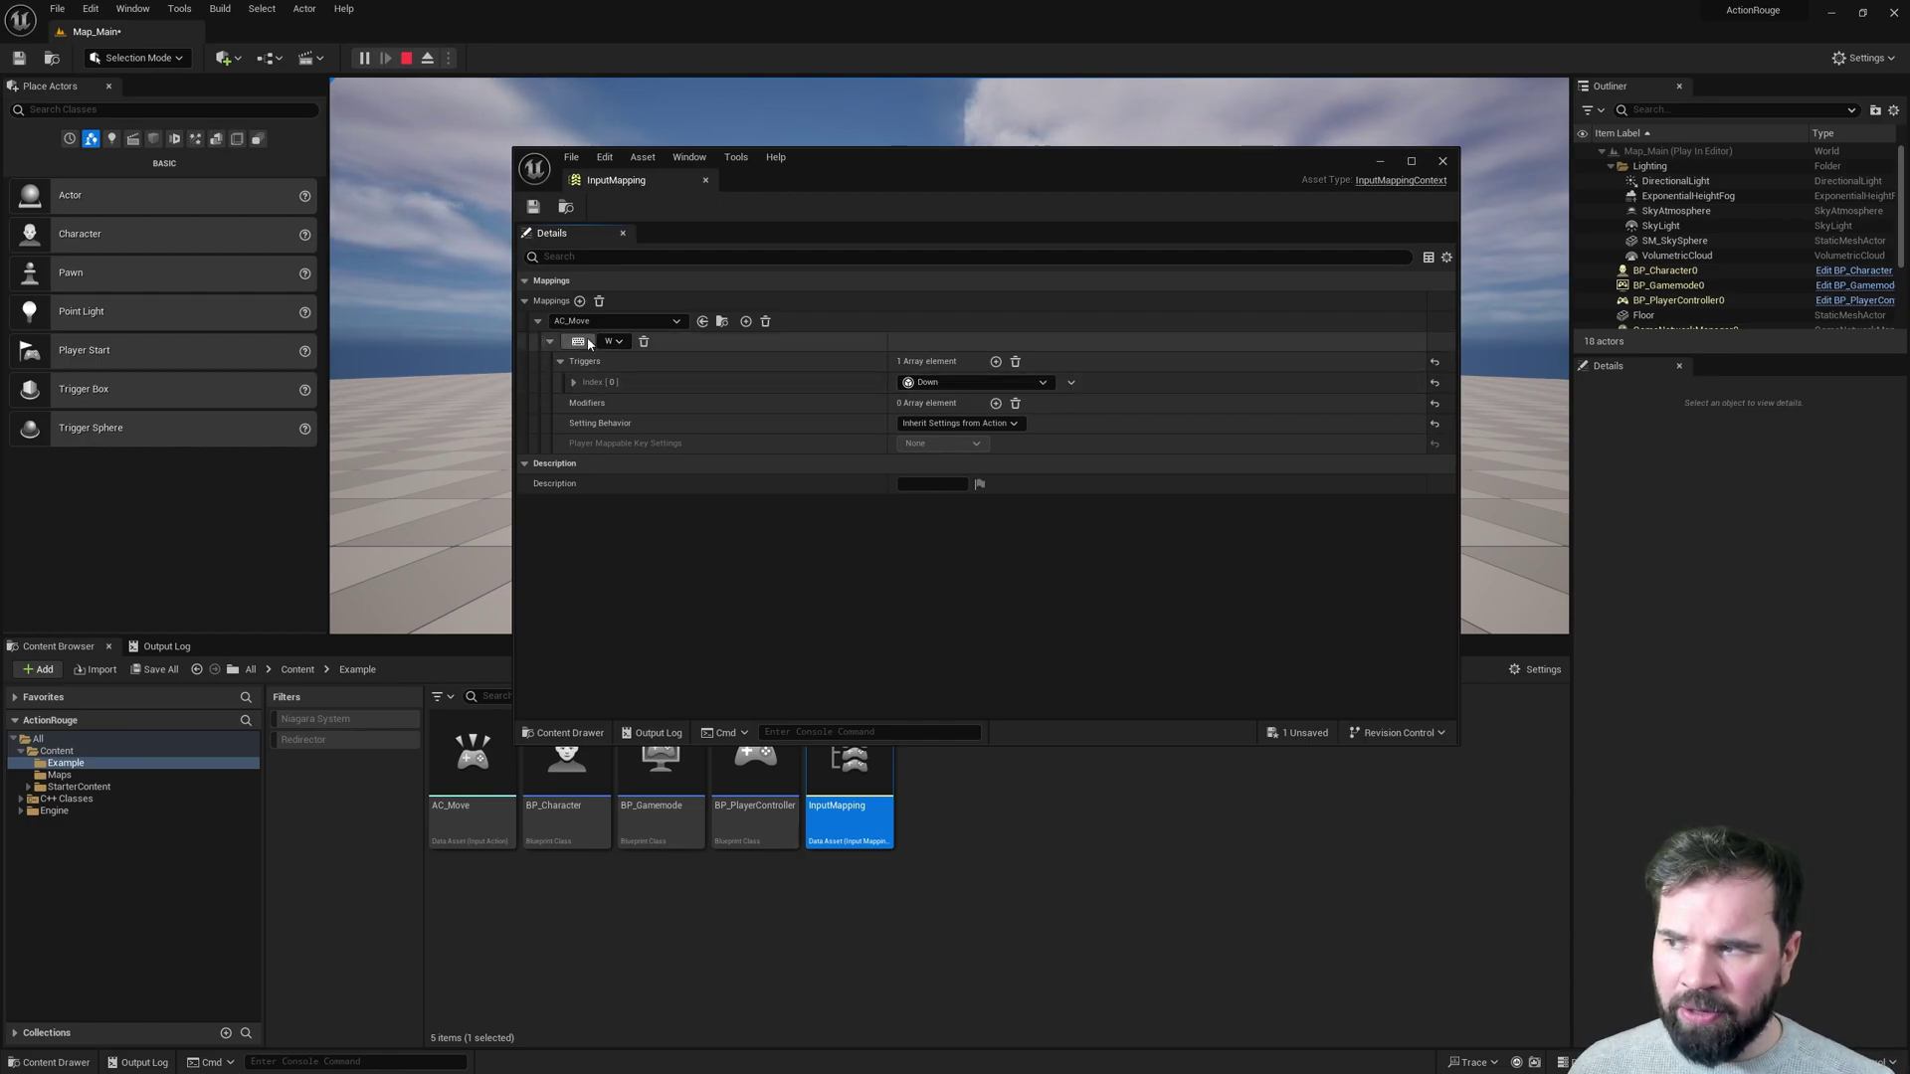
left_click(928, 858)
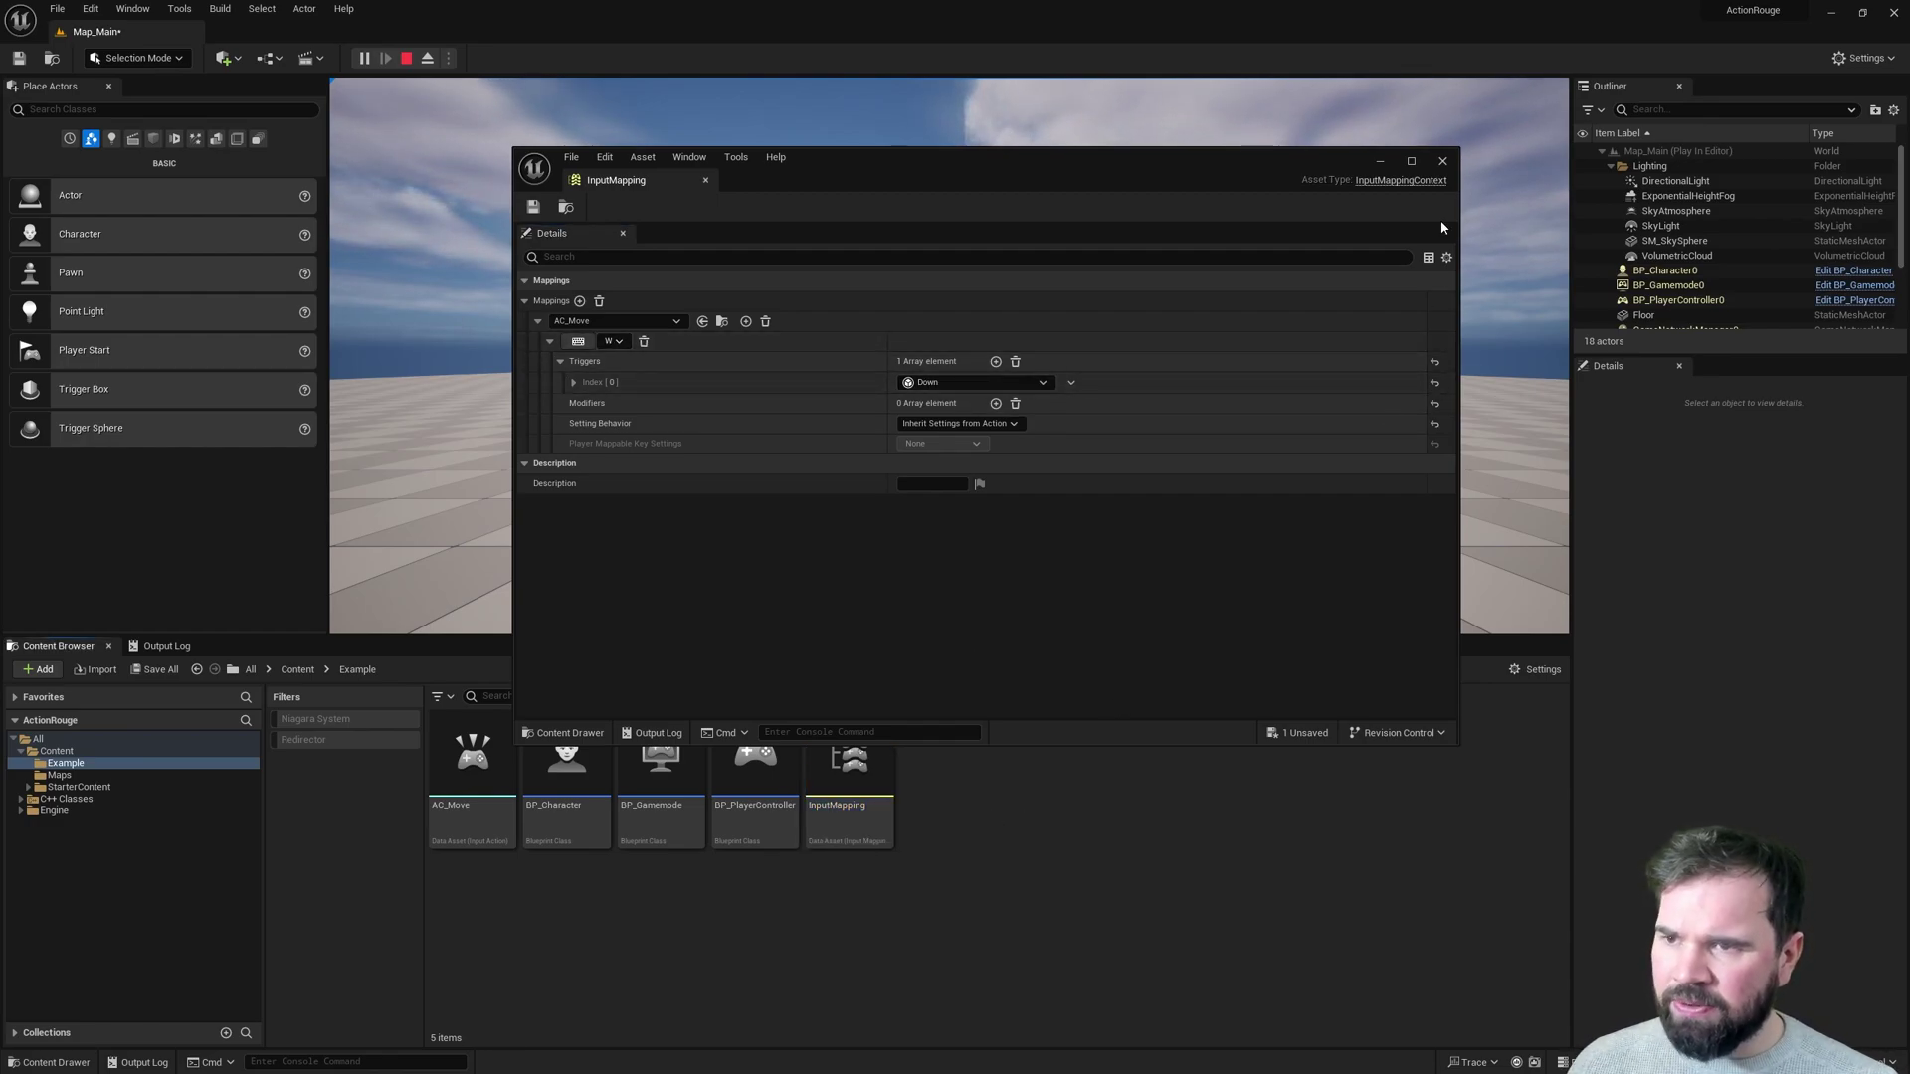
left_click(1442, 161)
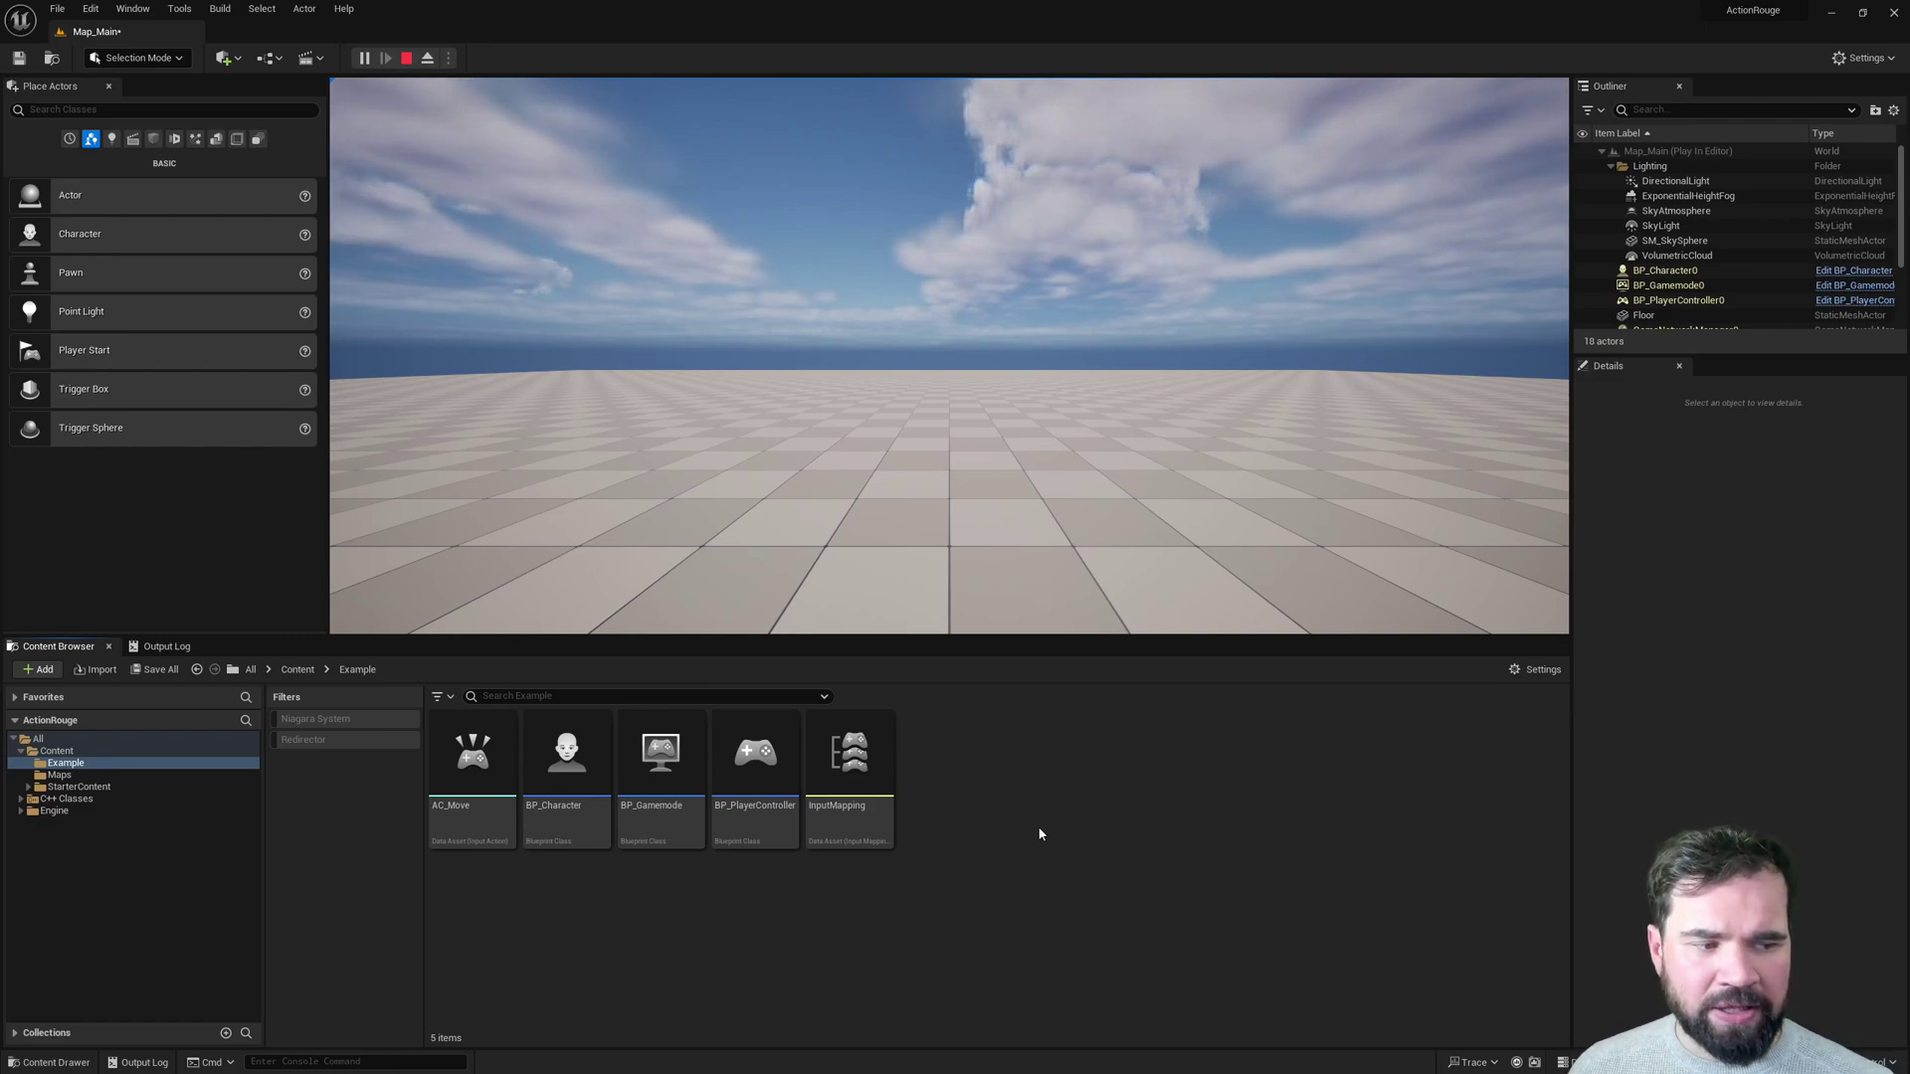
Open BP_PlayerController in a maximized editor and delete the Event Tick node from its Event Graph.
left_click(763, 748)
double_click(763, 748)
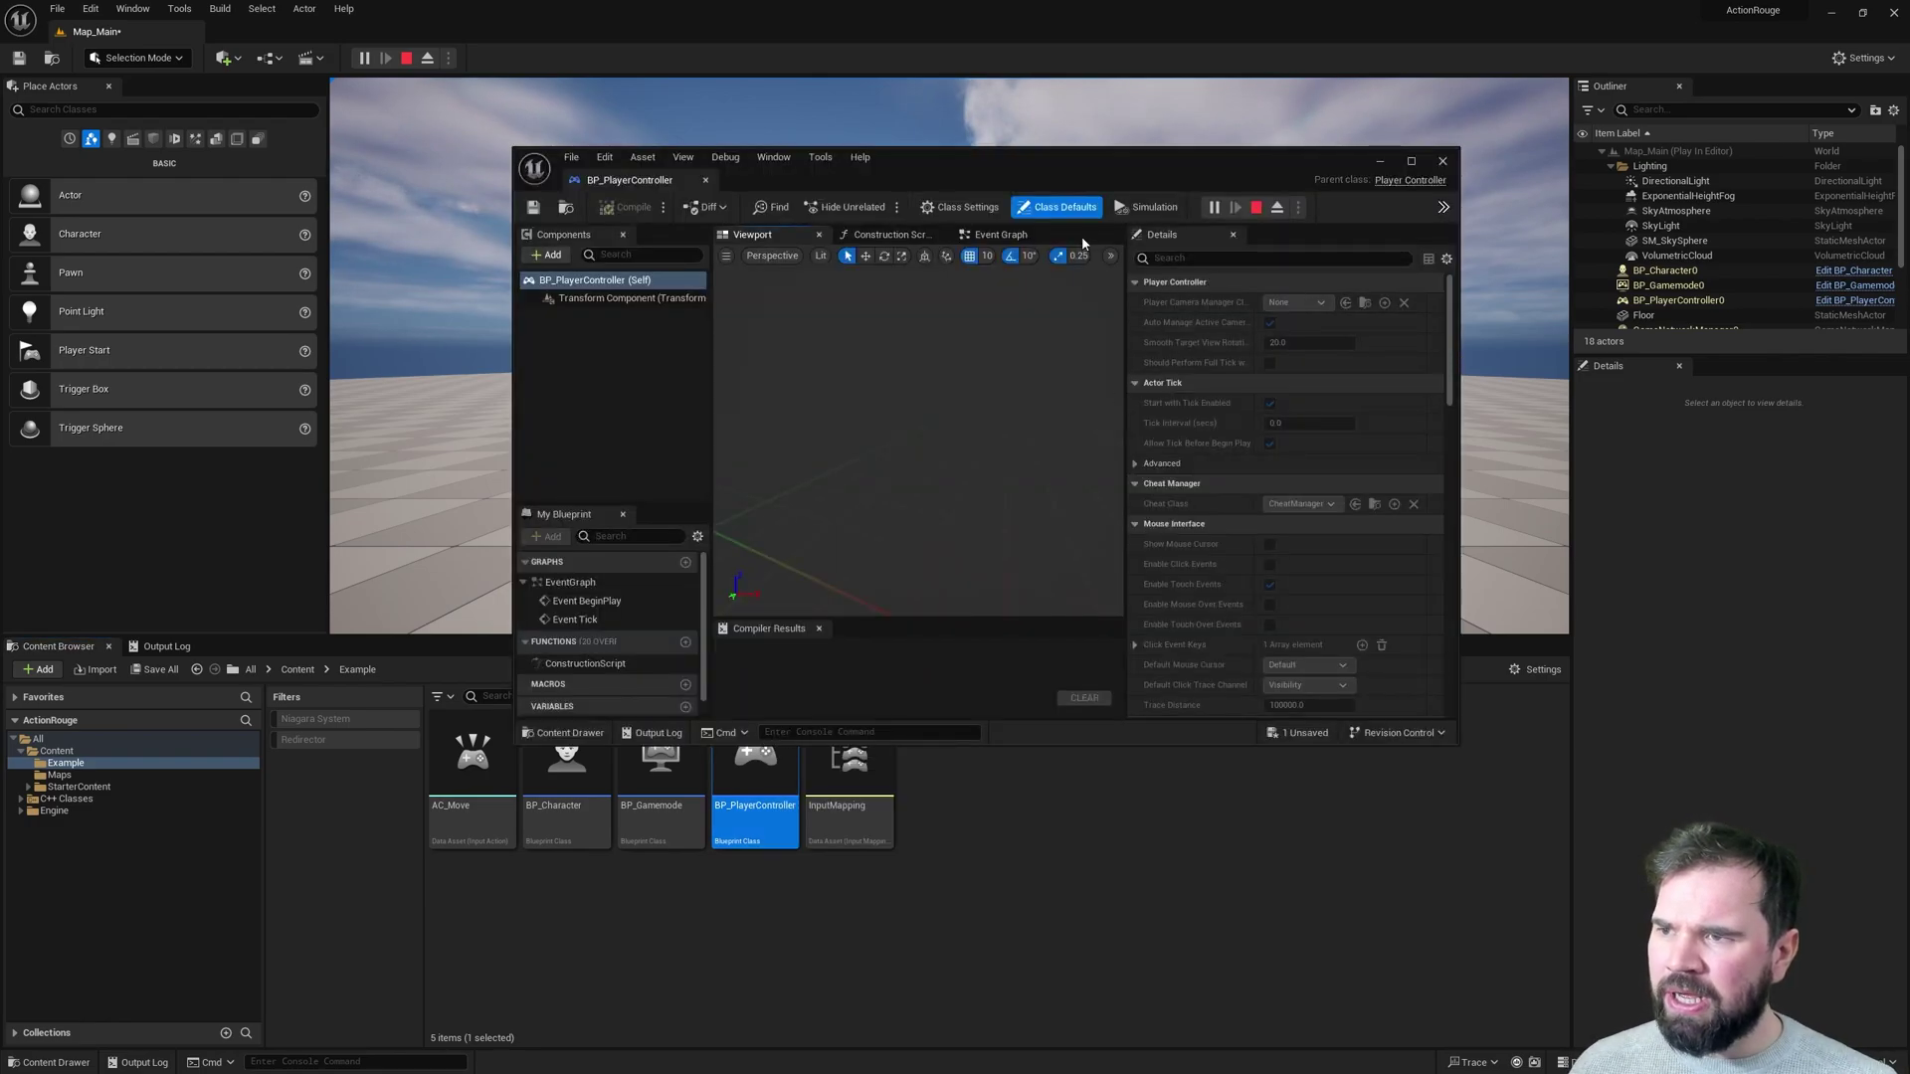
double_click(1144, 155)
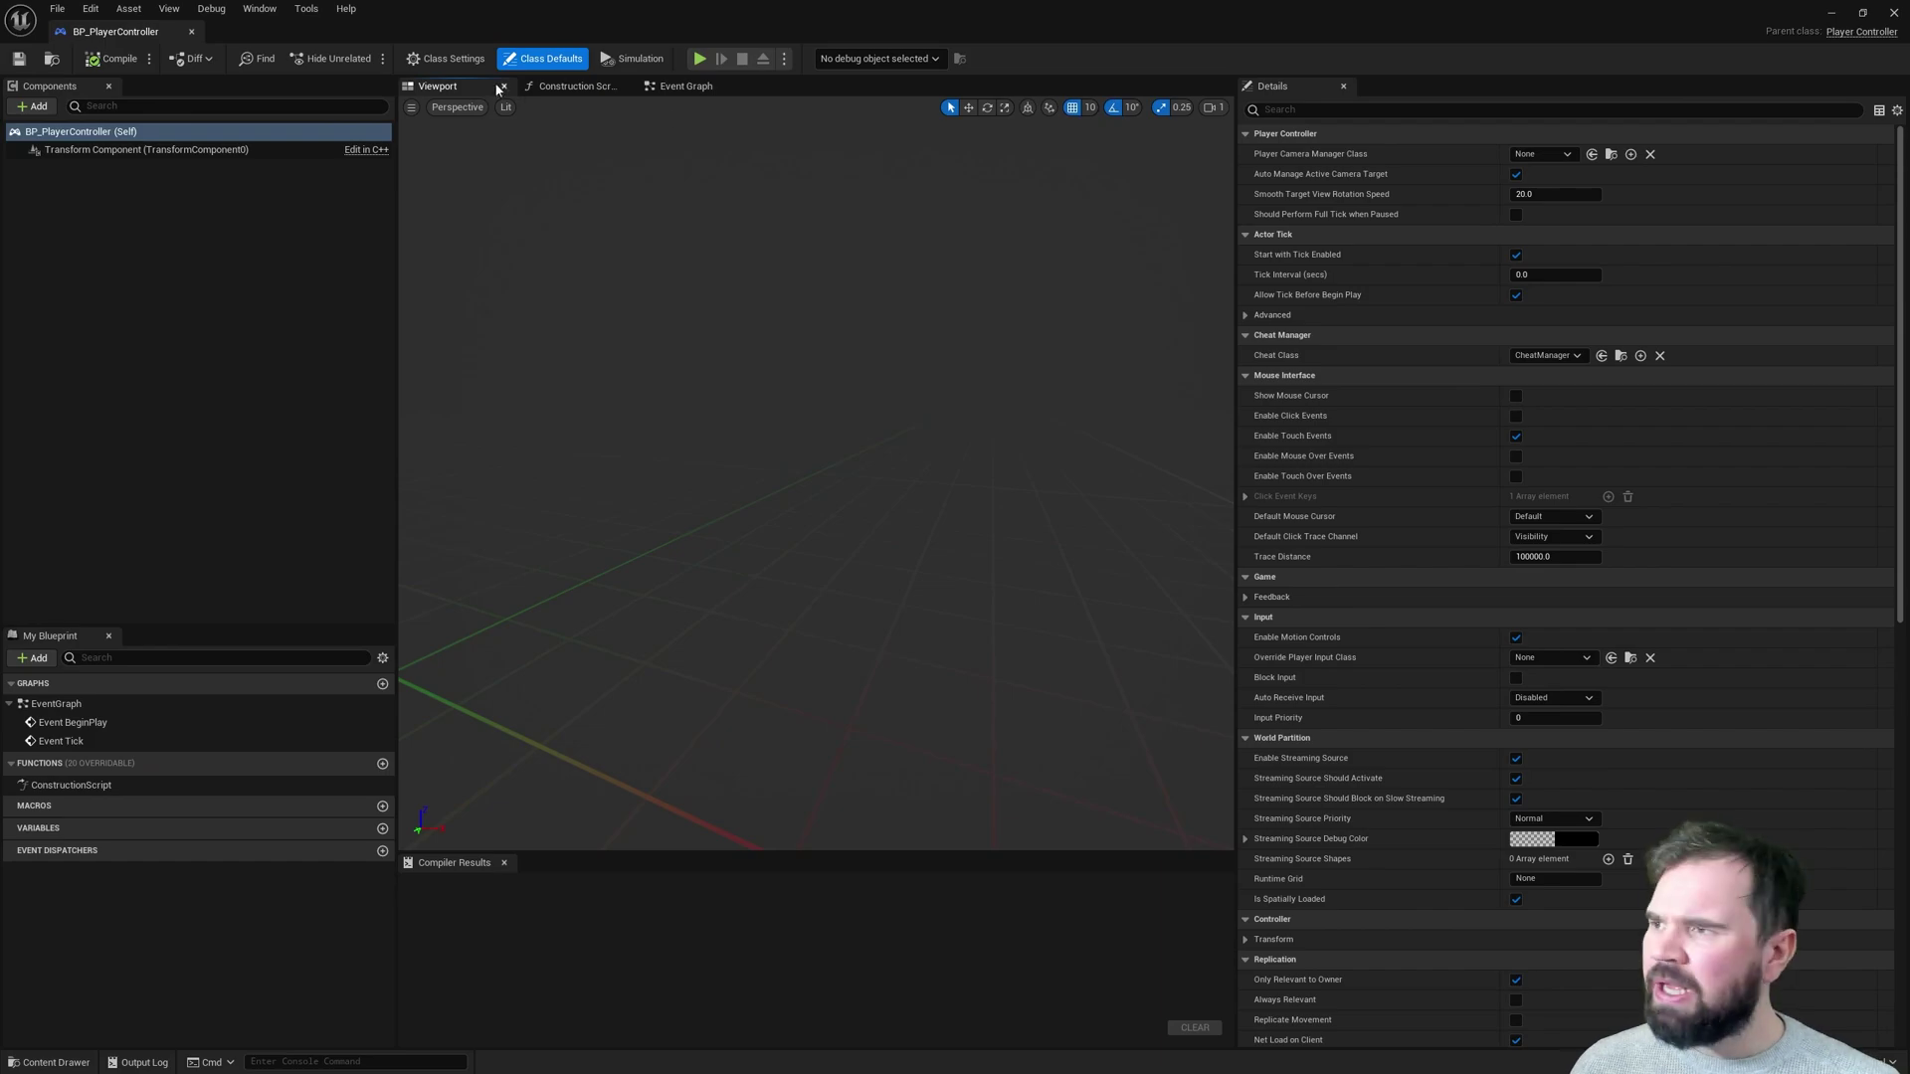
left_click(686, 86)
left_click(861, 561)
key("Delete")
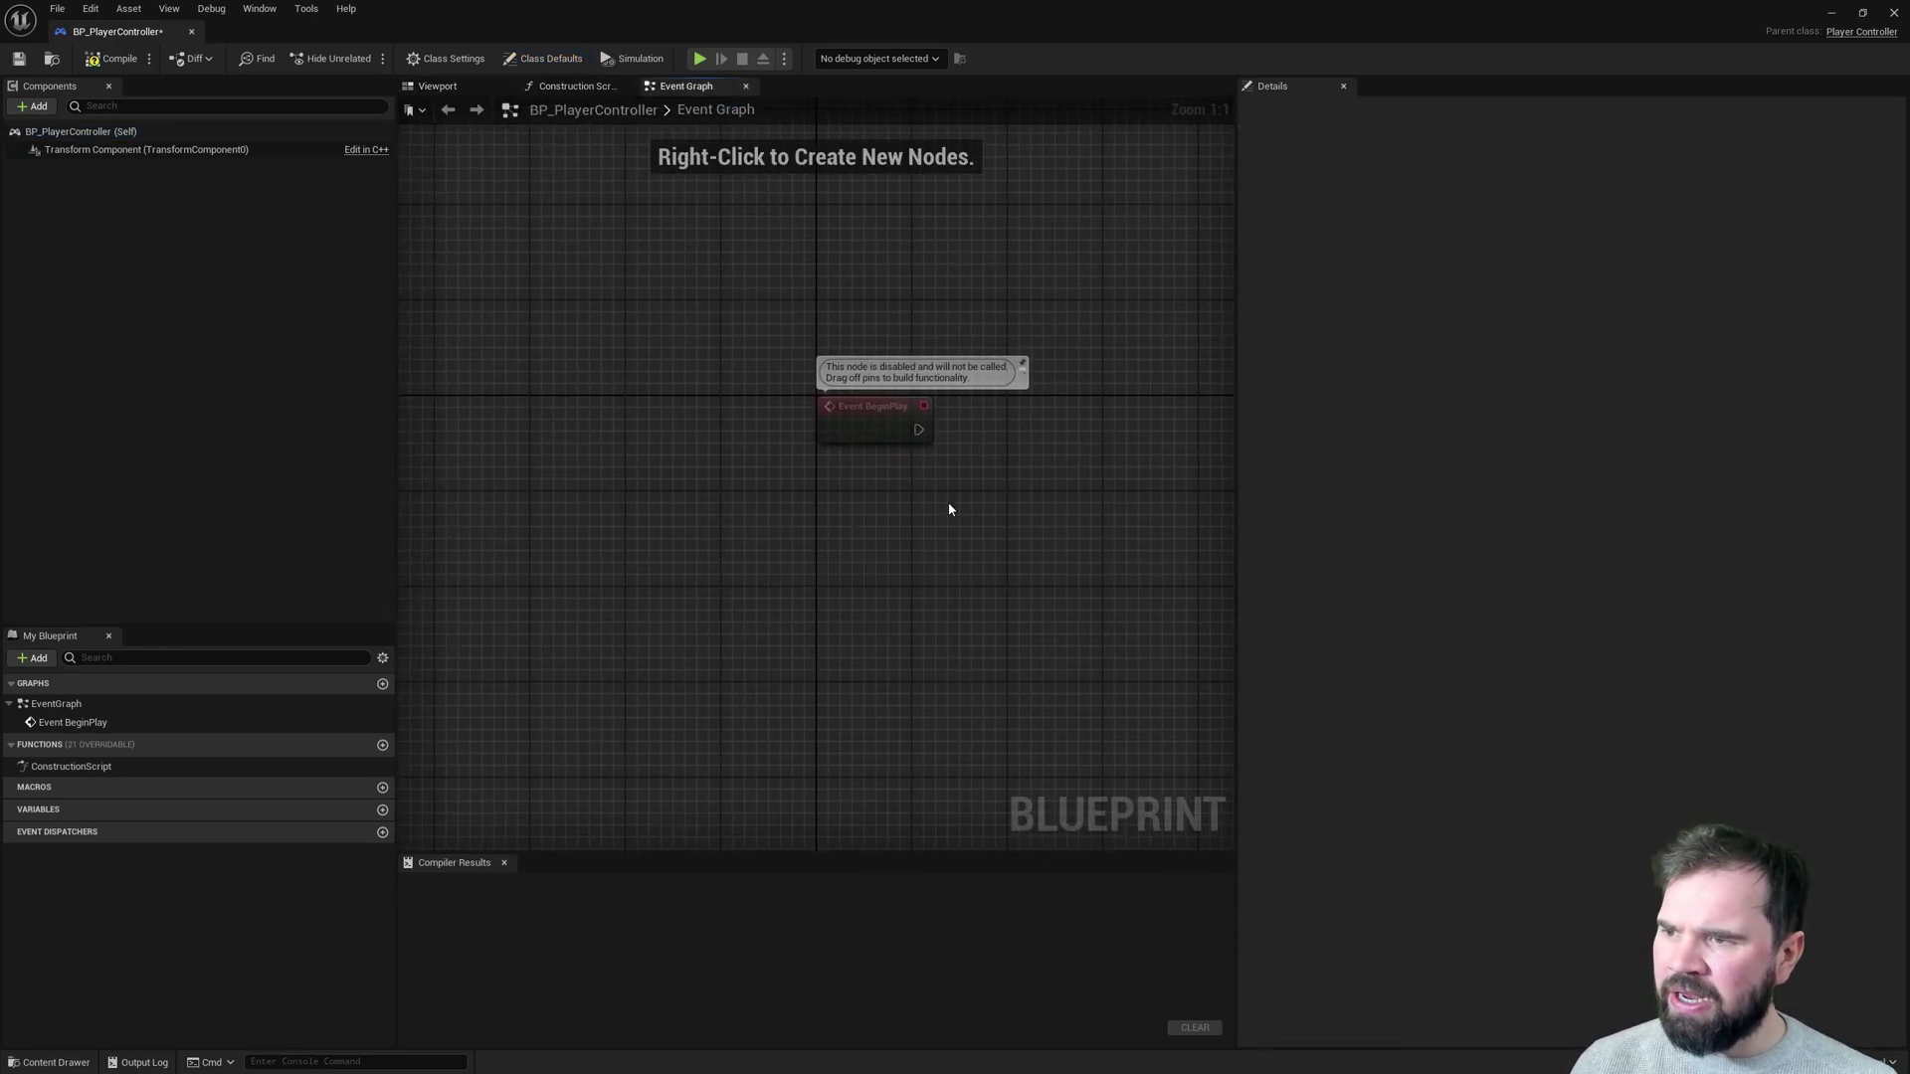
Add an Enhanced Input Local Player Subsystem node below Event BeginPlay and compile the blueprint.
right_click_drag(993, 434, 946, 405)
right_click(862, 448)
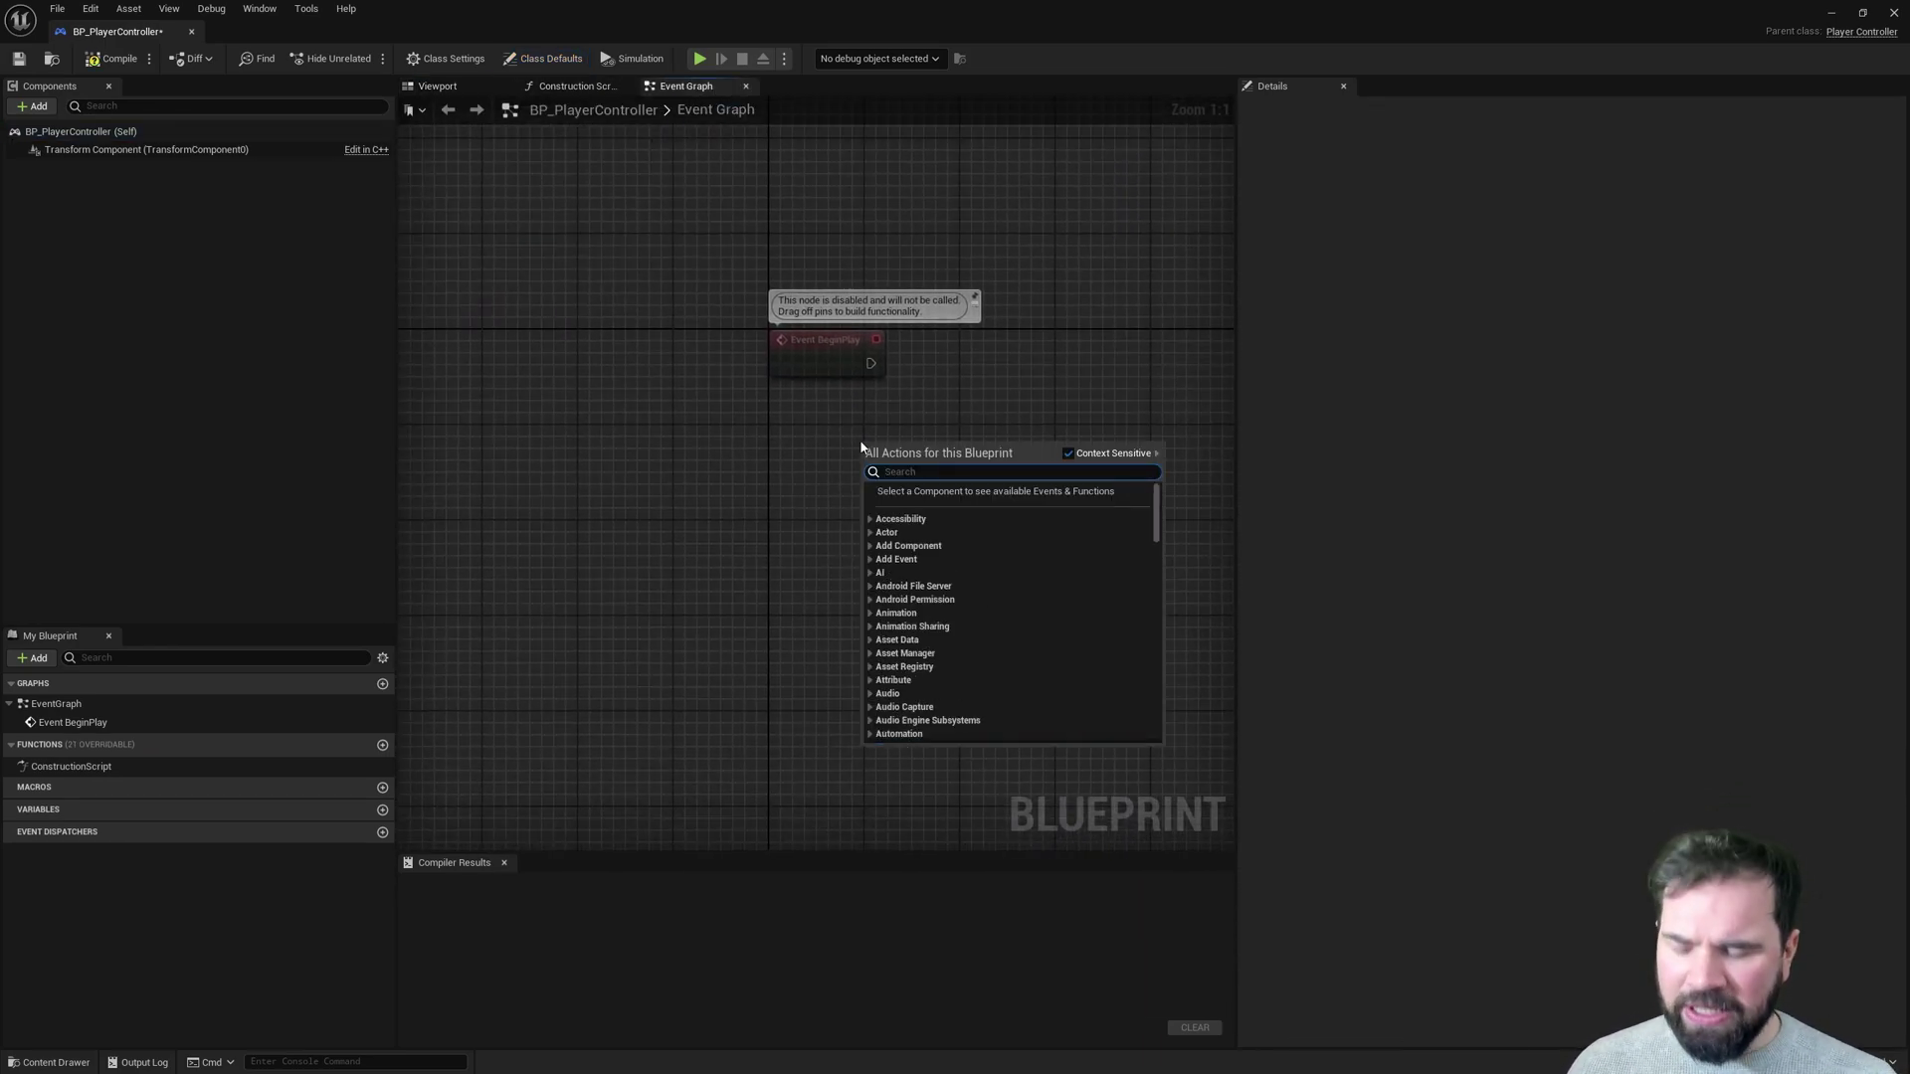
type("local")
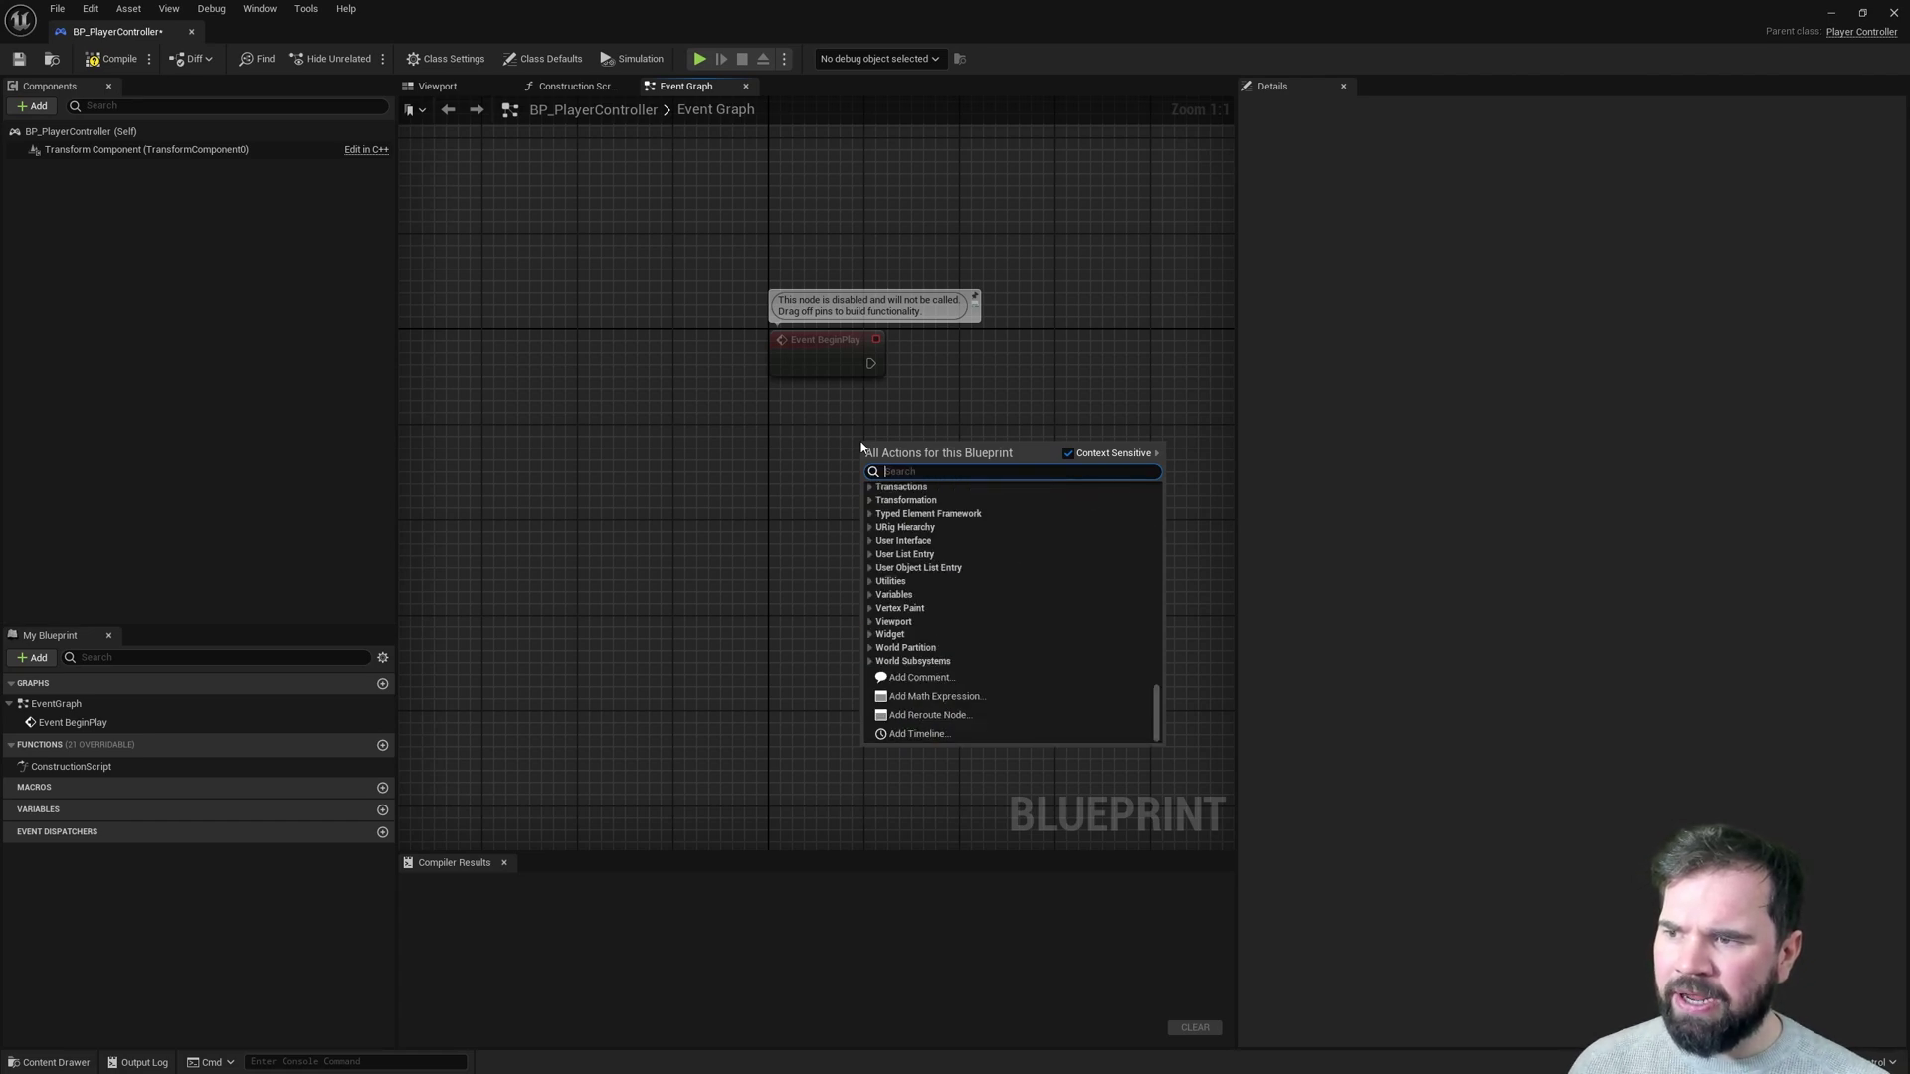
type(" player ip")
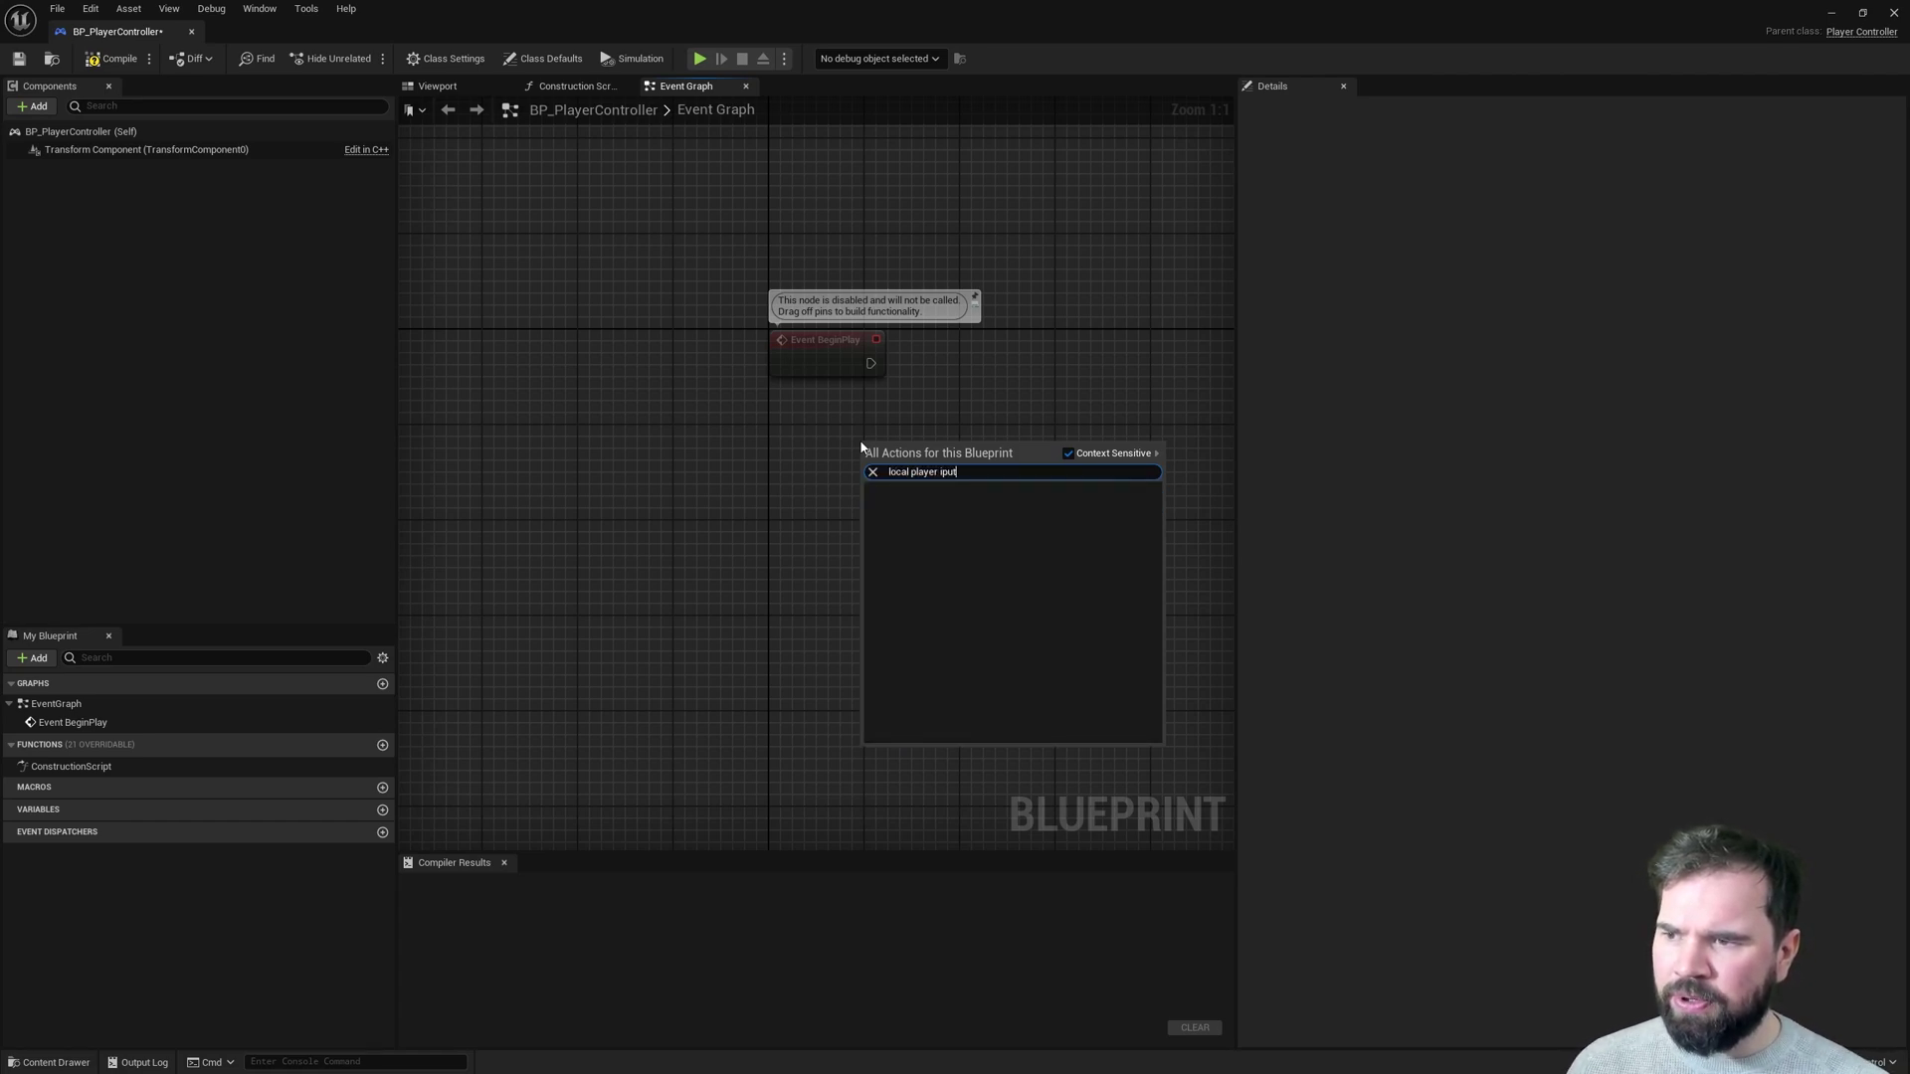
key("BackSpace")
type("nput")
key("Return")
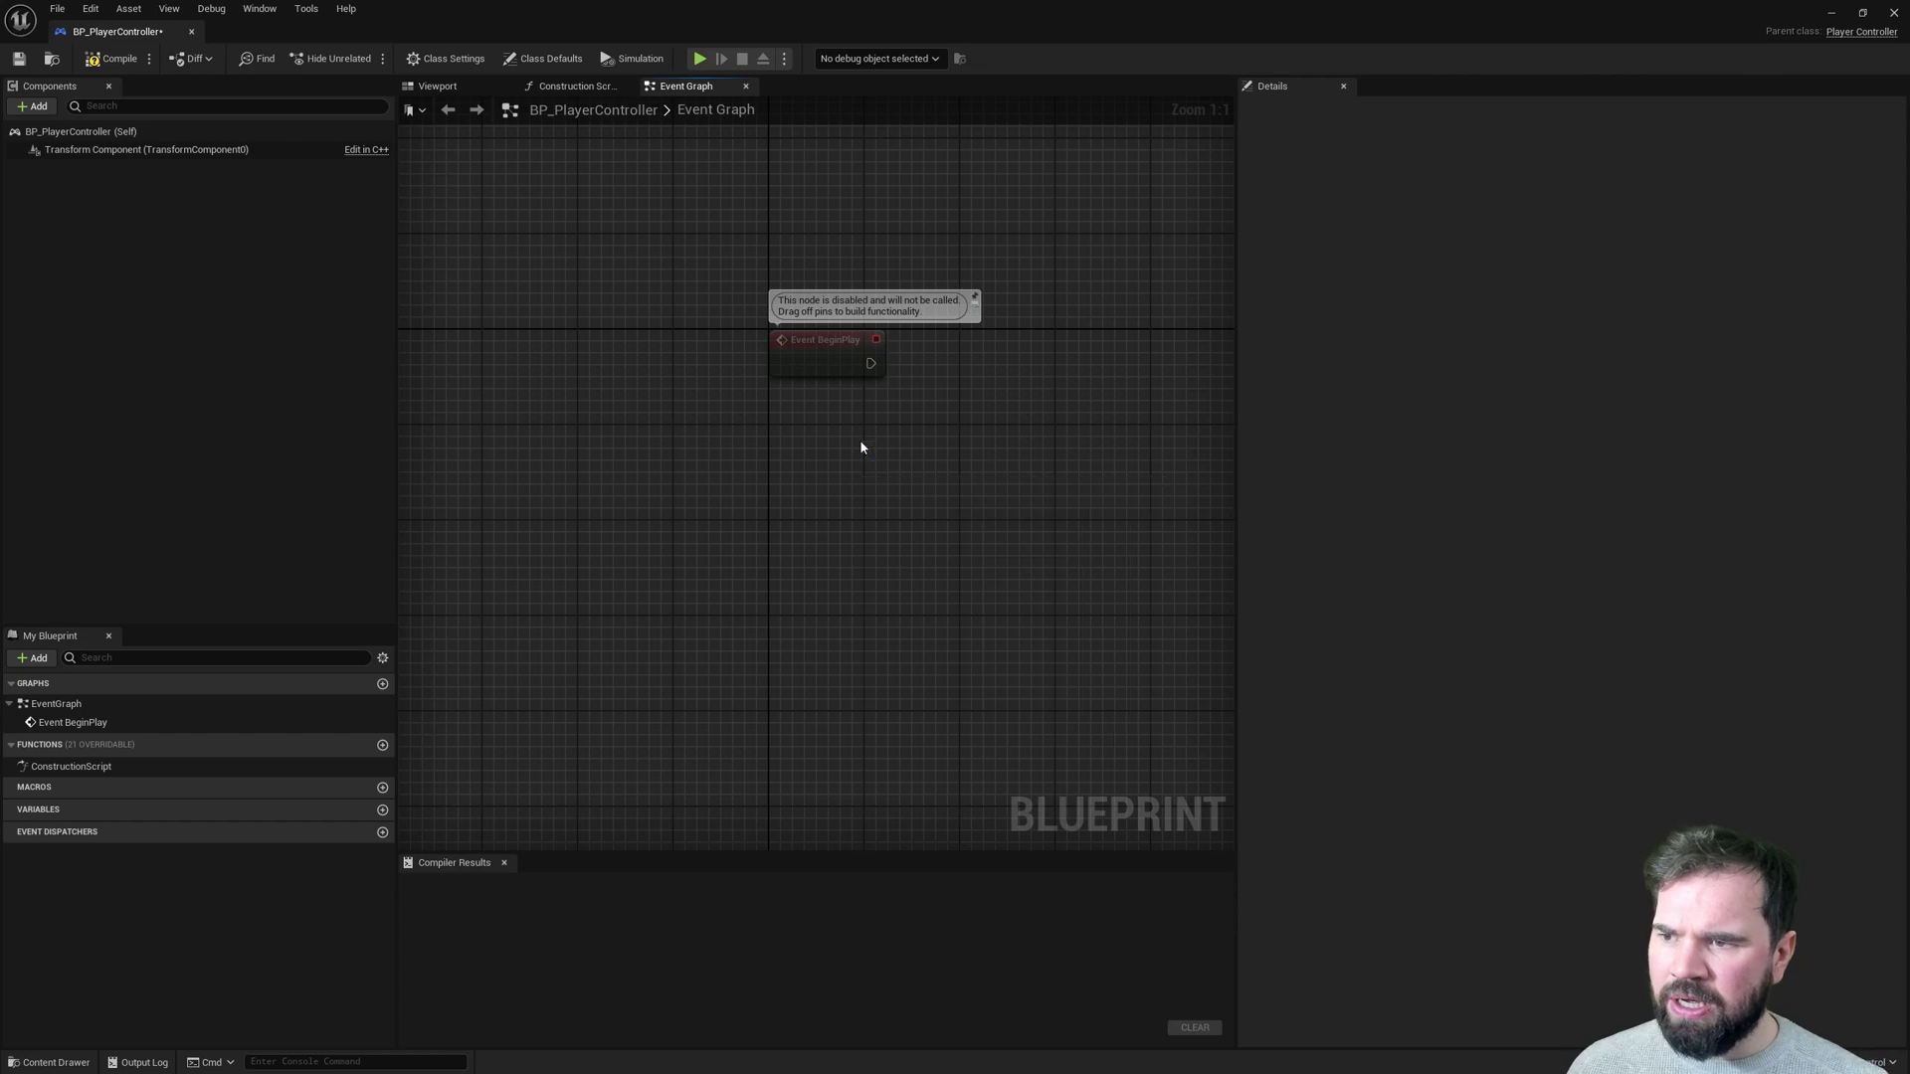
right_click_drag(1037, 443, 965, 464)
left_click_drag(869, 494, 787, 494)
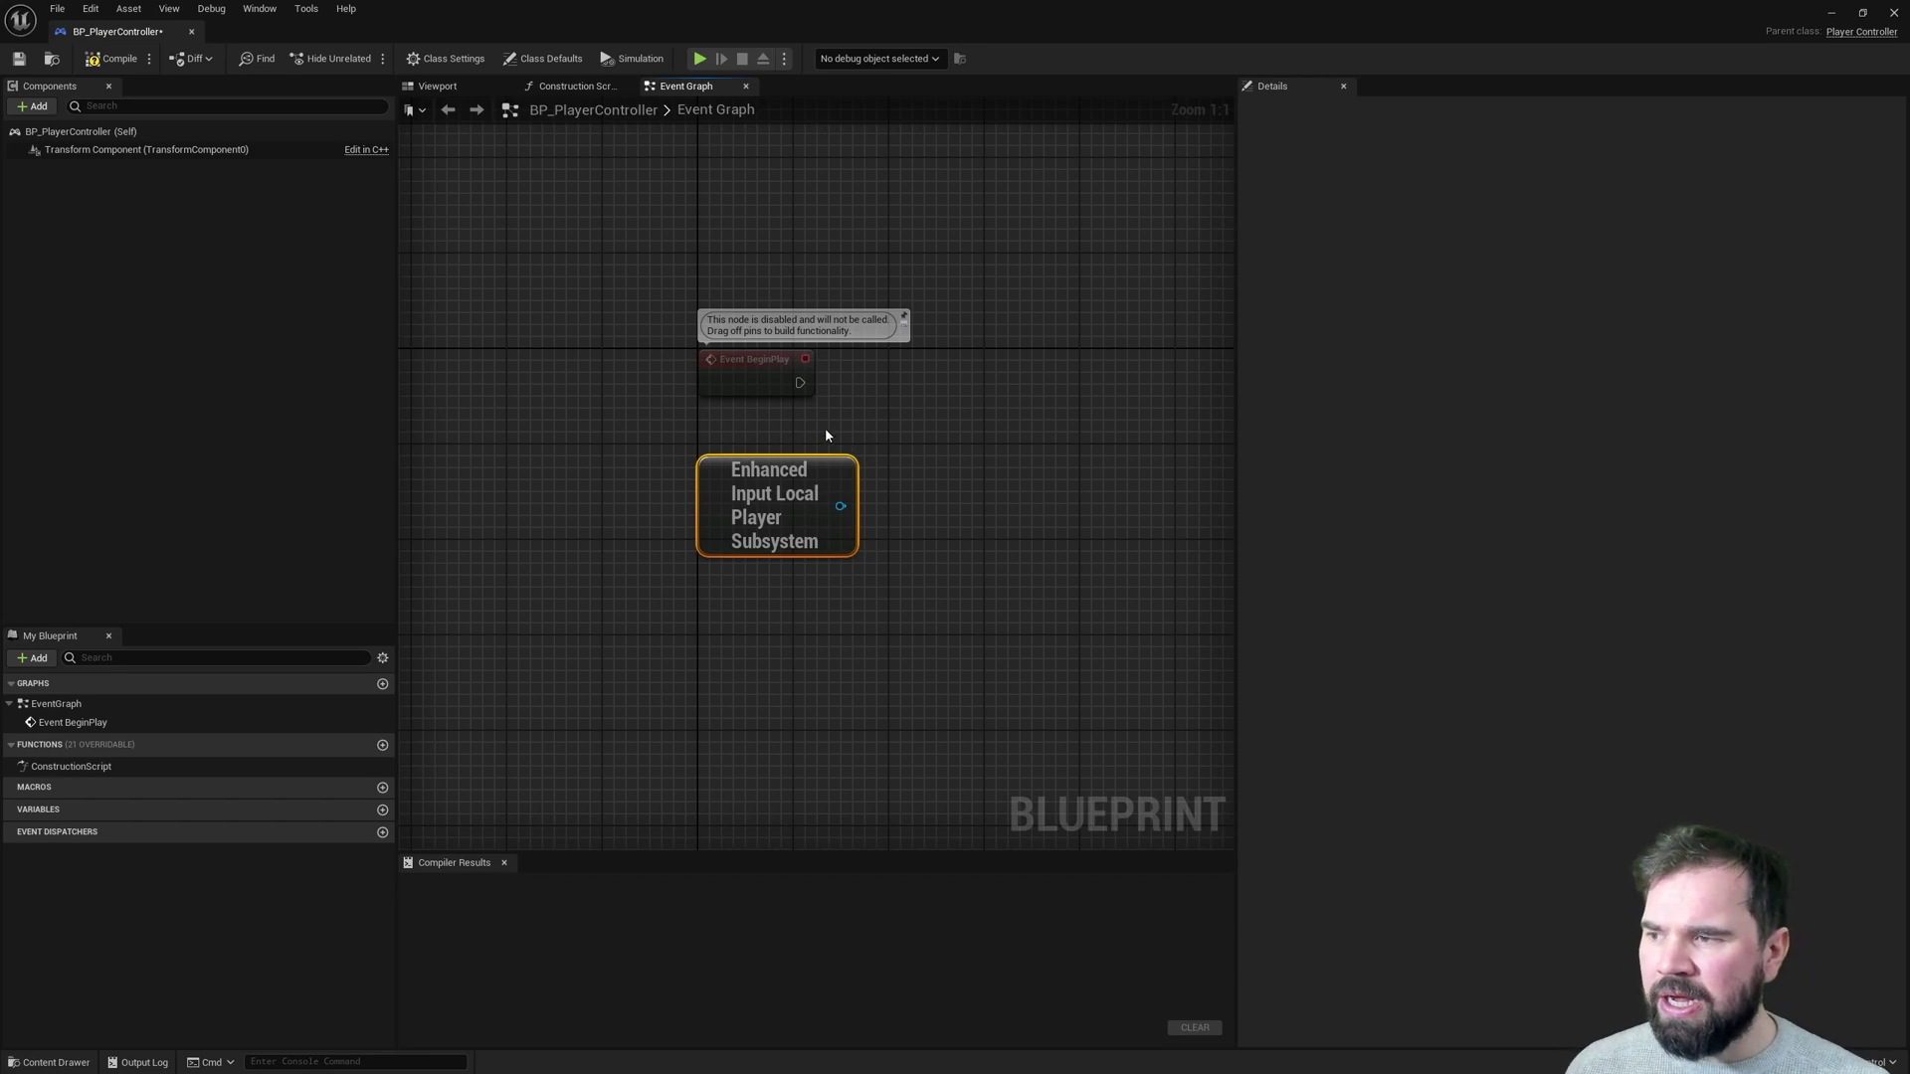
left_click(133, 66)
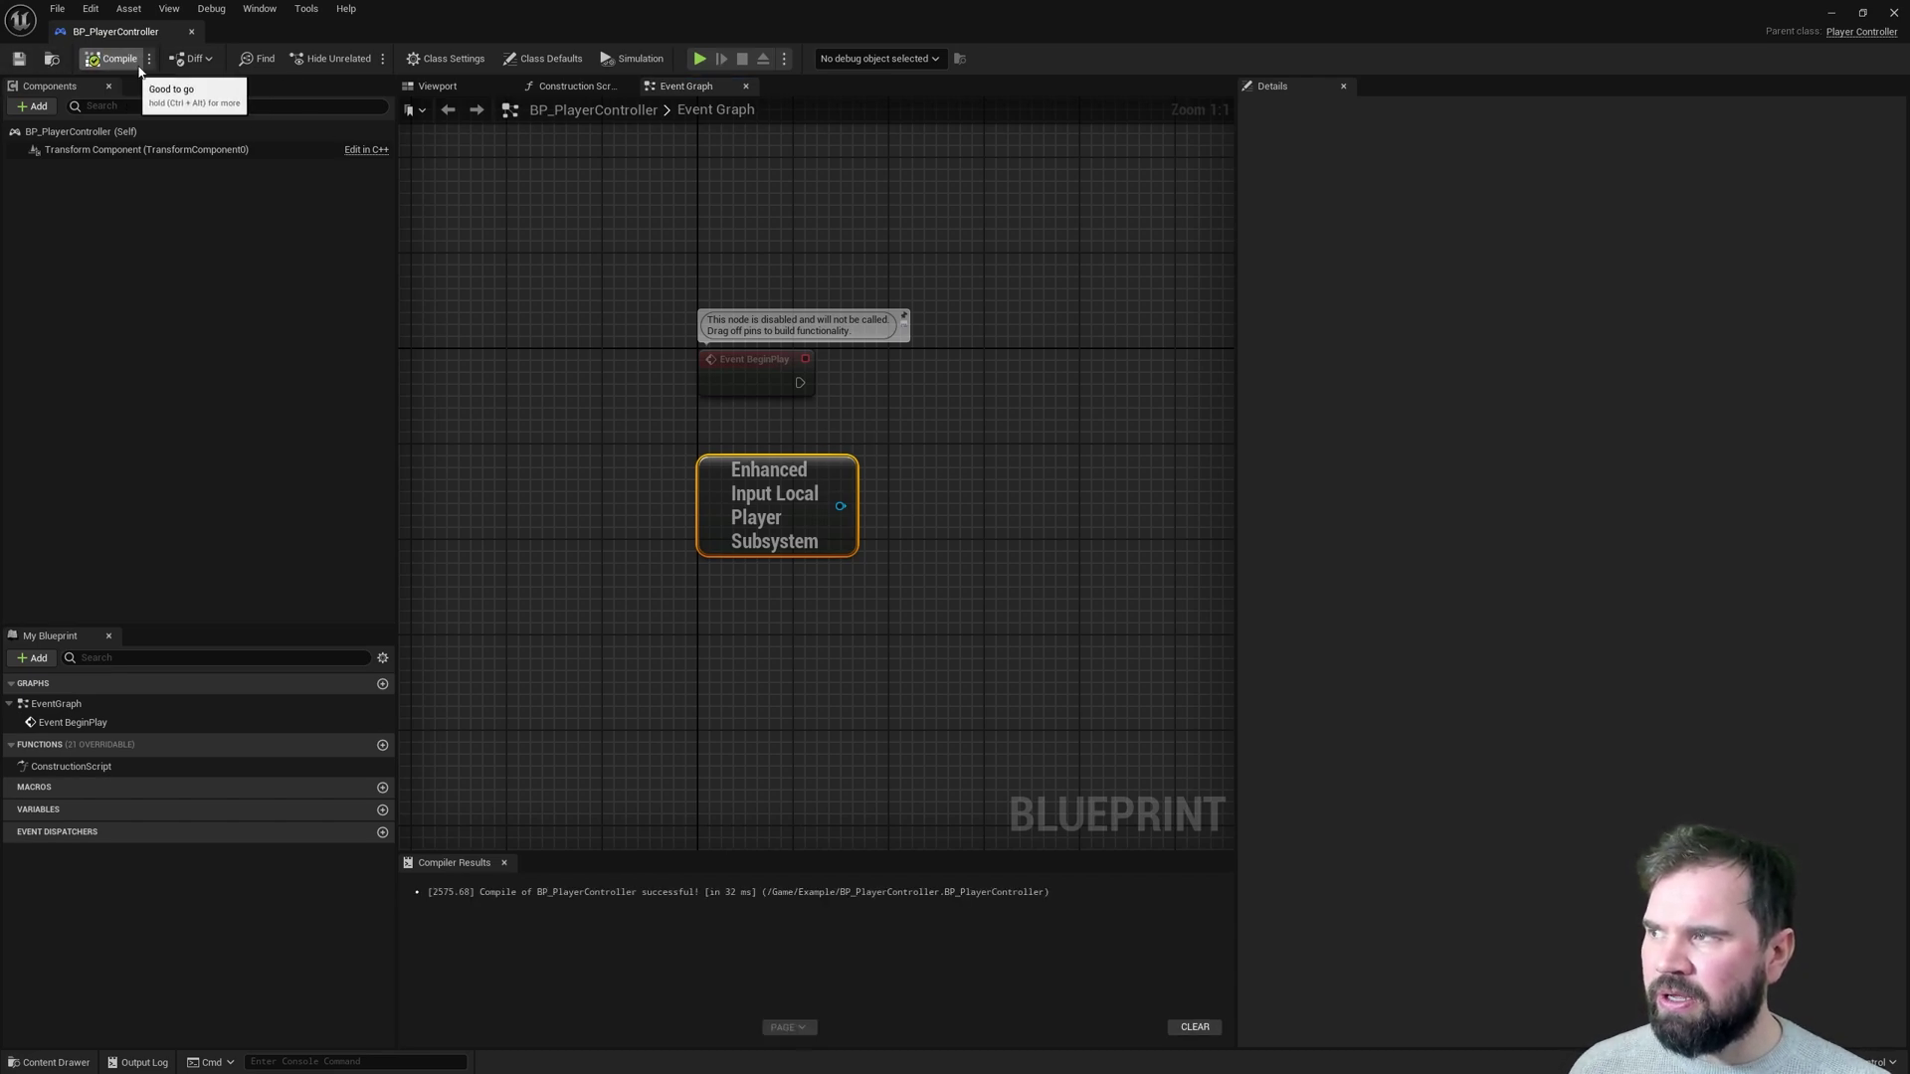
left_click(1088, 538)
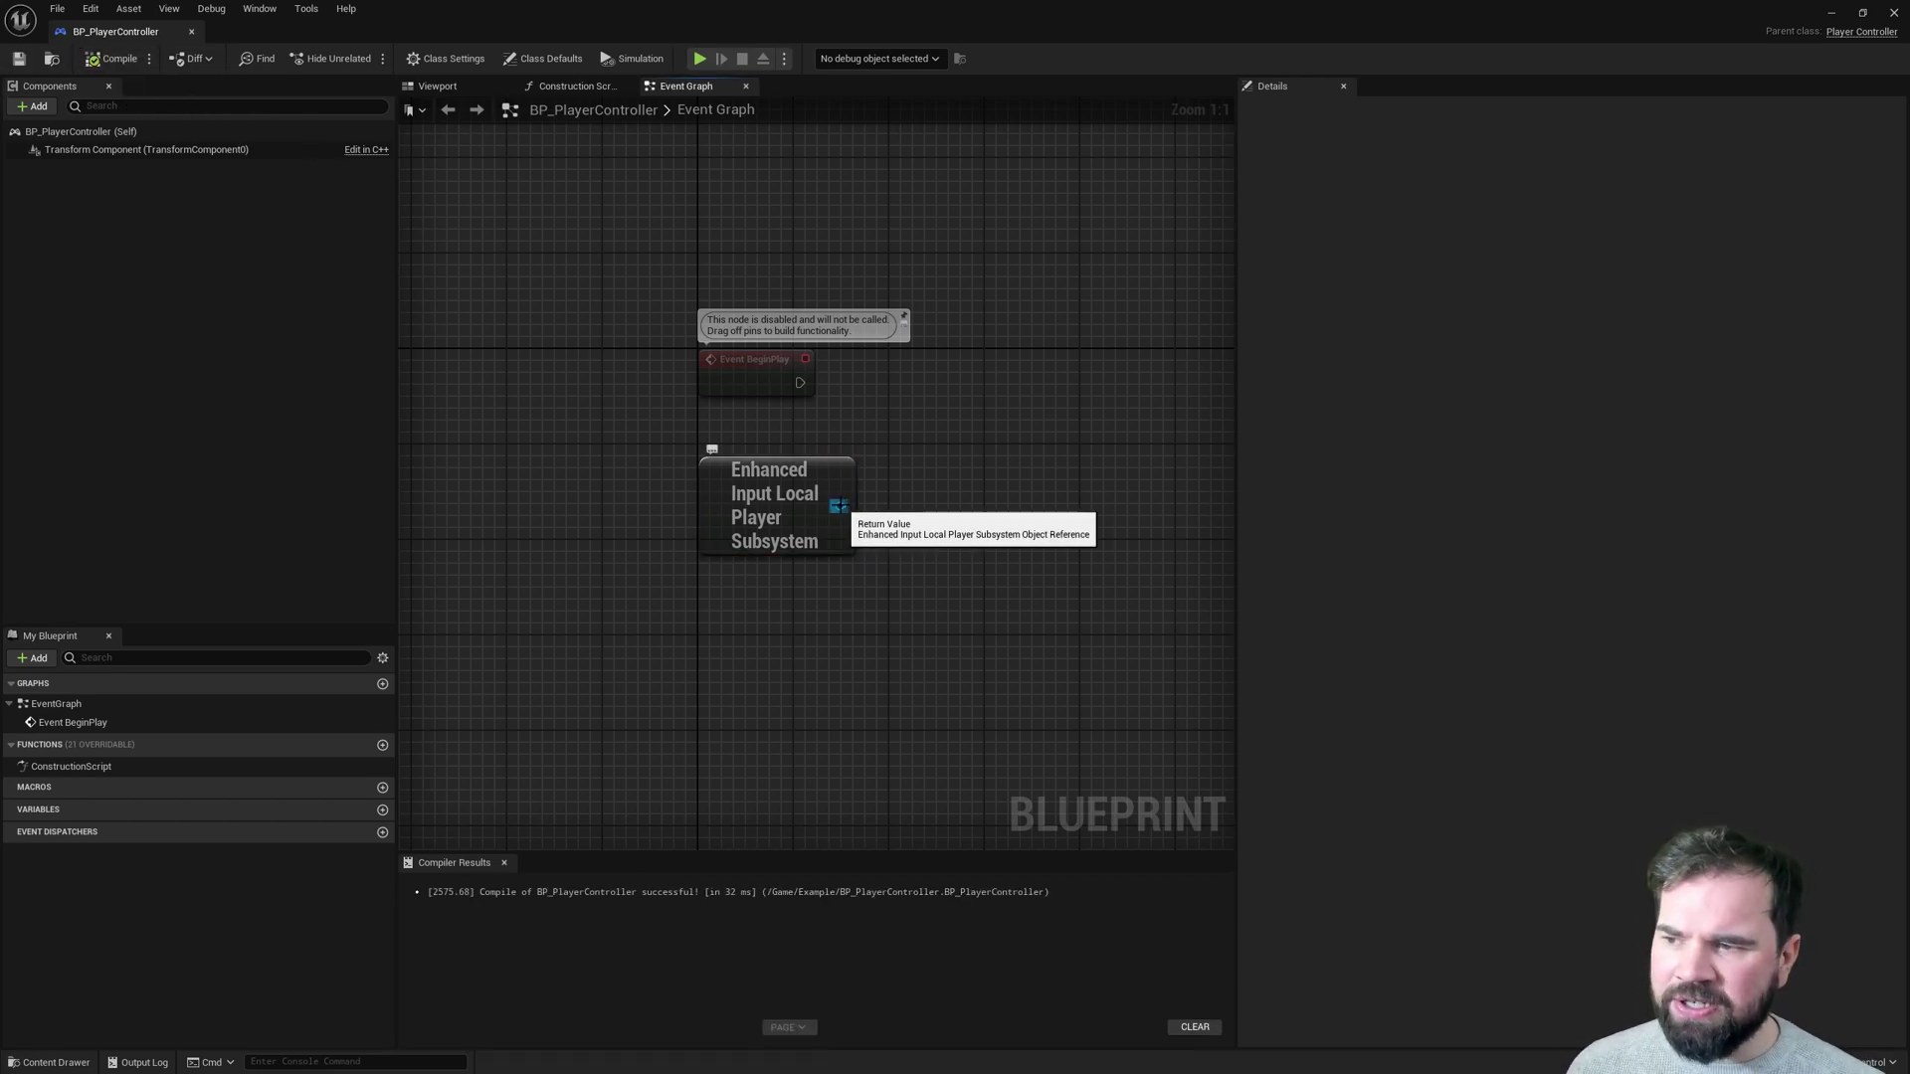
Add an Add Mapping Context node targeting the Enhanced Input Local Player Subsystem and run it from Event BeginPlay.
left_click_drag(839, 507, 933, 439)
type("register")
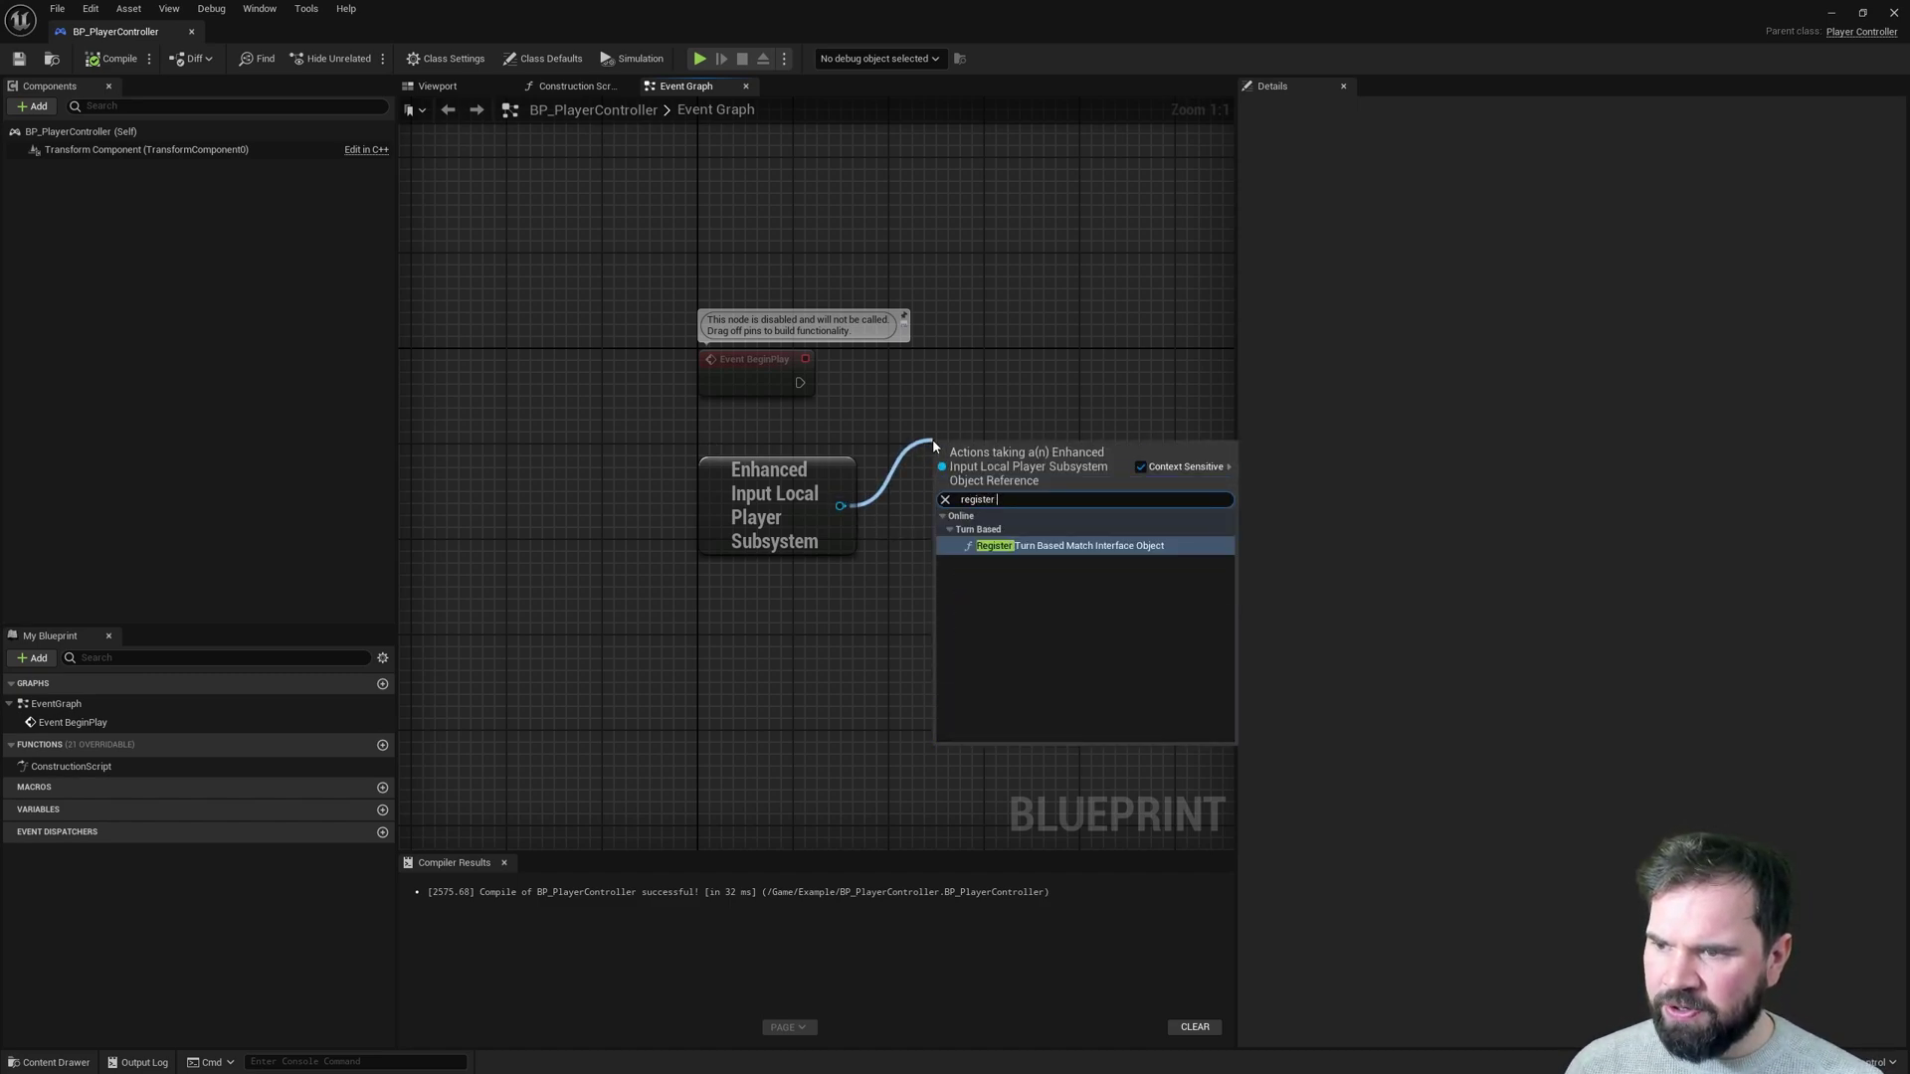
key("ctrl+a")
type("input")
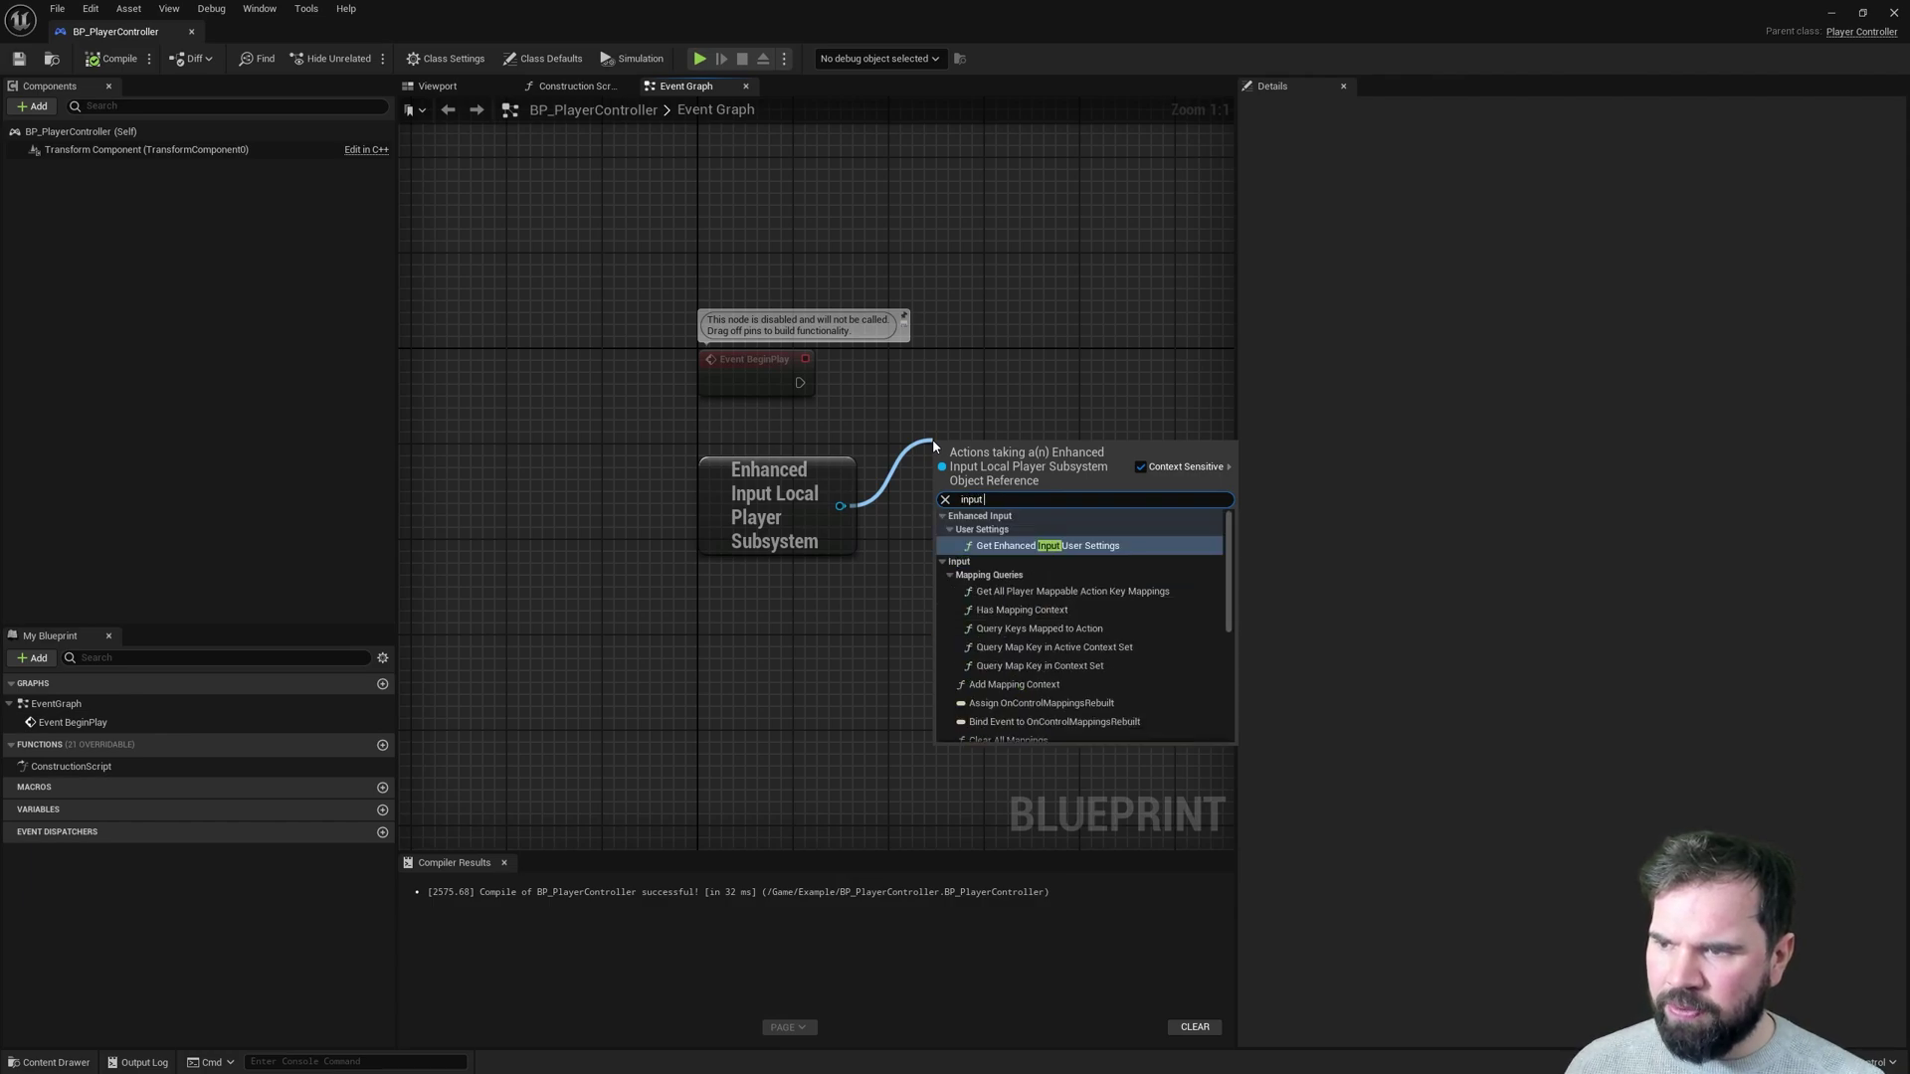
key("ctrl+a")
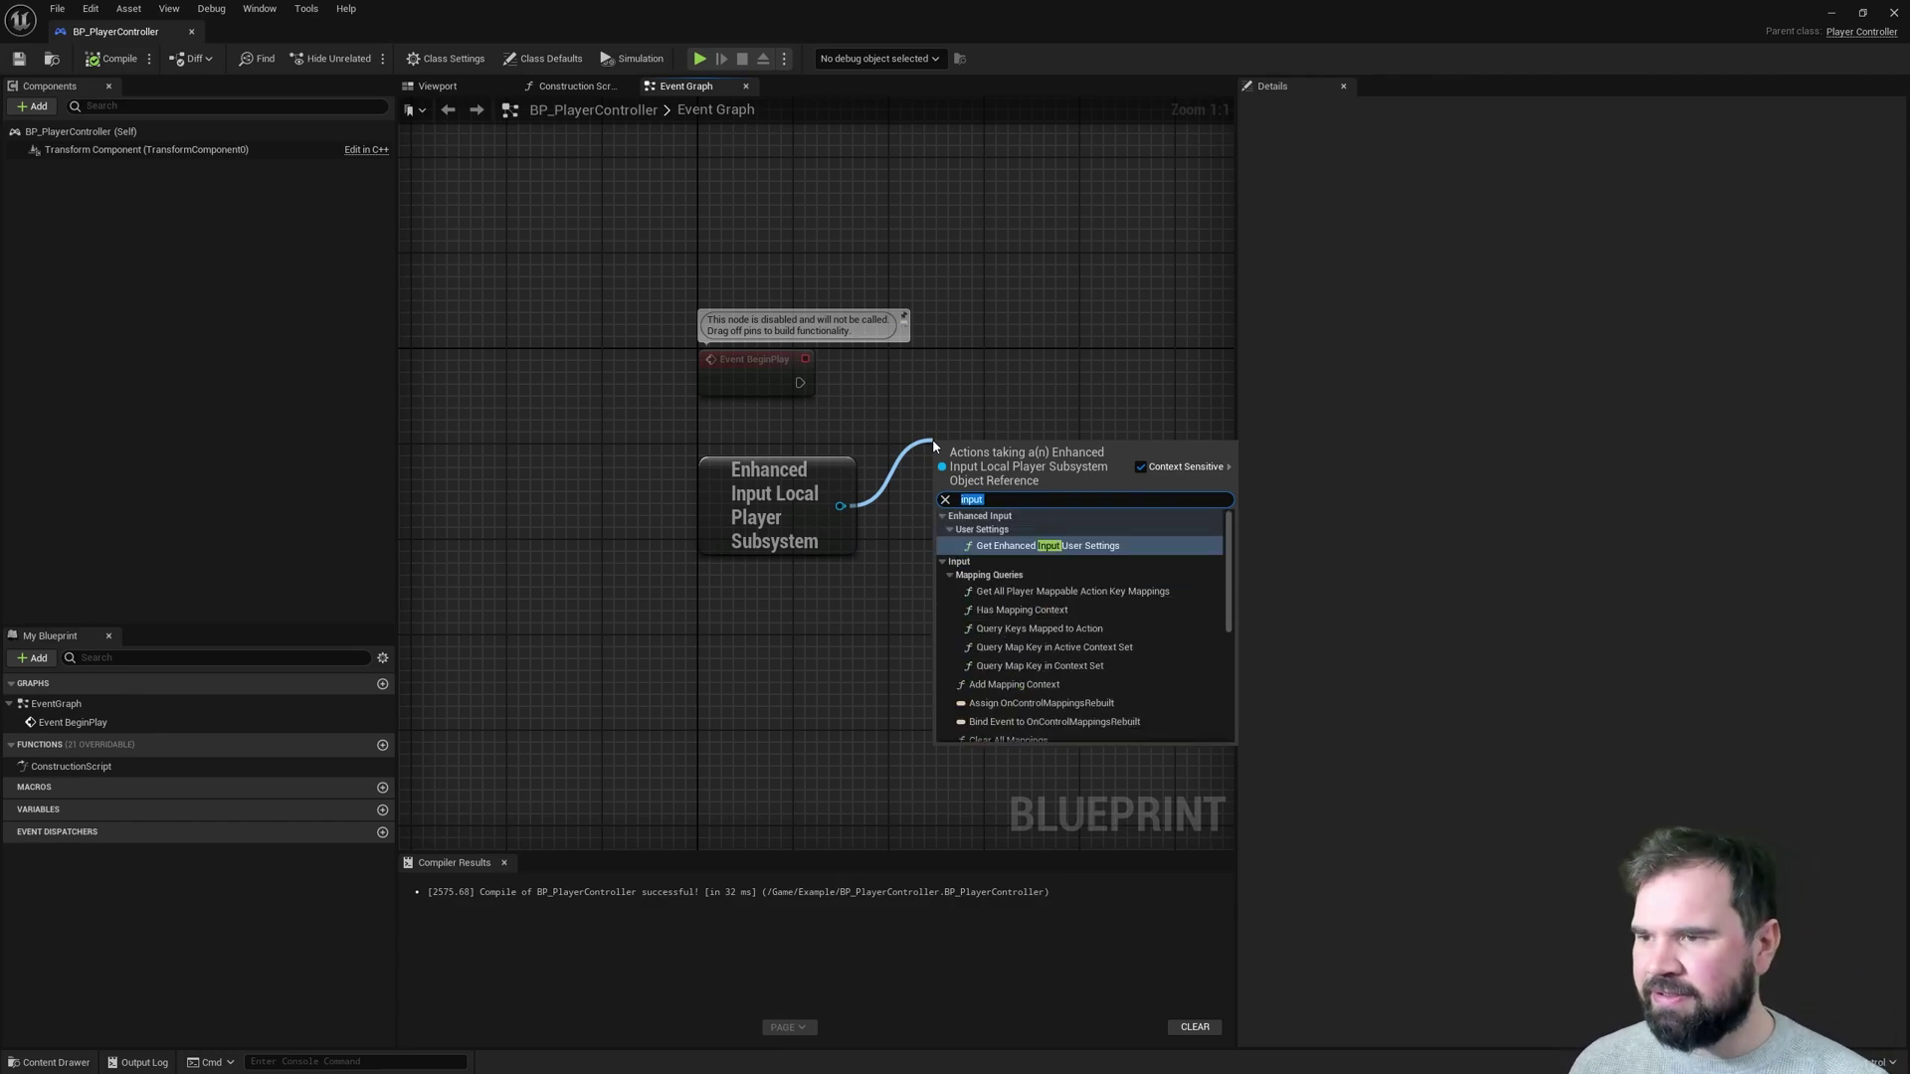
key("BackSpace")
type("add in")
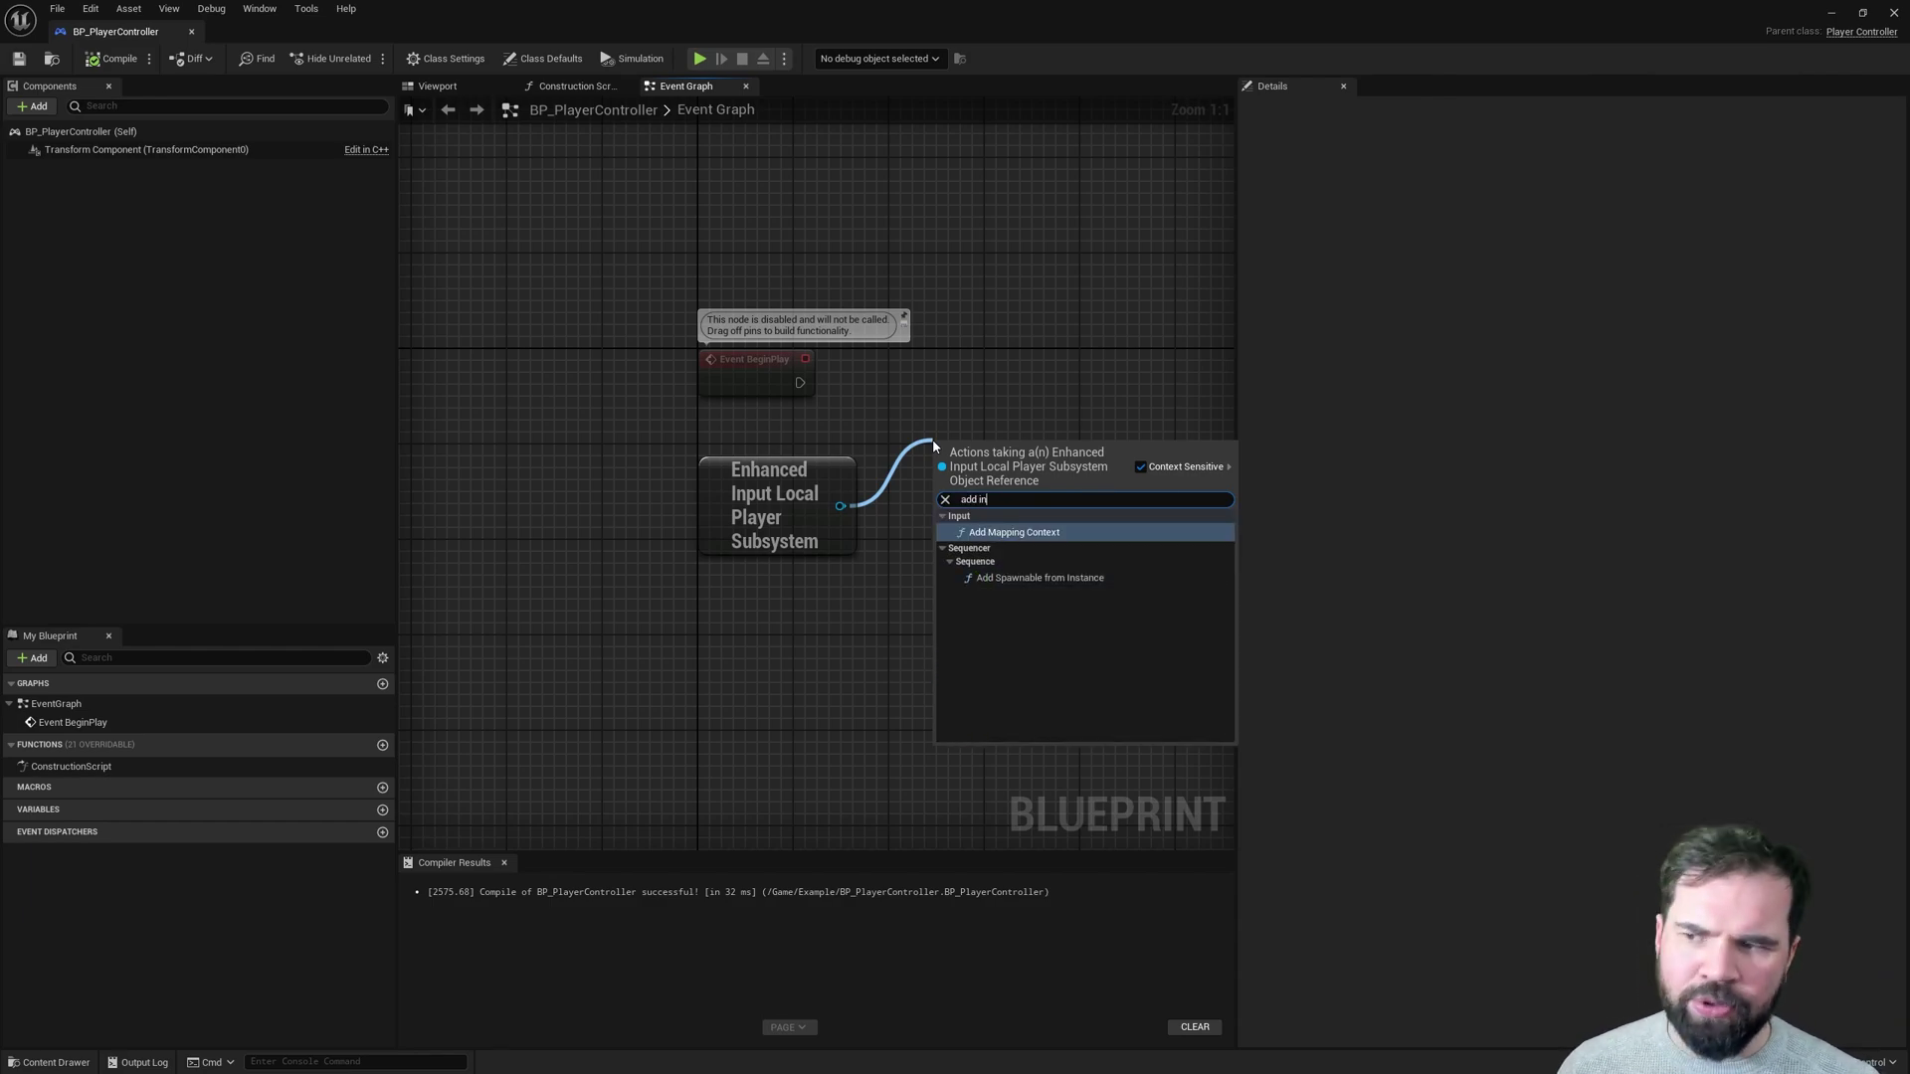
key("Return")
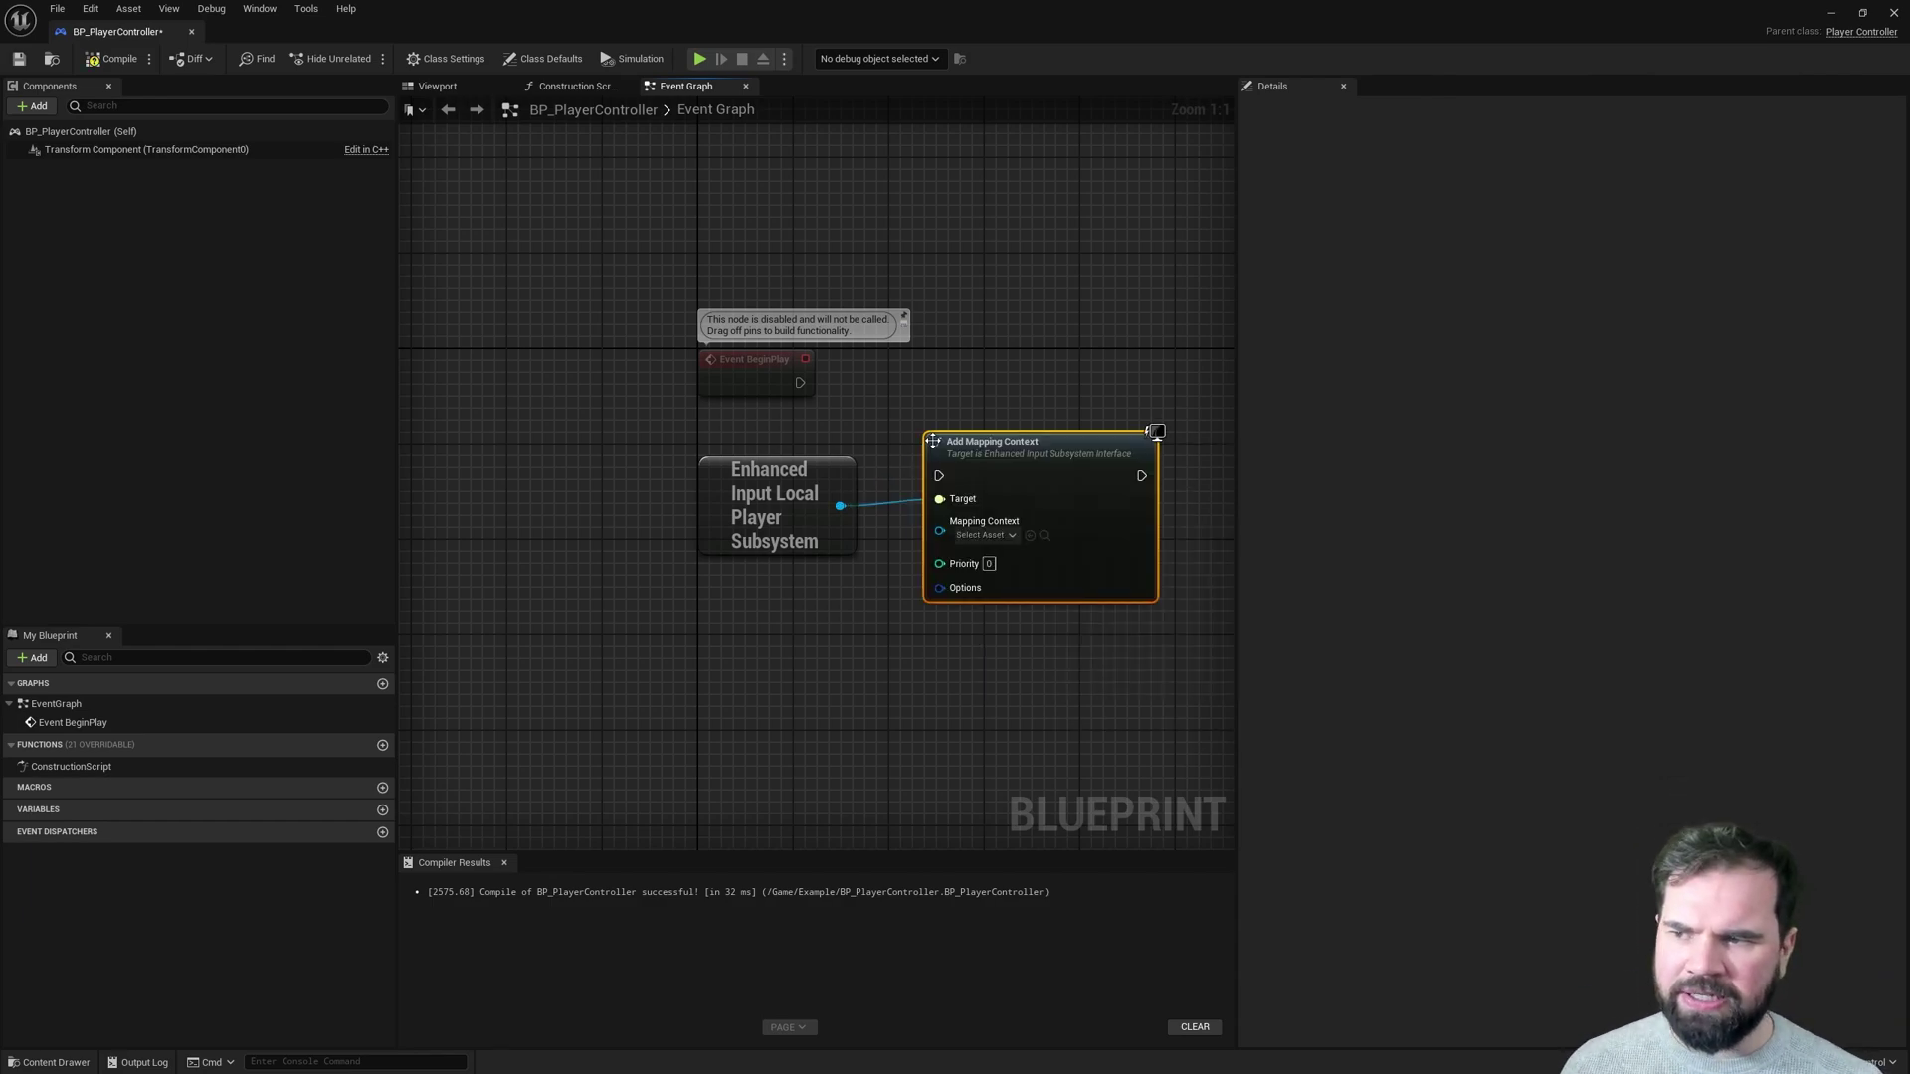
left_click_drag(1075, 442, 1082, 365)
left_click_drag(800, 382, 1037, 360)
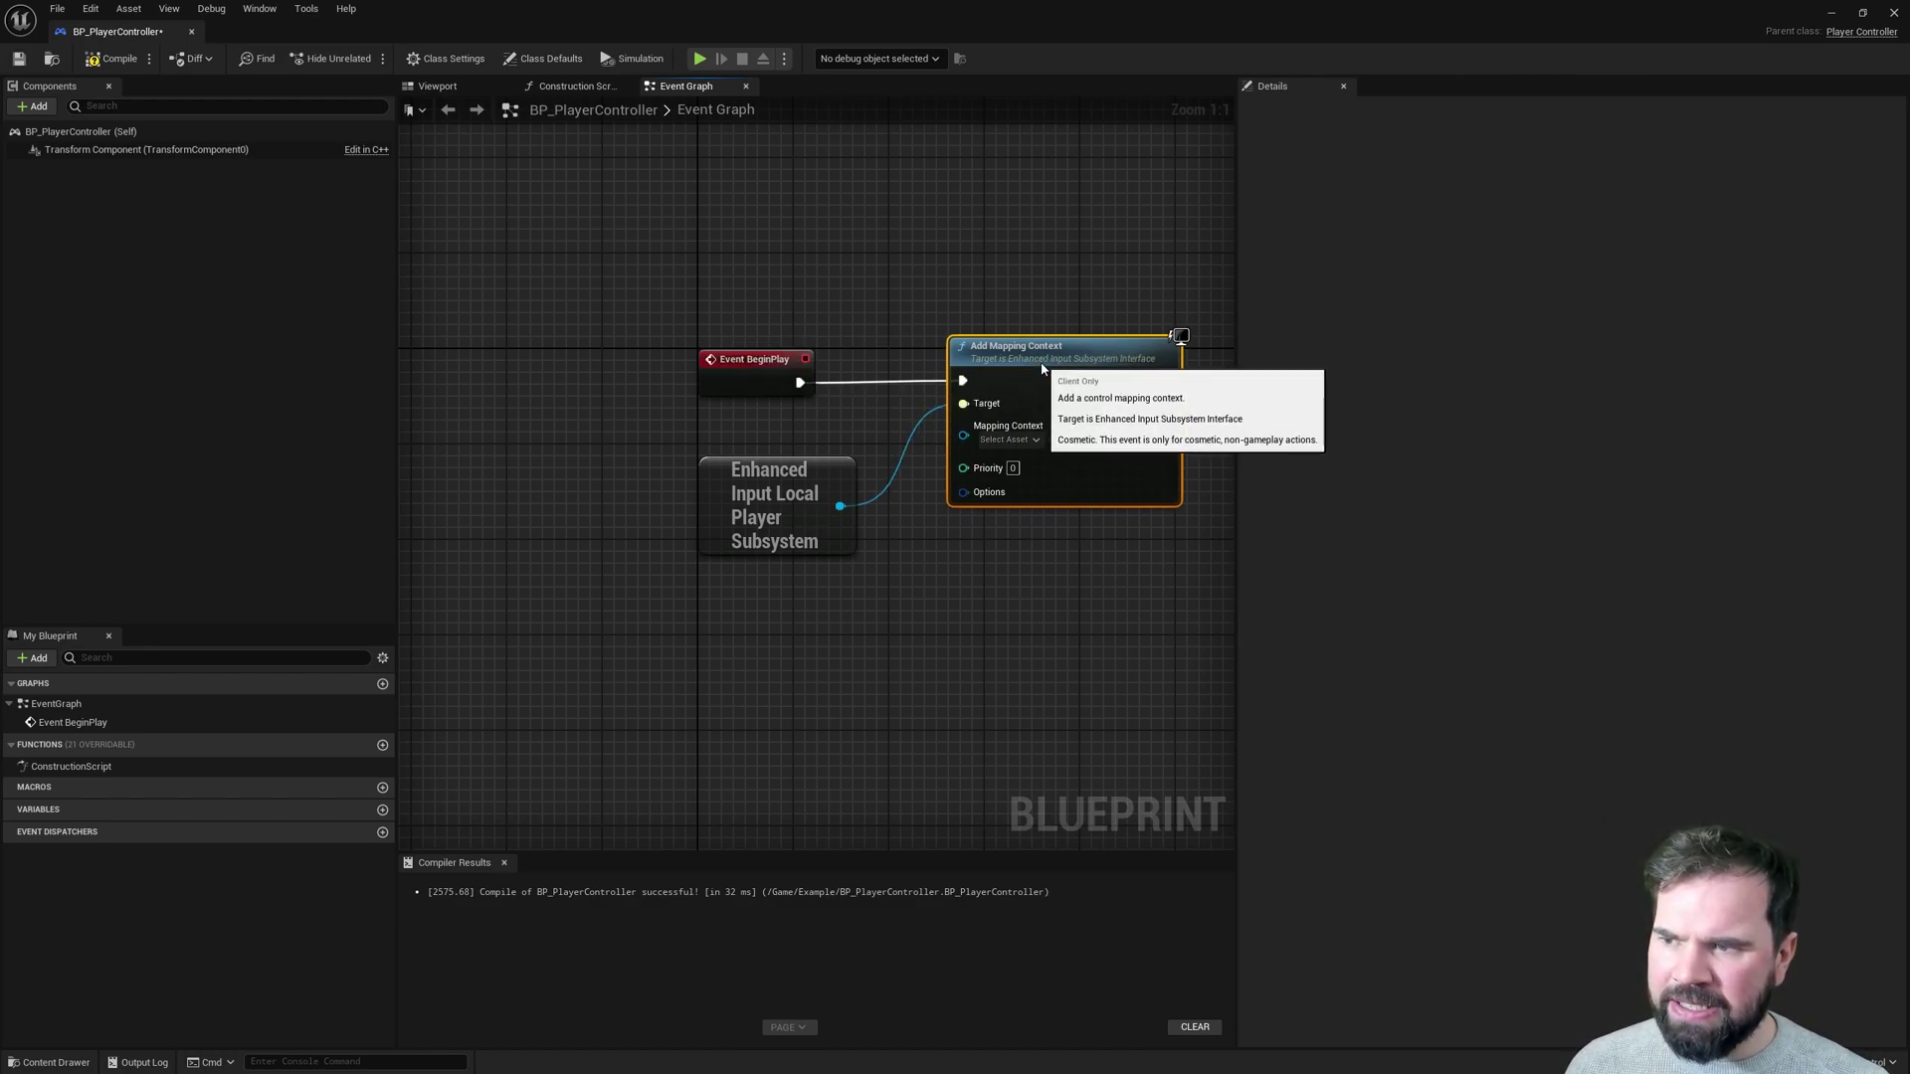
Set the Add Mapping Context node's mapping context to InputMapping, and compile and save BP_PlayerController.
left_click(1007, 438)
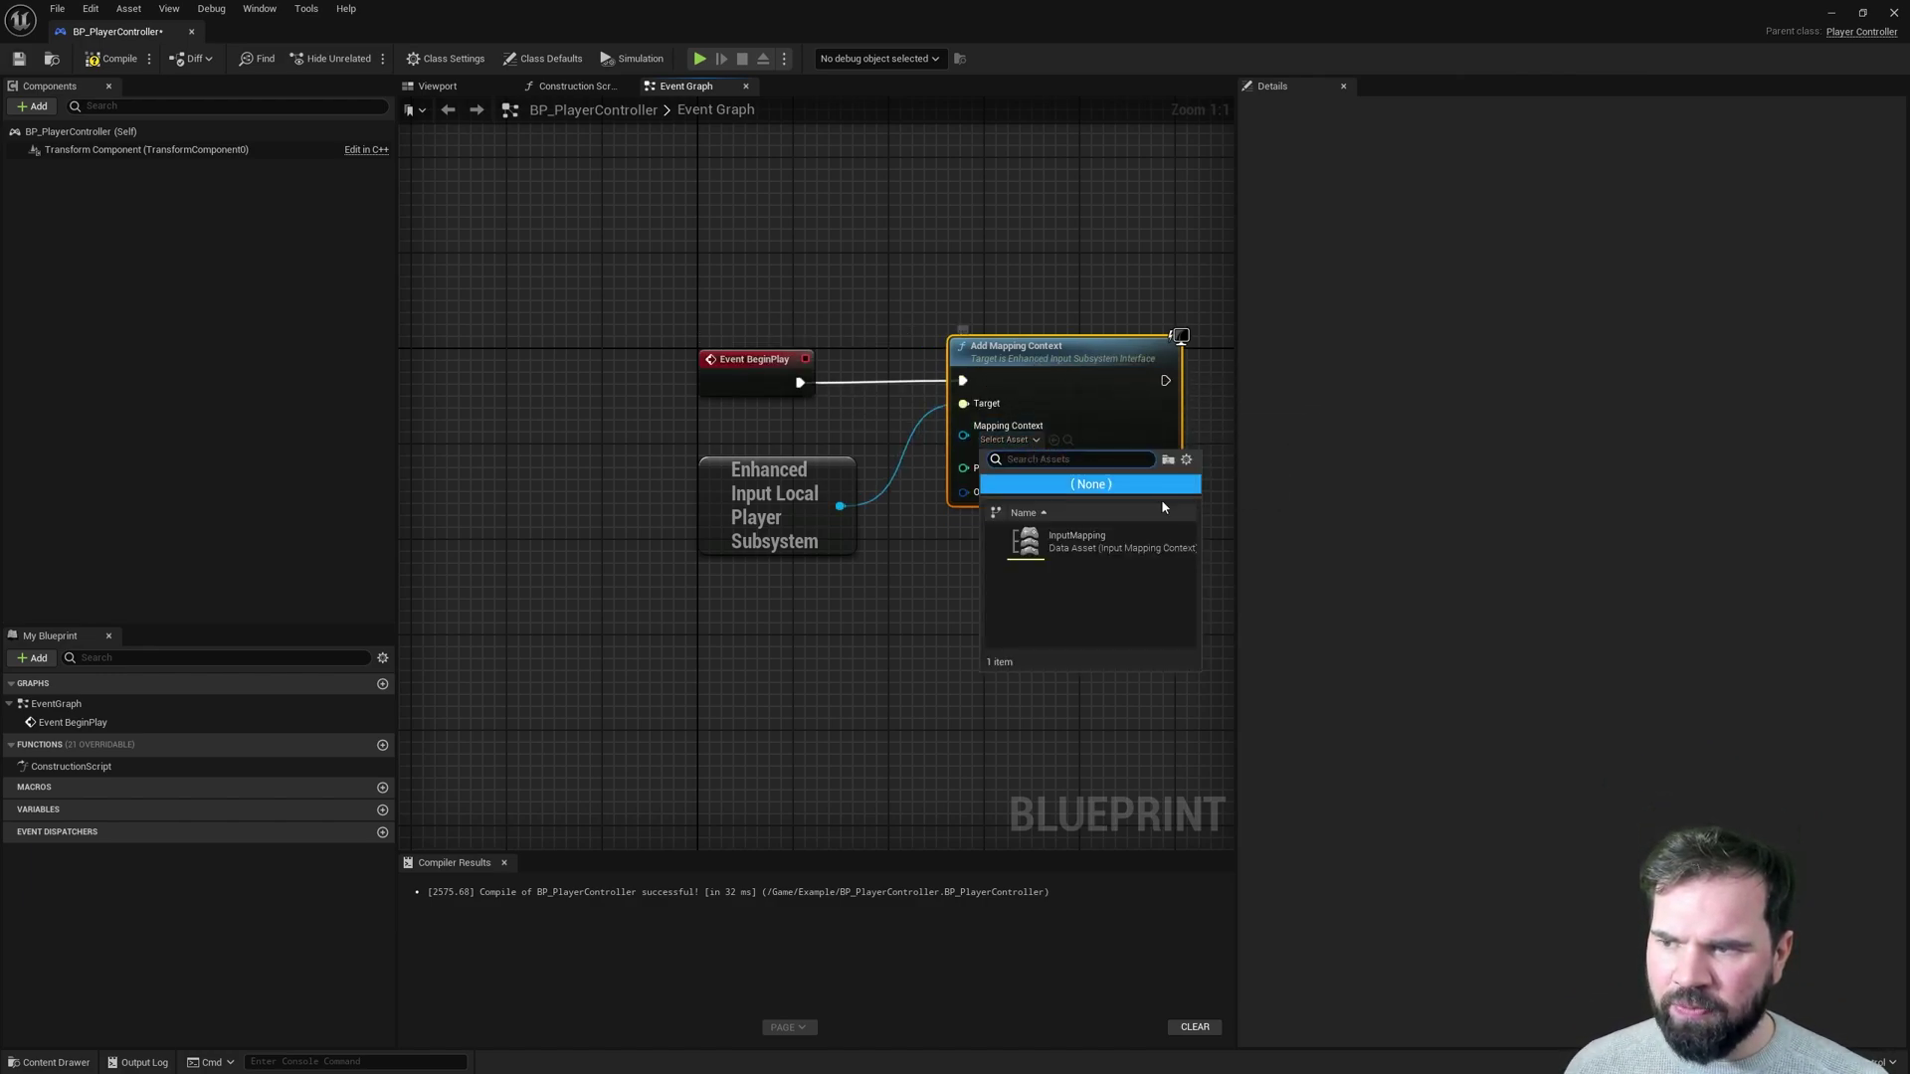
left_click(963, 543)
left_click(782, 522)
left_click(112, 58)
left_click(774, 386)
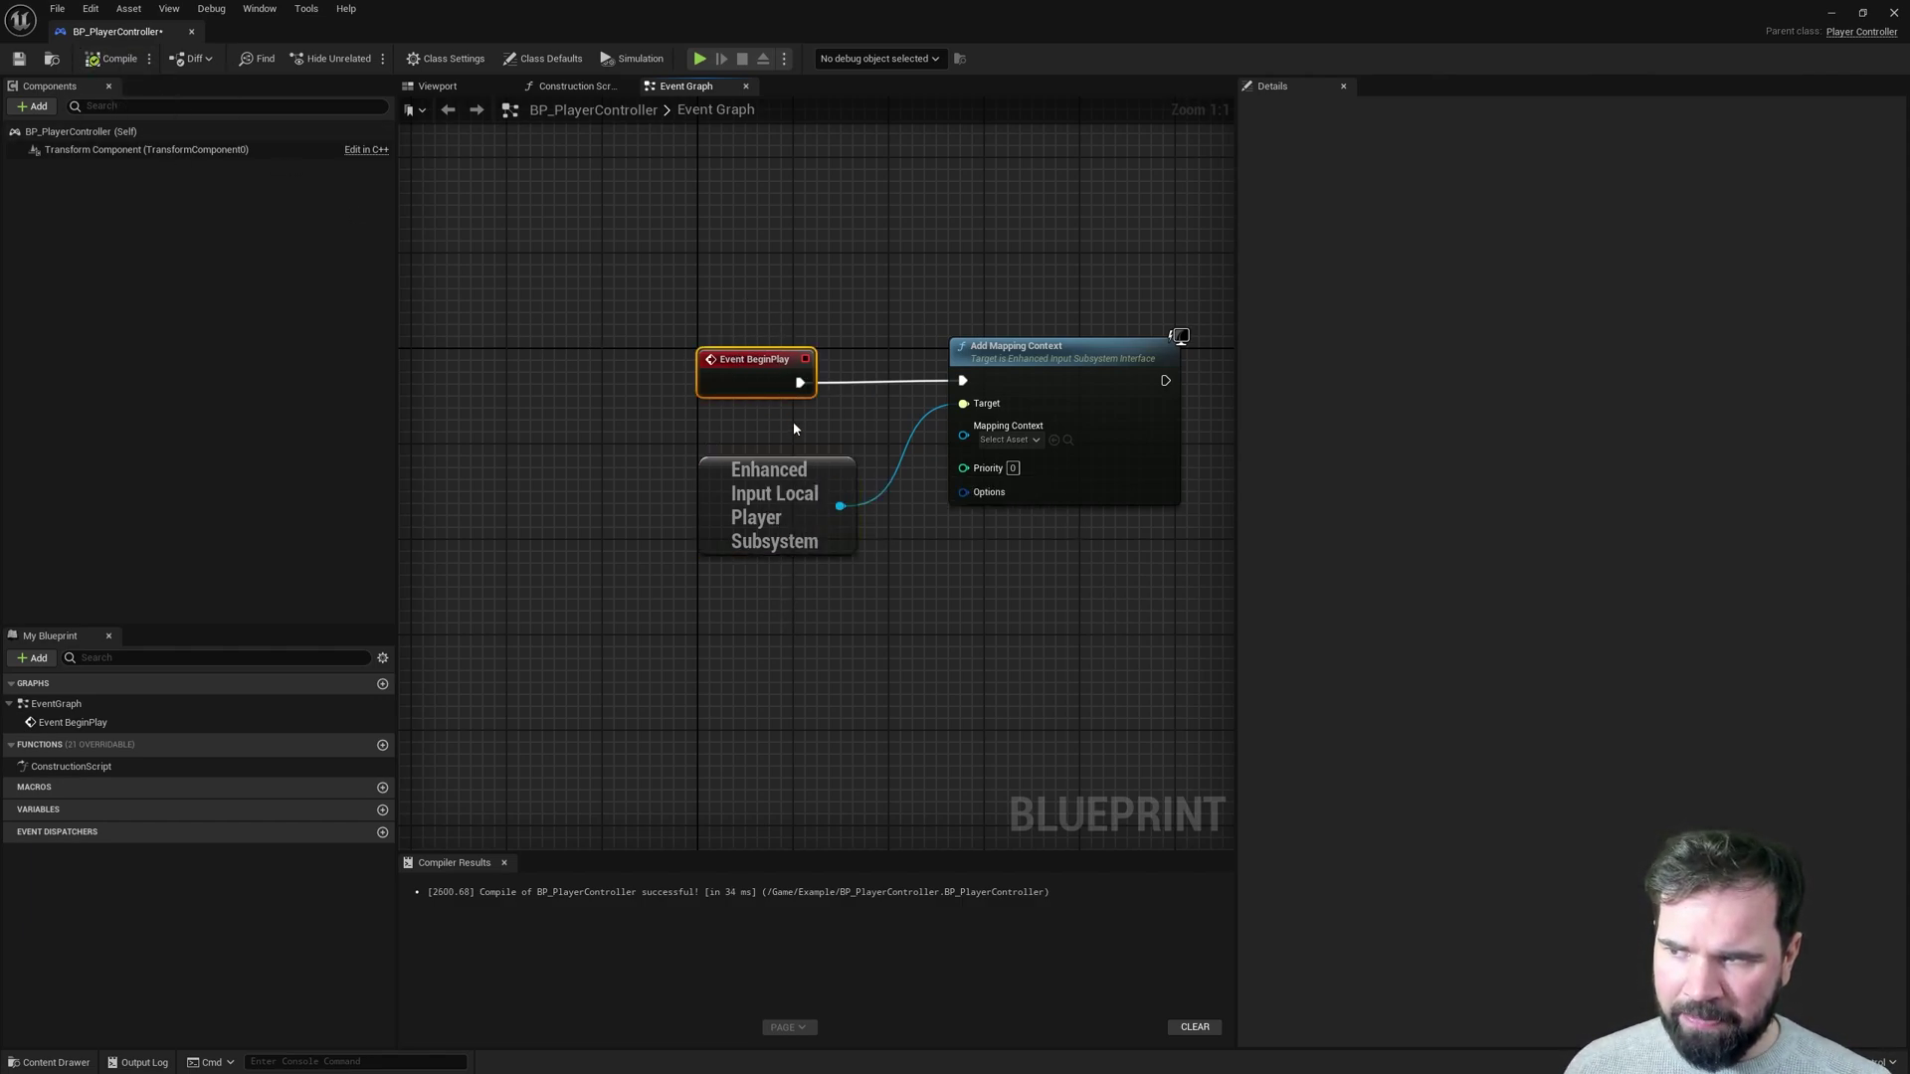
left_click(1096, 356)
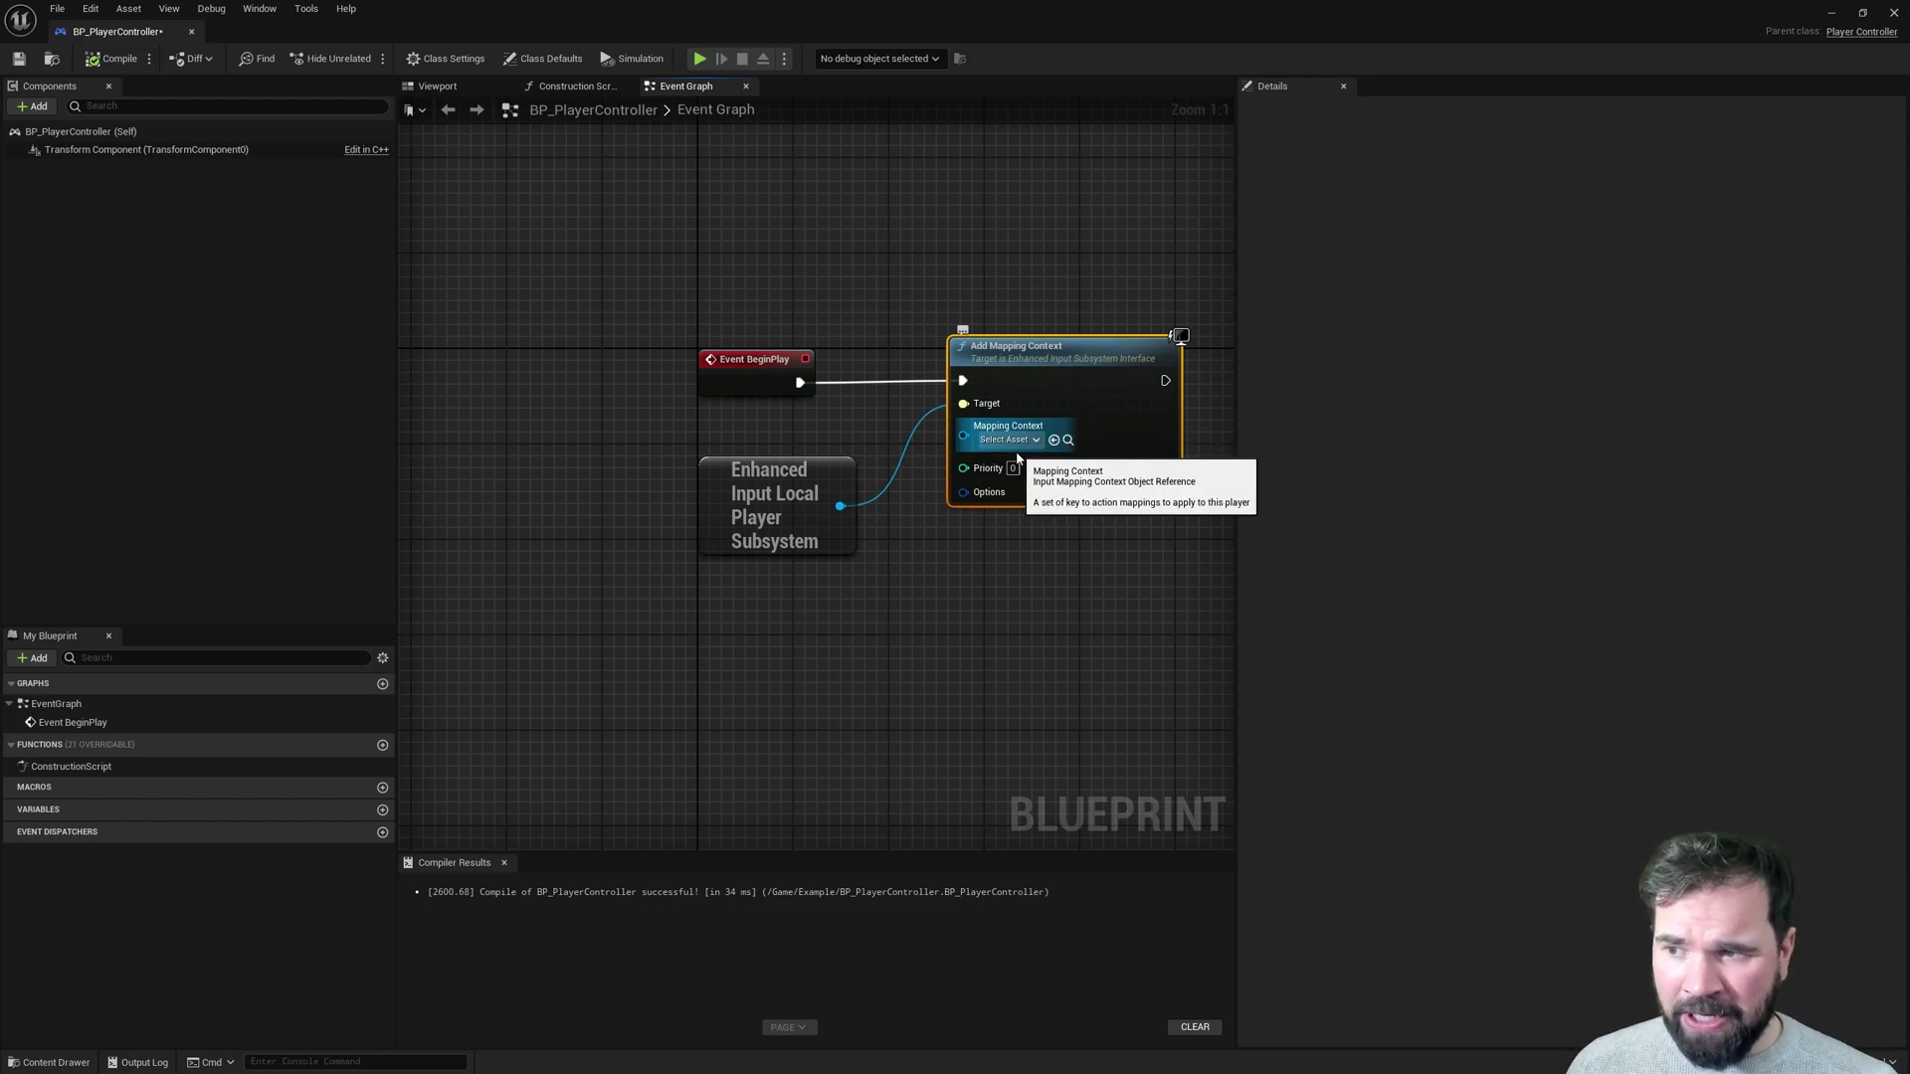
left_click(843, 550)
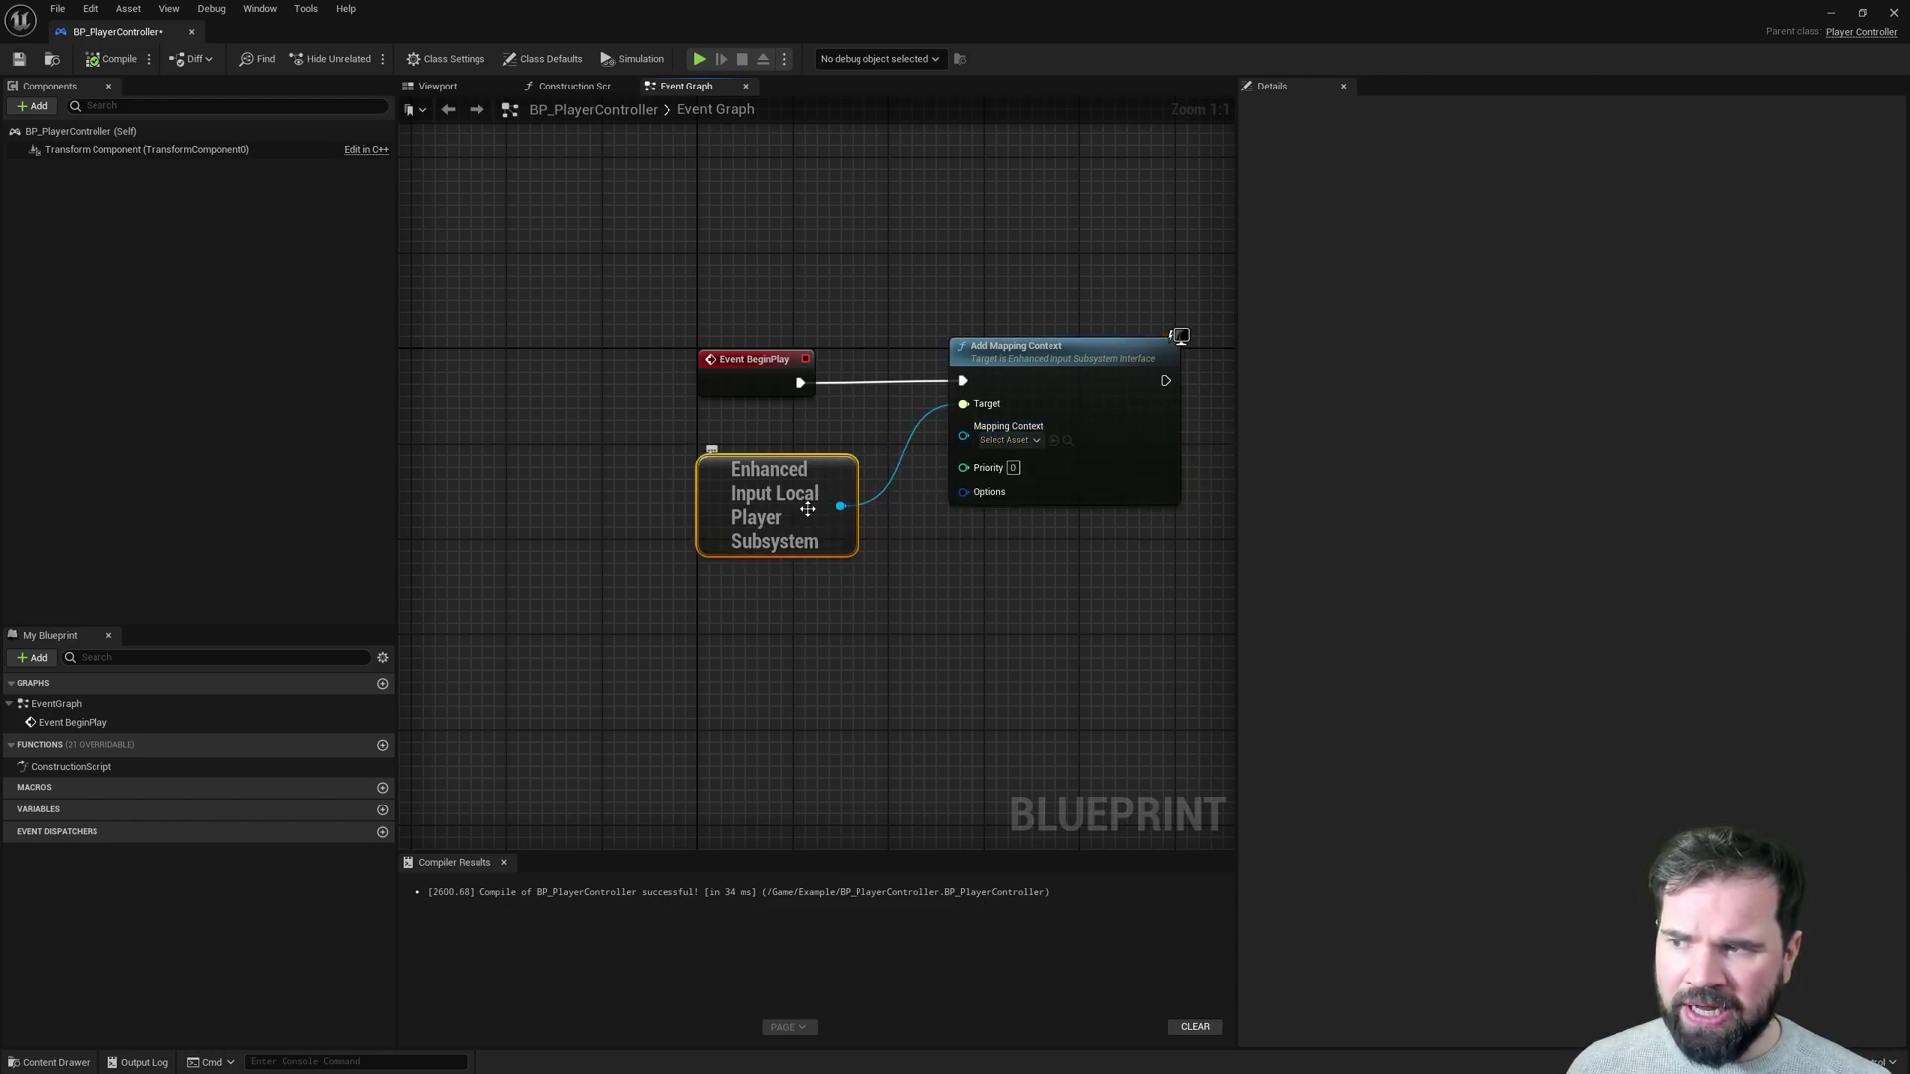
left_click(1007, 439)
left_click(1066, 546)
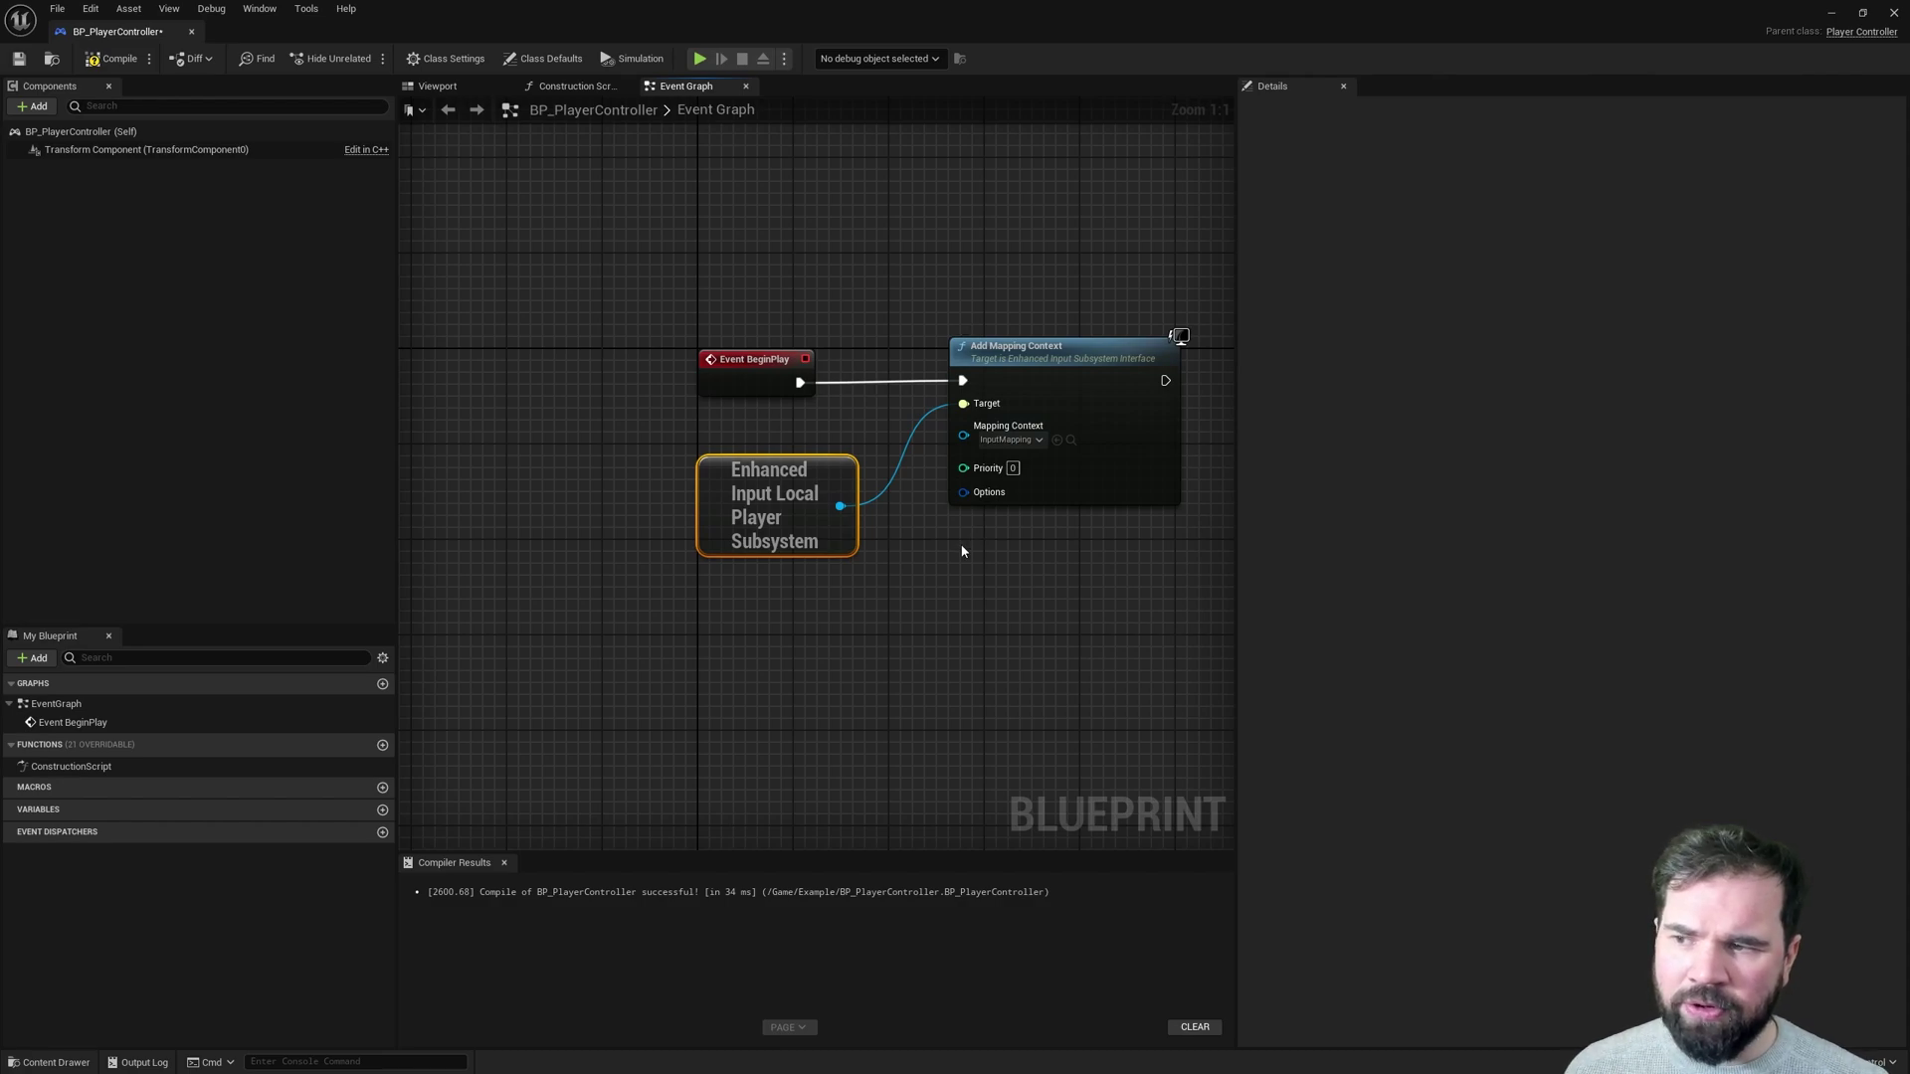
left_click(111, 57)
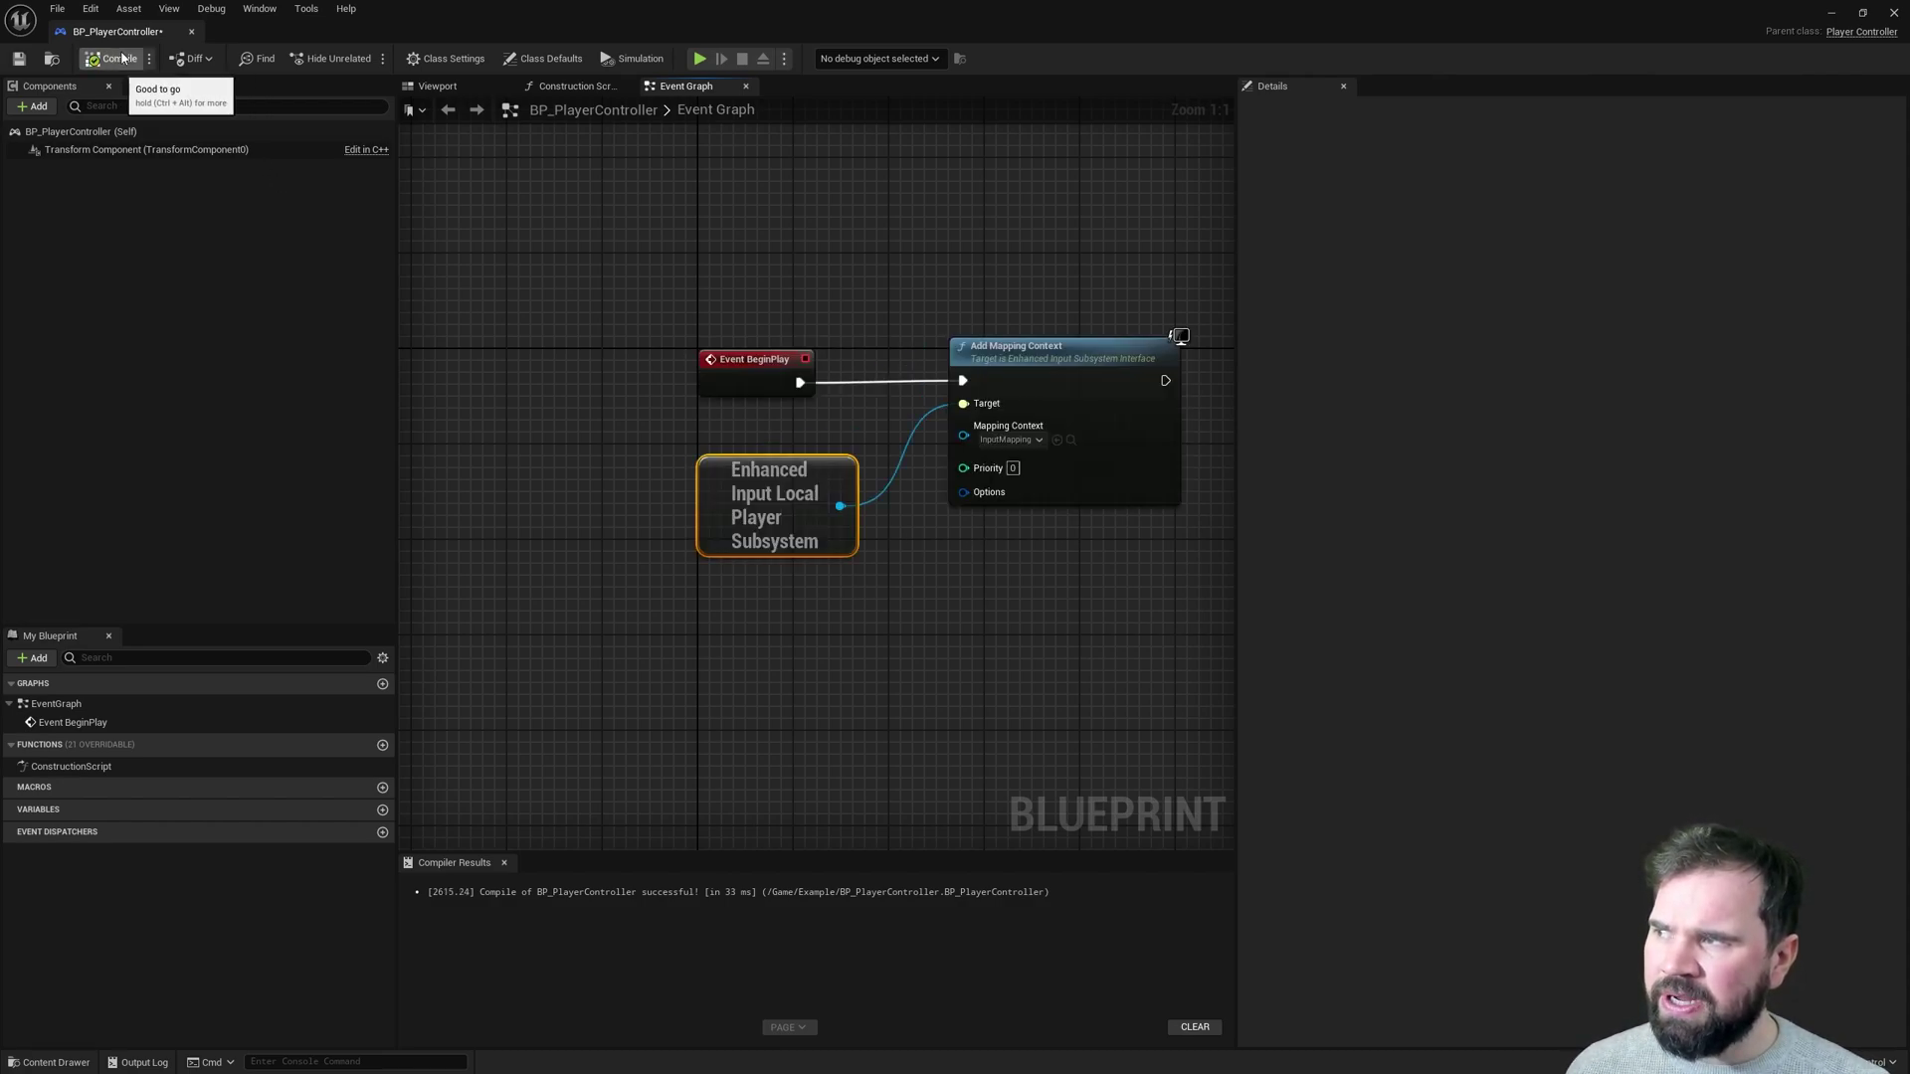
left_click(18, 58)
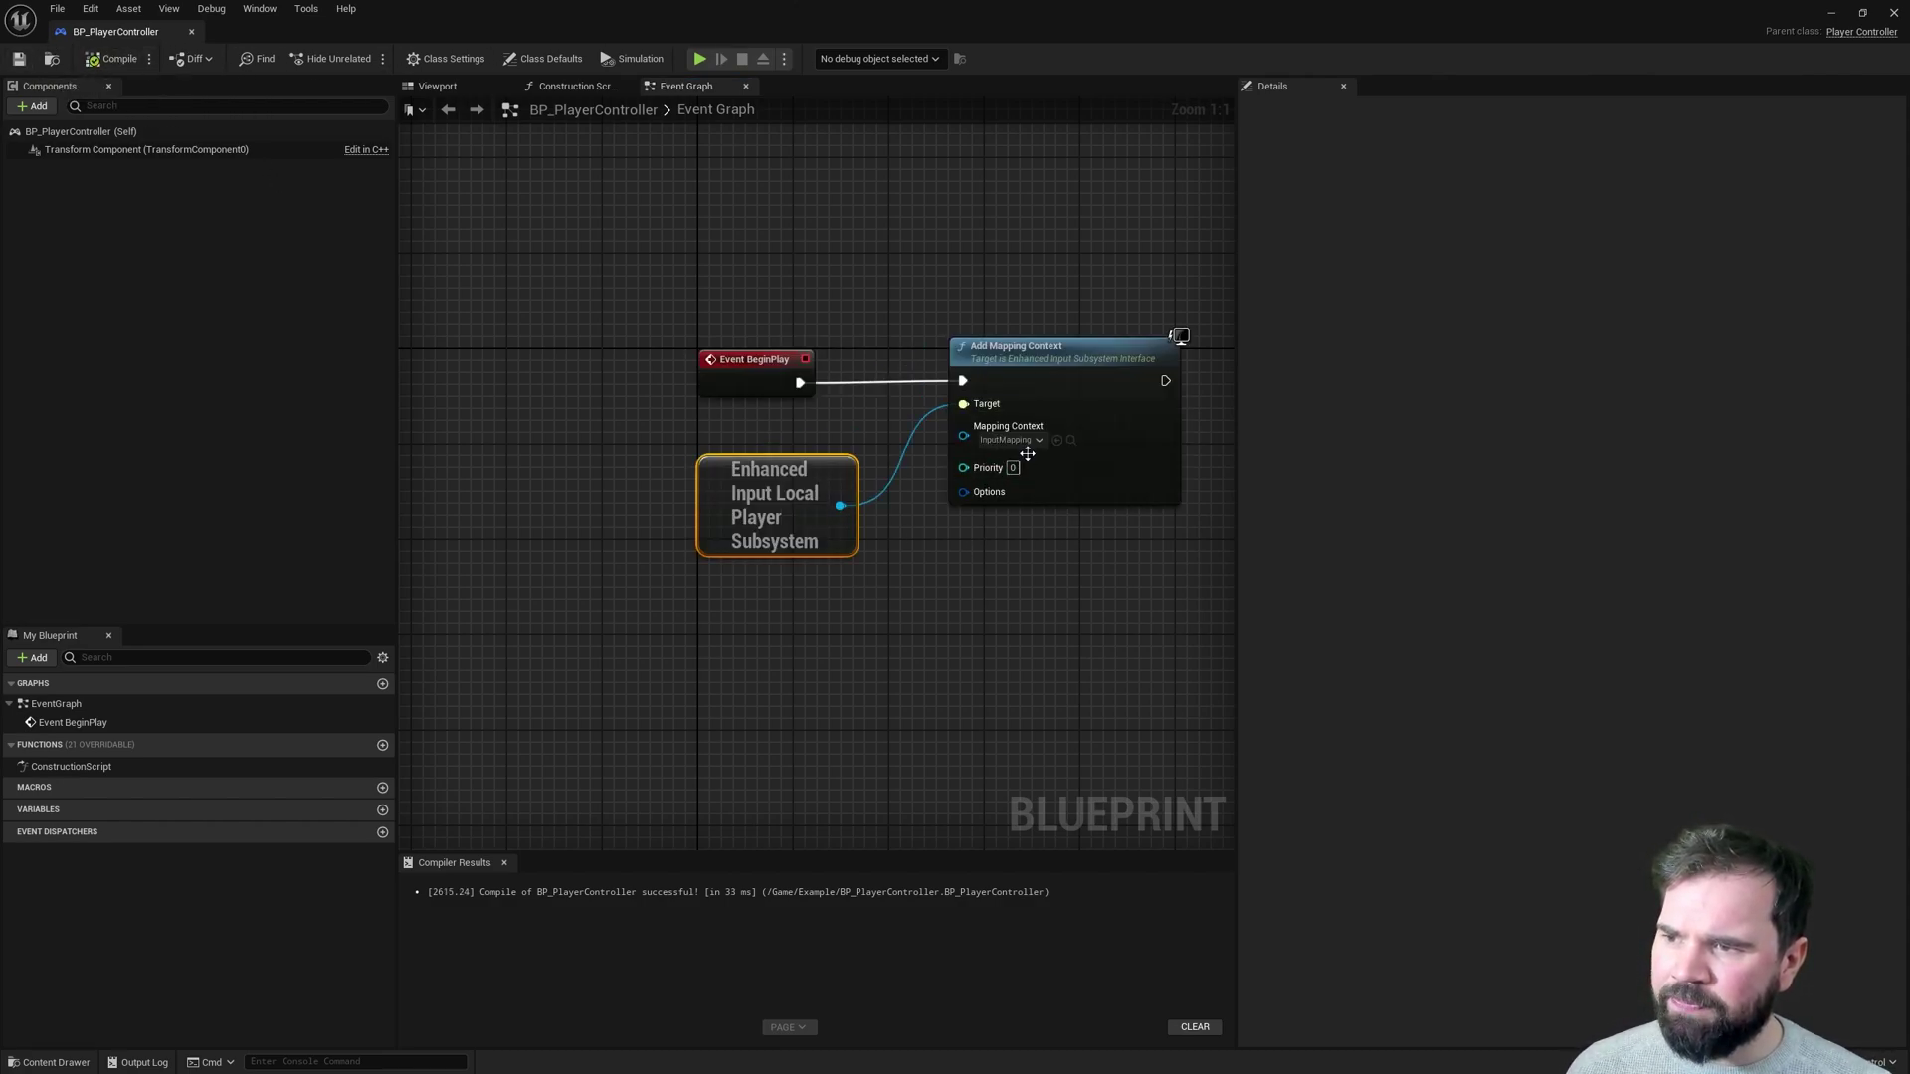
Open the InputMapping asset and check the key binding and trigger of its AC_Move mapping.
double_click(985, 21)
double_click(846, 754)
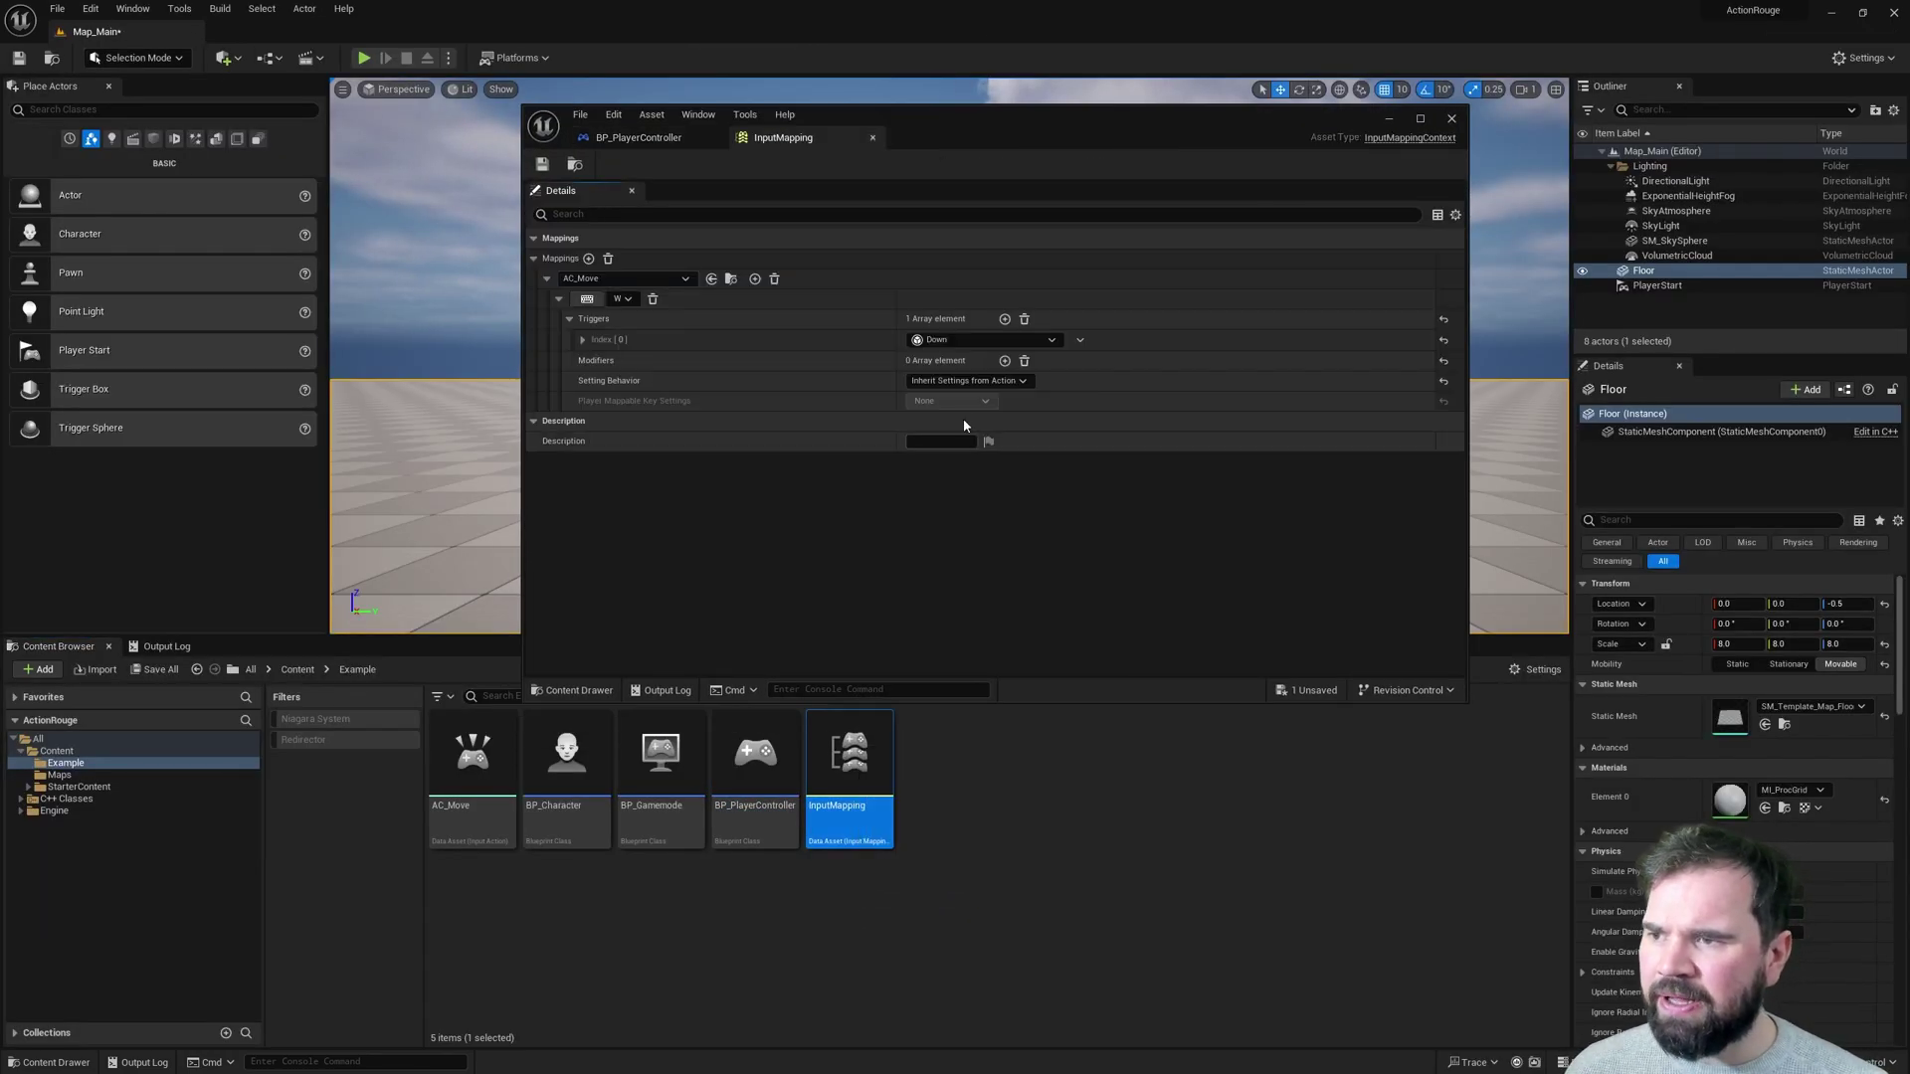
left_click(546, 278)
left_click(546, 279)
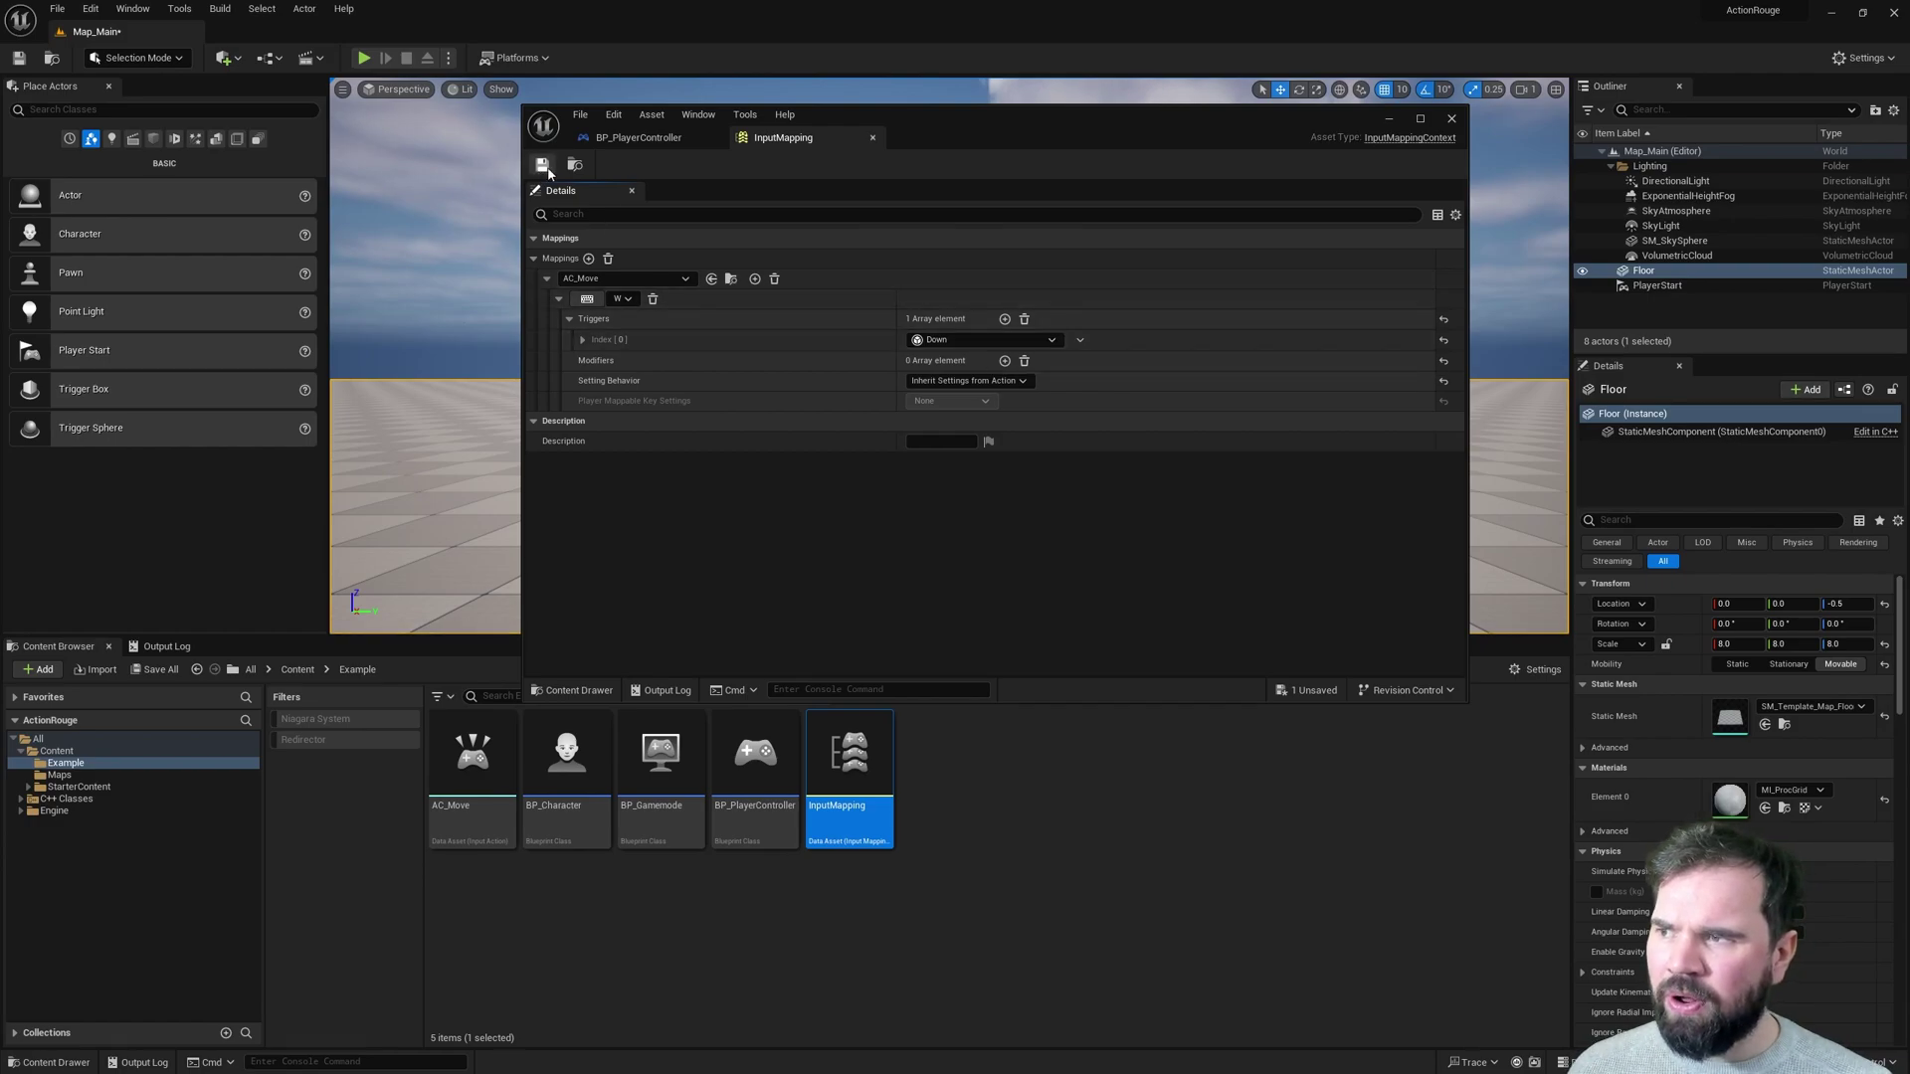
Add the AC_Move Enhanced Input Action event above Event BeginPlay in BP_PlayerController and expand all its pins.
left_click(638, 138)
right_click_drag(847, 338, 723, 290)
double_click(1091, 109)
right_click_drag(519, 259, 833, 451)
right_click_drag(880, 311, 848, 278)
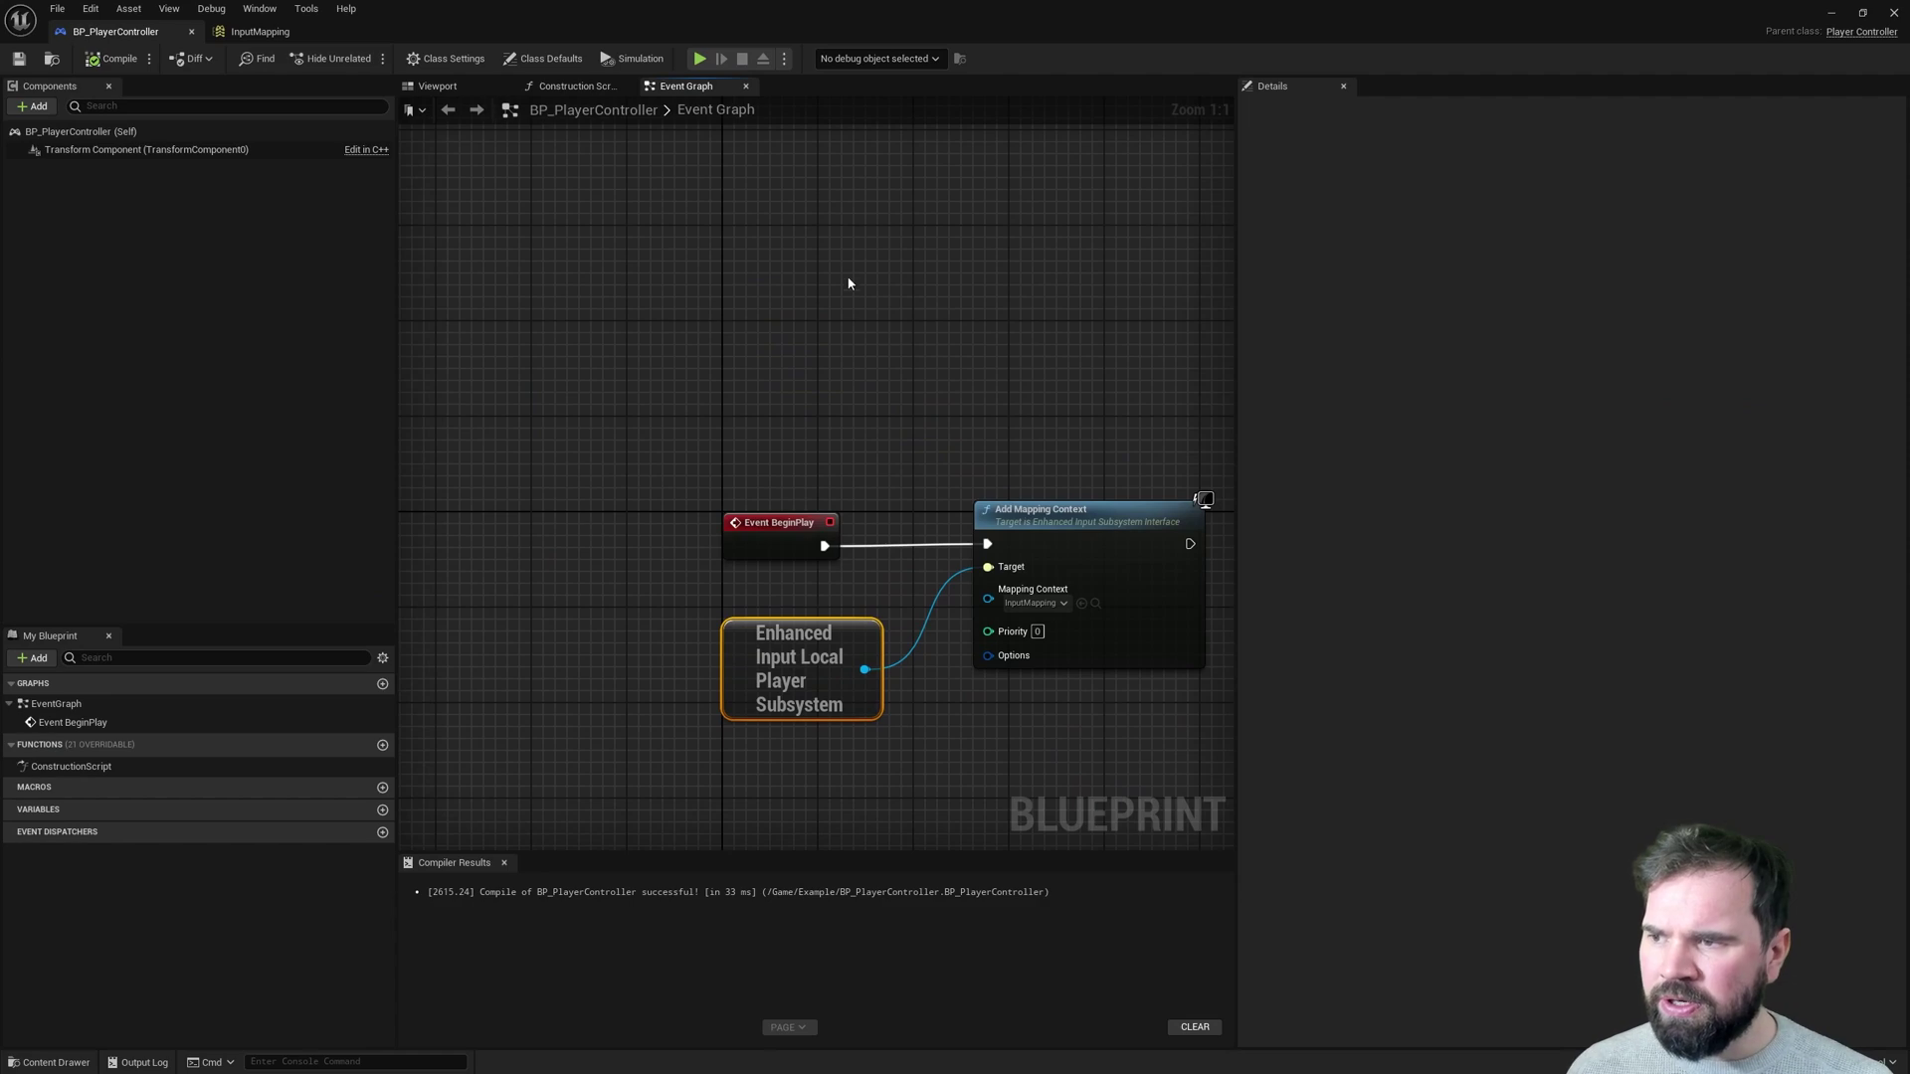
left_click(859, 410)
right_click(831, 278)
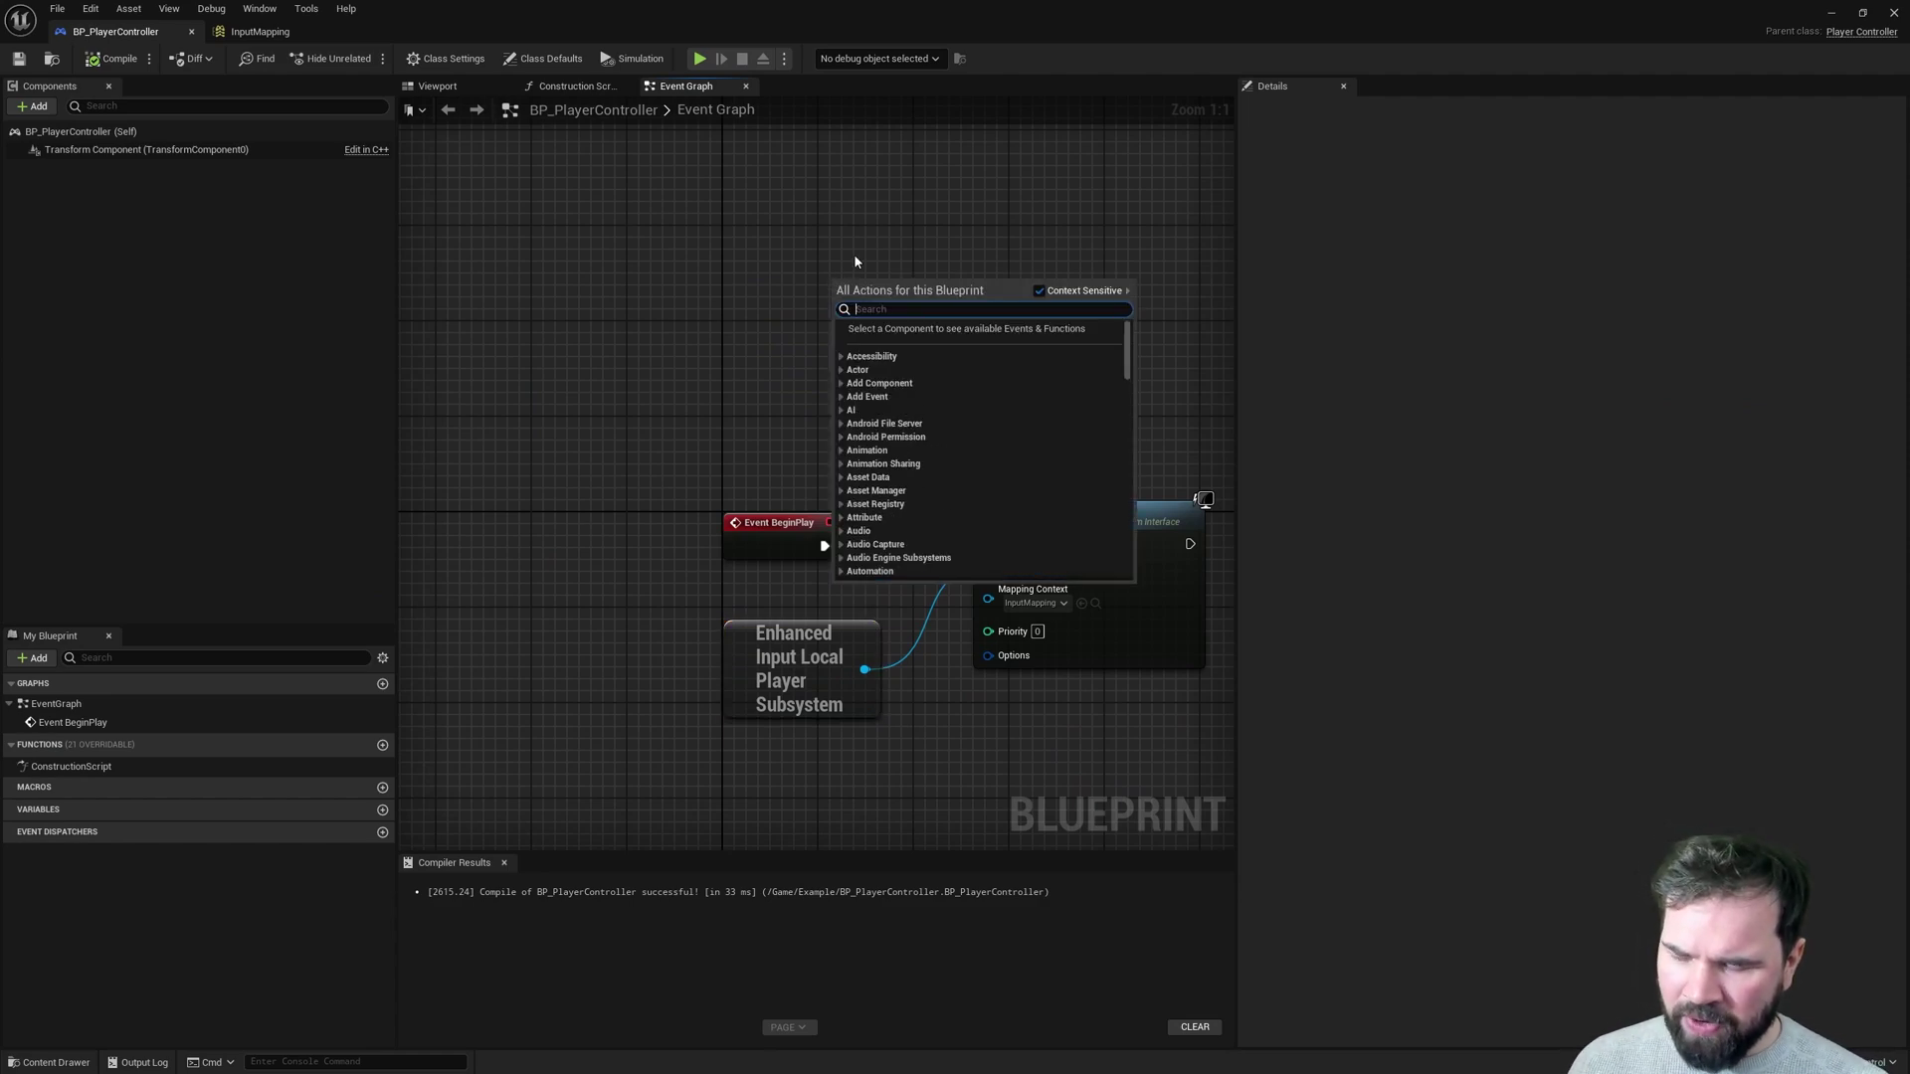
type("ac_")
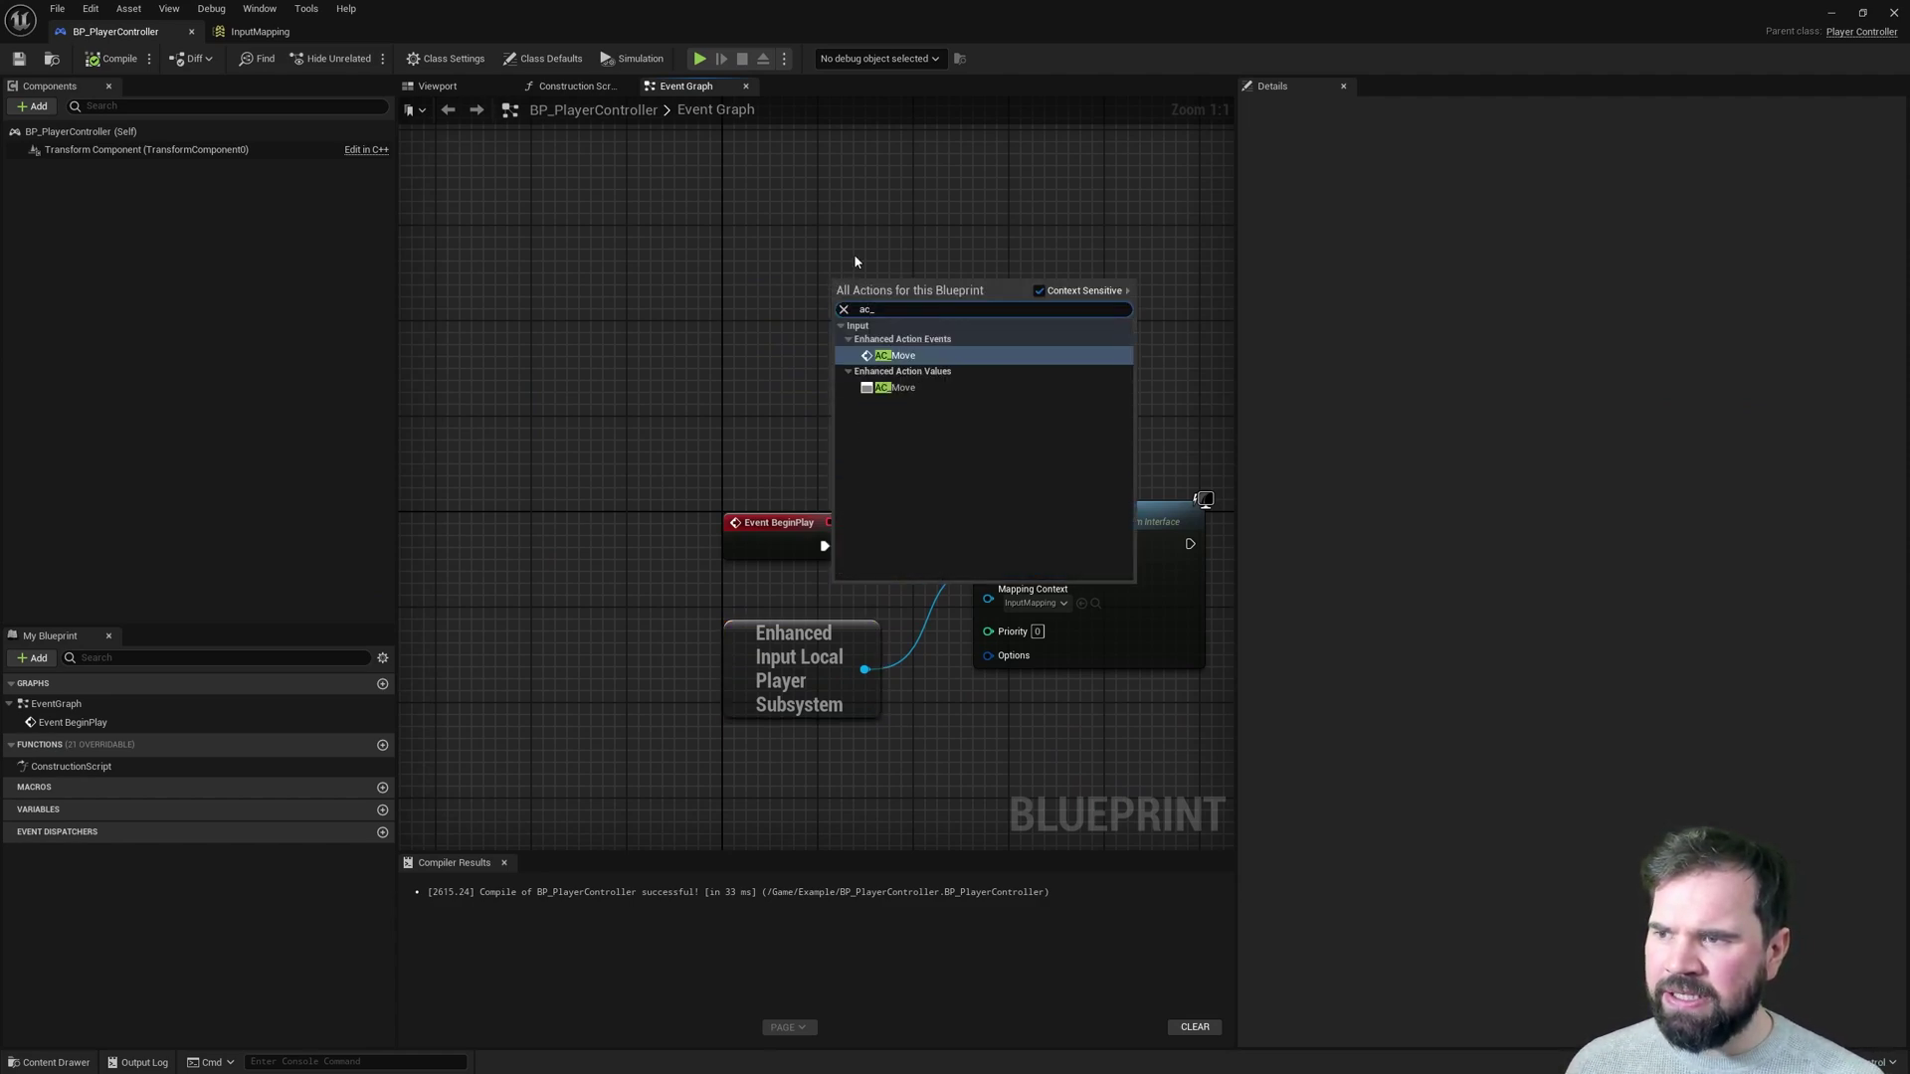
key("Return")
right_click_drag(965, 320, 880, 320)
left_click_drag(880, 321, 785, 249)
left_click(744, 262)
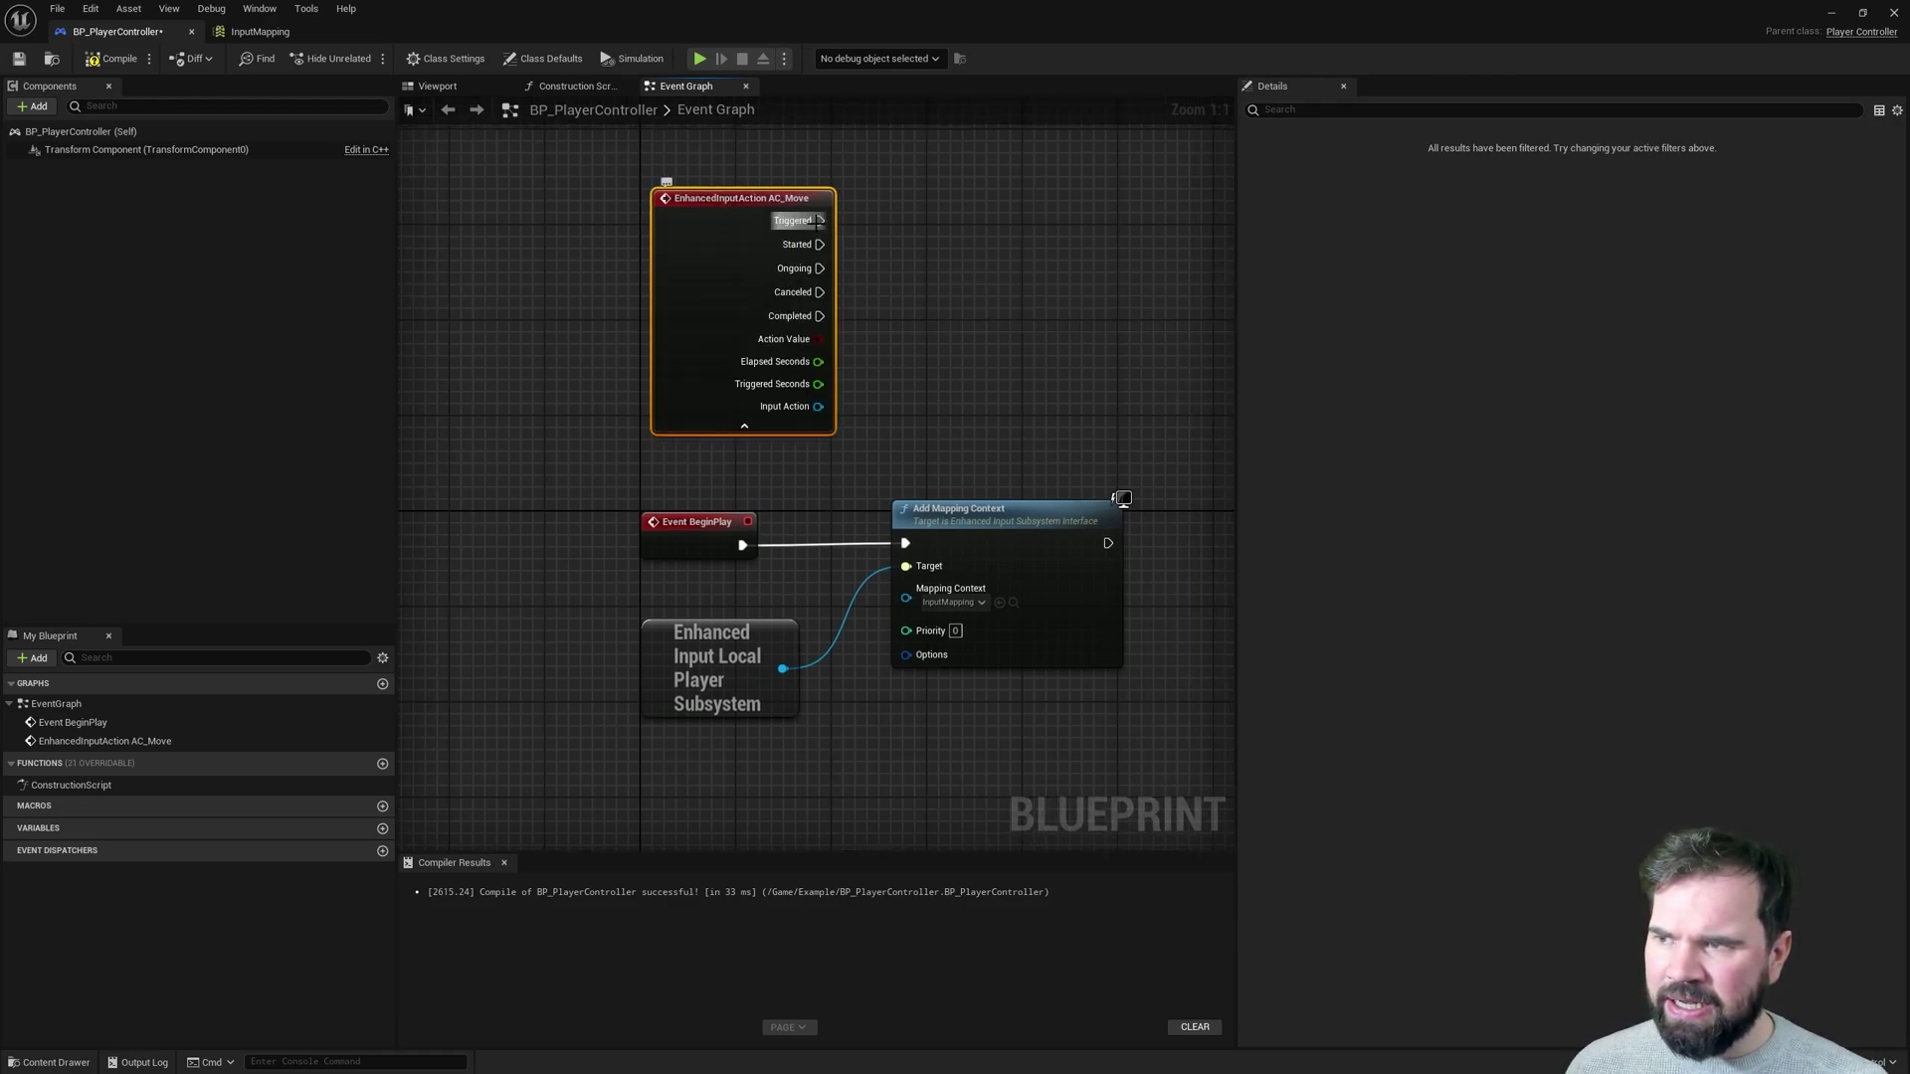
Add a Print String node beside the AC_Move event and run it from the Triggered pin.
right_click(898, 235)
type("print string")
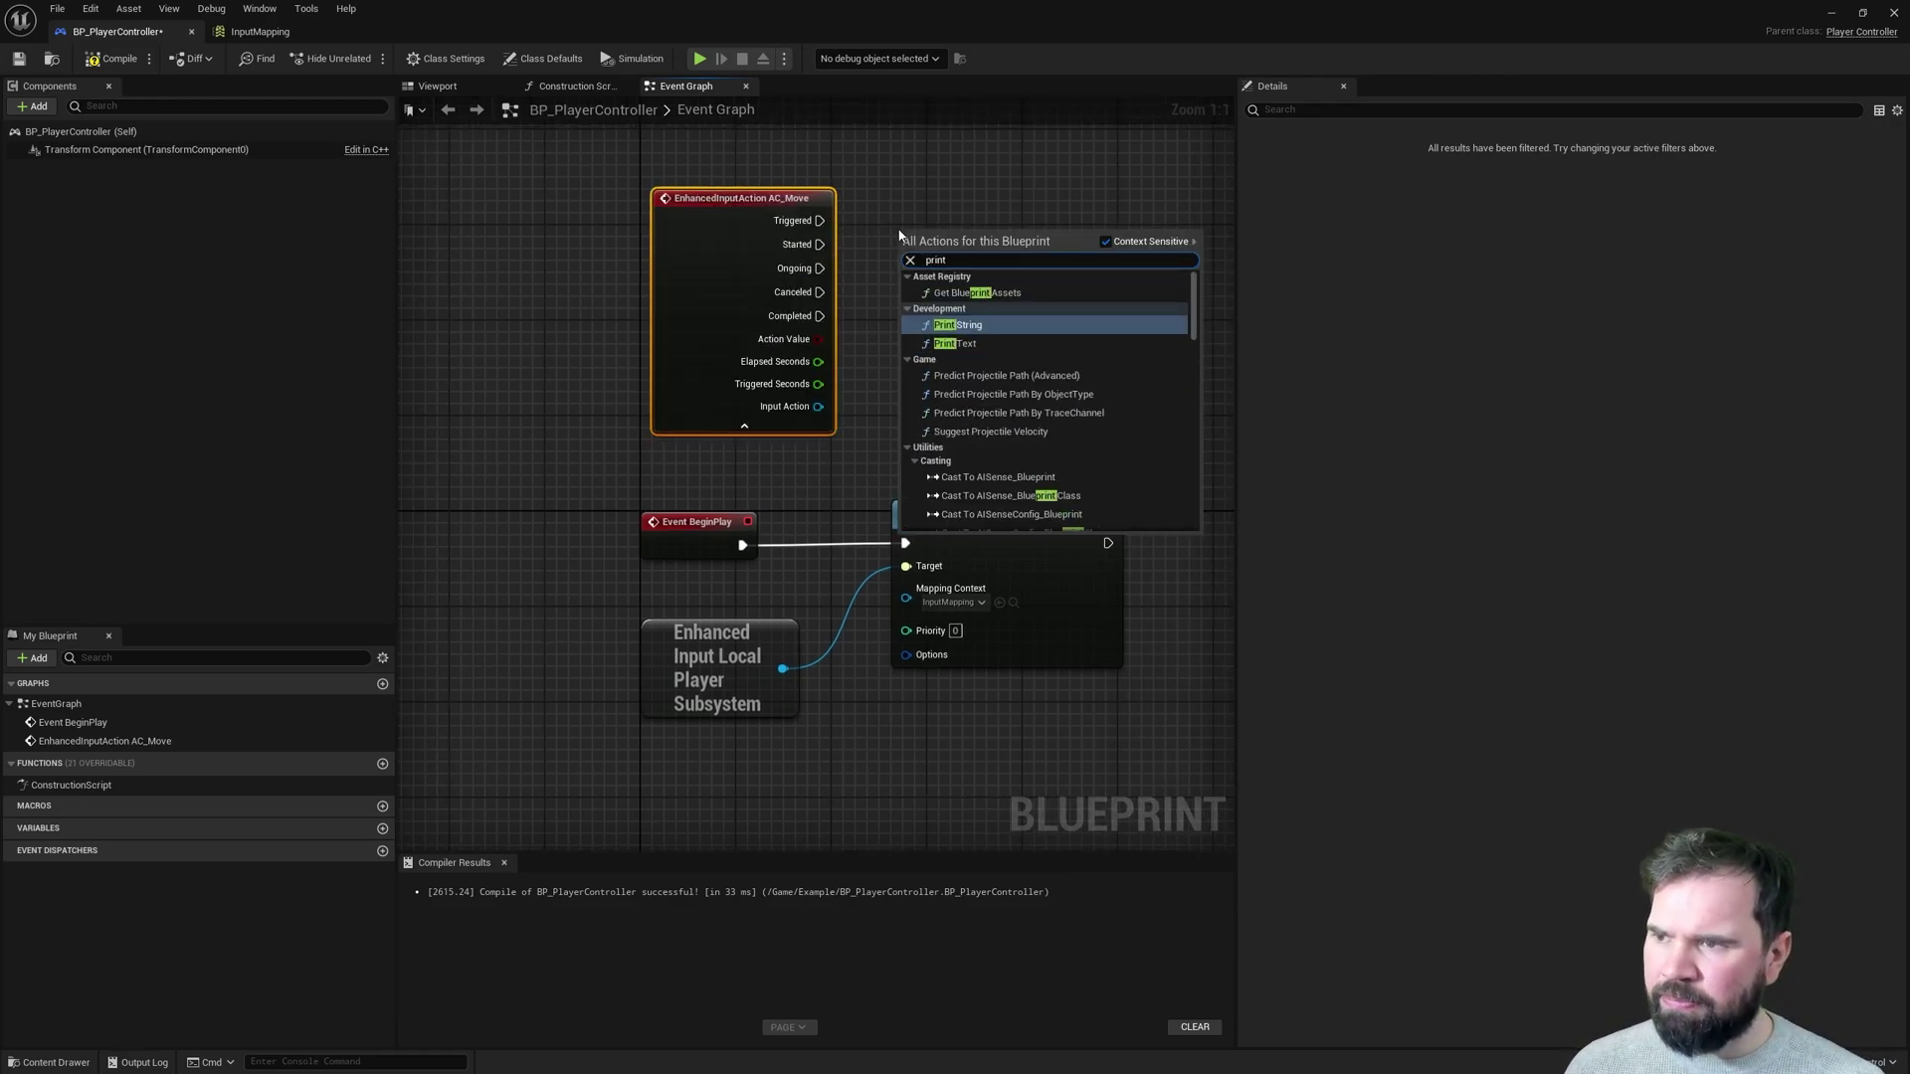
key("Return")
right_click_drag(900, 223, 902, 285)
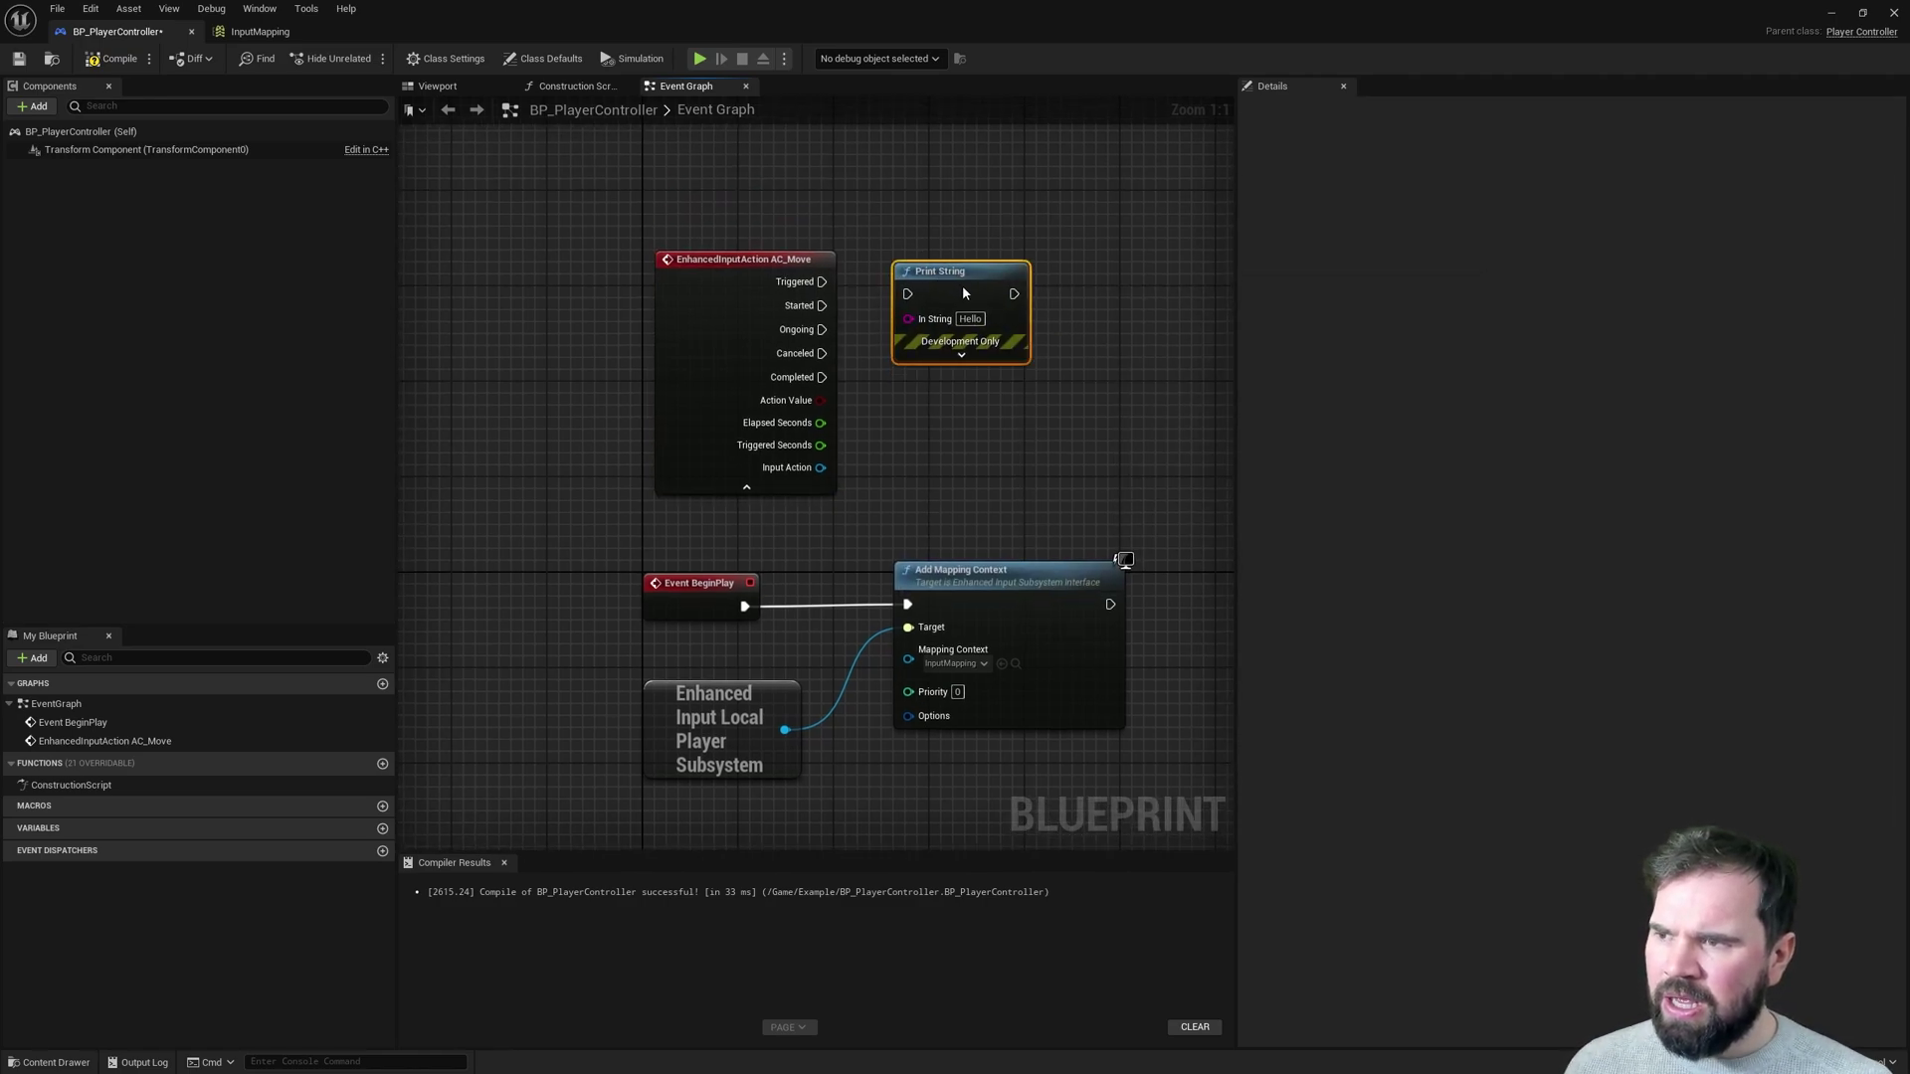
mouse_move(822, 305)
left_mouse_down()
mouse_move(907, 295)
mouse_move(822, 281)
left_mouse_up()
left_click_drag(955, 271, 1003, 258)
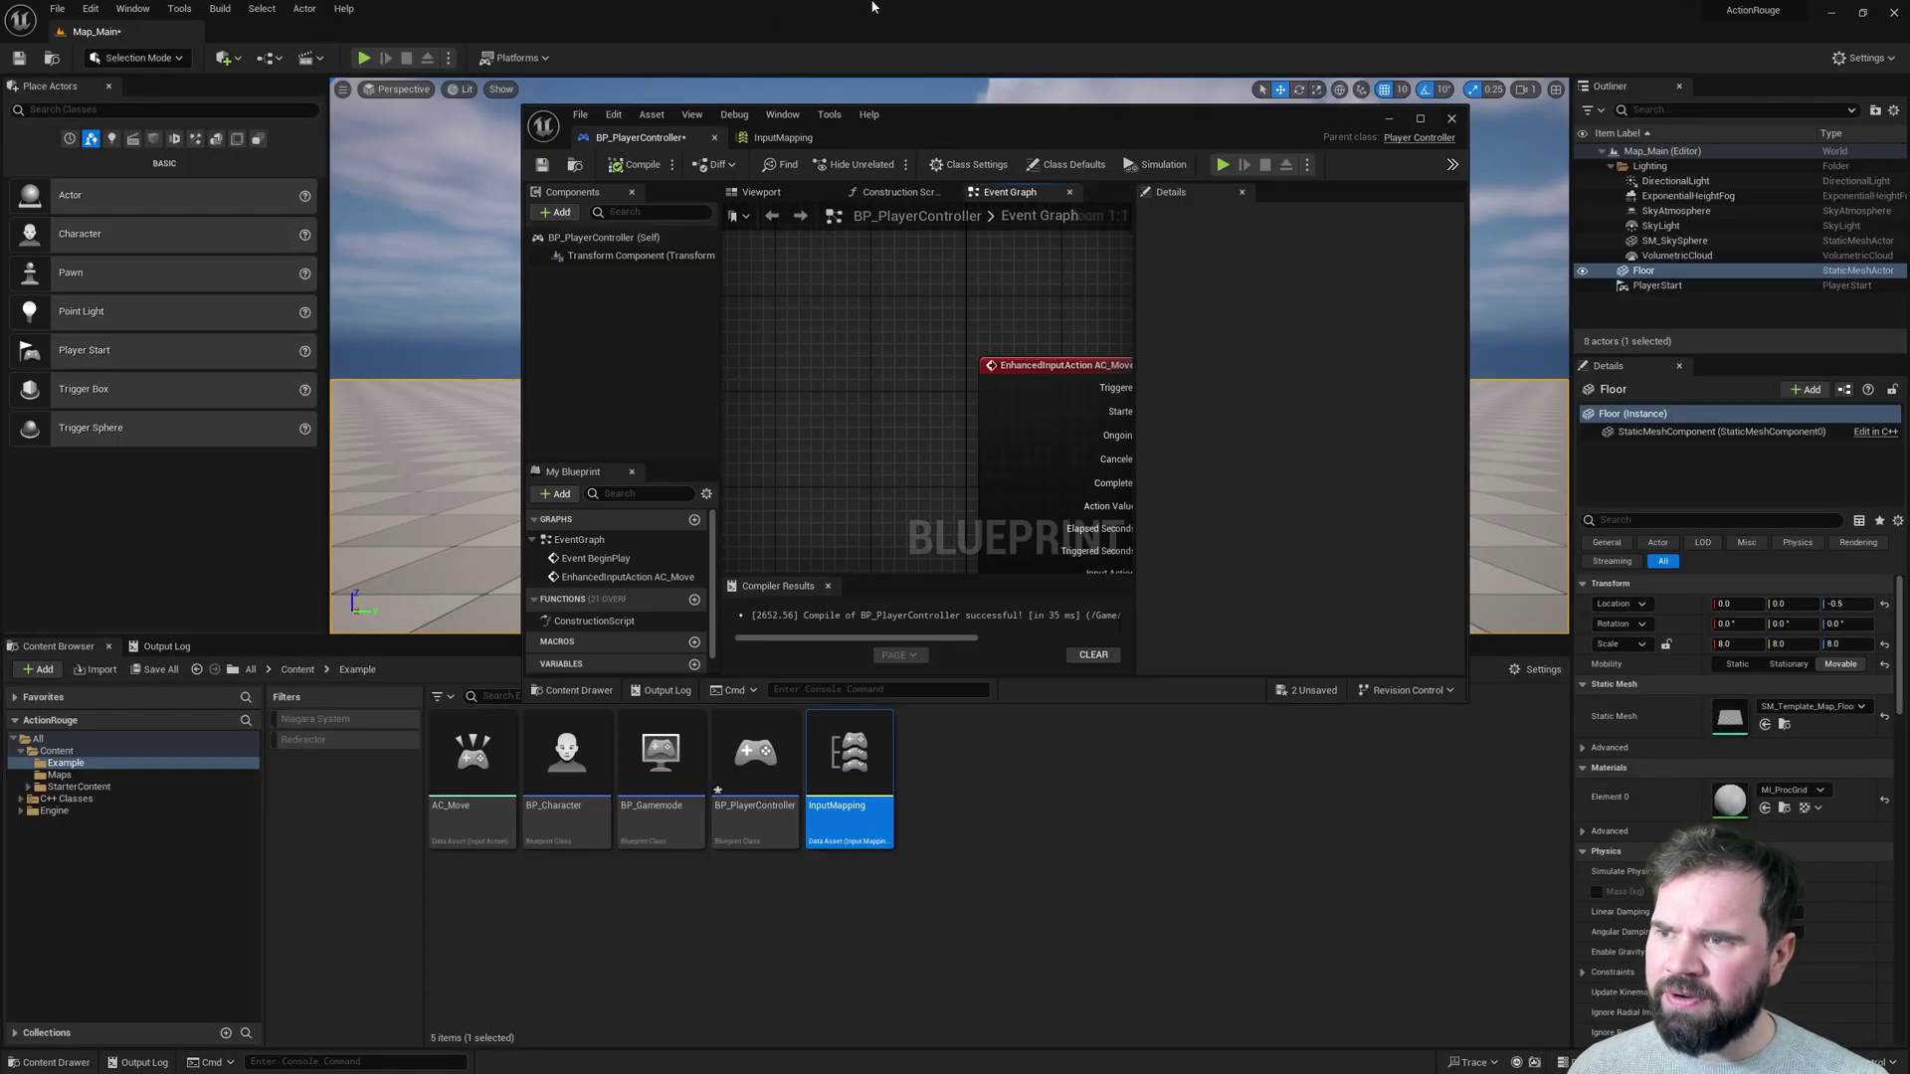
Play the level with the blueprint window moved aside to test the AC_Move input, stop the session and maximize BP_PlayerController.
left_click_drag(965, 18, 934, 687)
key("alt+p")
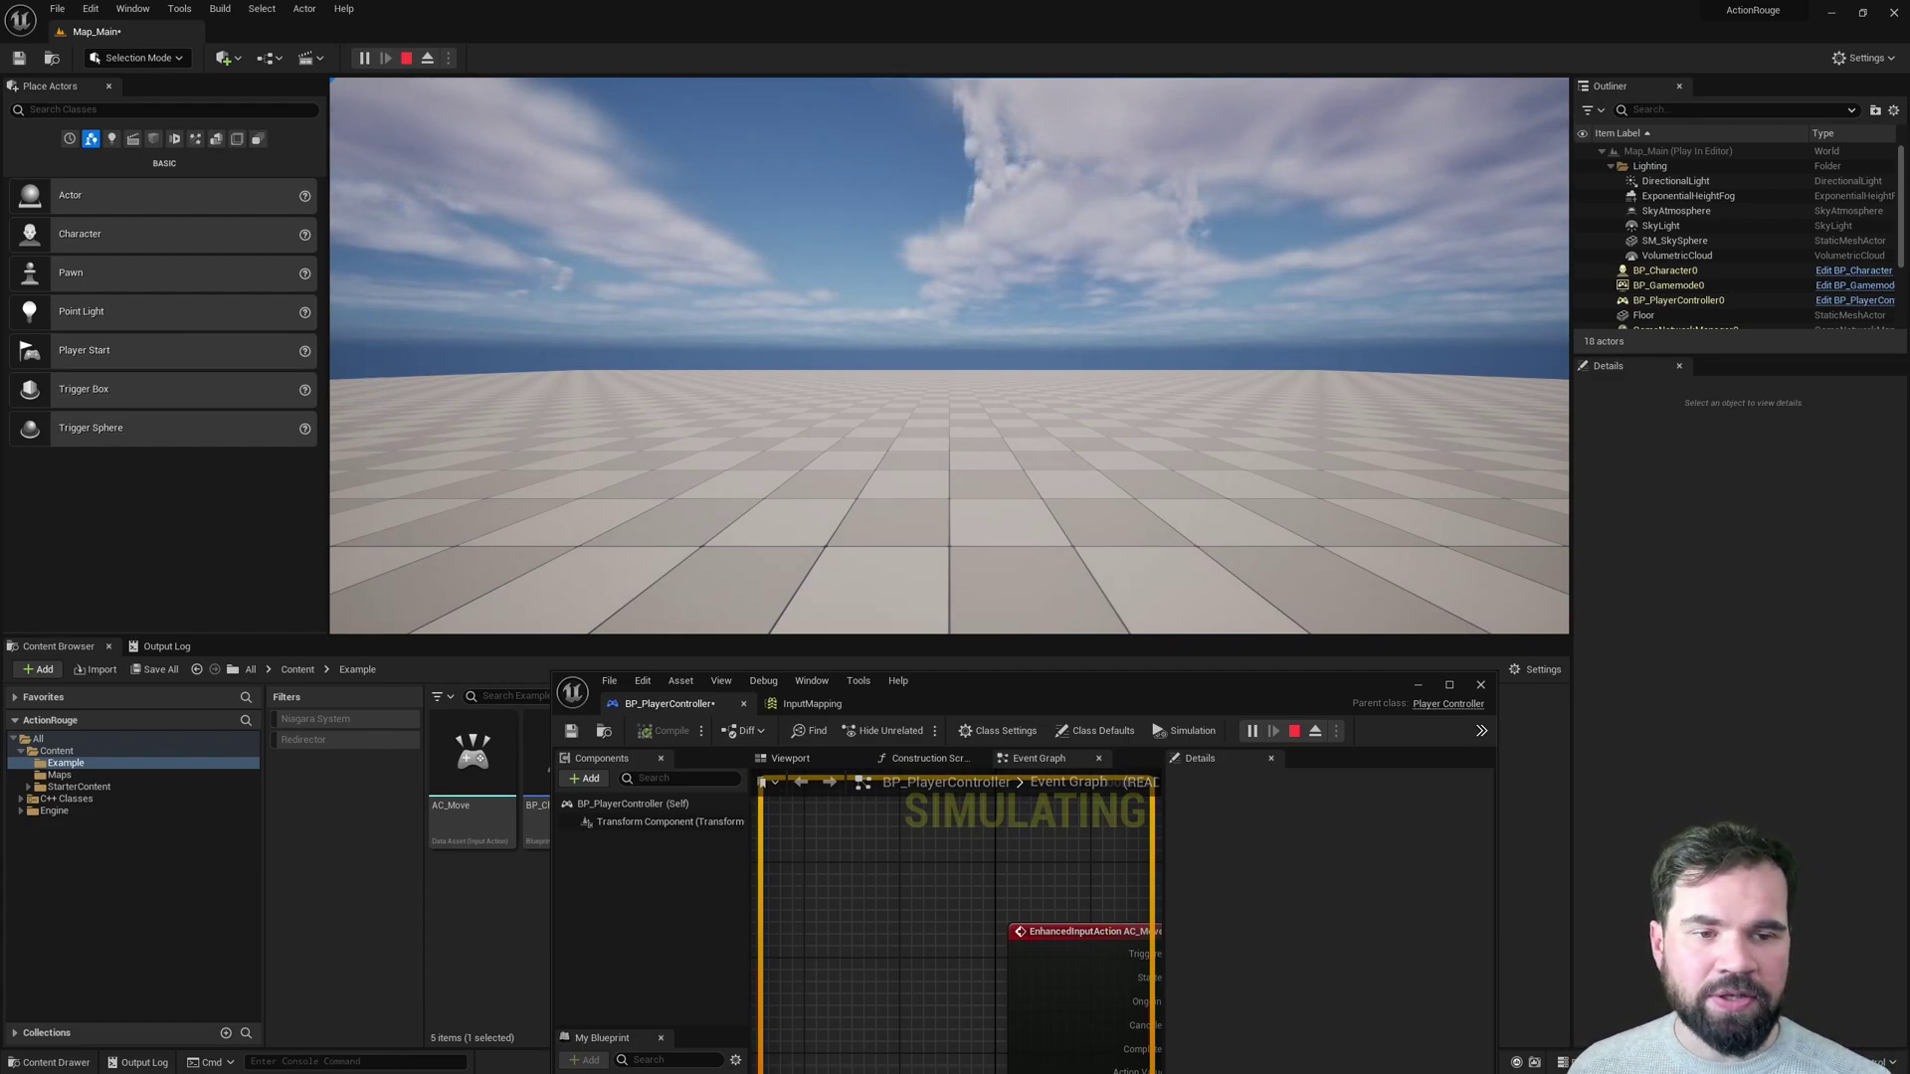
key("super")
key("super")
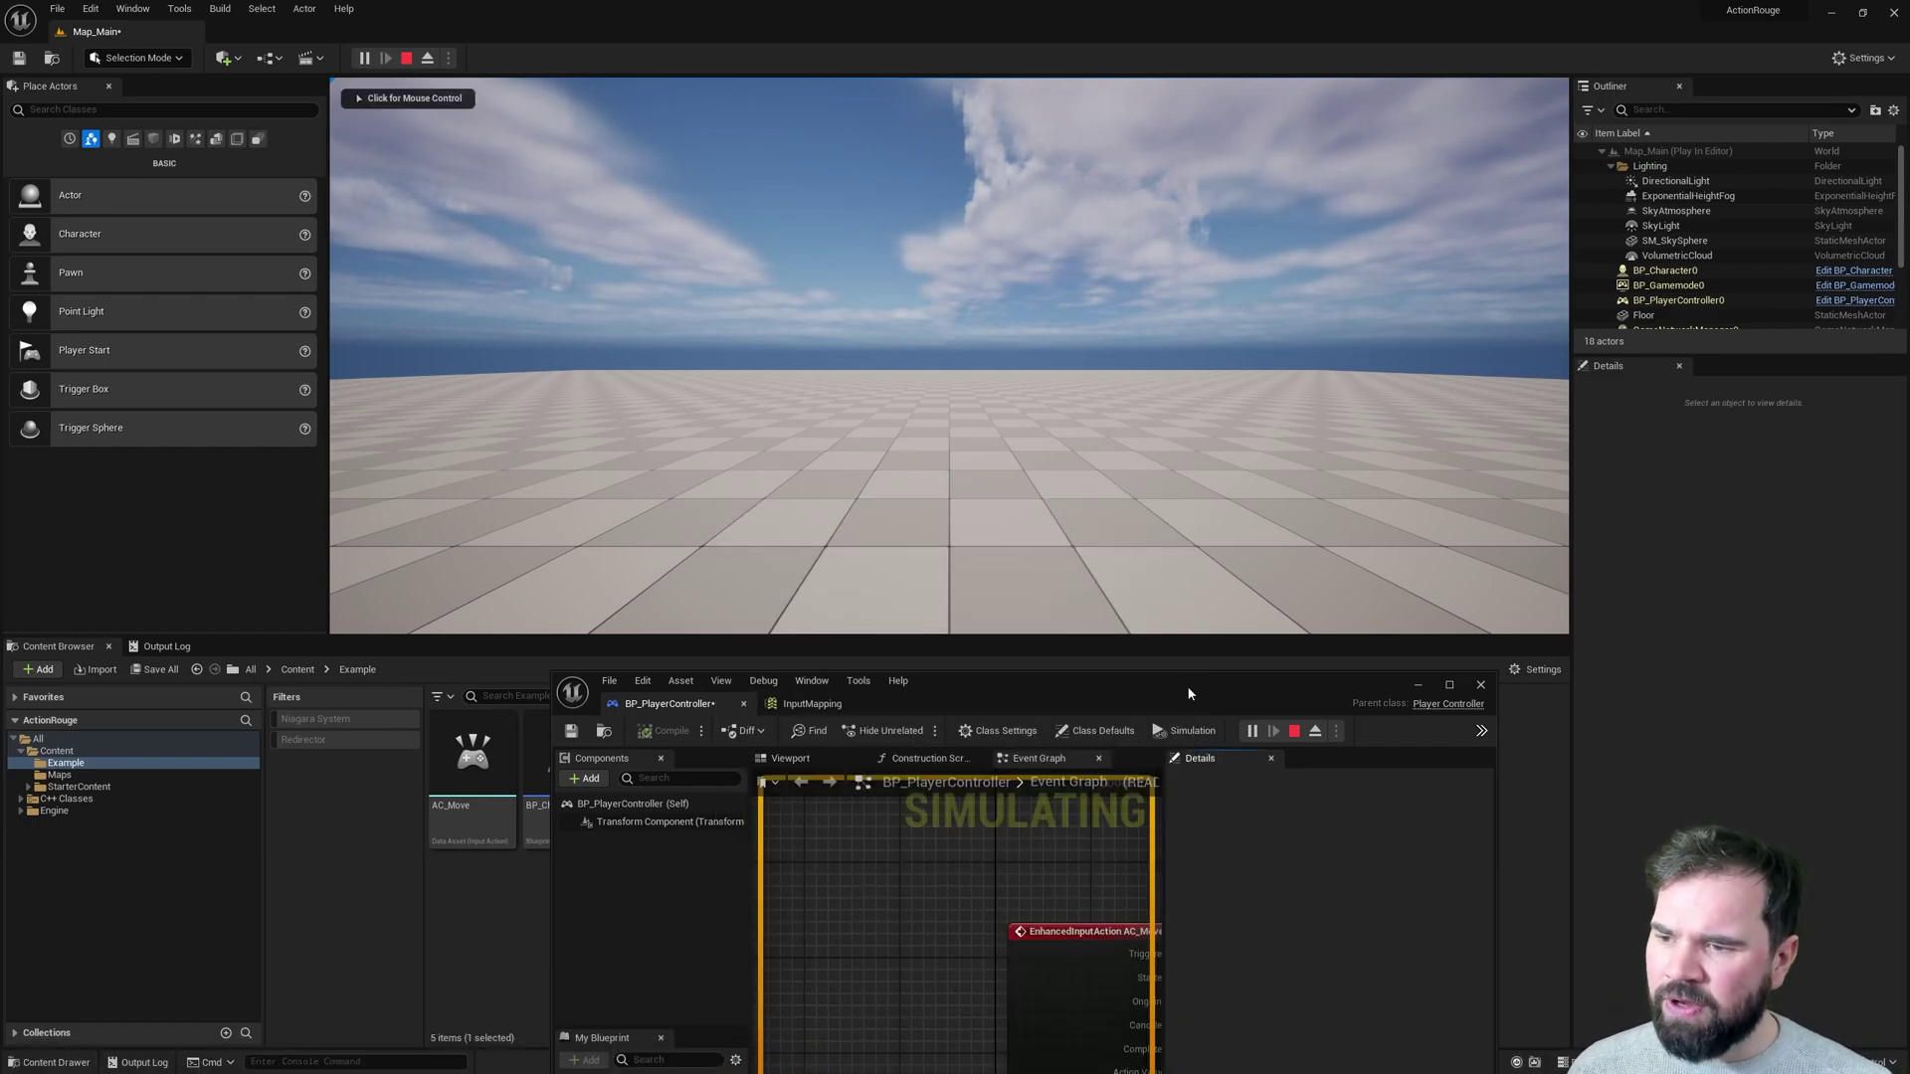
left_click_drag(1185, 684, 1169, 320)
left_click(1278, 366)
double_click(1130, 343)
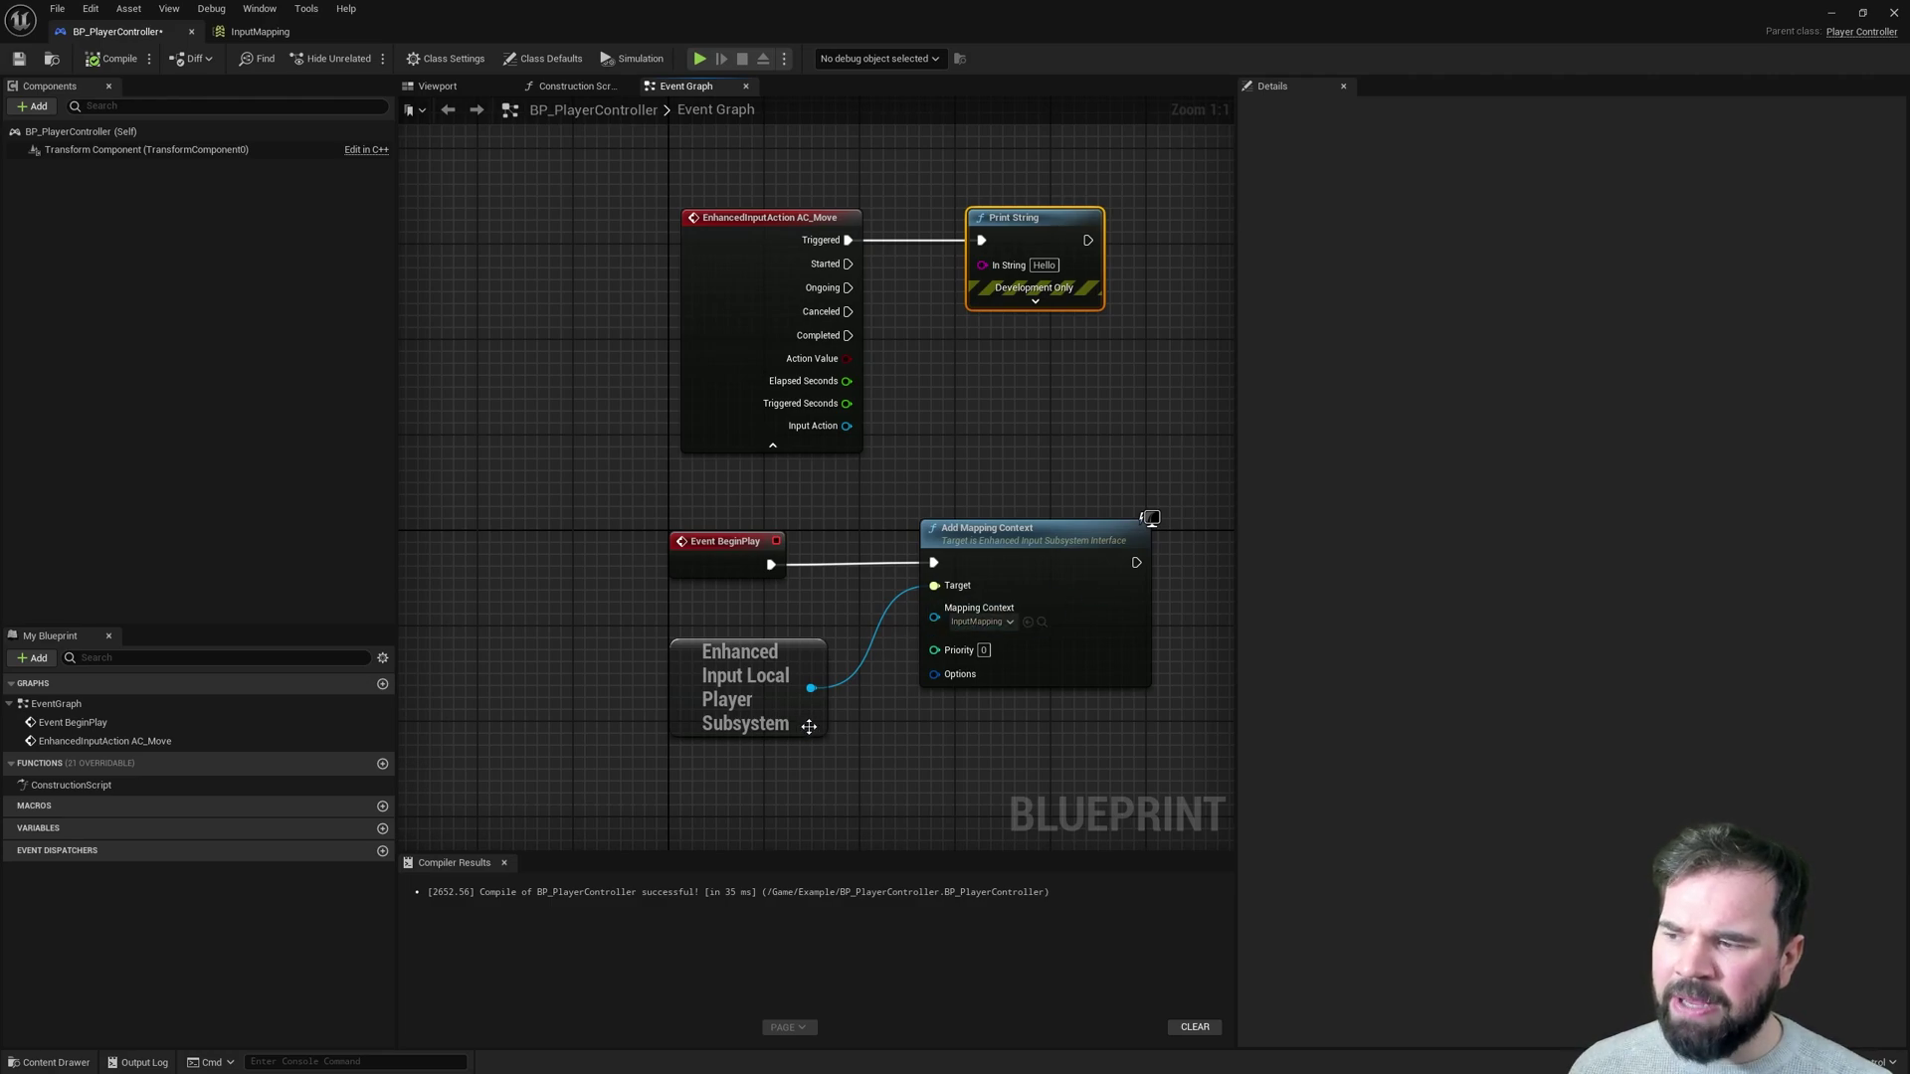
Review the AC_Move mapping in InputMapping and restore the asset editor to a smaller window over the level editor.
left_click(273, 32)
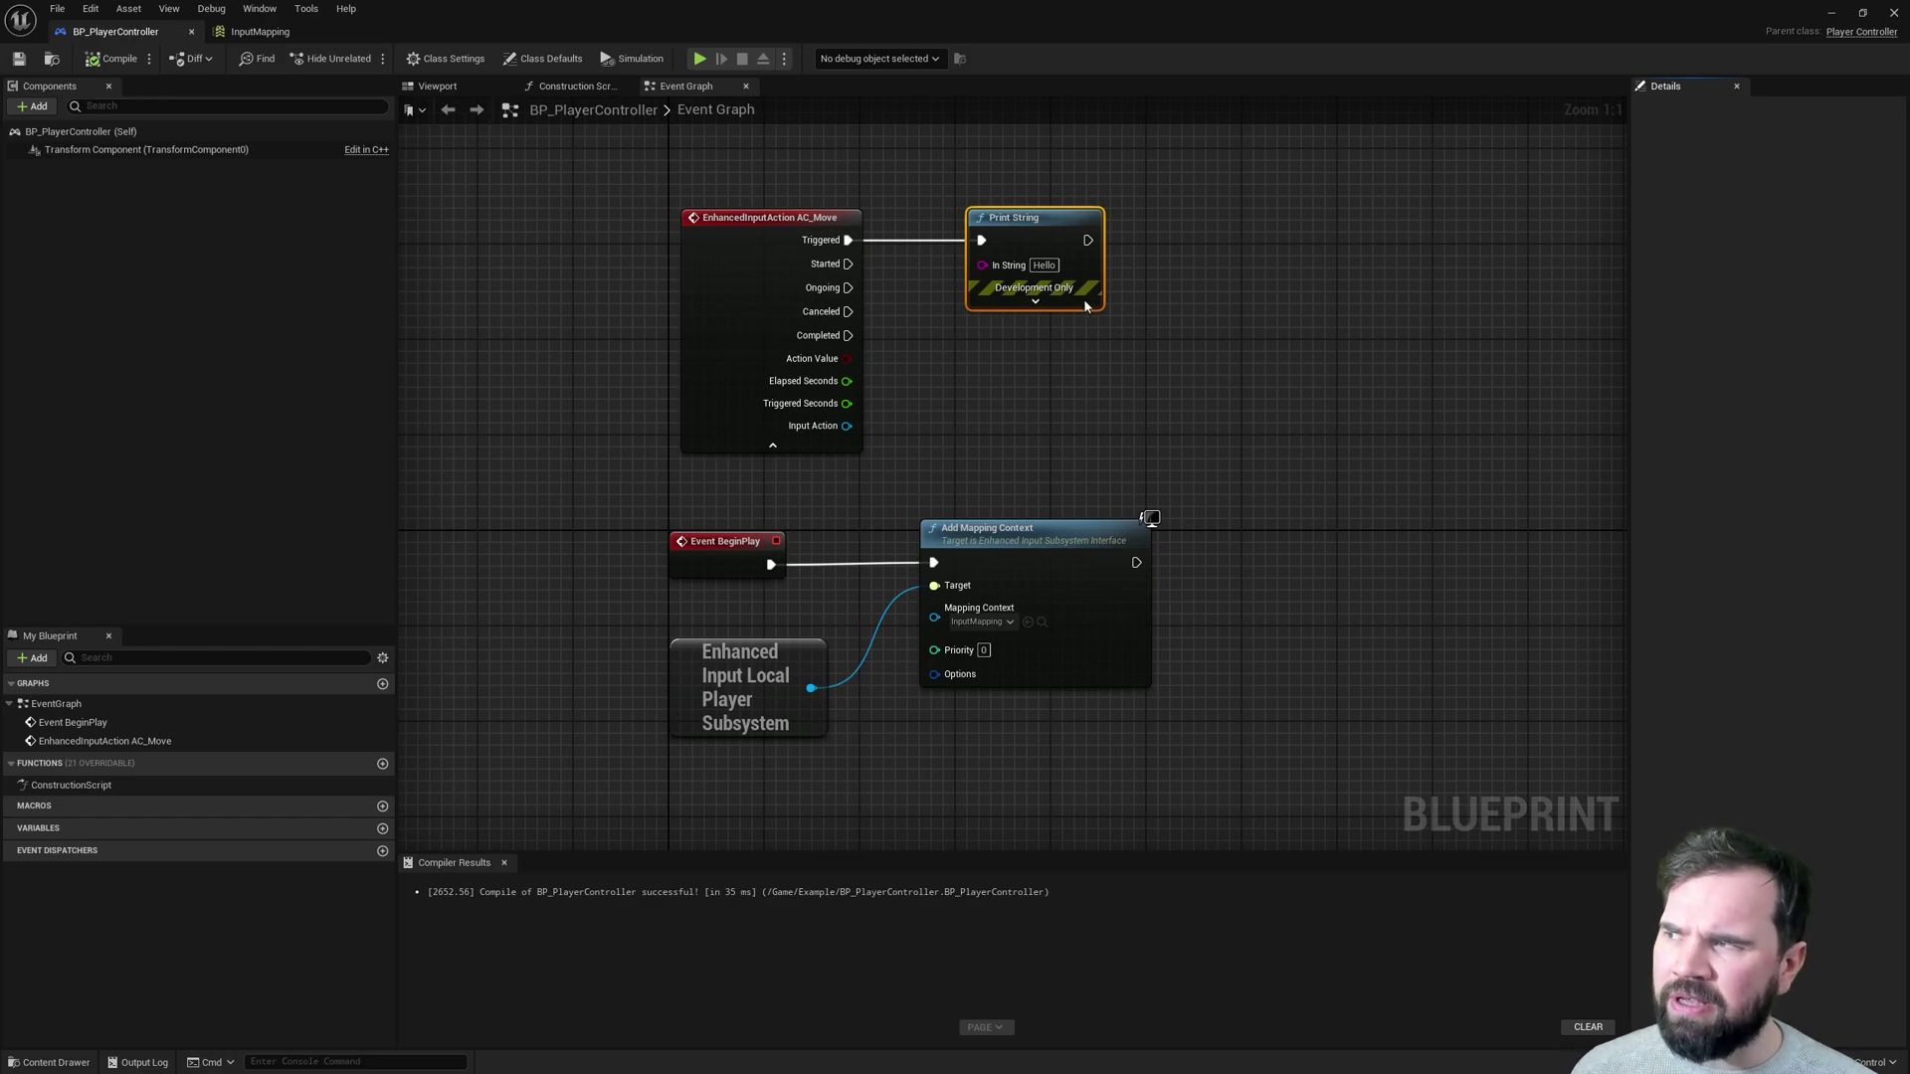
left_click(236, 34)
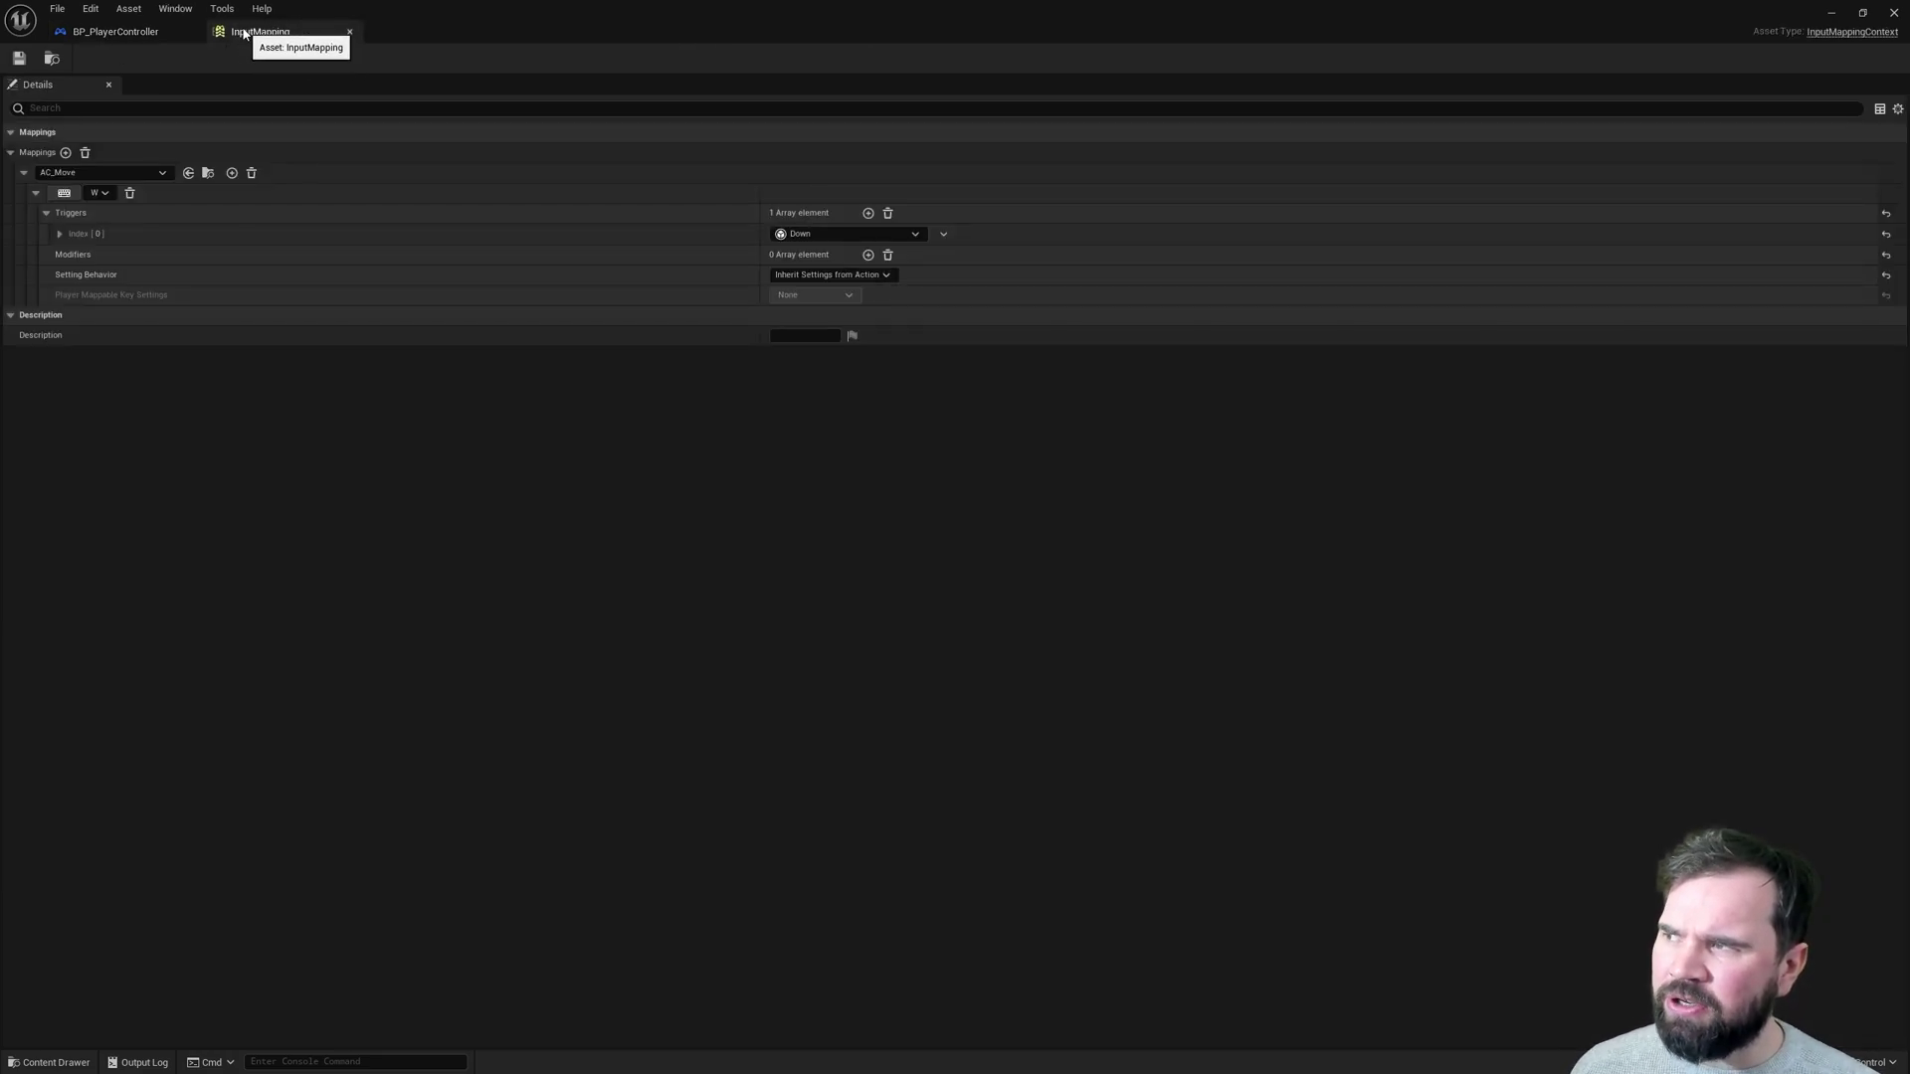
double_click(554, 9)
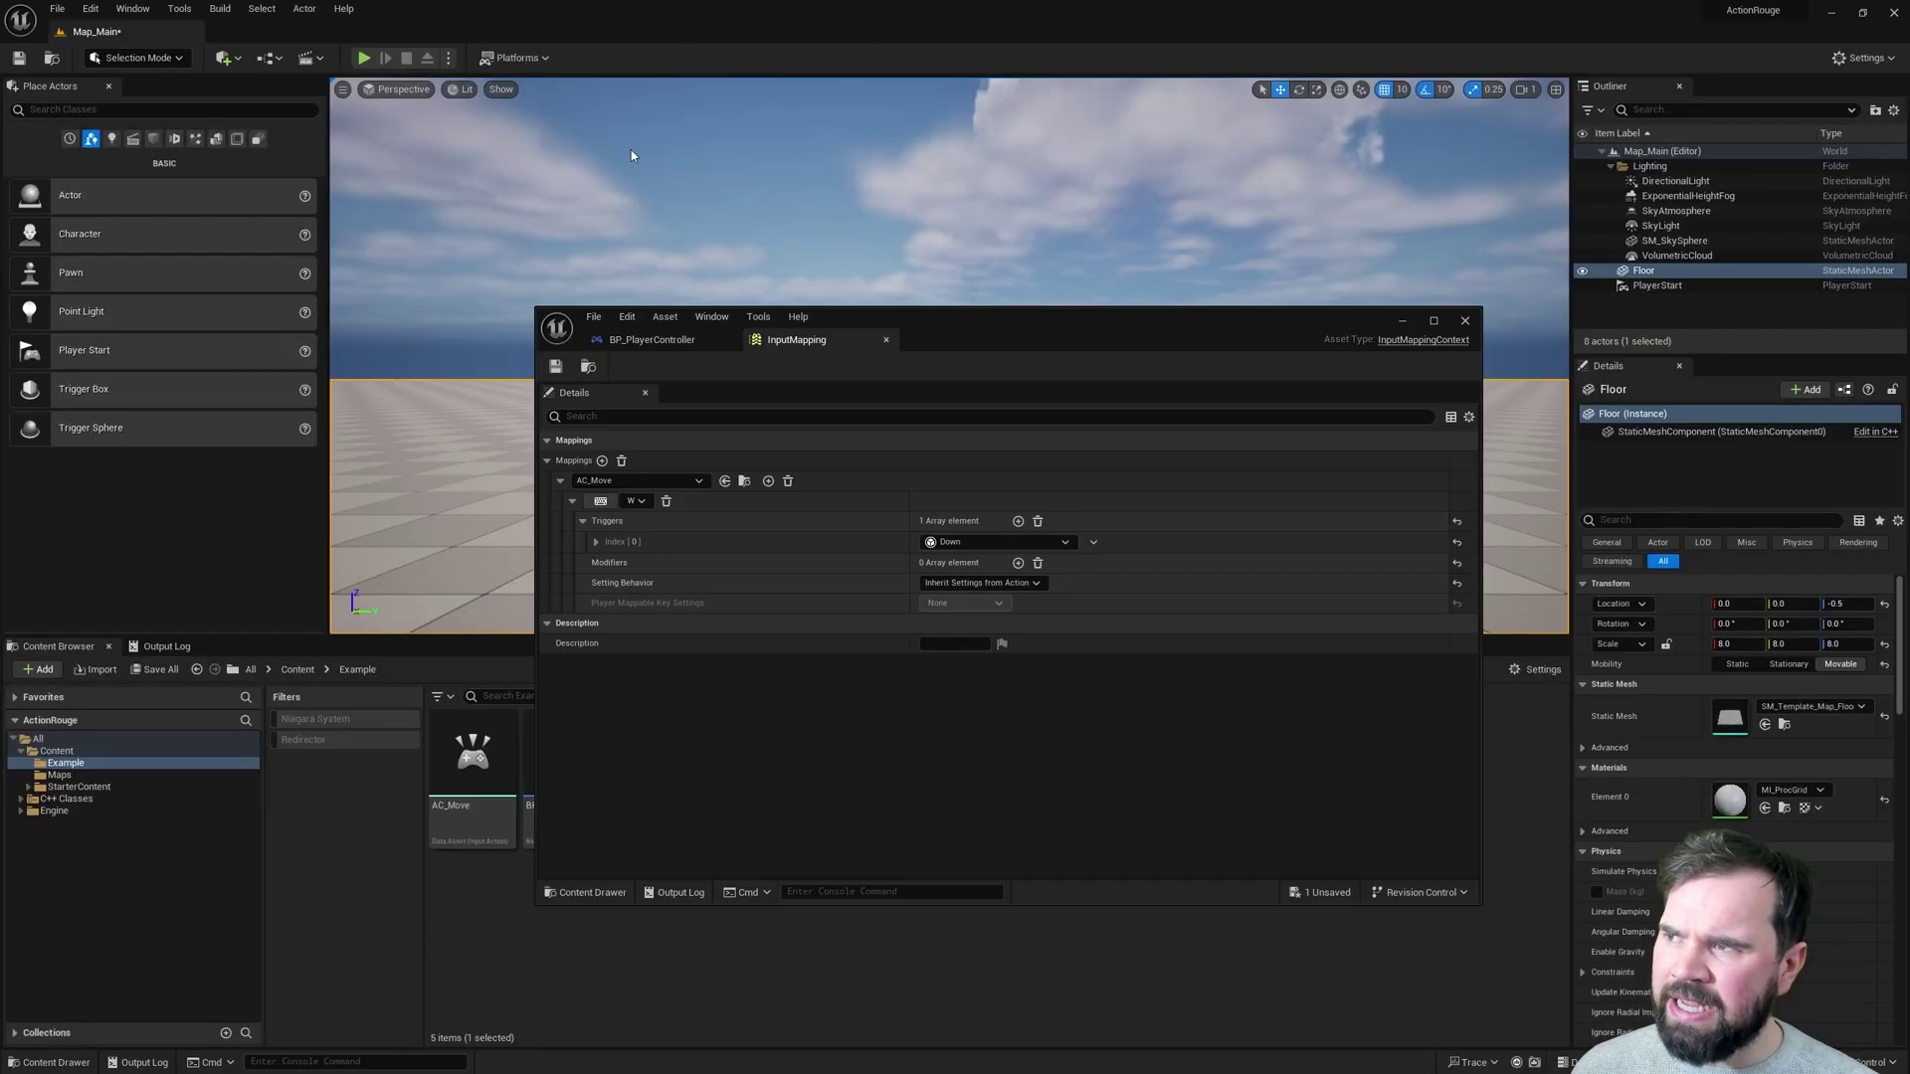
Open the AC_Move input action, set its Value Type to Axis2D (Vector2D) and save the asset.
double_click(478, 812)
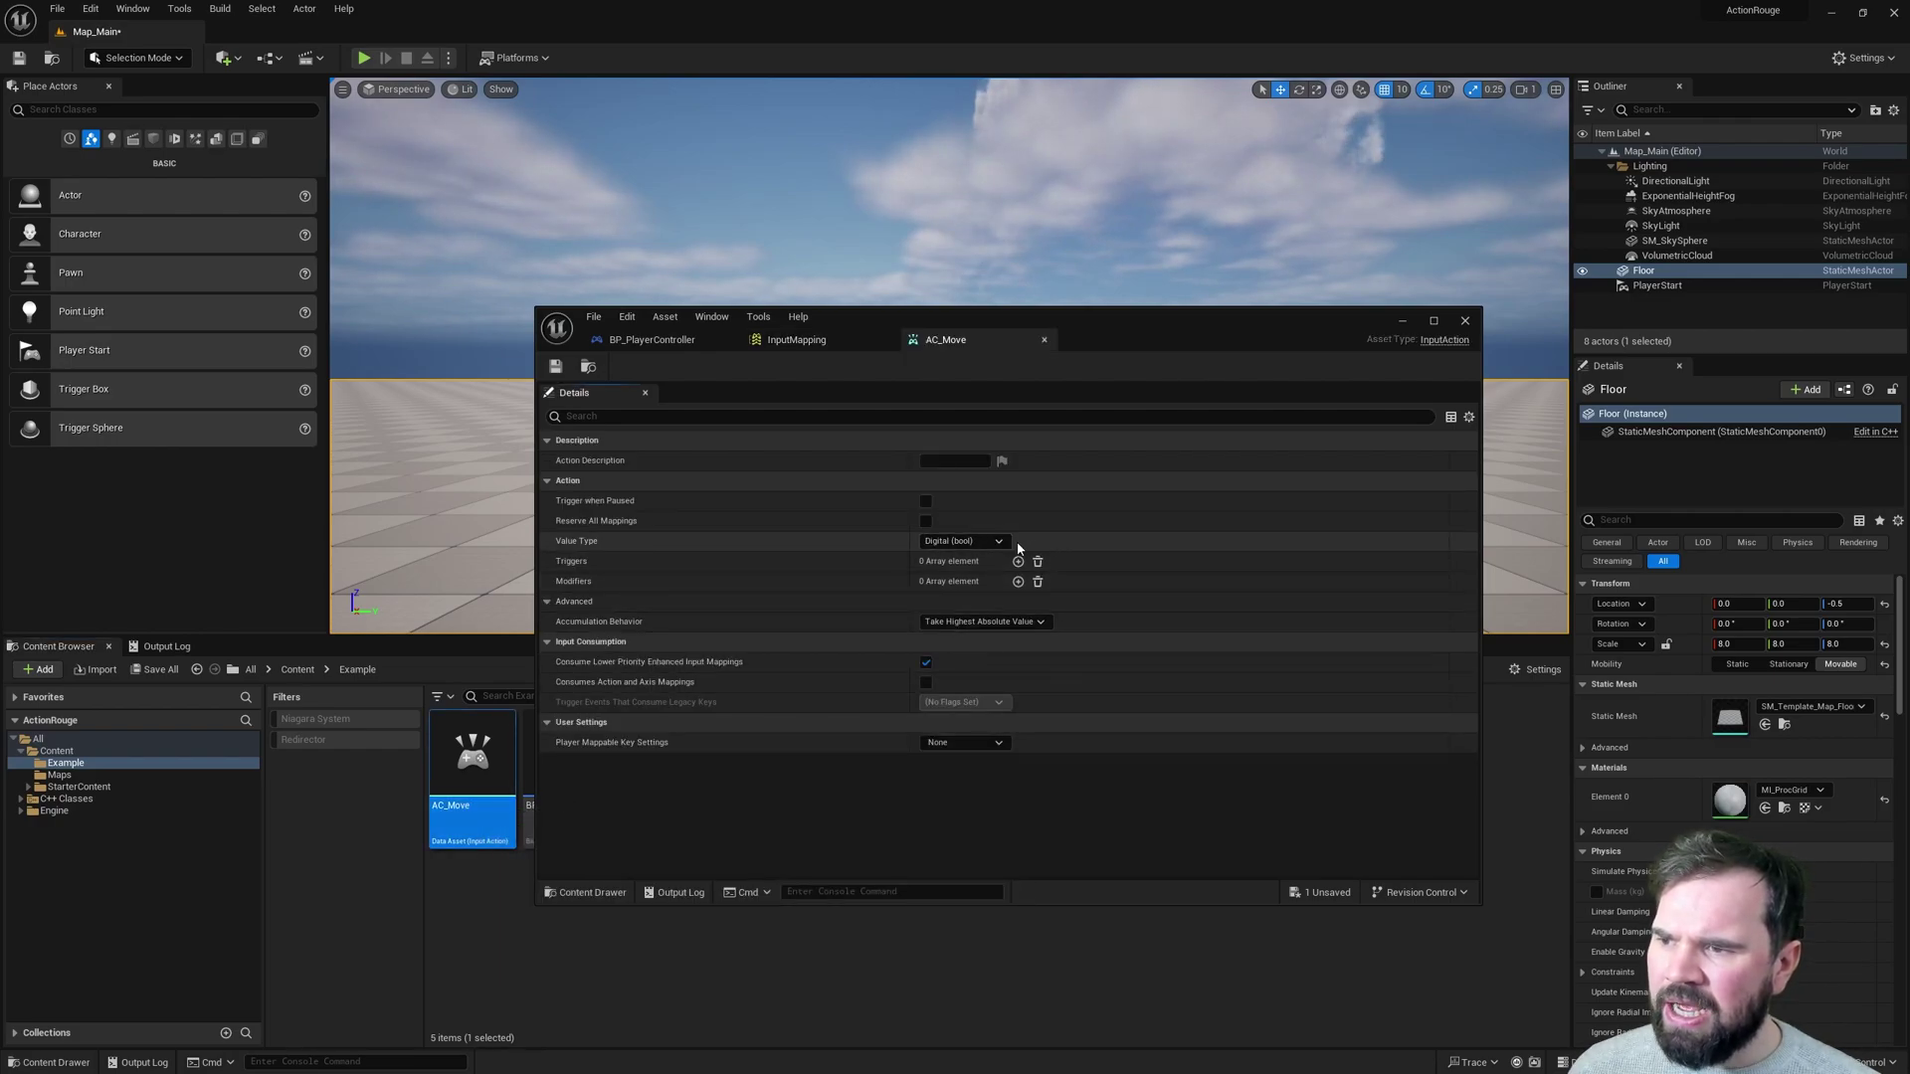
left_click_drag(1129, 337, 1130, 243)
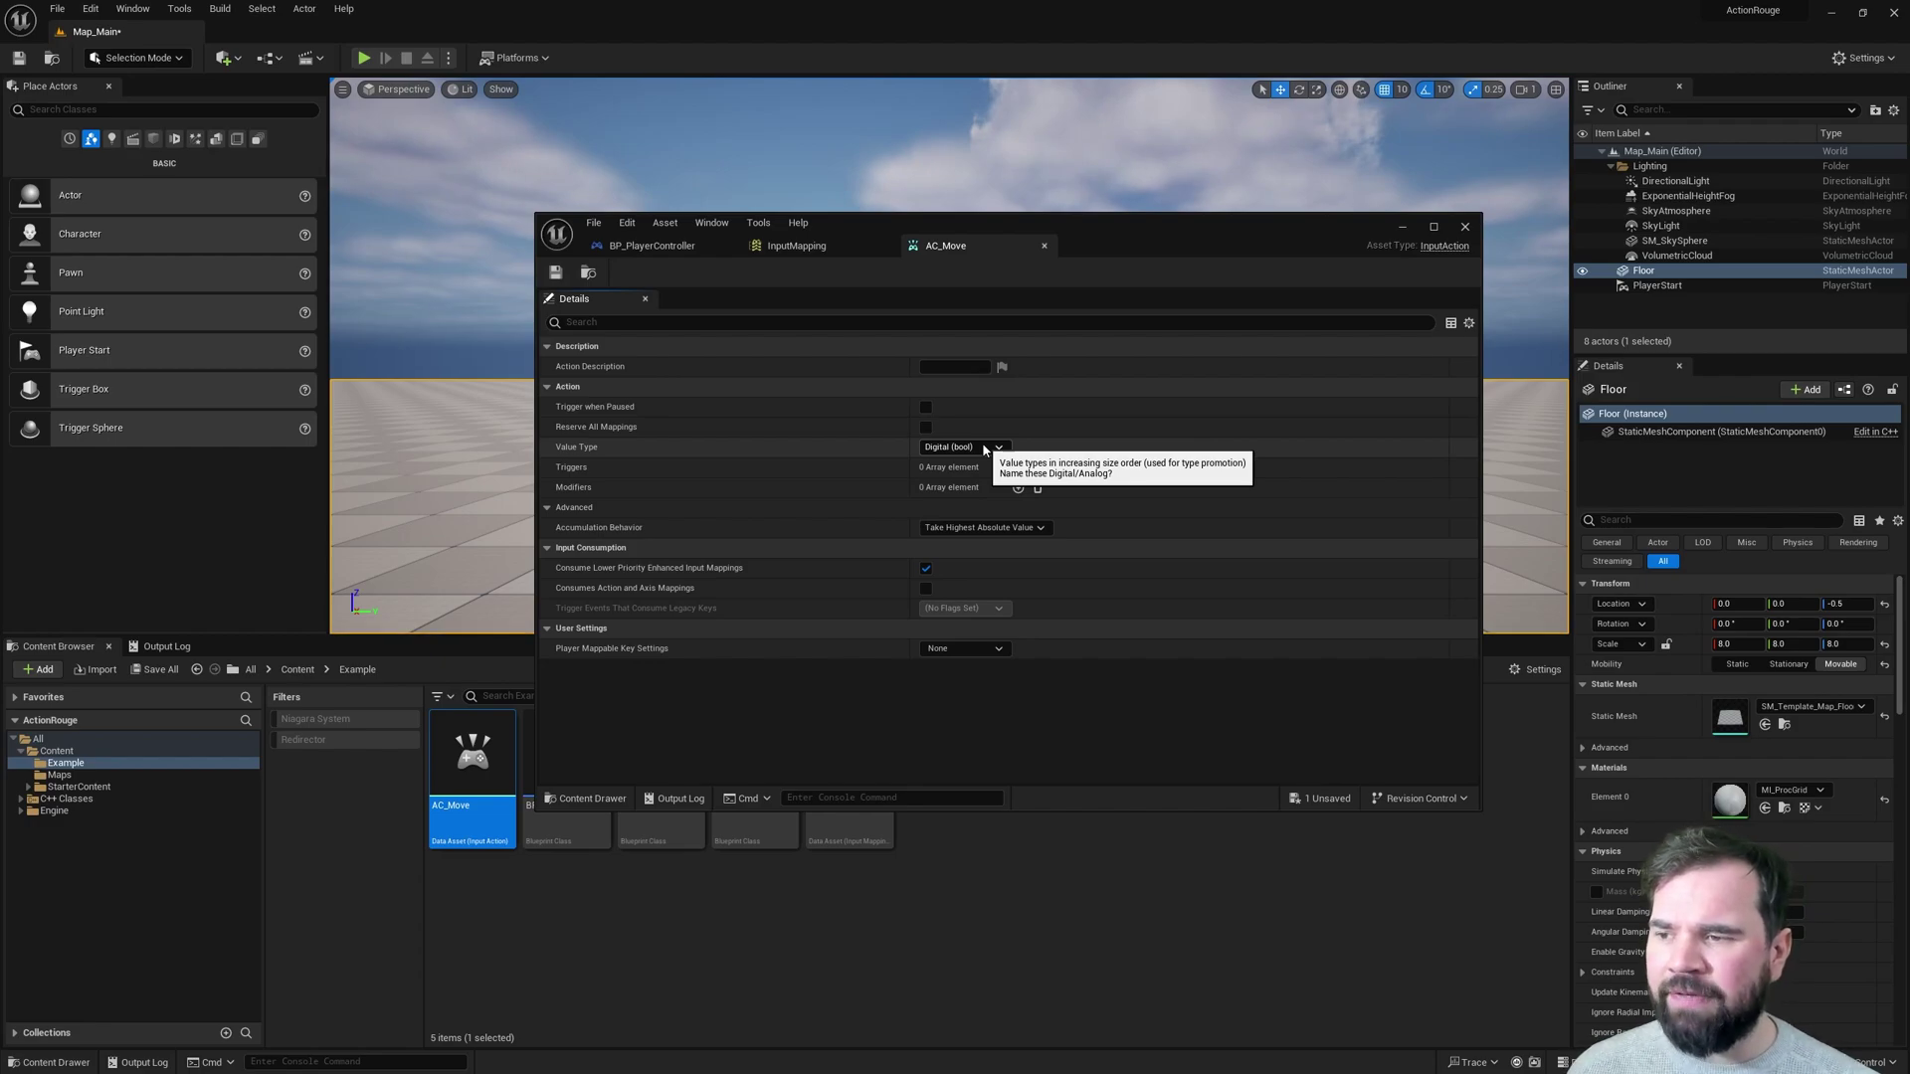
left_click(983, 450)
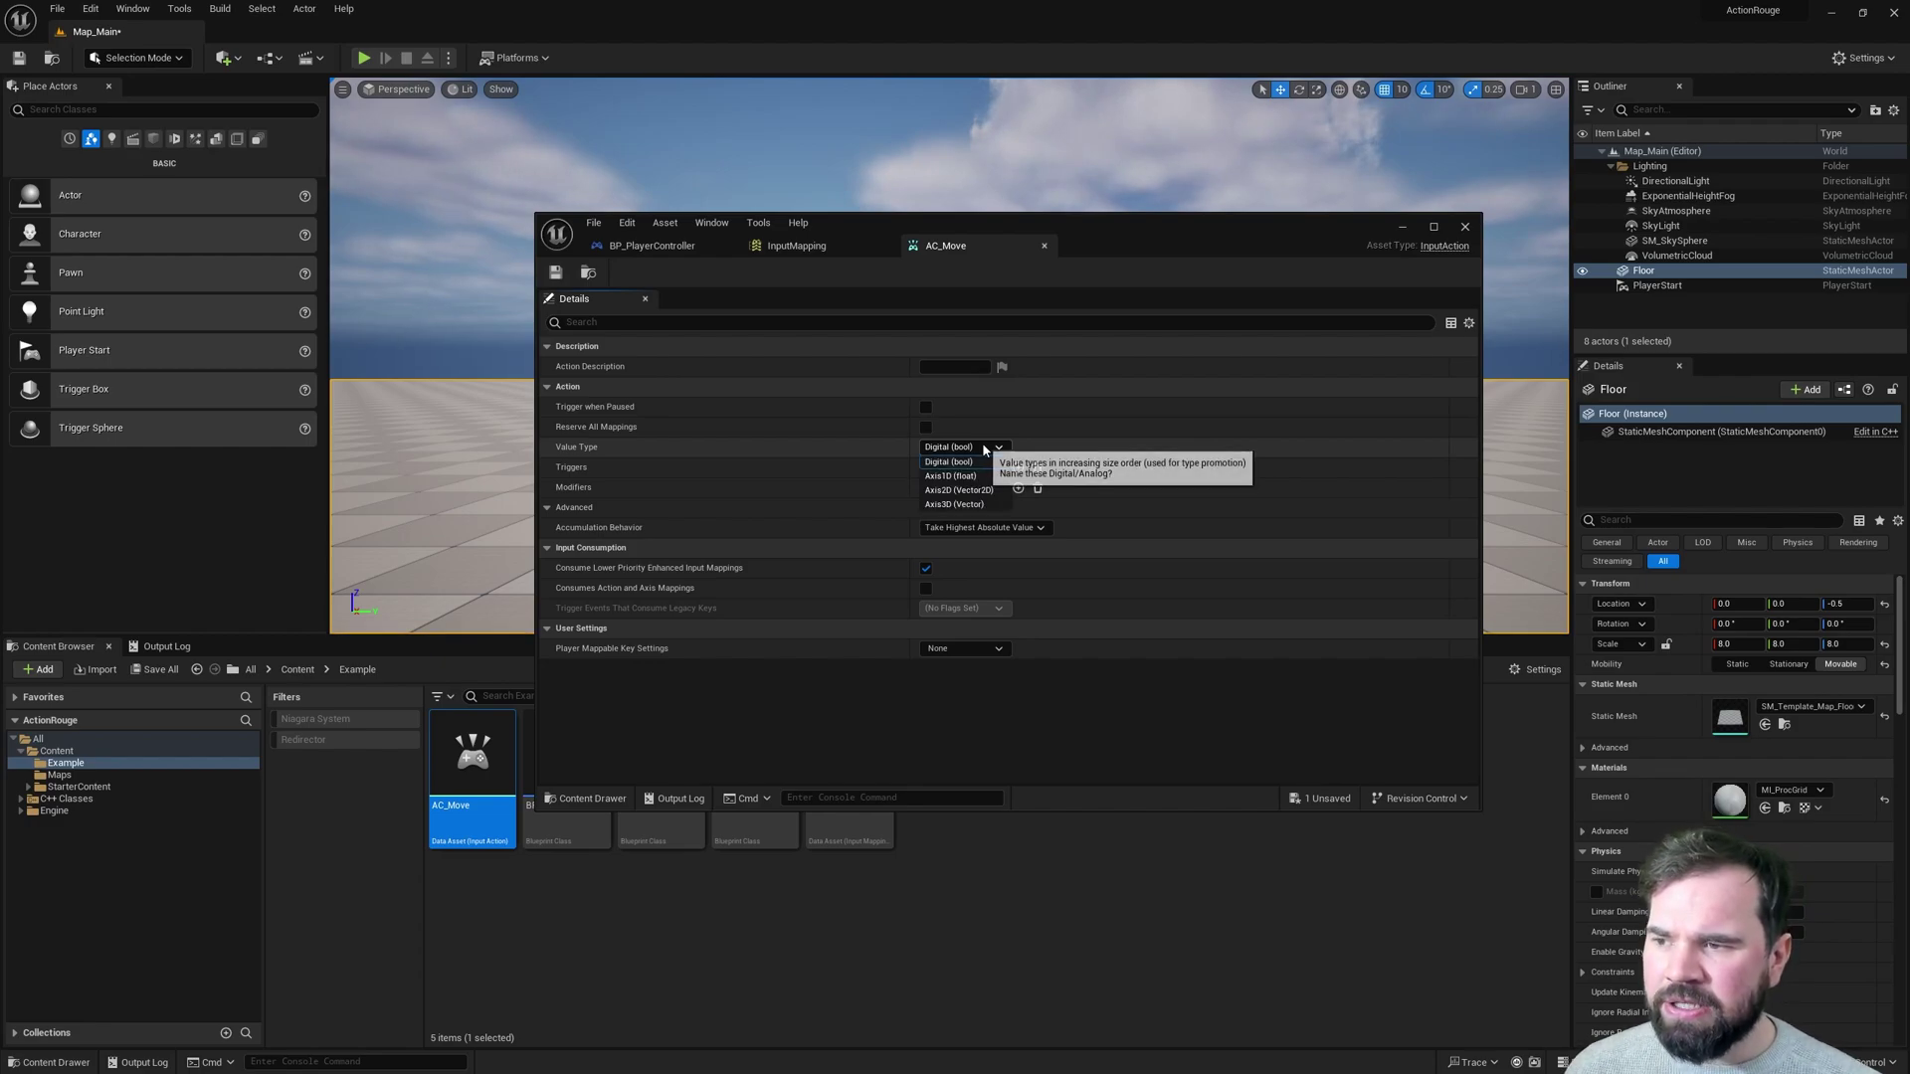
left_click(950, 491)
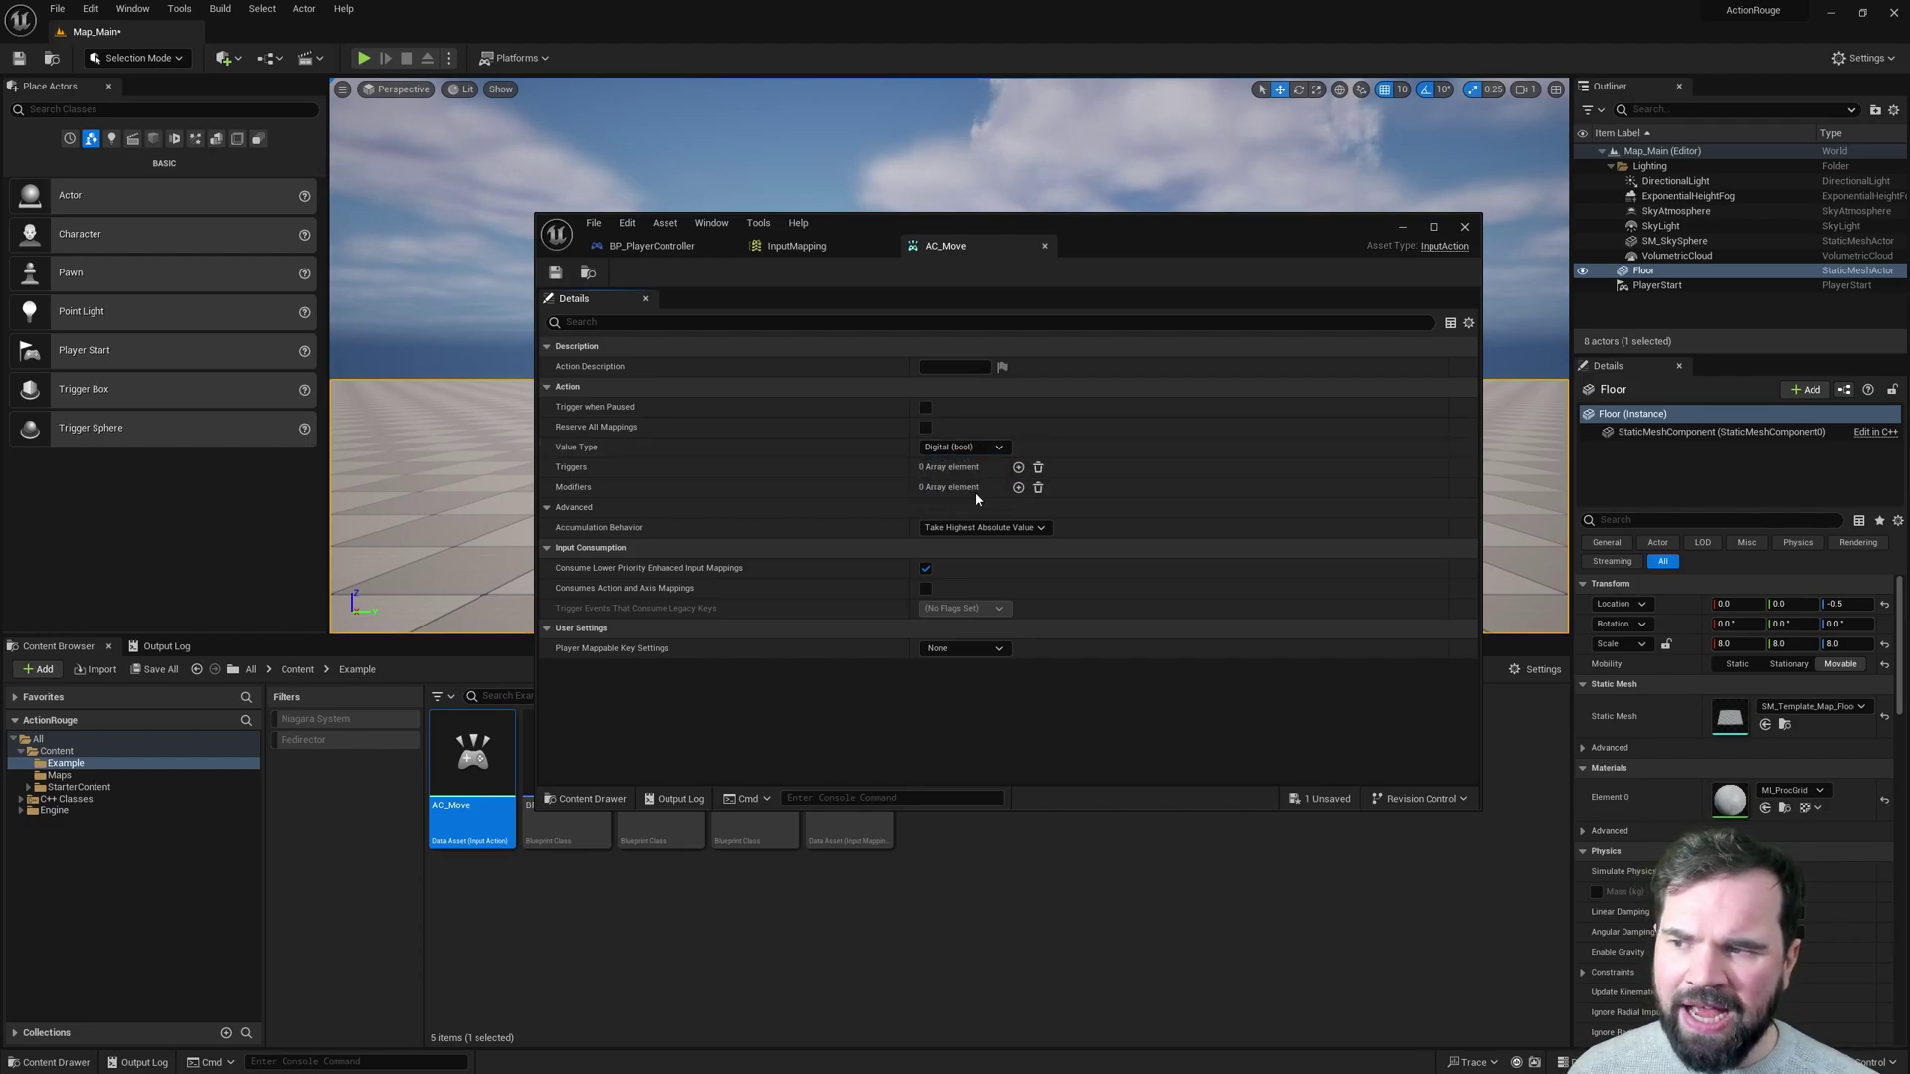
left_click(555, 271)
Expand the pins of the AC_Move event in BP_PlayerController and inspect its Action Value output.
left_click(639, 249)
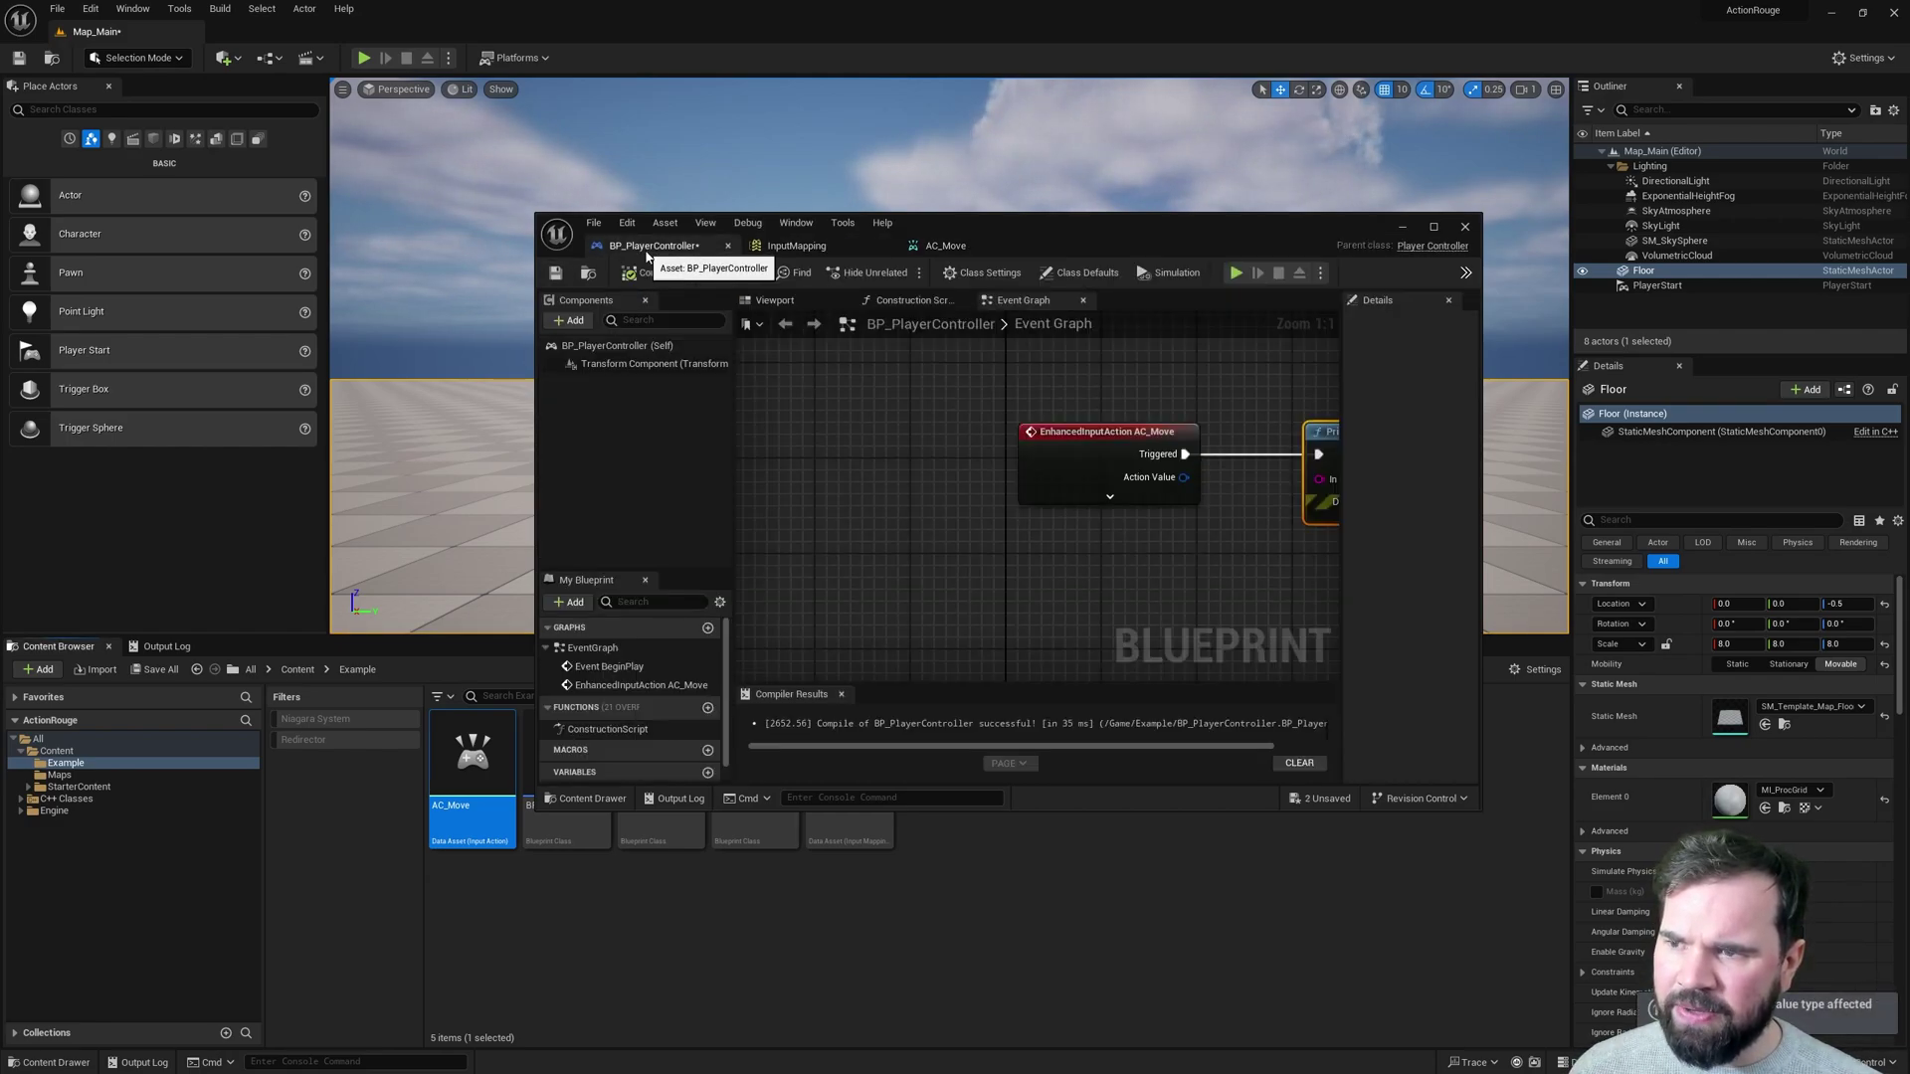
left_click(1189, 503)
right_click_drag(1191, 512, 1090, 458)
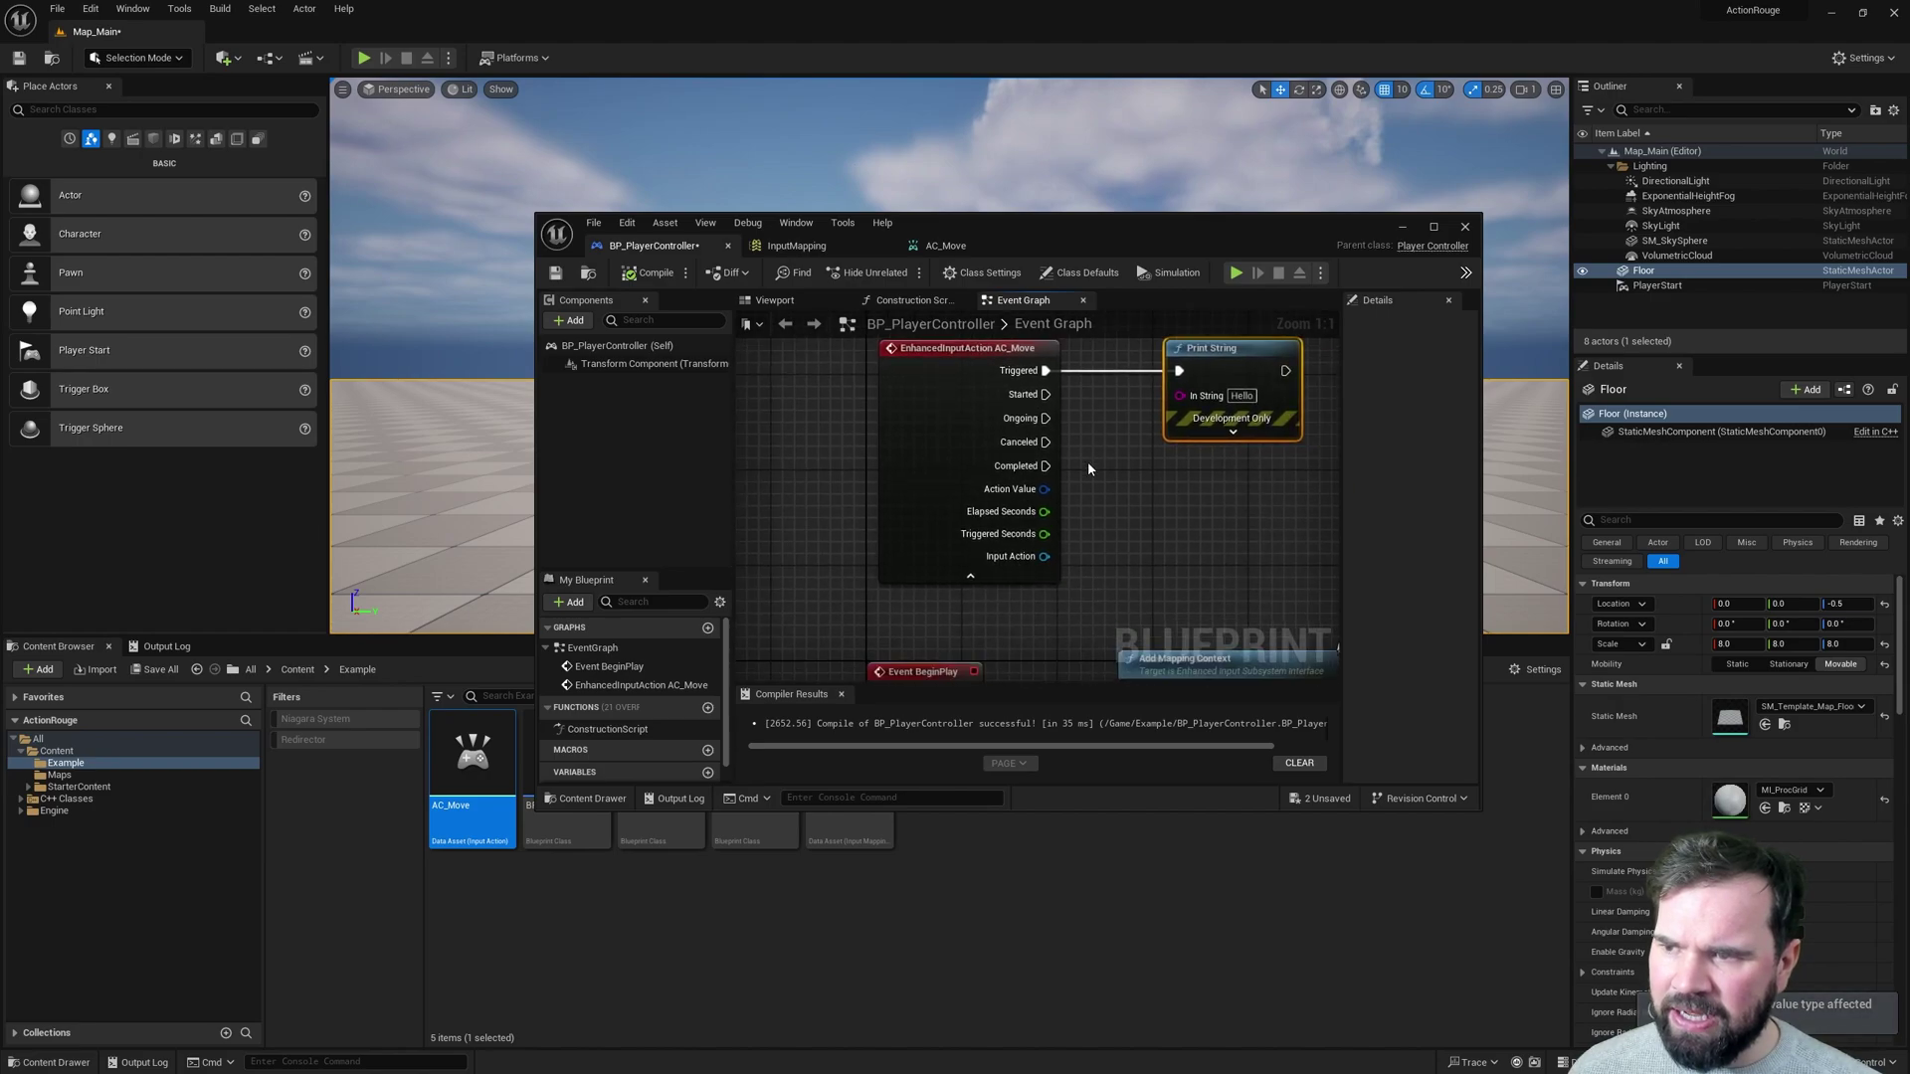
right_click_drag(980, 398, 943, 437)
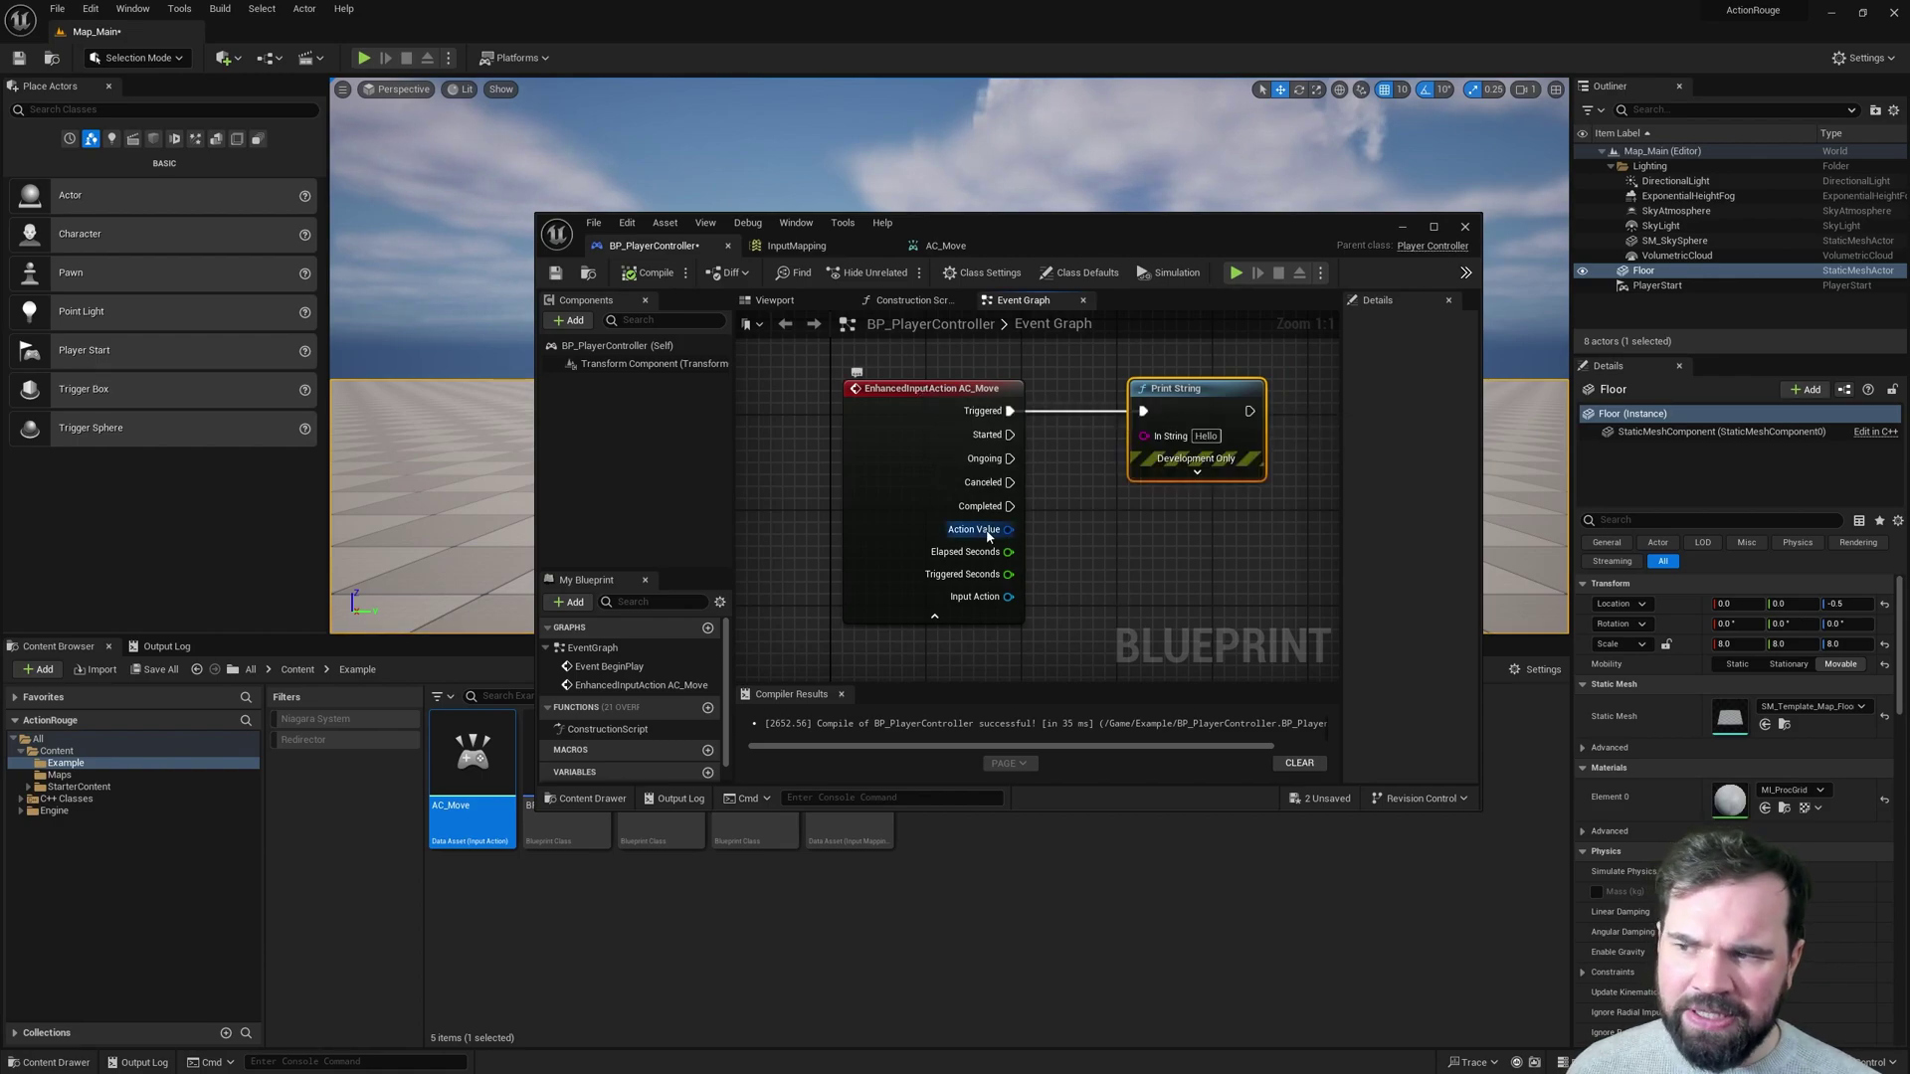
Set AC_Move's Value Type to Digital (bool), save it and check the Action Value pin in BP_PlayerController.
left_click(957, 249)
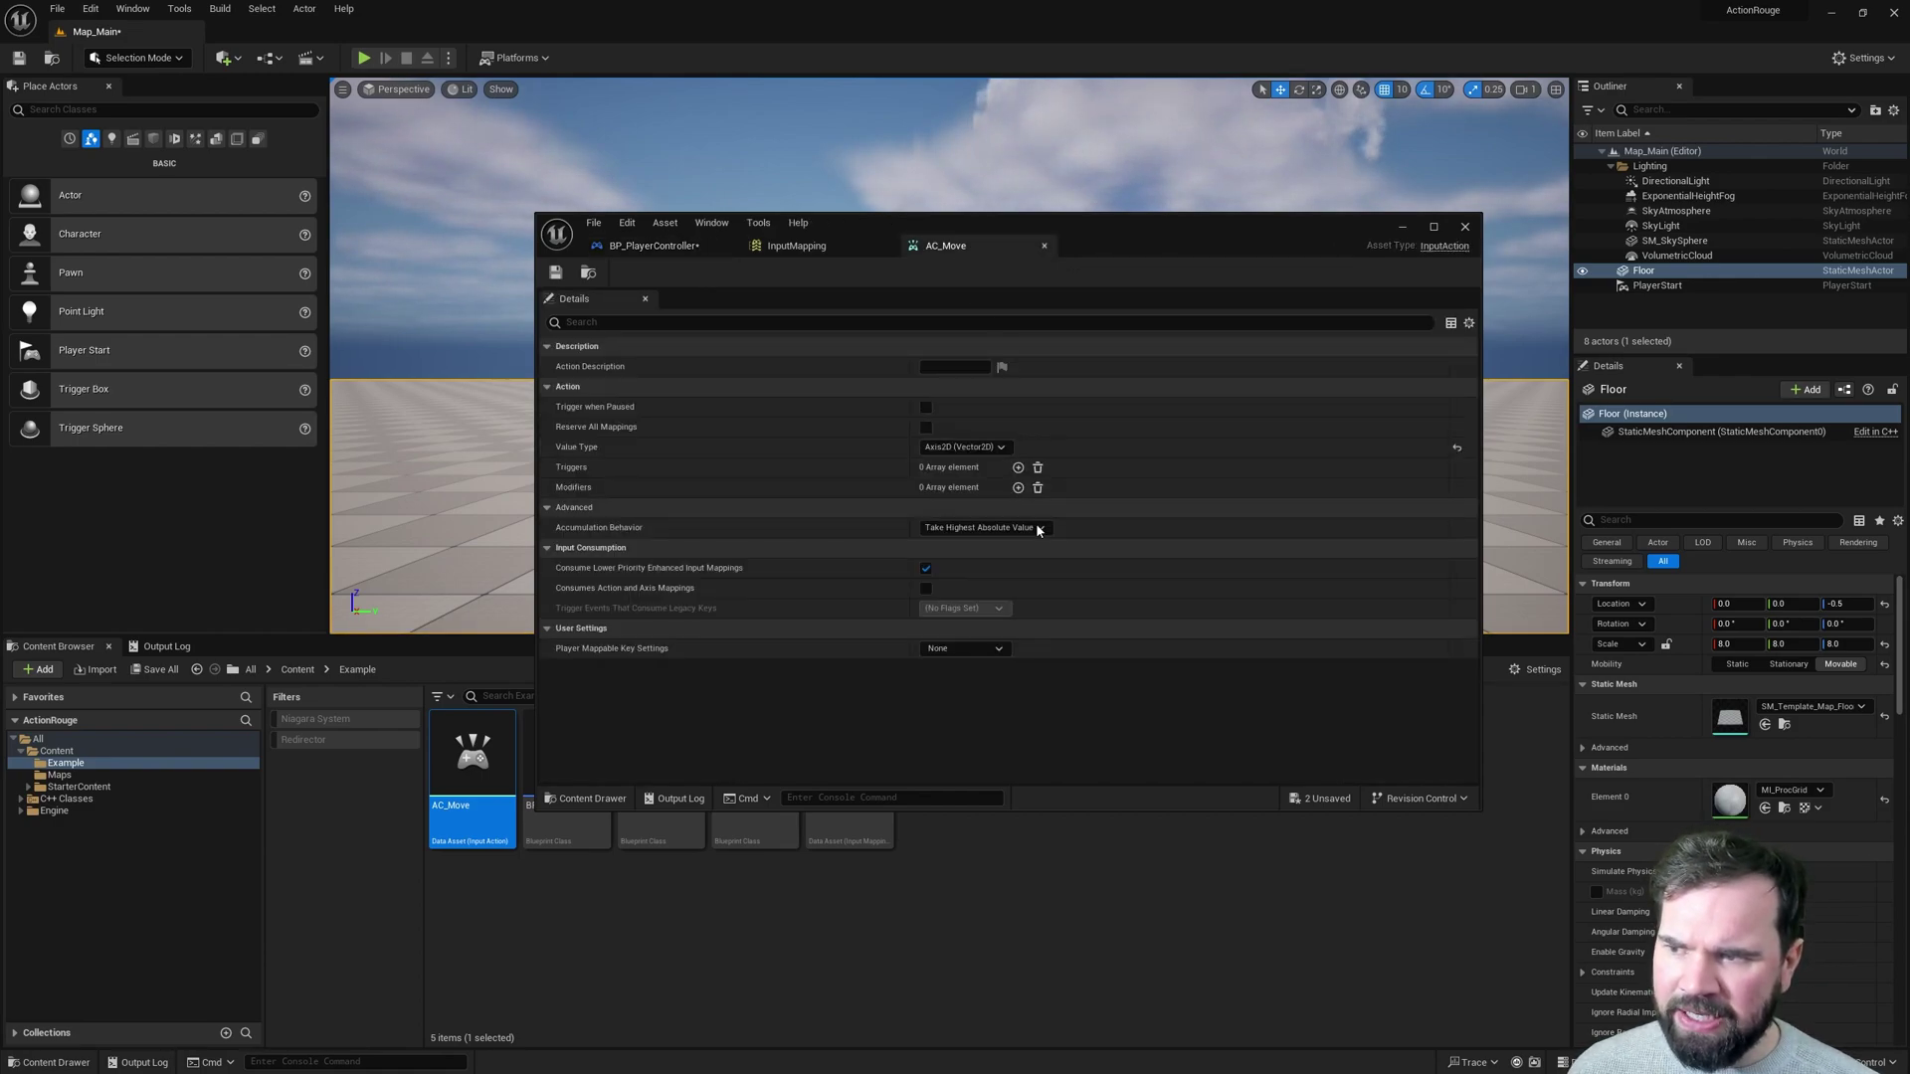
left_click(963, 447)
left_click(957, 461)
left_click(555, 271)
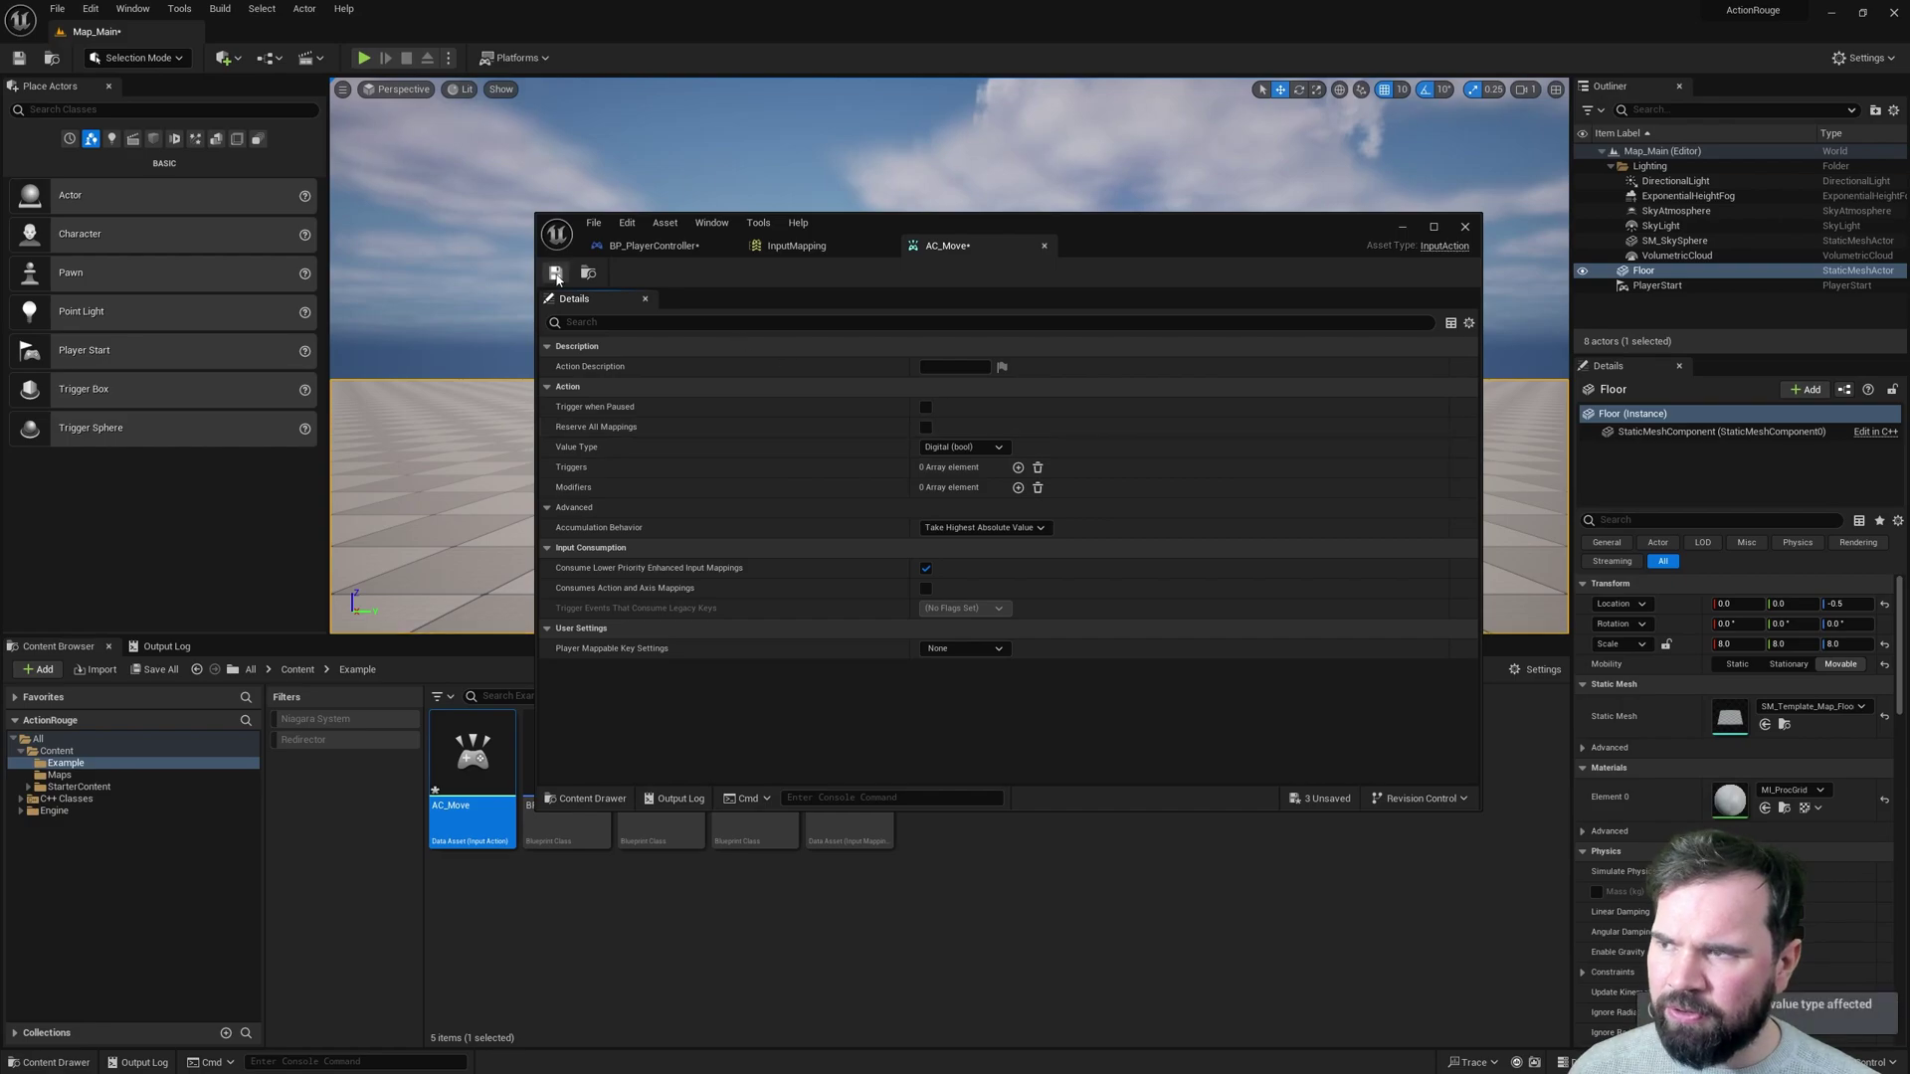
left_click(651, 246)
left_click(930, 455)
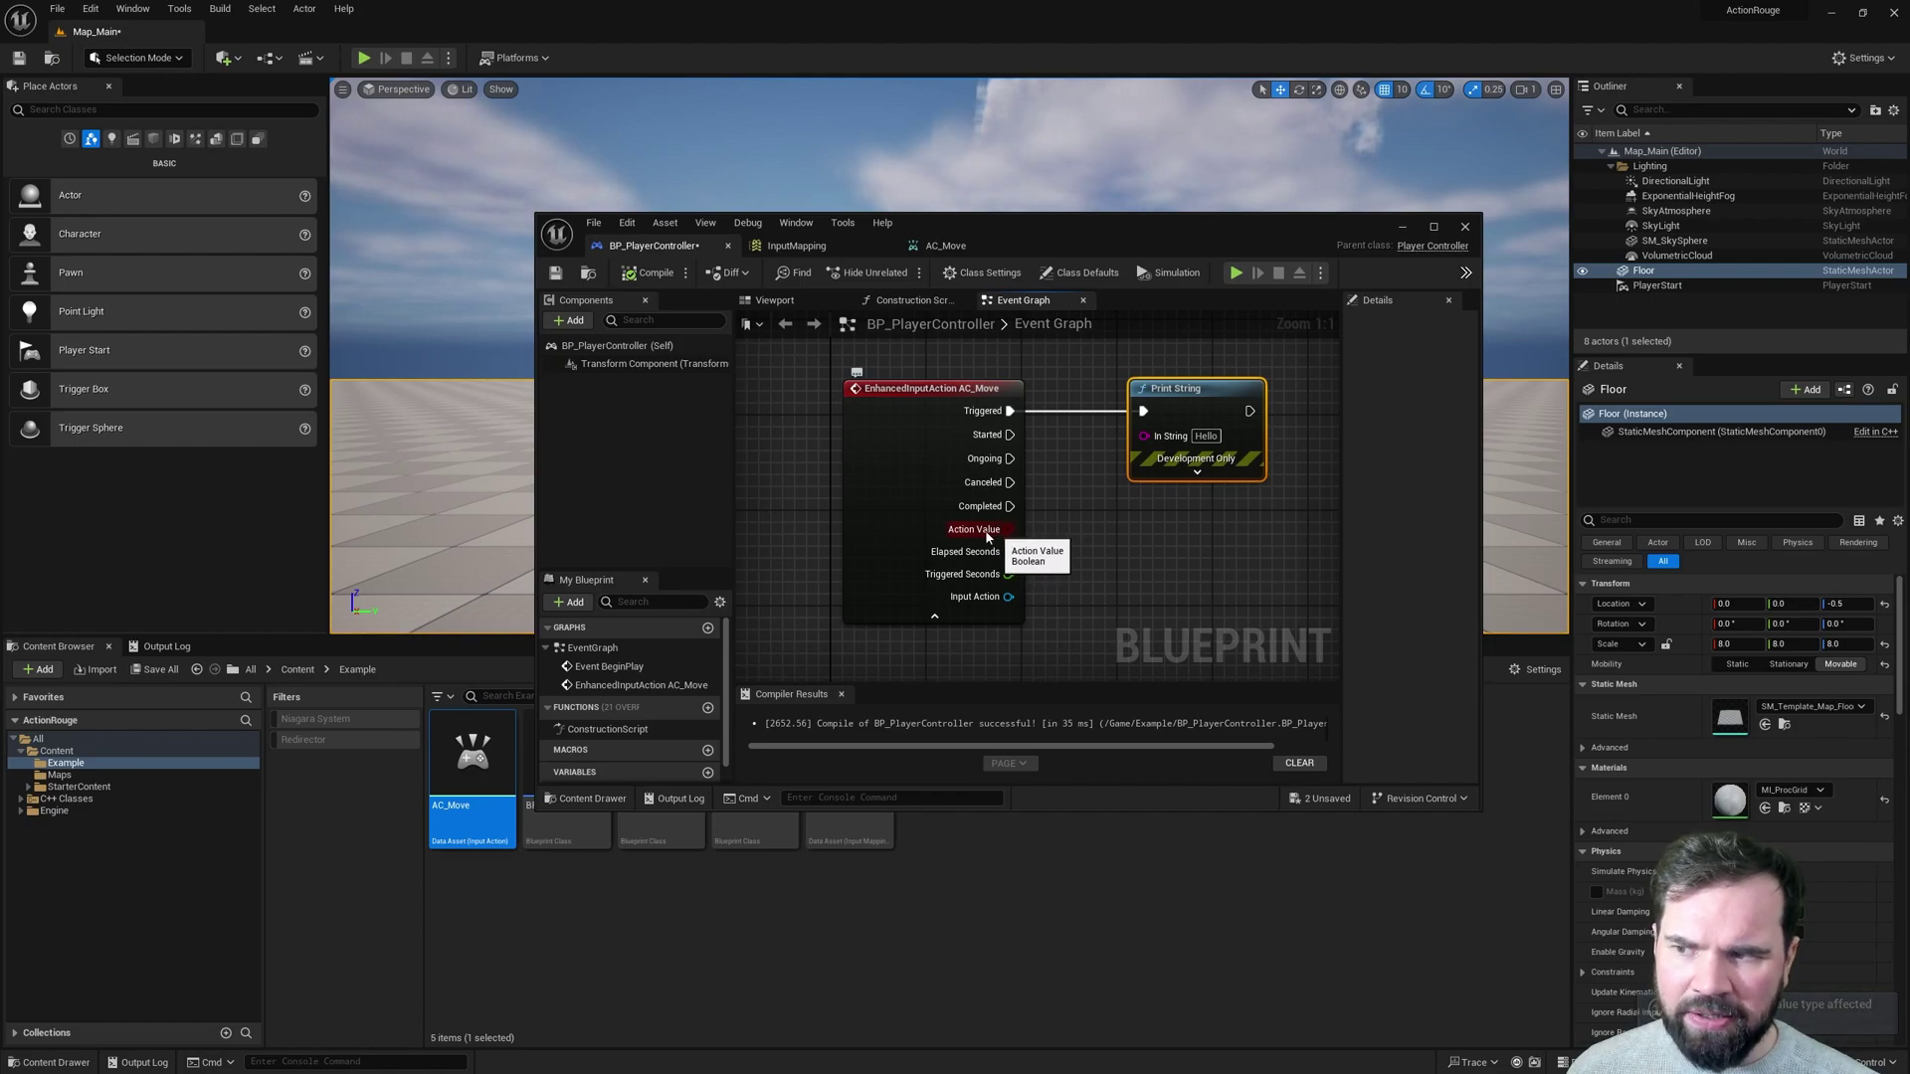
Change AC_Move's Value Type to Axis2D (Vector2D), save it and return to the BP_PlayerController event graph.
left_click(945, 246)
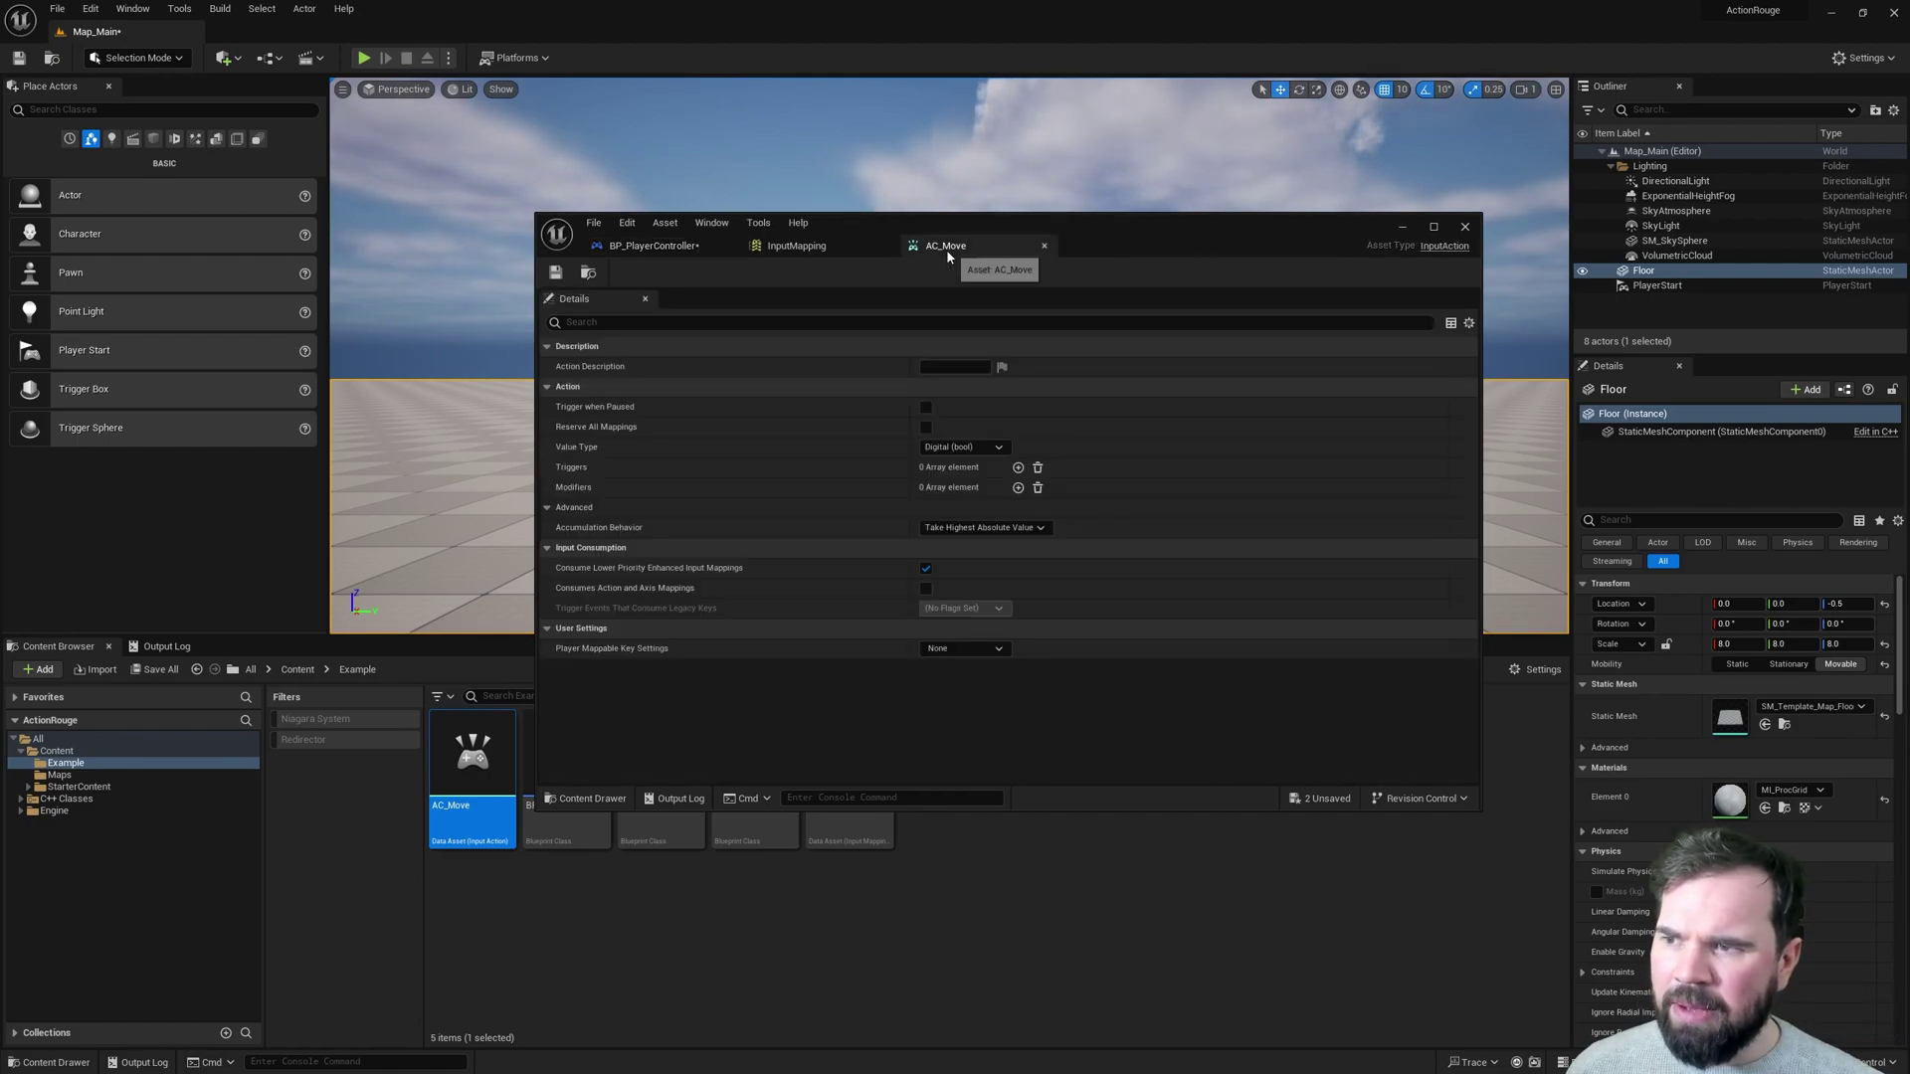
left_click(962, 446)
left_click(970, 490)
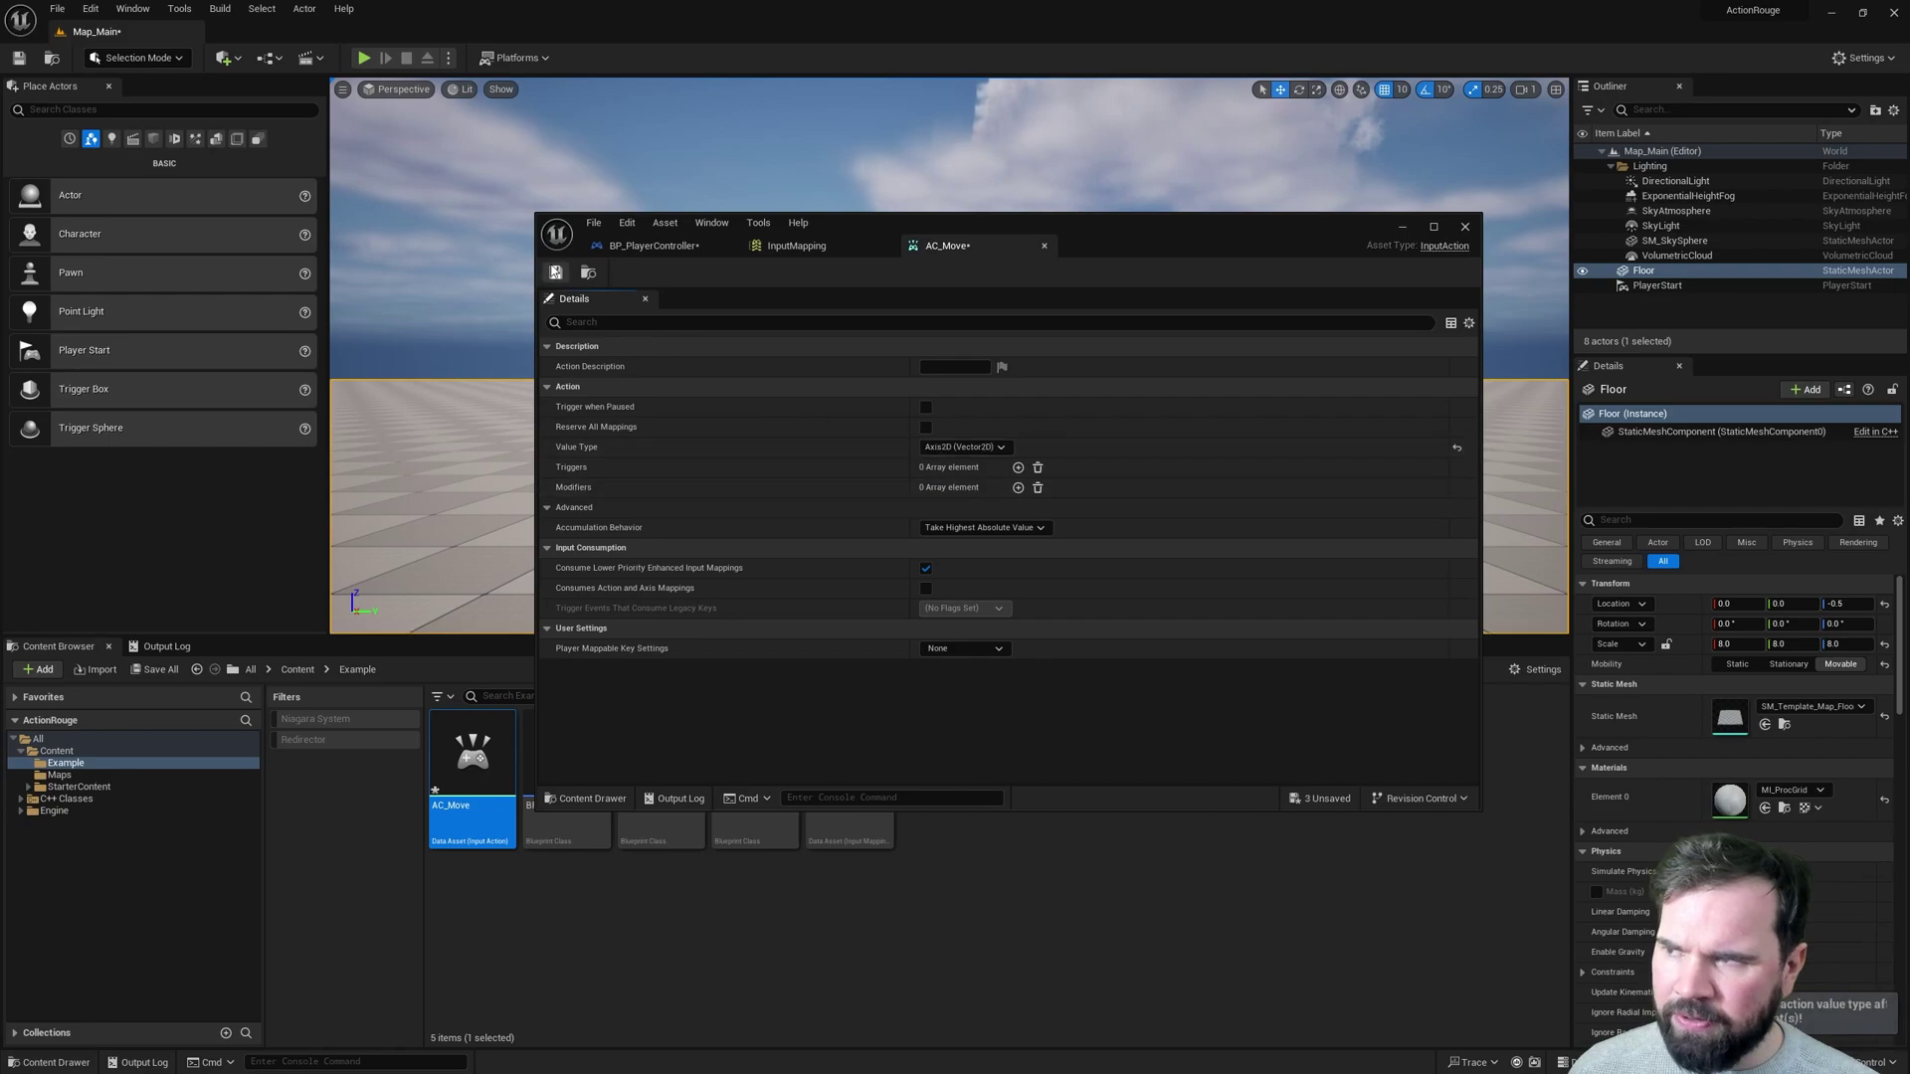
left_click(647, 246)
left_click(939, 457)
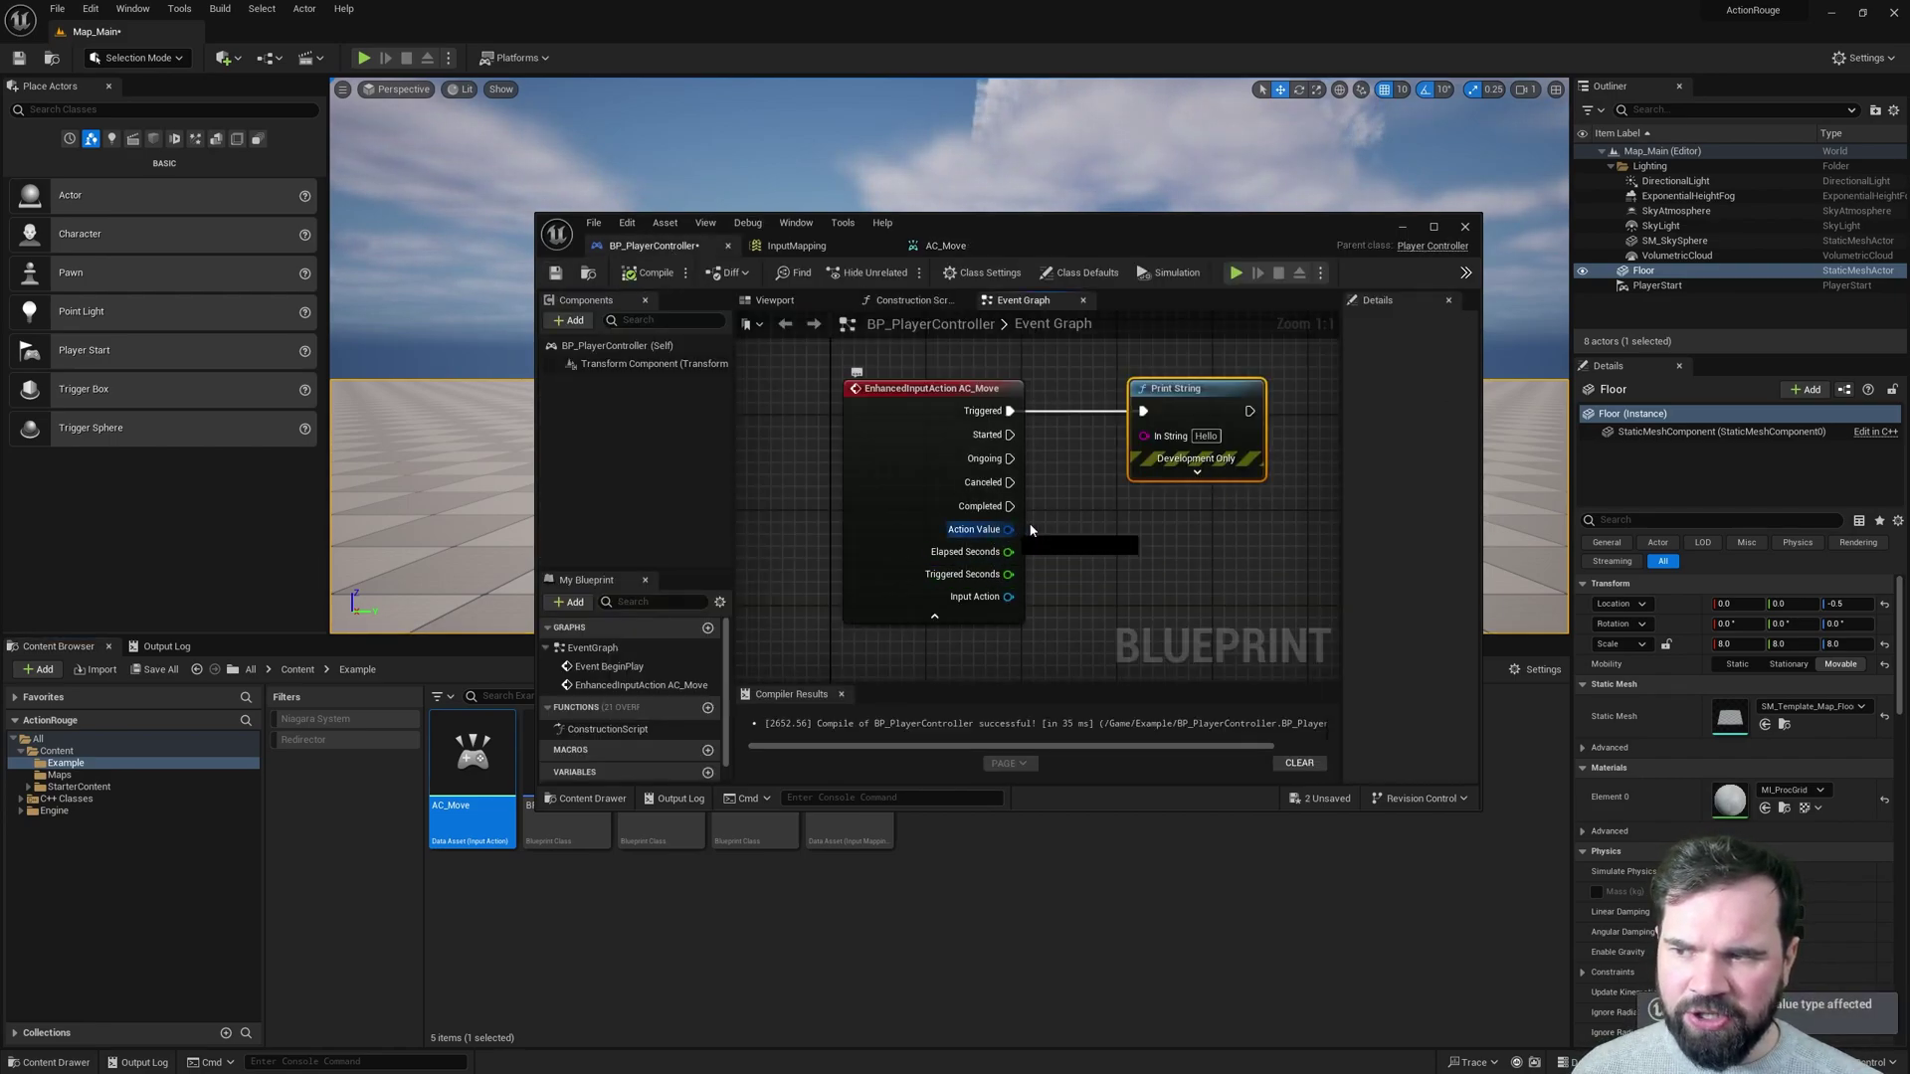
Break the AC_Move Action Value with a Break Vector 2D node, connect X to Print String's In String, and compile and save.
left_click_drag(1016, 529, 1094, 522)
type("break vector")
key("Return")
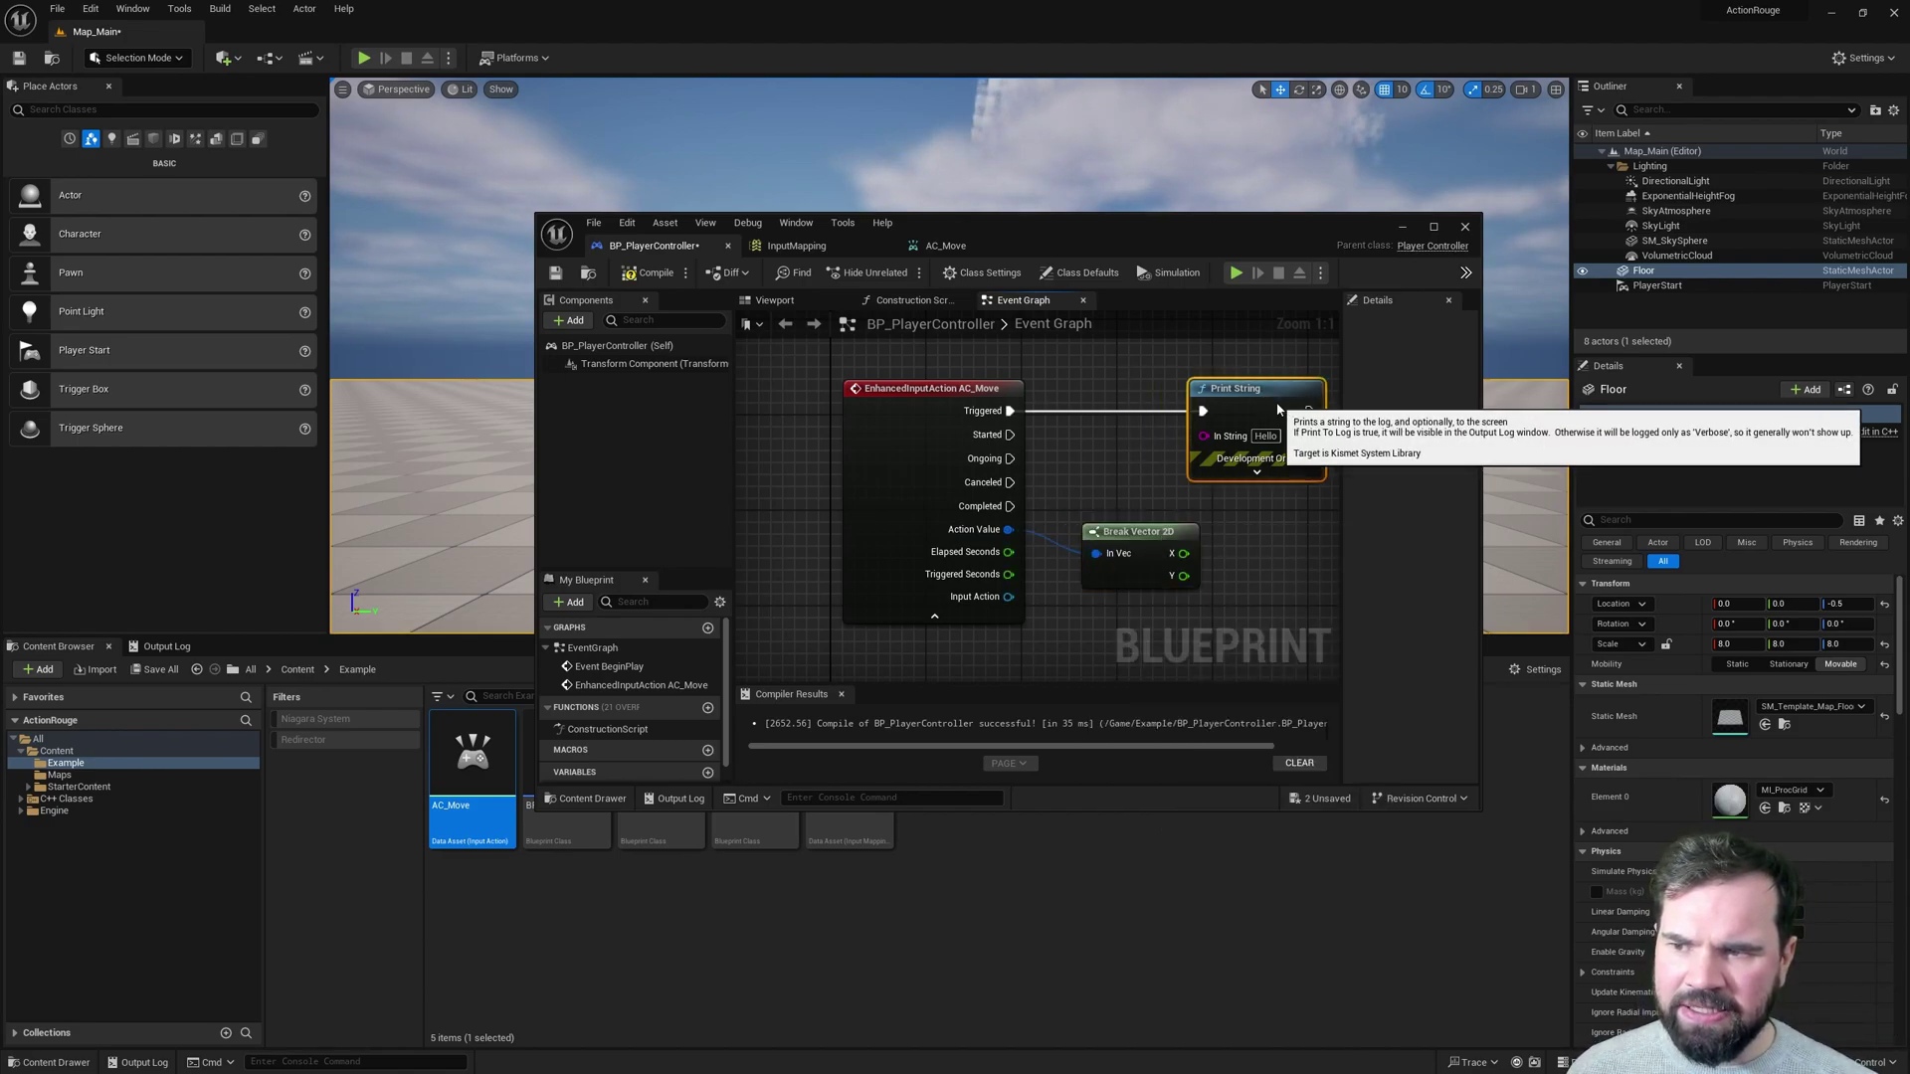
key("f")
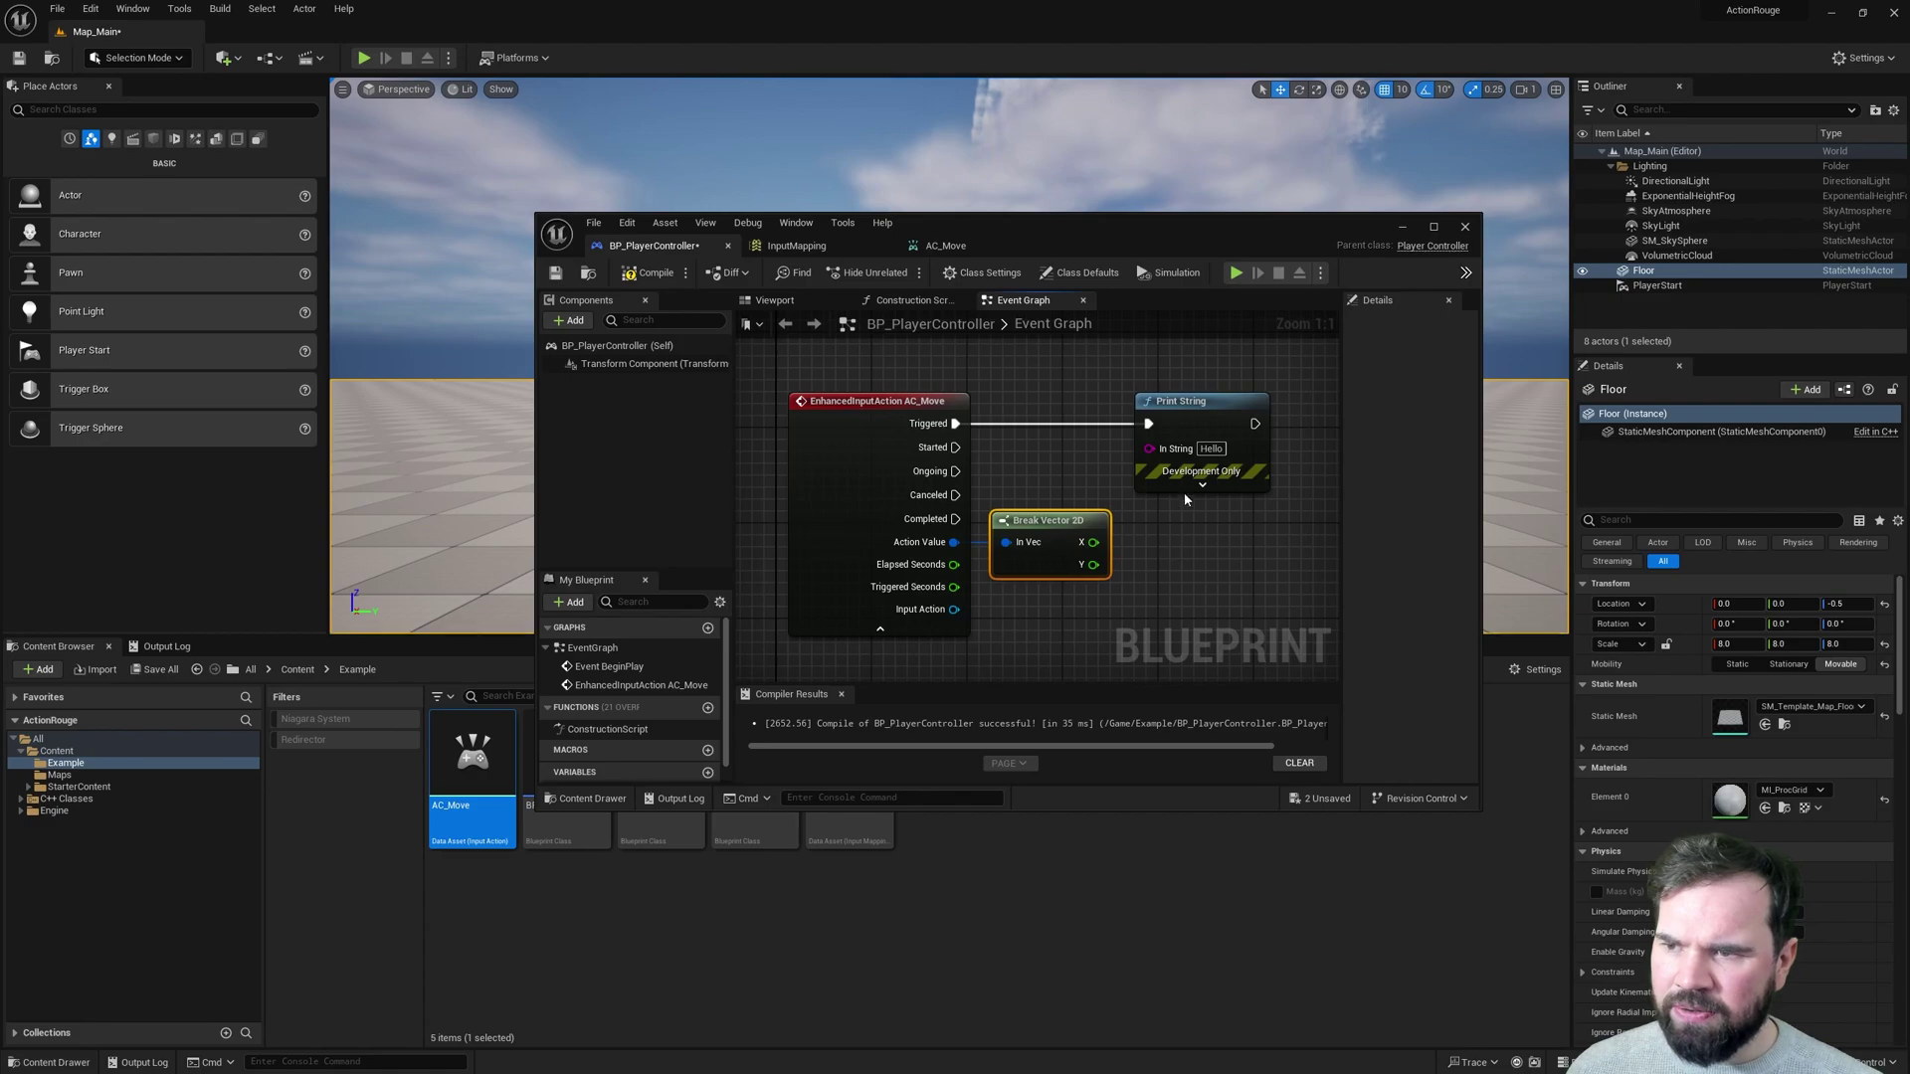
left_click_drag(1205, 427, 1241, 427)
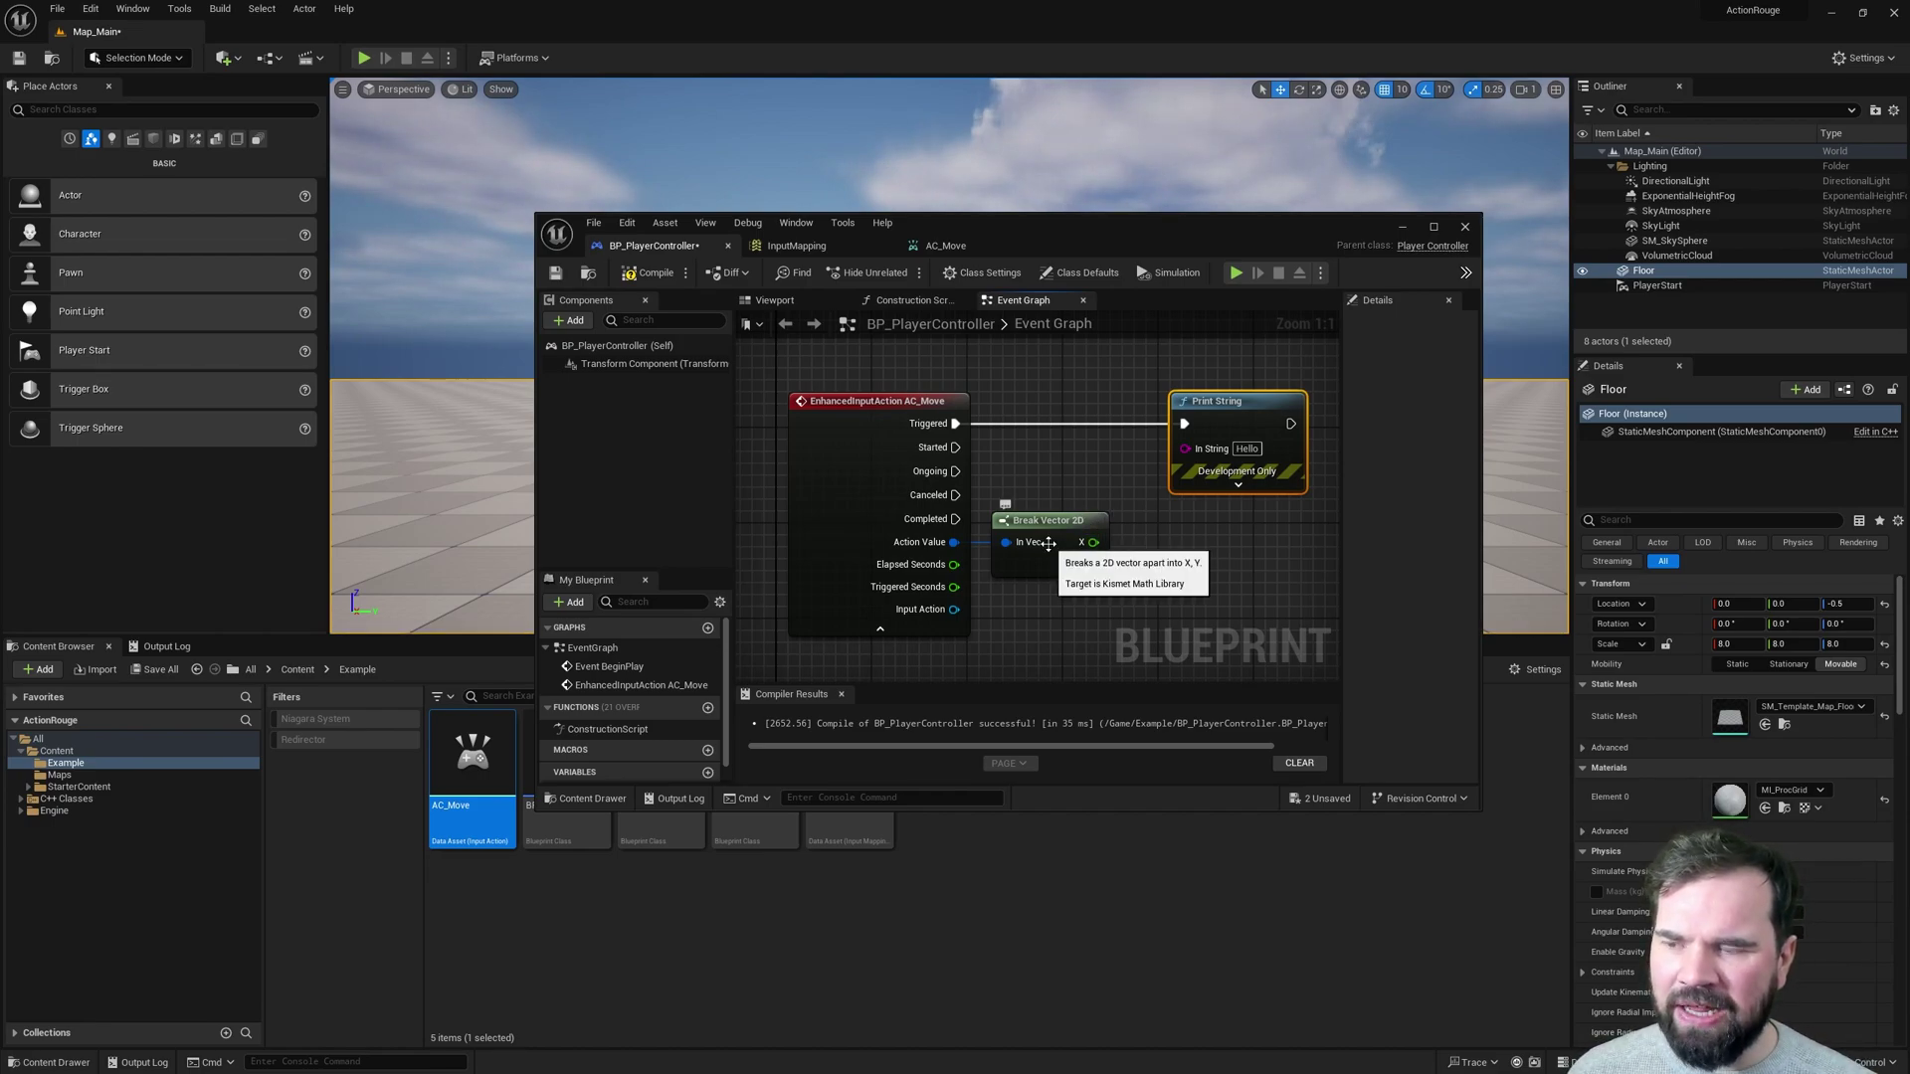
left_click_drag(1093, 542, 1183, 549)
left_click(649, 273)
left_click(554, 275)
Play the level with the blueprint window moved aside, test the W input and stop the session.
left_click(364, 58)
left_click_drag(963, 225, 995, 368)
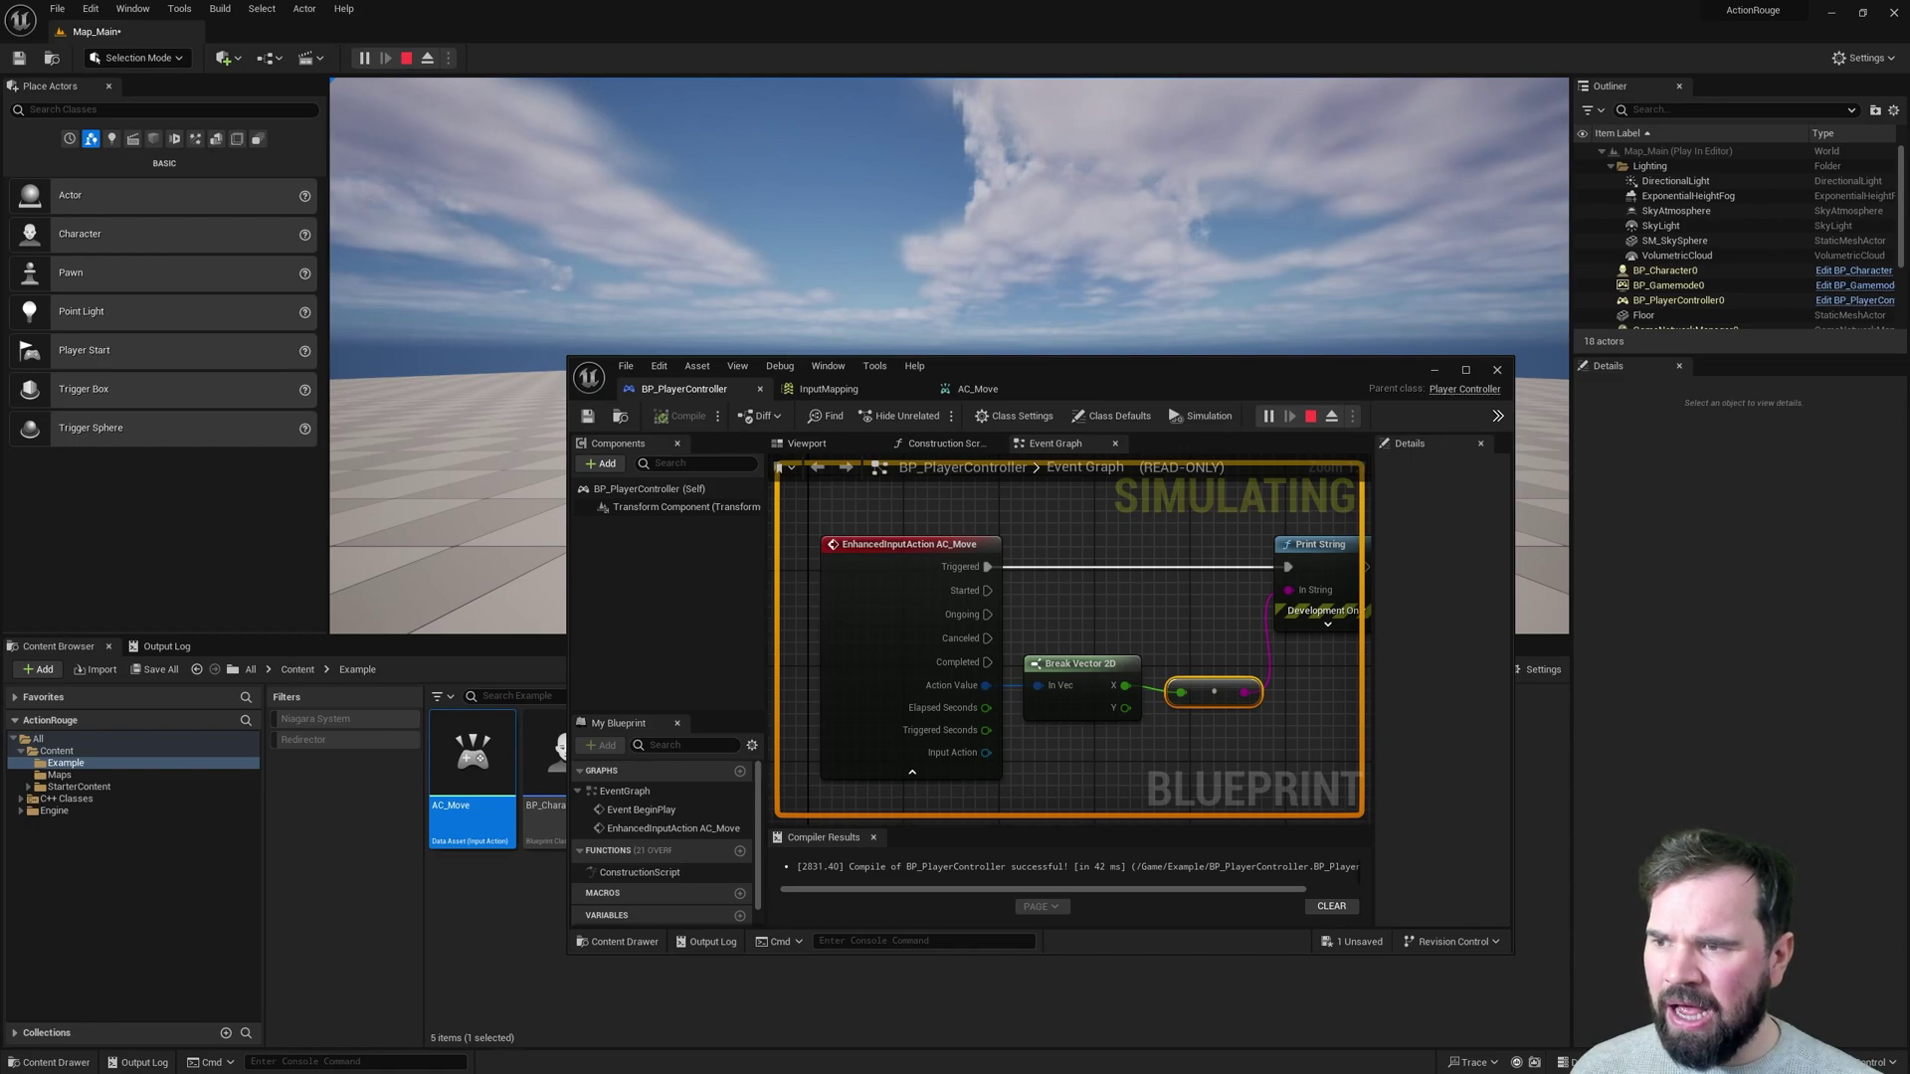
key("w")
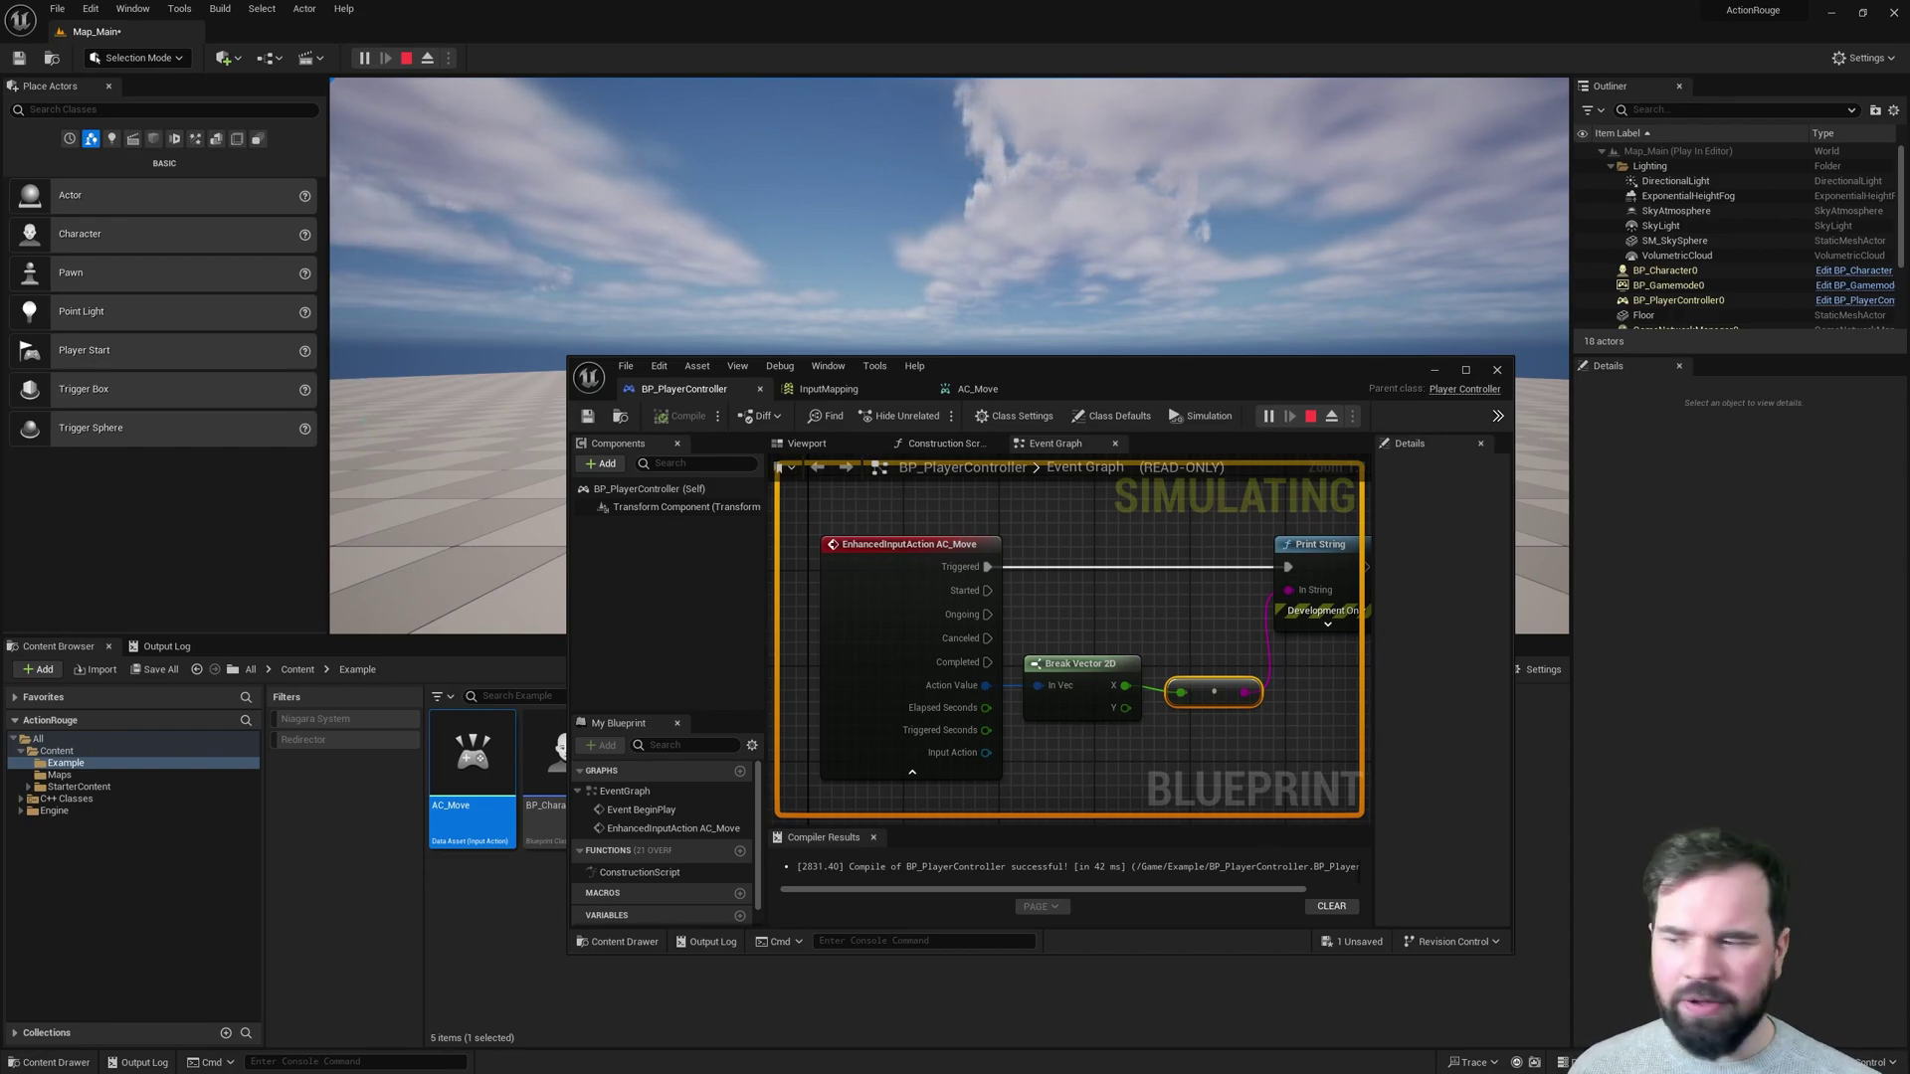
key("Escape")
left_click_drag(1060, 370, 1137, 147)
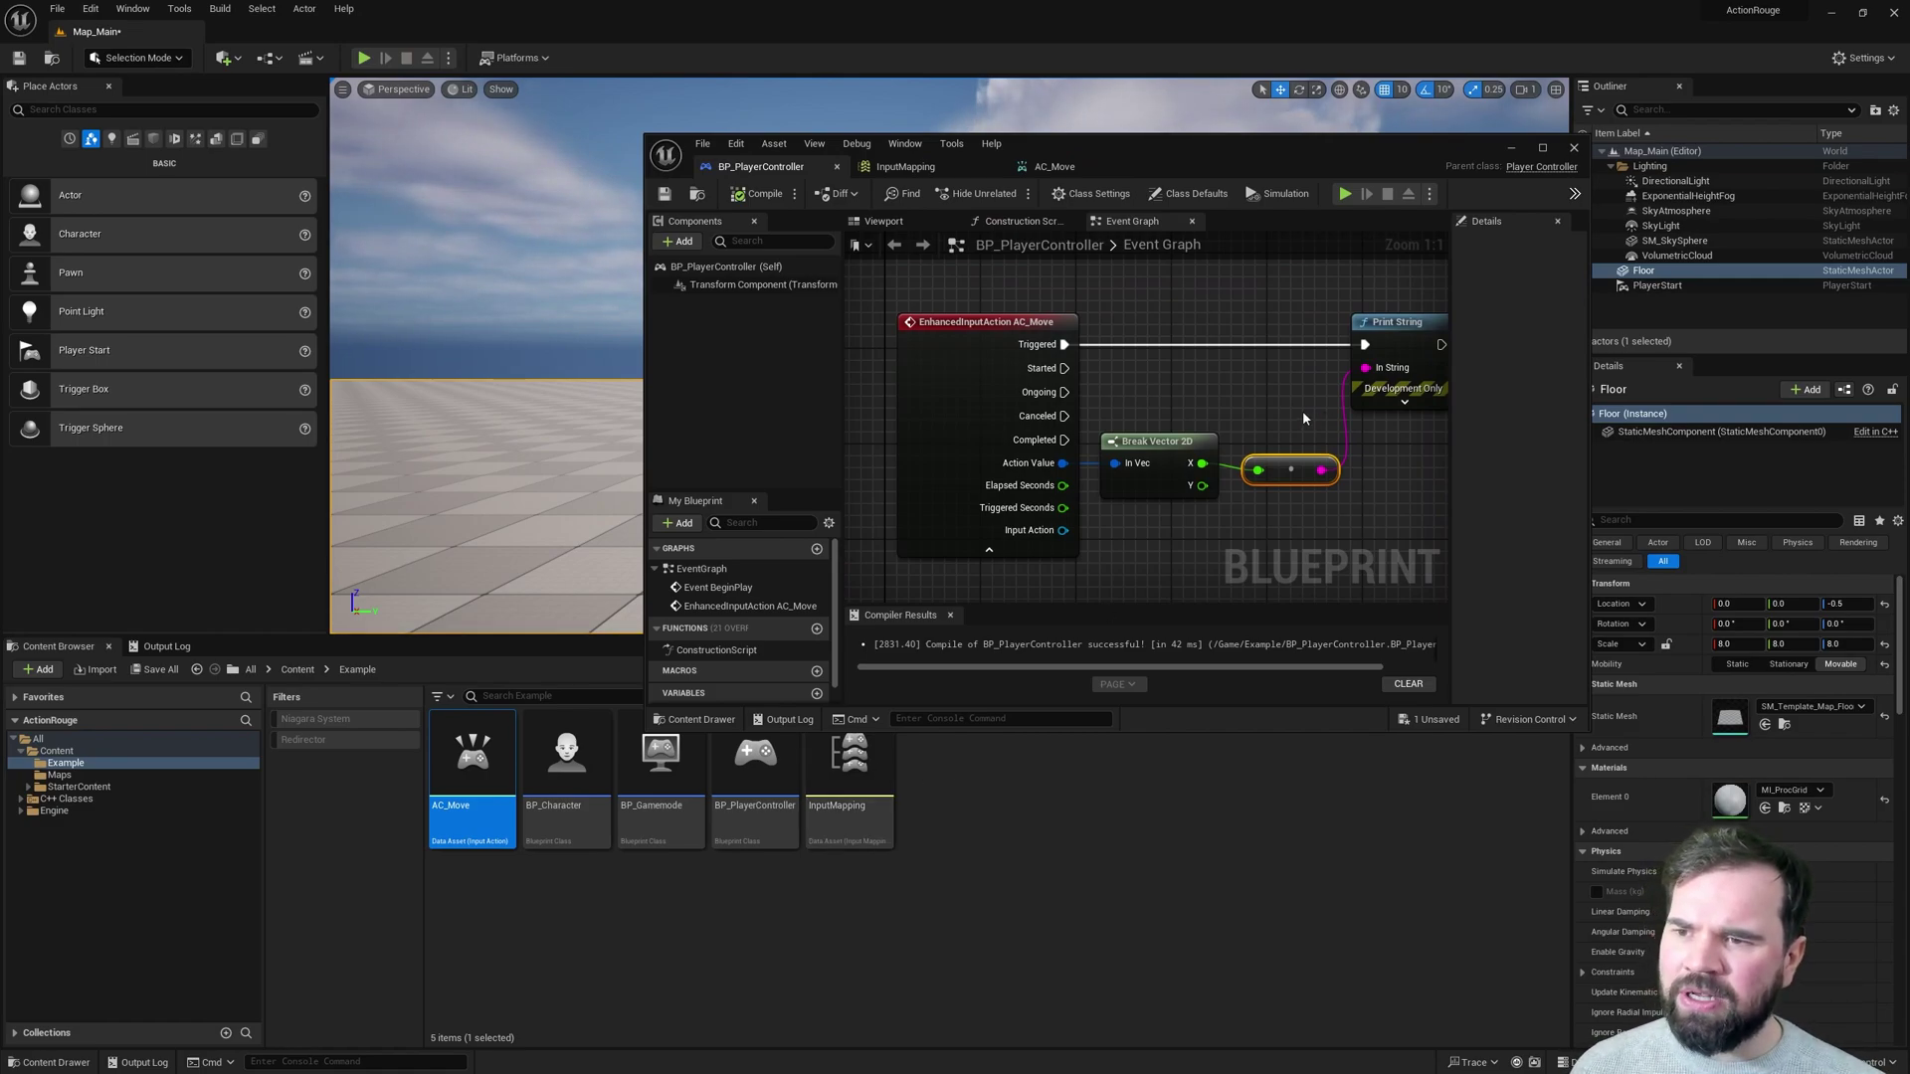
left_click_drag(1174, 401, 1251, 475)
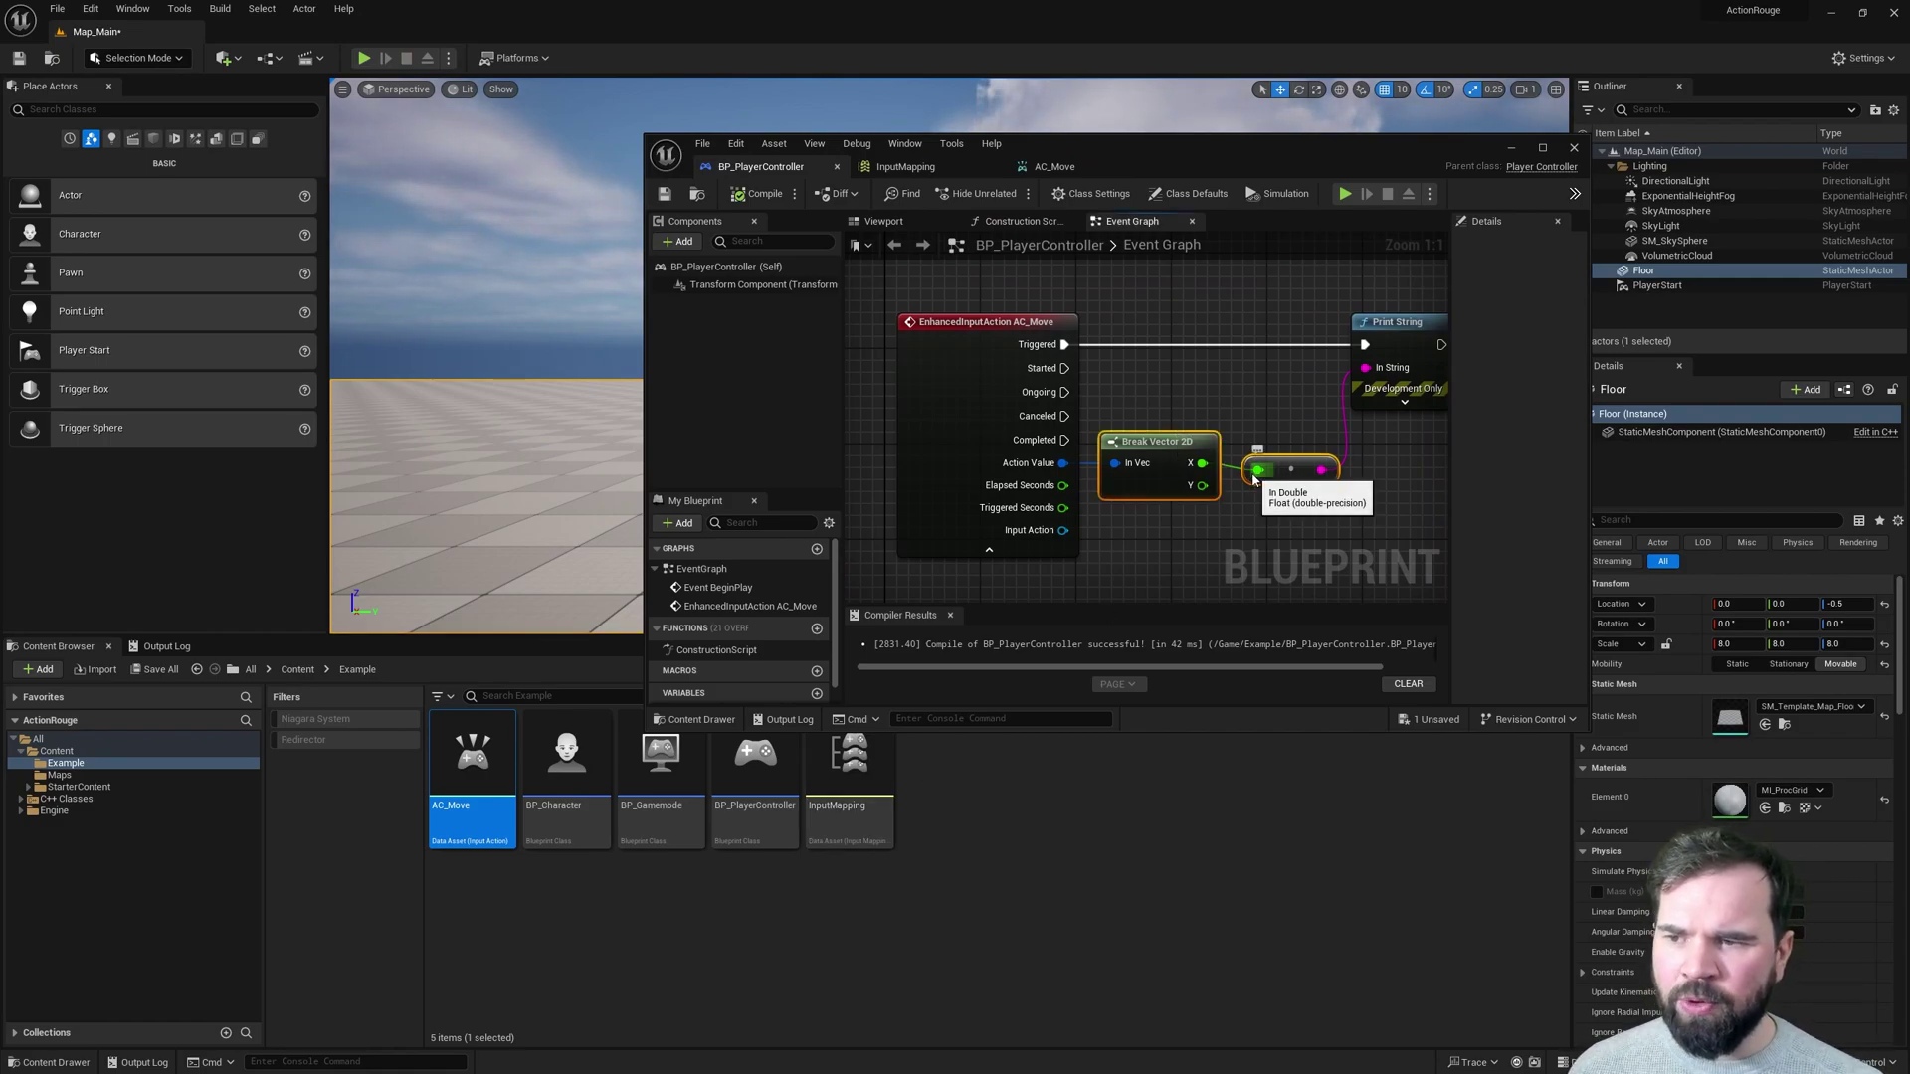
right_click_drag(389, 612, 389, 611)
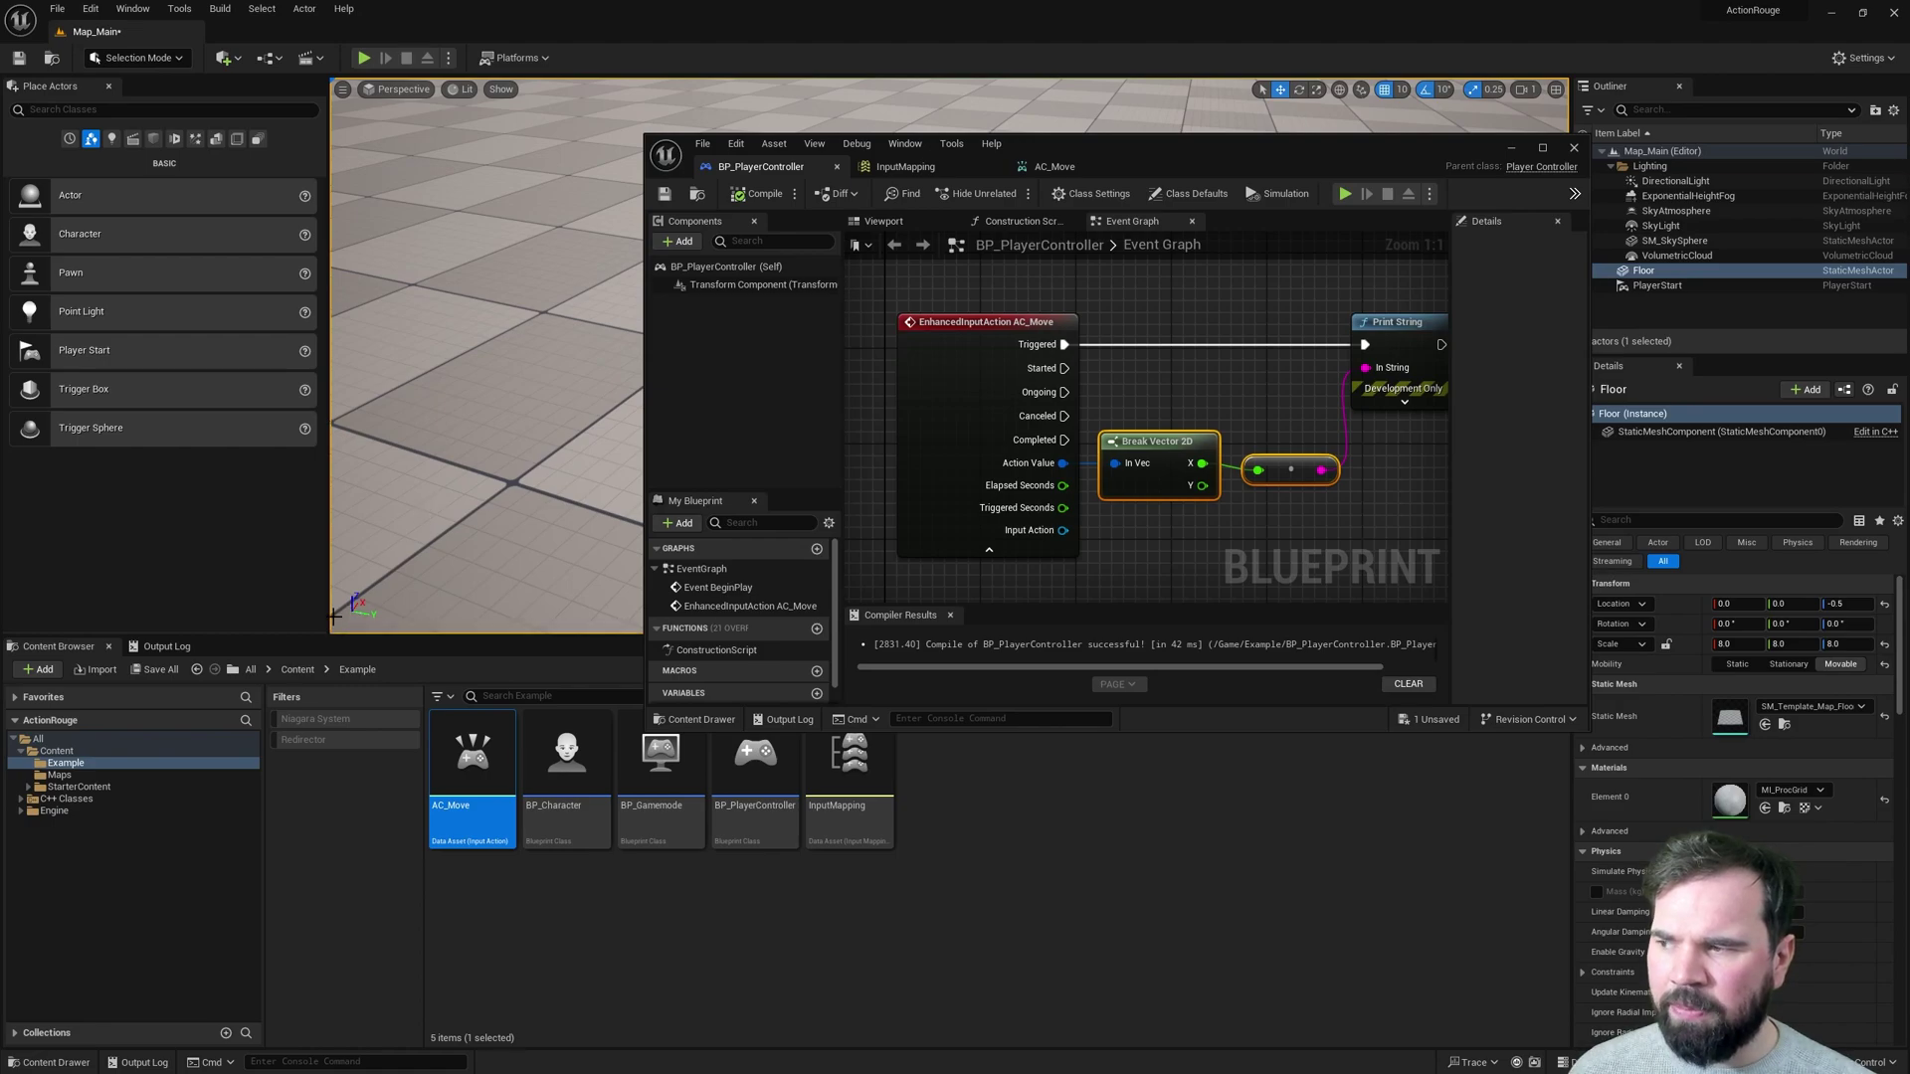
right_click_drag(355, 612, 355, 602)
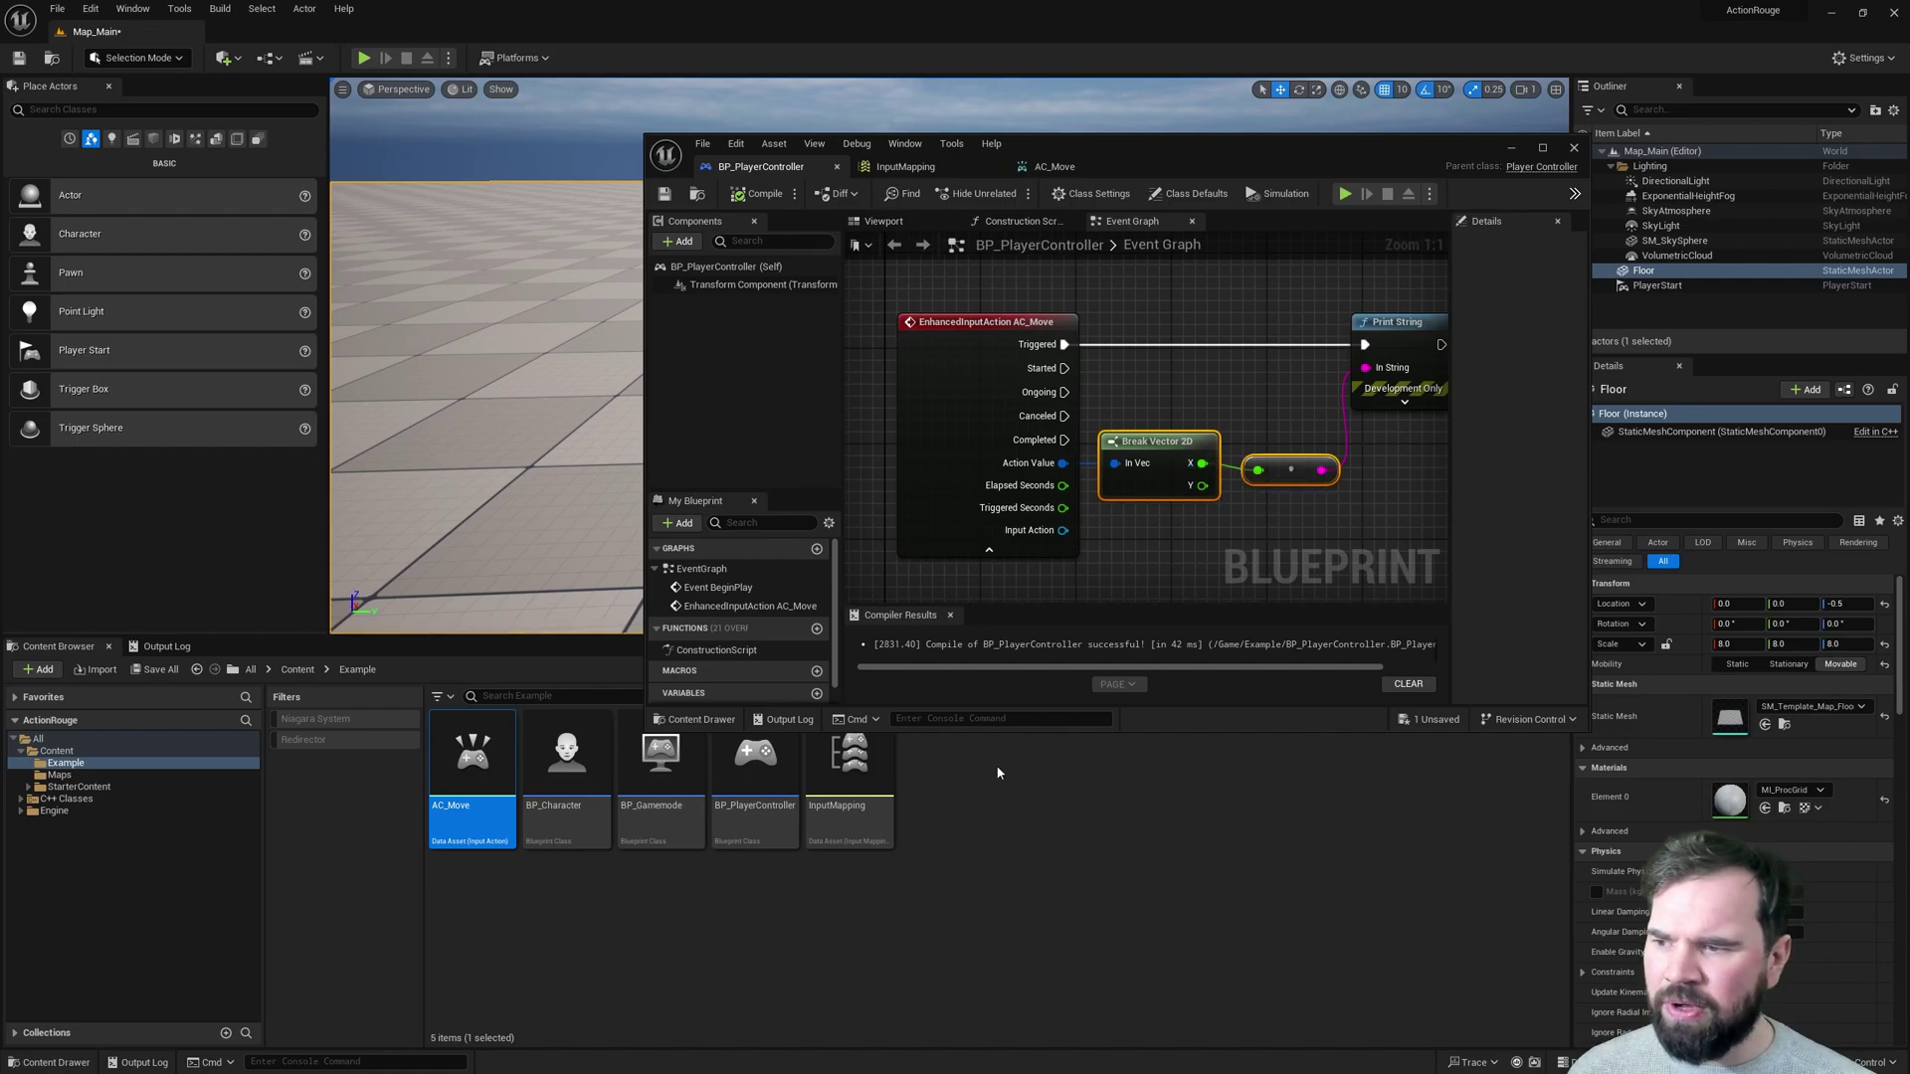
Open InputMapping and add a second key binding to AC_Move, assigned to the S key.
double_click(848, 771)
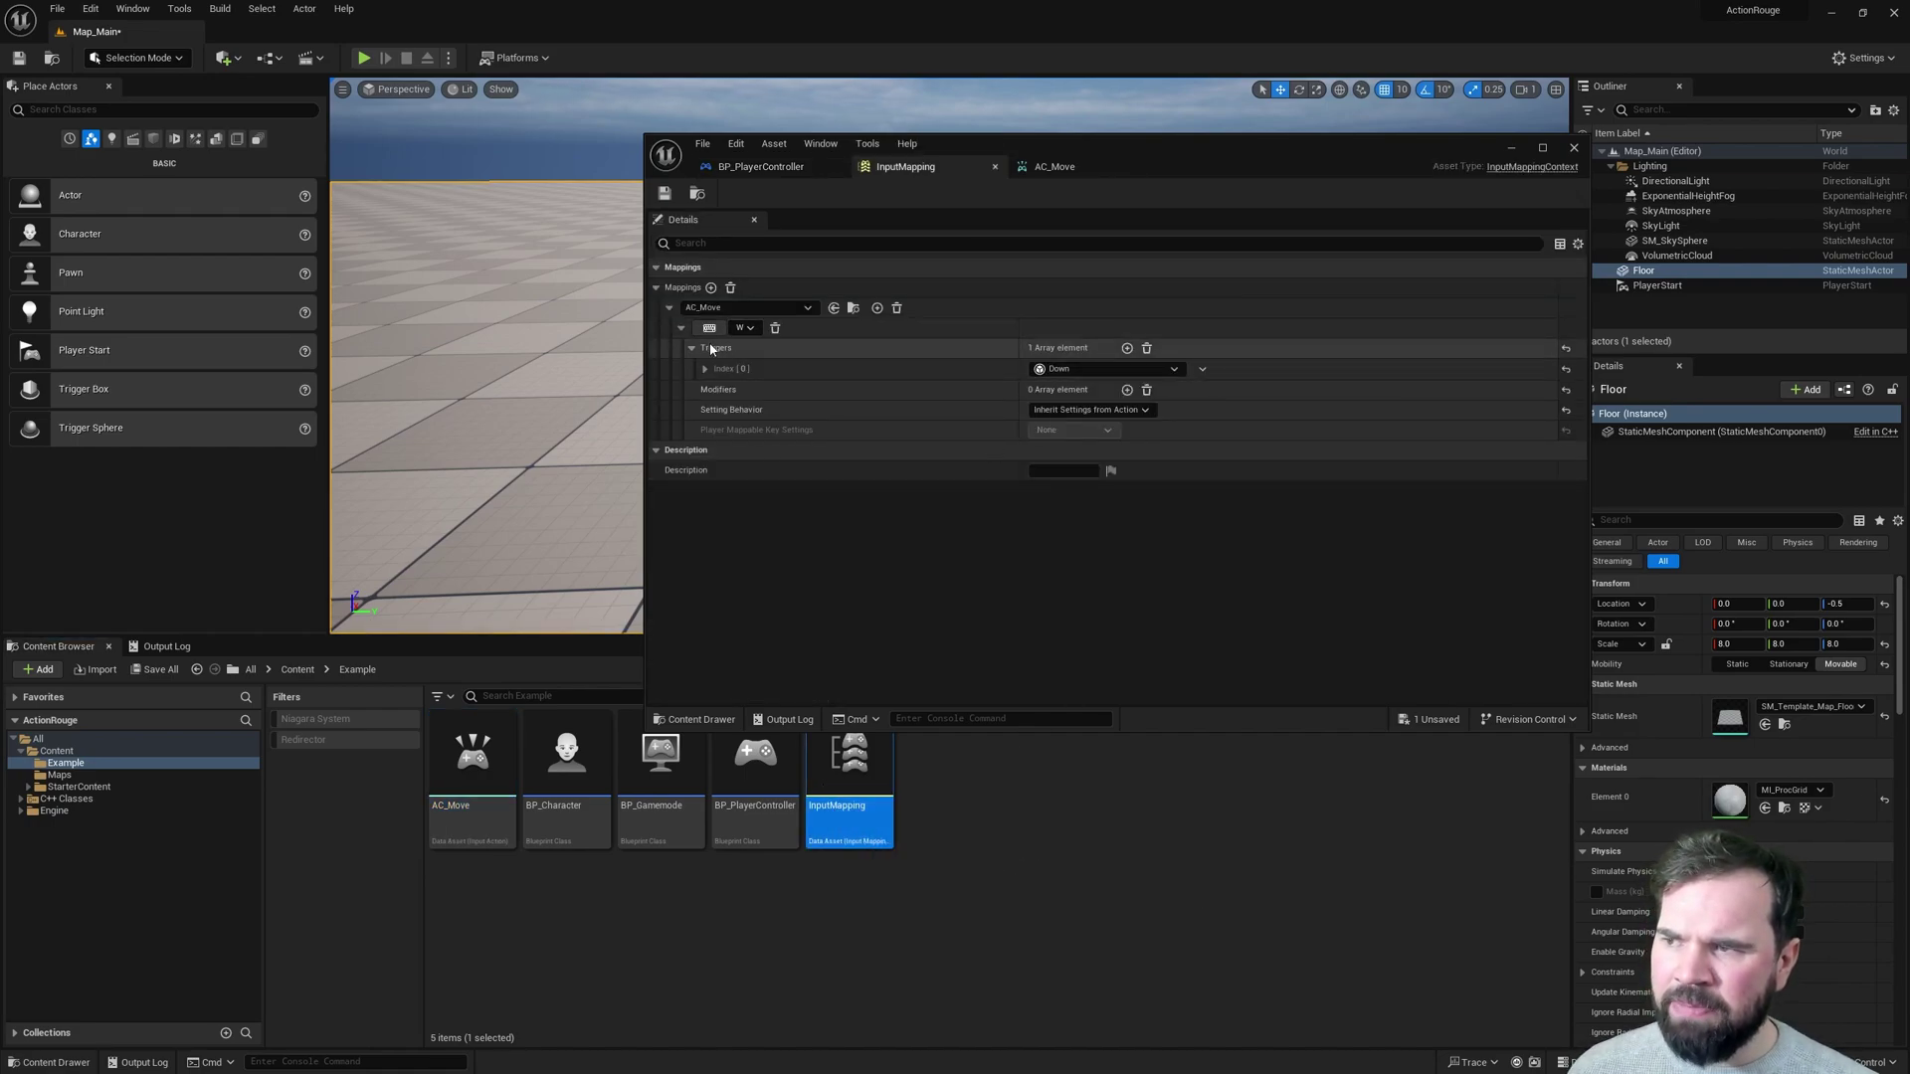
left_click(683, 328)
left_click(683, 328)
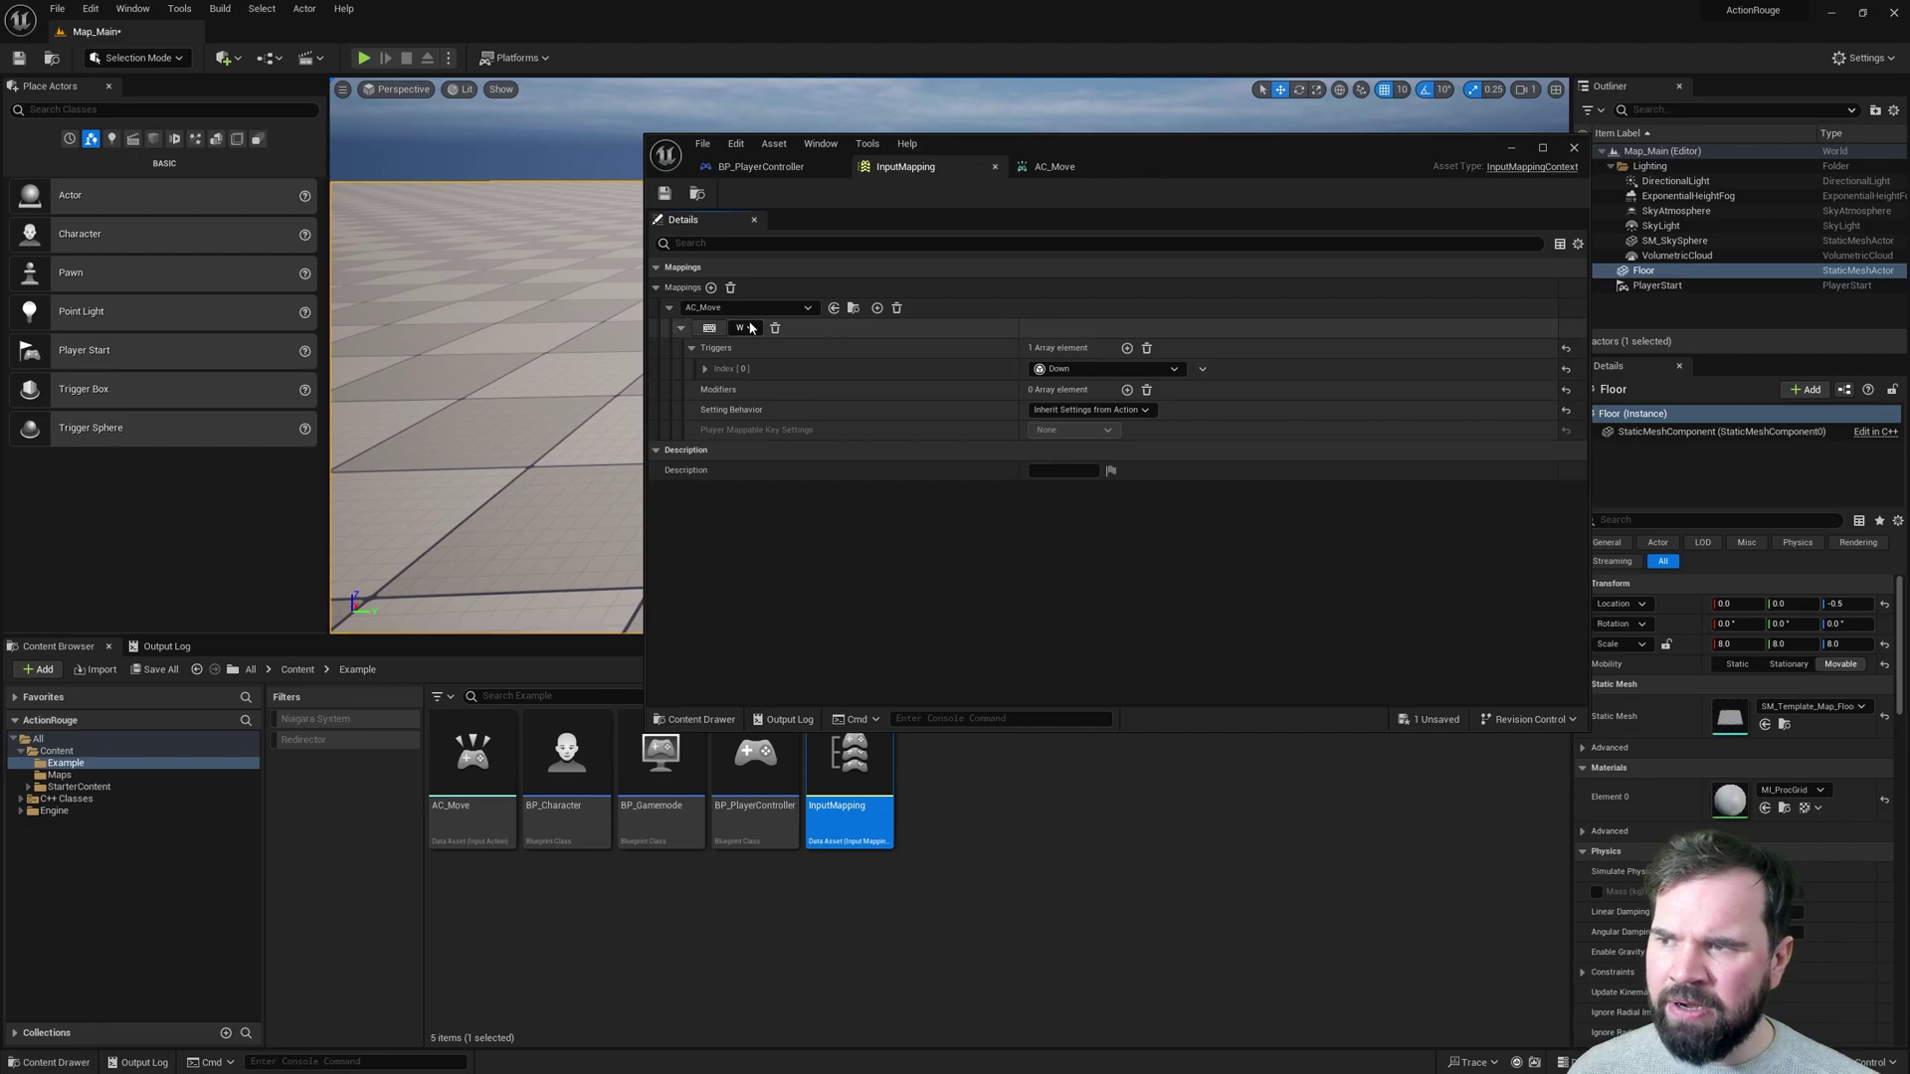
left_click(876, 307)
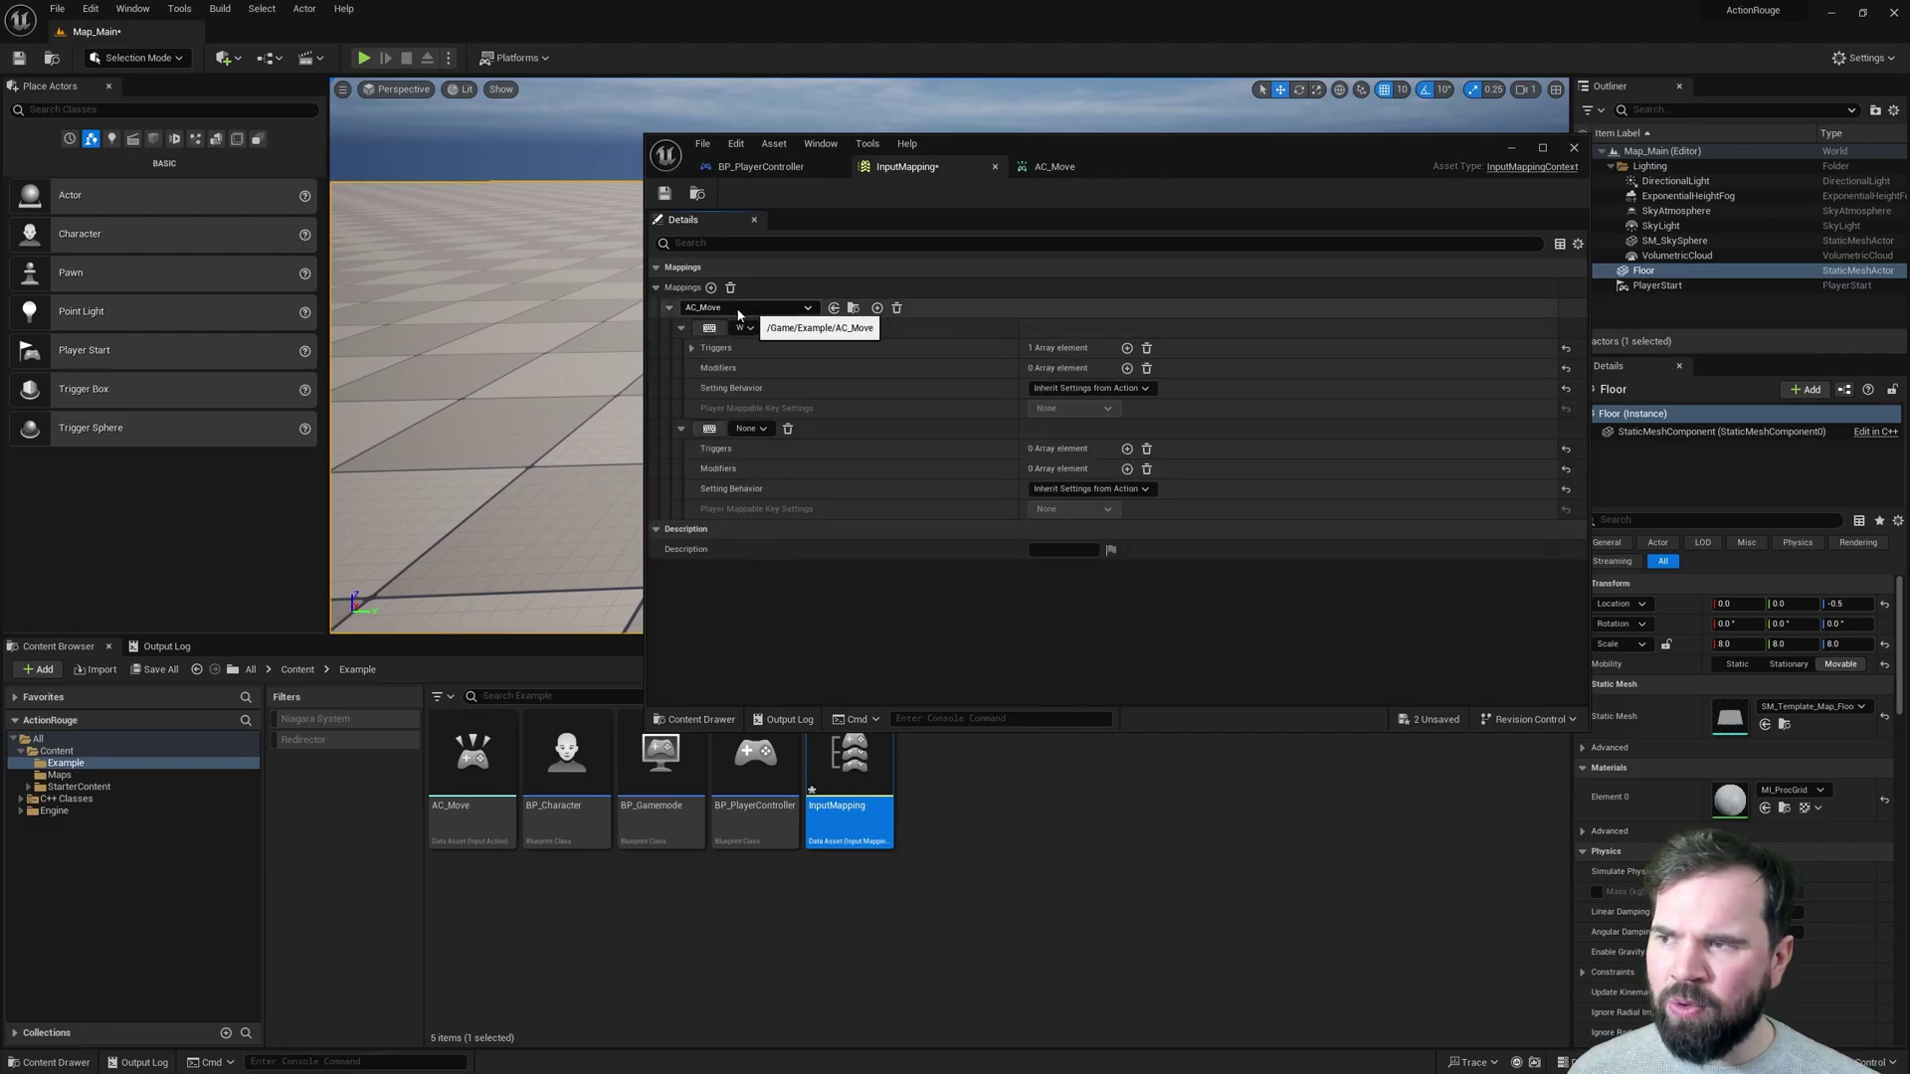
left_click(751, 428)
type("s")
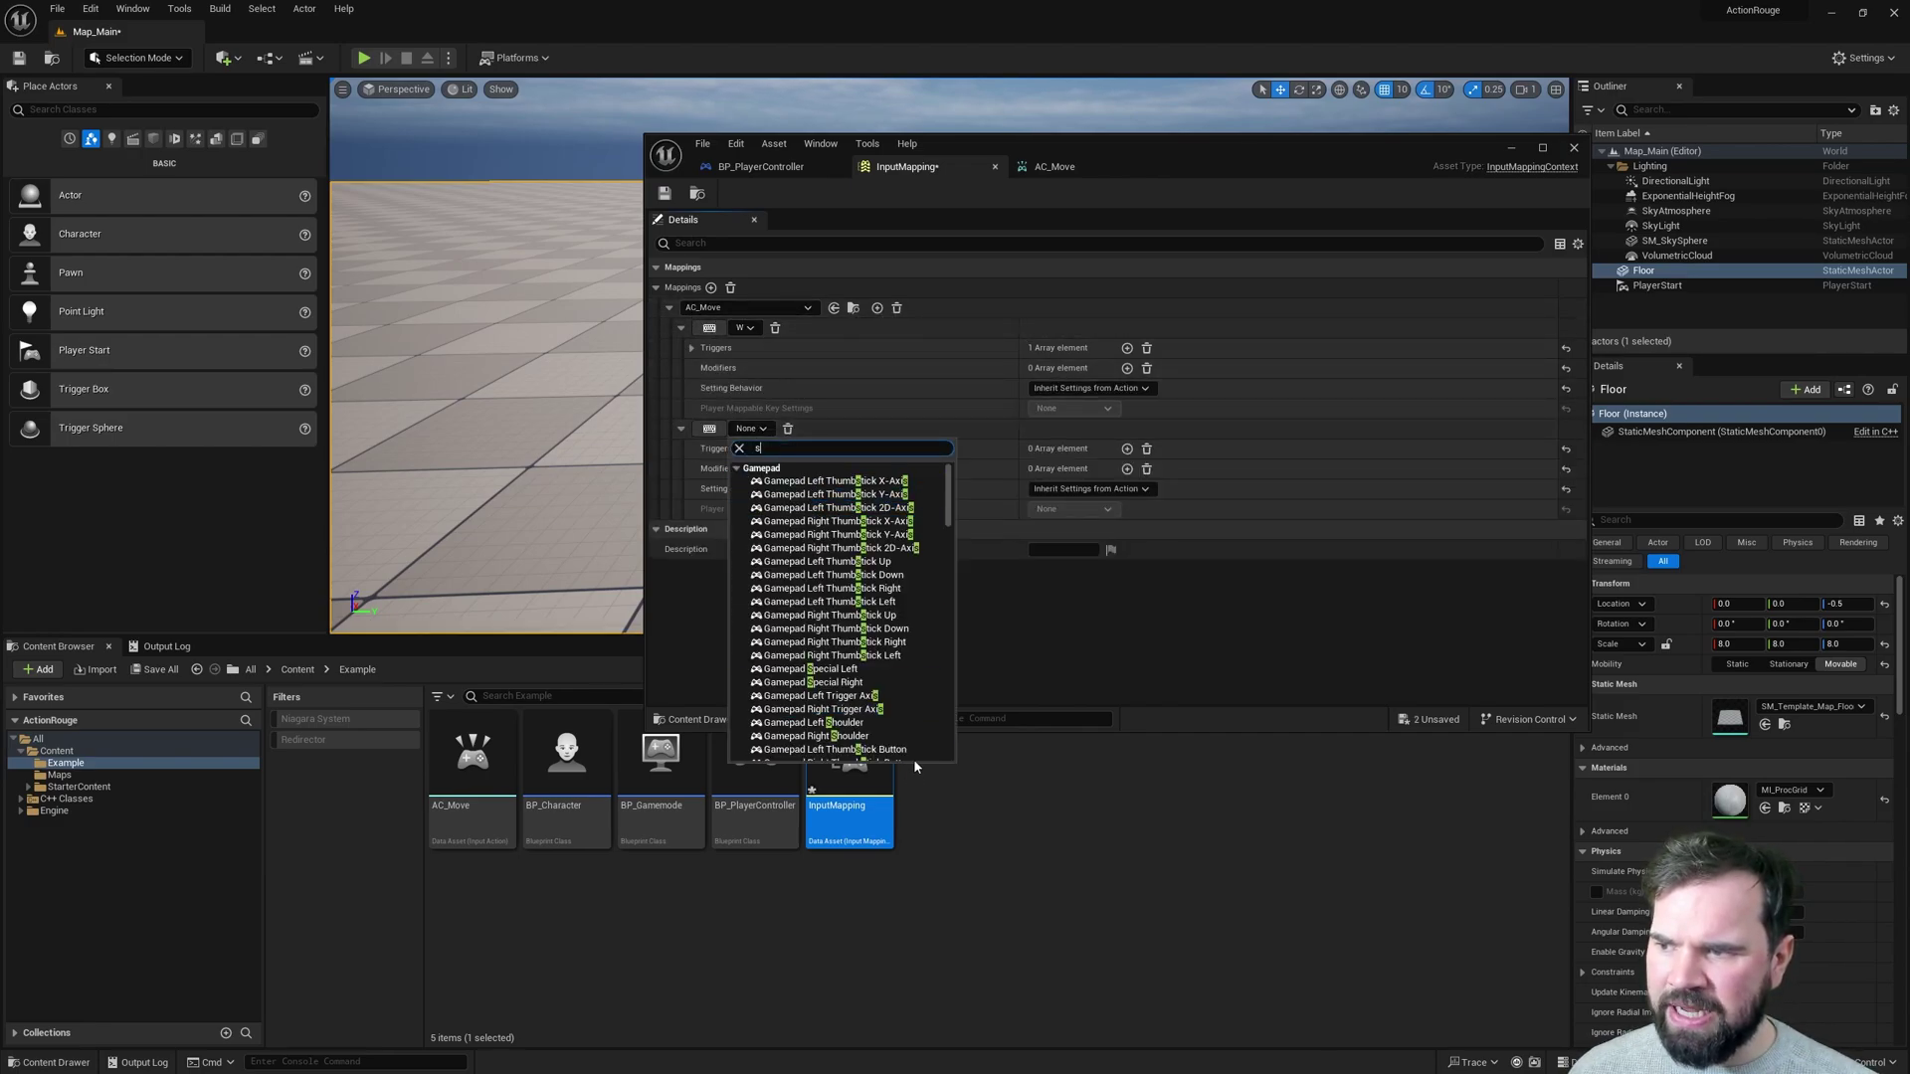
scroll(895, 697, "down", 5)
left_click(835, 669)
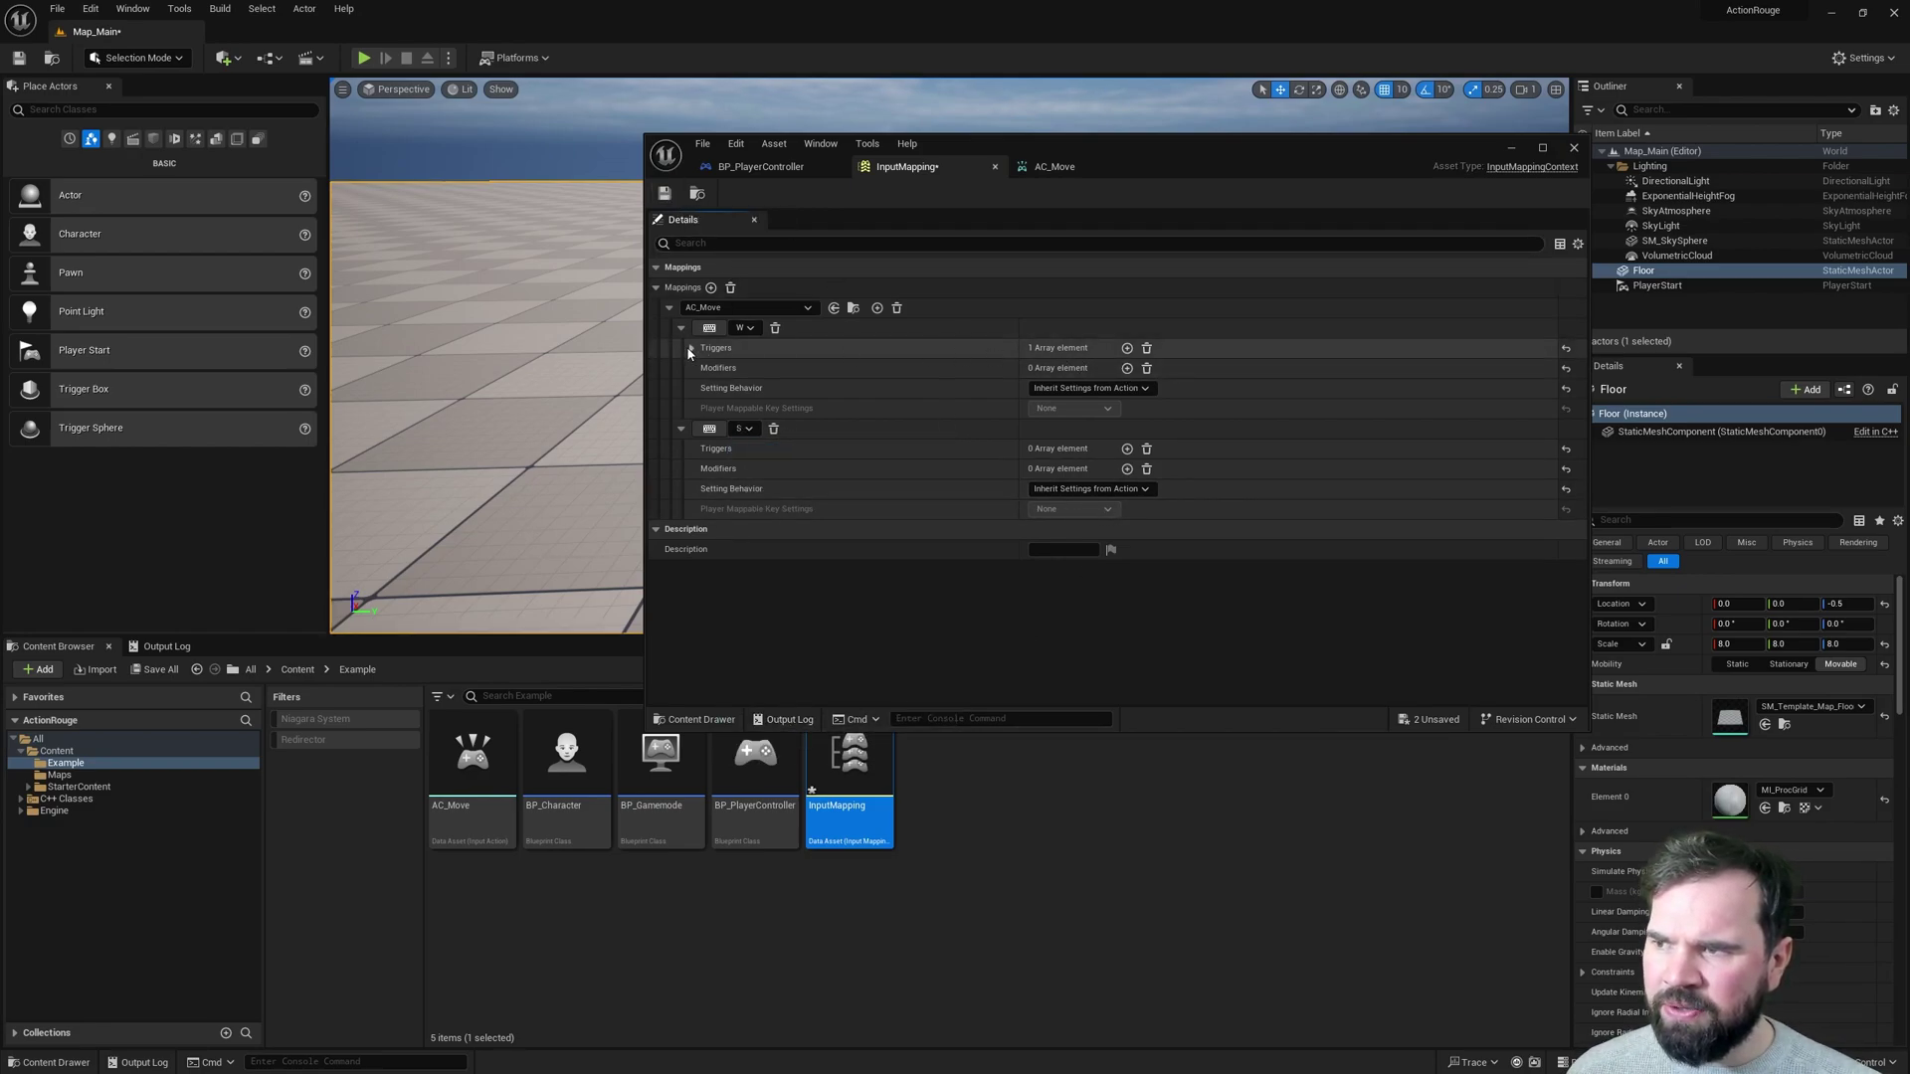
Add a Down trigger to the S key binding, matching the W binding, and save InputMapping.
left_click(690, 348)
left_click(1127, 470)
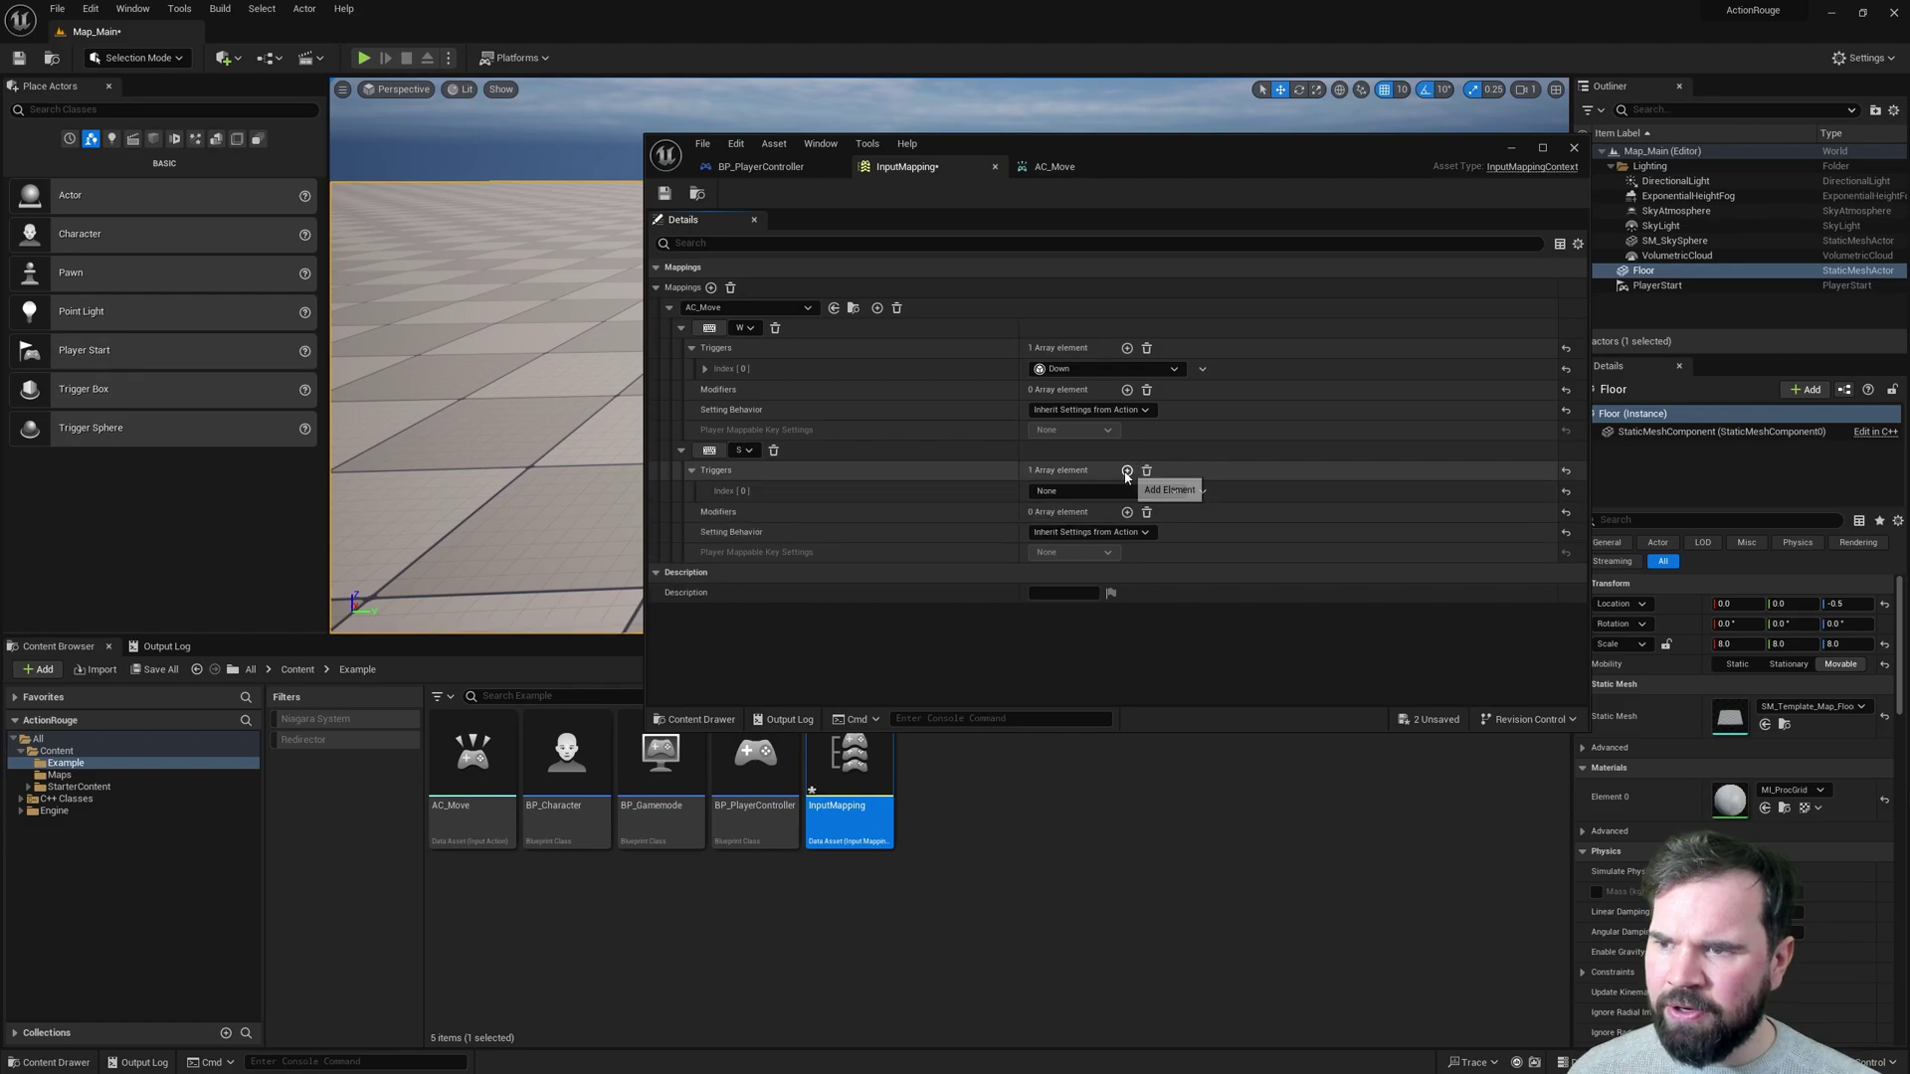
left_click(1073, 490)
left_click(1096, 551)
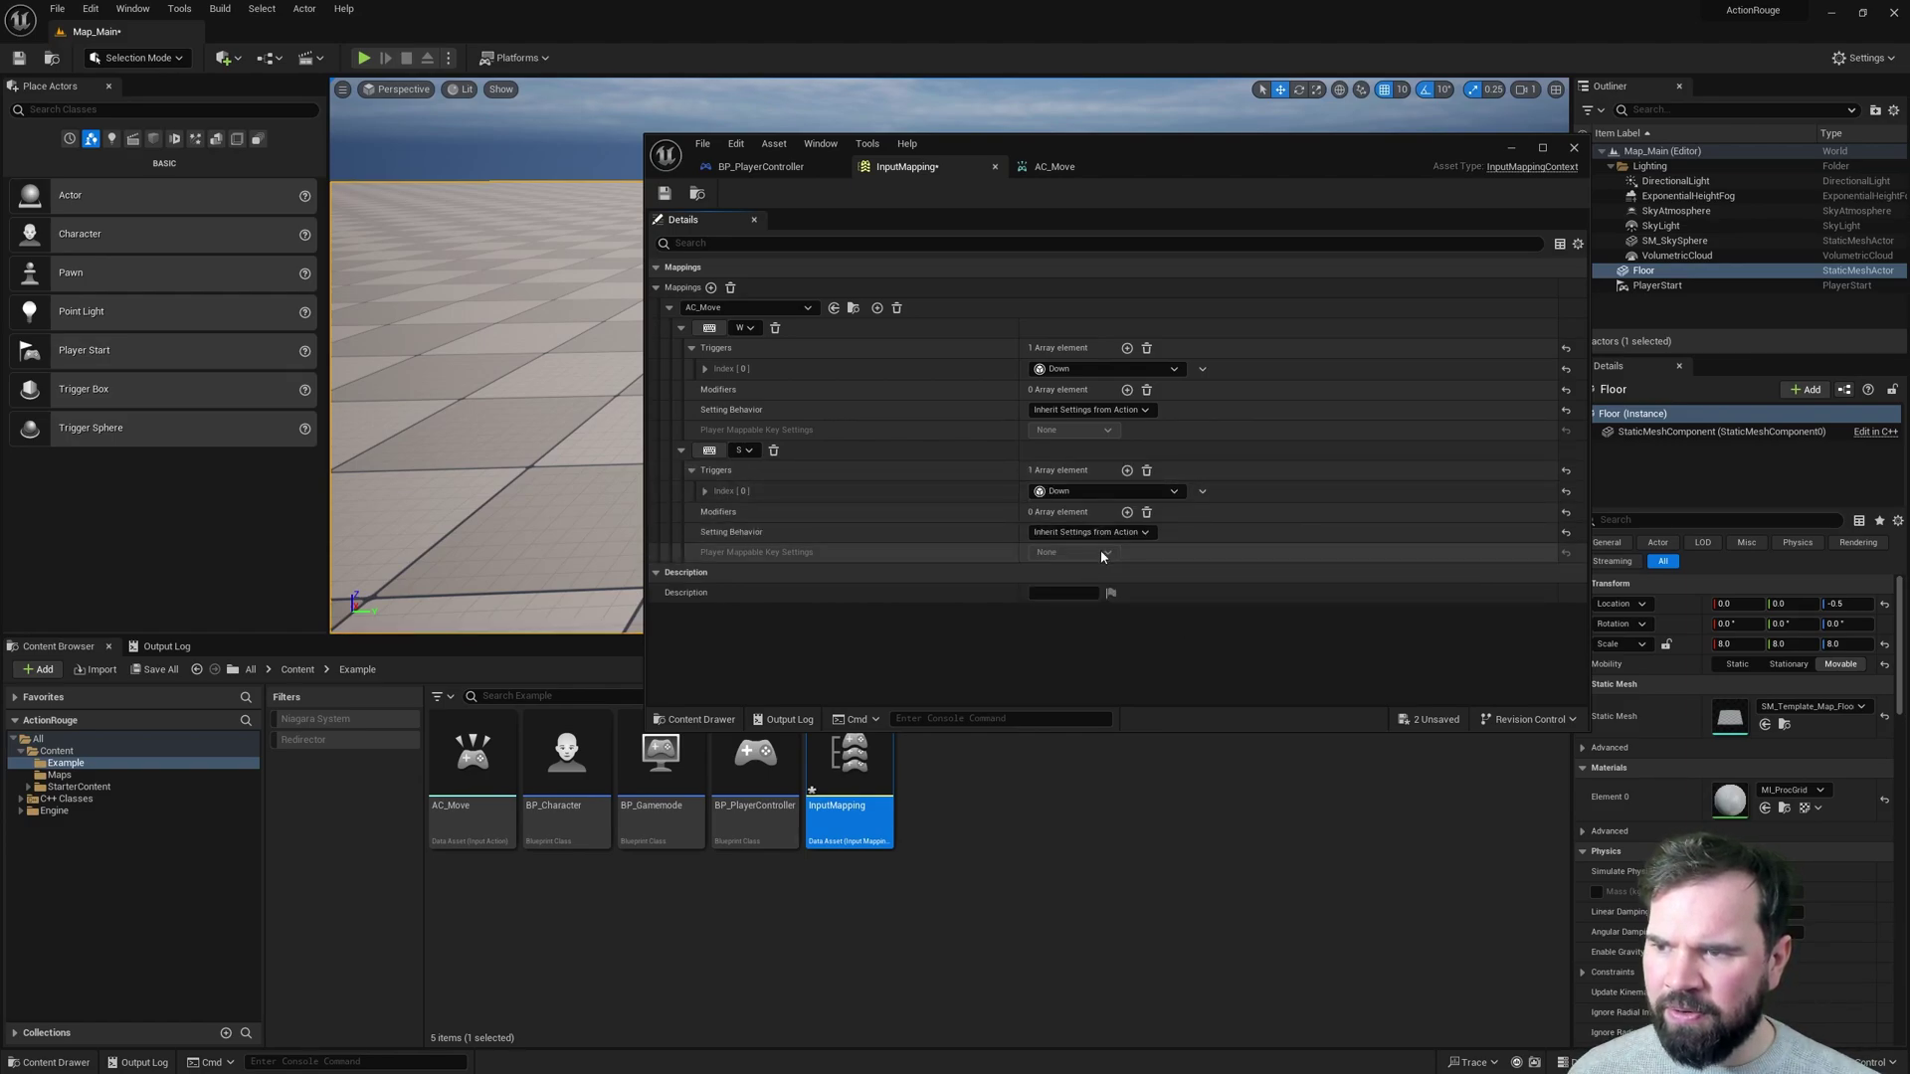
left_click(665, 193)
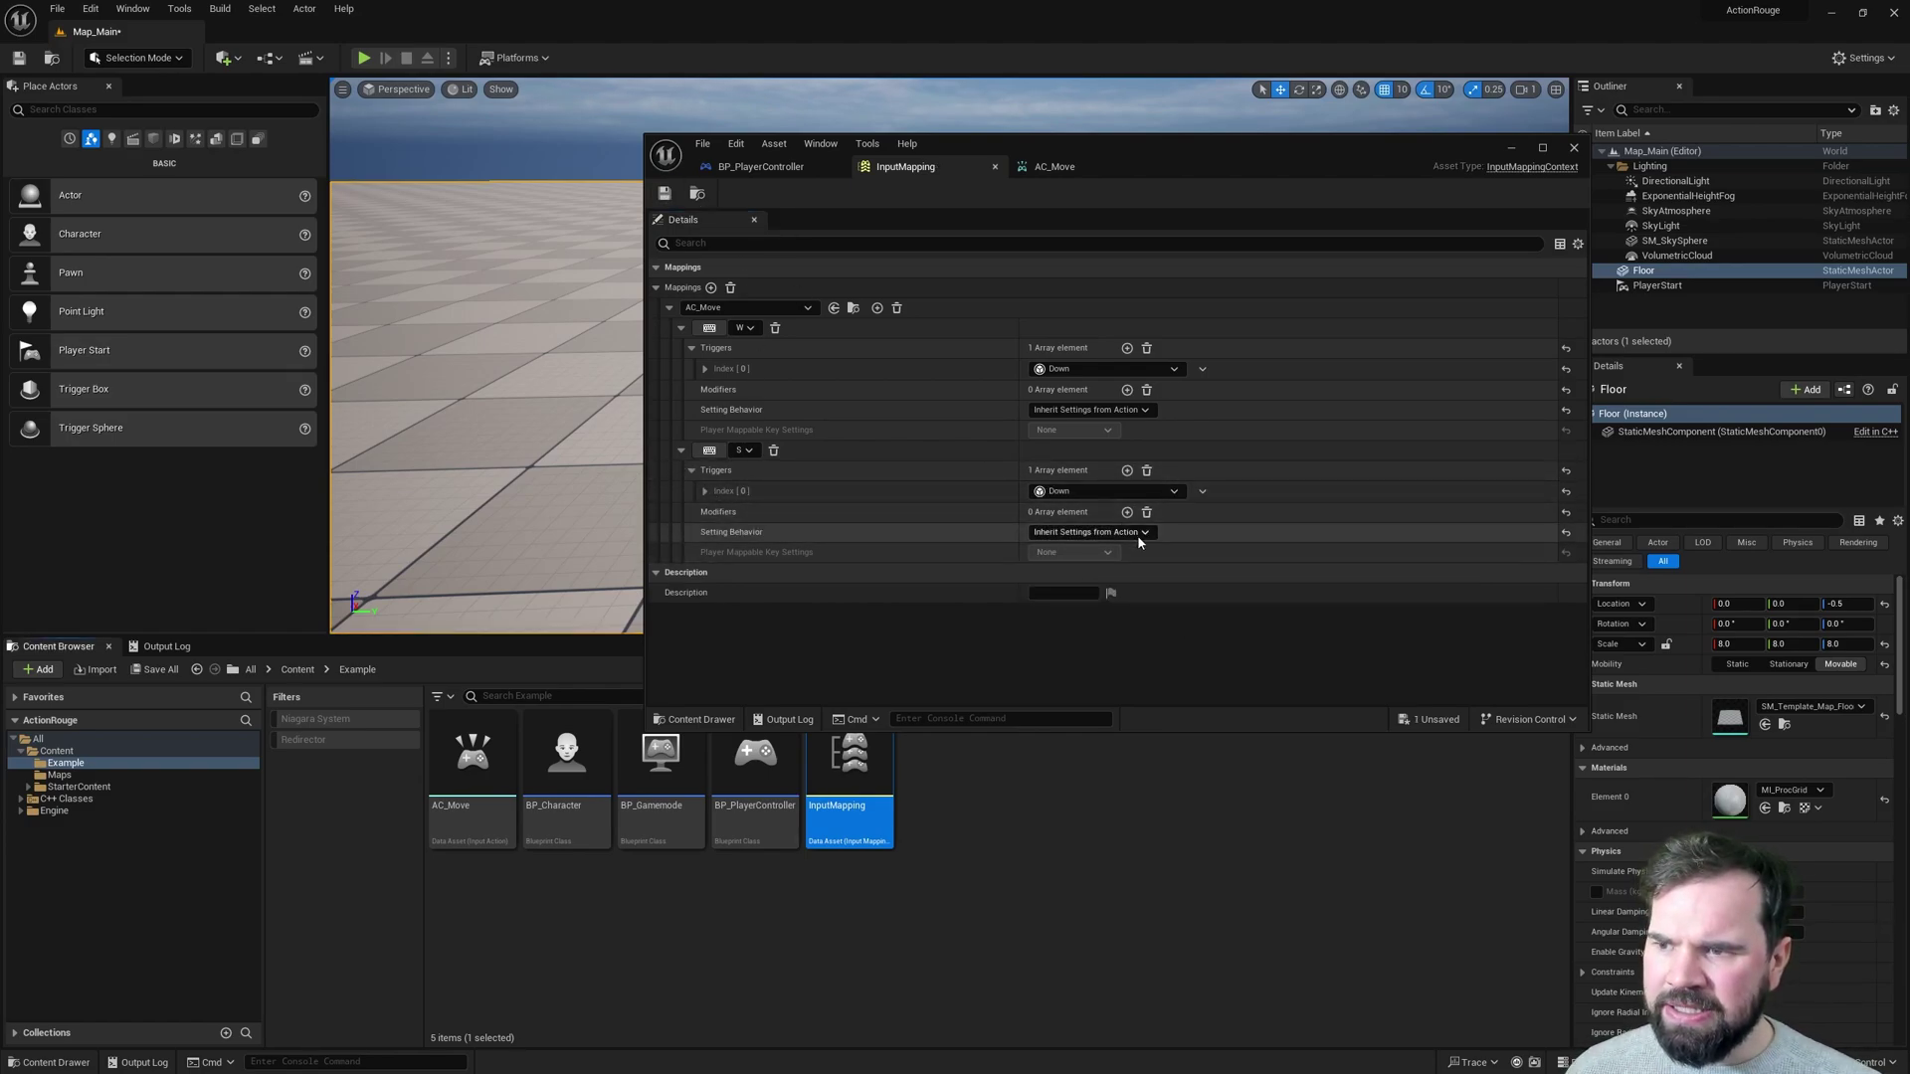
Add a Negate modifier to the S key binding of AC_Move and save InputMapping.
left_click(1127, 511)
left_click(1104, 533)
left_click(789, 514)
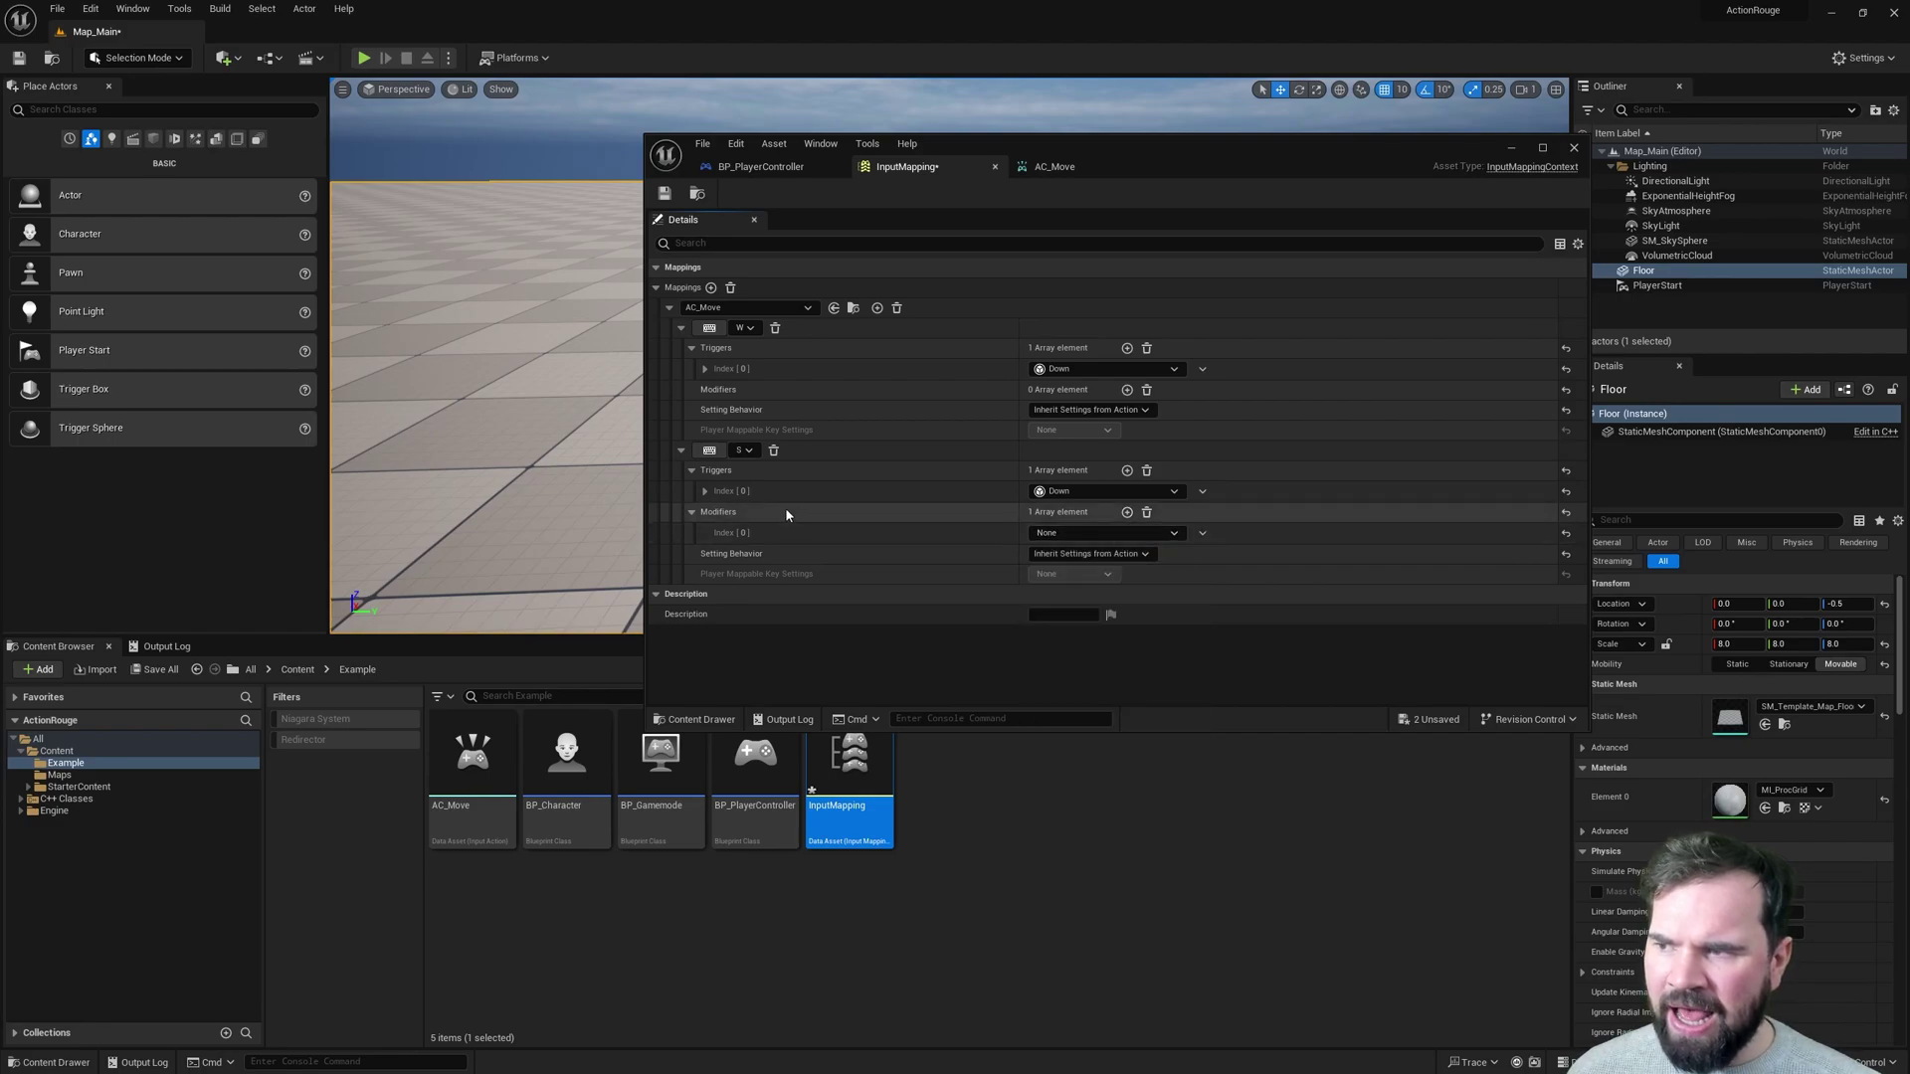
left_click(1139, 536)
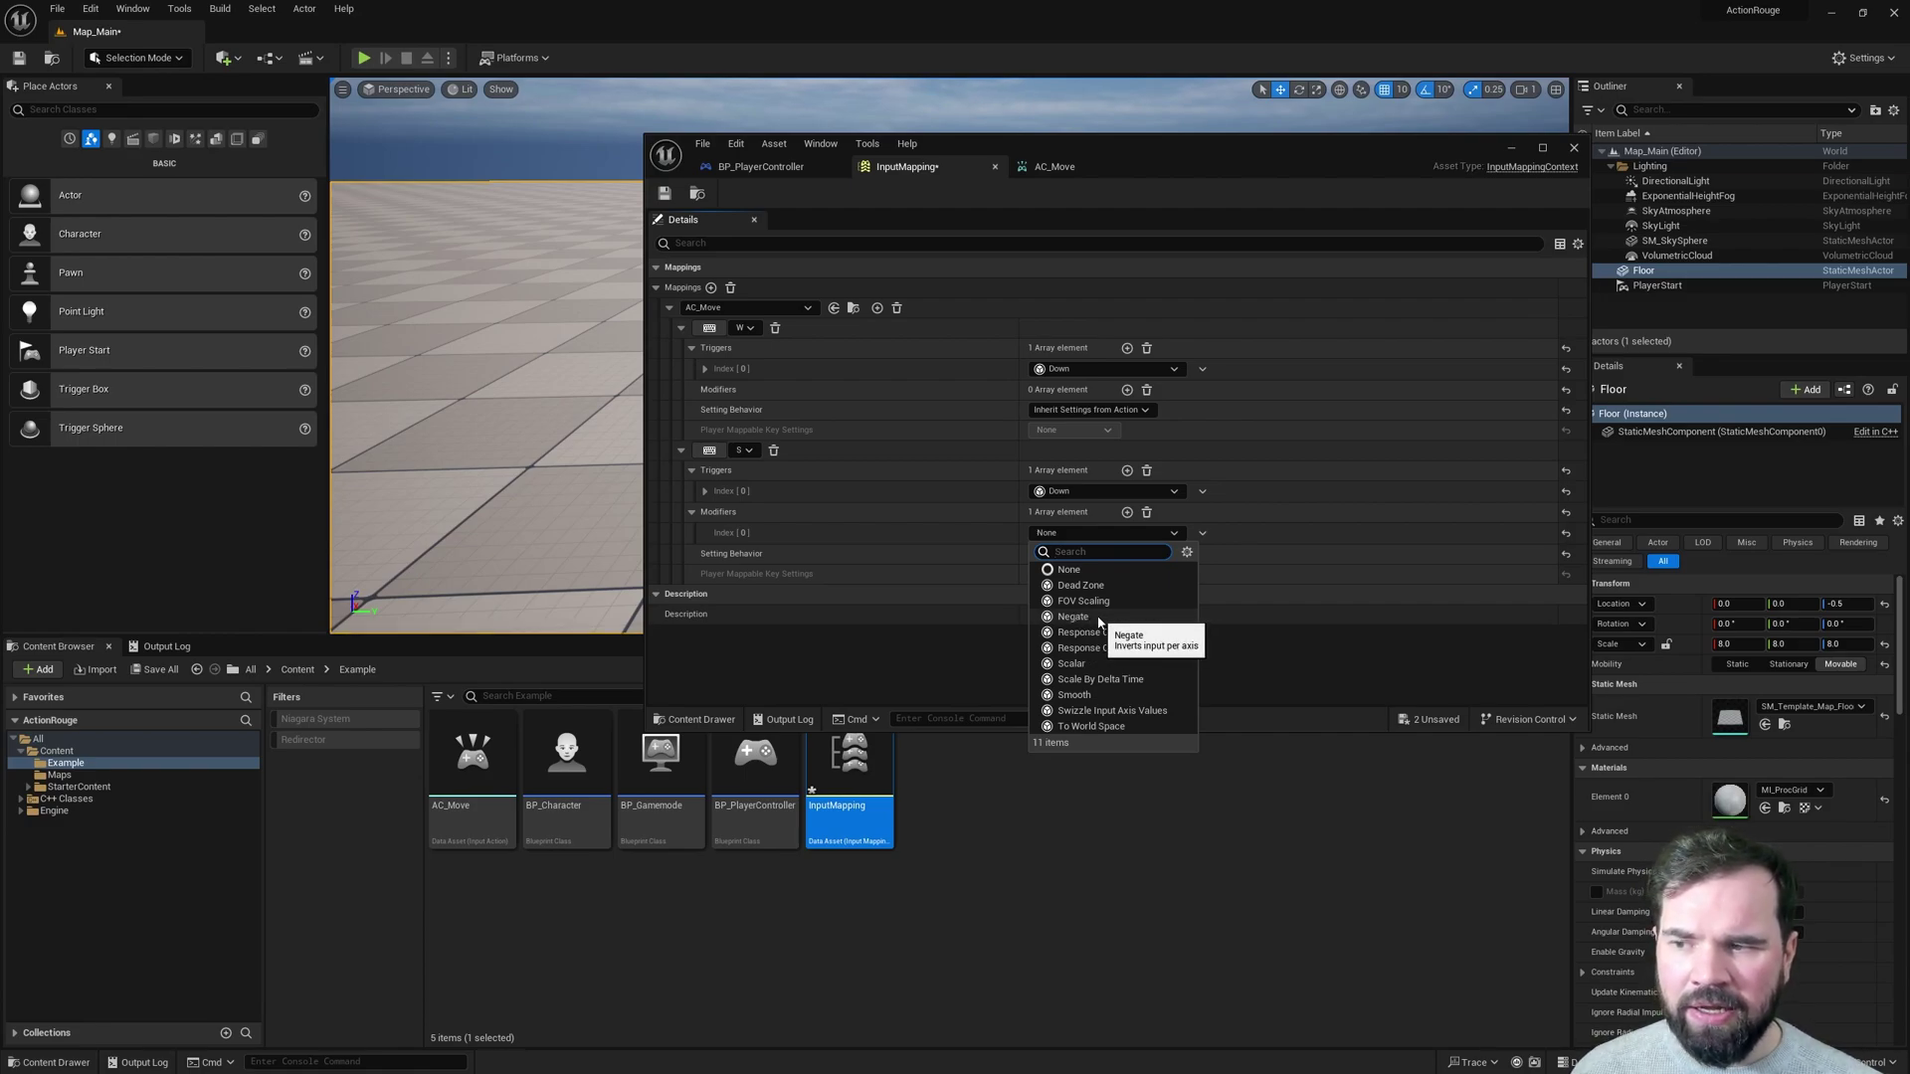
left_click(1099, 622)
left_click(663, 195)
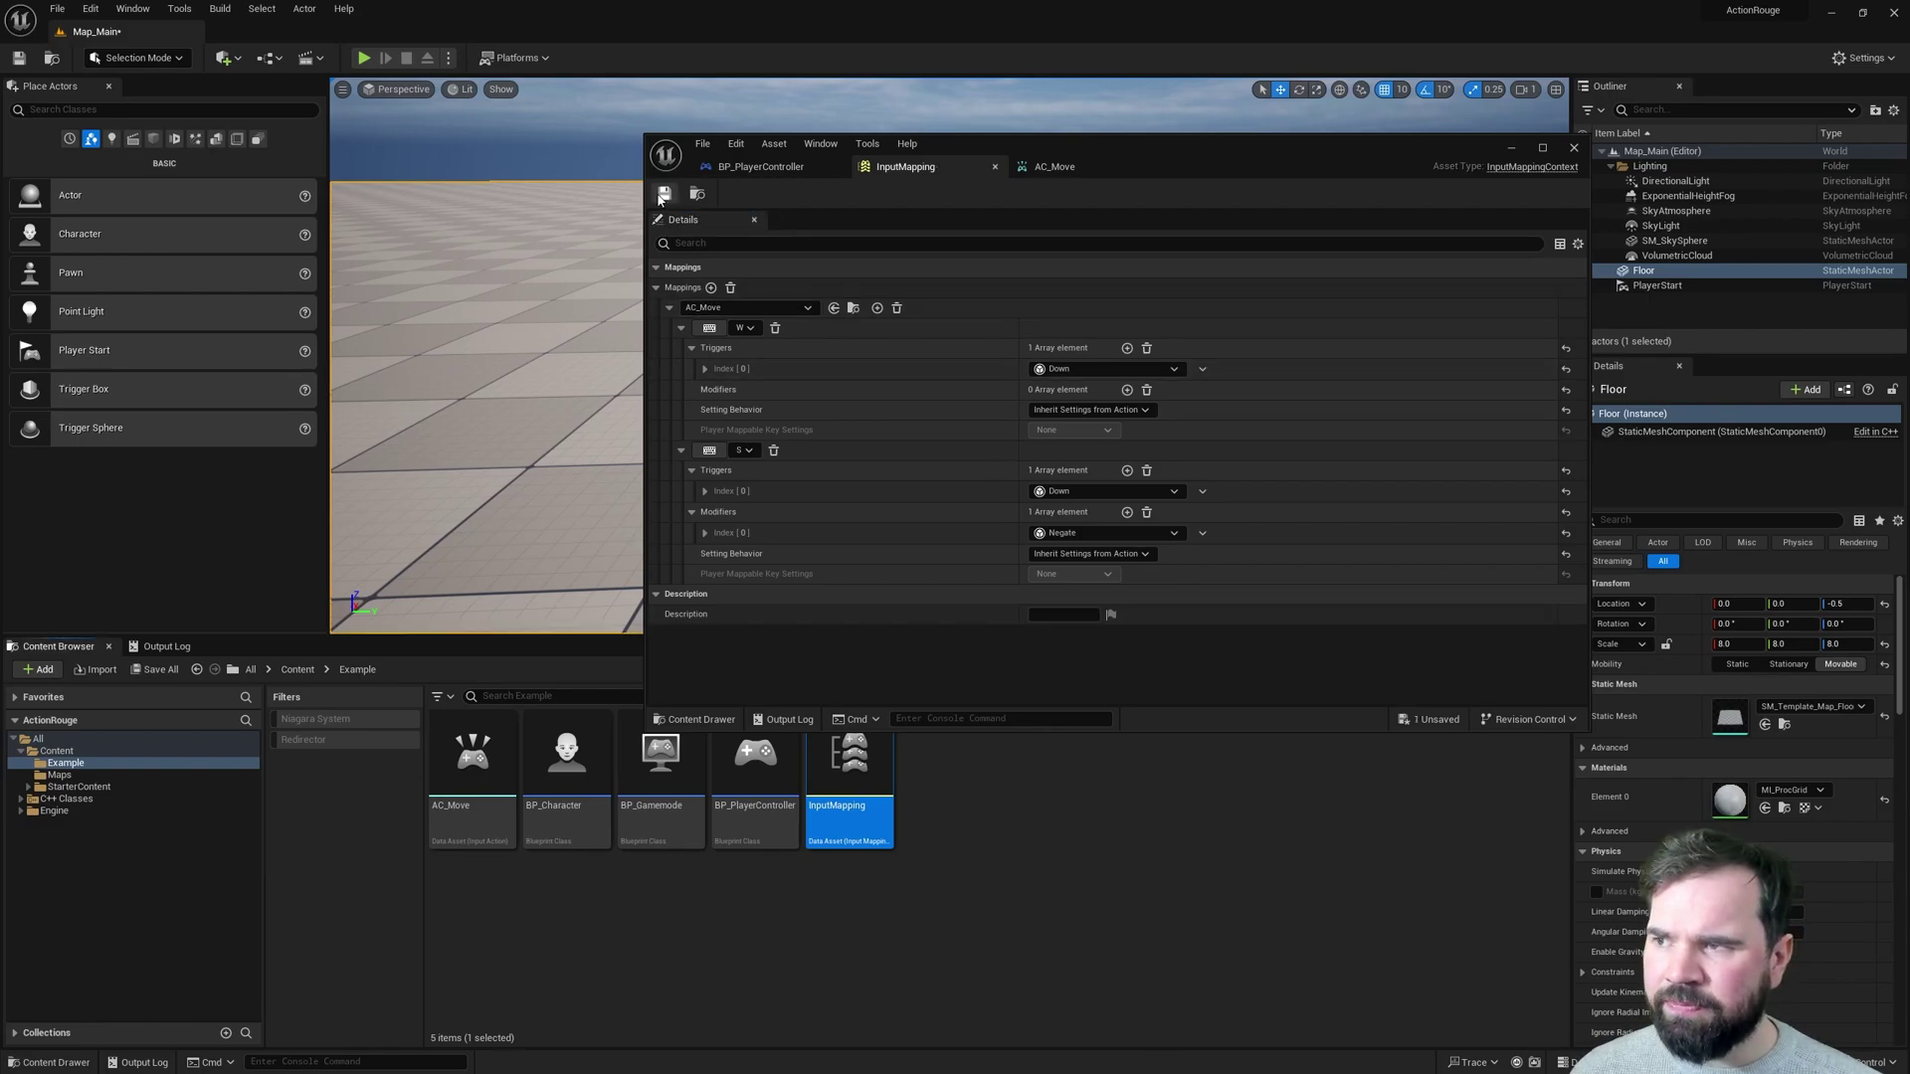
Glance at BP_PlayerController, return to InputMapping and collapse the W and S bindings under AC_Move.
left_click(766, 167)
left_click(900, 167)
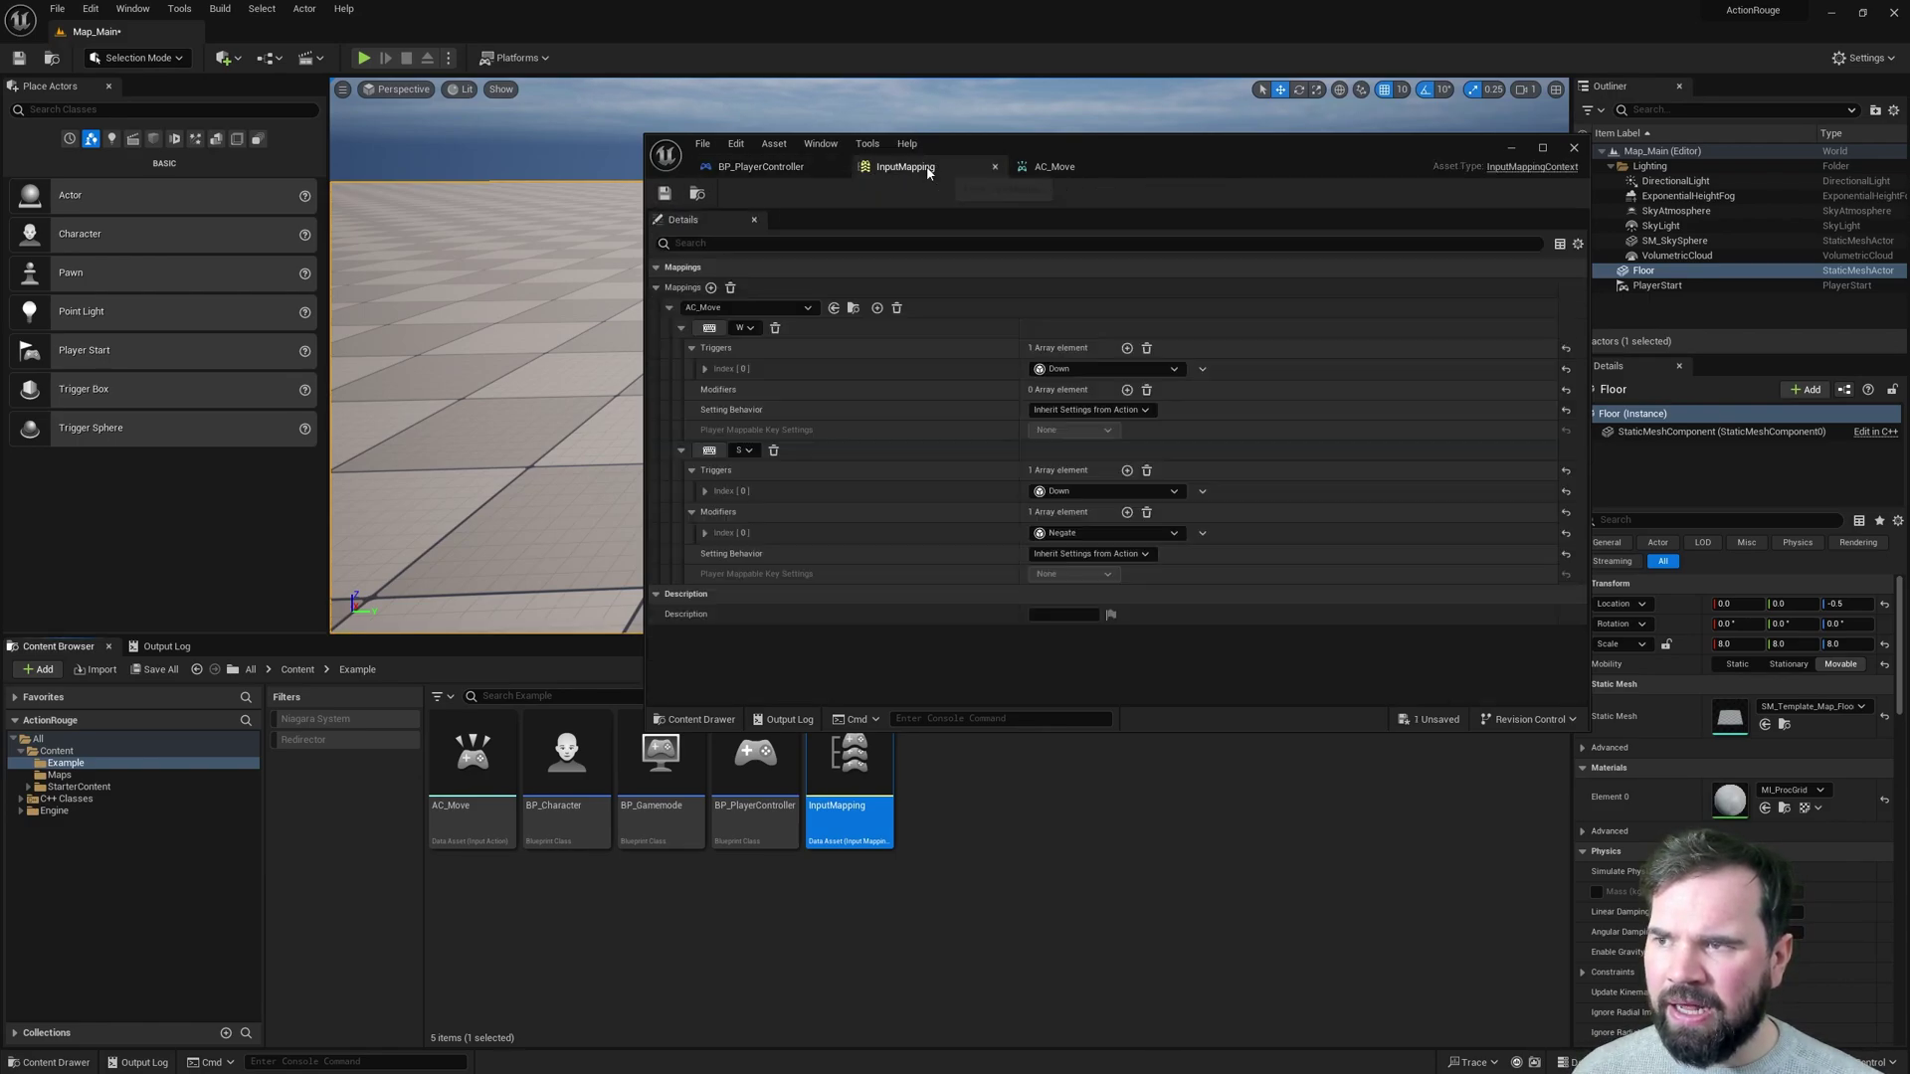
left_click(681, 328)
left_click(682, 349)
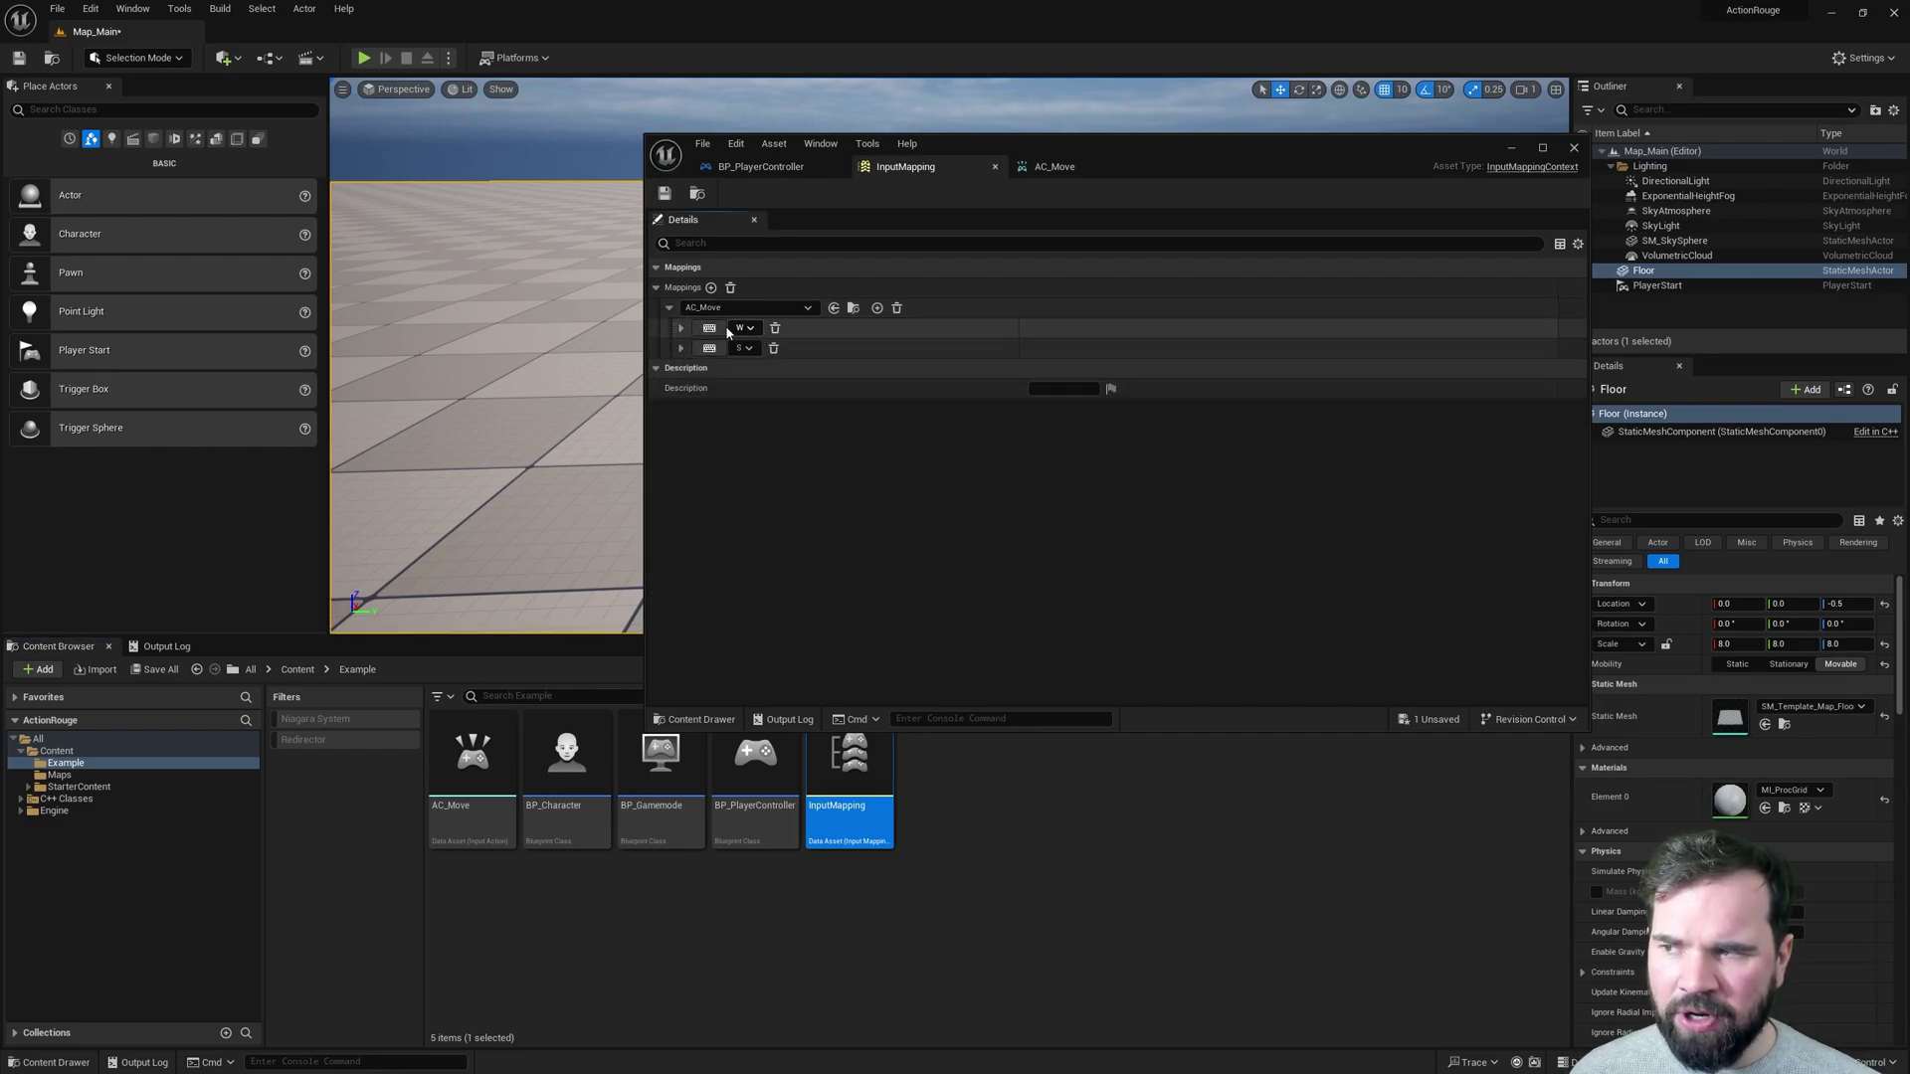
Expand the W and S bindings in InputMapping to compare their triggers and modifiers, and open AC_Move to check its value type.
left_click(682, 328)
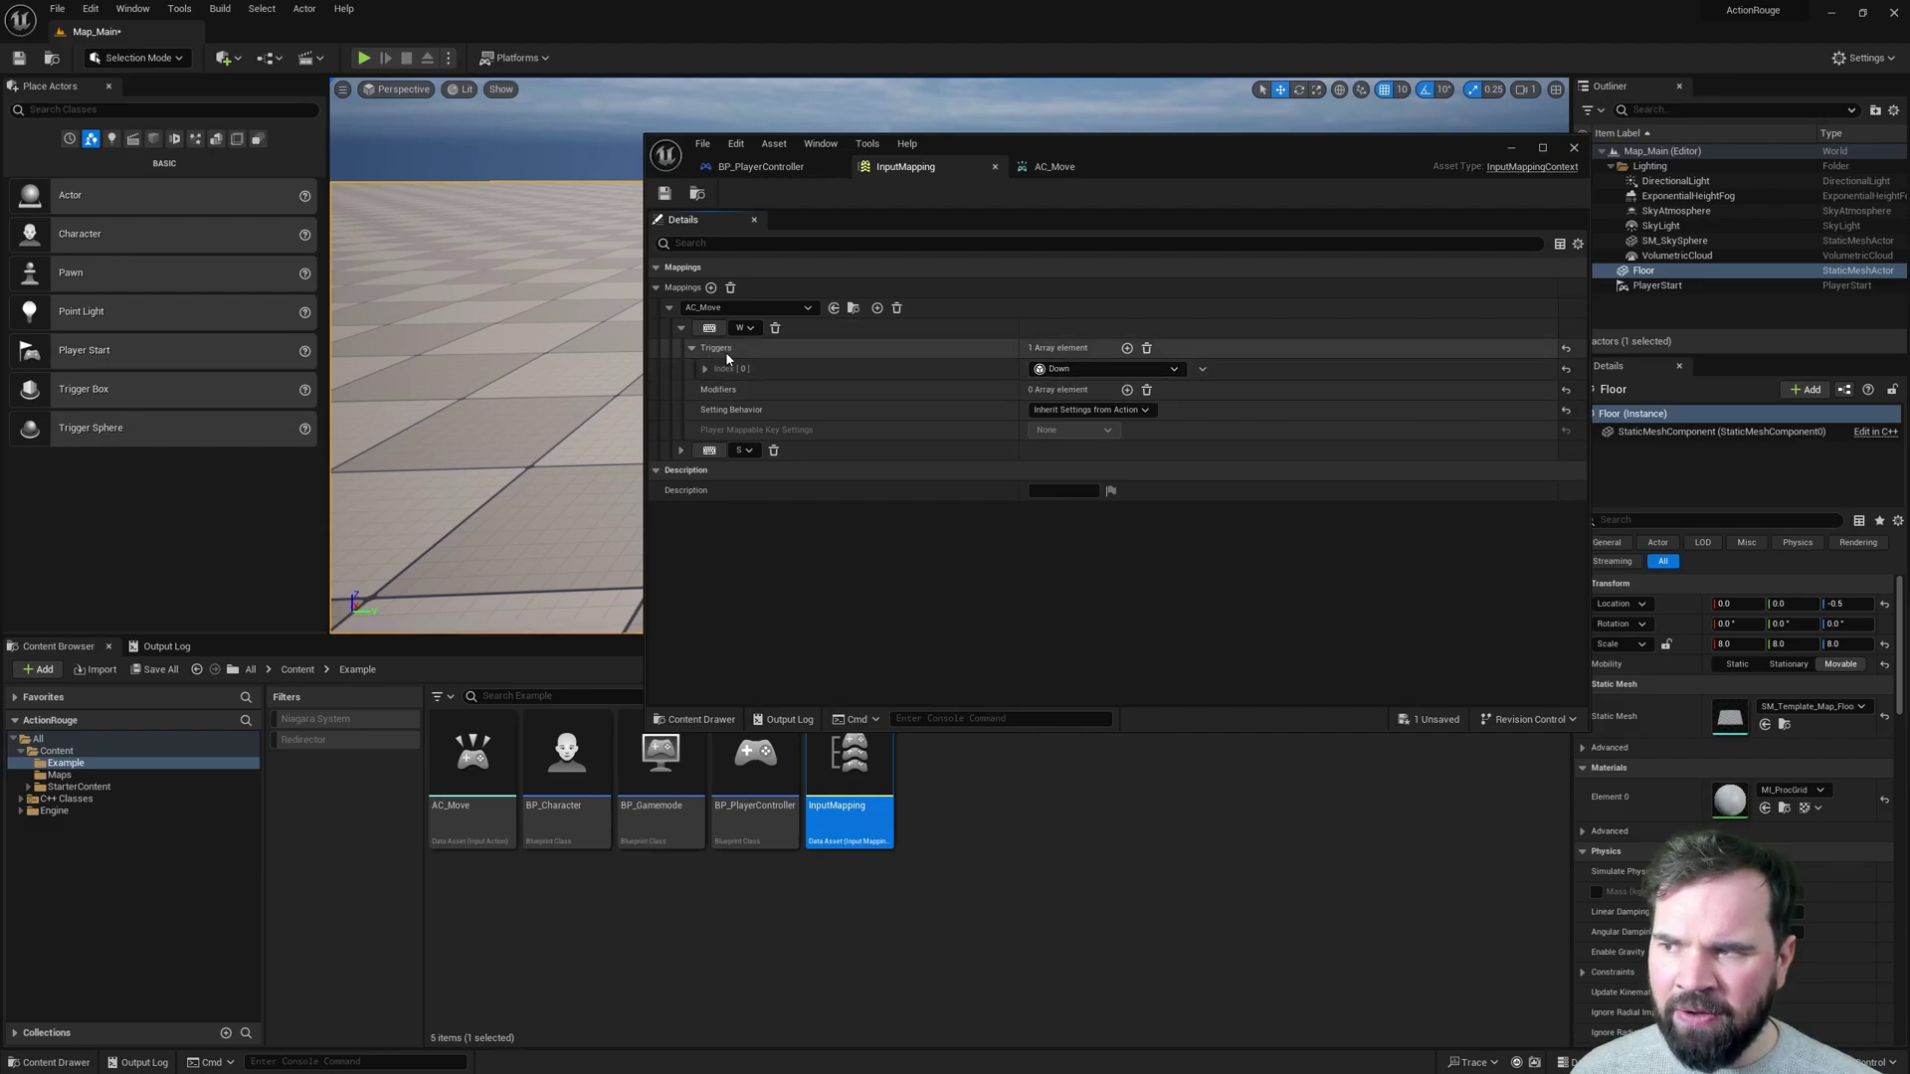
left_click(681, 451)
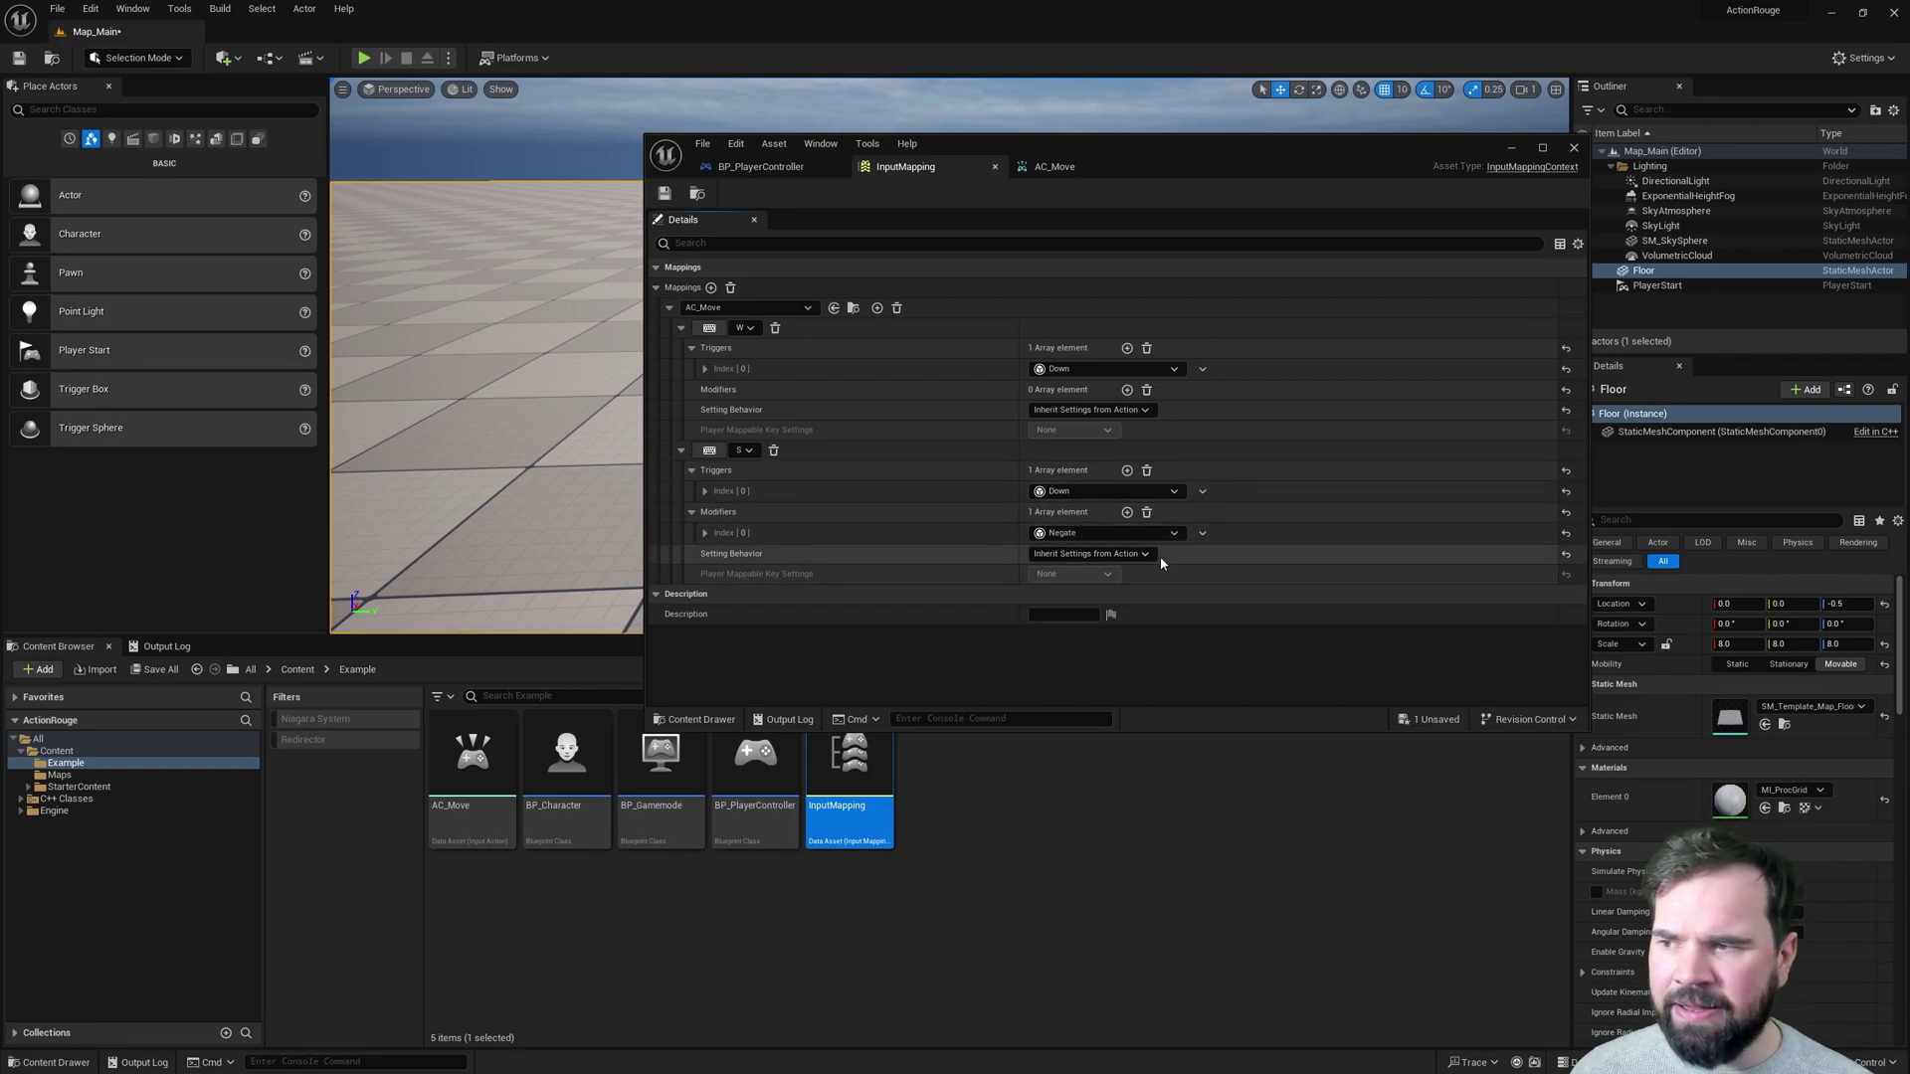
double_click(472, 761)
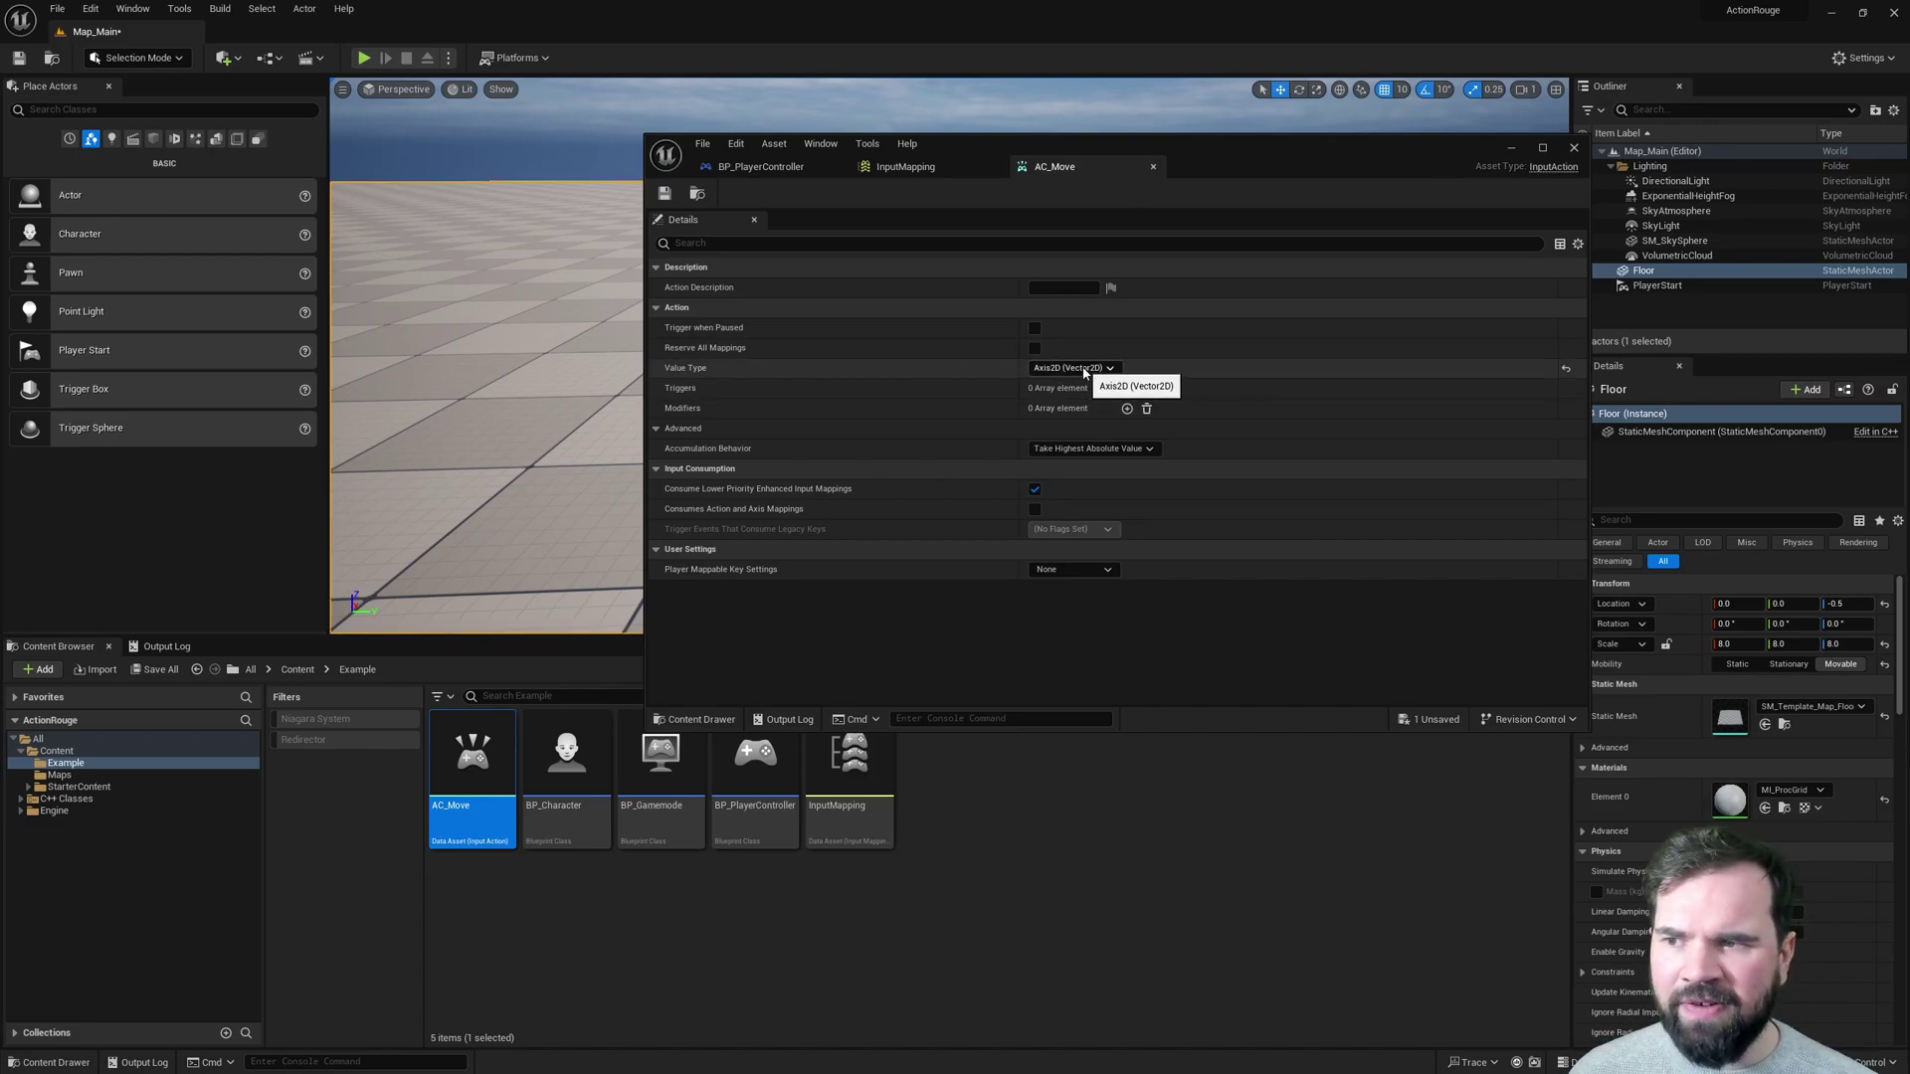
Play-test the level with the W and S movement inputs to check the printed axis values, and stop the session.
left_click(362, 59)
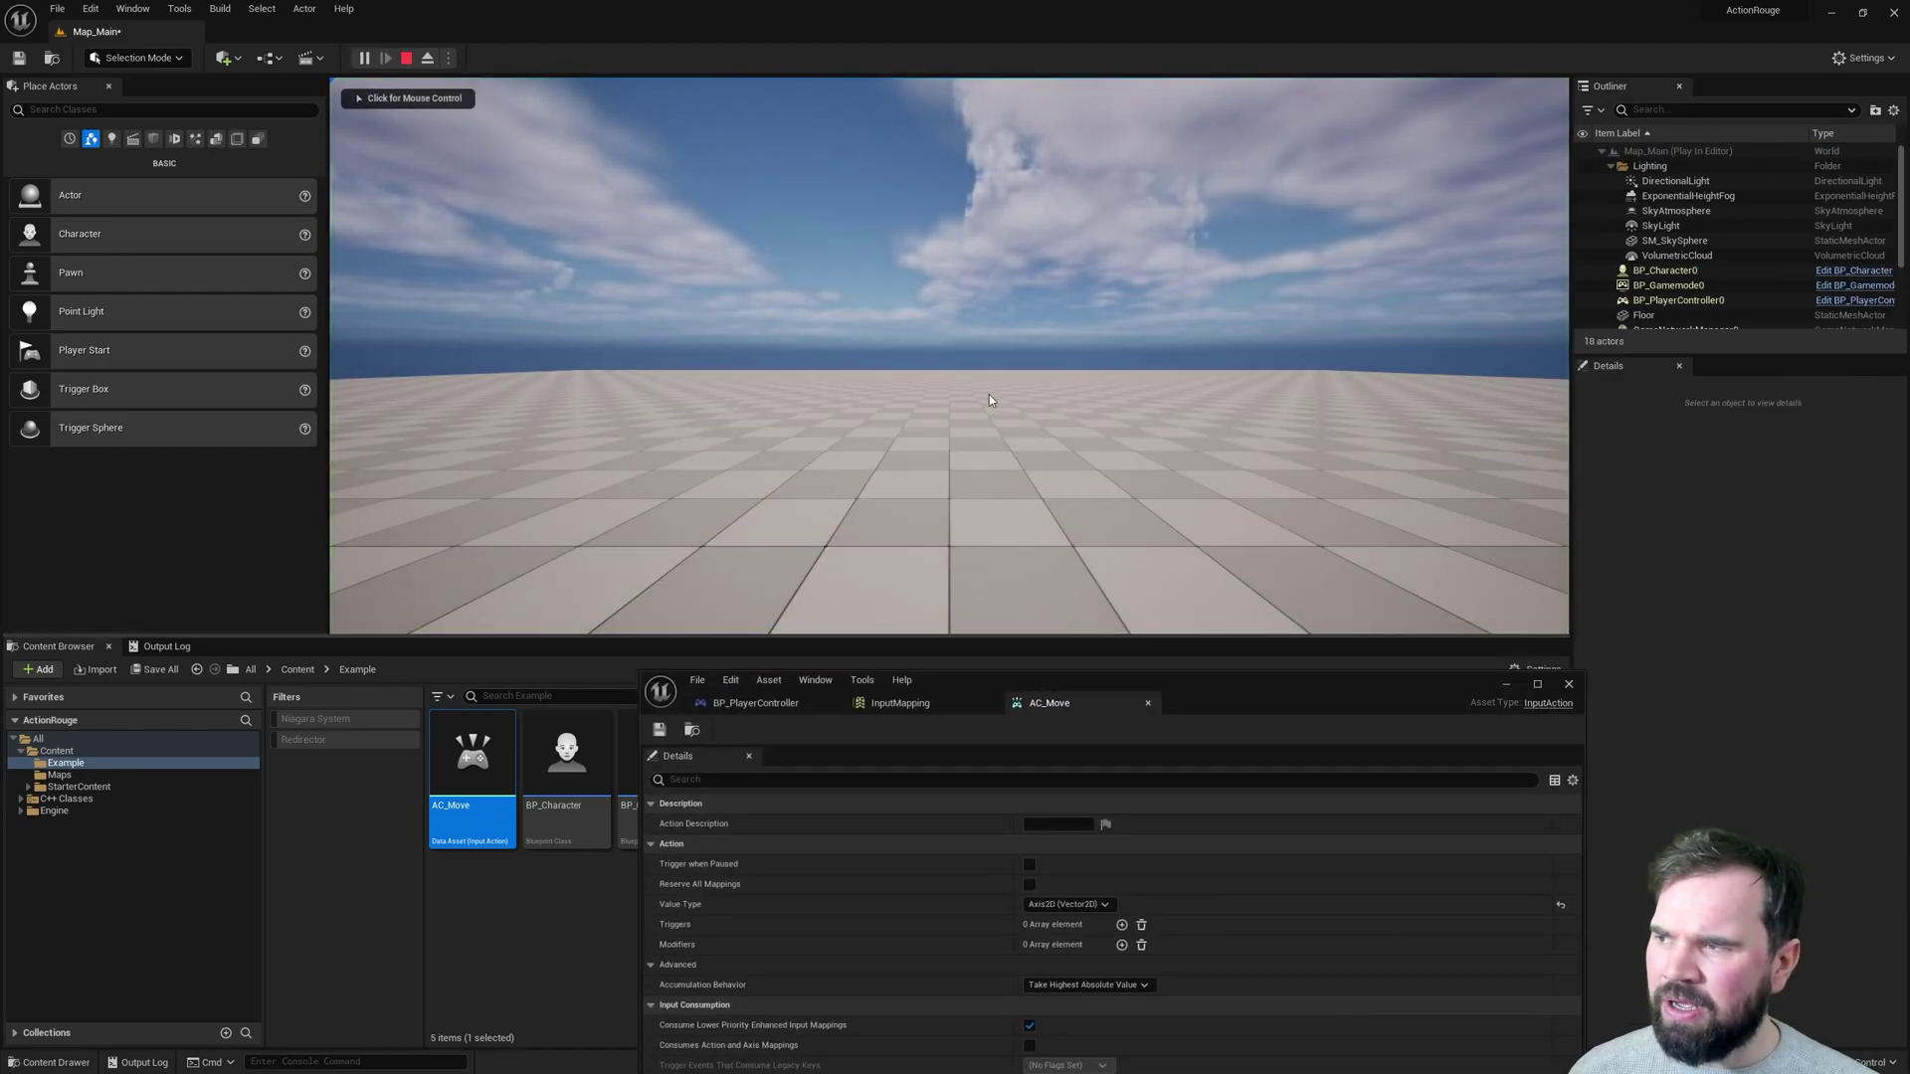
left_click(989, 401)
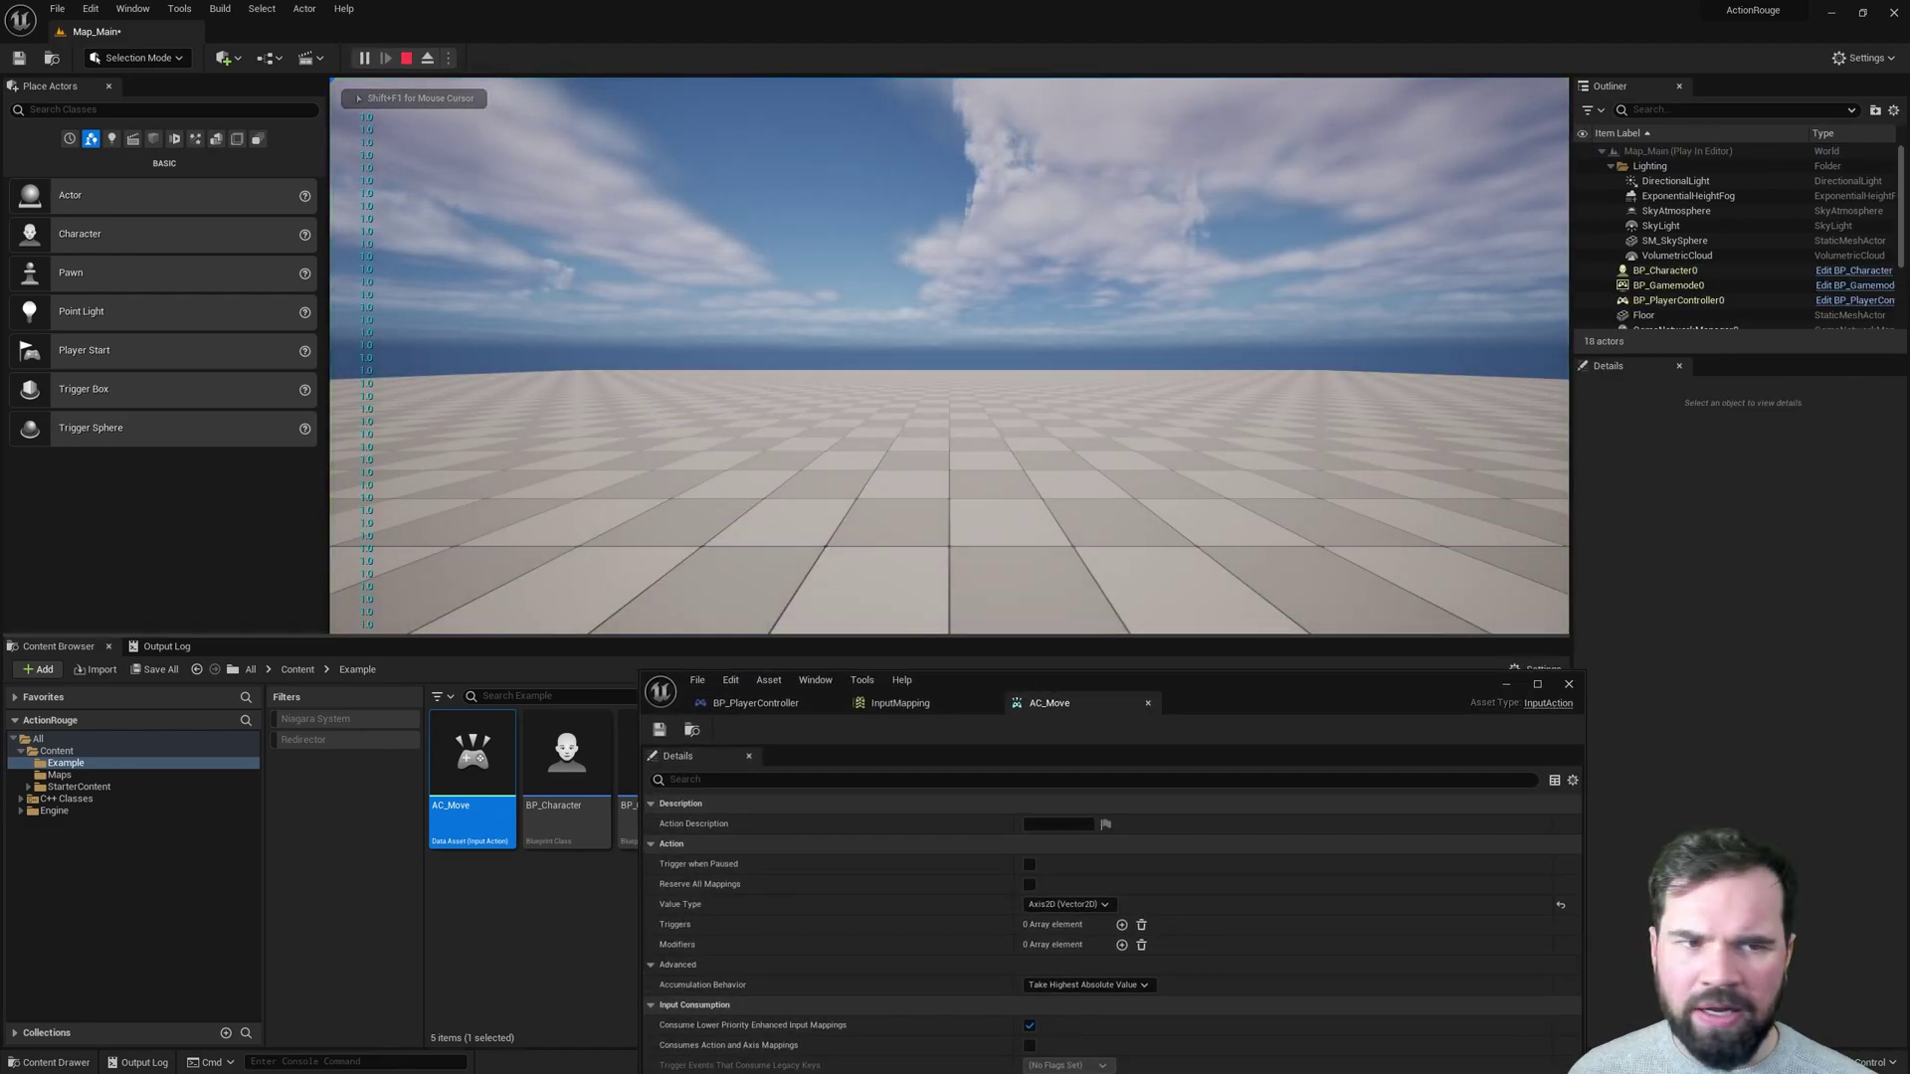
key("s")
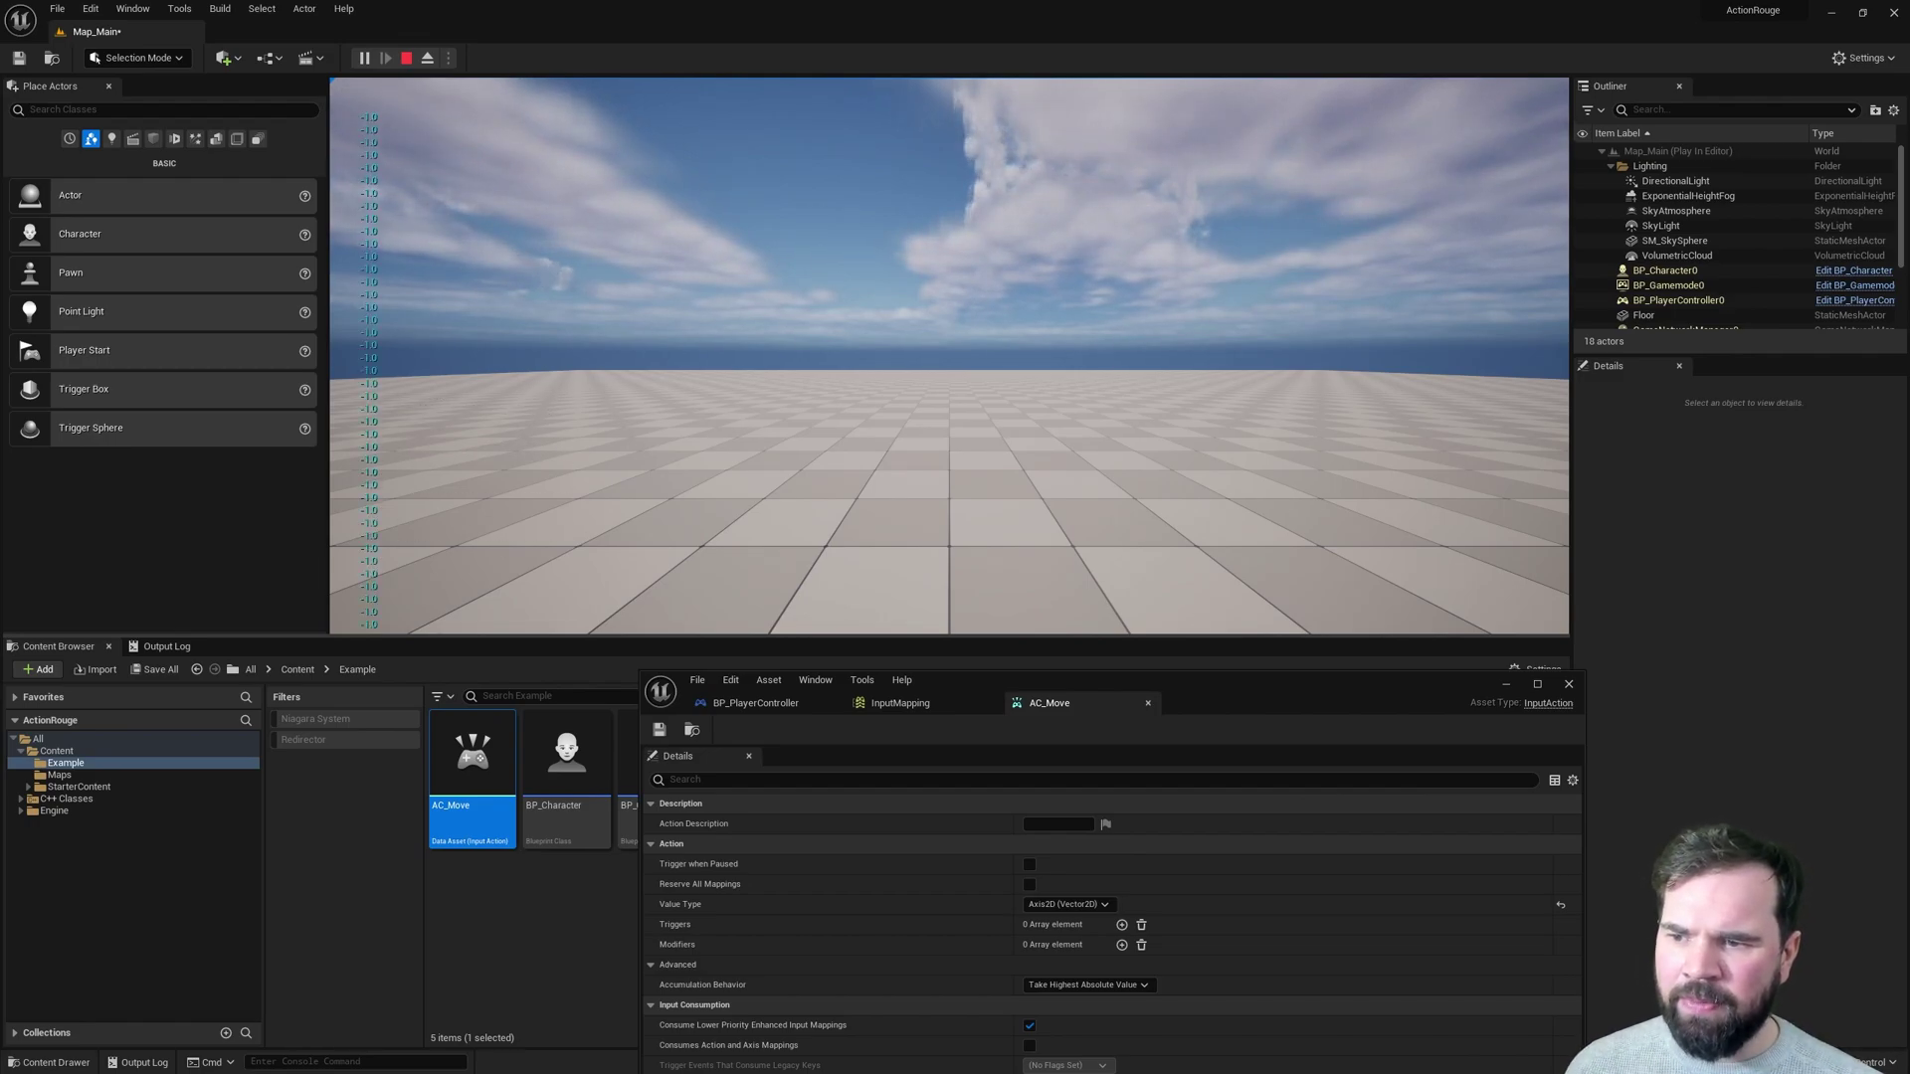
key("Escape")
Review the Action and Input Consumption settings of AC_Move and close the asset editor window.
left_click_drag(1251, 689, 1144, 387)
left_click_drag(1065, 397, 1100, 270)
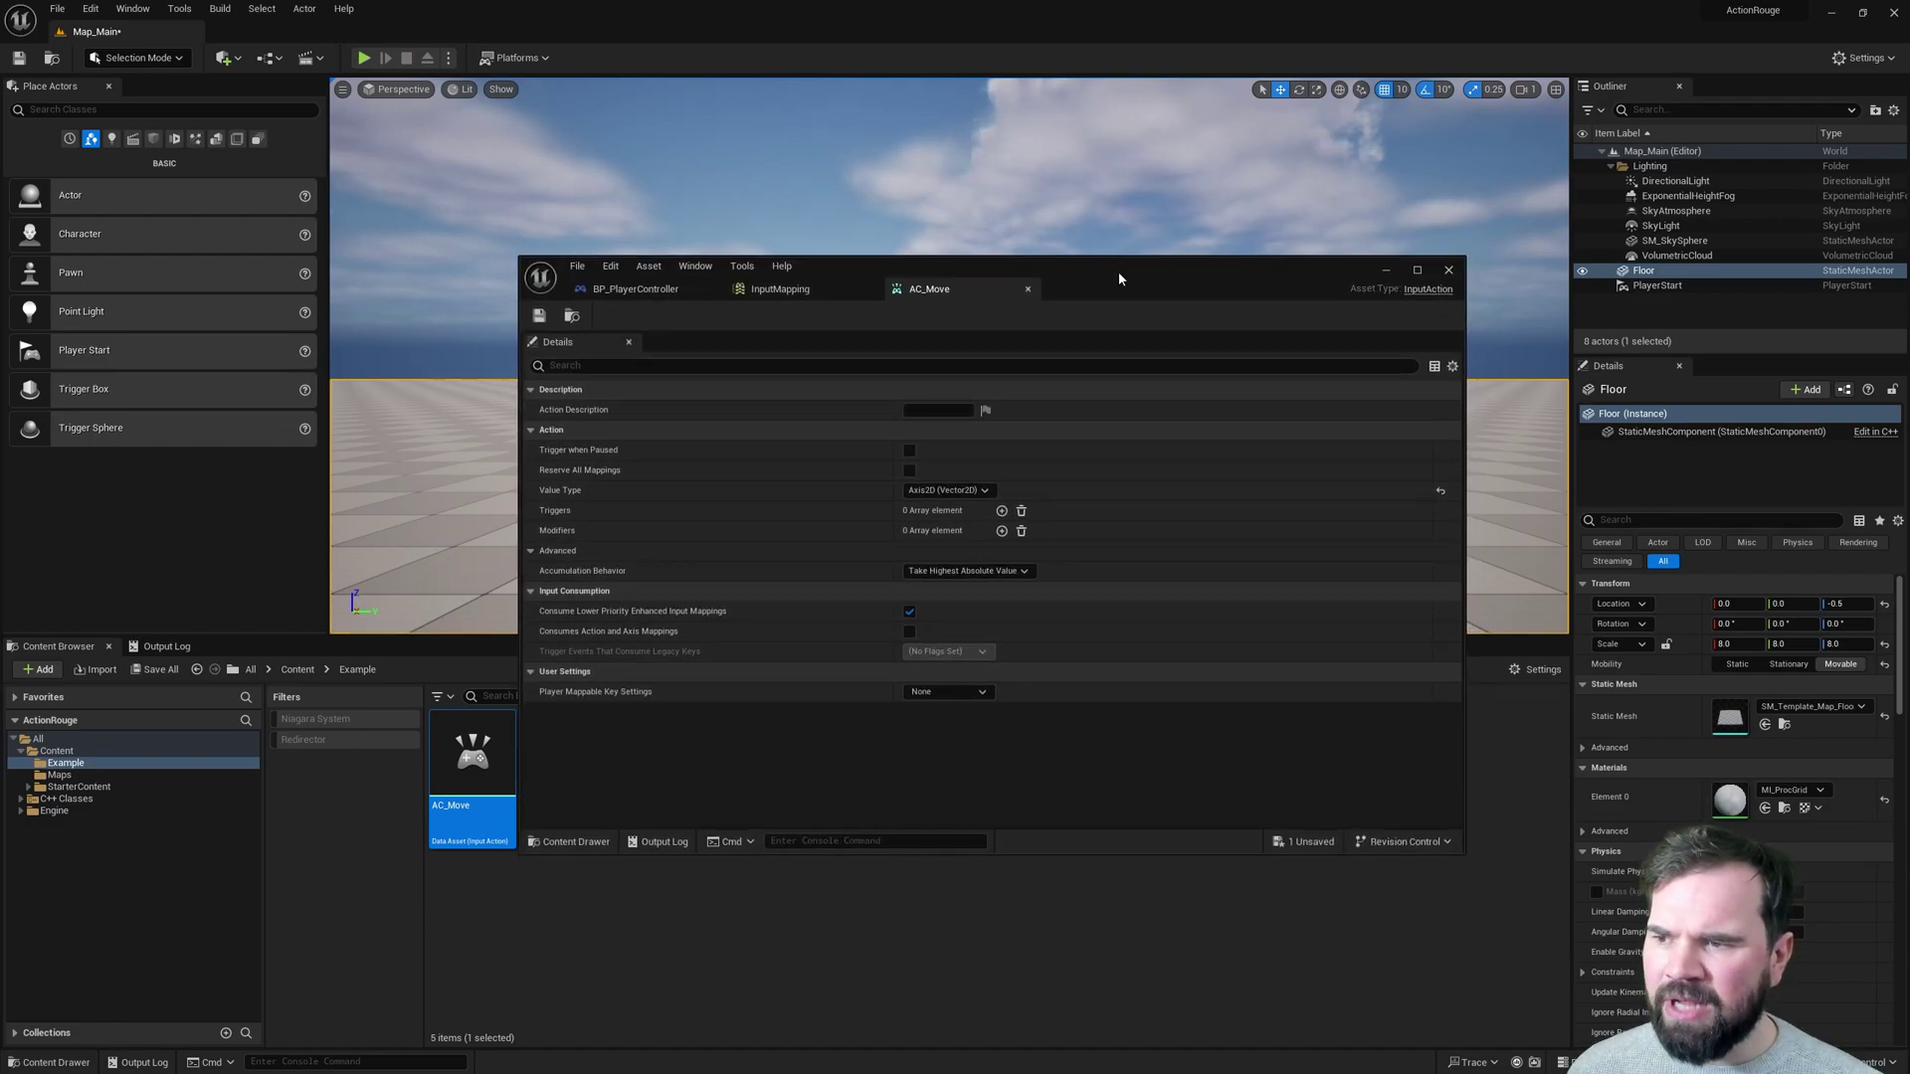
left_click(532, 430)
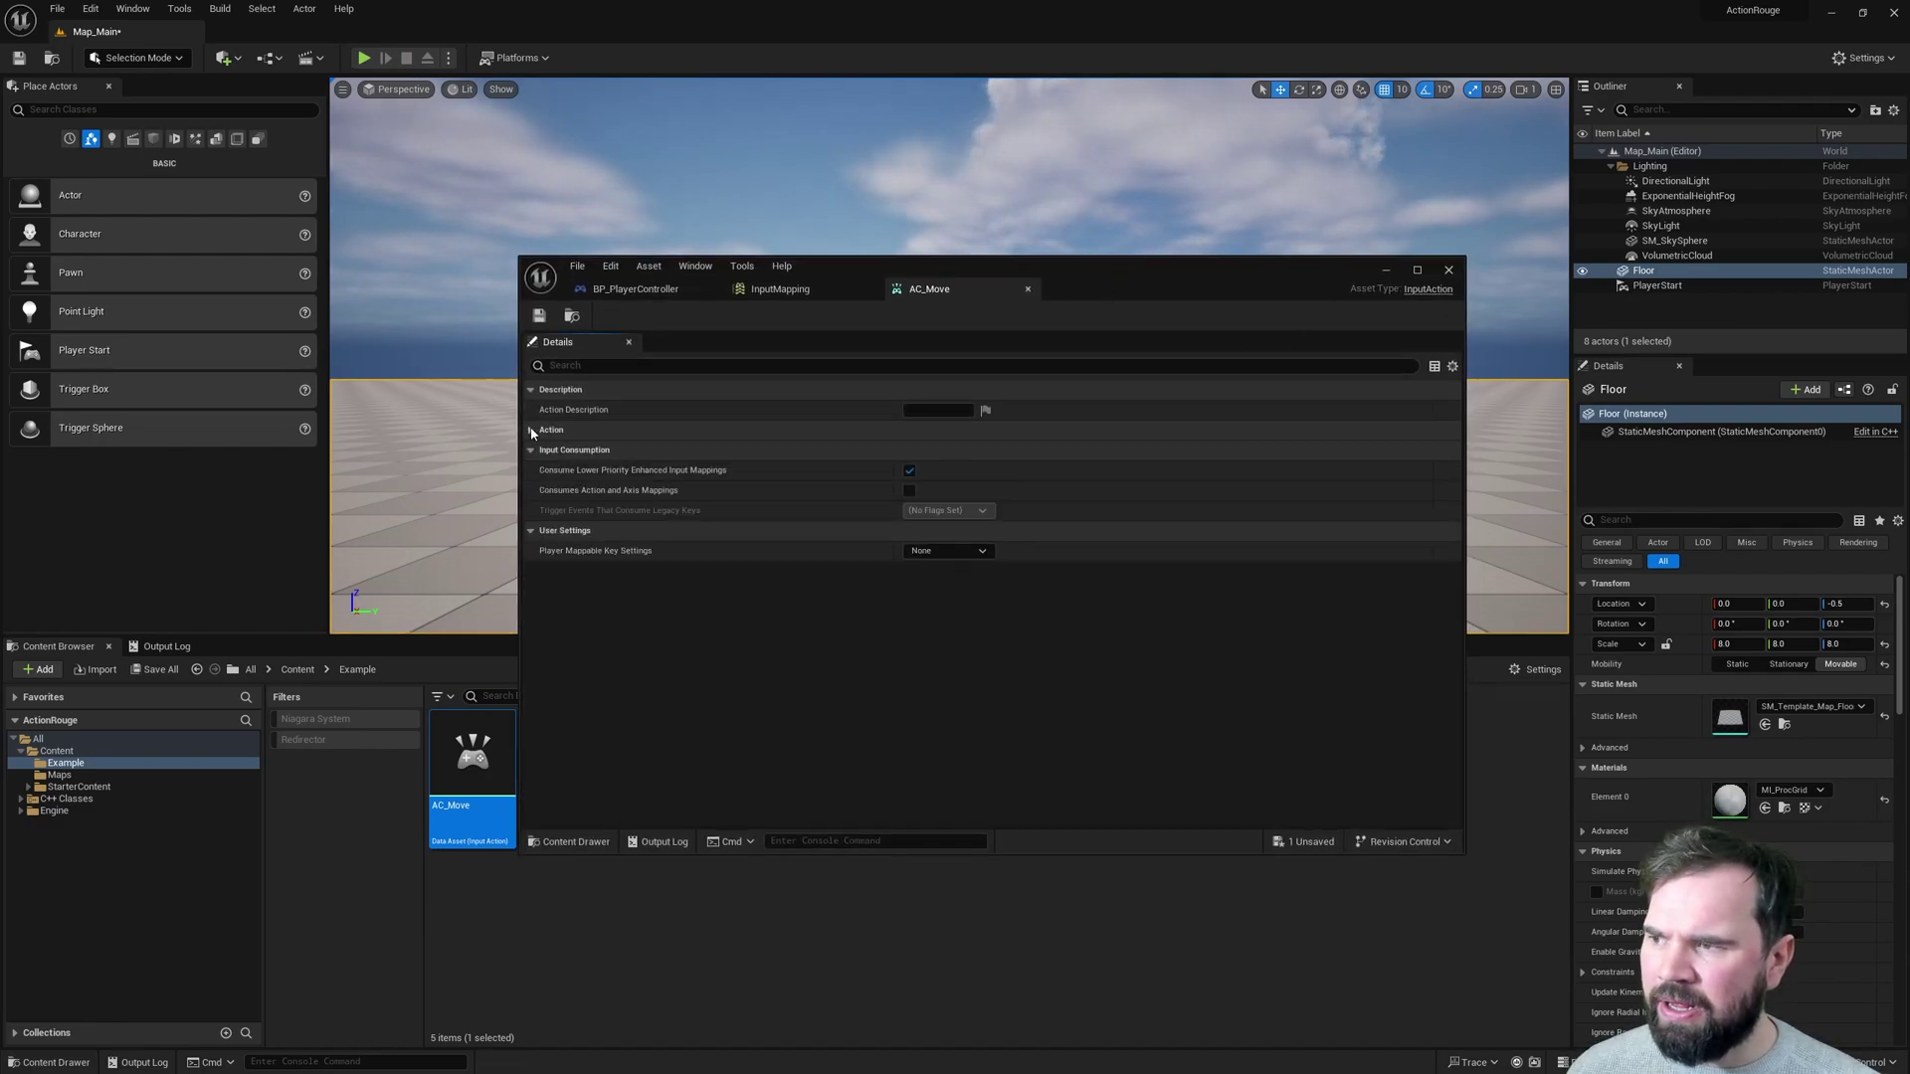
left_click(529, 451)
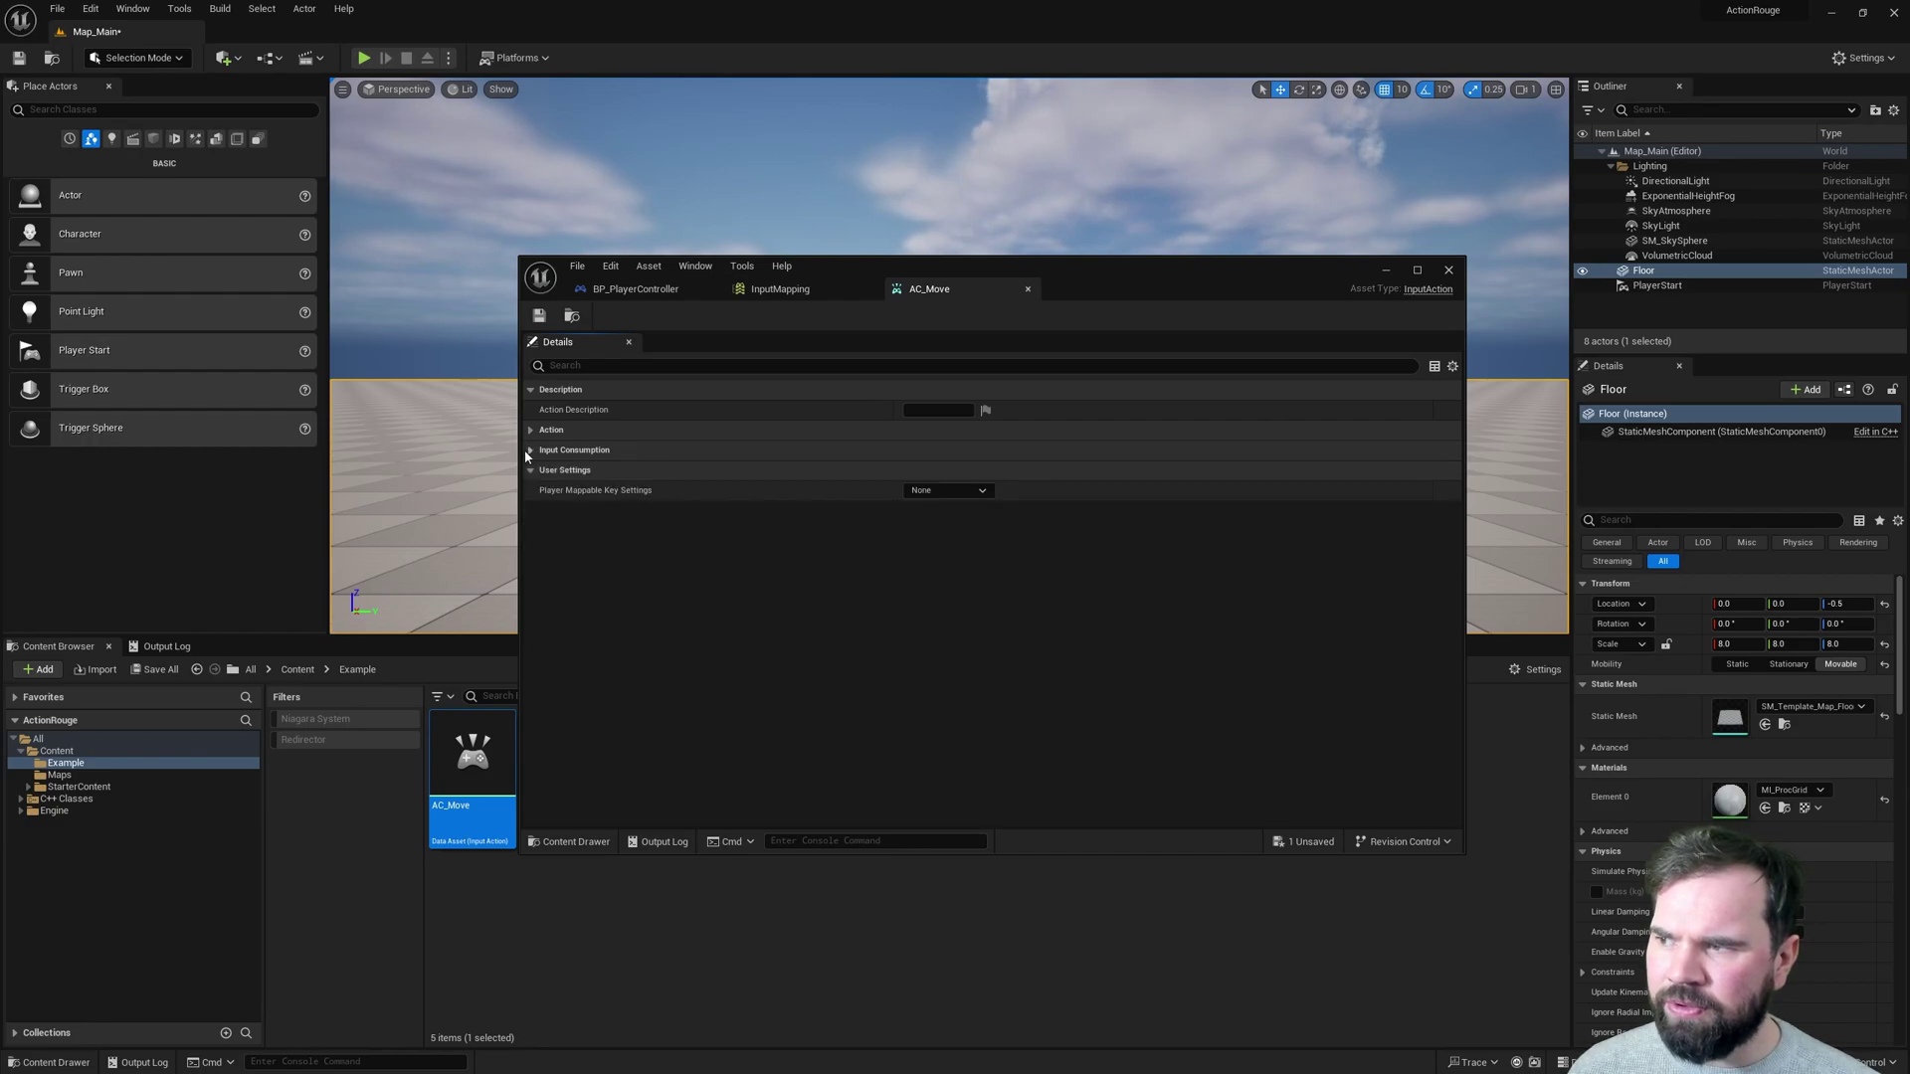
left_click(529, 451)
left_click(527, 429)
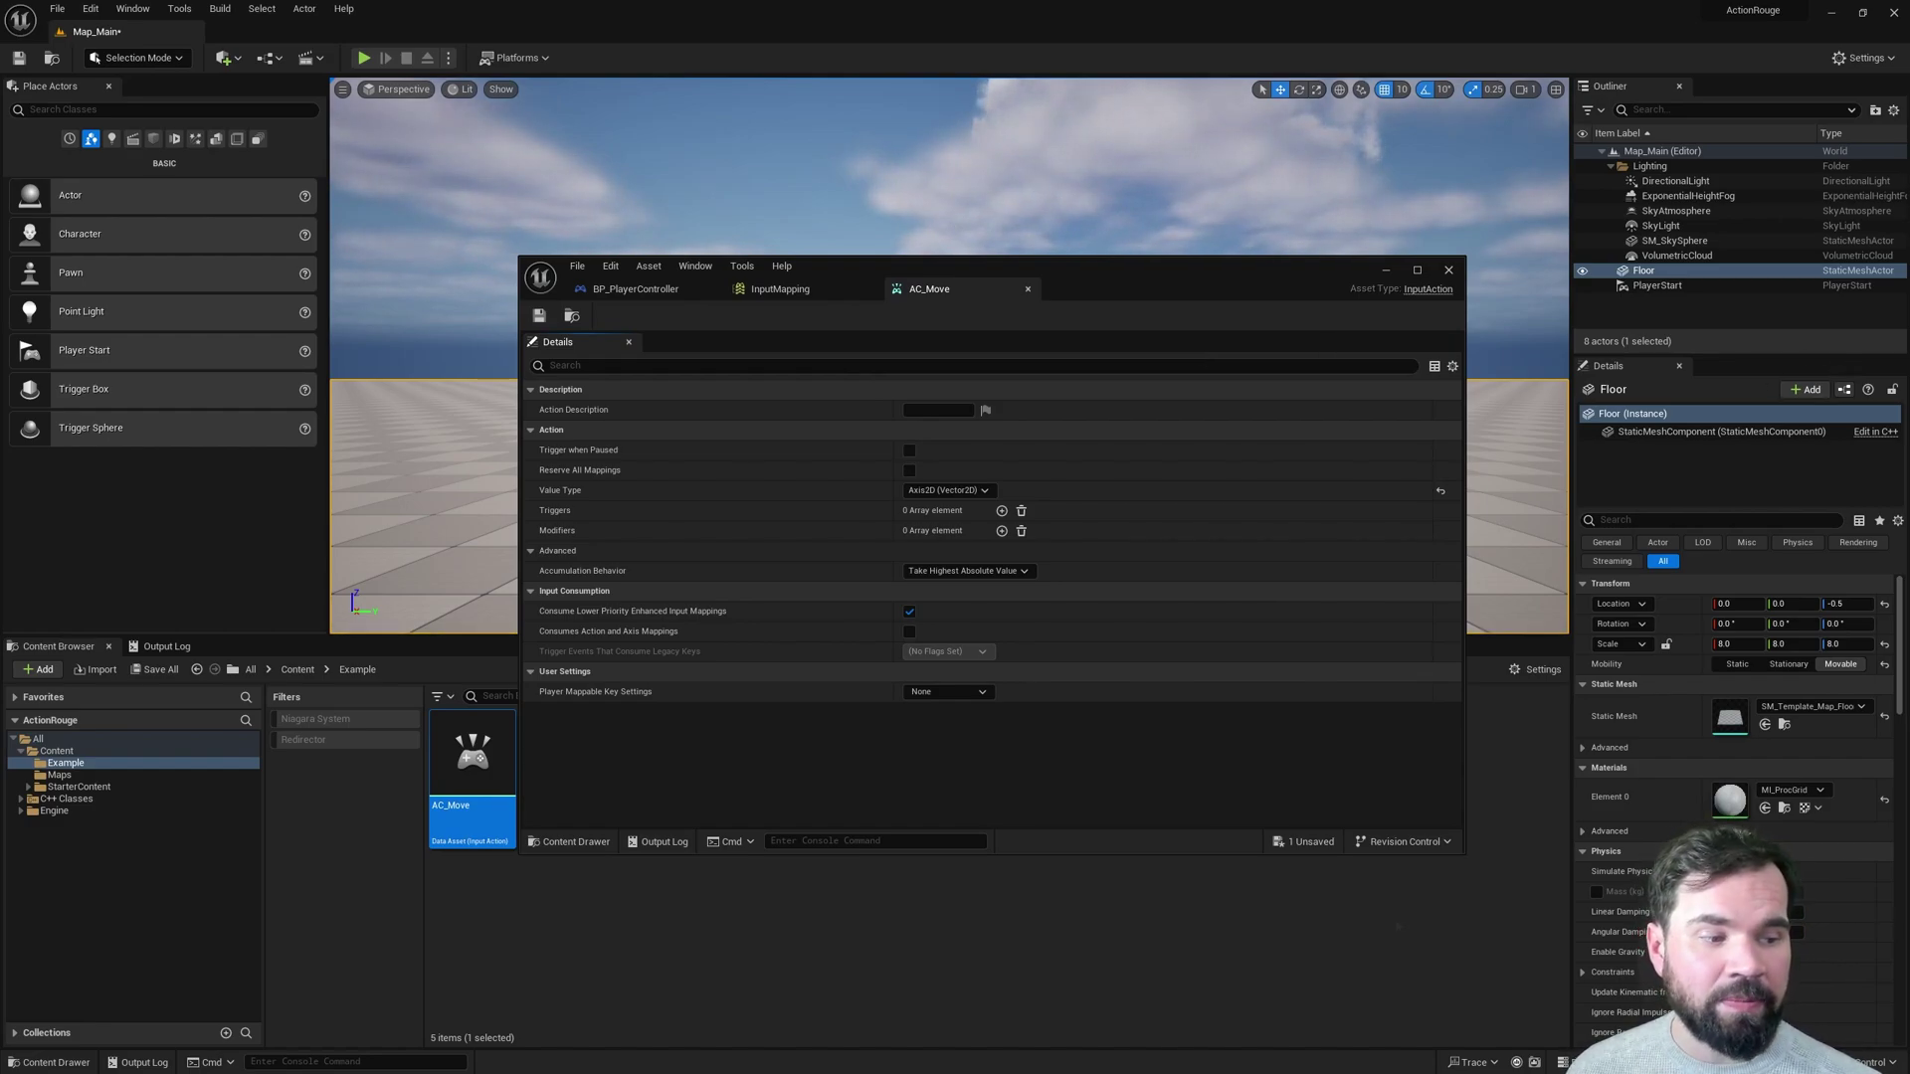
left_click(1449, 270)
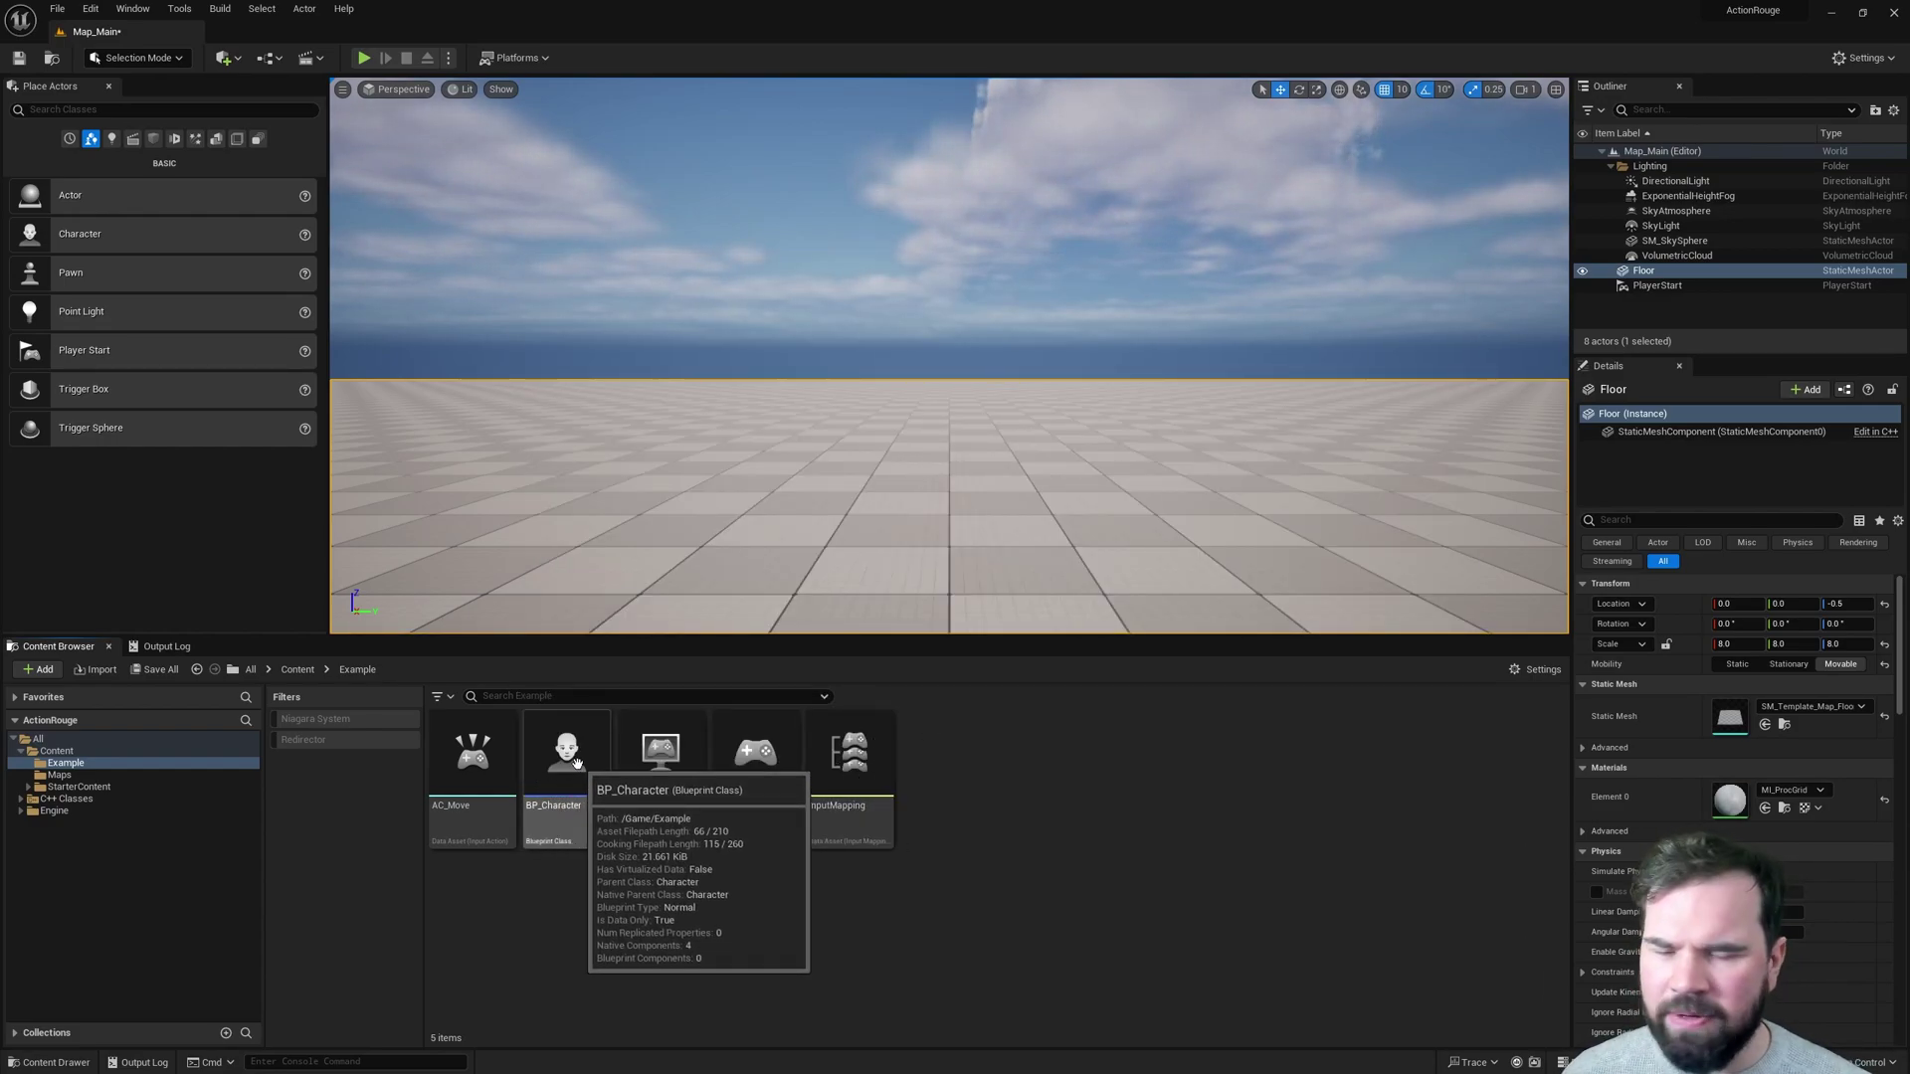
Open BP_Character, add a Sphere component under the capsule and compile the blueprint.
double_click(567, 756)
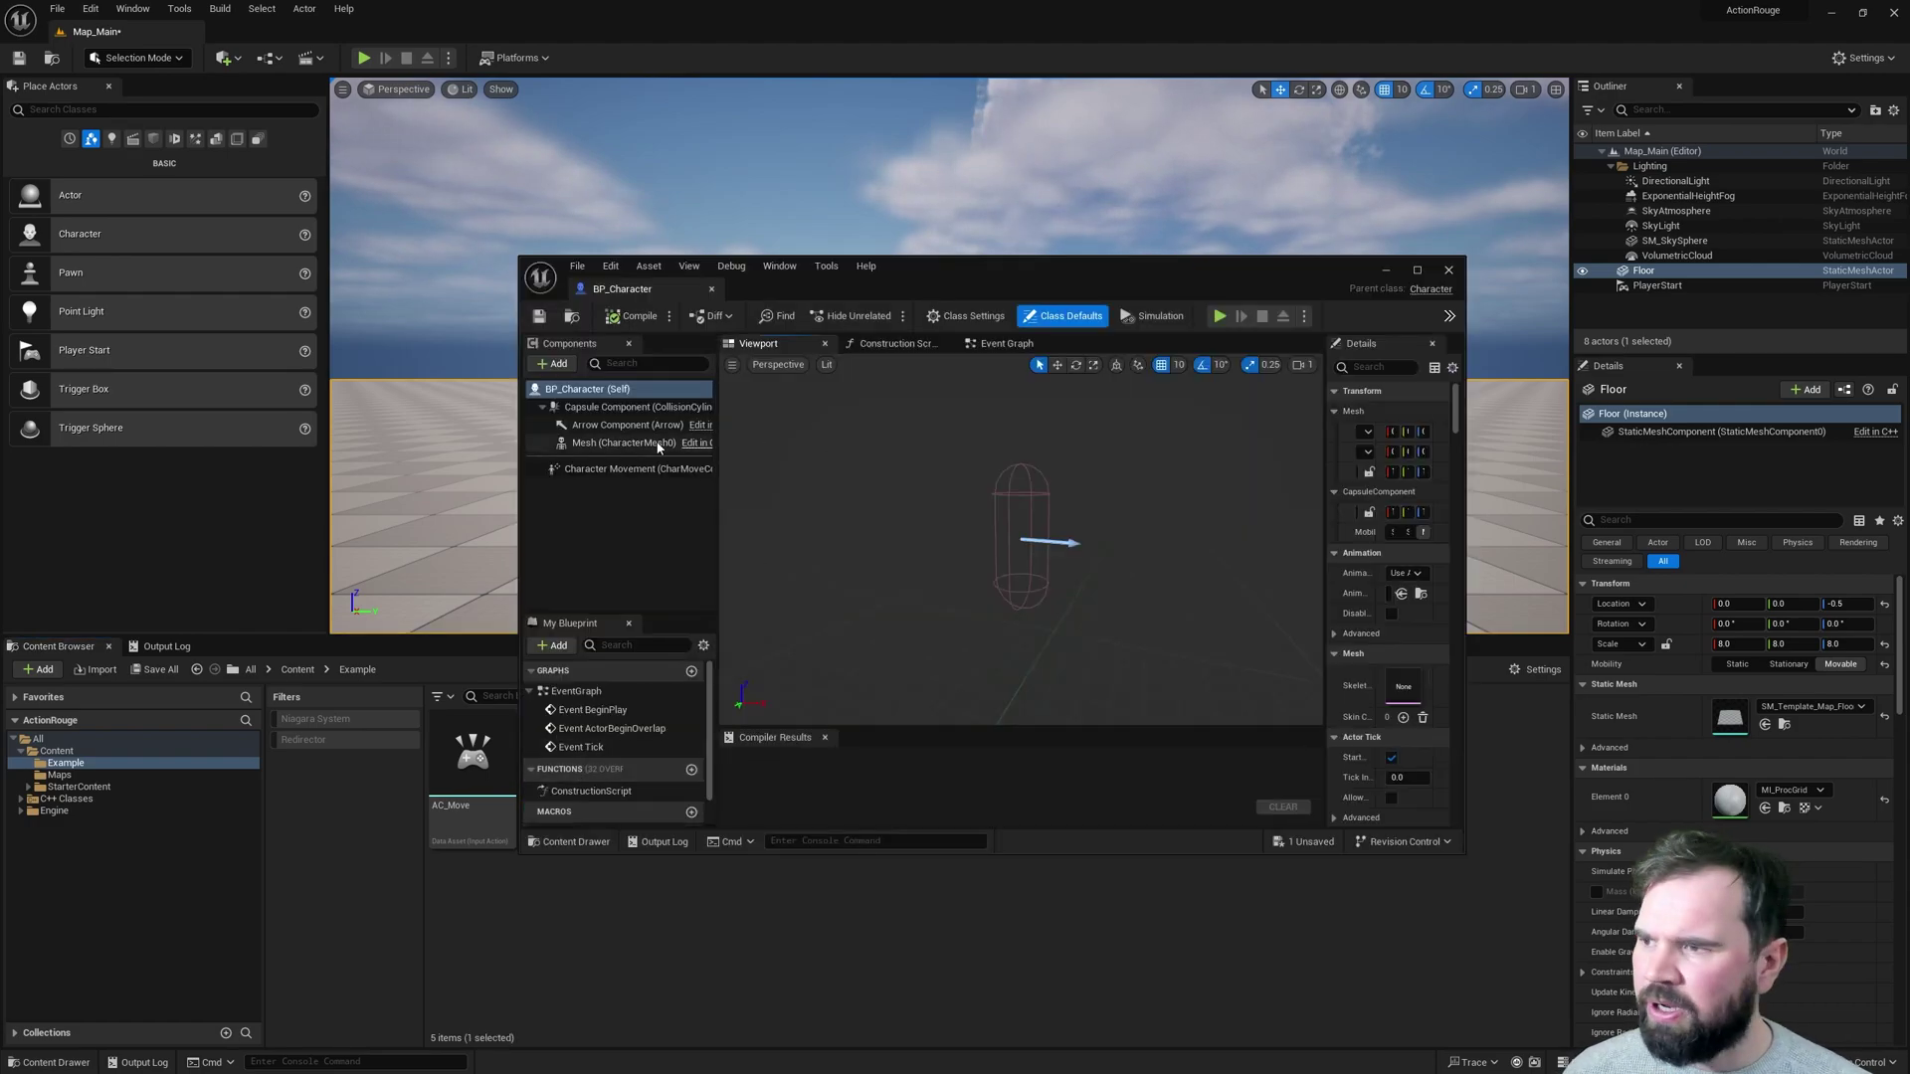
right_click_drag(947, 439, 946, 440)
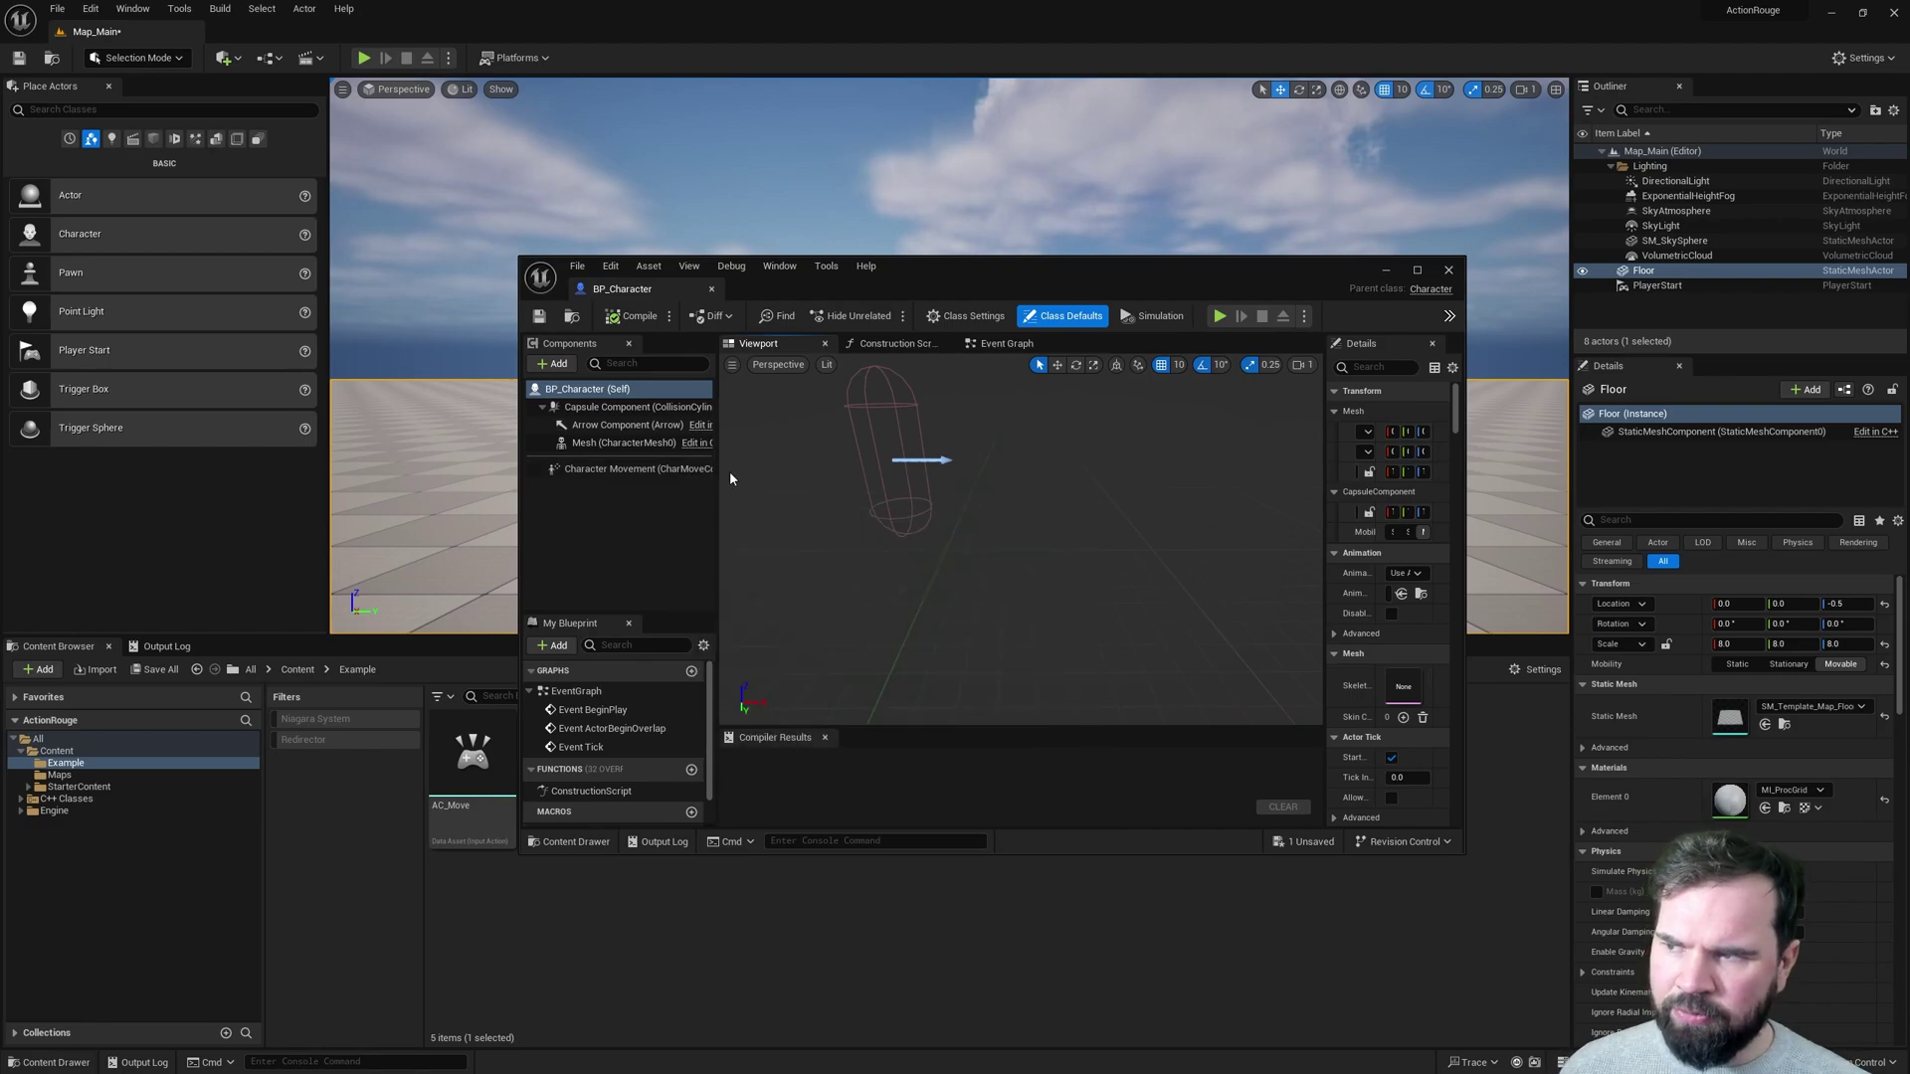
left_click_drag(716, 475, 744, 476)
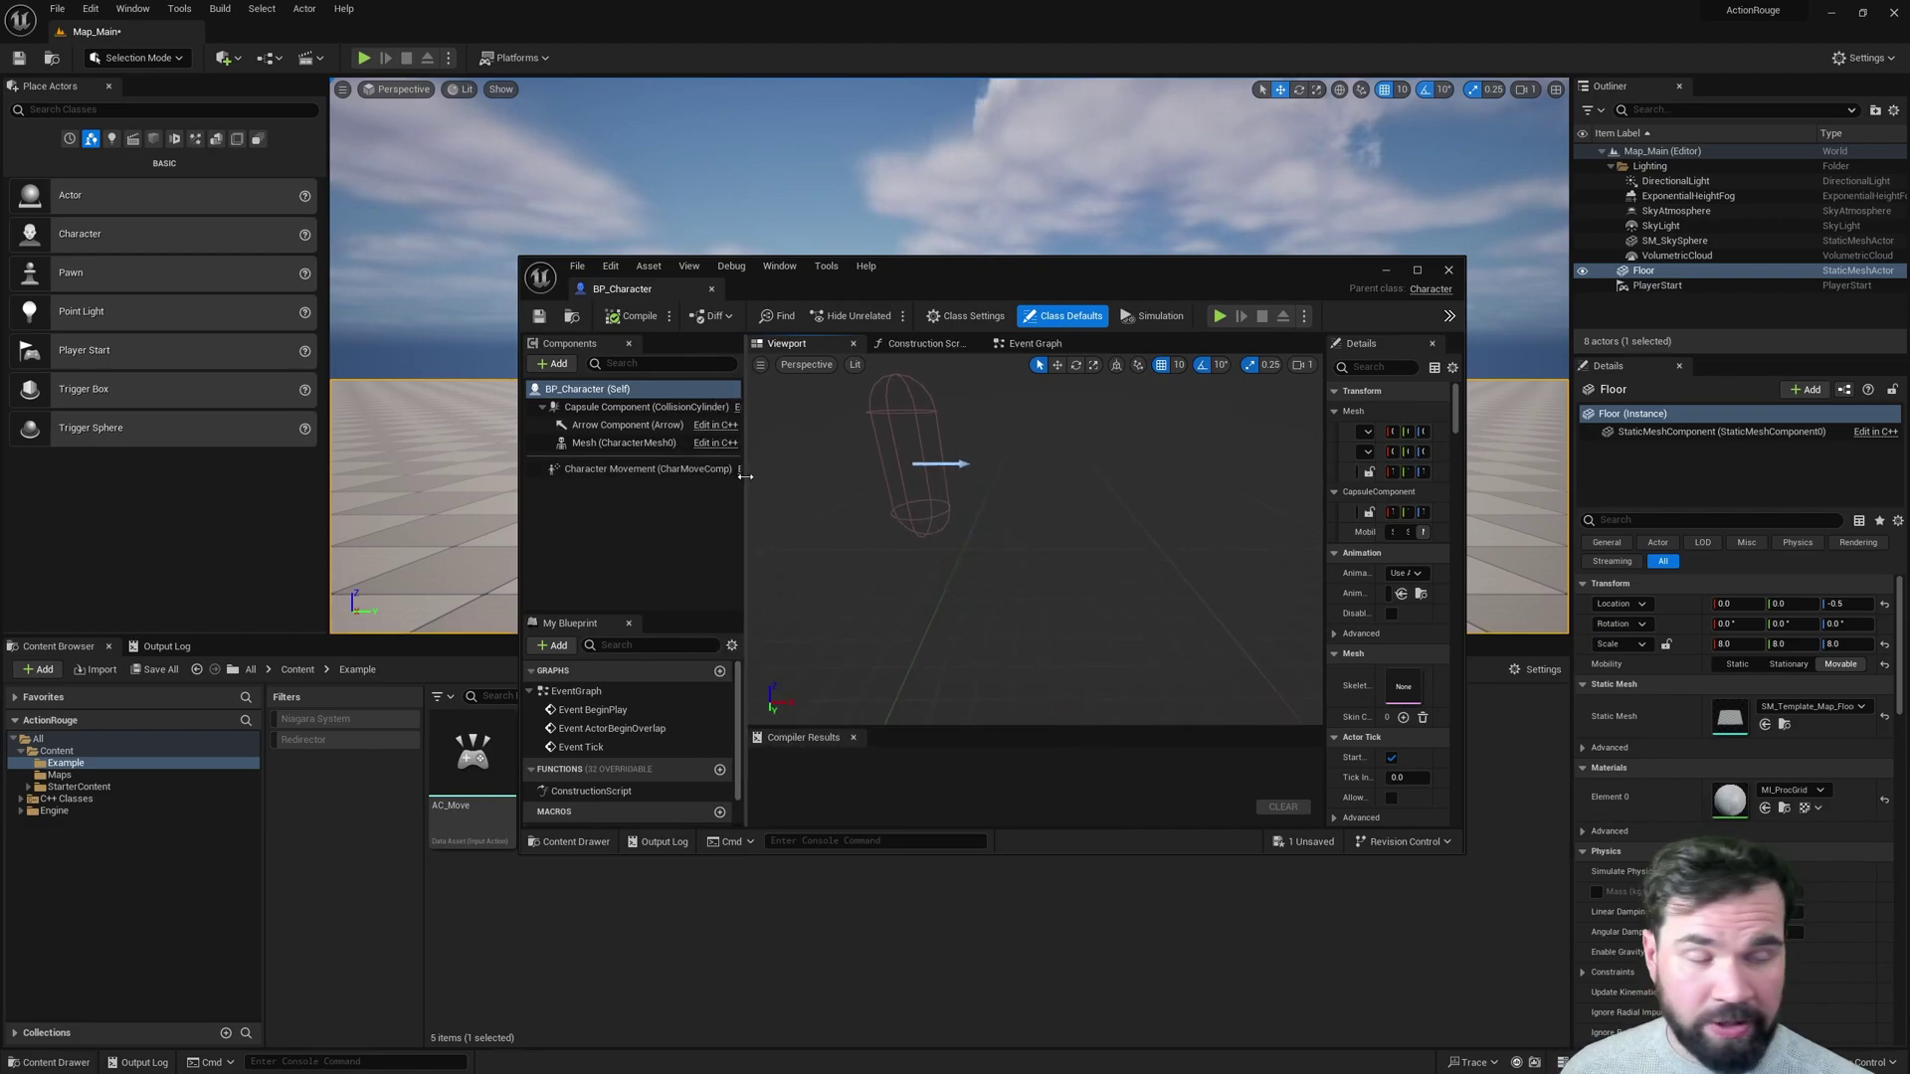
left_click(553, 364)
type("sphere")
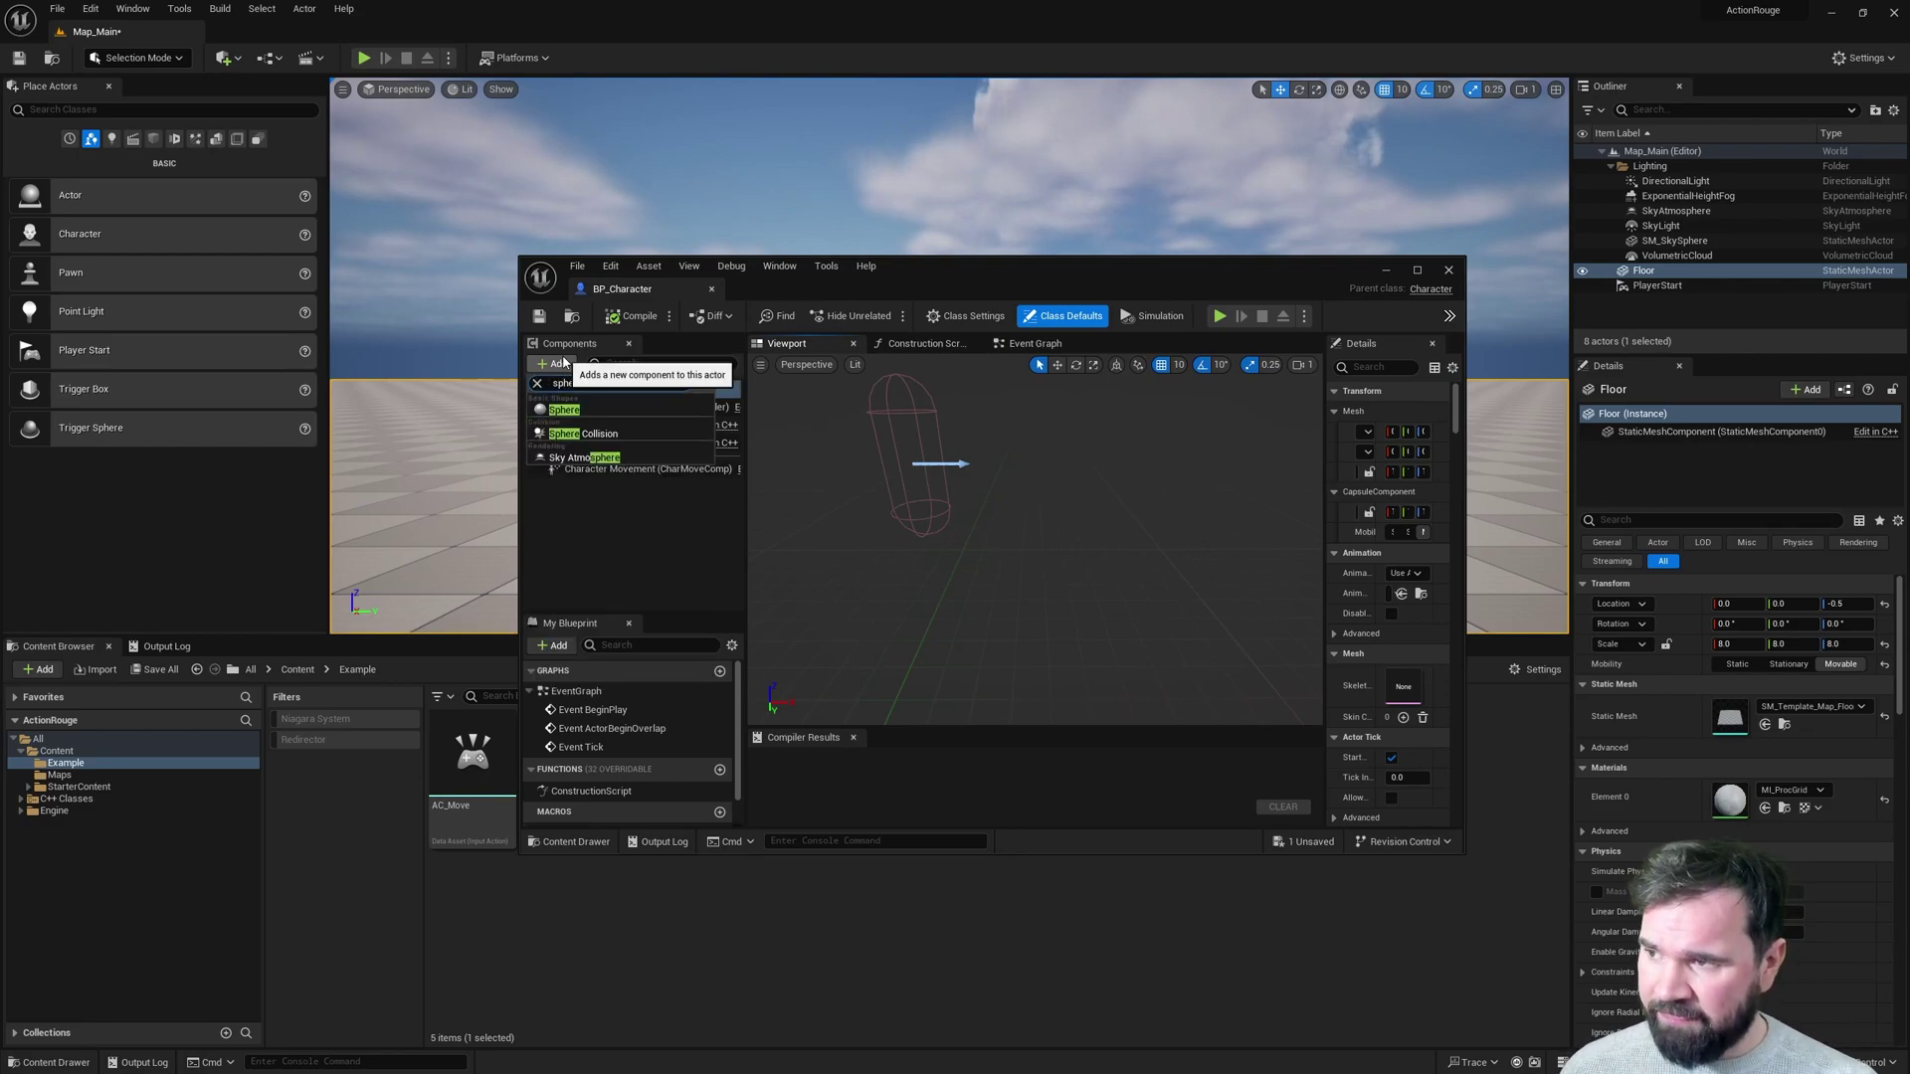
left_click(571, 410)
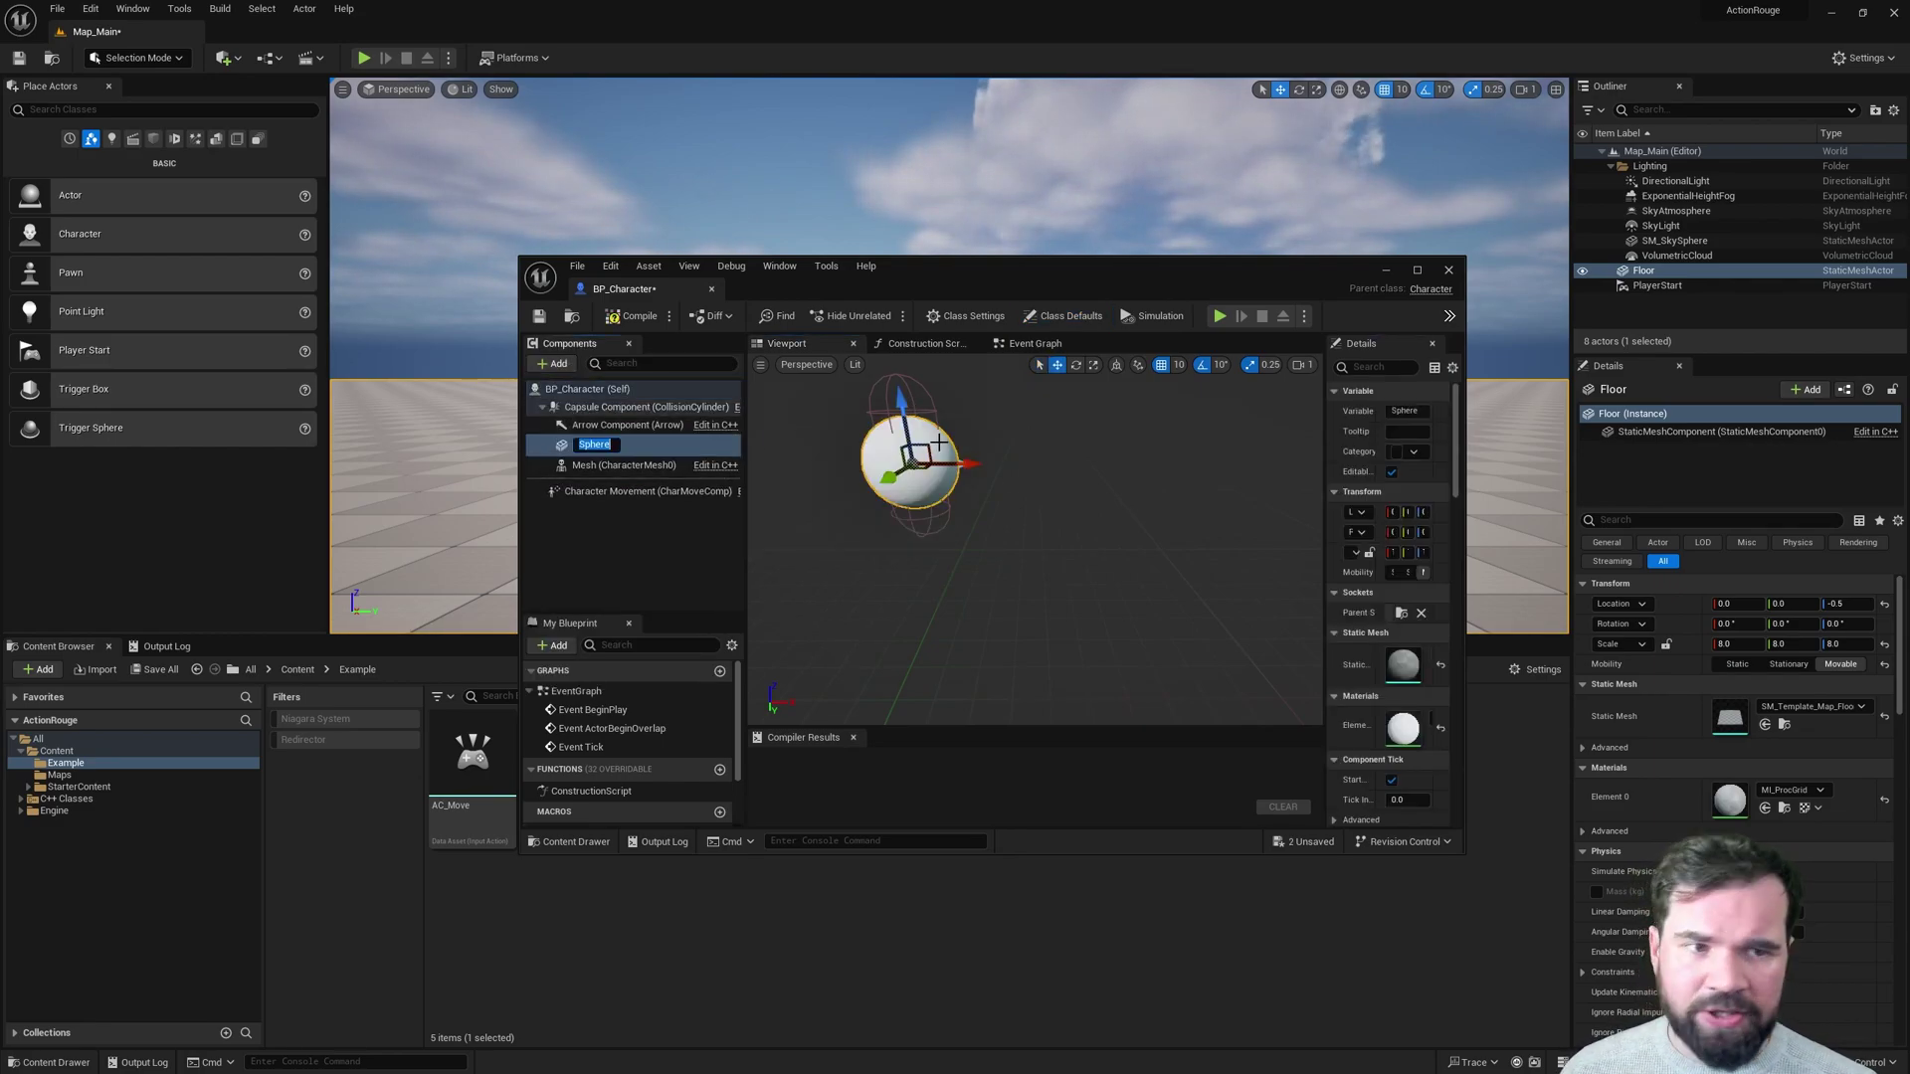
left_click(632, 316)
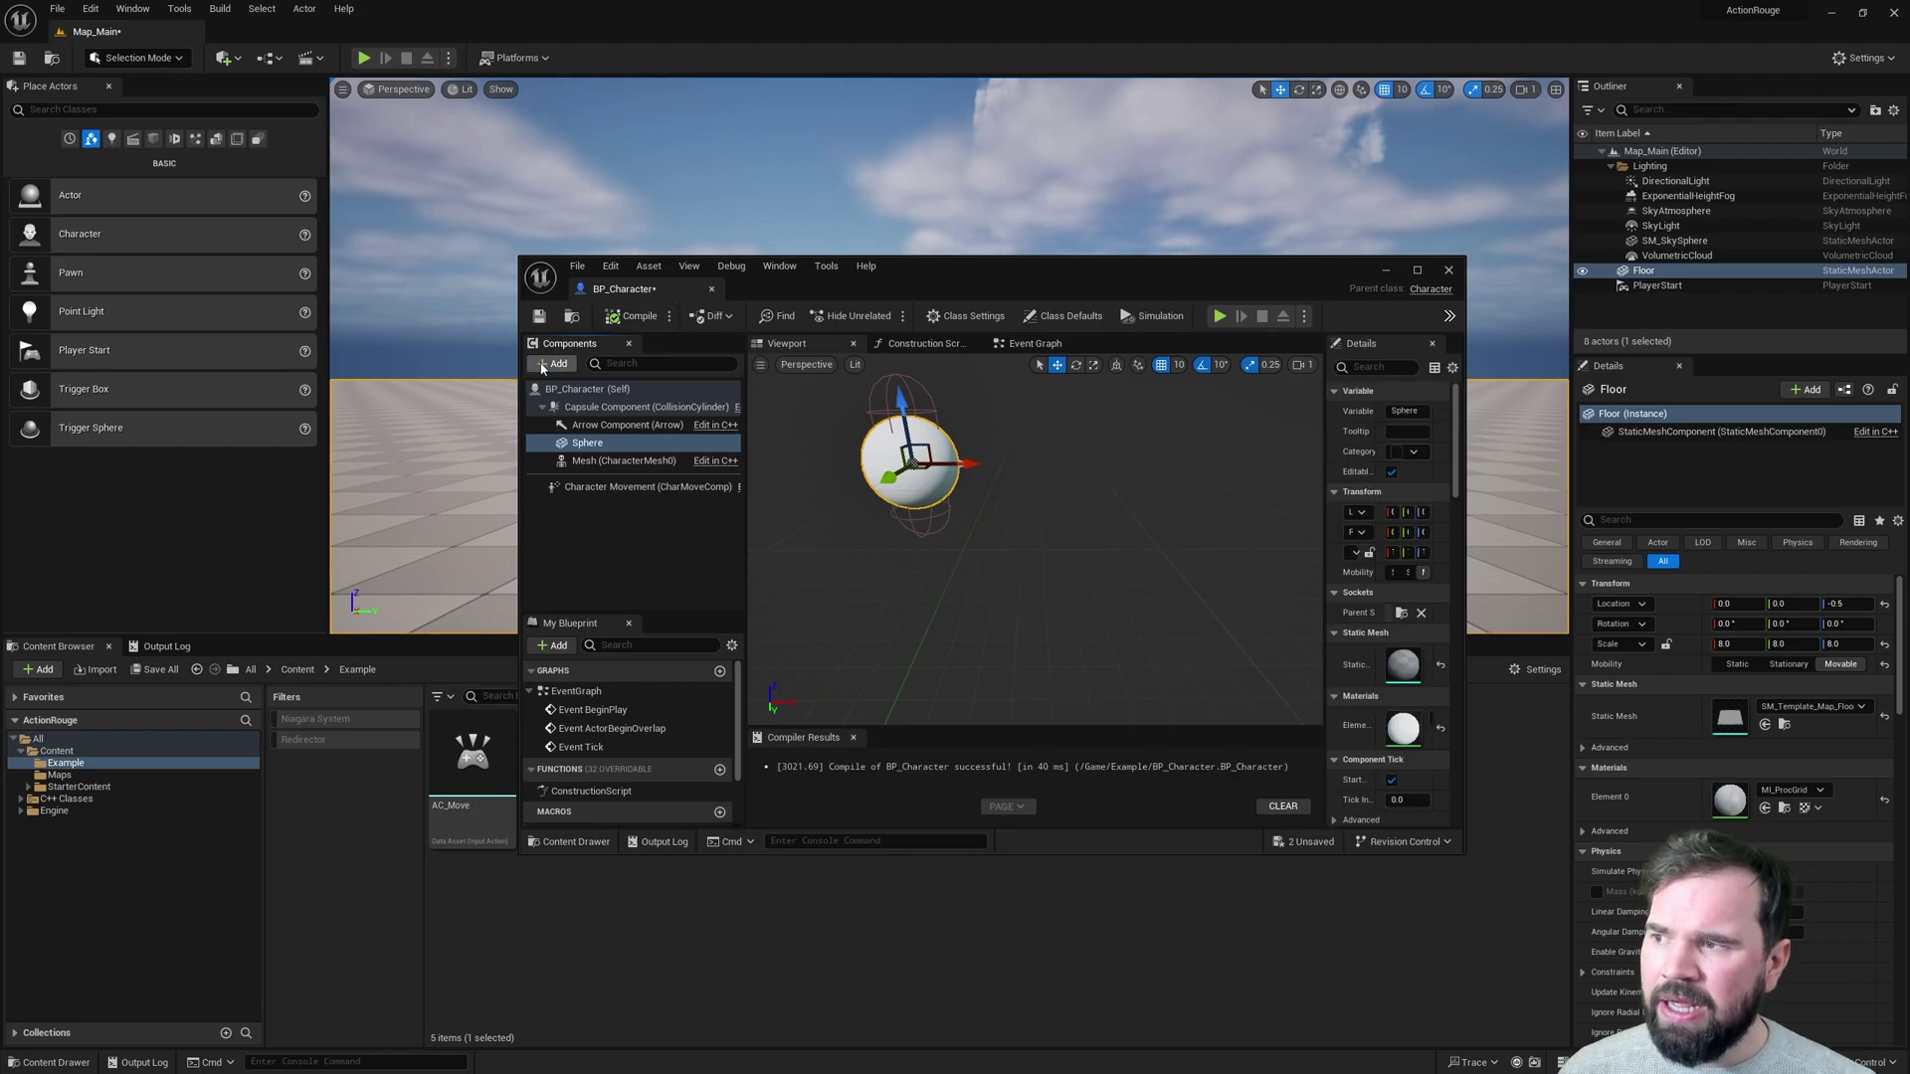
Add a Camera component as a child of the Sphere, keeping its default name.
left_click(545, 365)
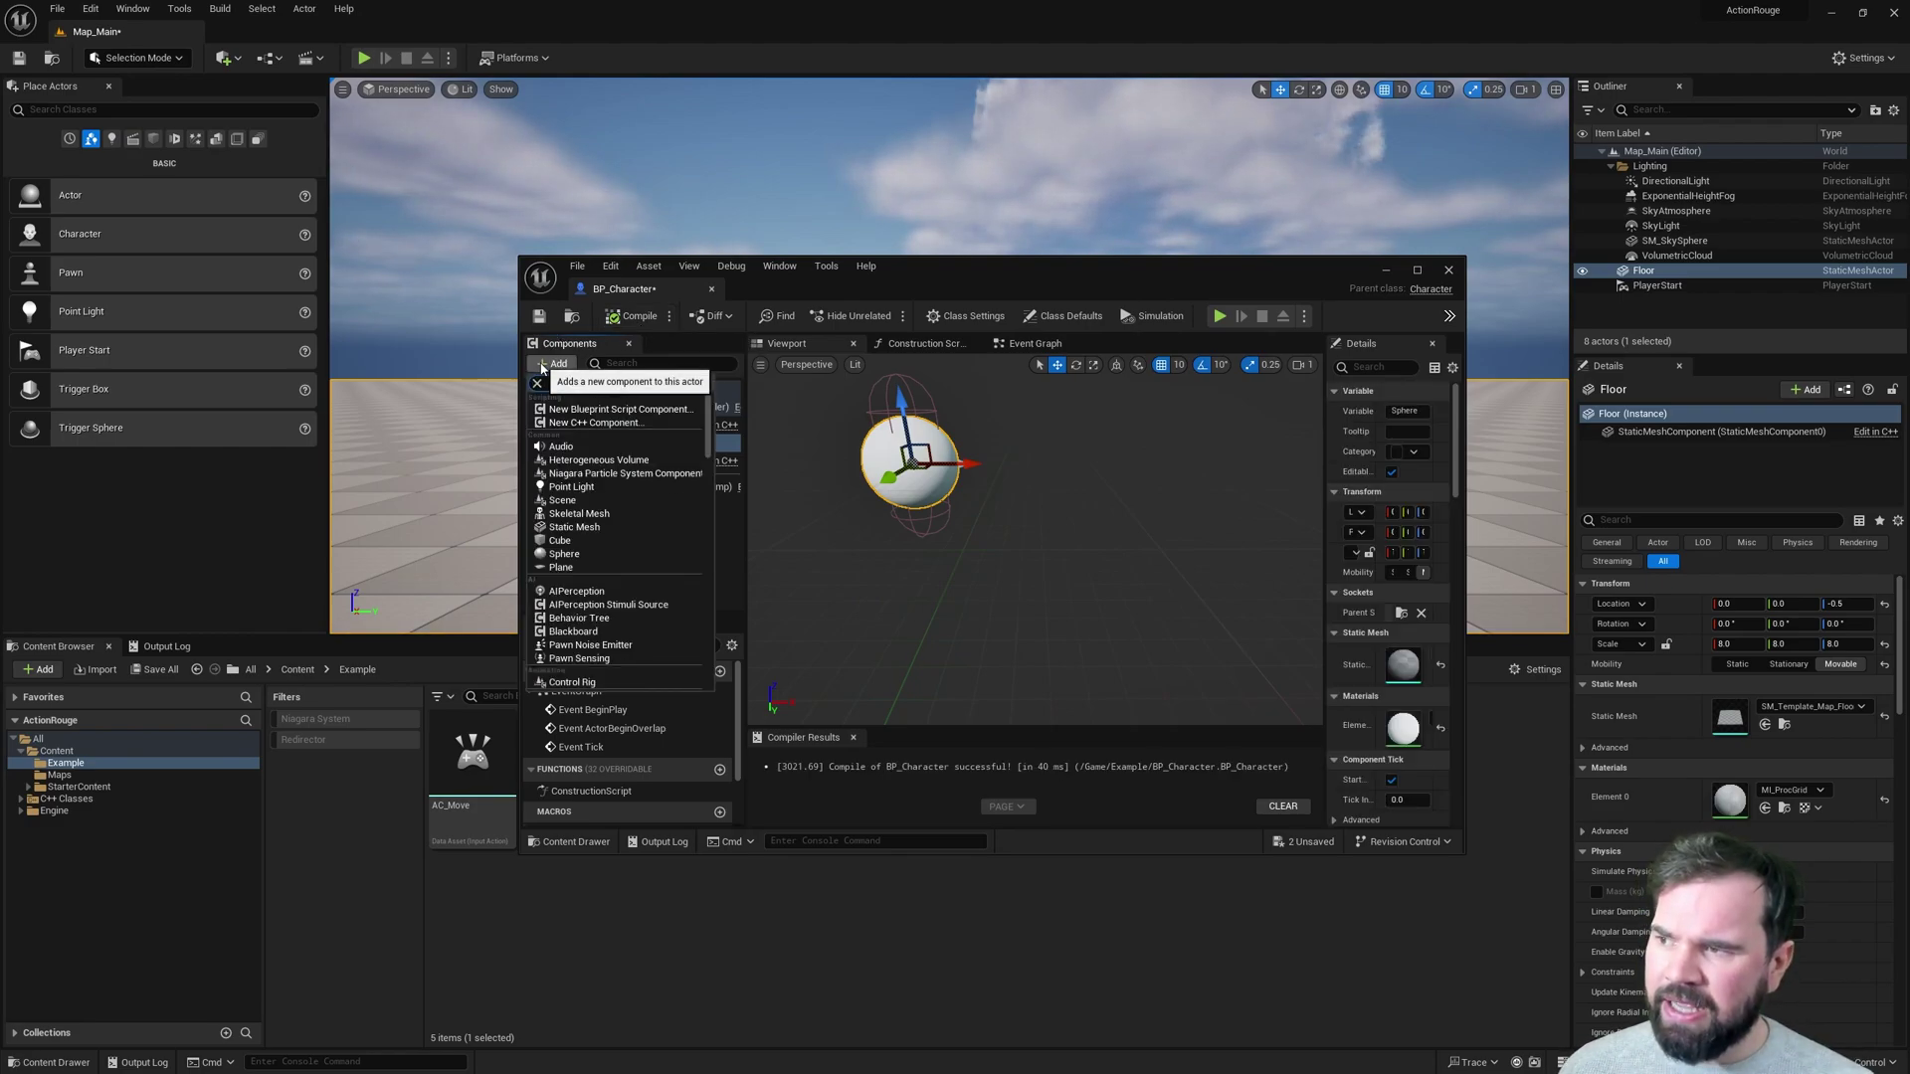
type("camera")
left_click(577, 428)
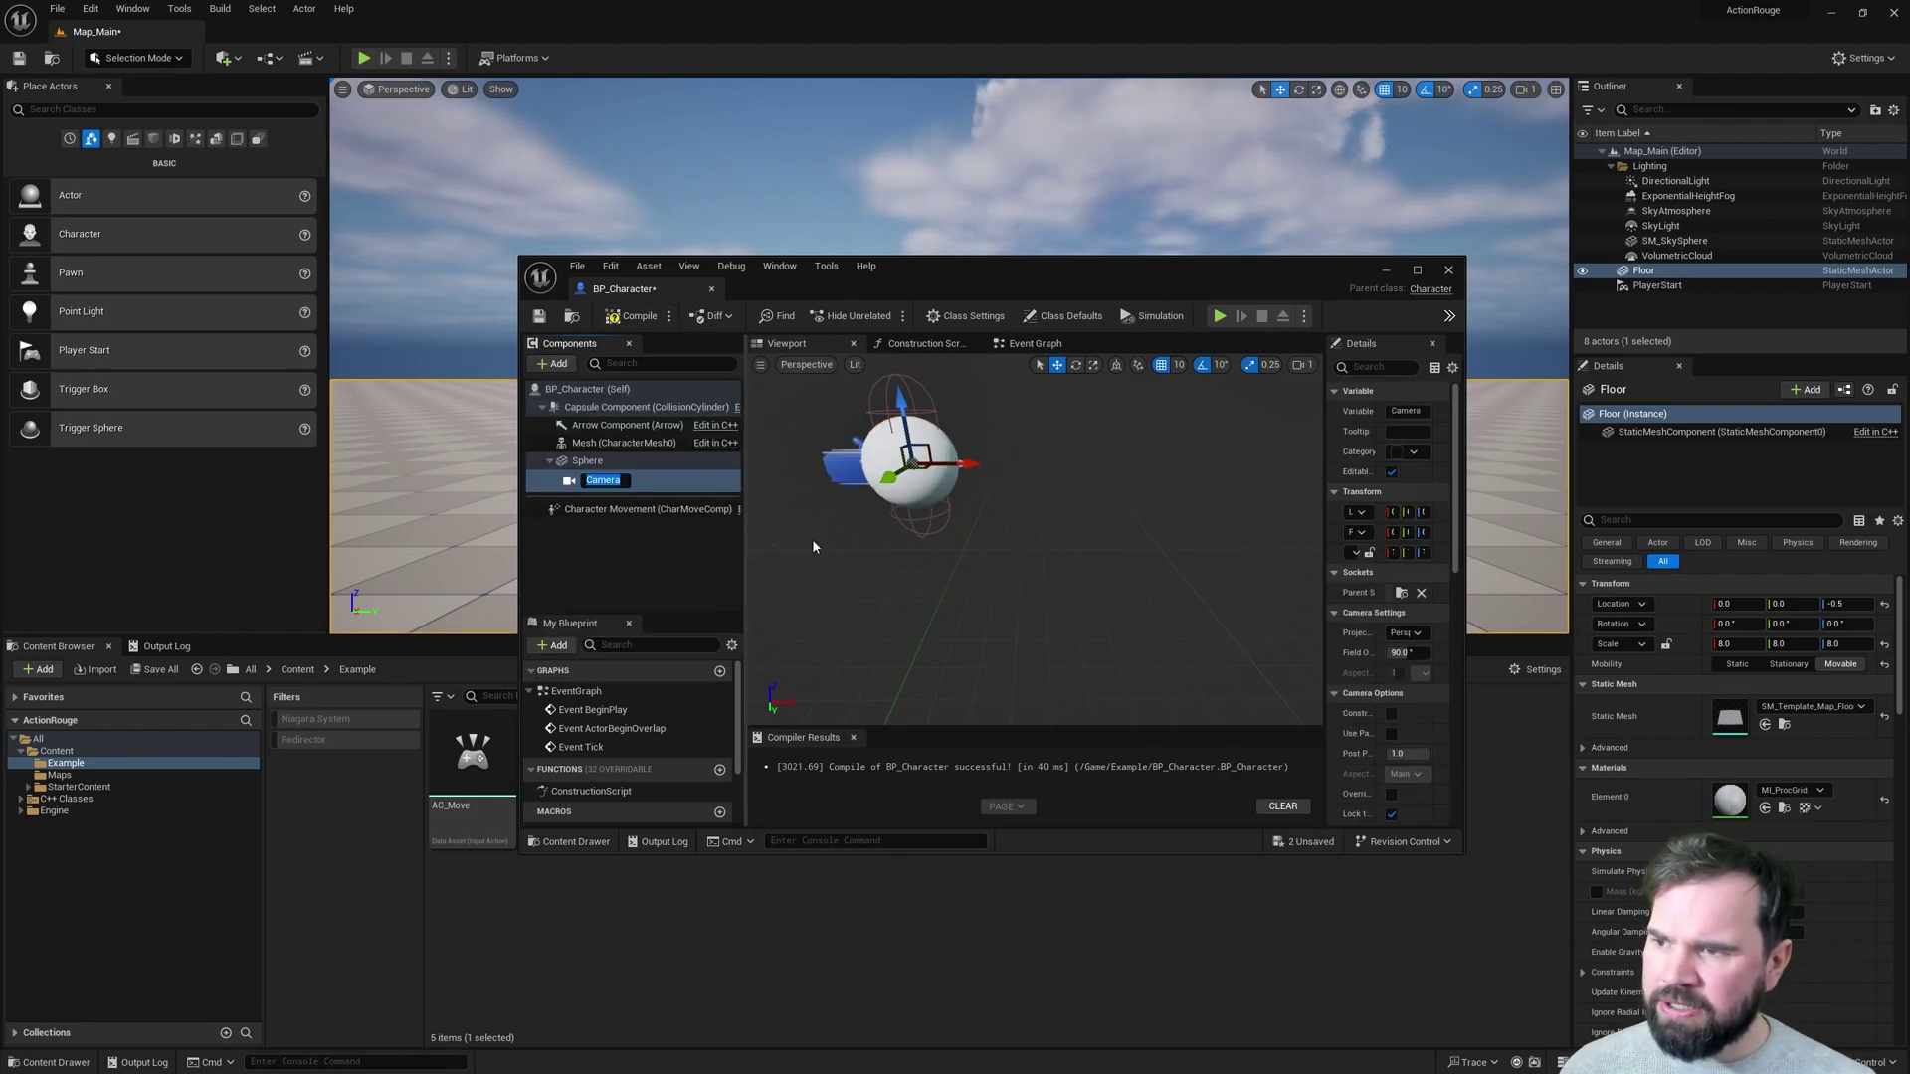
key("Return")
Place the Camera behind and above the sphere, tilt it down toward the sphere, and compile and save BP_Character.
scroll(1010, 512, "down", 5)
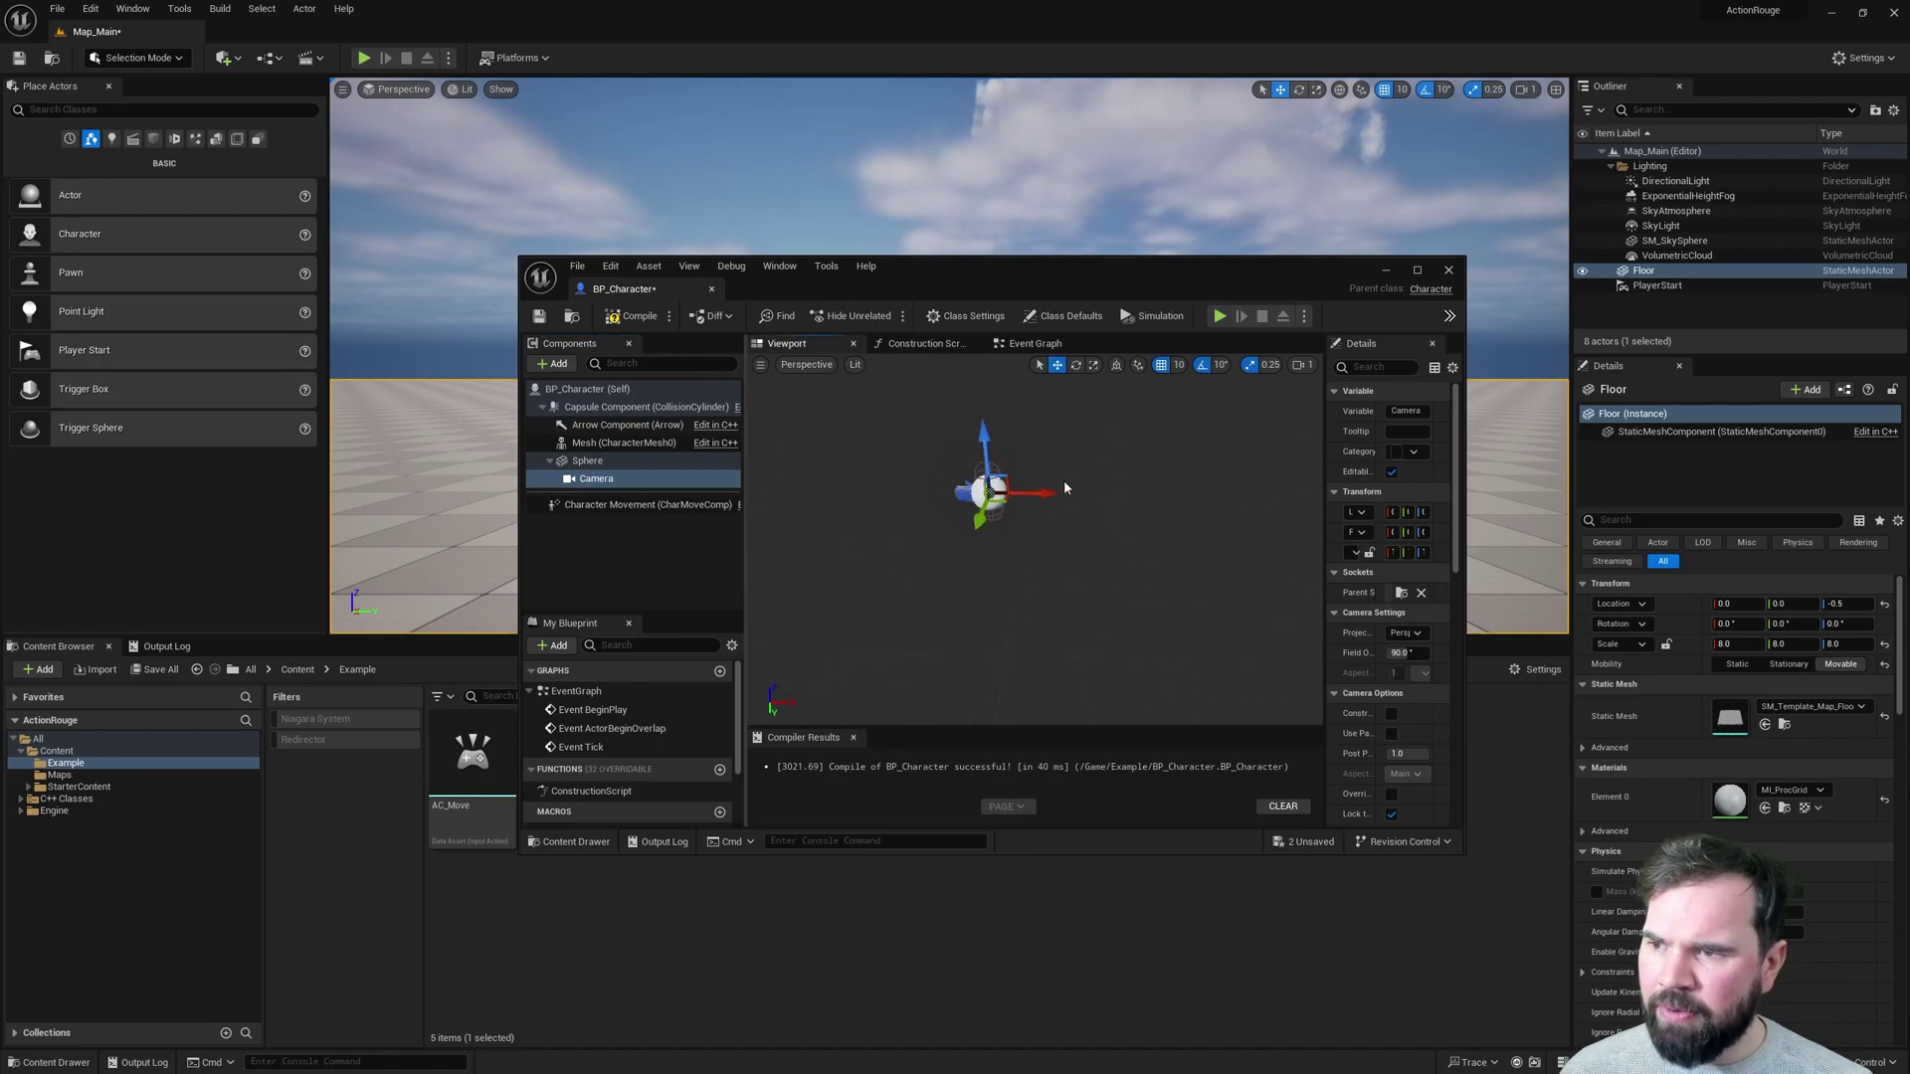
left_click_drag(1053, 495, 930, 537)
key("e")
key("w")
left_click_drag(826, 439, 827, 363)
key("e")
left_click(632, 317)
left_click(538, 316)
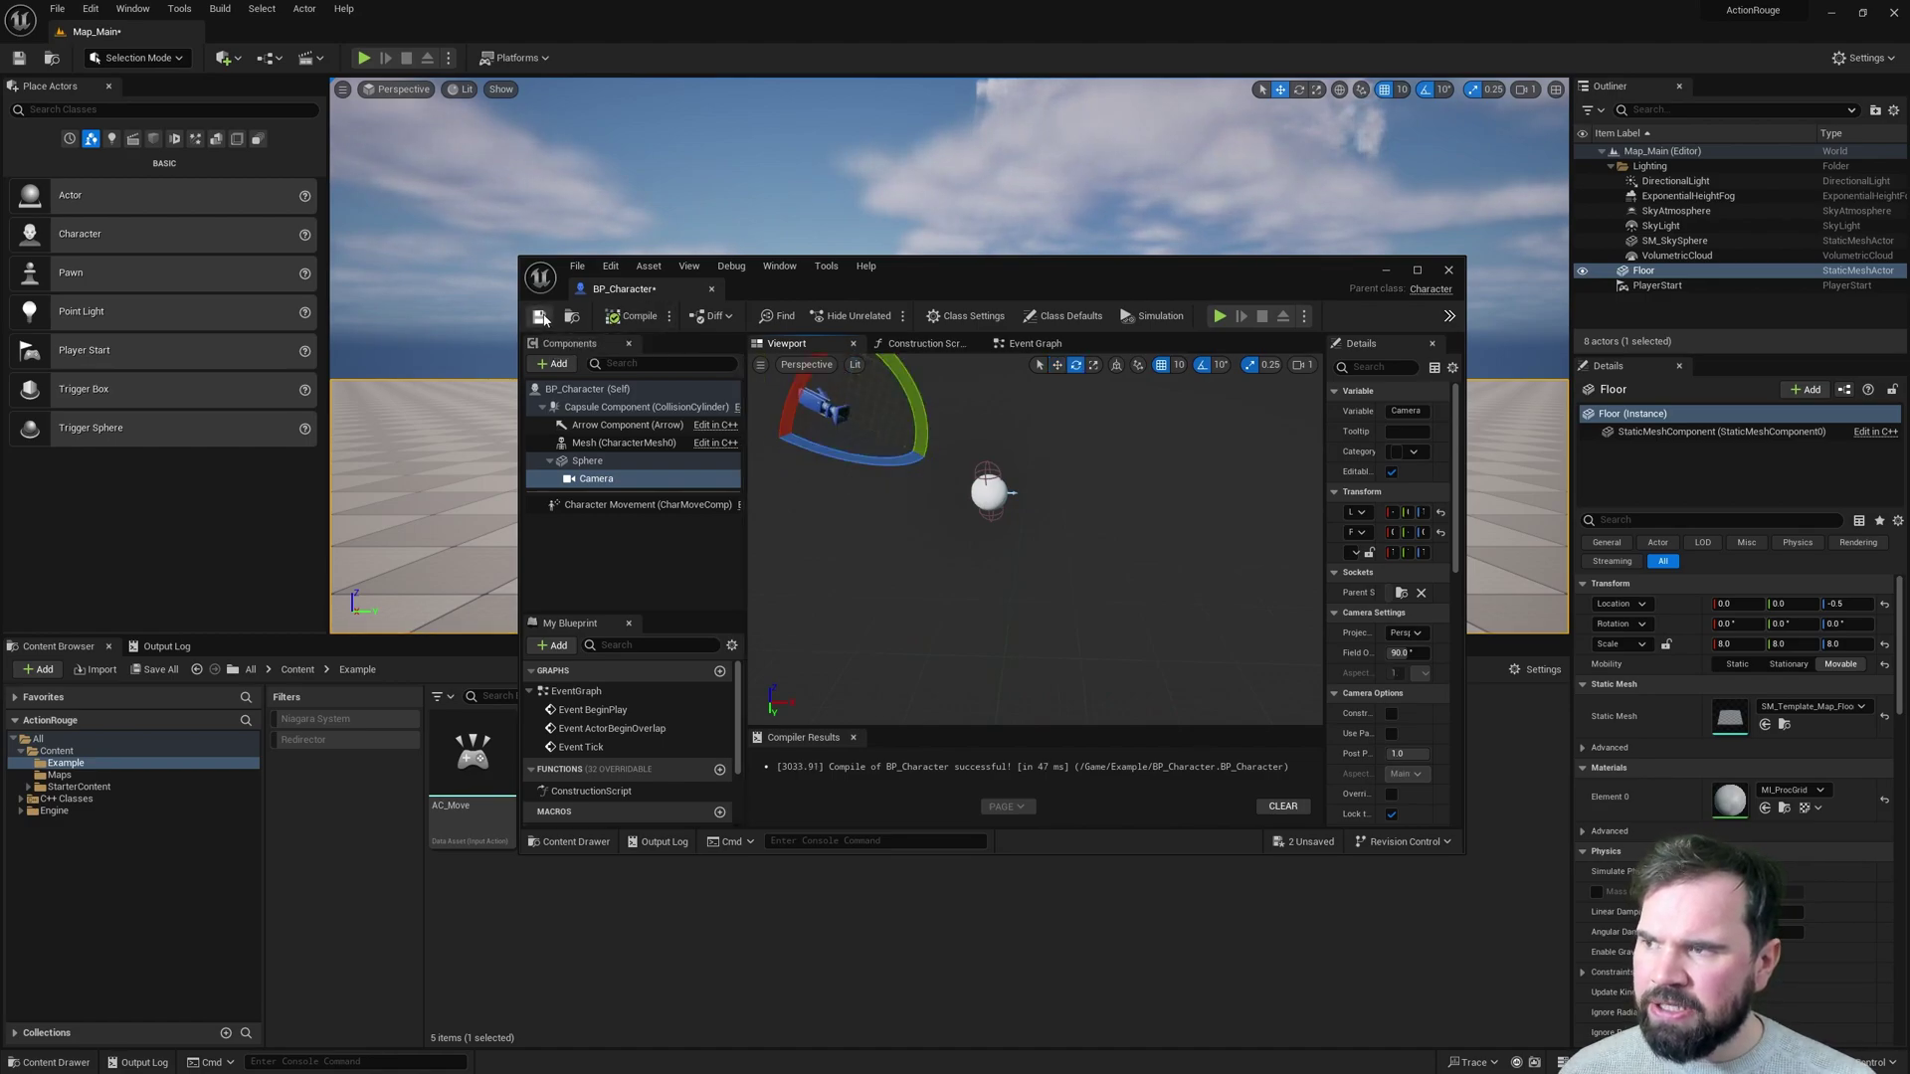
Close the BP_Character editor, play-test the level with the W movement input, and stop the session.
left_click_drag(1302, 291, 1301, 360)
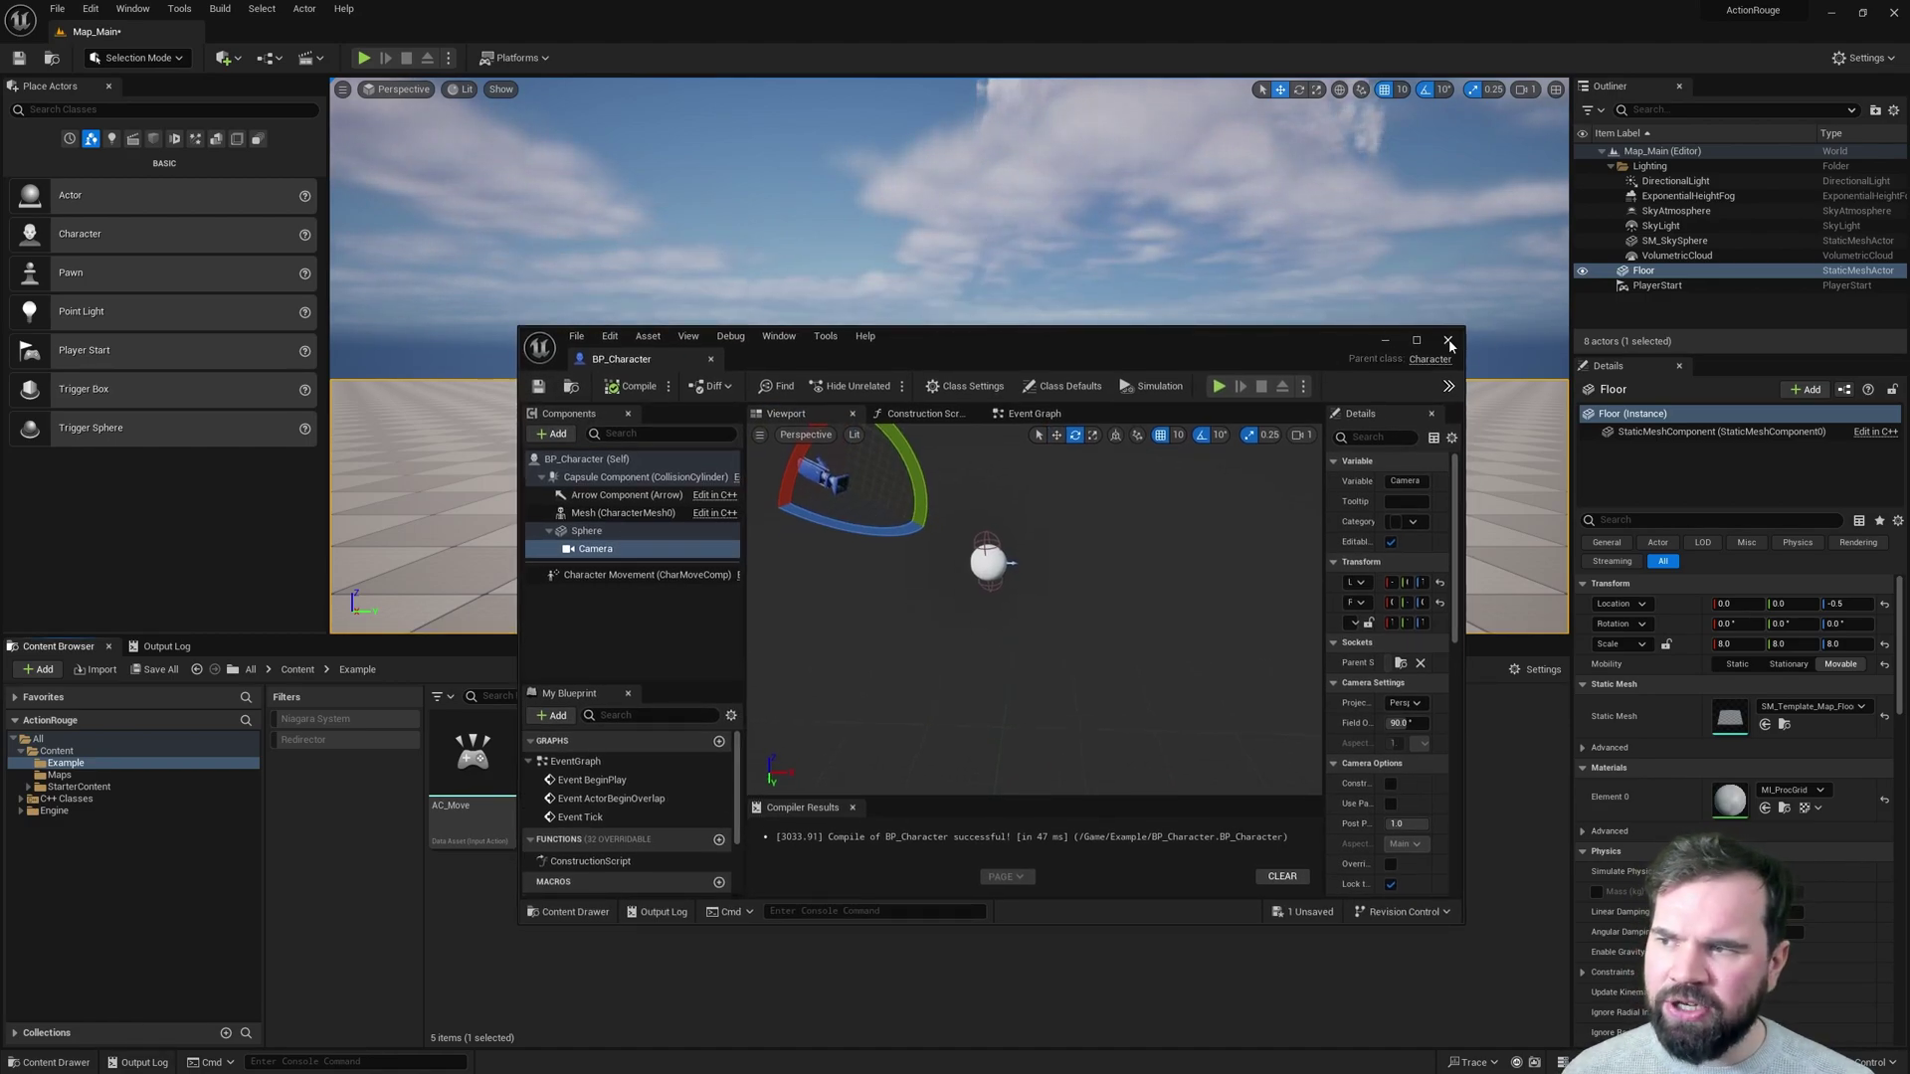
left_click(1449, 341)
left_click(368, 58)
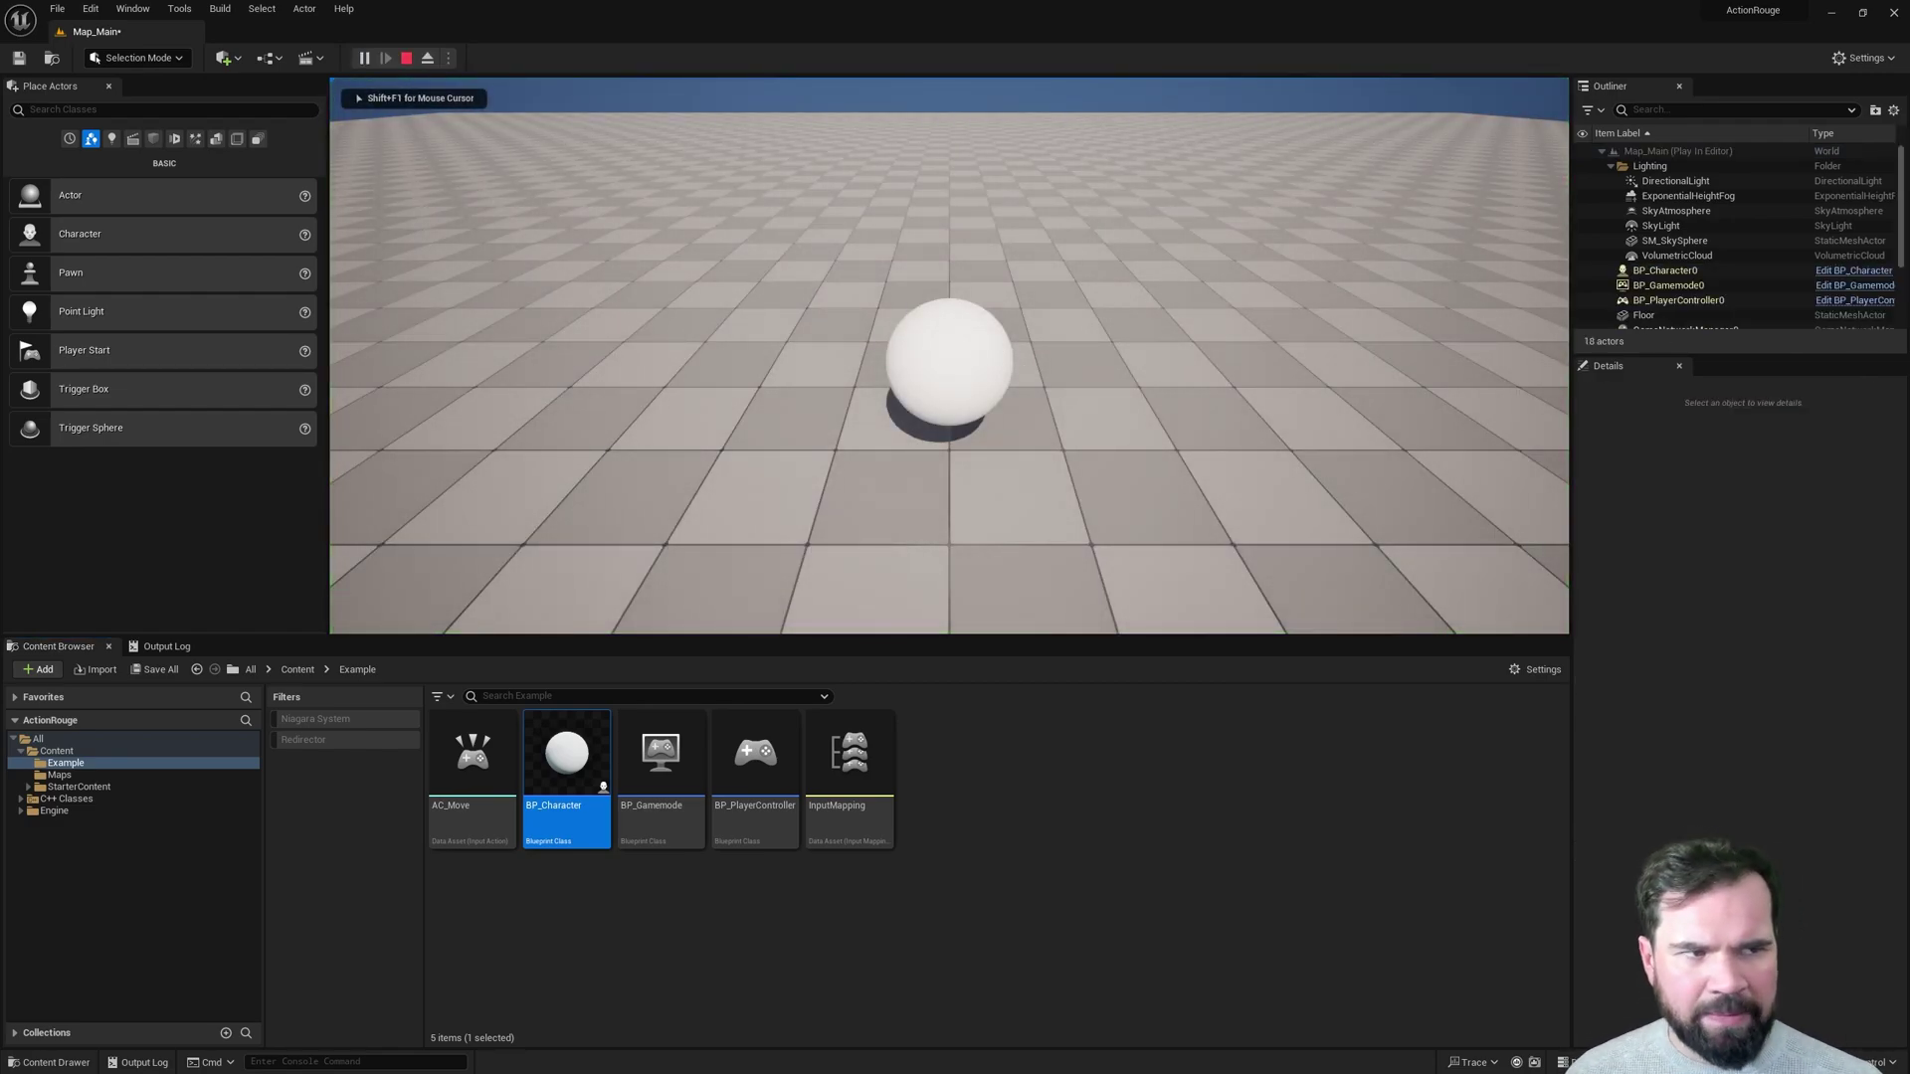
key("w")
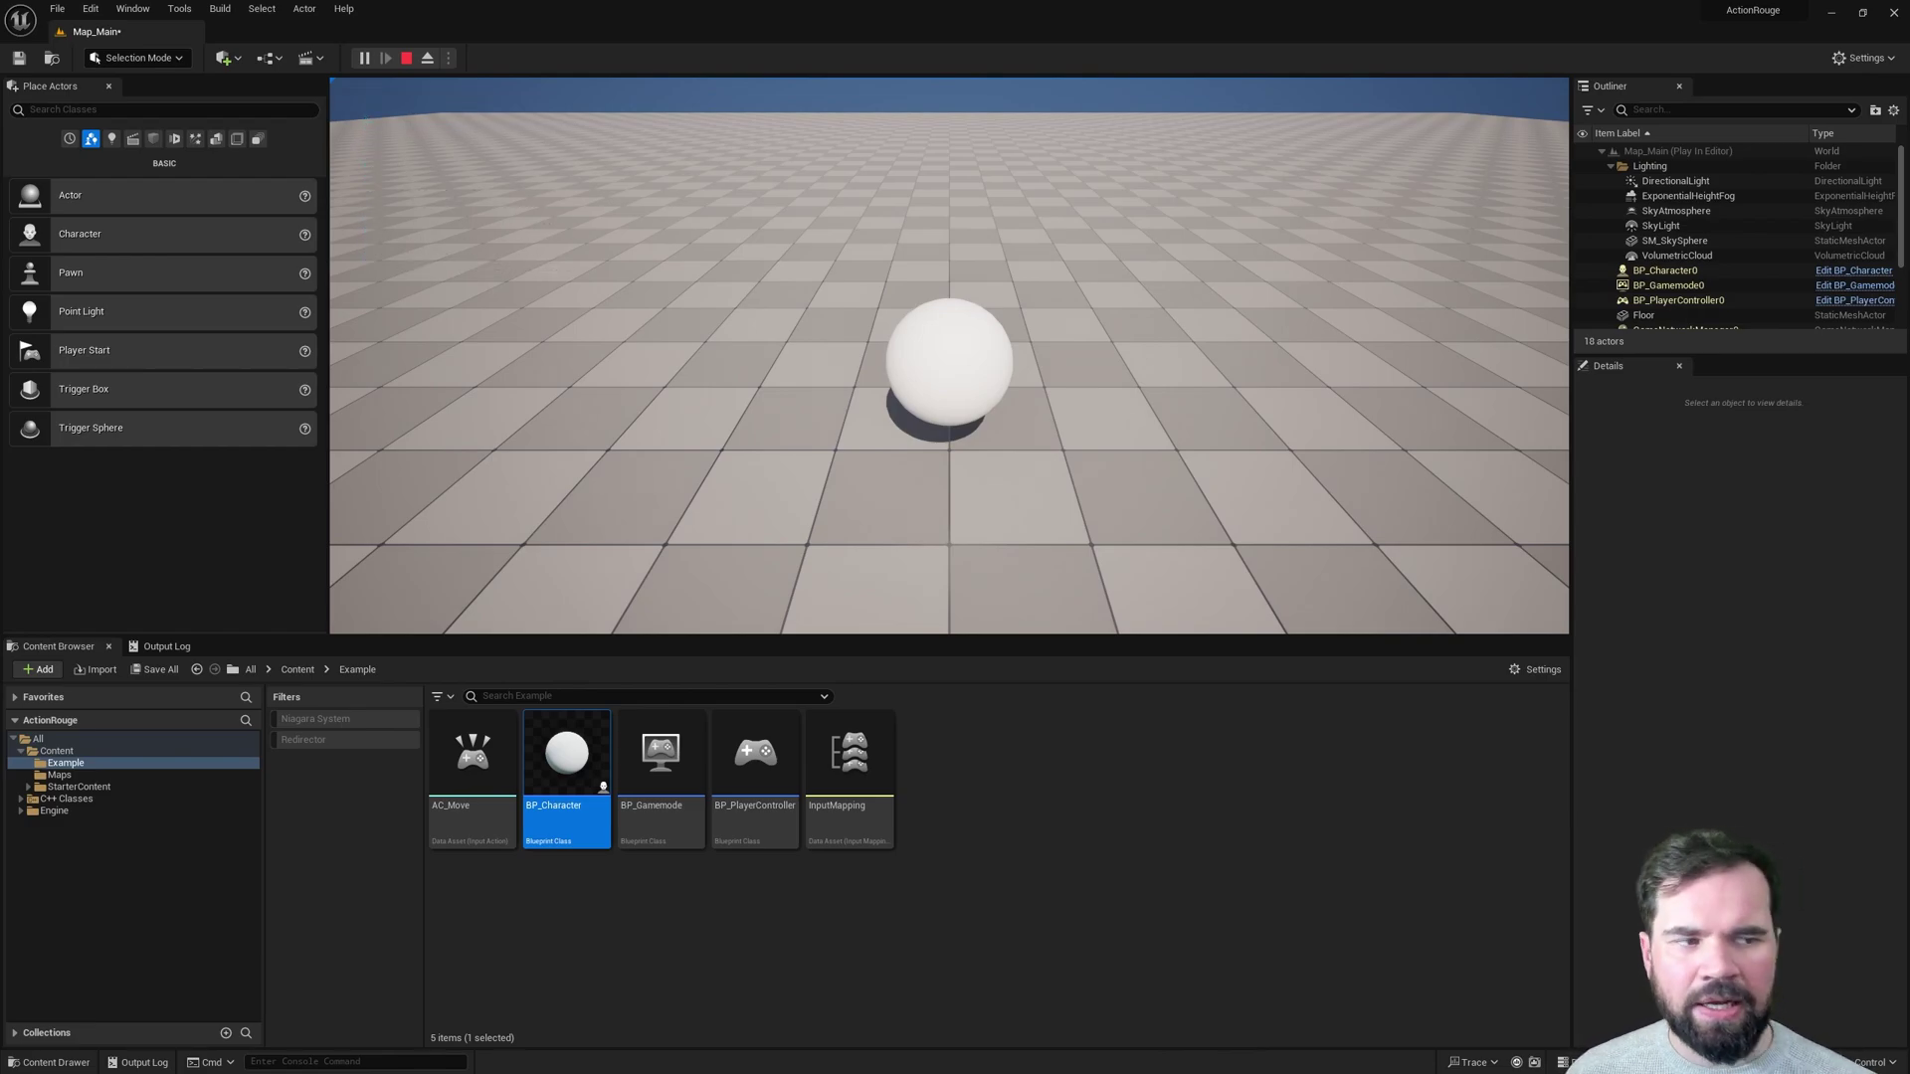
key("Escape")
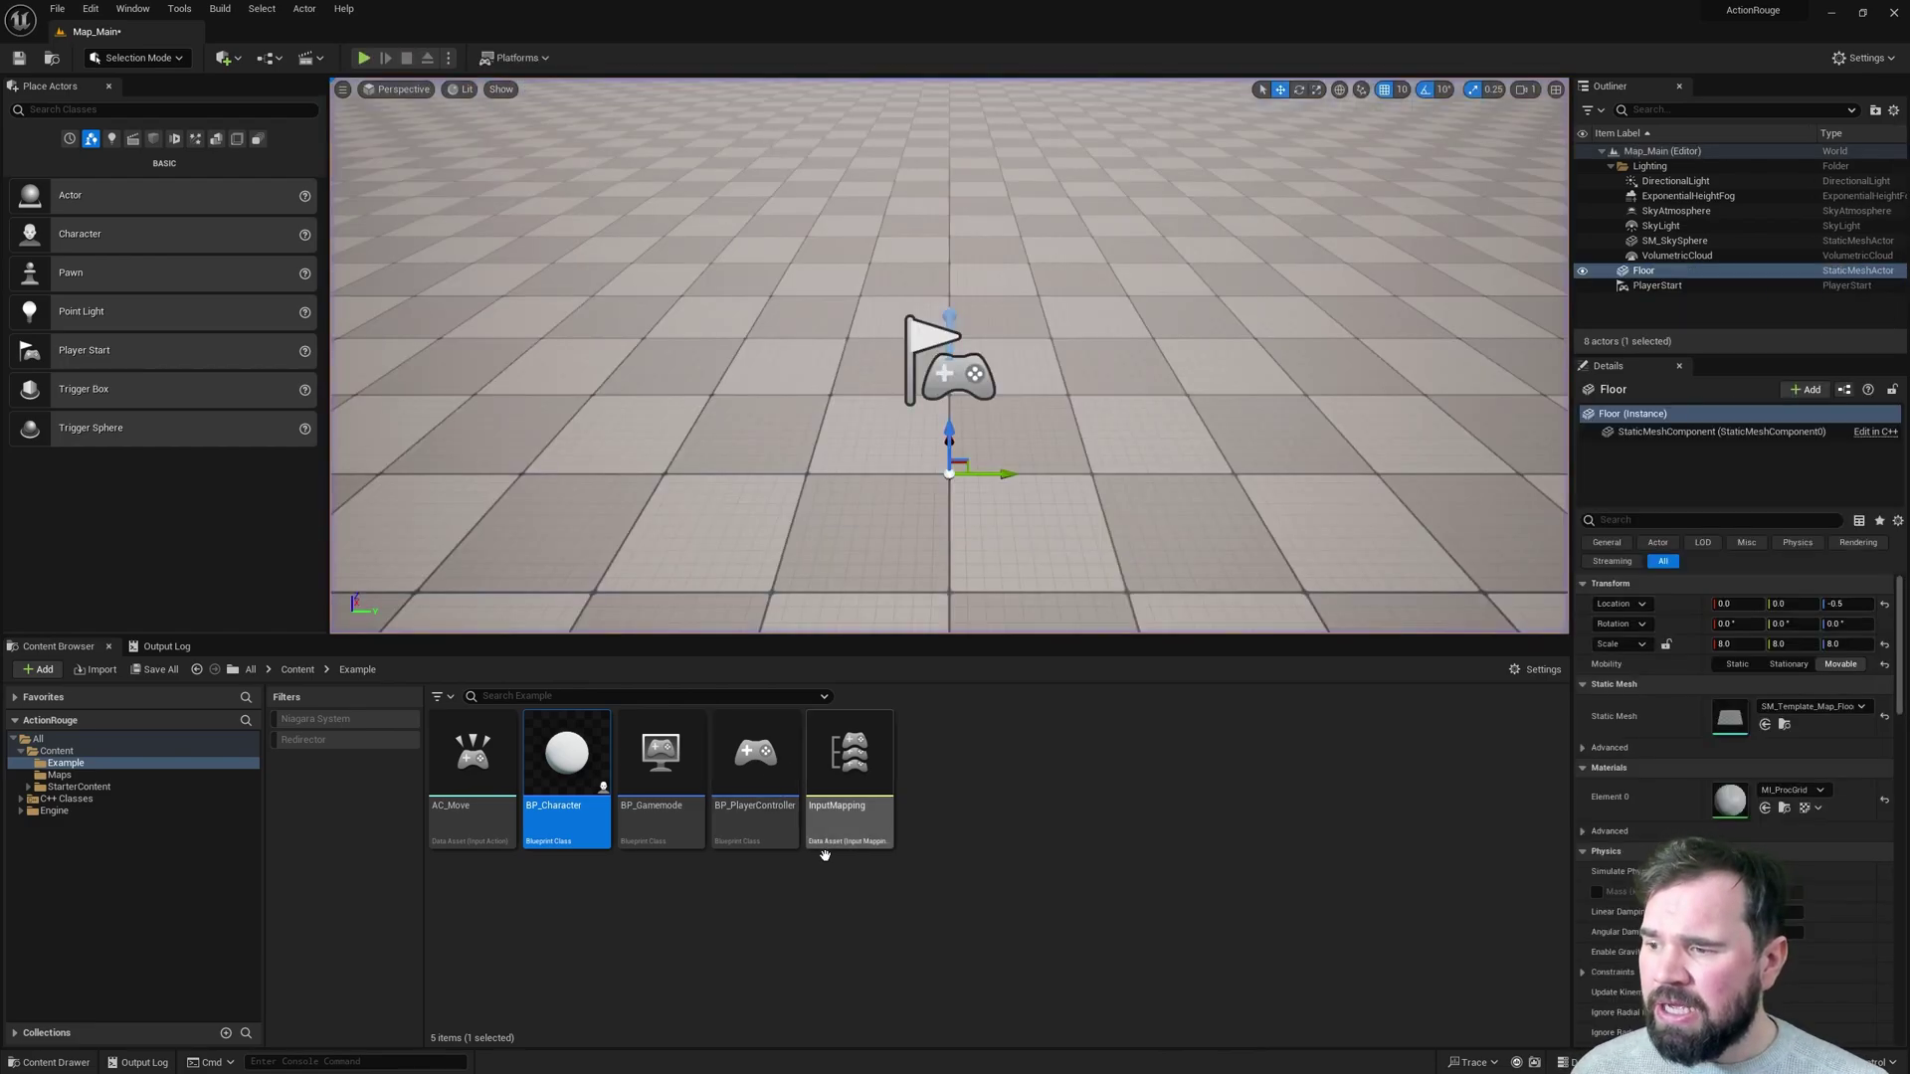
Open BP_PlayerController, shift the Break Vector 2D and string conversion nodes slightly in the Event Graph, and compile and save.
double_click(786, 823)
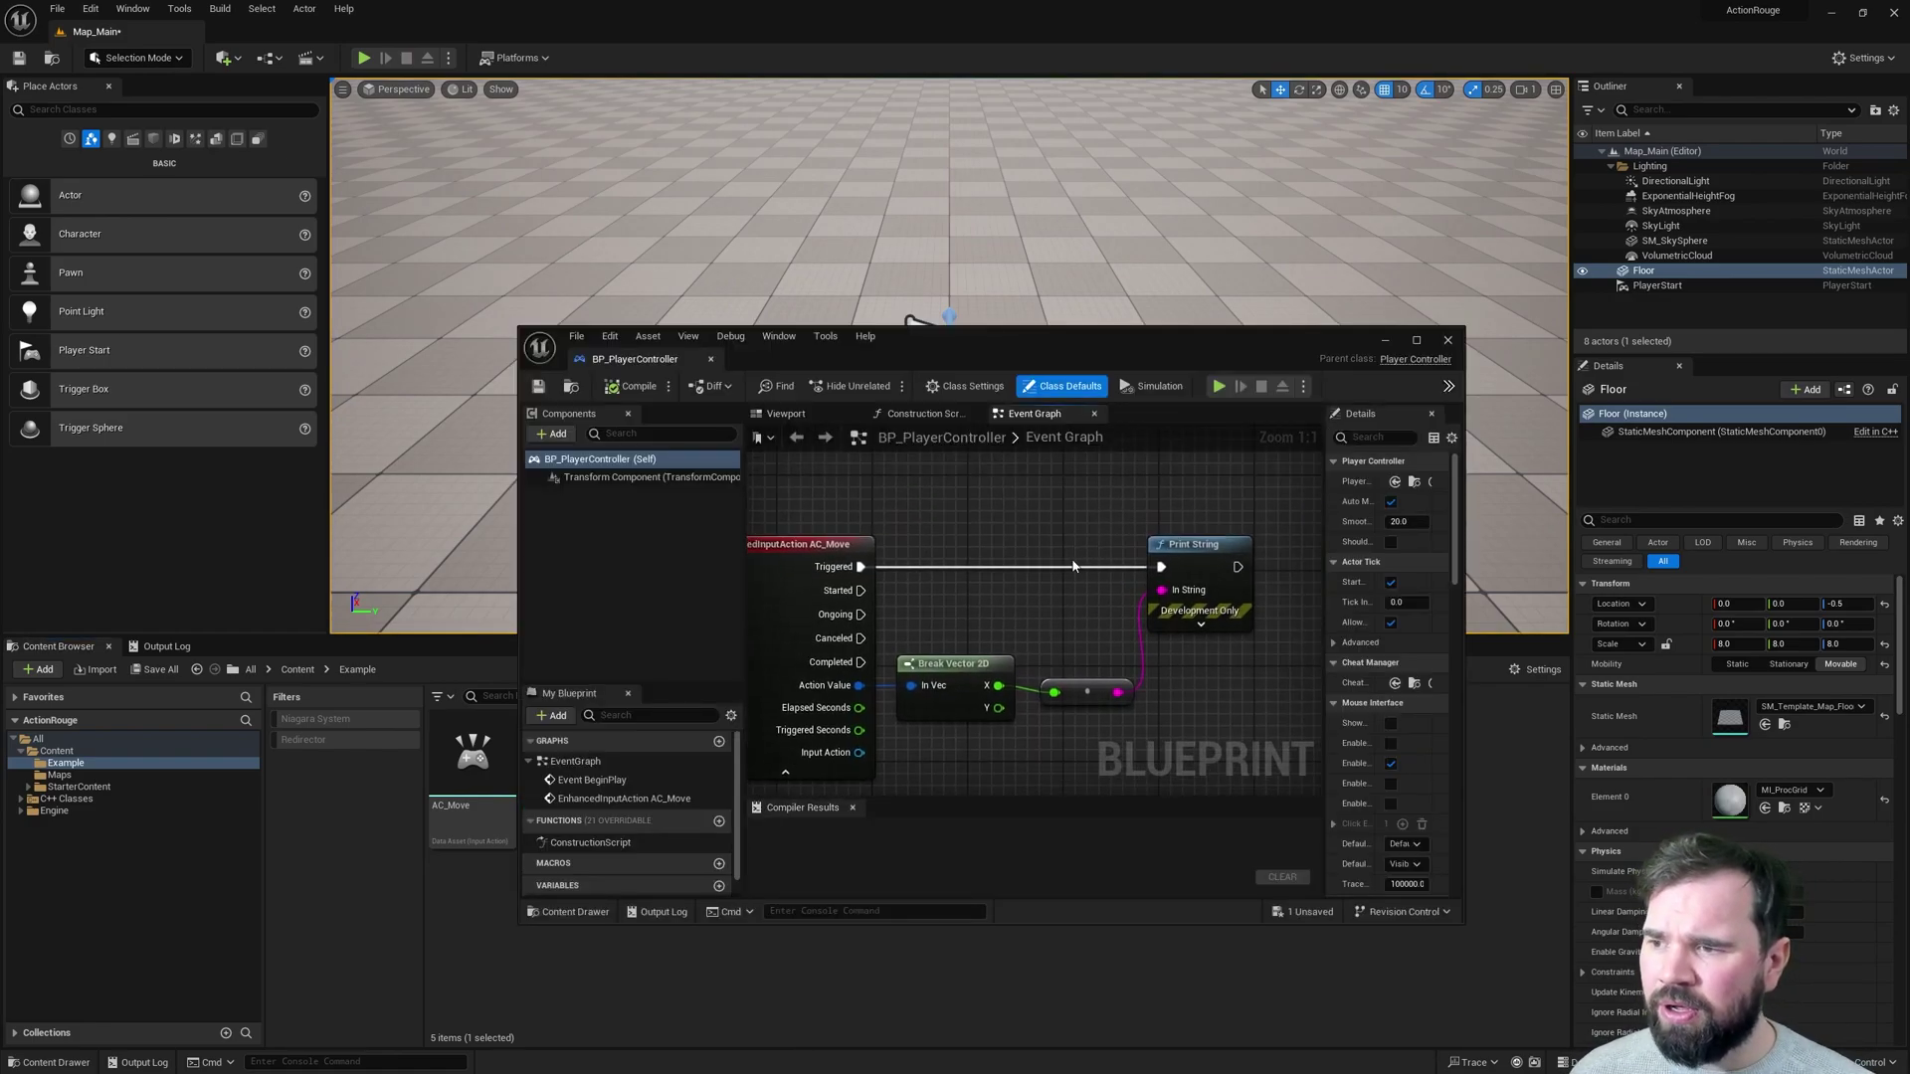
right_click_drag(1176, 530, 1071, 559)
left_click_drag(1009, 709, 1030, 716)
left_click(635, 386)
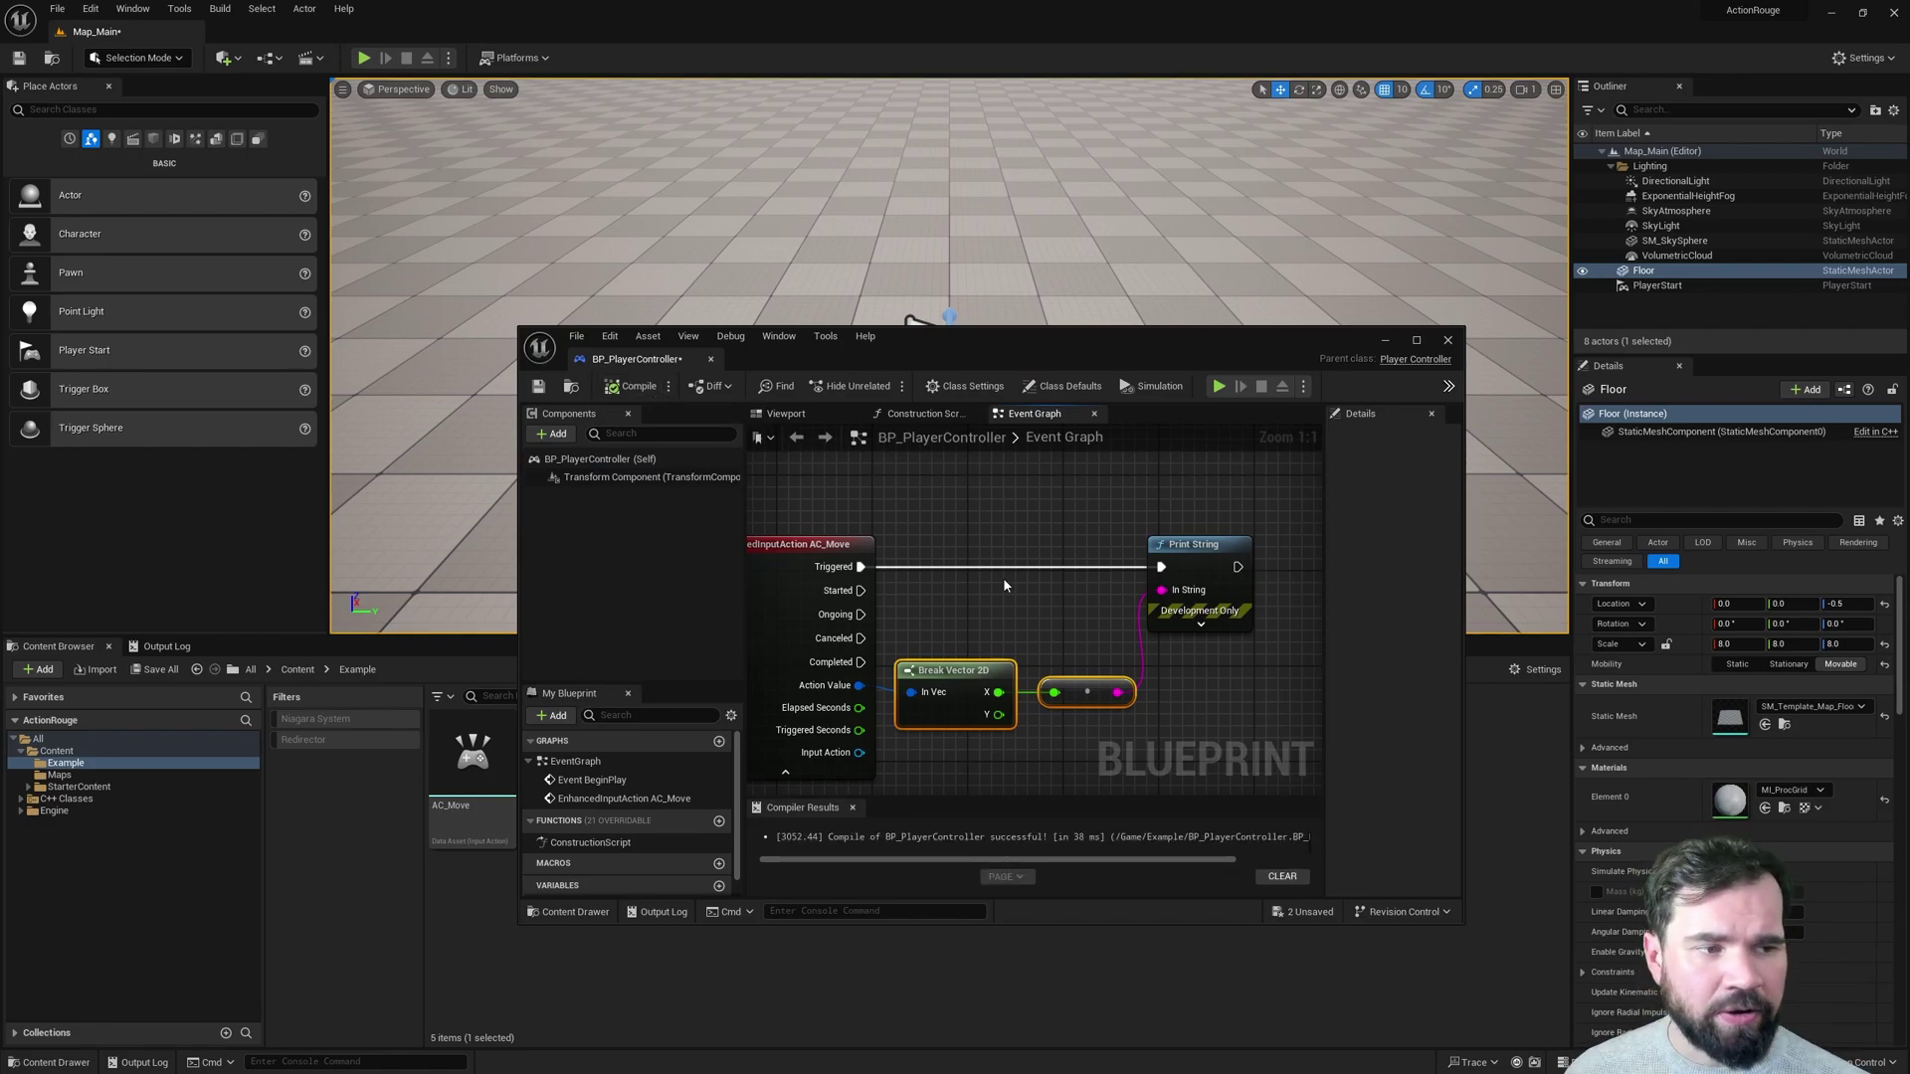
scroll(1015, 589, "down", 4)
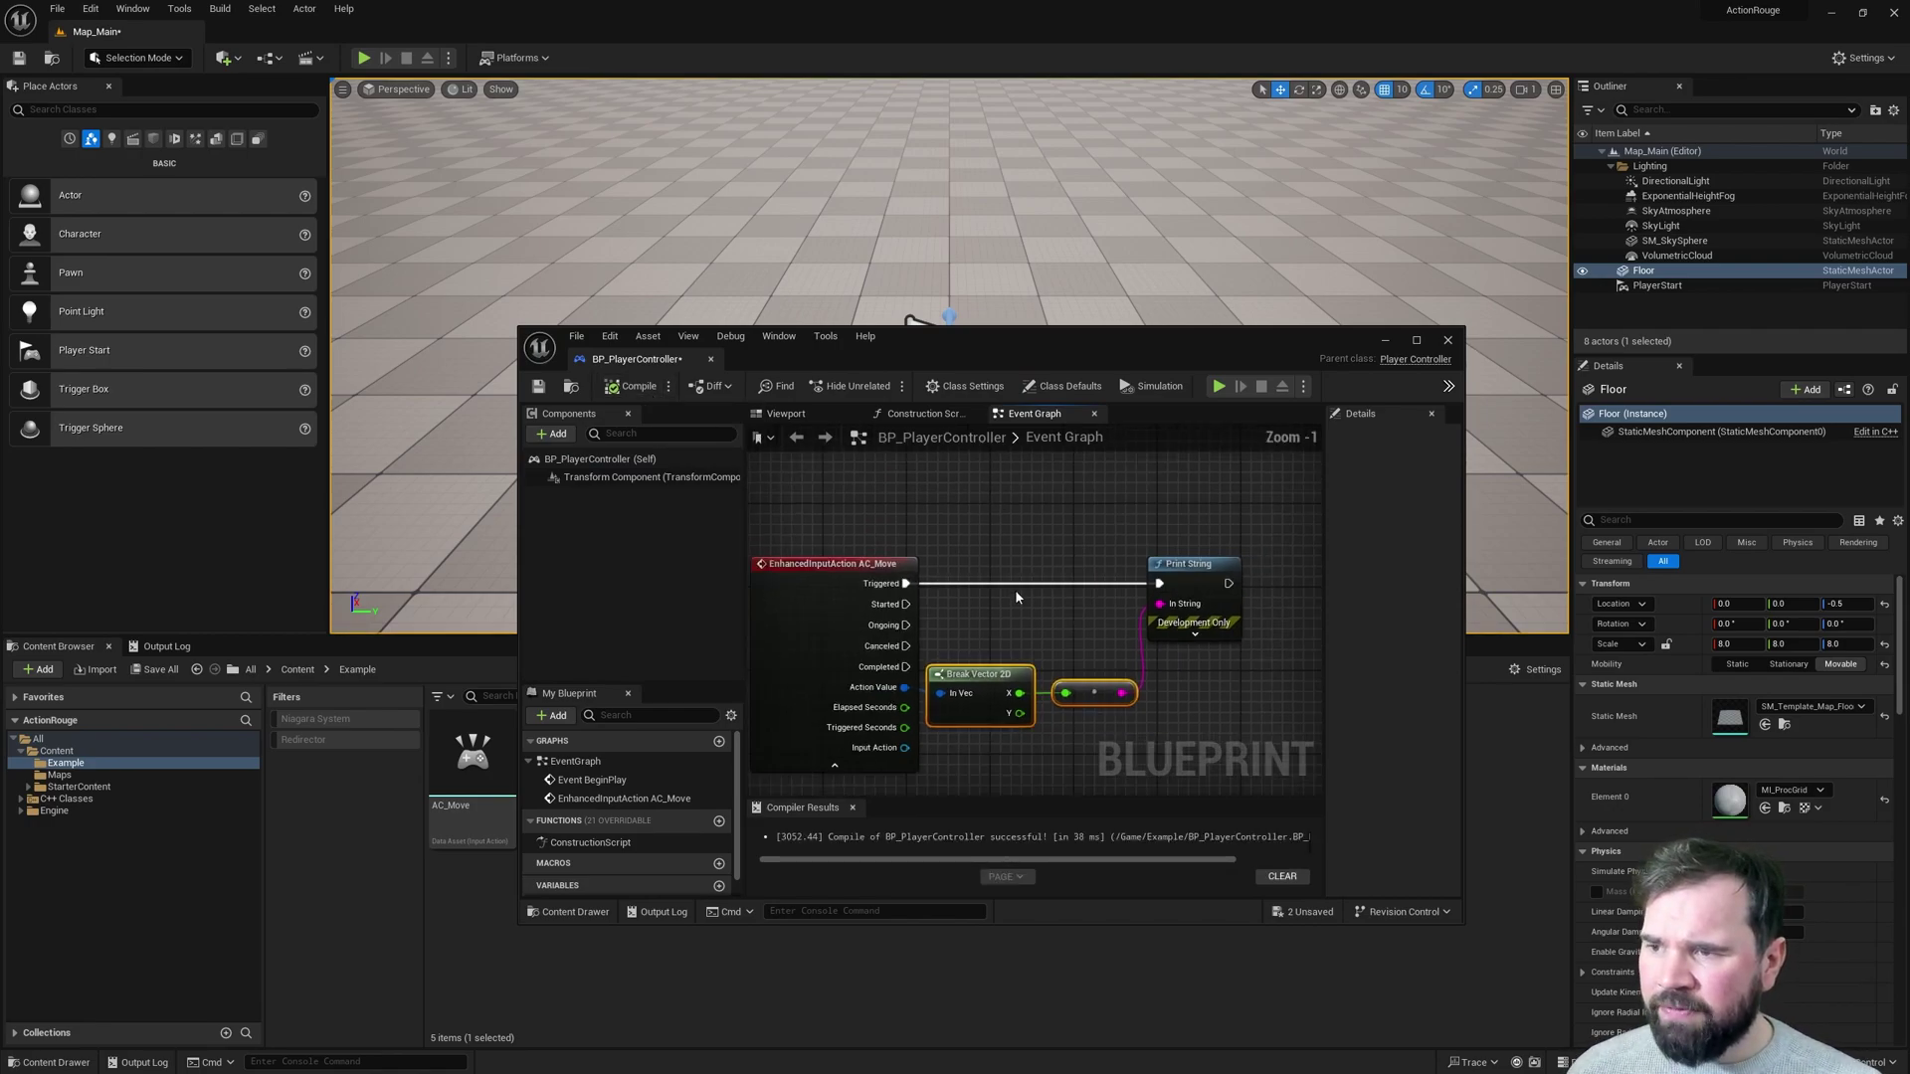
left_click(538, 386)
Add a Get Controlled Pawn node above the AC_Move event chain and compile BP_PlayerController.
left_click(1035, 502)
right_click(1038, 502)
type("ge")
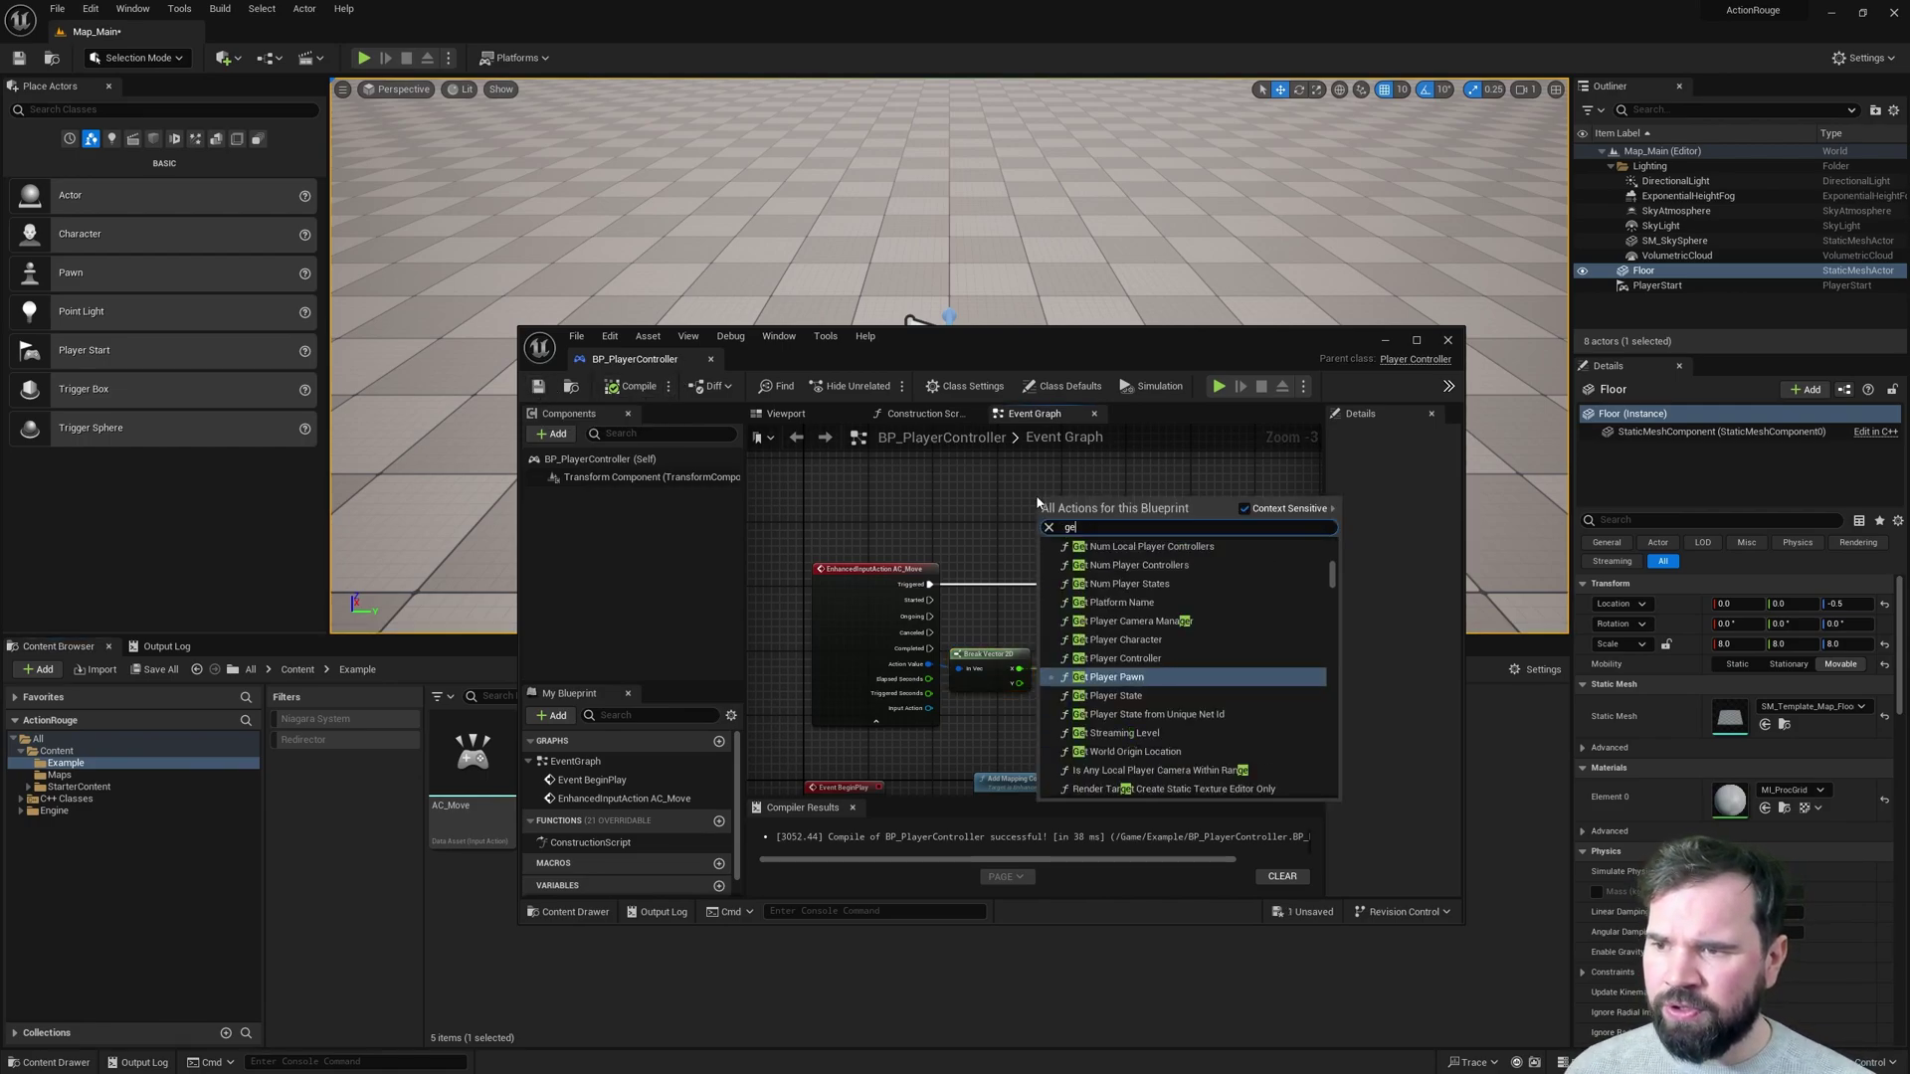
type("t controlled pawn")
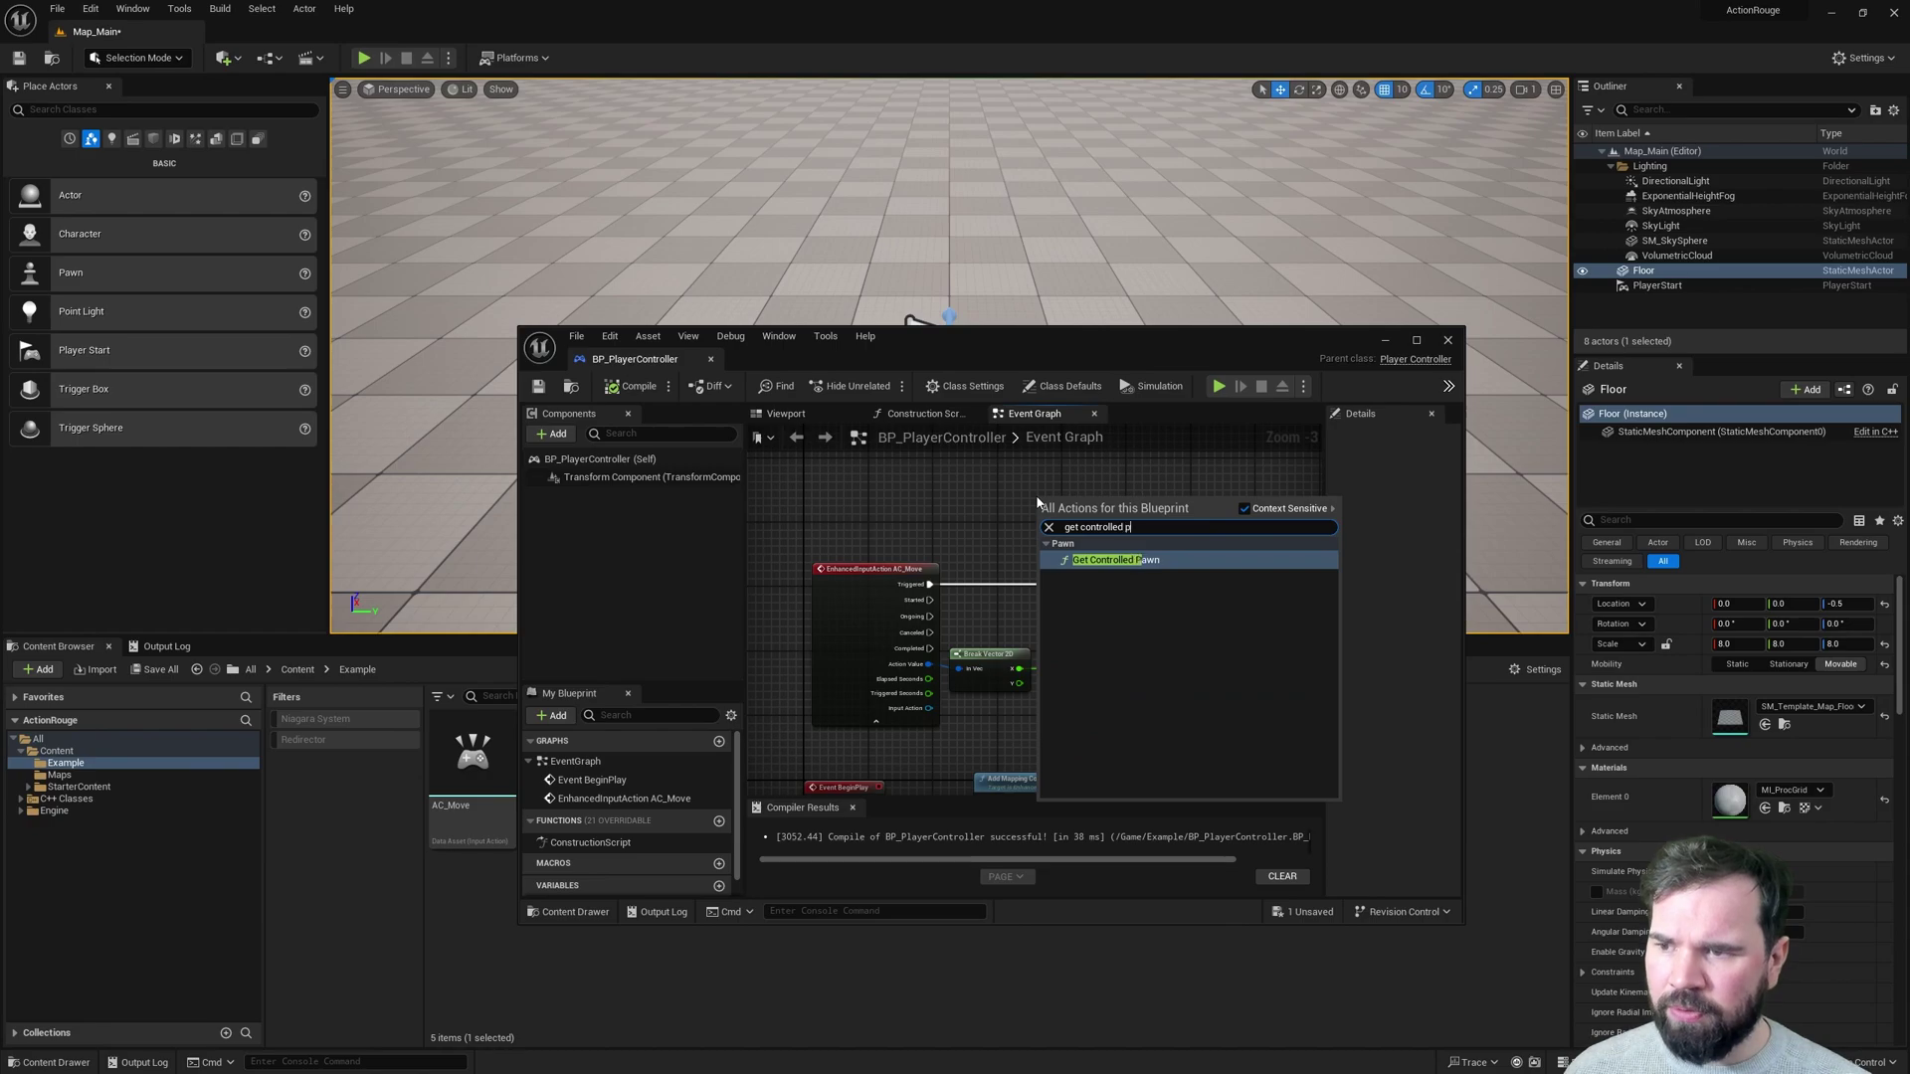
key("Return")
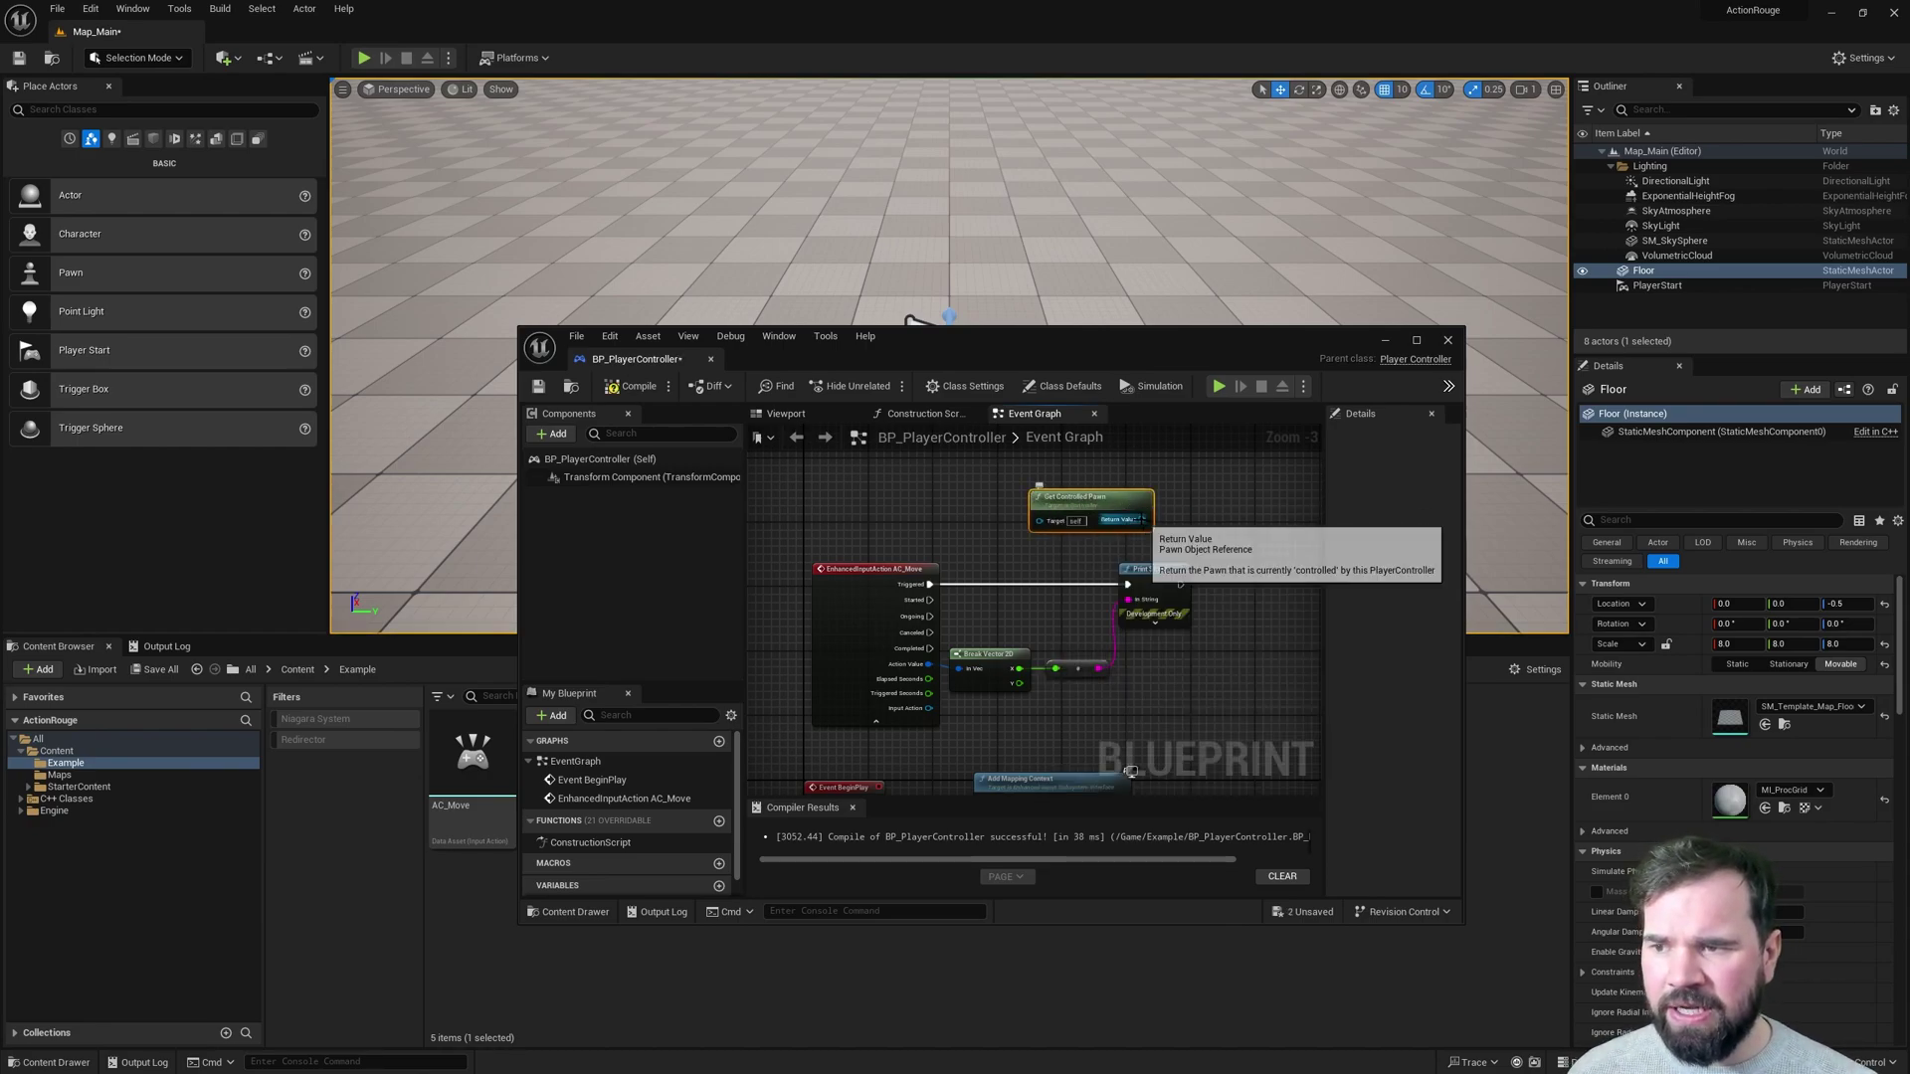
scroll(1142, 520, "up", 1)
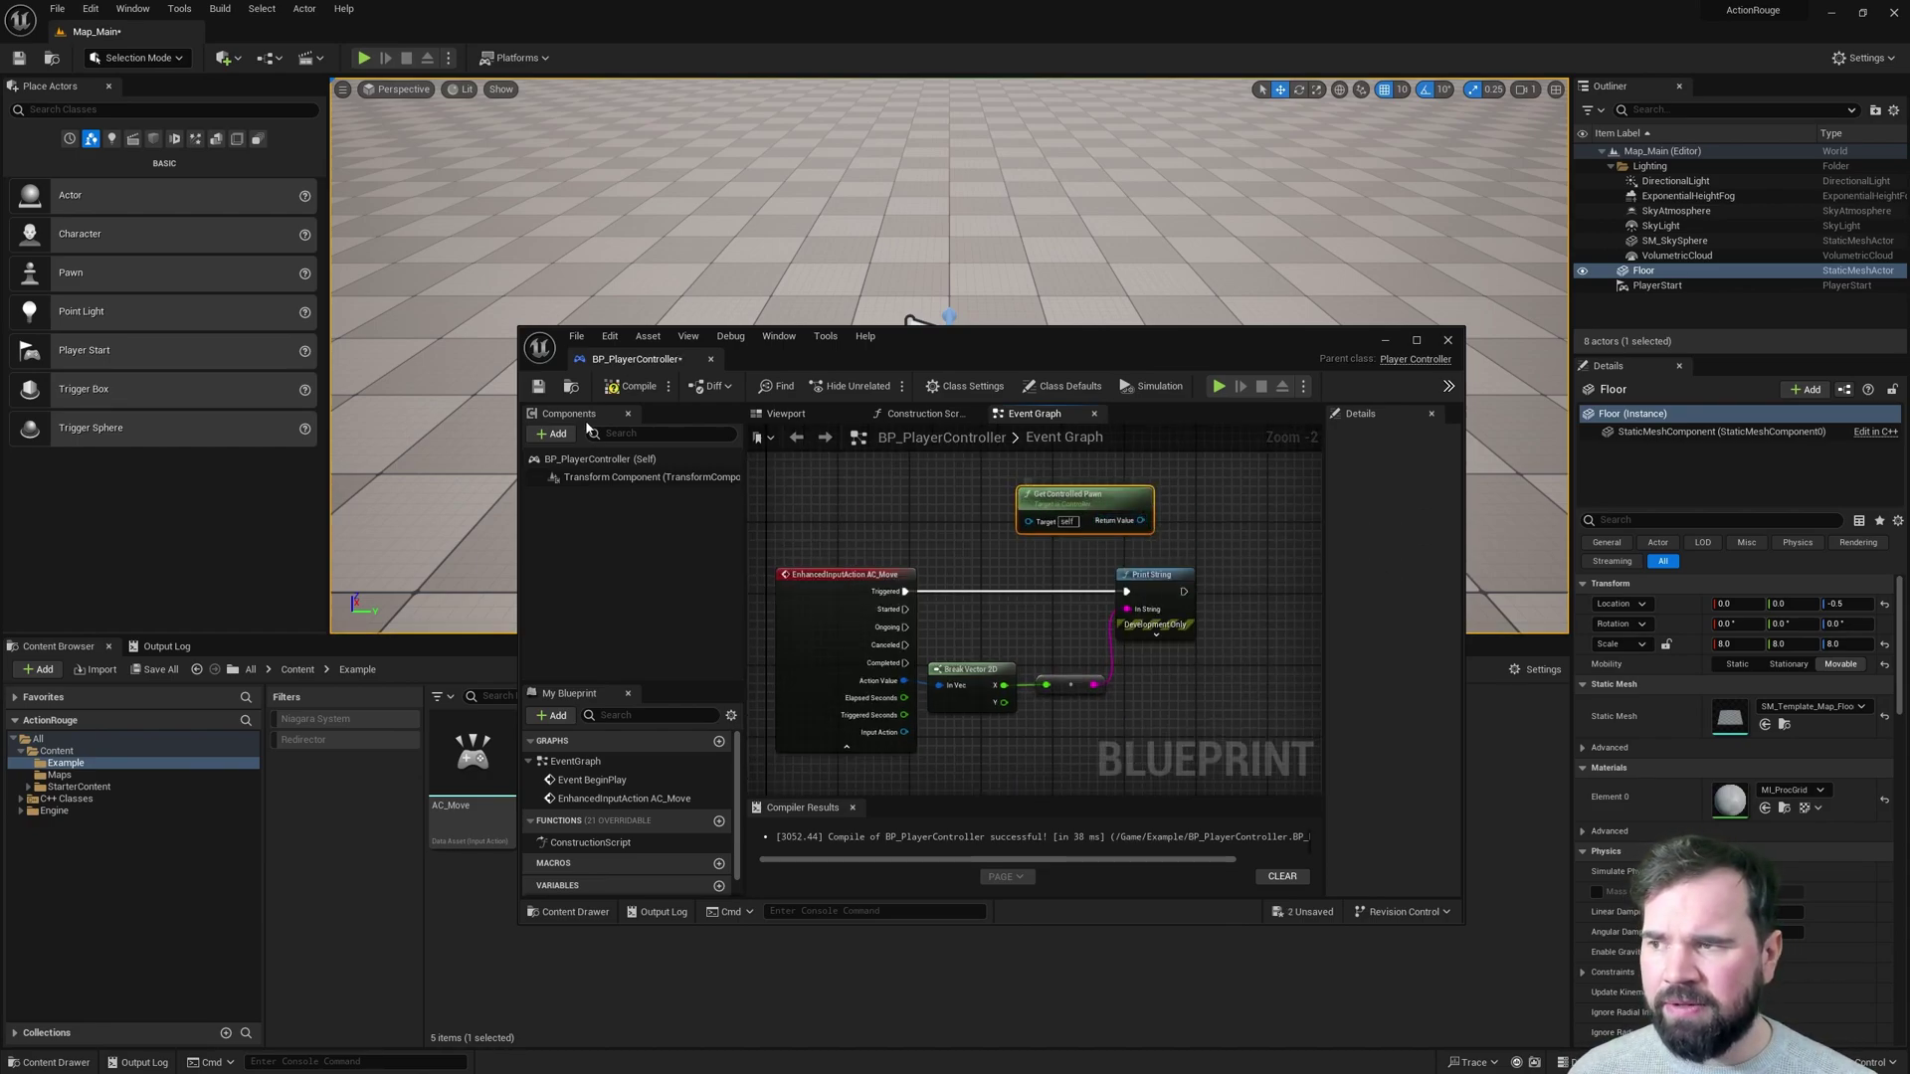
left_click(631, 386)
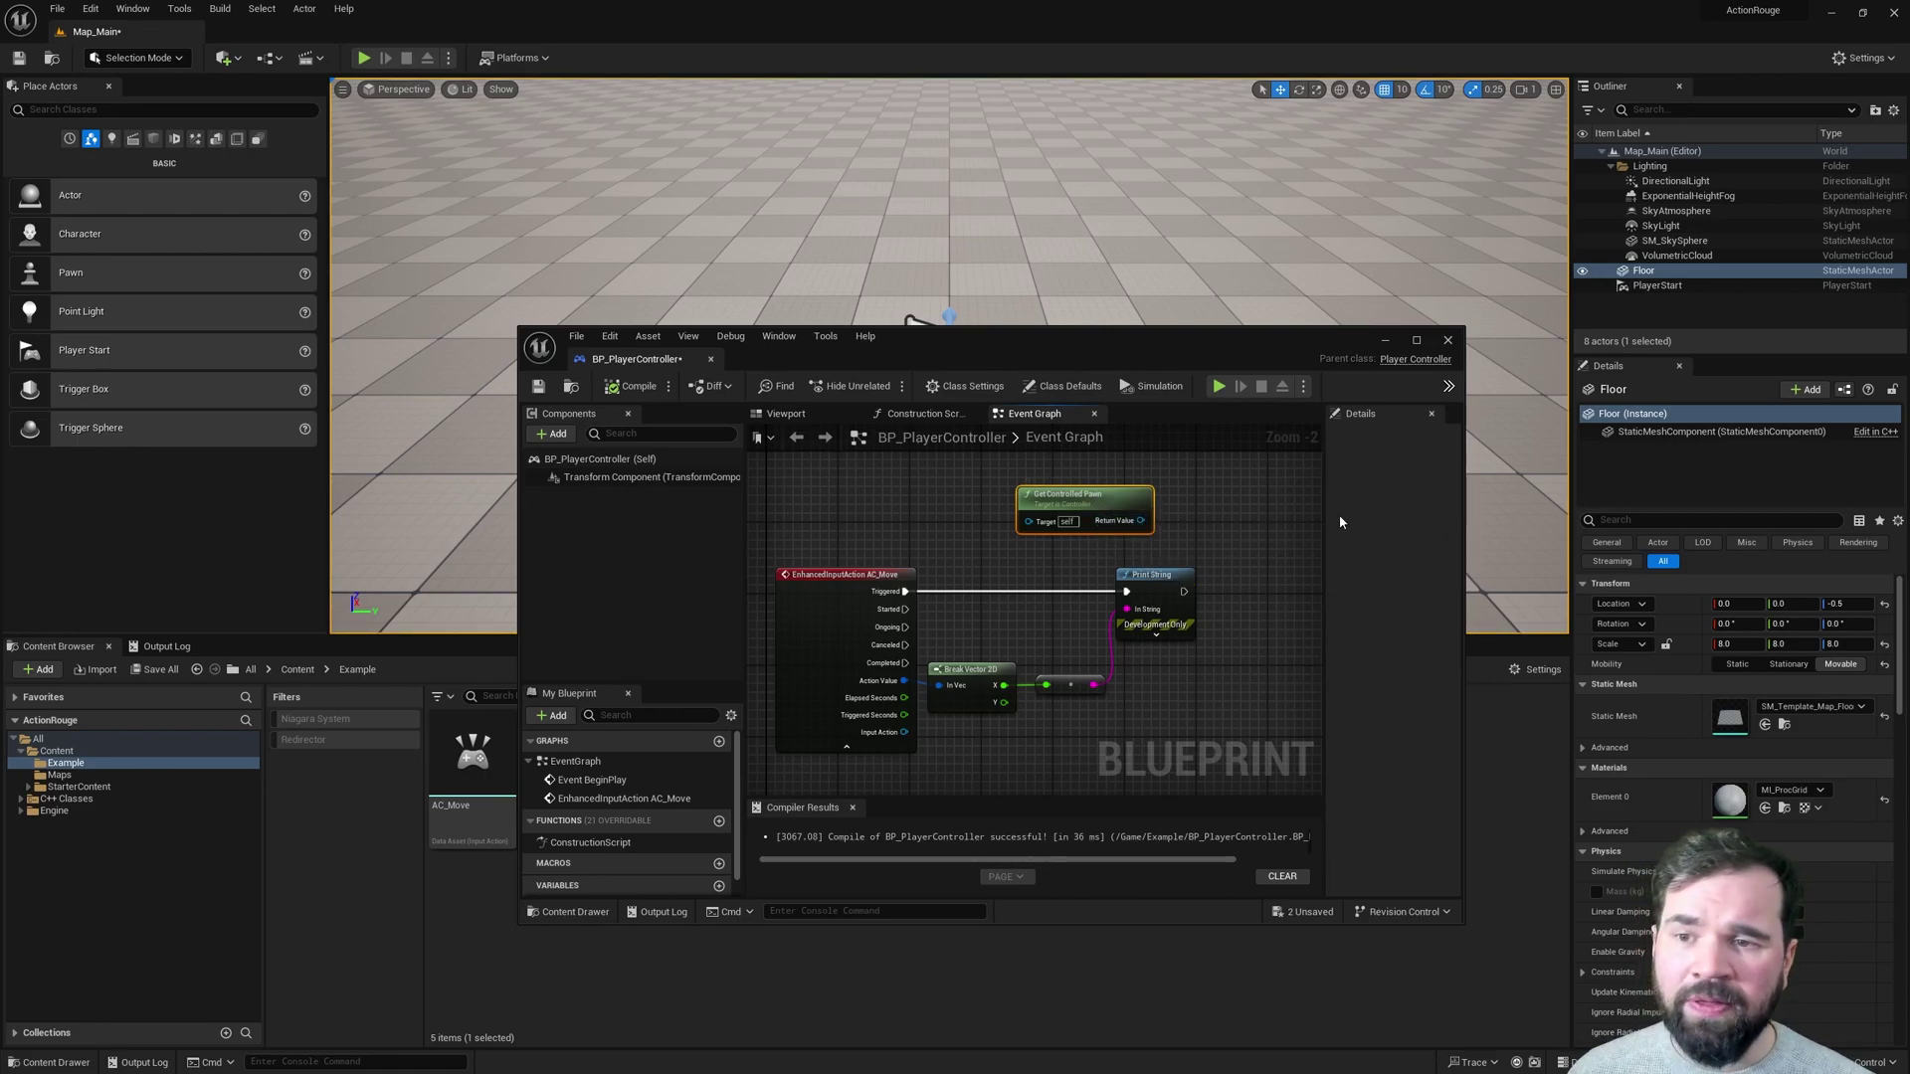
Add an Add Movement Input node targeting the Return Value of Get Controlled Pawn.
left_click_drag(1141, 520, 1184, 527)
type("add")
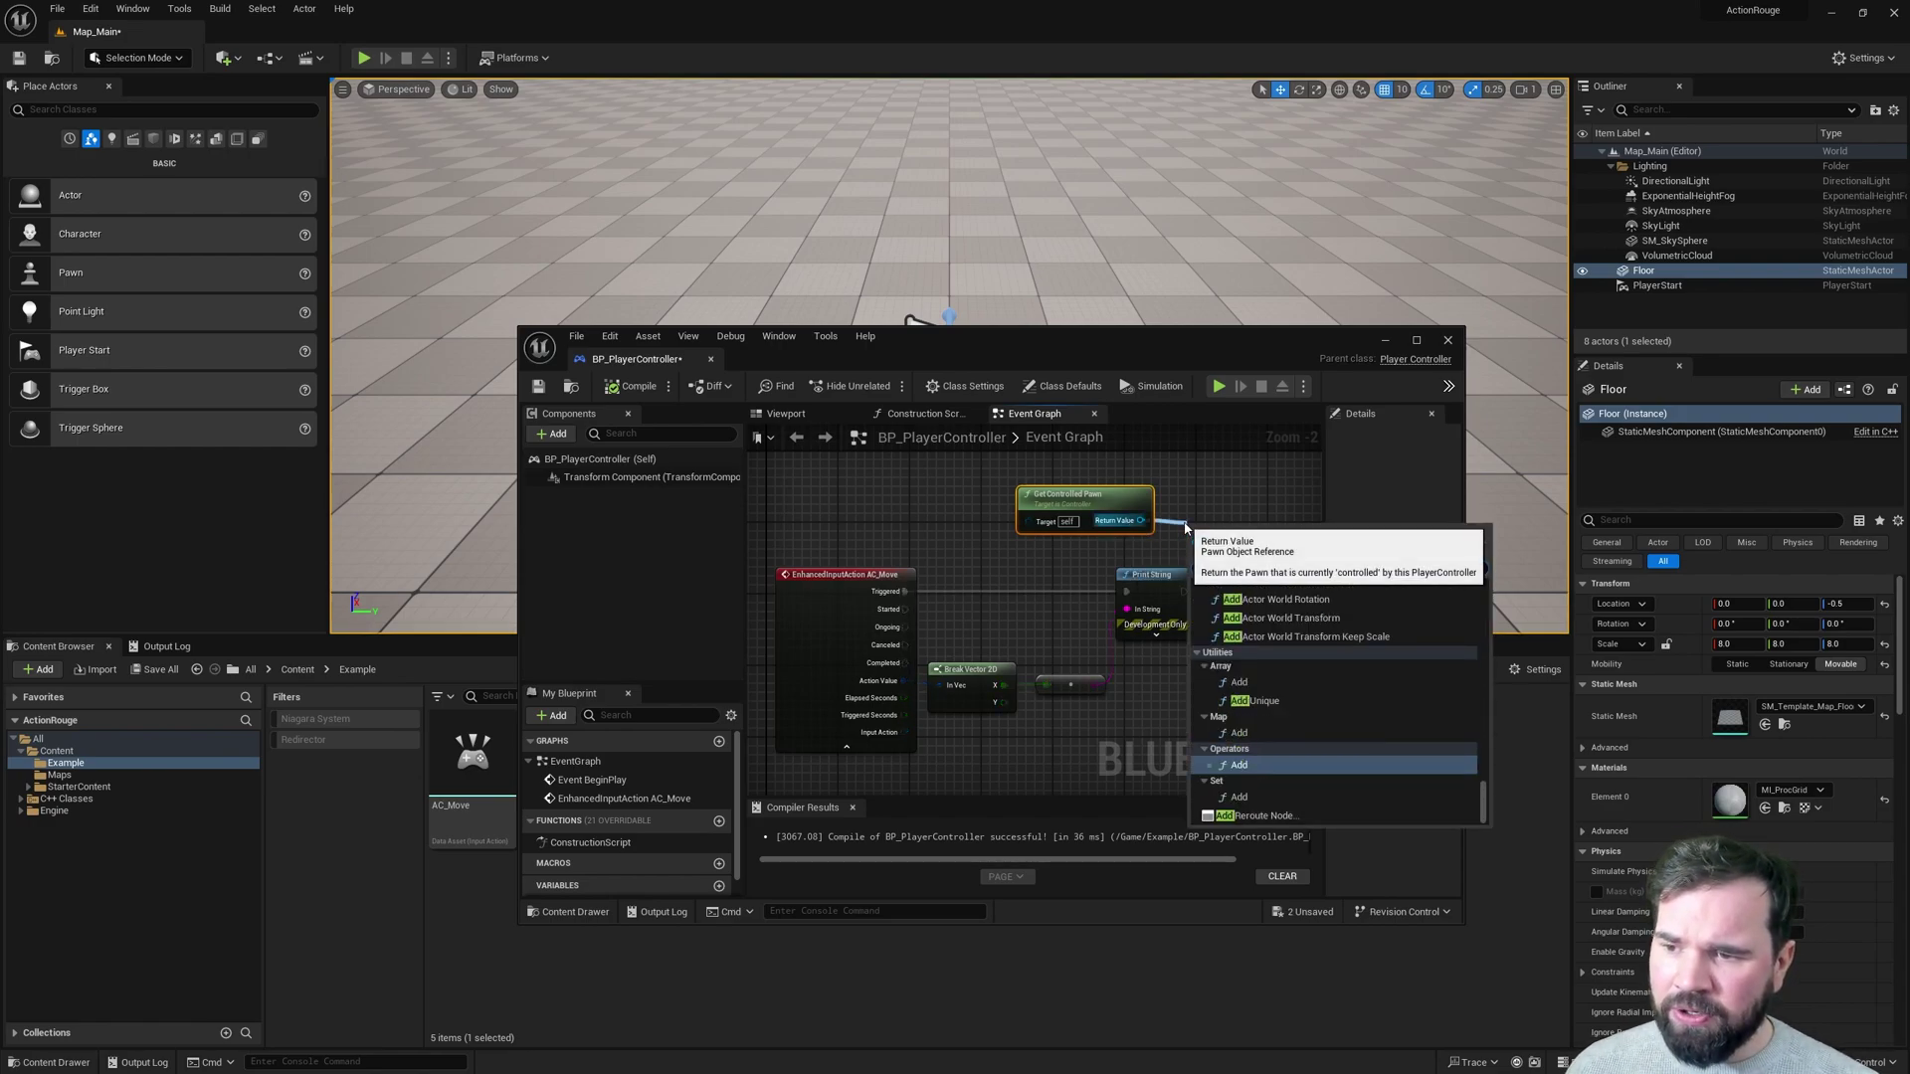
type(" move")
key("Return")
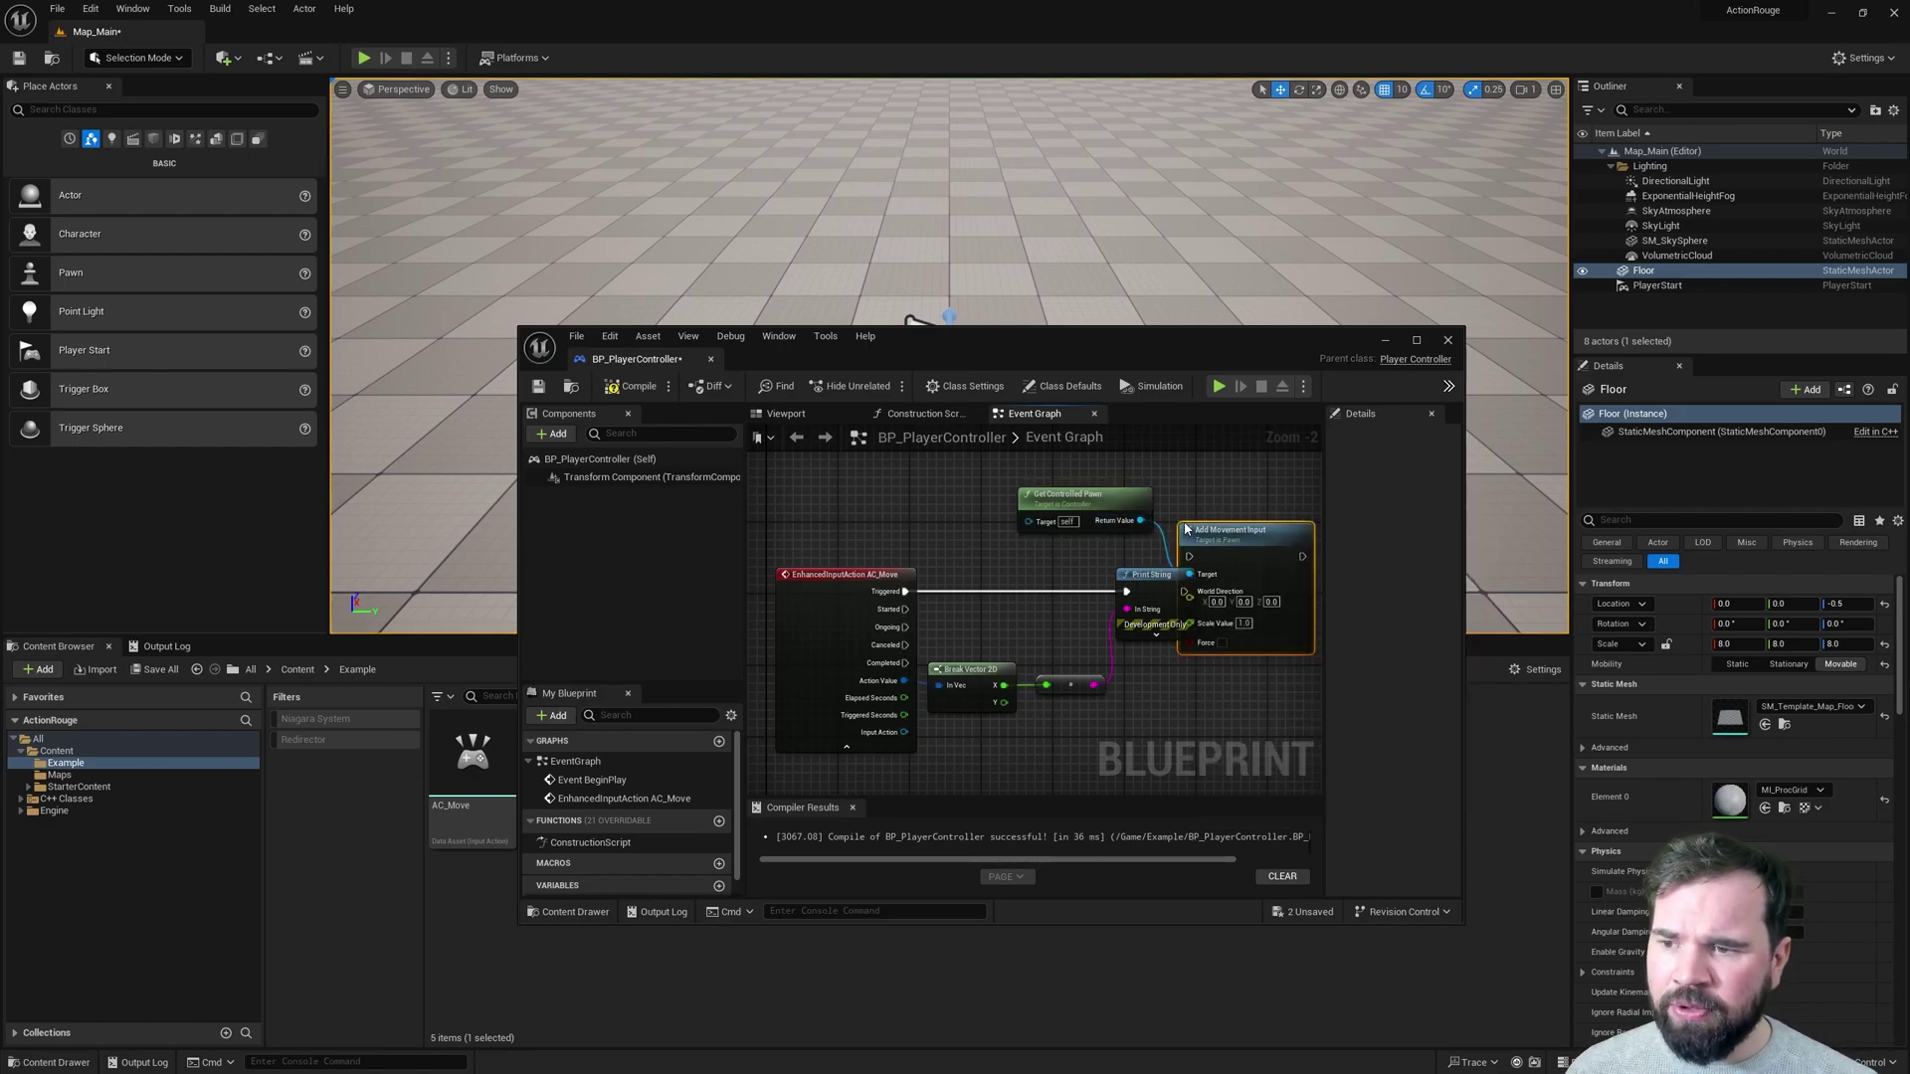
Split the World Direction pin of the Add Movement Input node into separate X, Y and Z inputs.
scroll(1193, 562, "up", 3)
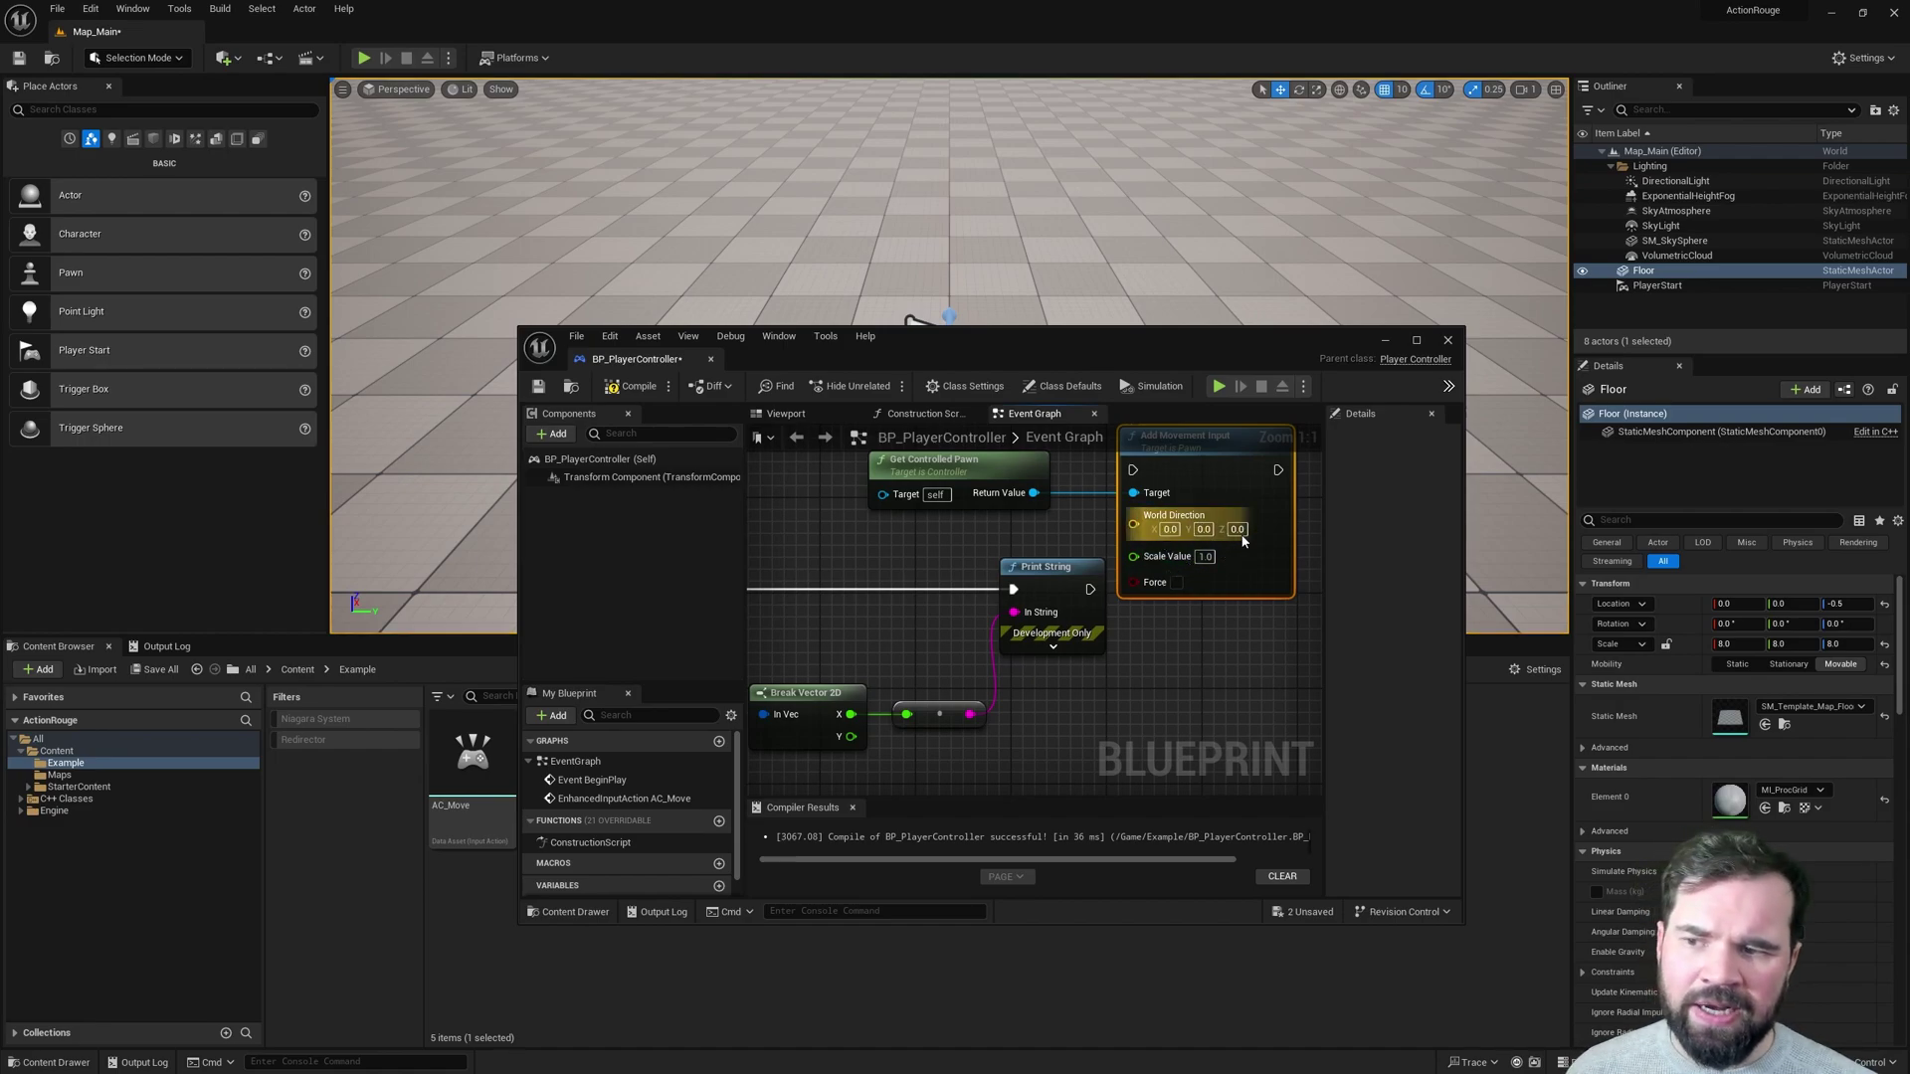
right_click(1133, 525)
key("Escape")
right_click(1133, 526)
left_click(1182, 571)
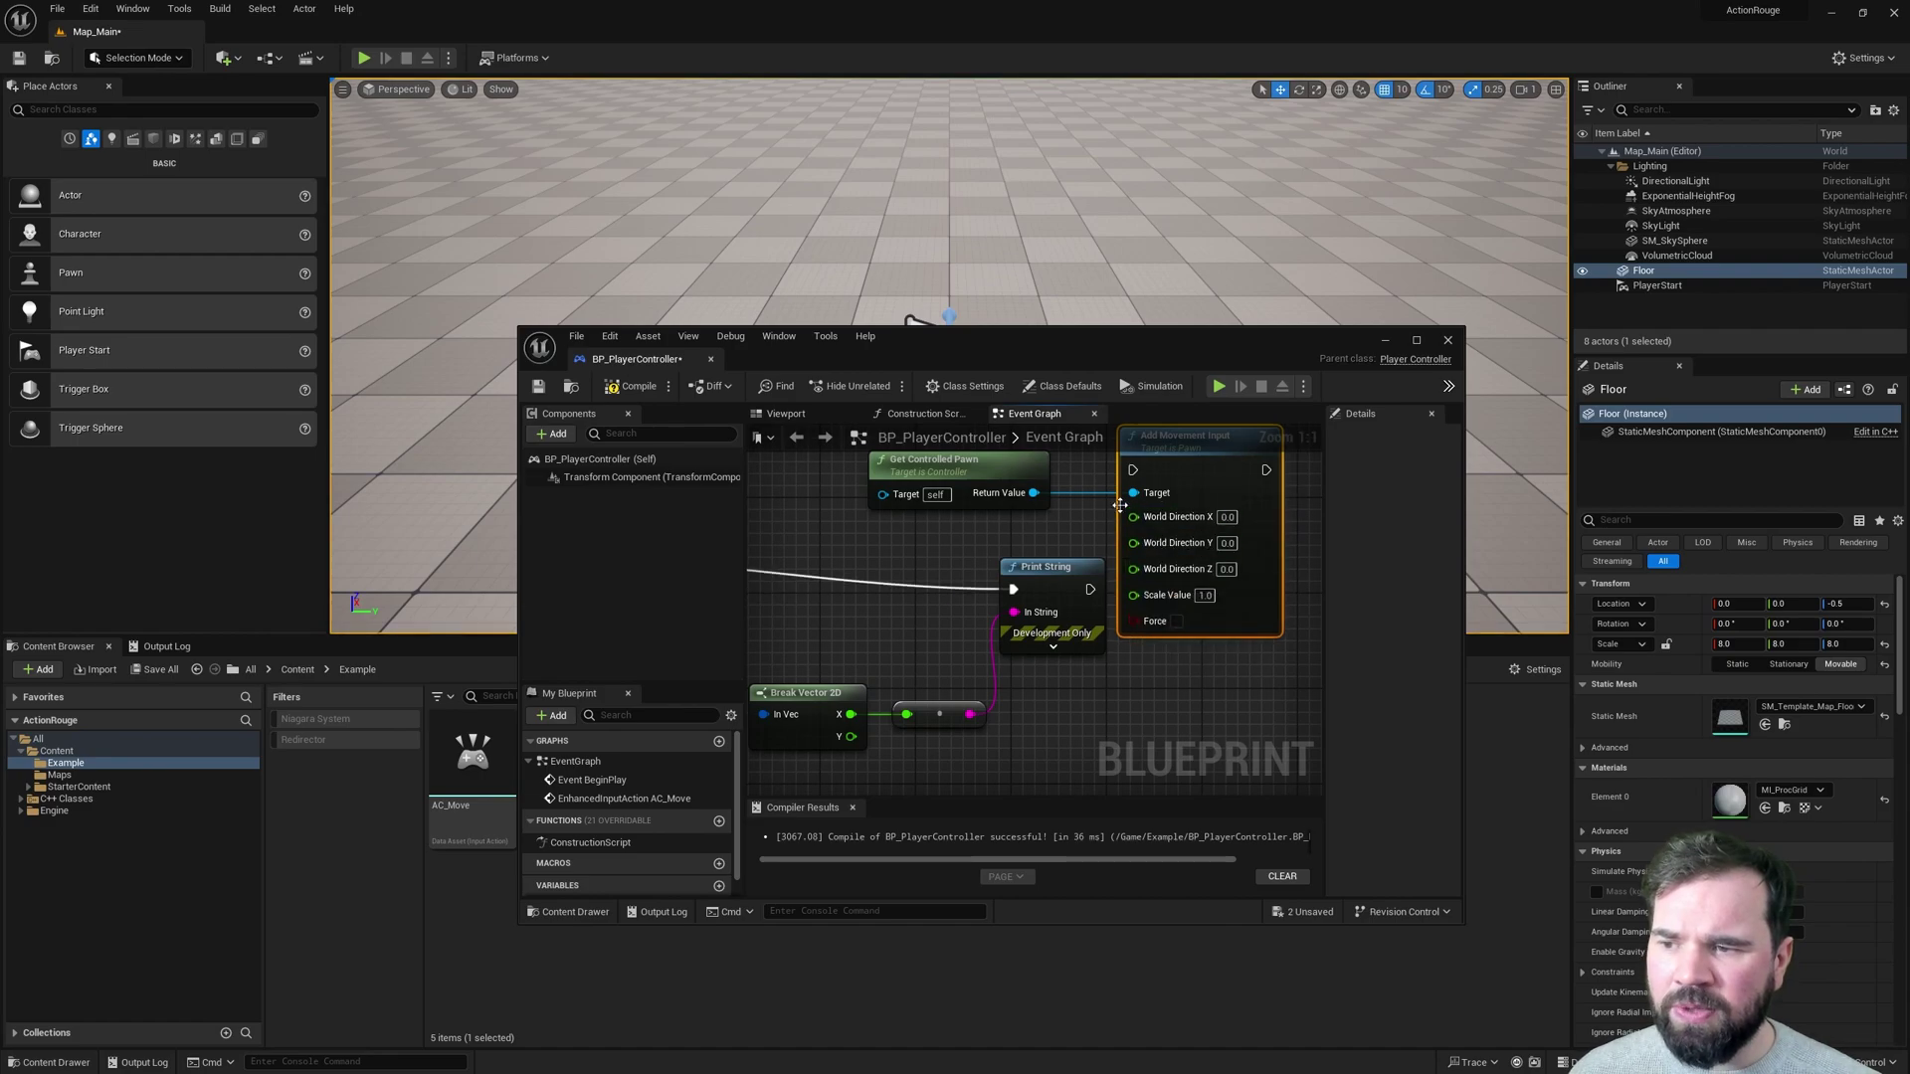
Shift the Get Controlled Pawn and Add Movement Input nodes slightly and connect Break Vector 2D's X output to World Direction X.
left_click_drag(1031, 543, 1144, 477)
left_click_drag(1193, 443, 1209, 487)
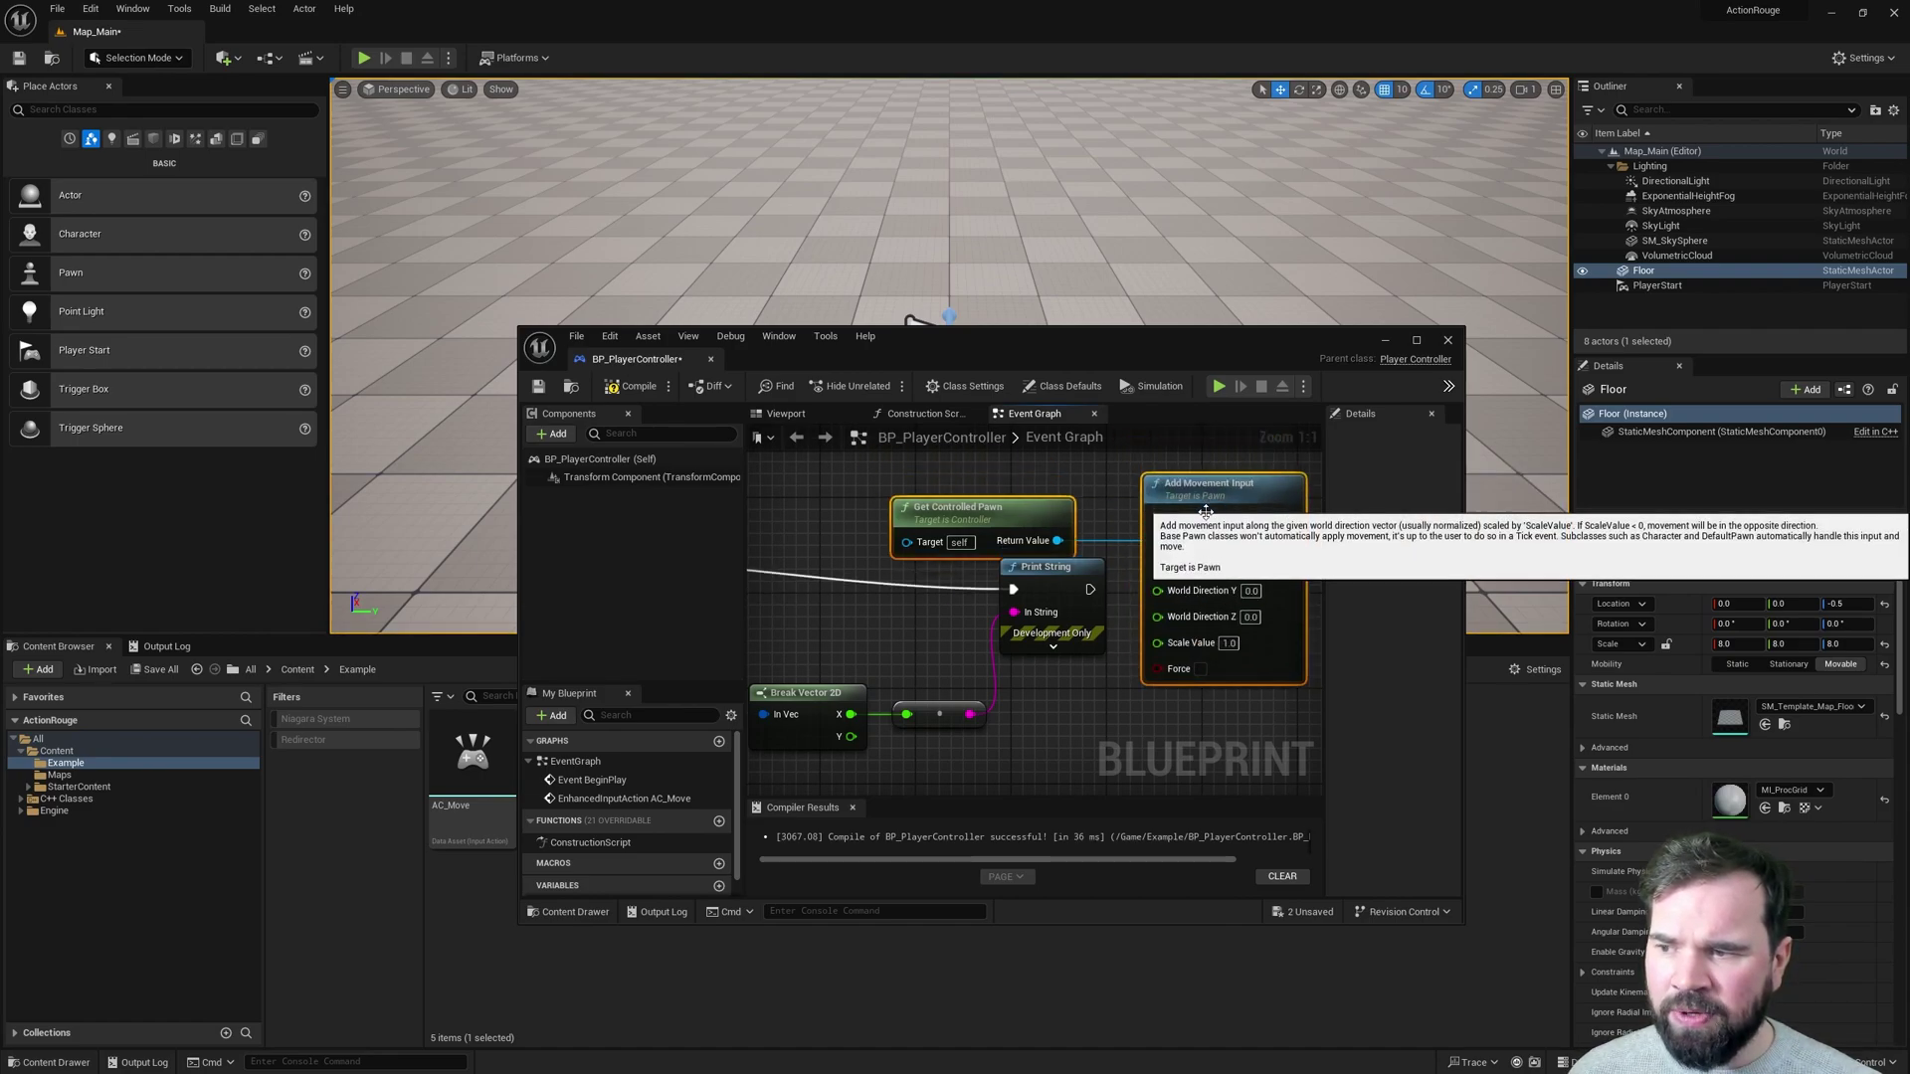
scroll(1209, 538, "down", 1)
right_click_drag(1095, 596, 1184, 571)
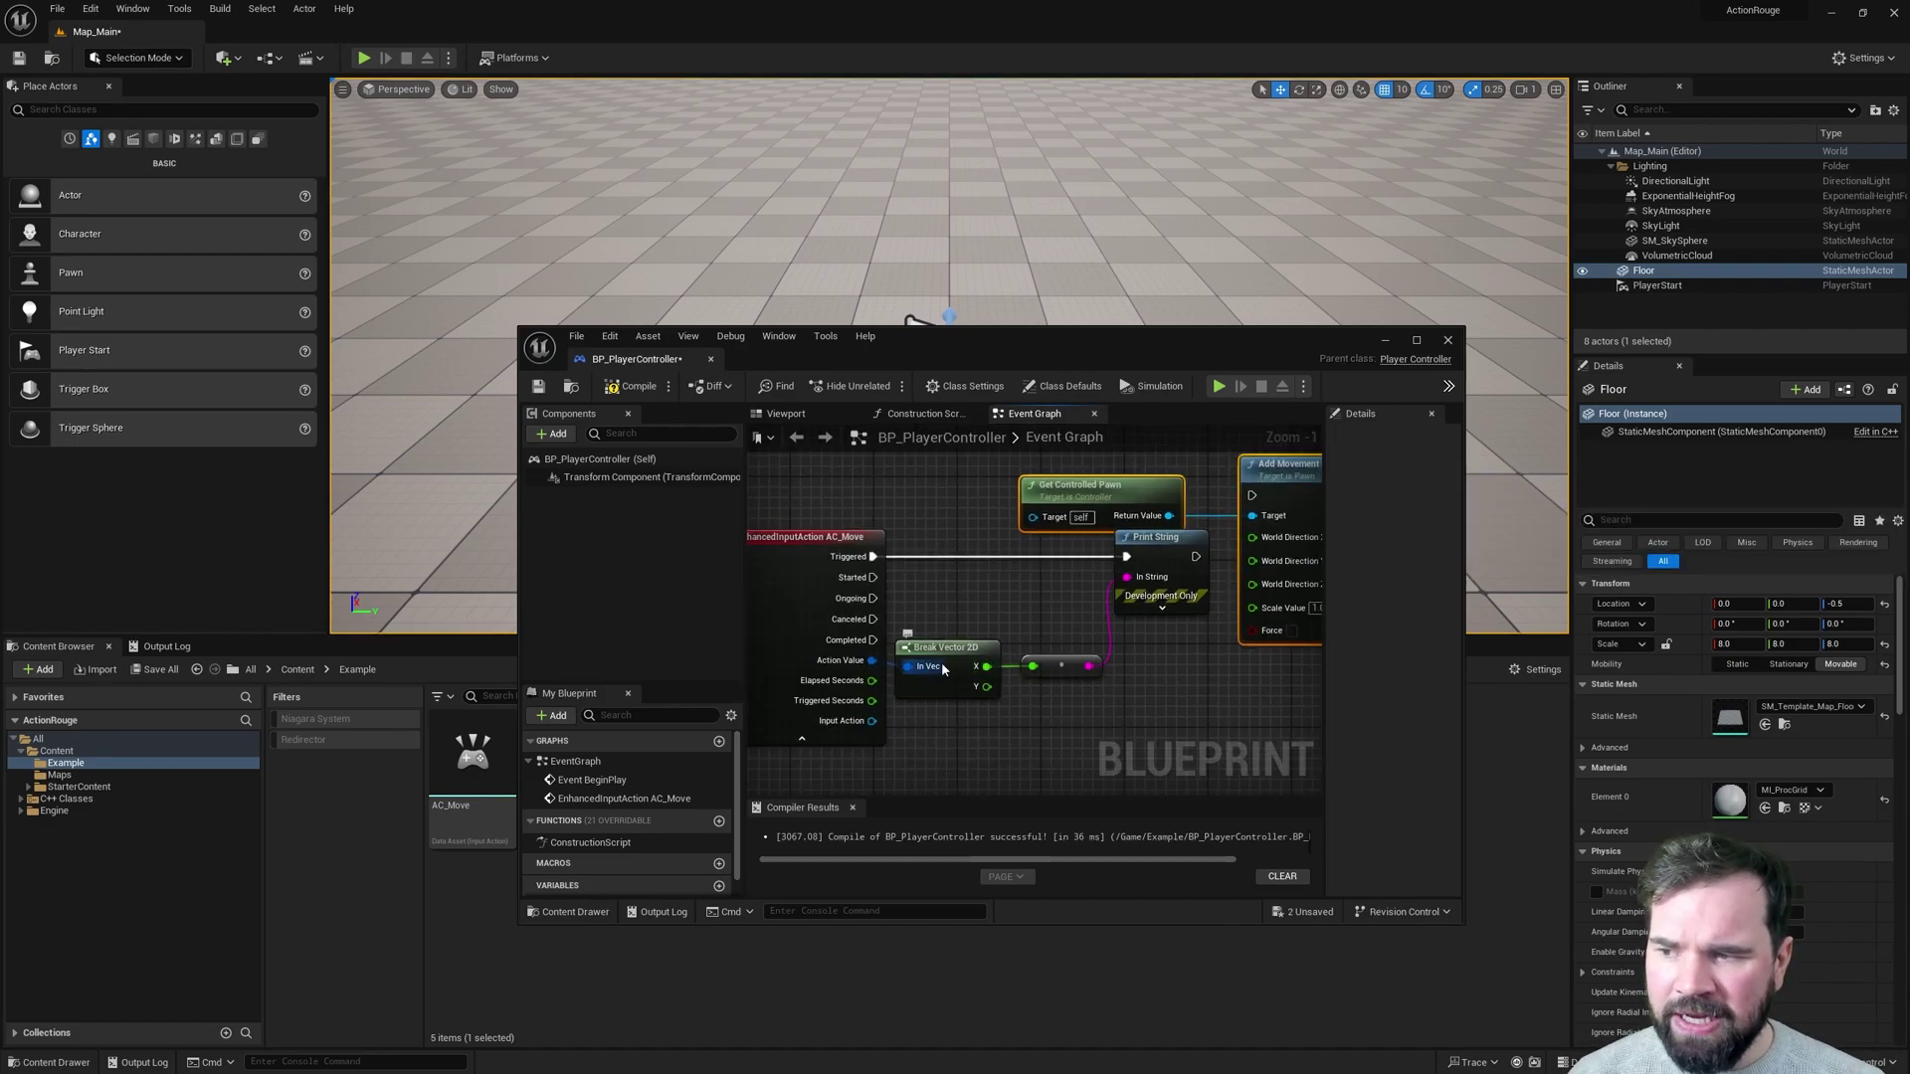
right_click_drag(1173, 597, 1095, 602)
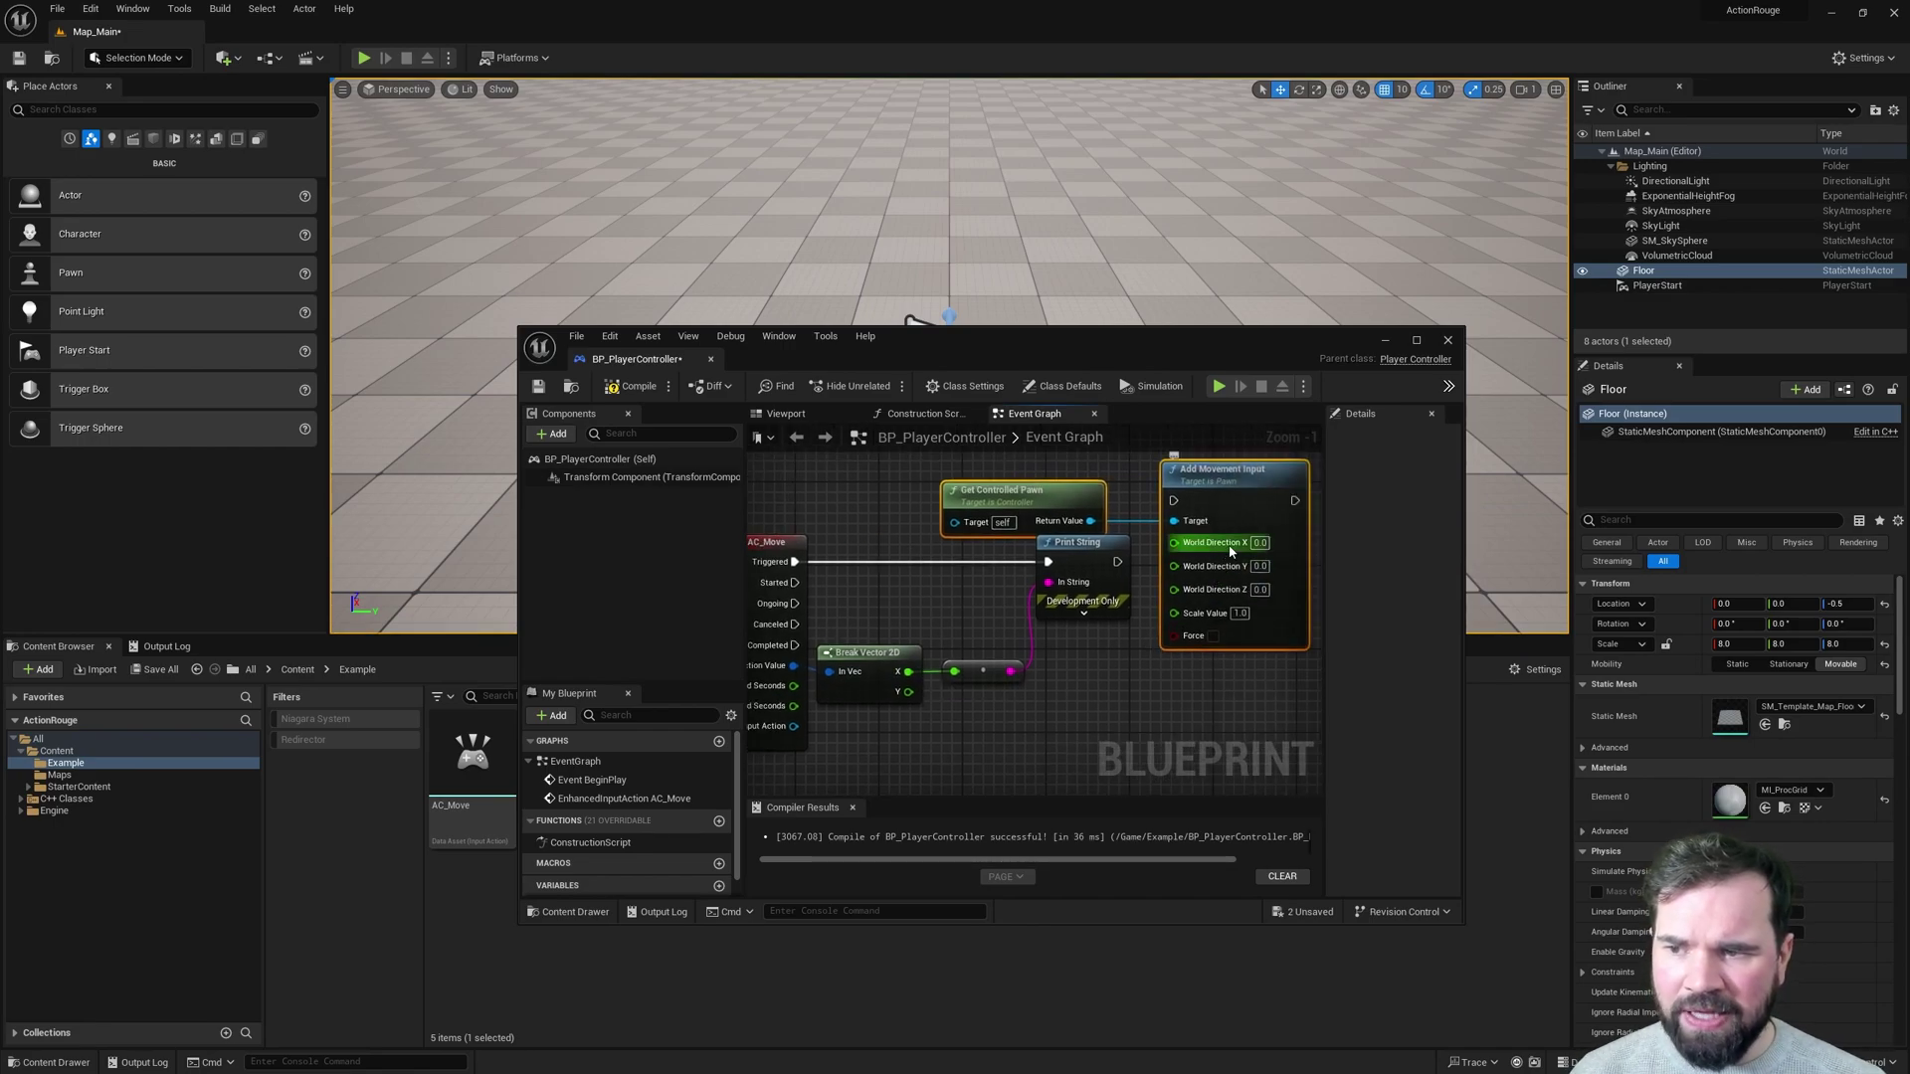
left_click_drag(1175, 542, 908, 671)
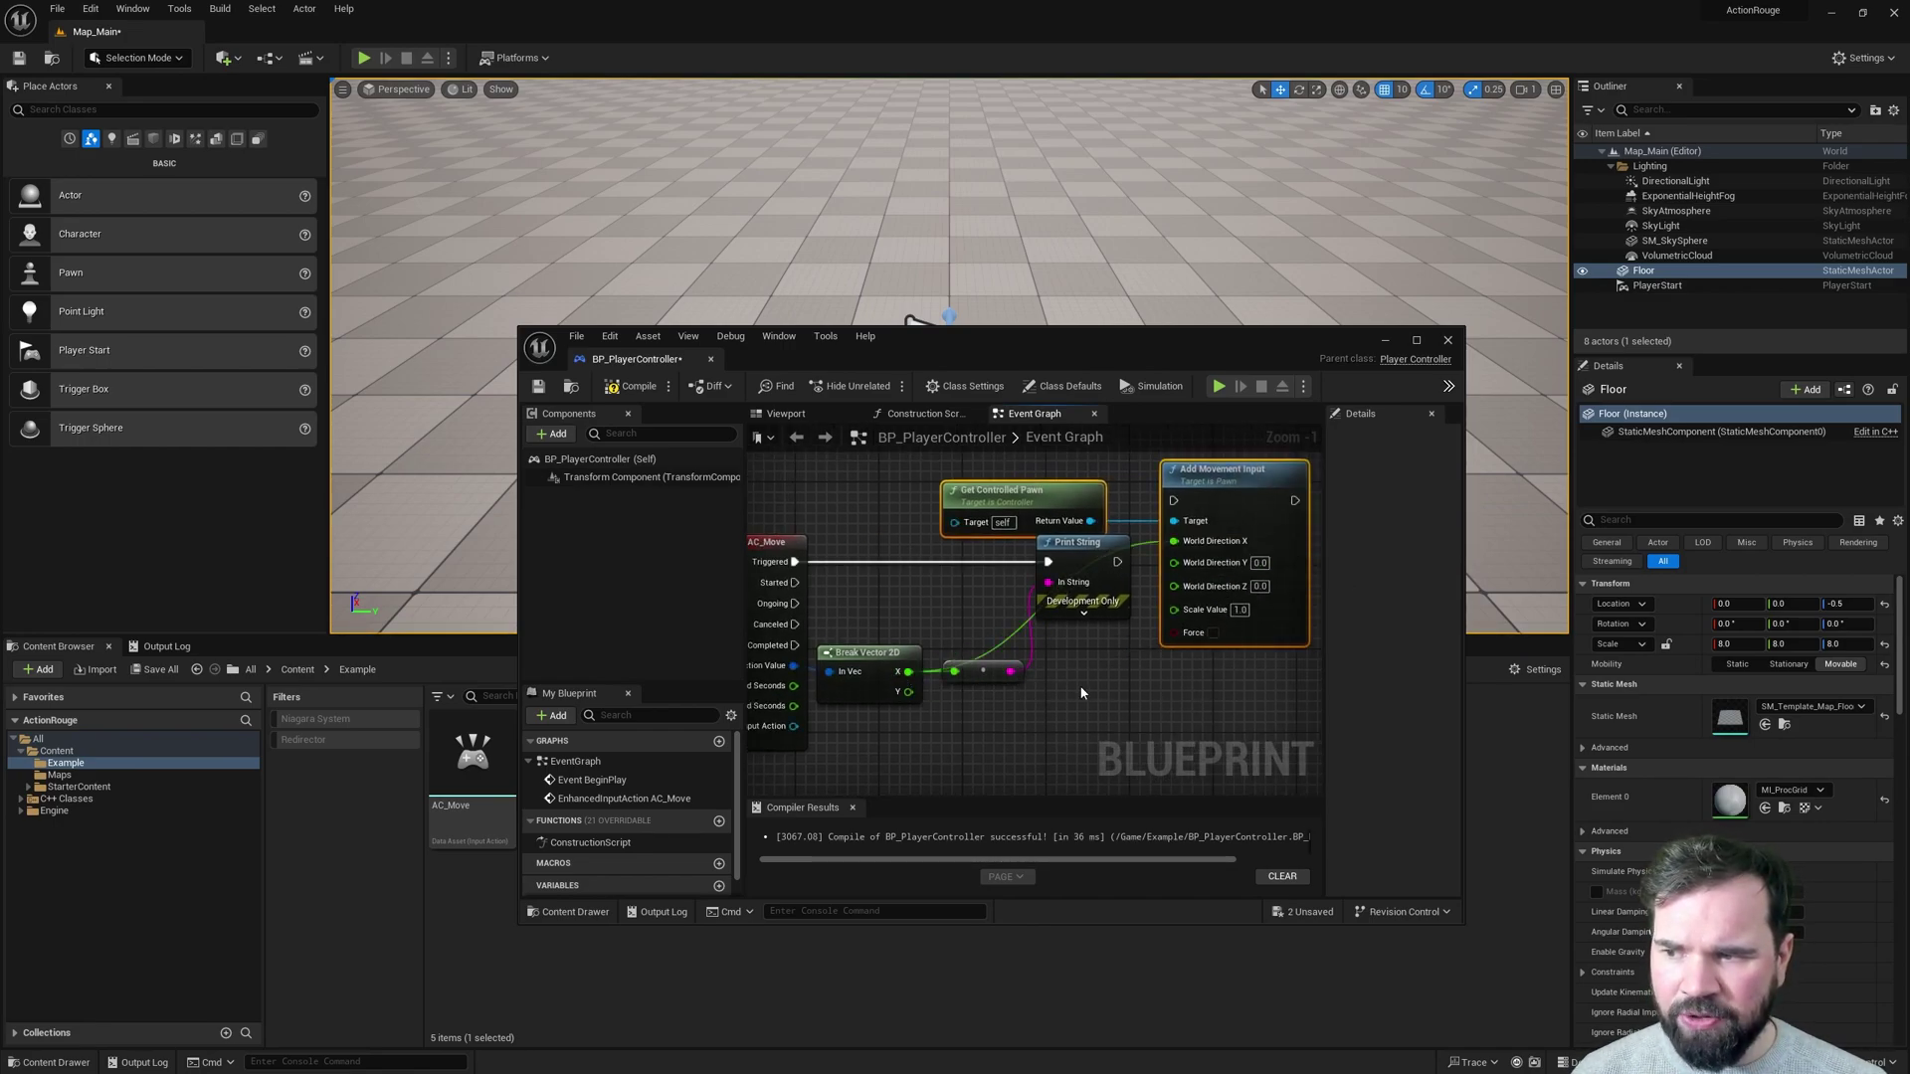
Delete the Print String node and the string conversion node from the Event Graph.
left_click(1099, 587)
key("Delete")
left_click(983, 672)
key("Delete")
Connect the AC_Move Triggered output to Add Movement Input and arrange it with the Get Controlled Pawn and Break Vector 2D nodes.
right_click_drag(932, 560, 999, 549)
left_click_drag(1238, 489, 861, 552)
left_click_drag(1278, 460, 1267, 522)
left_click_drag(1064, 498, 1052, 581)
left_click_drag(883, 650, 1058, 647)
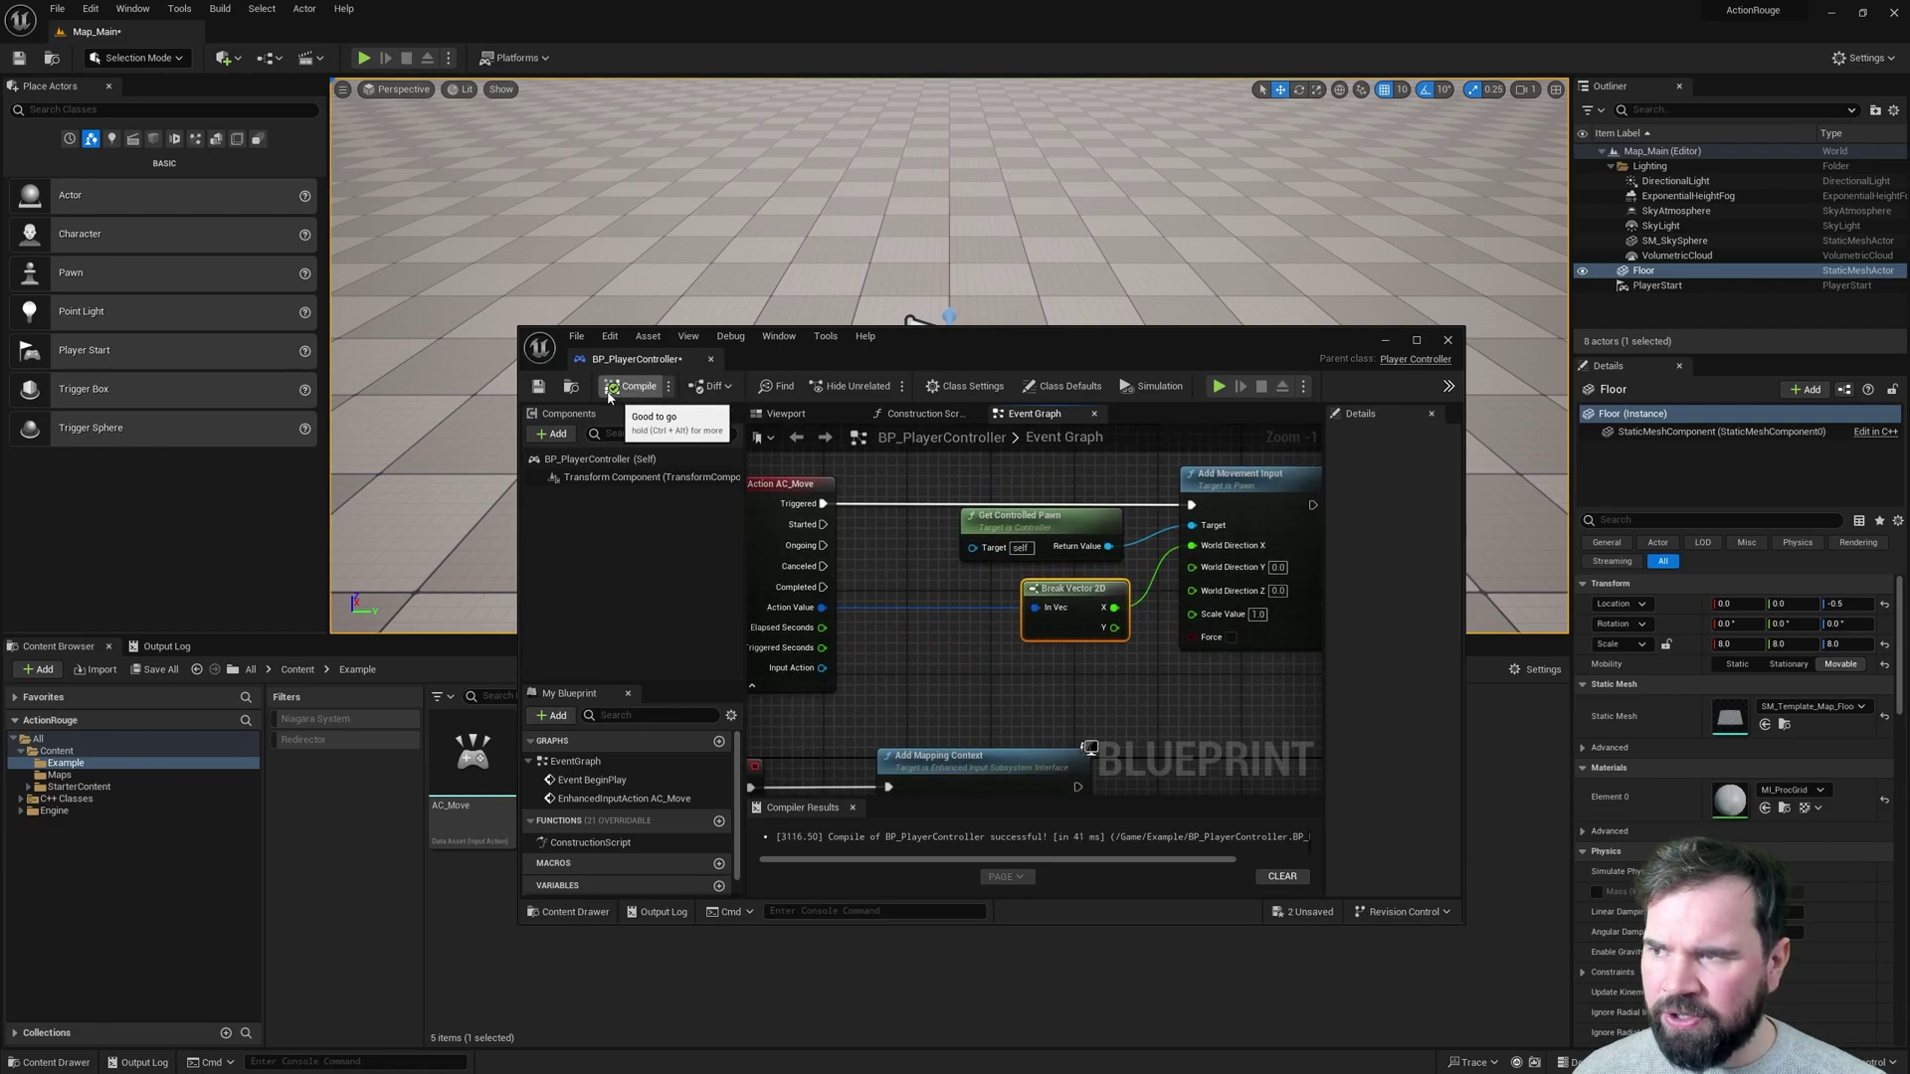
Save BP_PlayerController and play-test the level with the W movement input, ending the session.
left_click(542, 387)
left_click(364, 59)
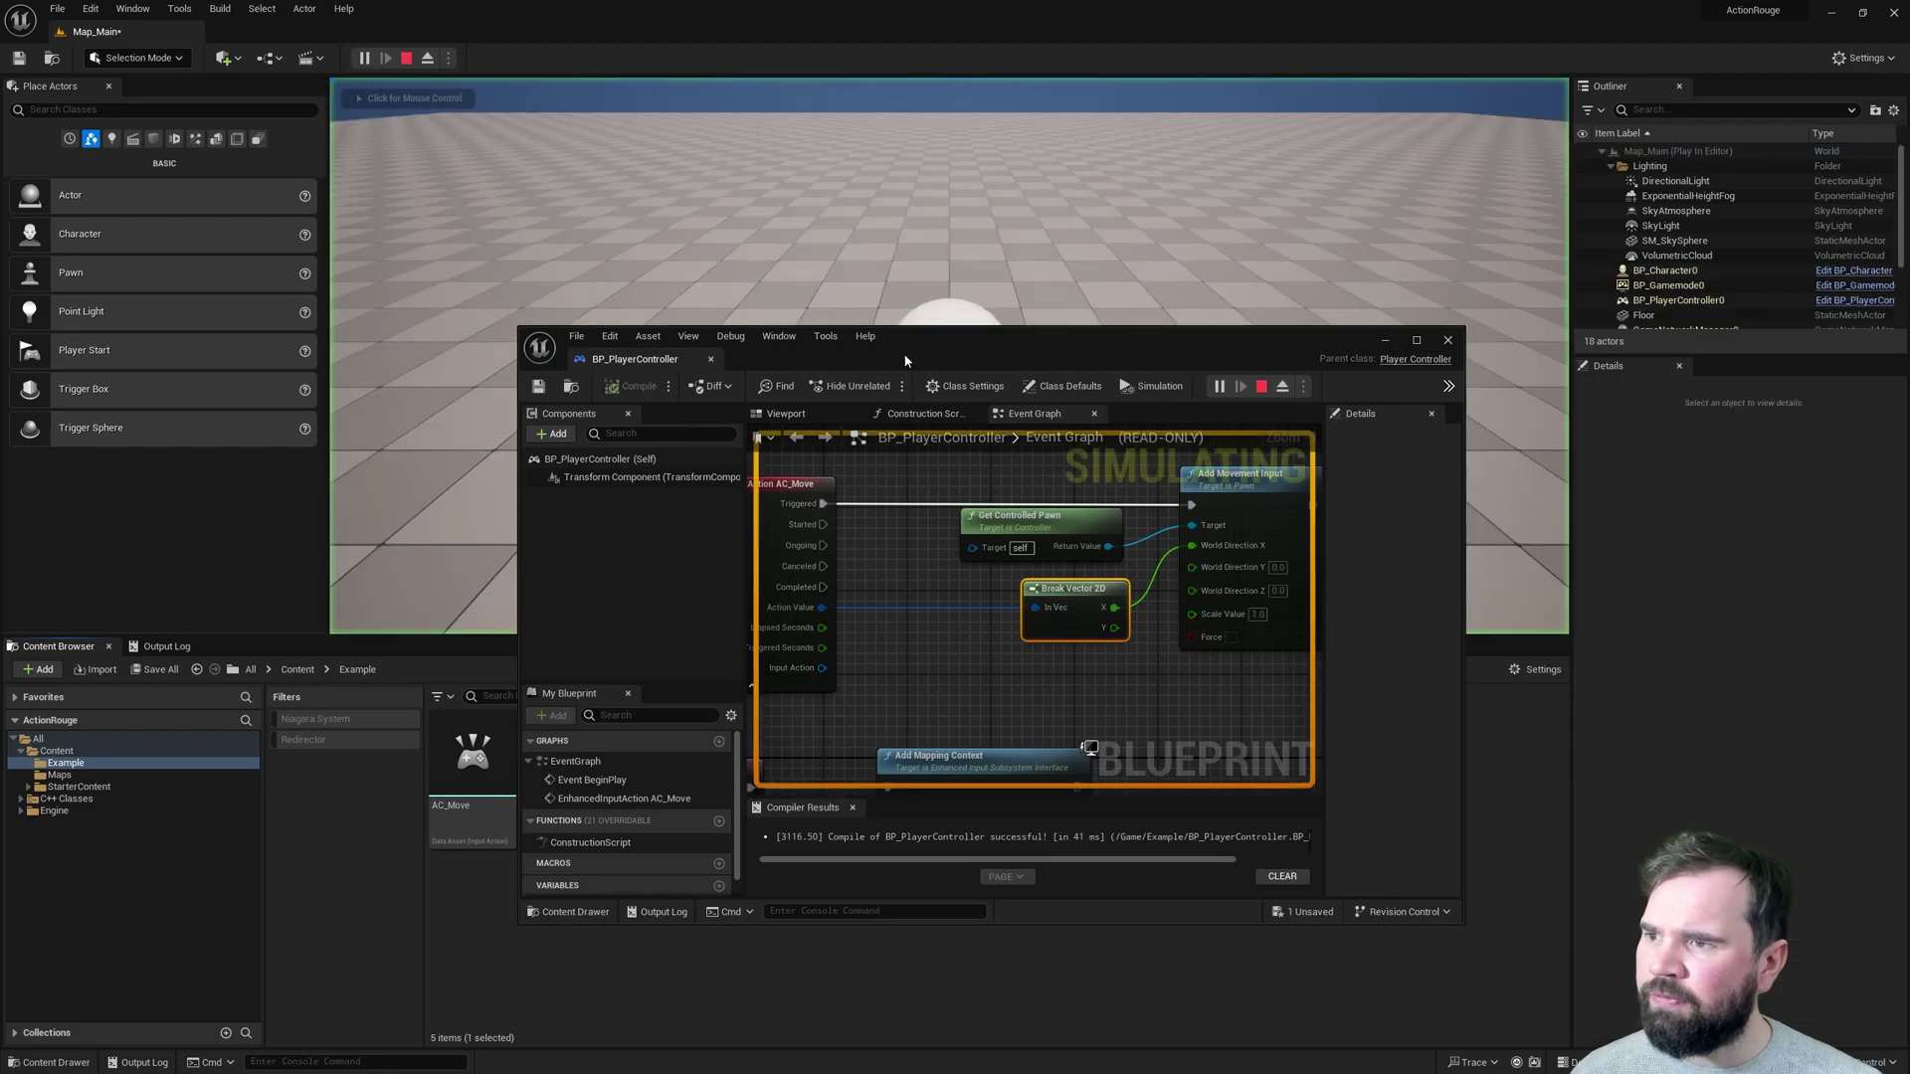
key("w")
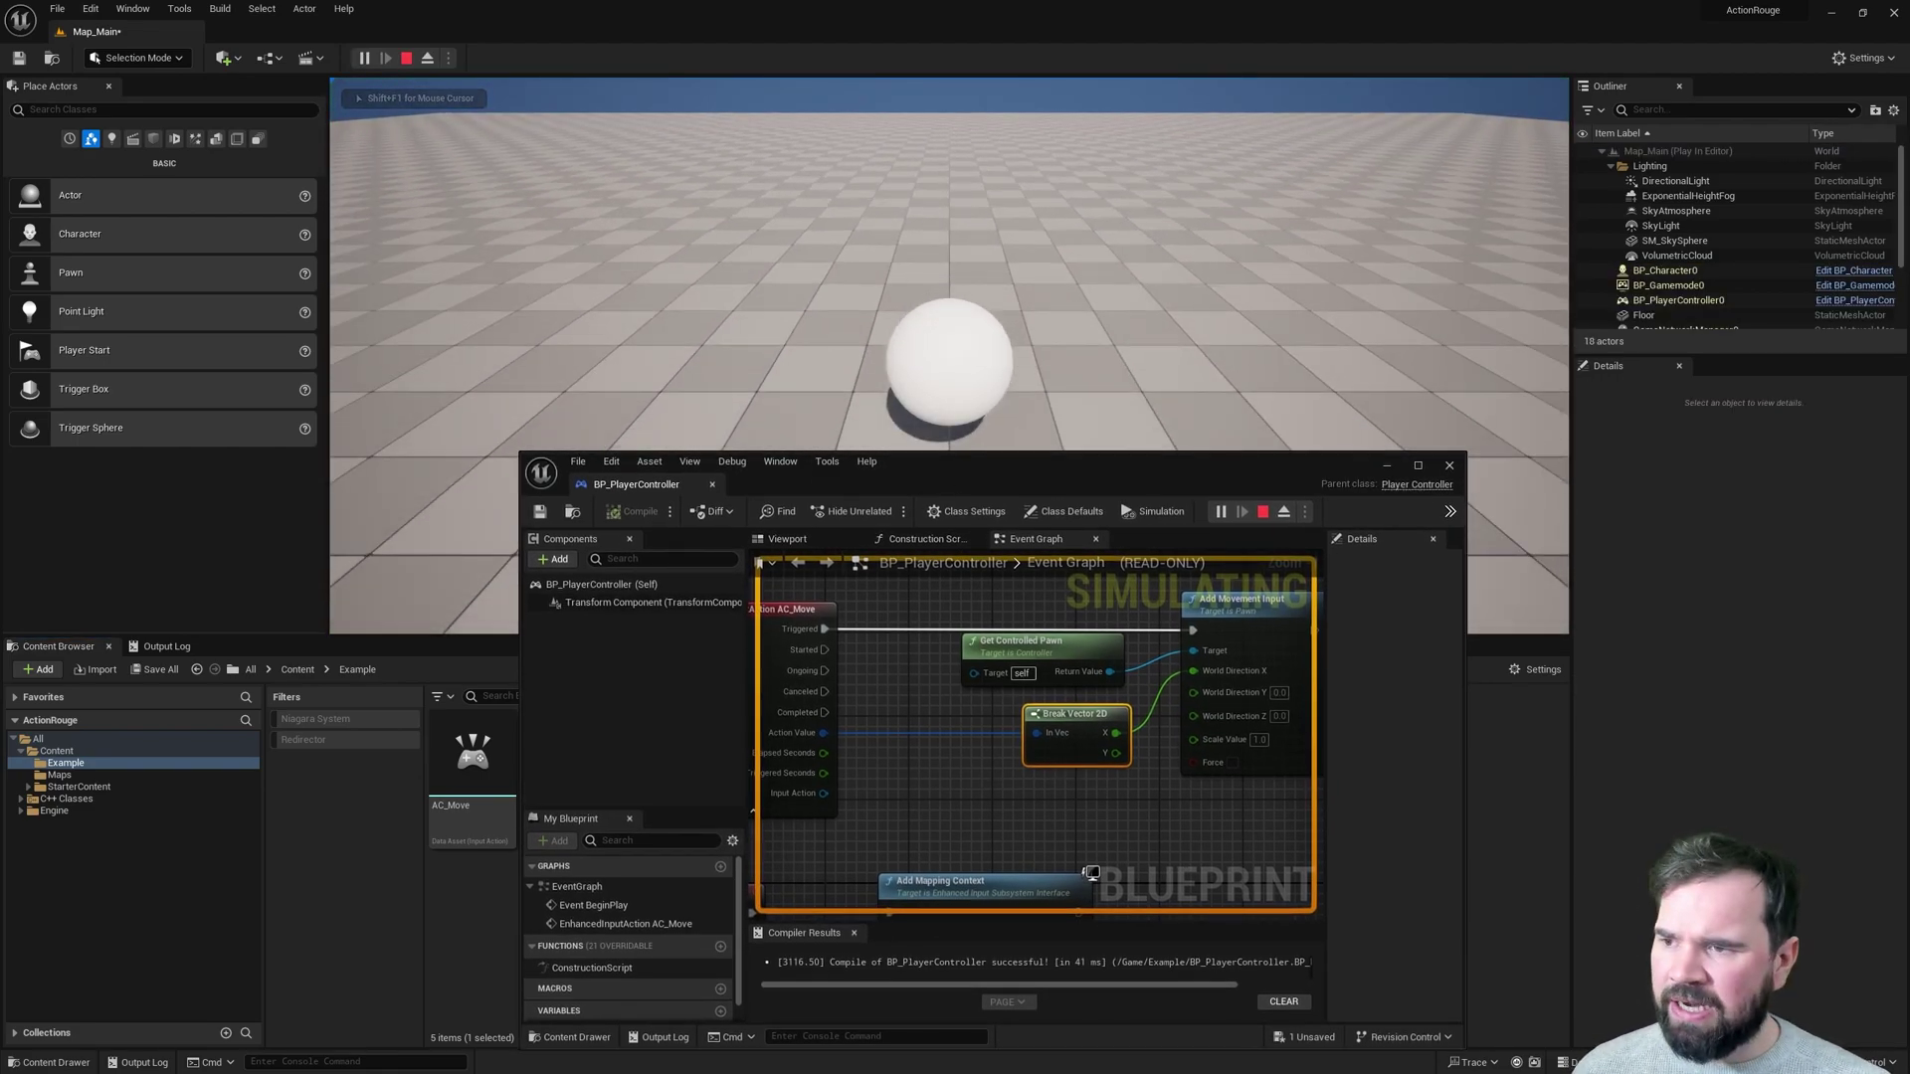
key("Escape")
Nudge the Get Controlled Pawn node slightly to tidy the AC_Move event chain.
left_click_drag(1114, 467, 1082, 354)
scroll(1066, 546, "down", 2)
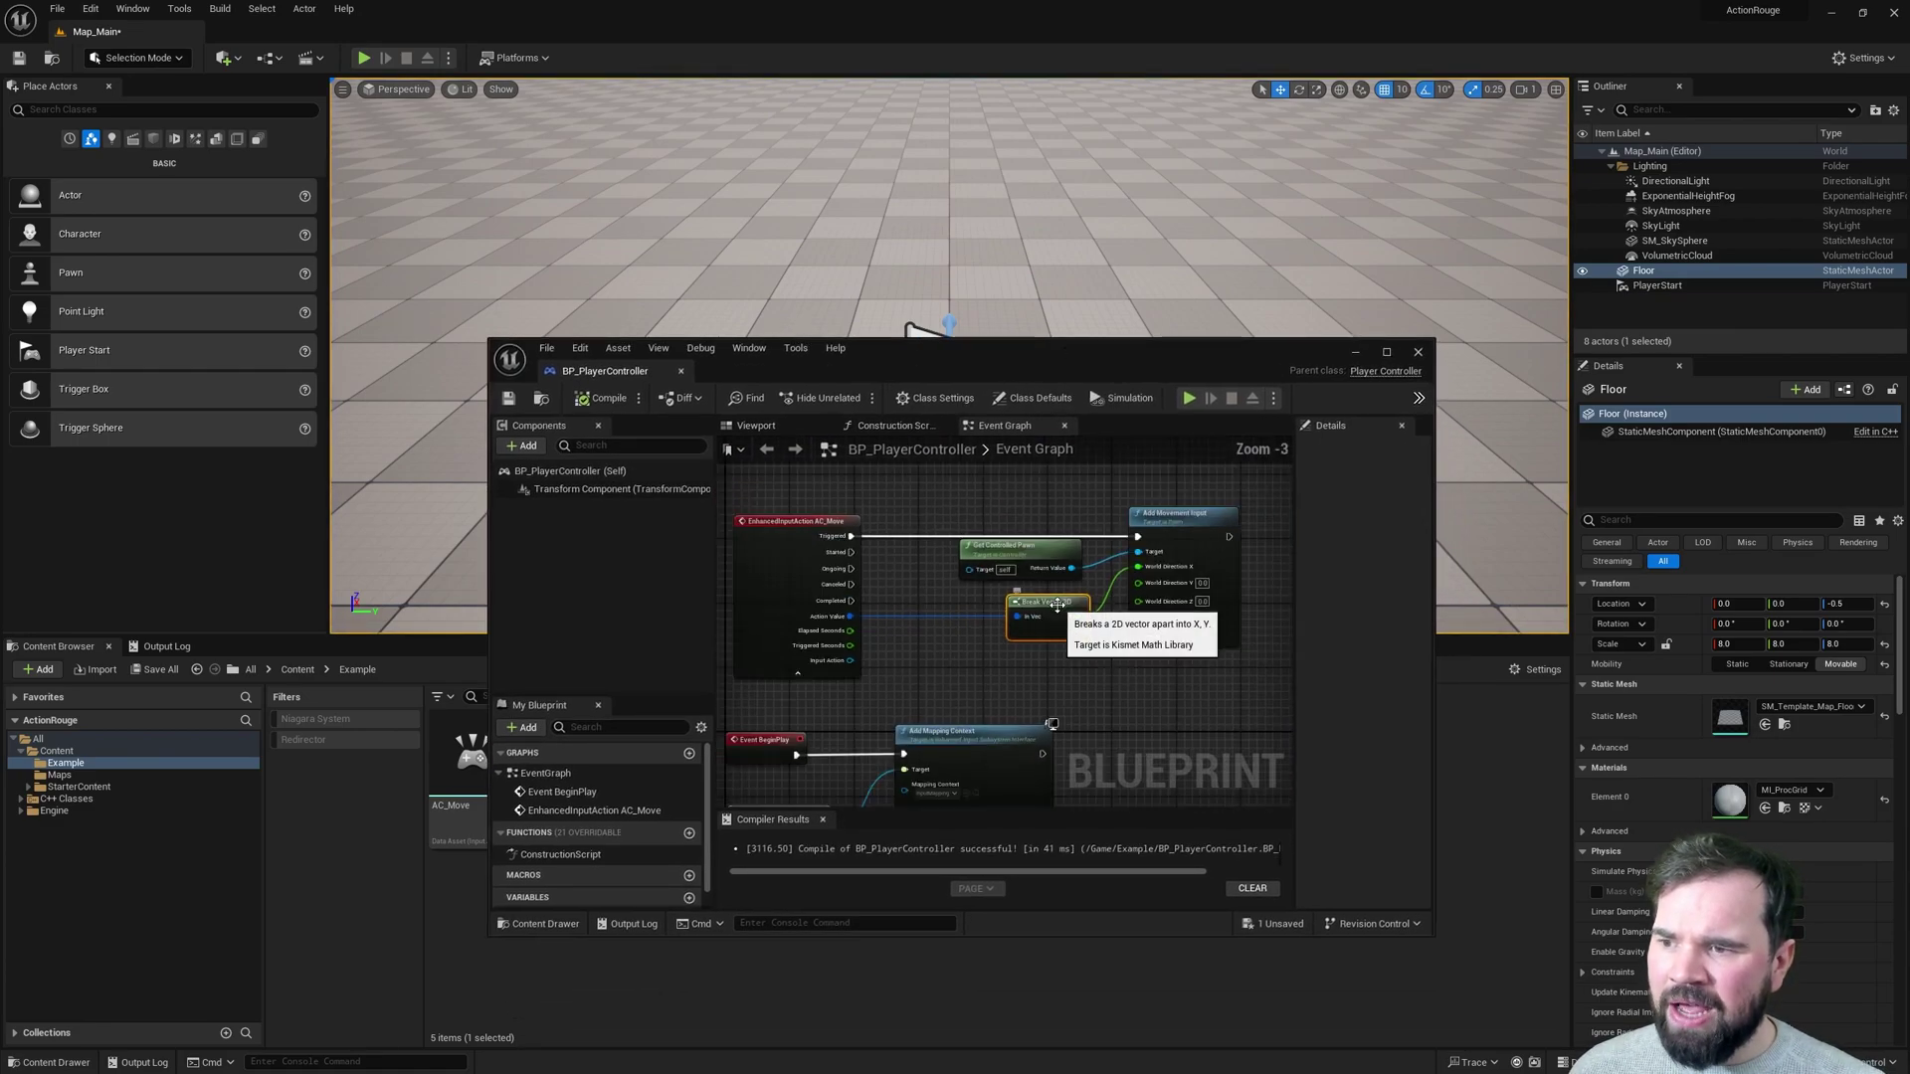
left_click_drag(1066, 546, 1074, 546)
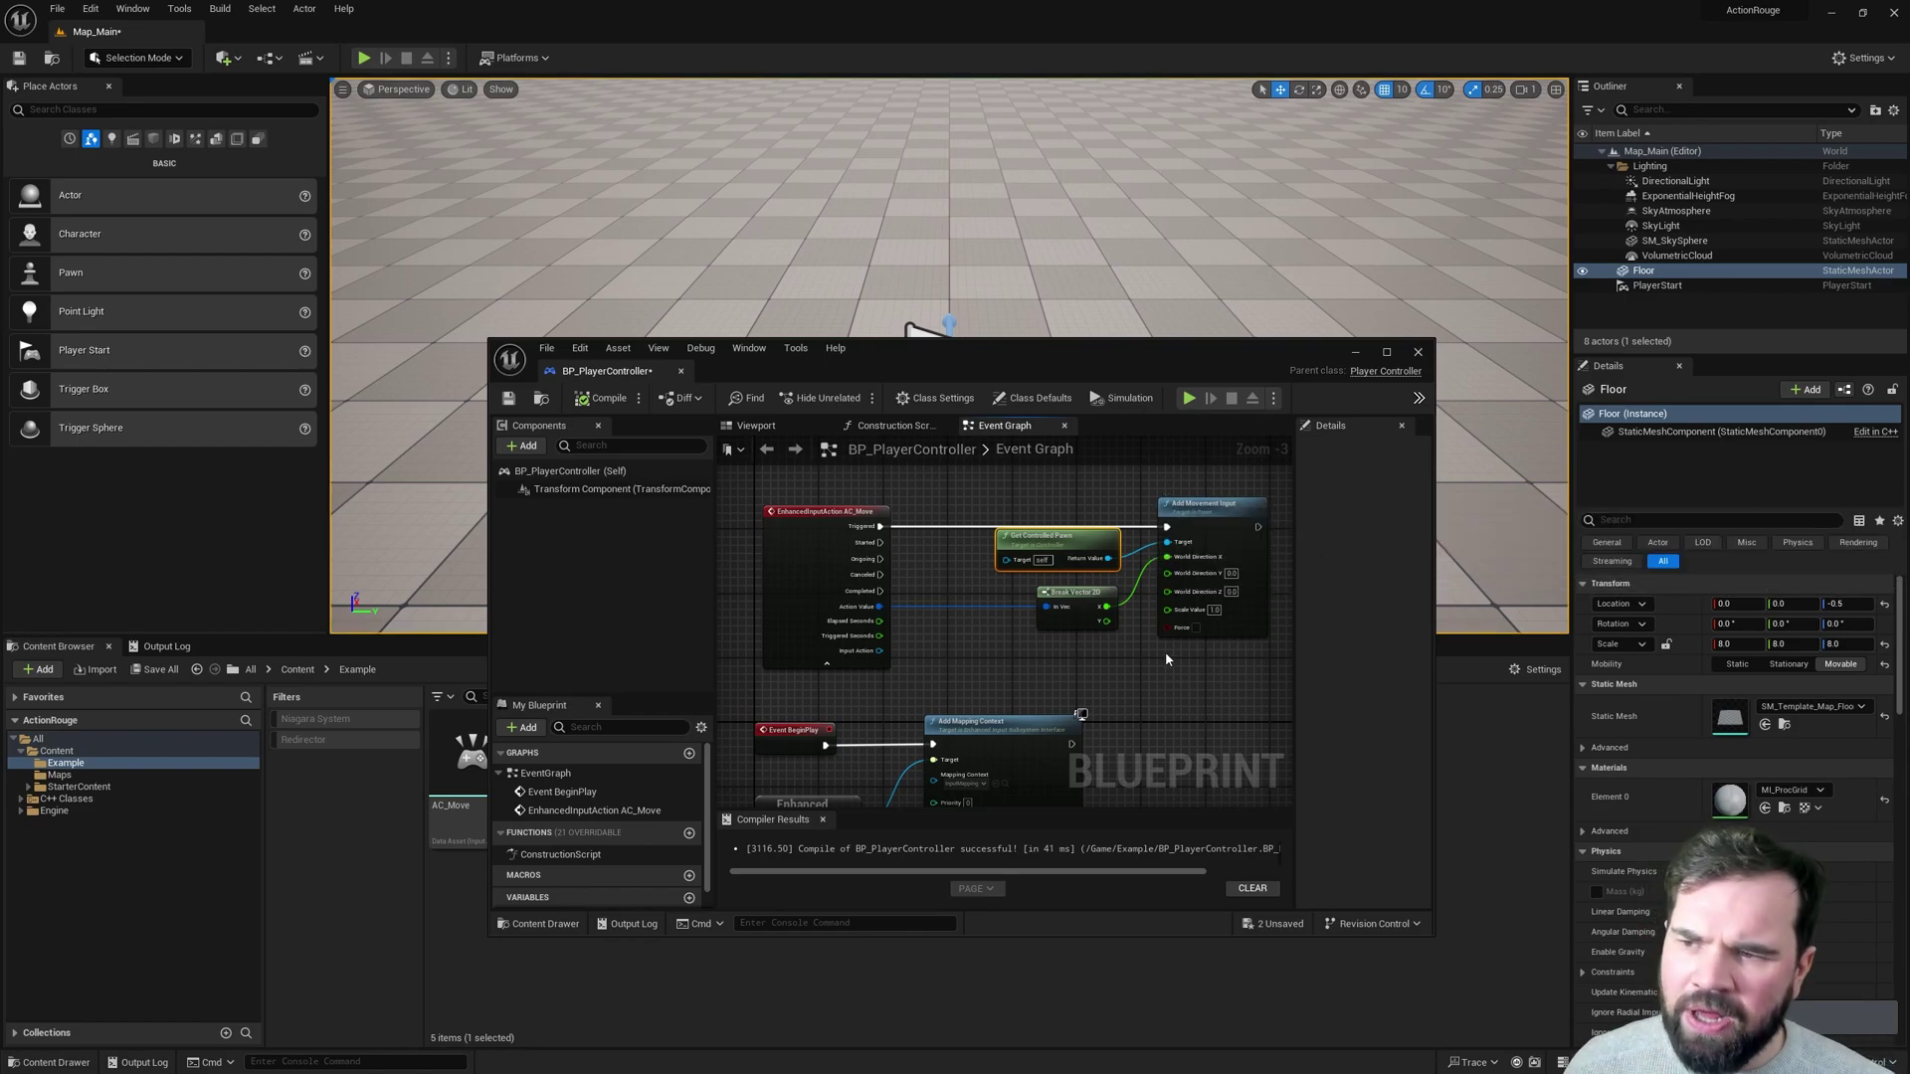
left_click(1159, 686)
Open the InputMapping asset and add two more key bindings under the AC_Move action.
left_click_drag(1172, 347, 1233, 149)
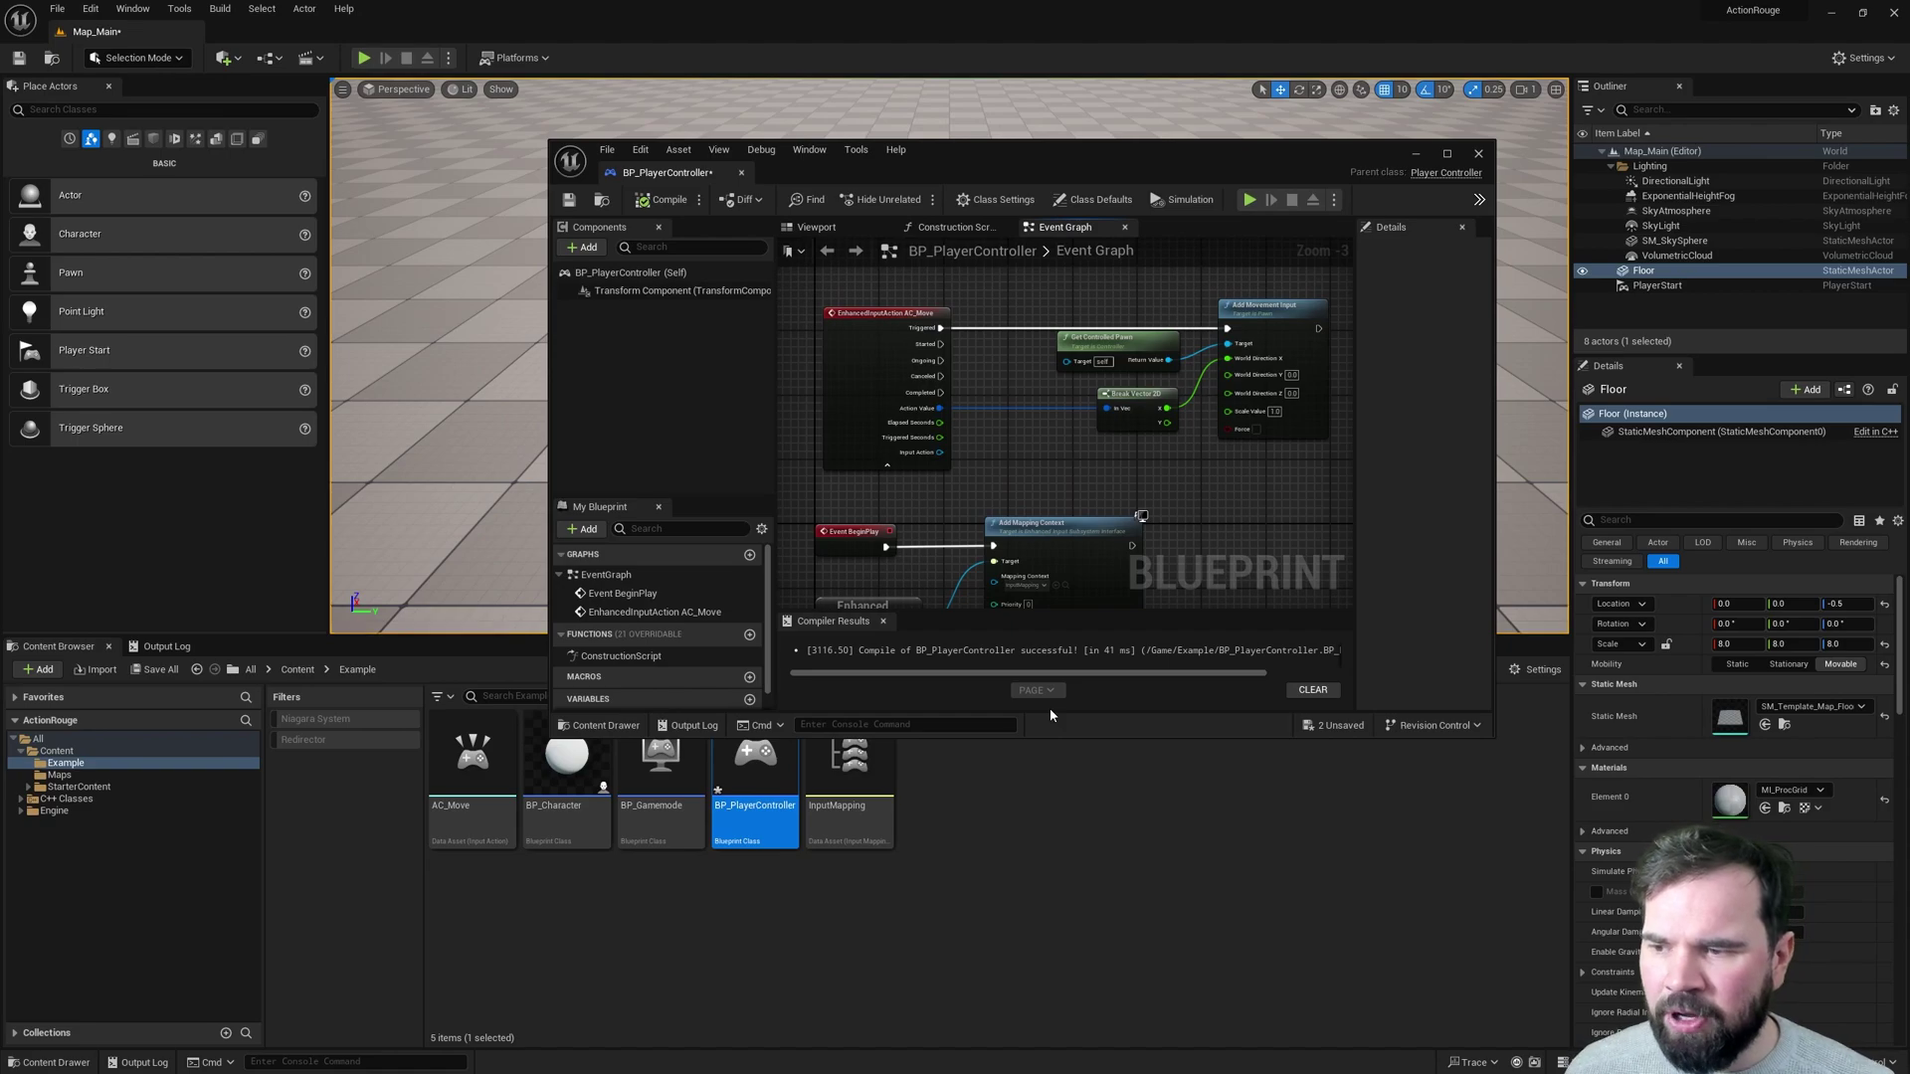
double_click(840, 779)
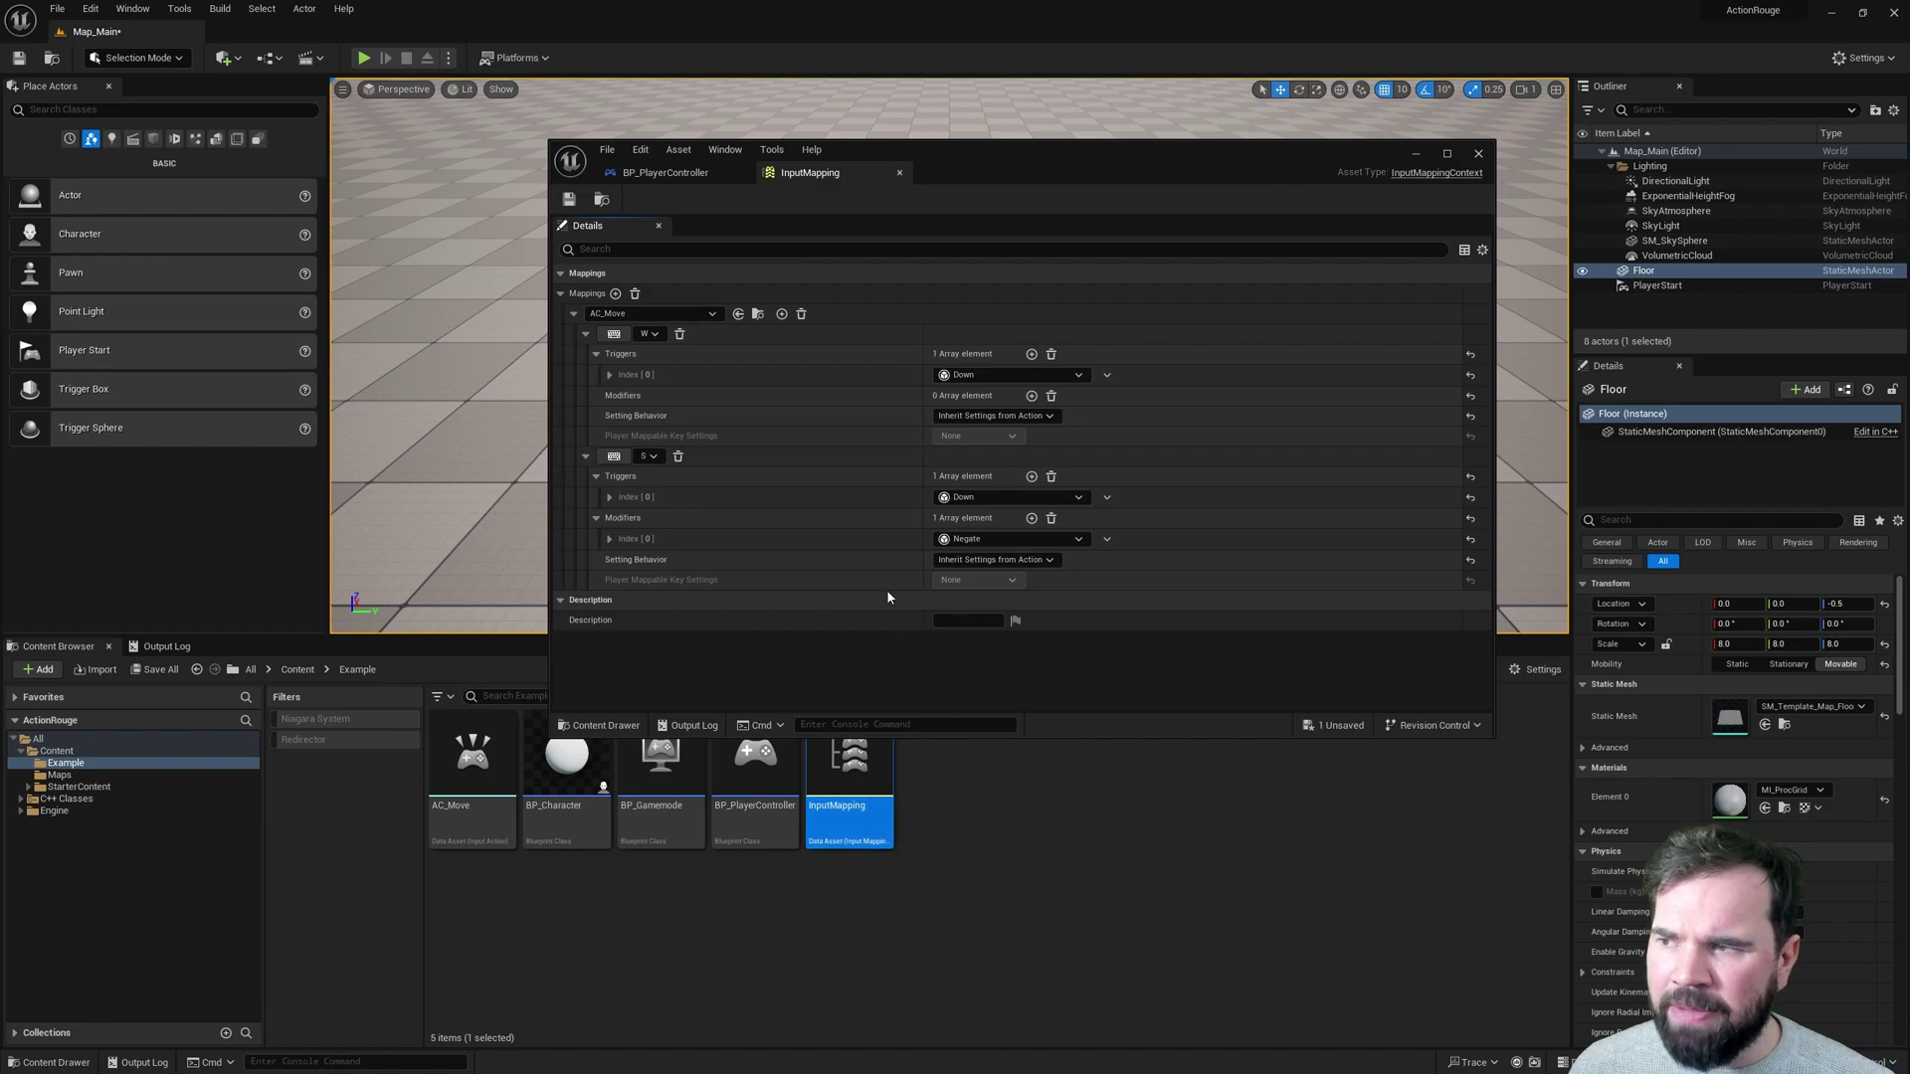
left_click(597, 355)
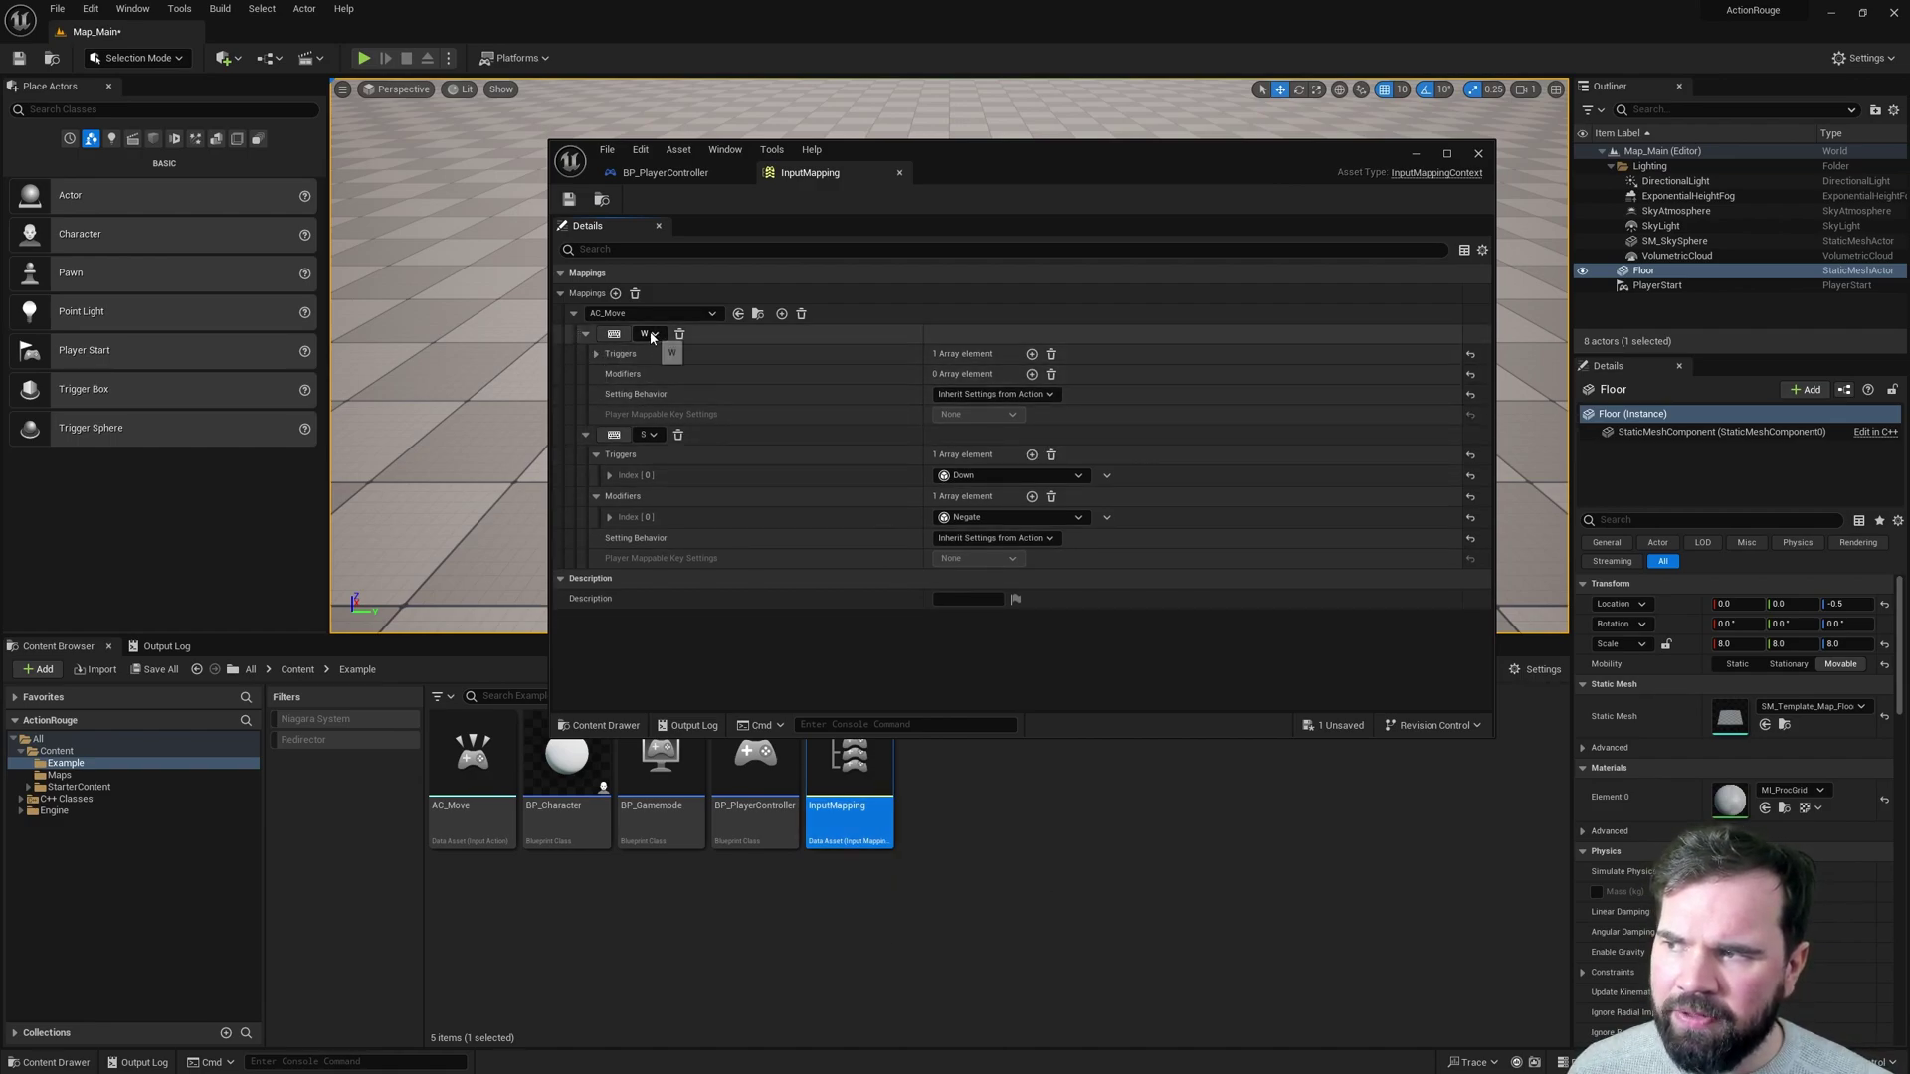
left_click(587, 435)
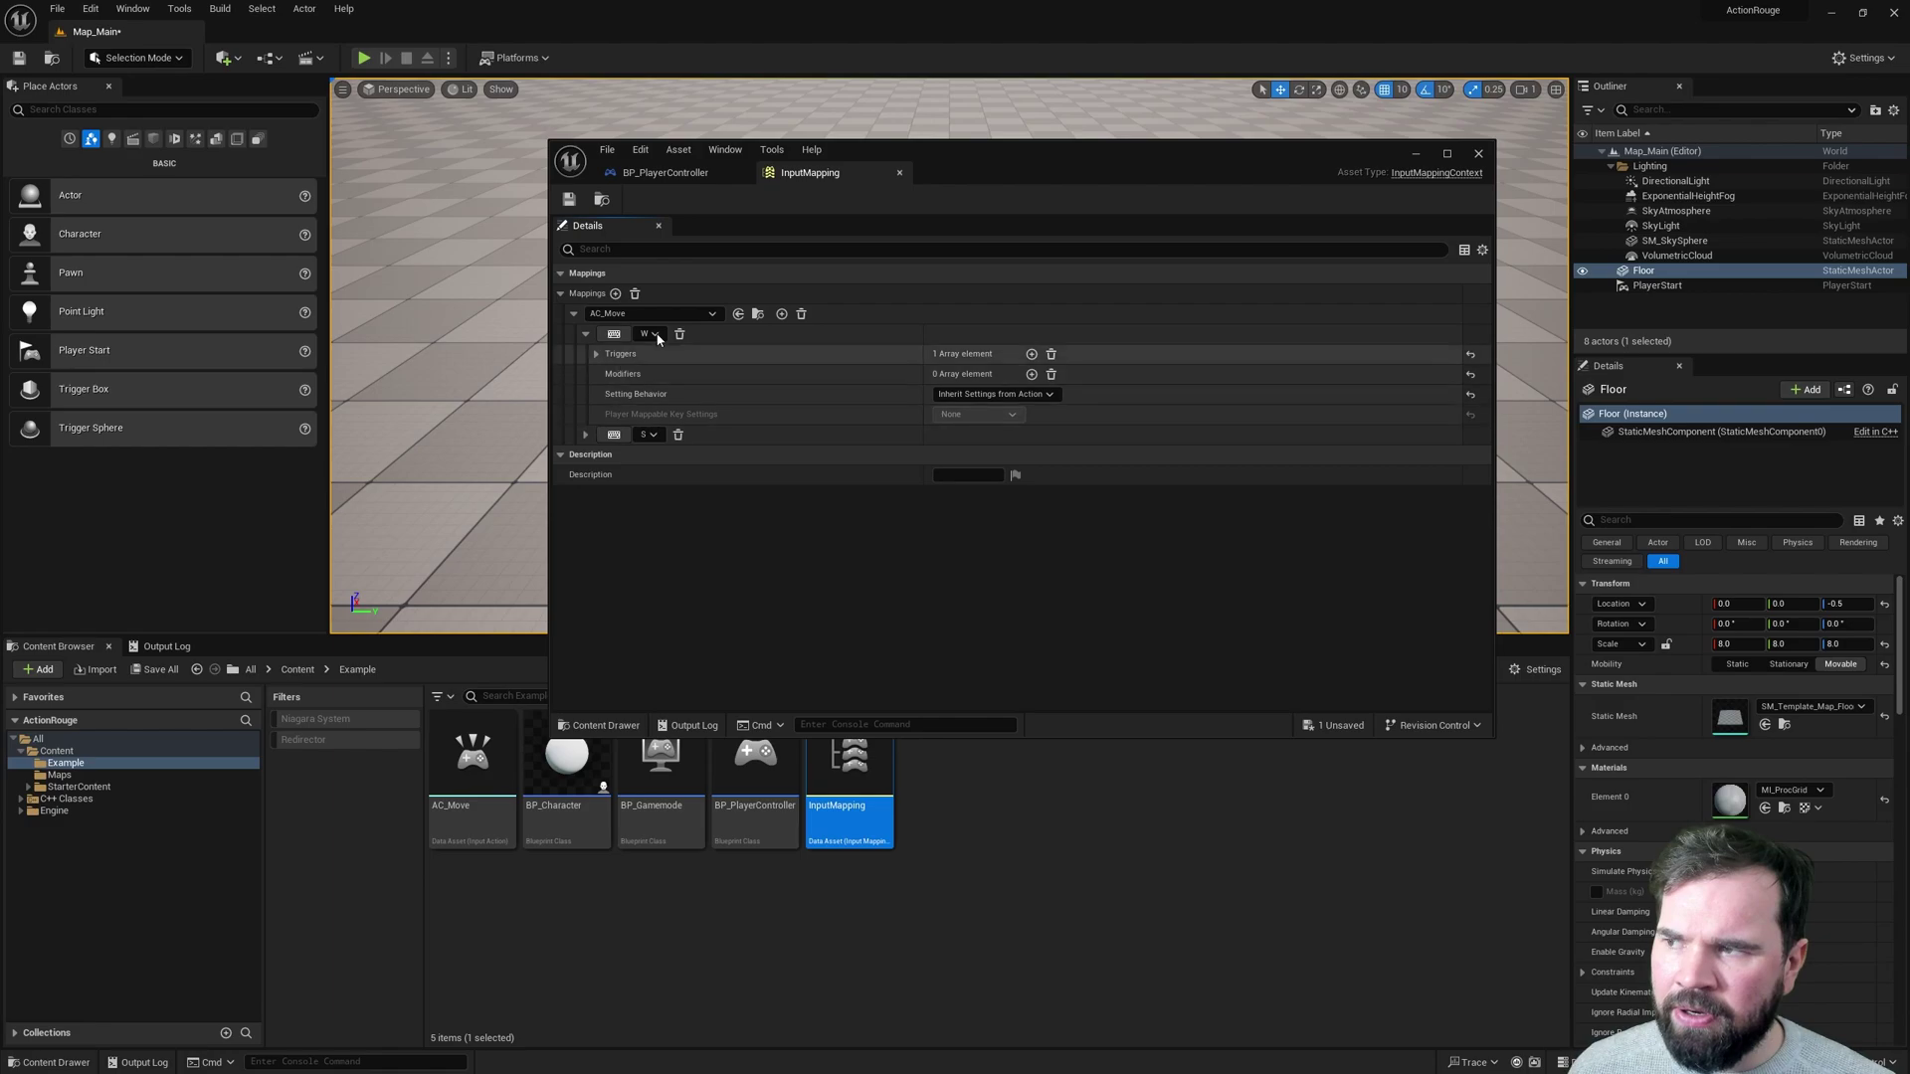
left_click(782, 314)
left_click(782, 314)
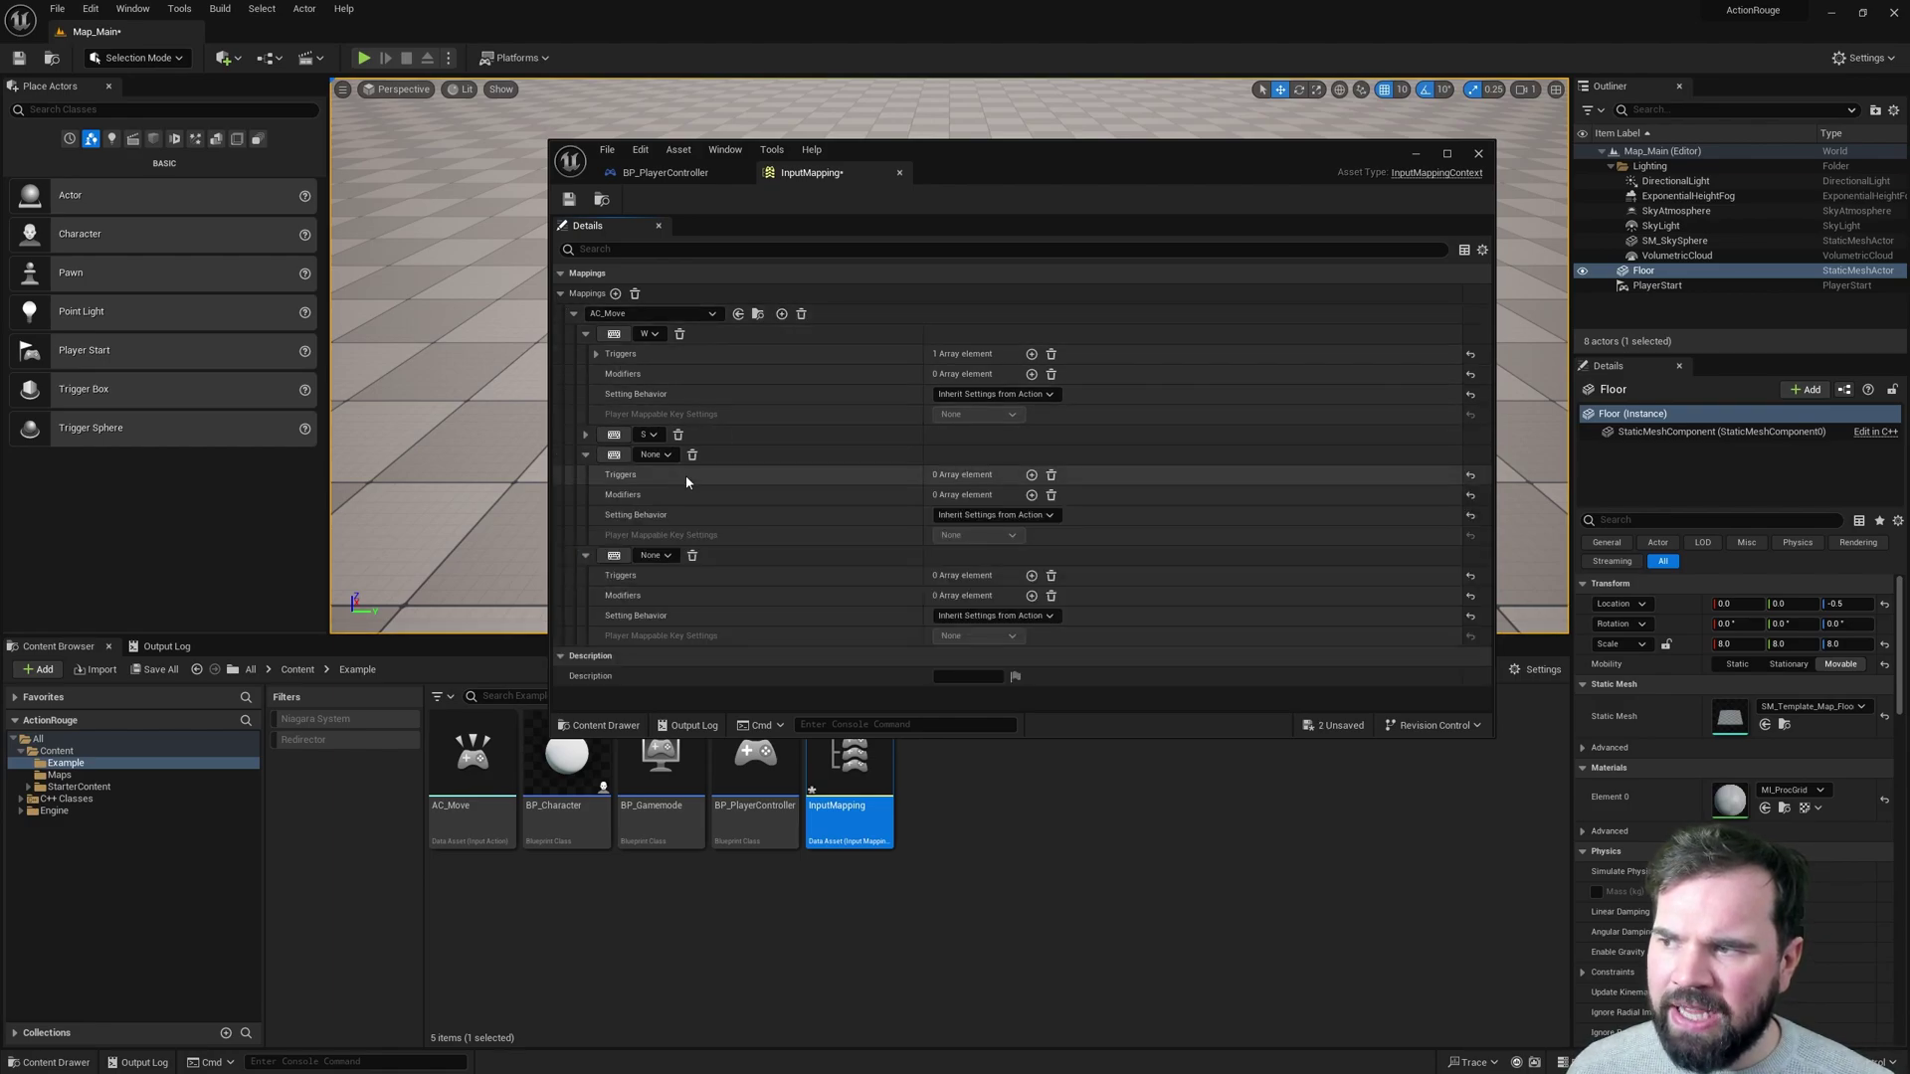
Assign the D and A keyboard keys to the two new AC_Move bindings.
left_click(655, 454)
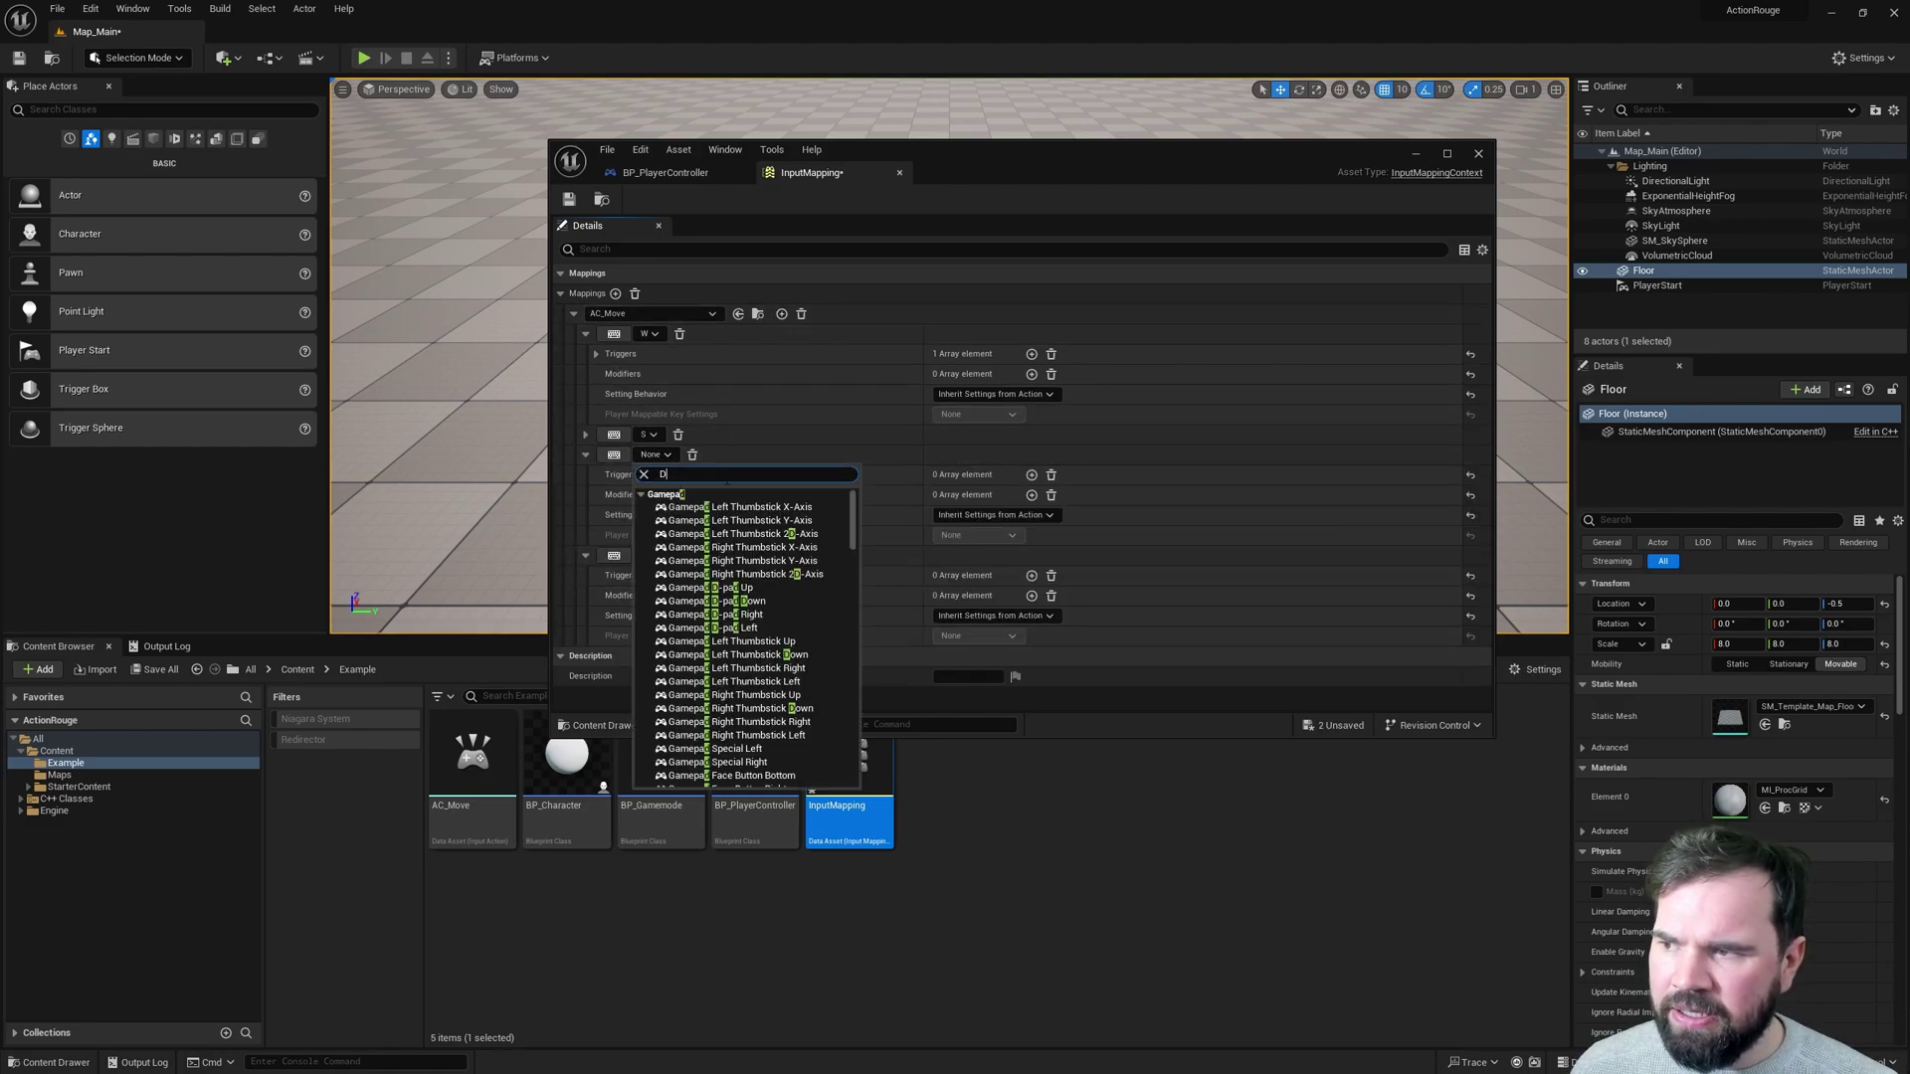
scroll(716, 636, "down", 5)
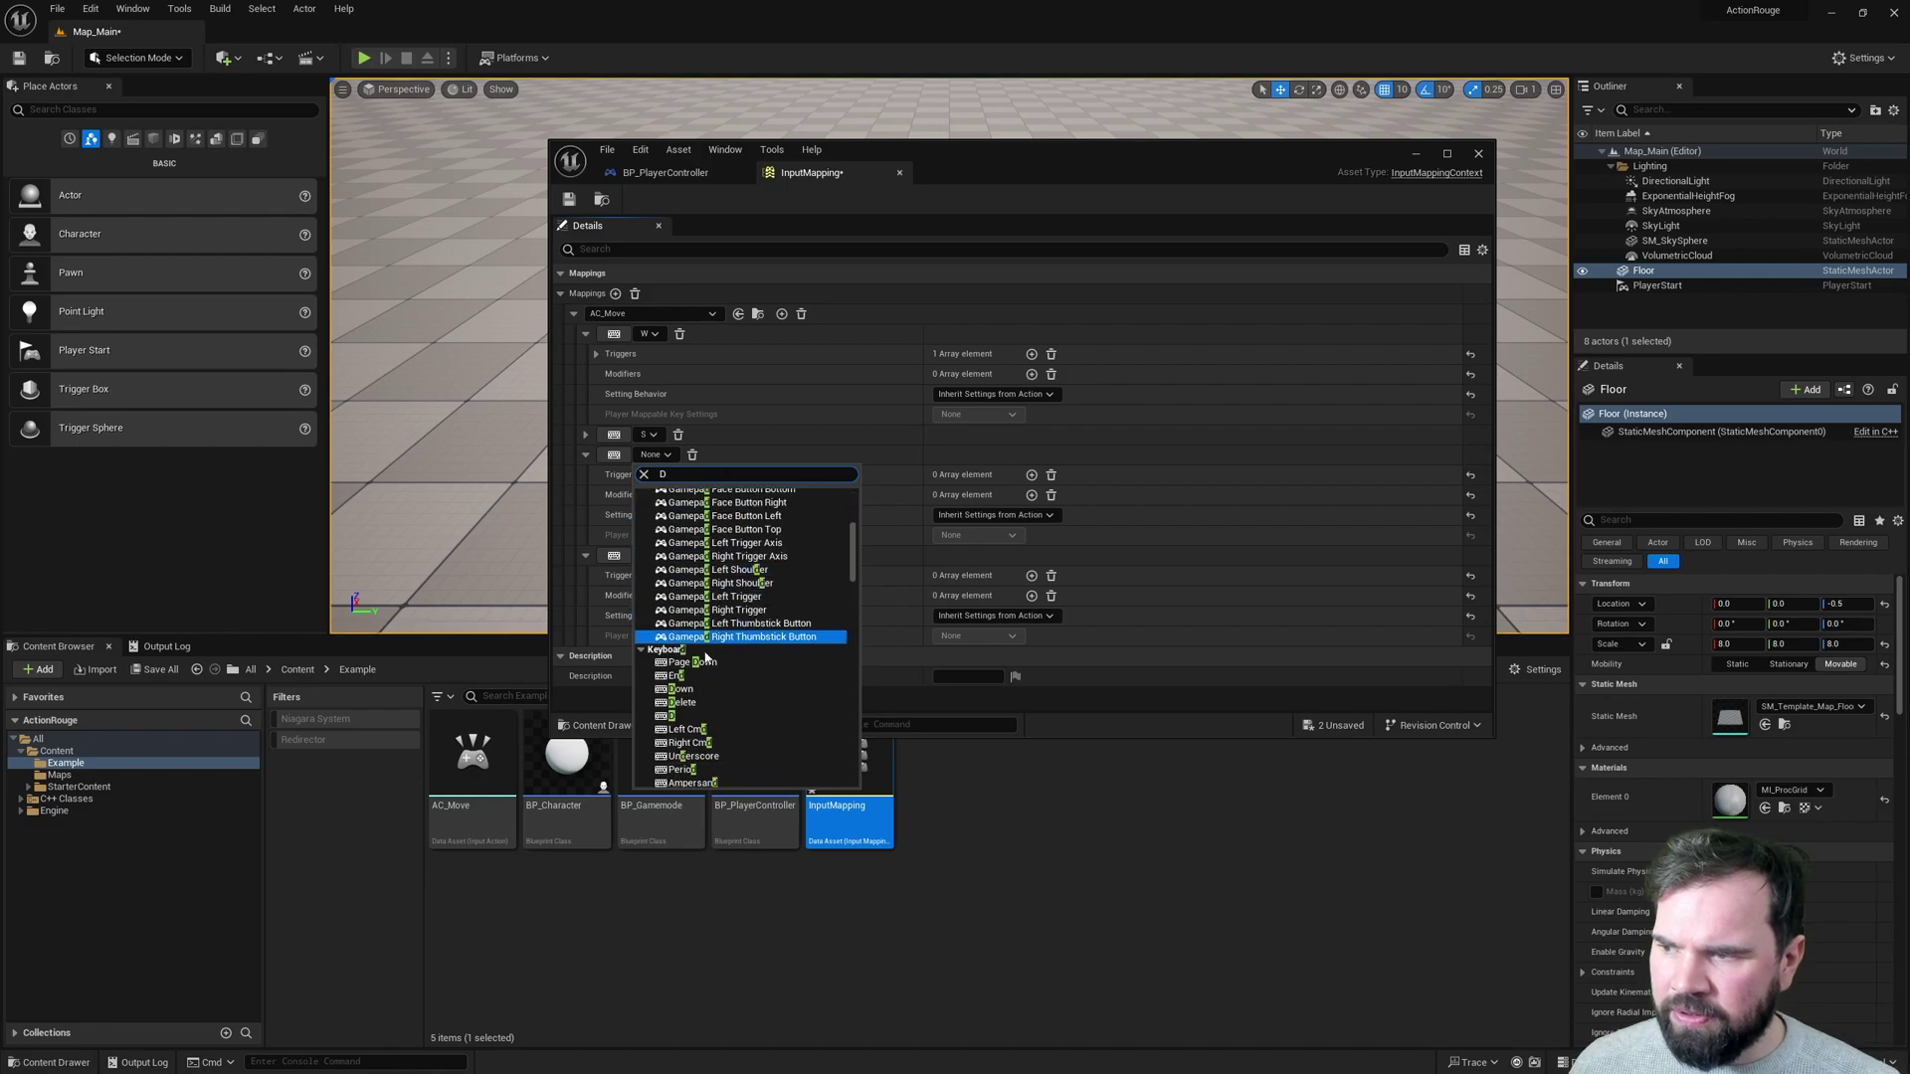
left_click(705, 713)
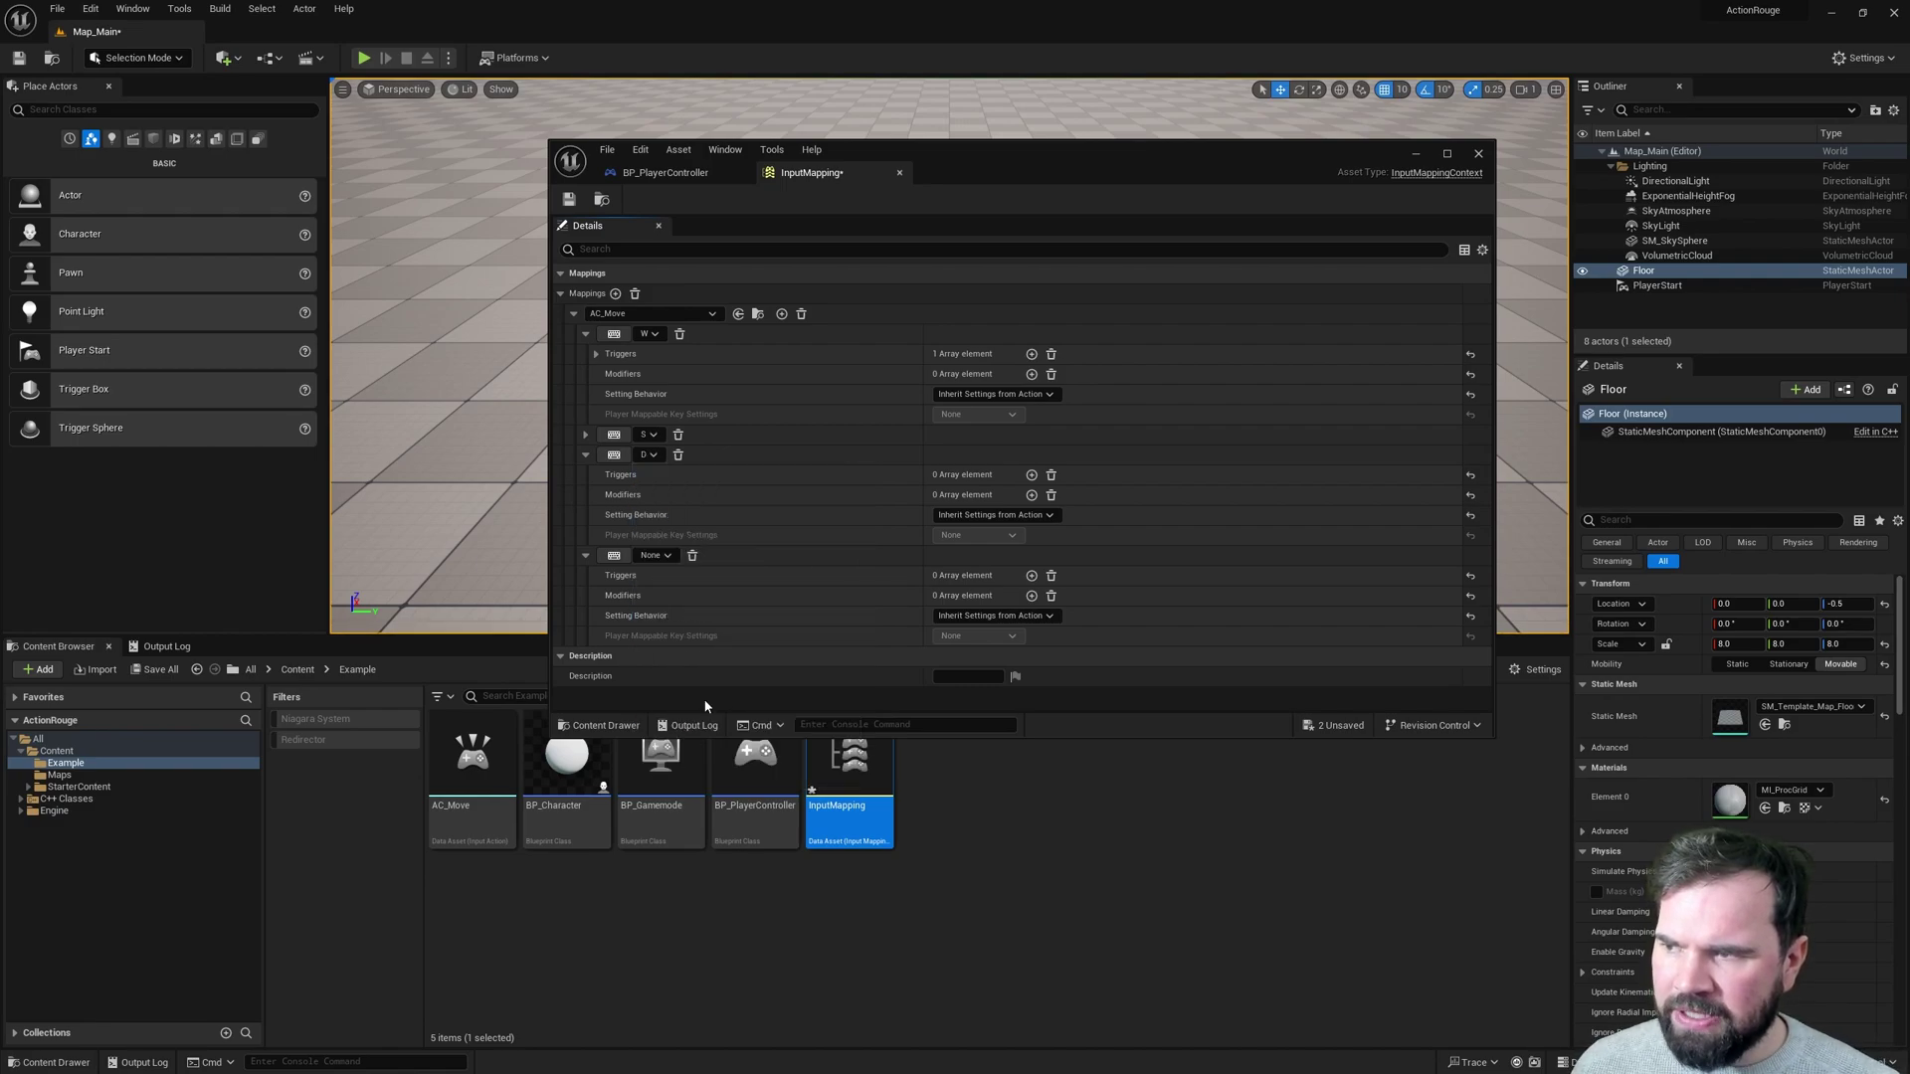
left_click(652, 555)
type("A")
scroll(729, 670, "down", 5)
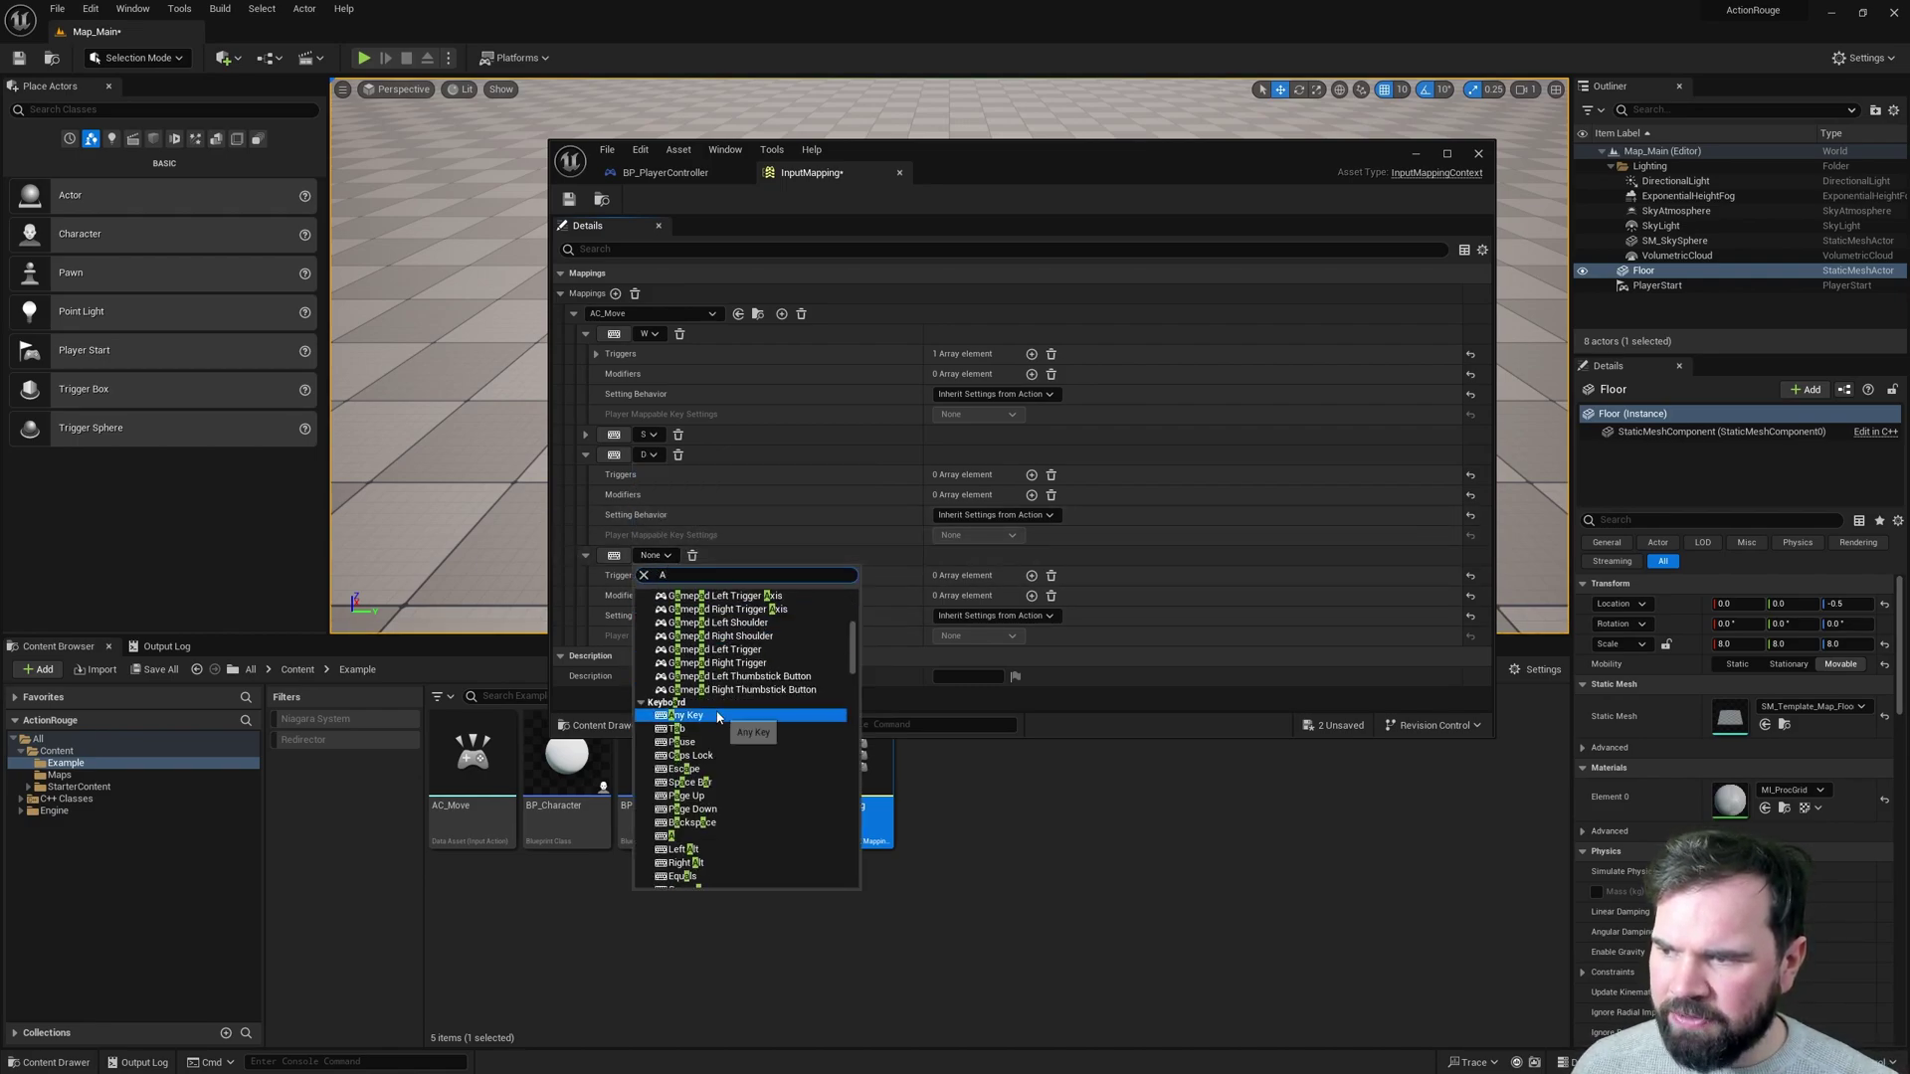
left_click(719, 762)
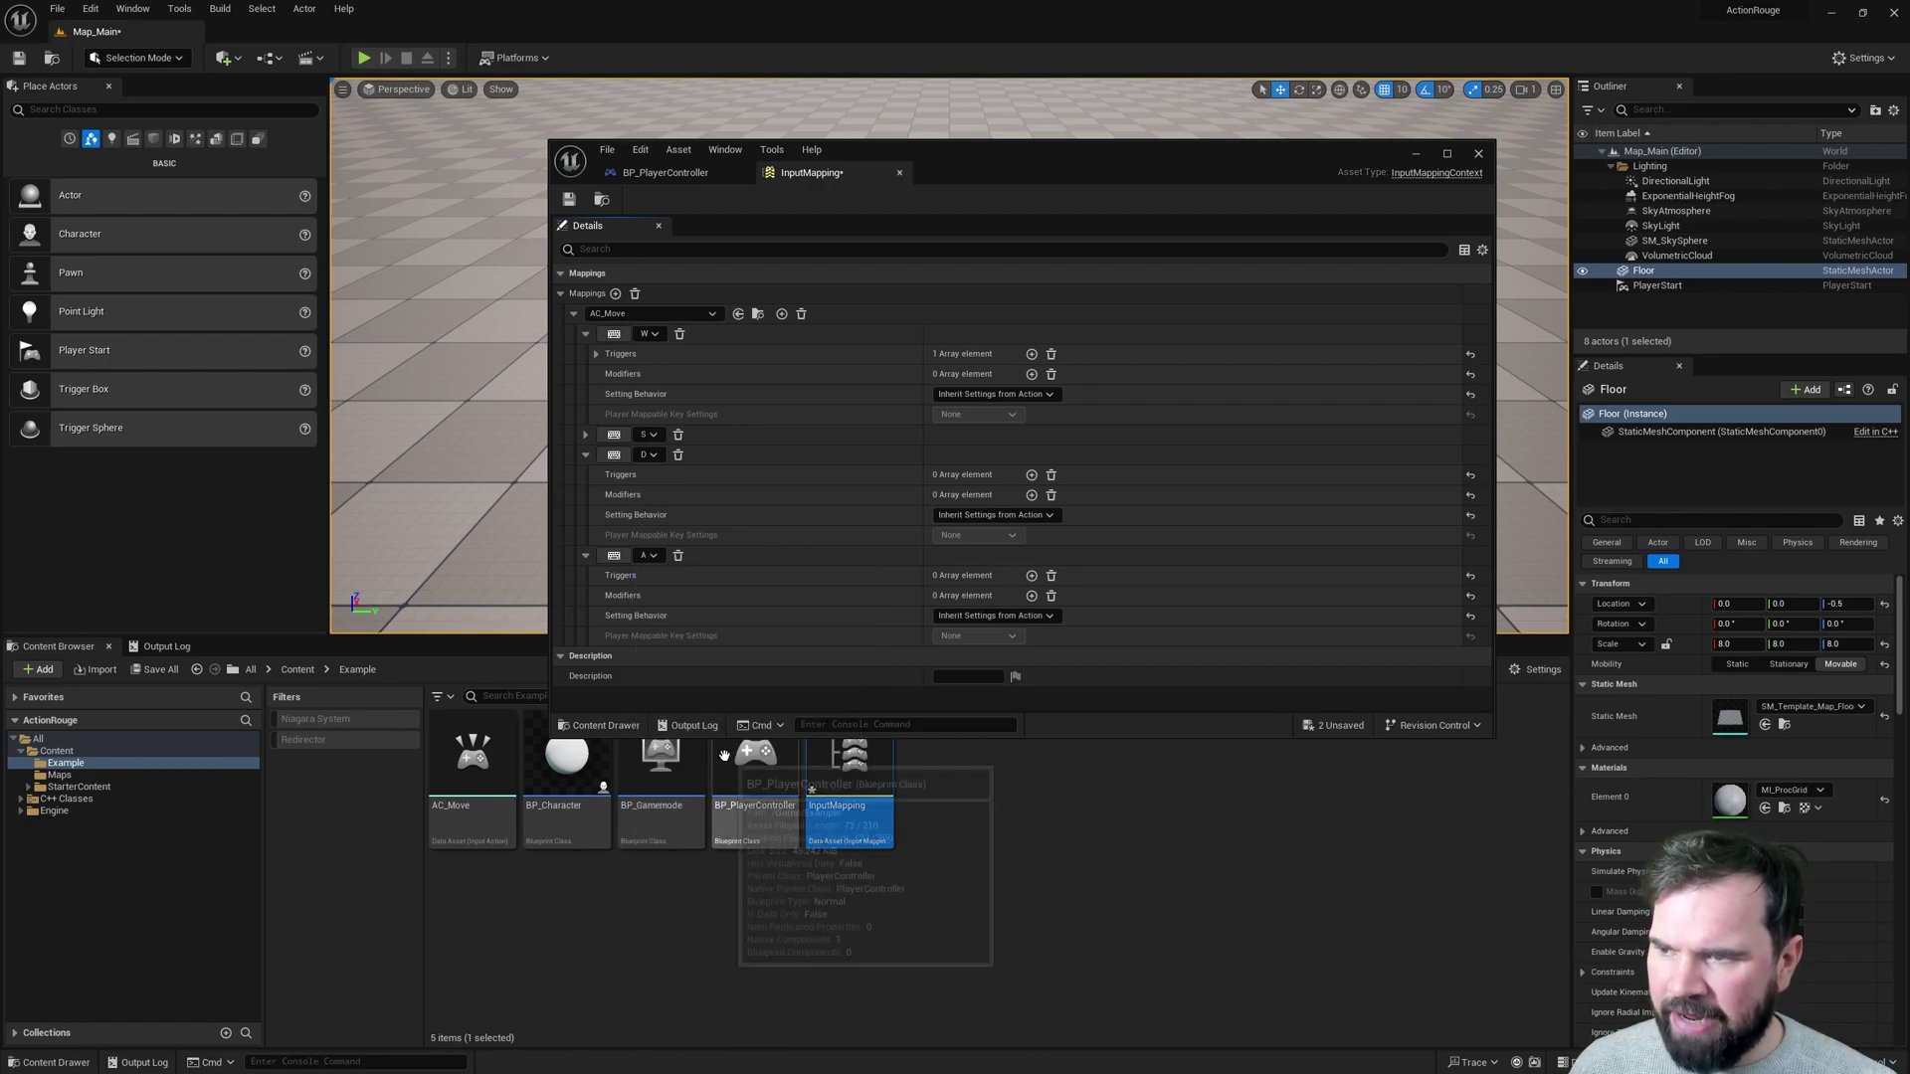
Add a Down trigger to both the D and A key bindings.
left_click(1030, 475)
left_click(1019, 494)
left_click(994, 580)
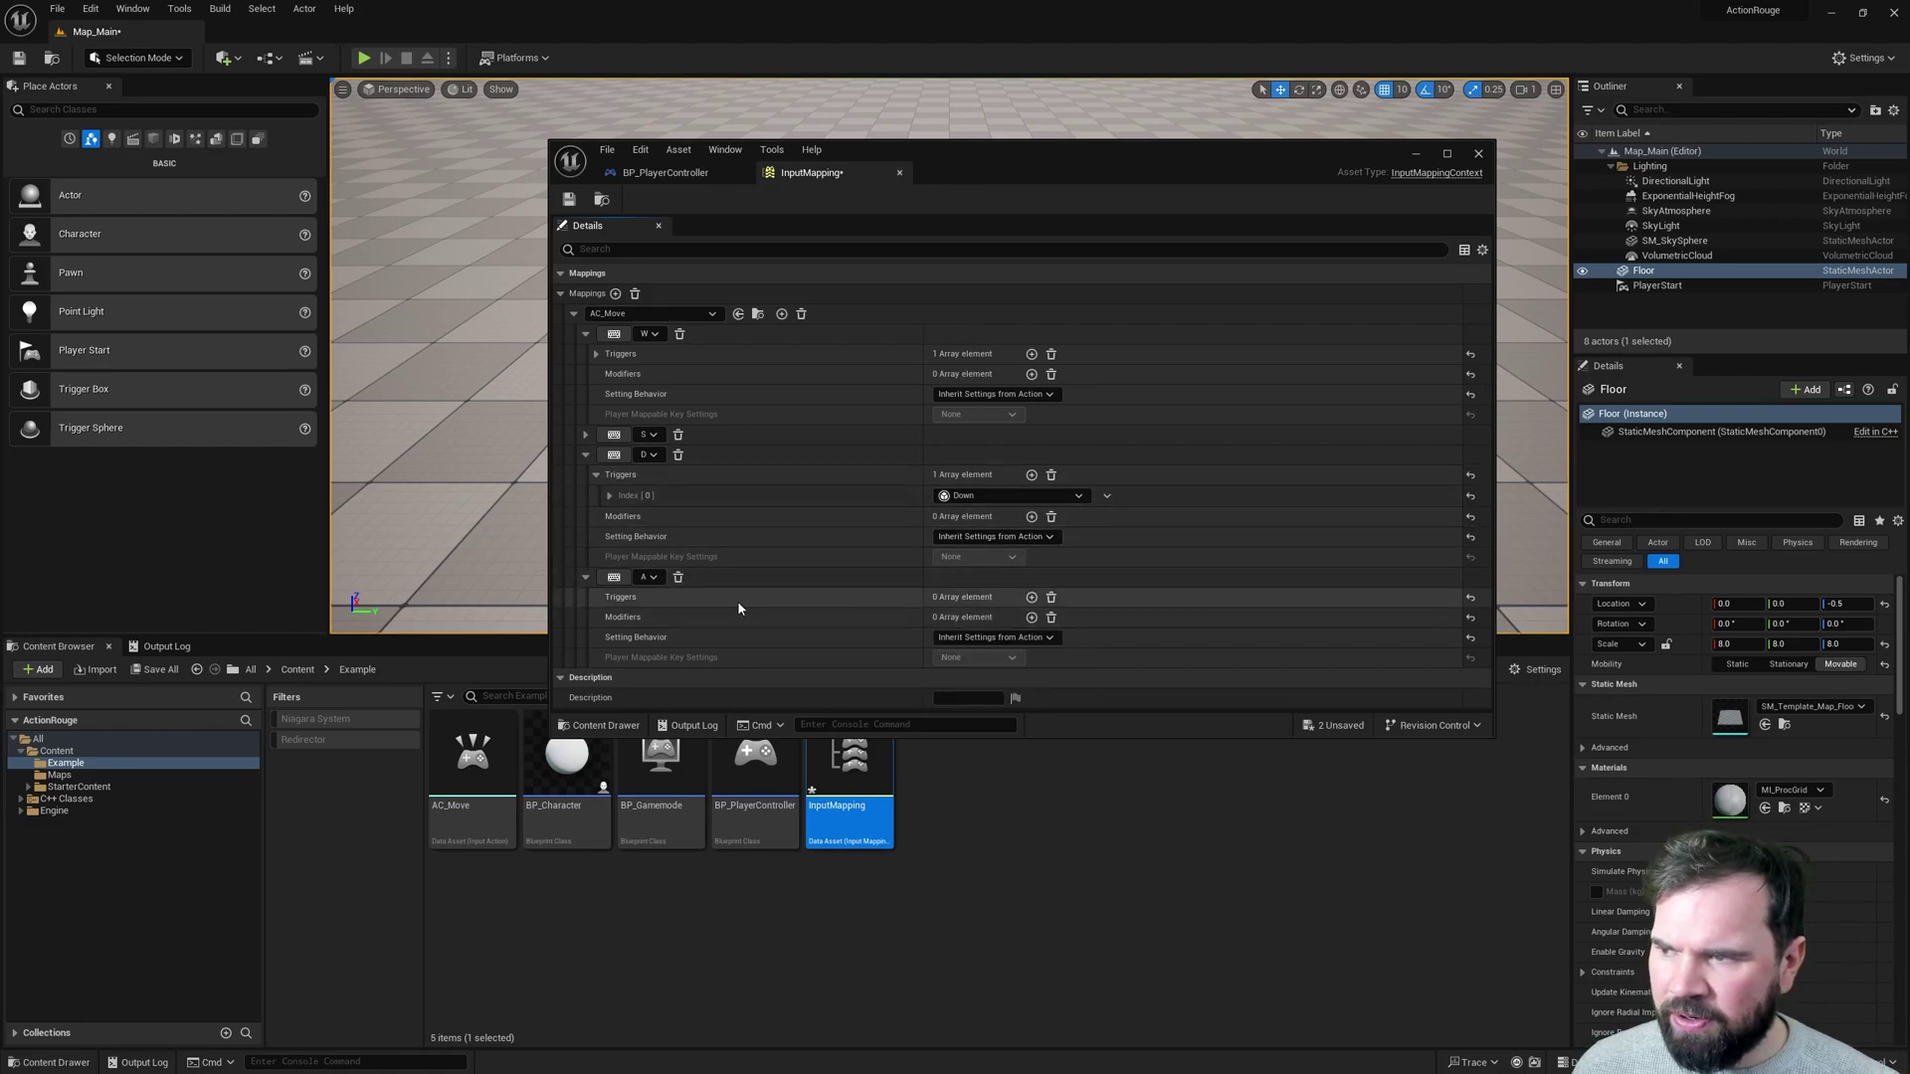
left_click(1031, 597)
left_click(1005, 618)
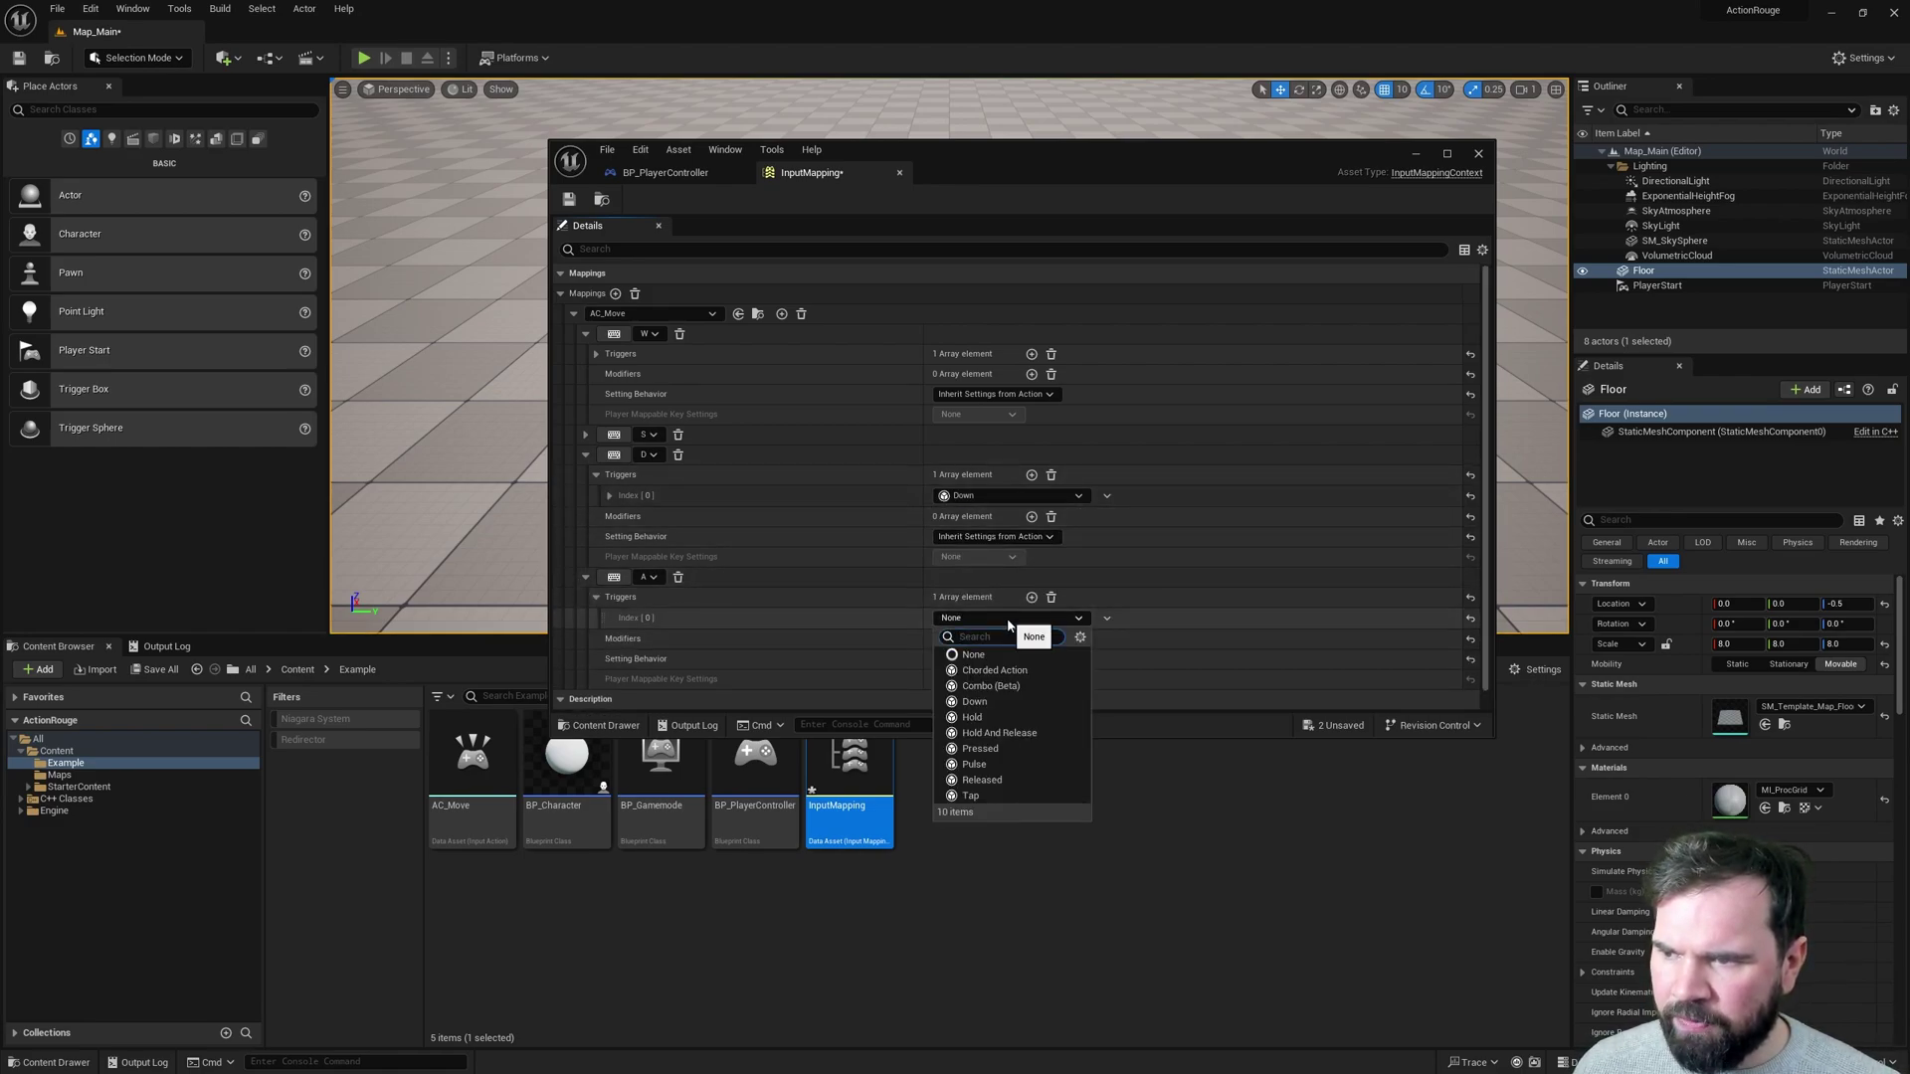
left_click(983, 700)
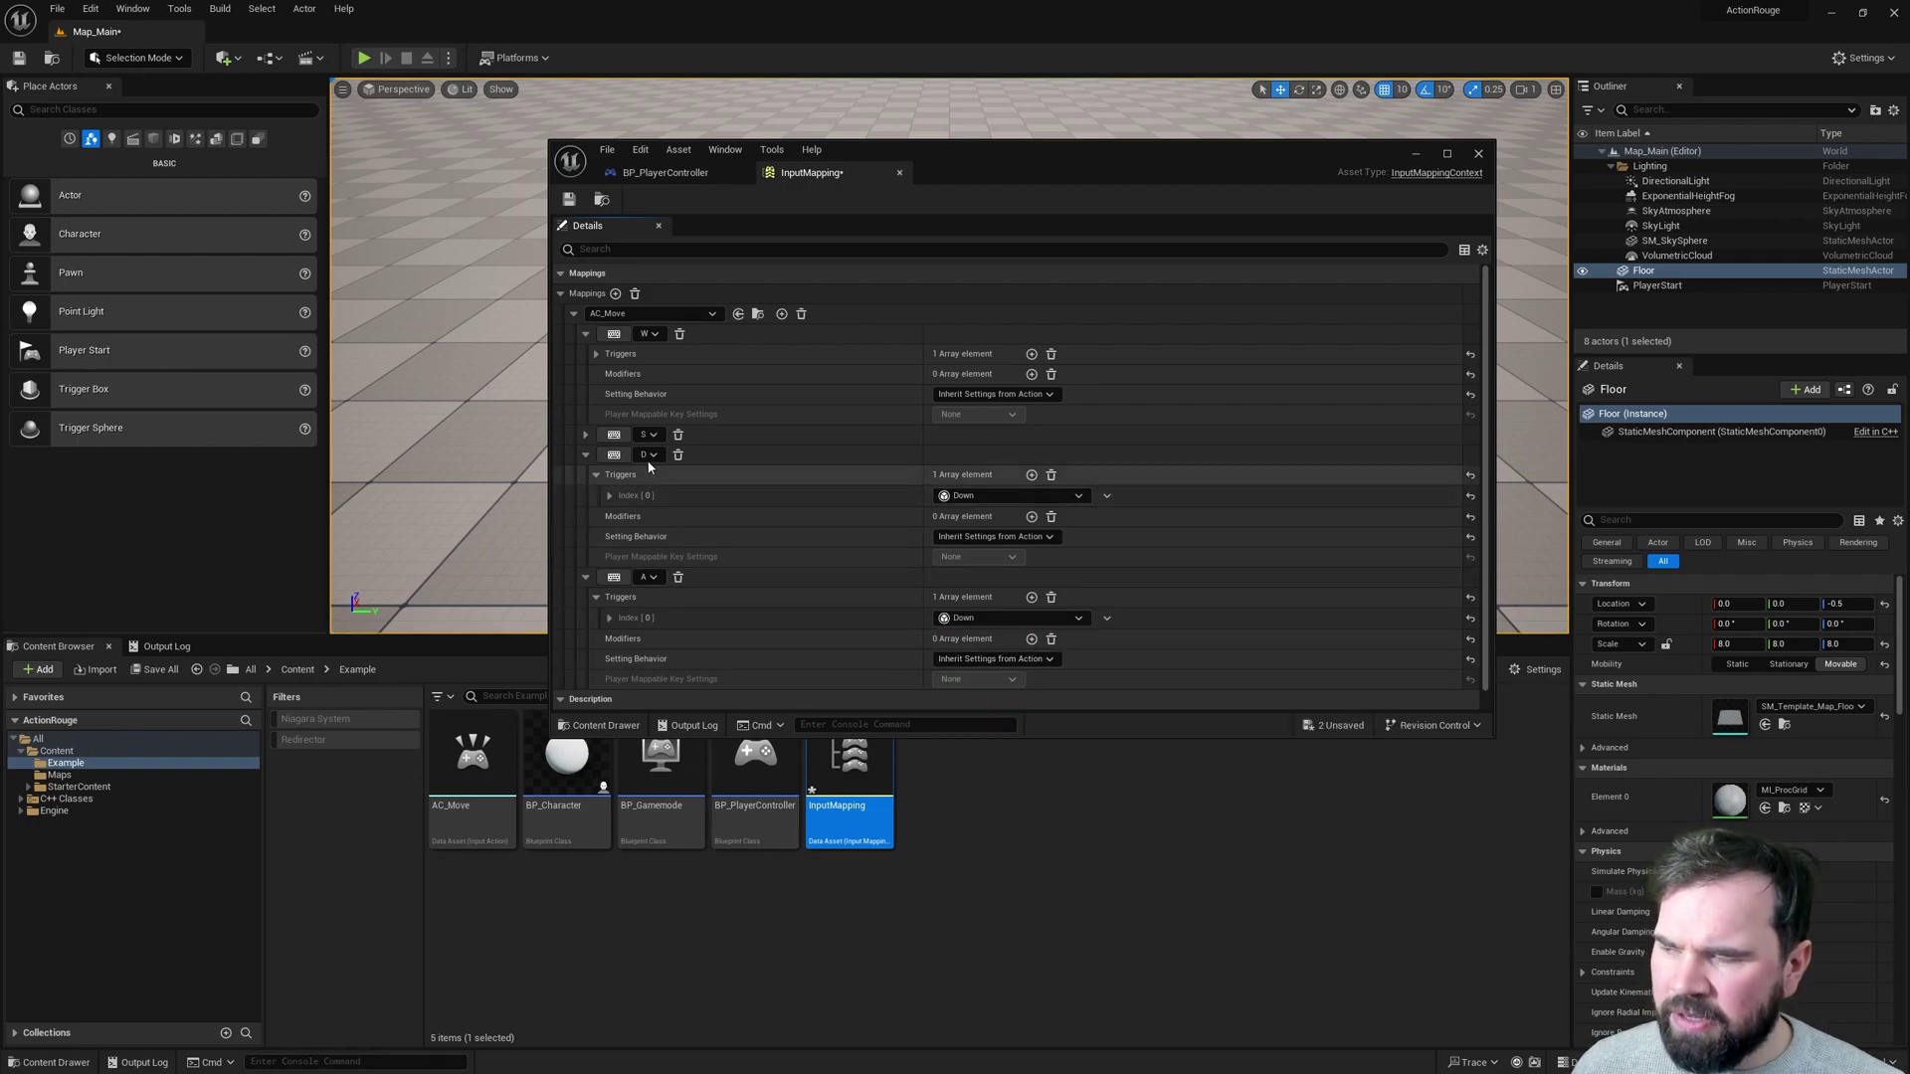
Add a Swizzle Input Axis Values modifier to the D key binding and expand its settings.
left_click(598, 354)
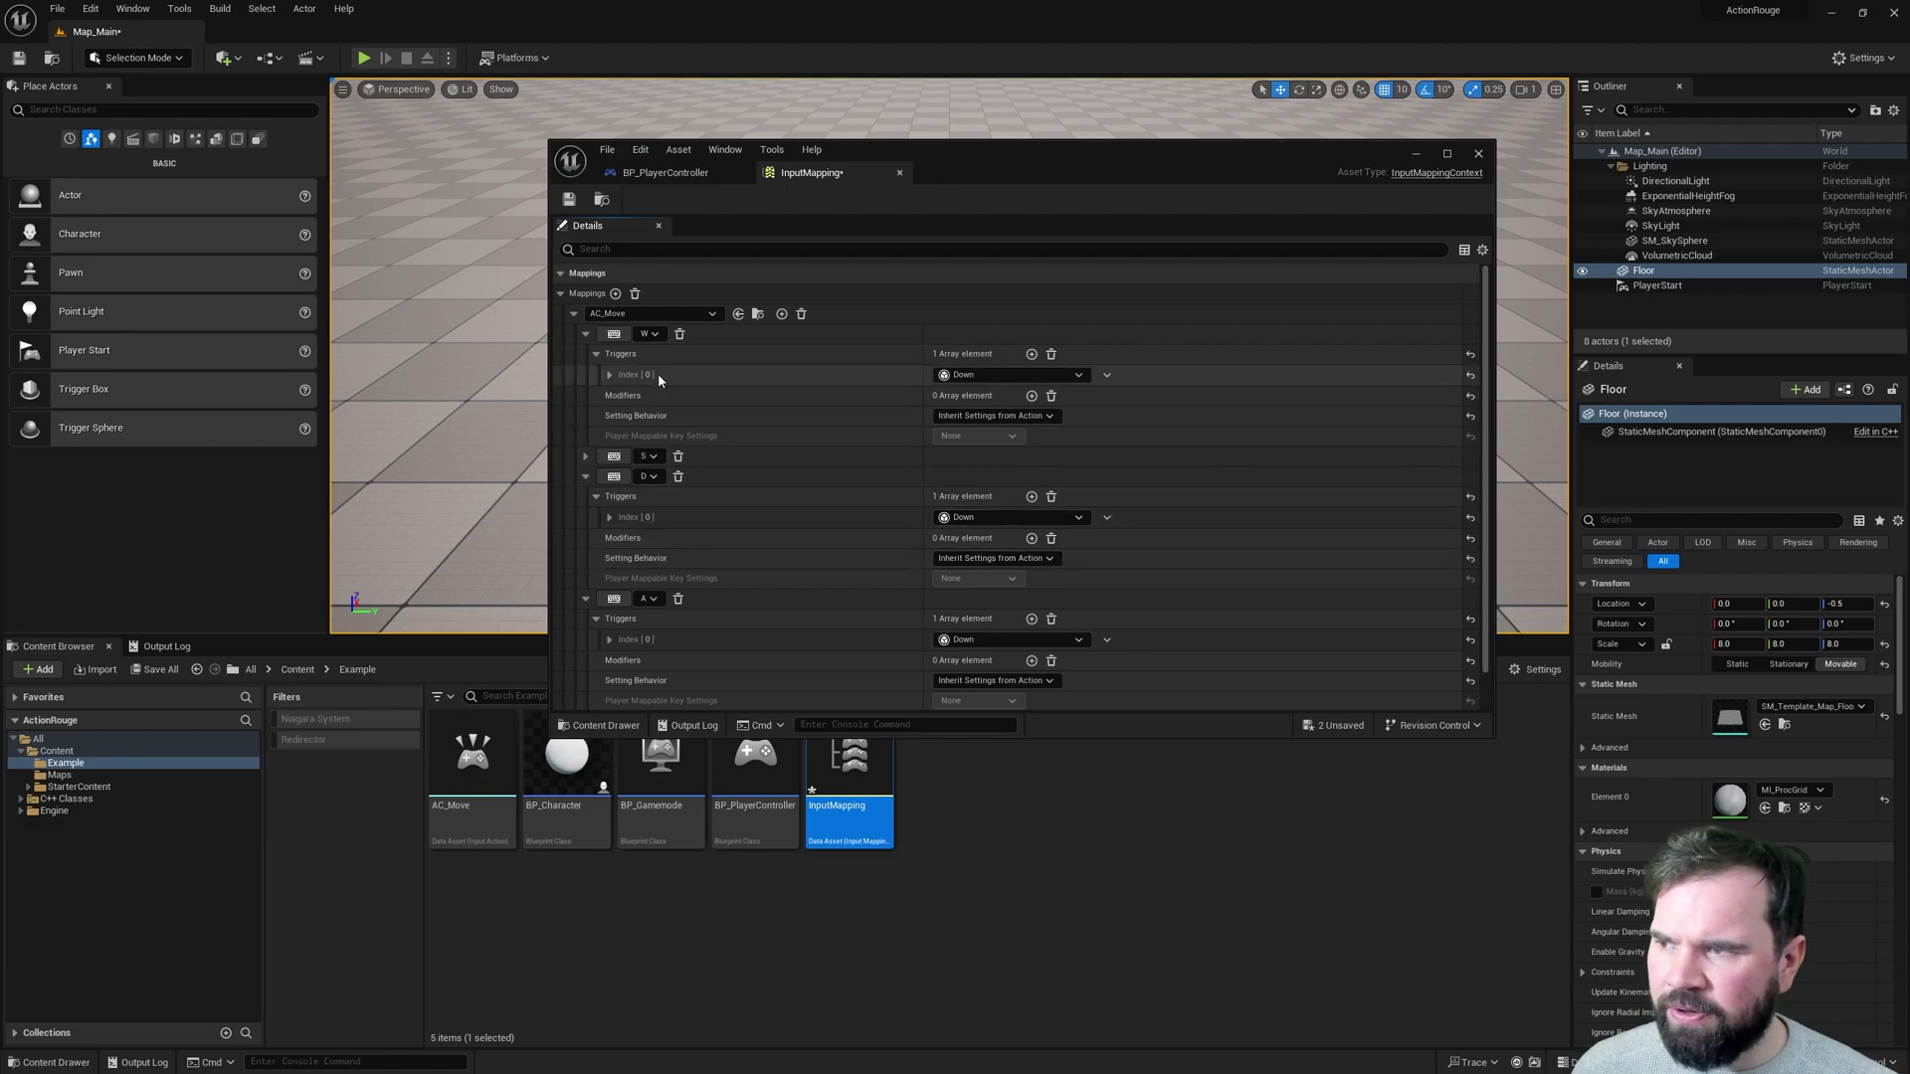
left_click(596, 354)
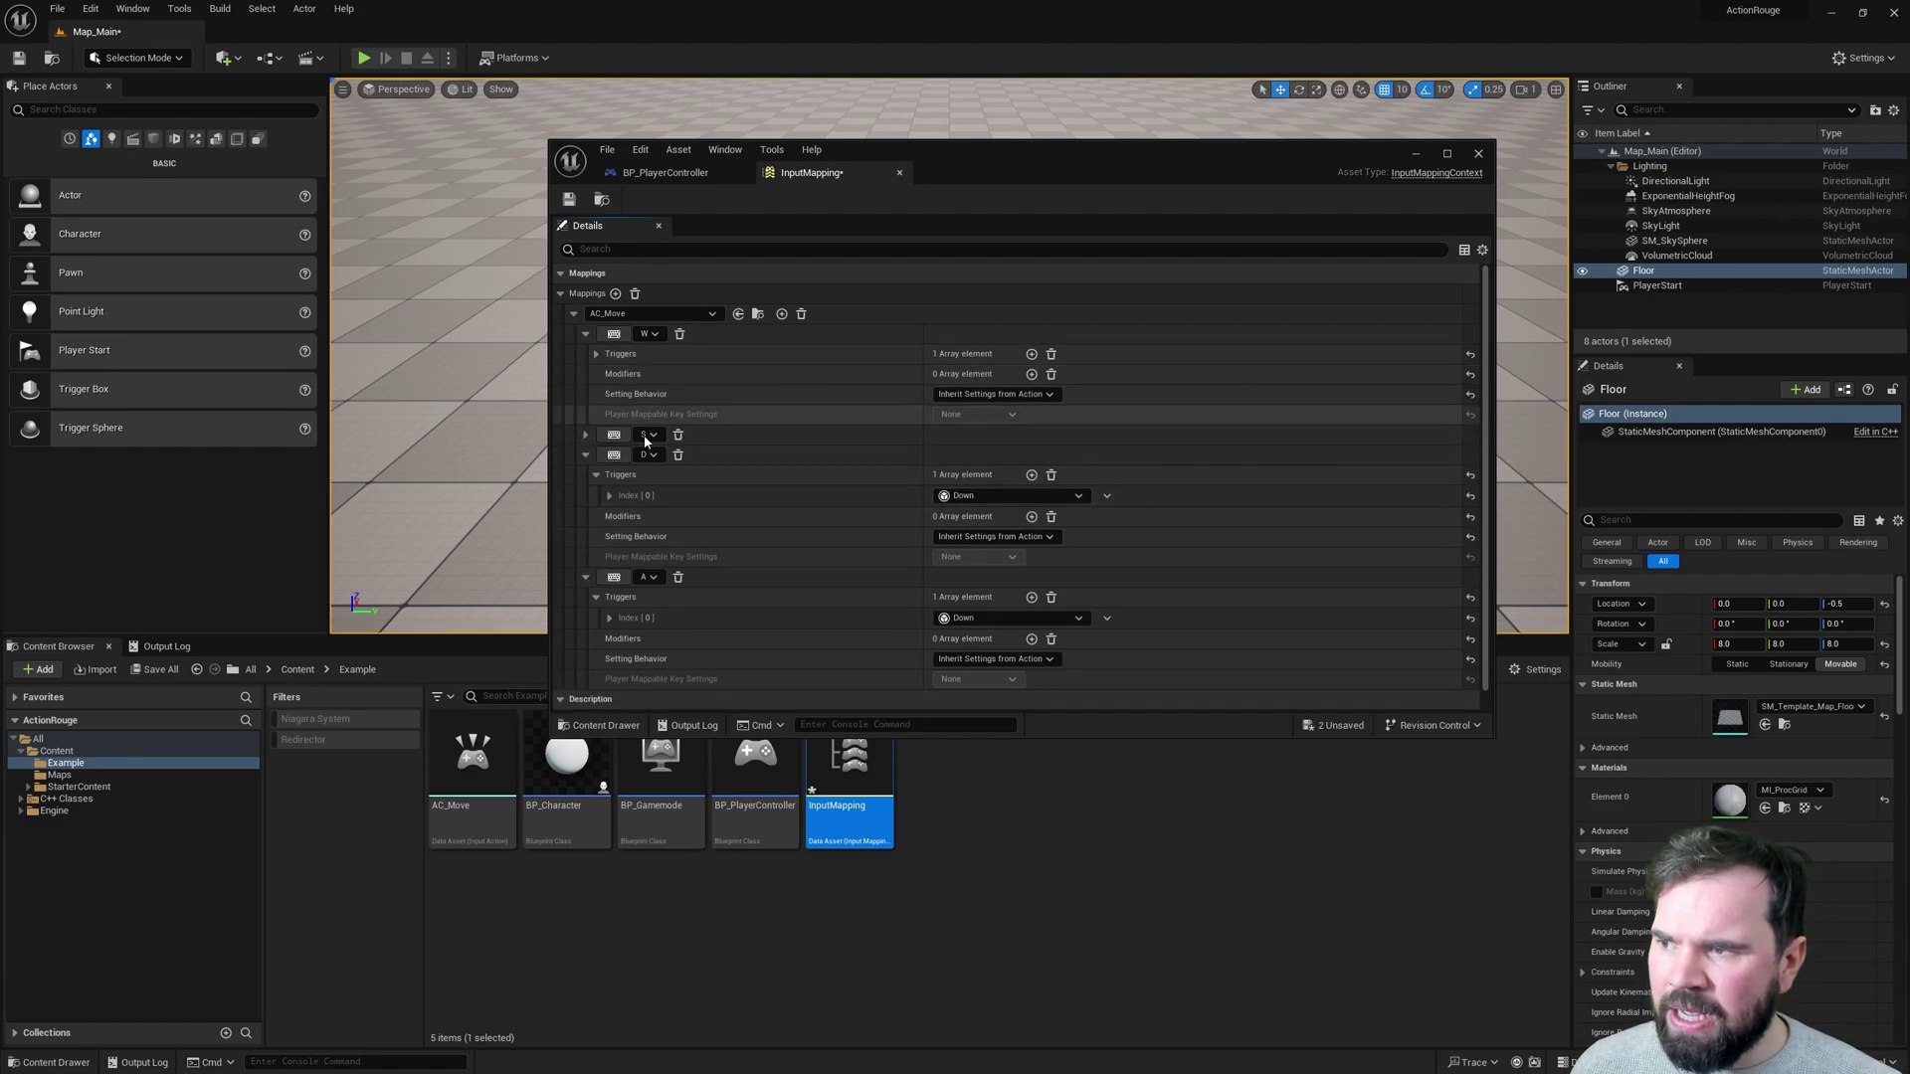
left_click(585, 334)
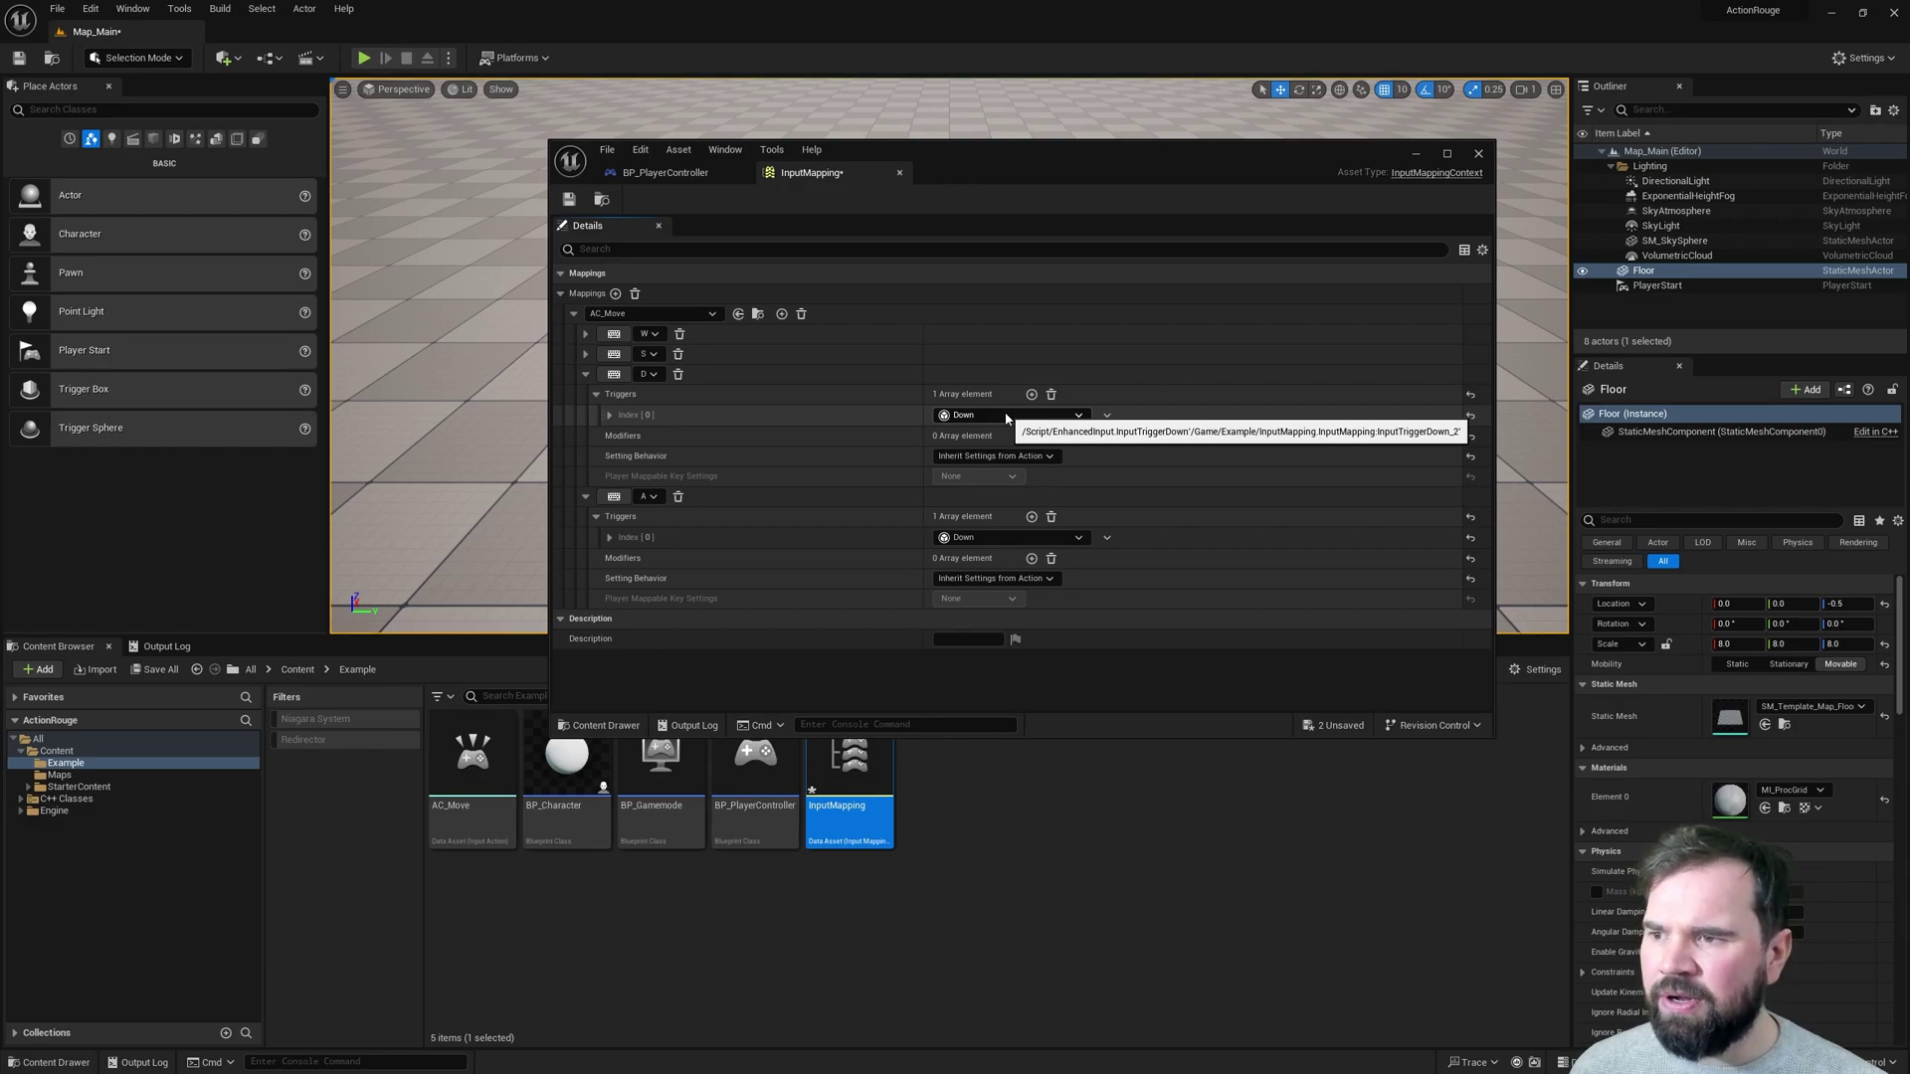
left_click(1032, 438)
left_click(1039, 456)
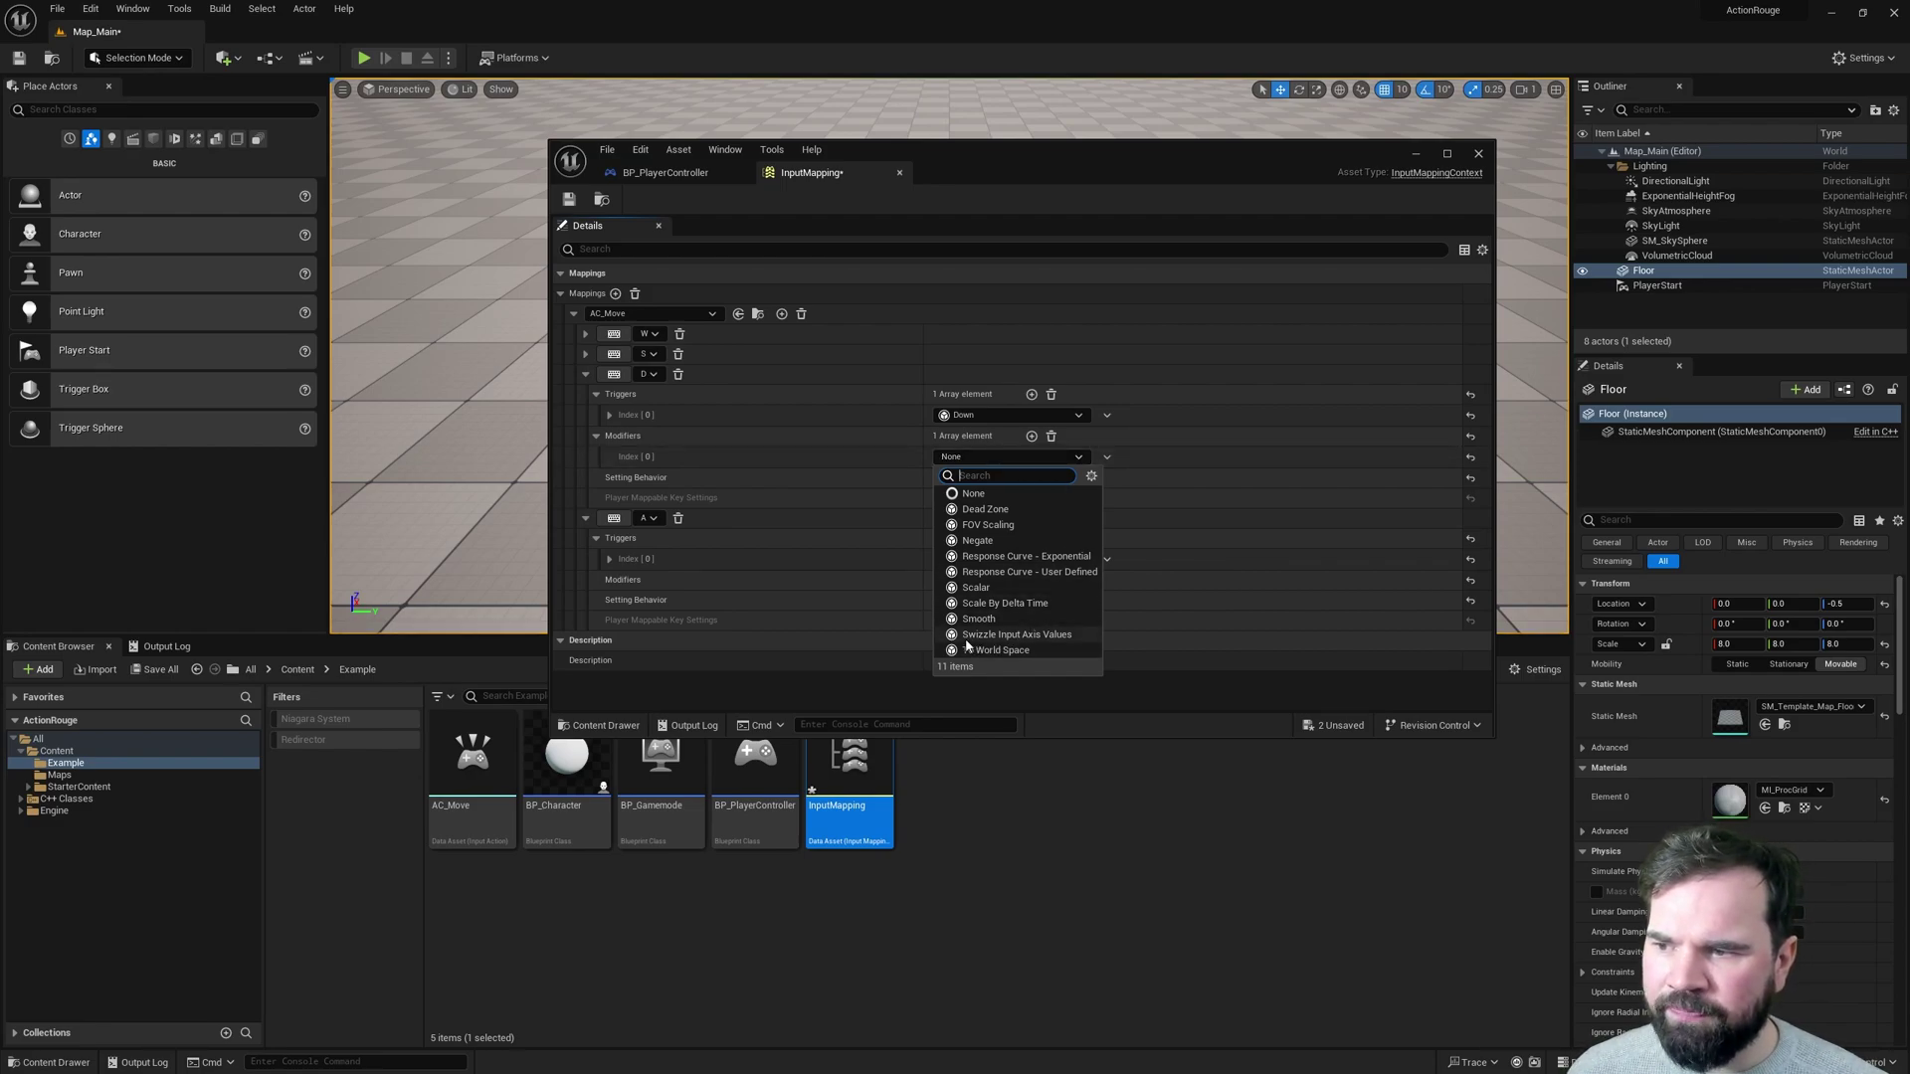
left_click(1033, 637)
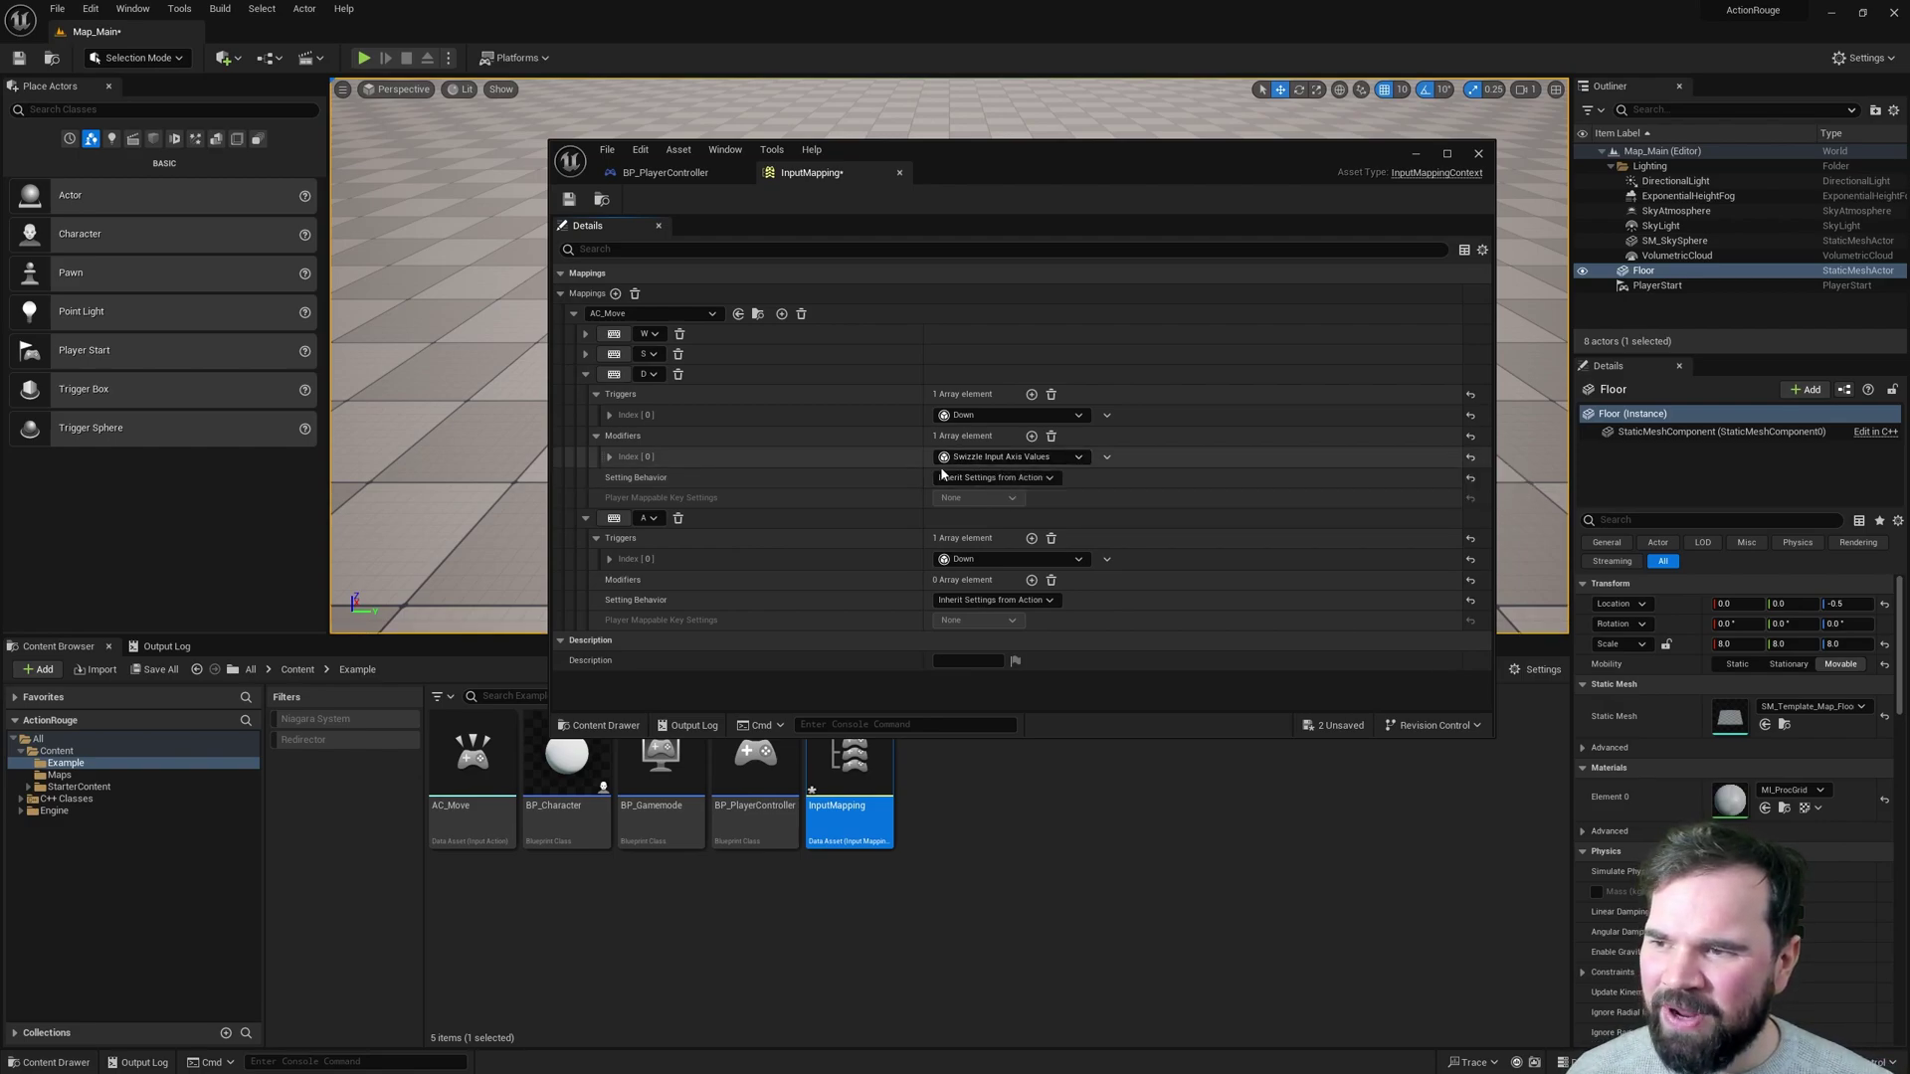
left_click(609, 458)
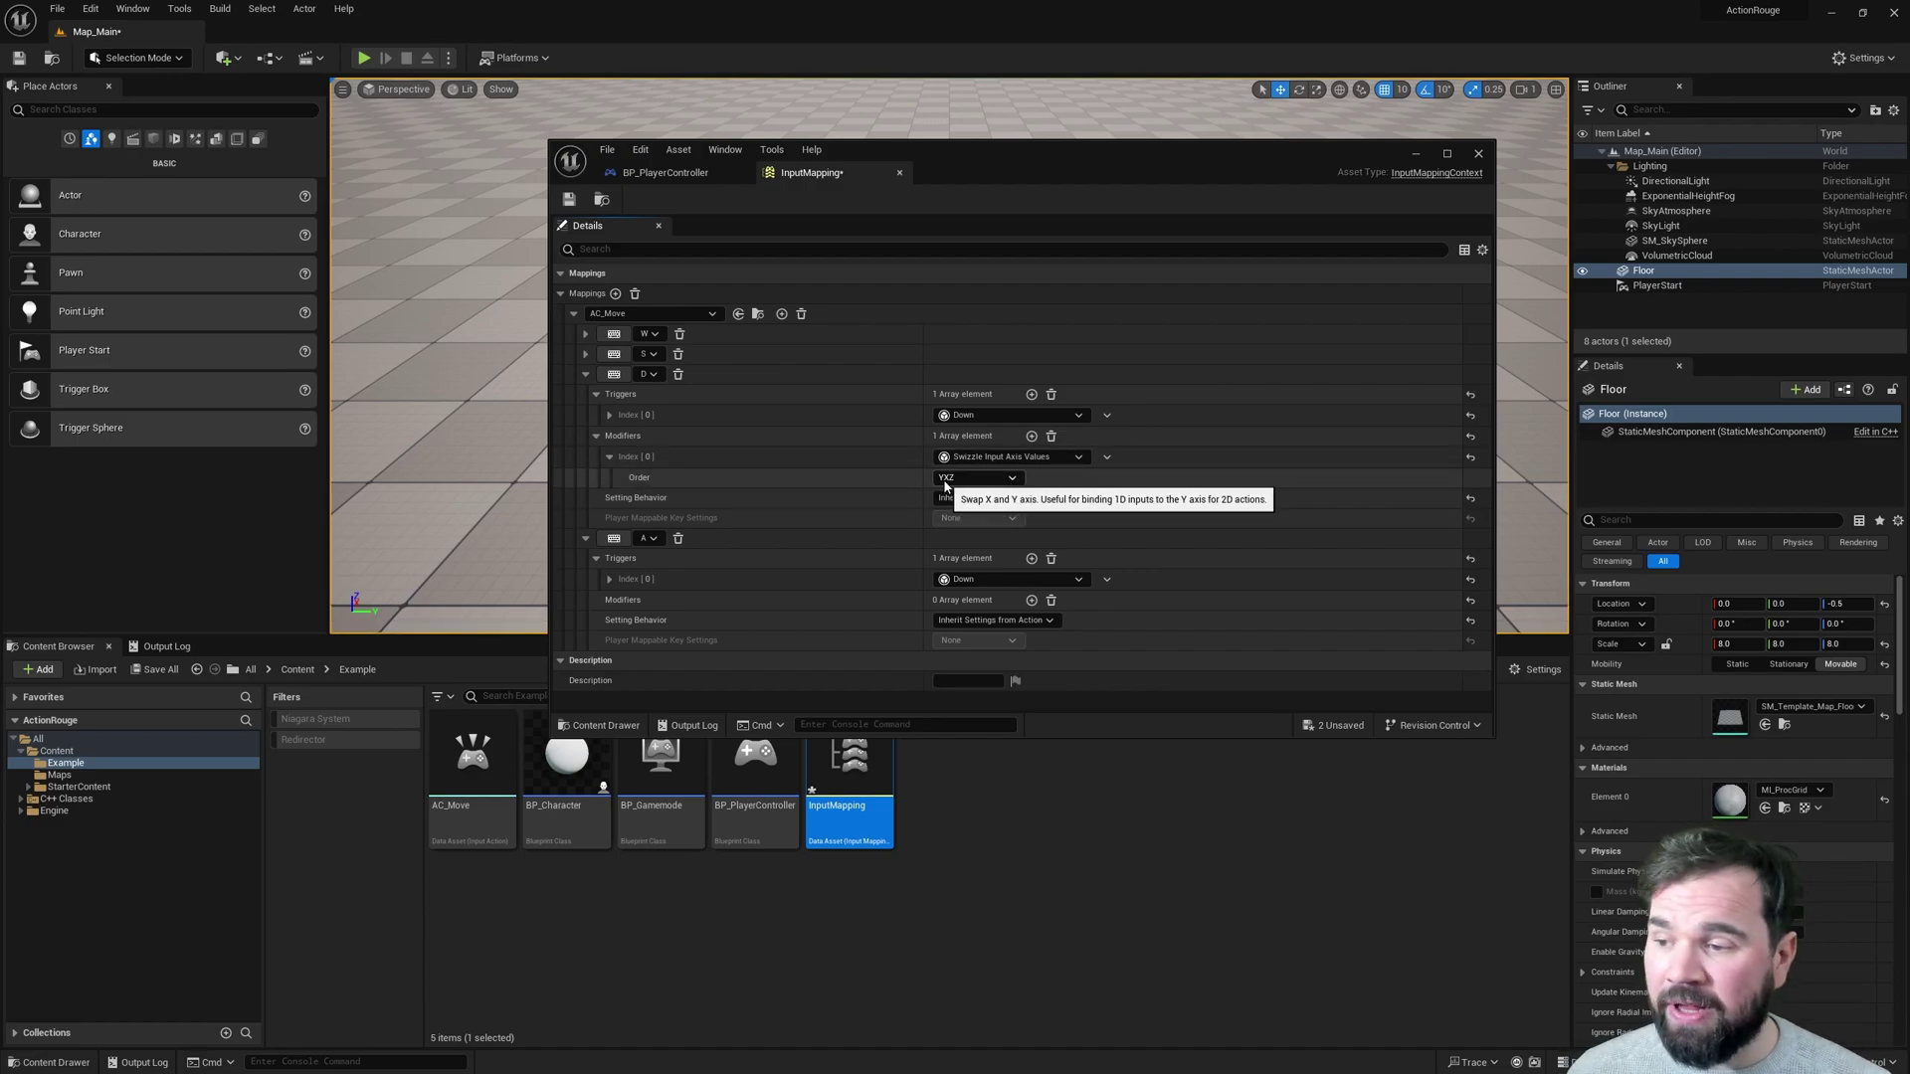
Add a Swizzle Input Axis Values modifier to the A key binding and save InputMapping.
left_click(1031, 599)
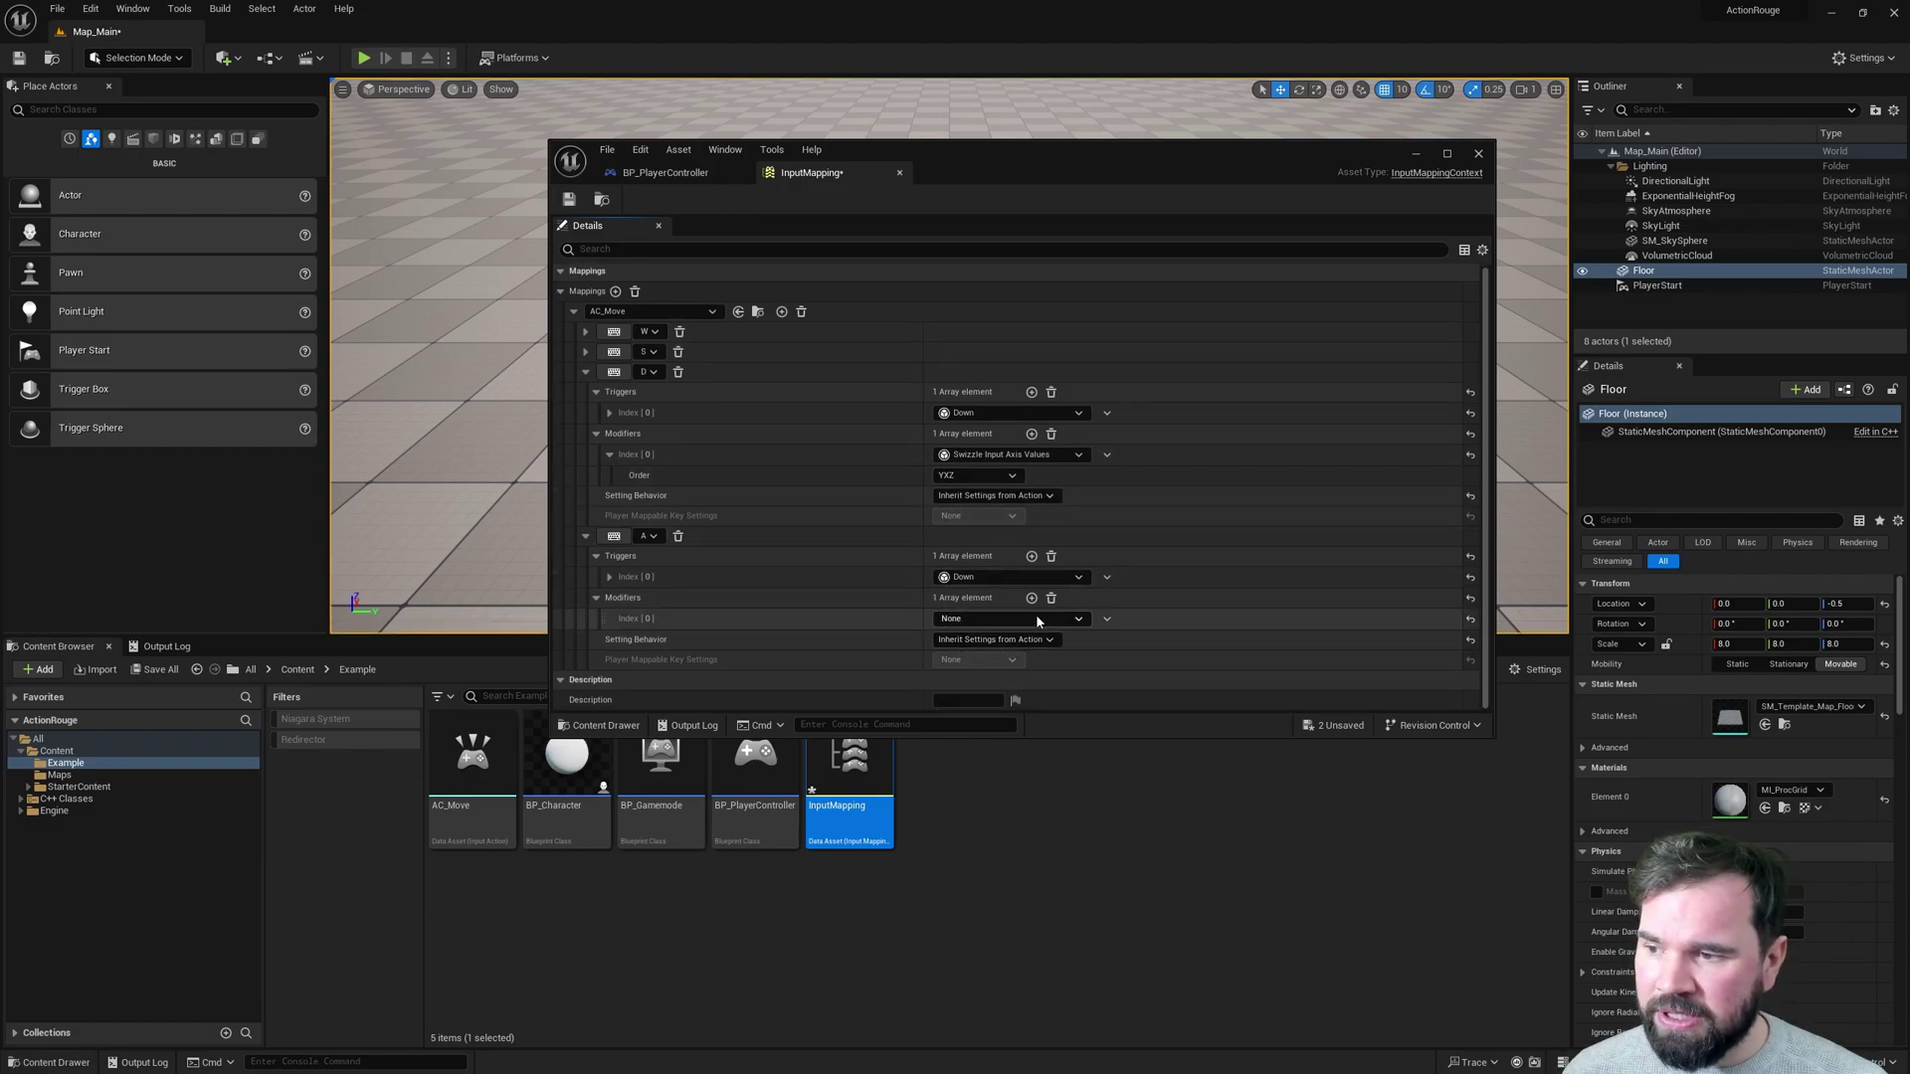
left_click(1041, 617)
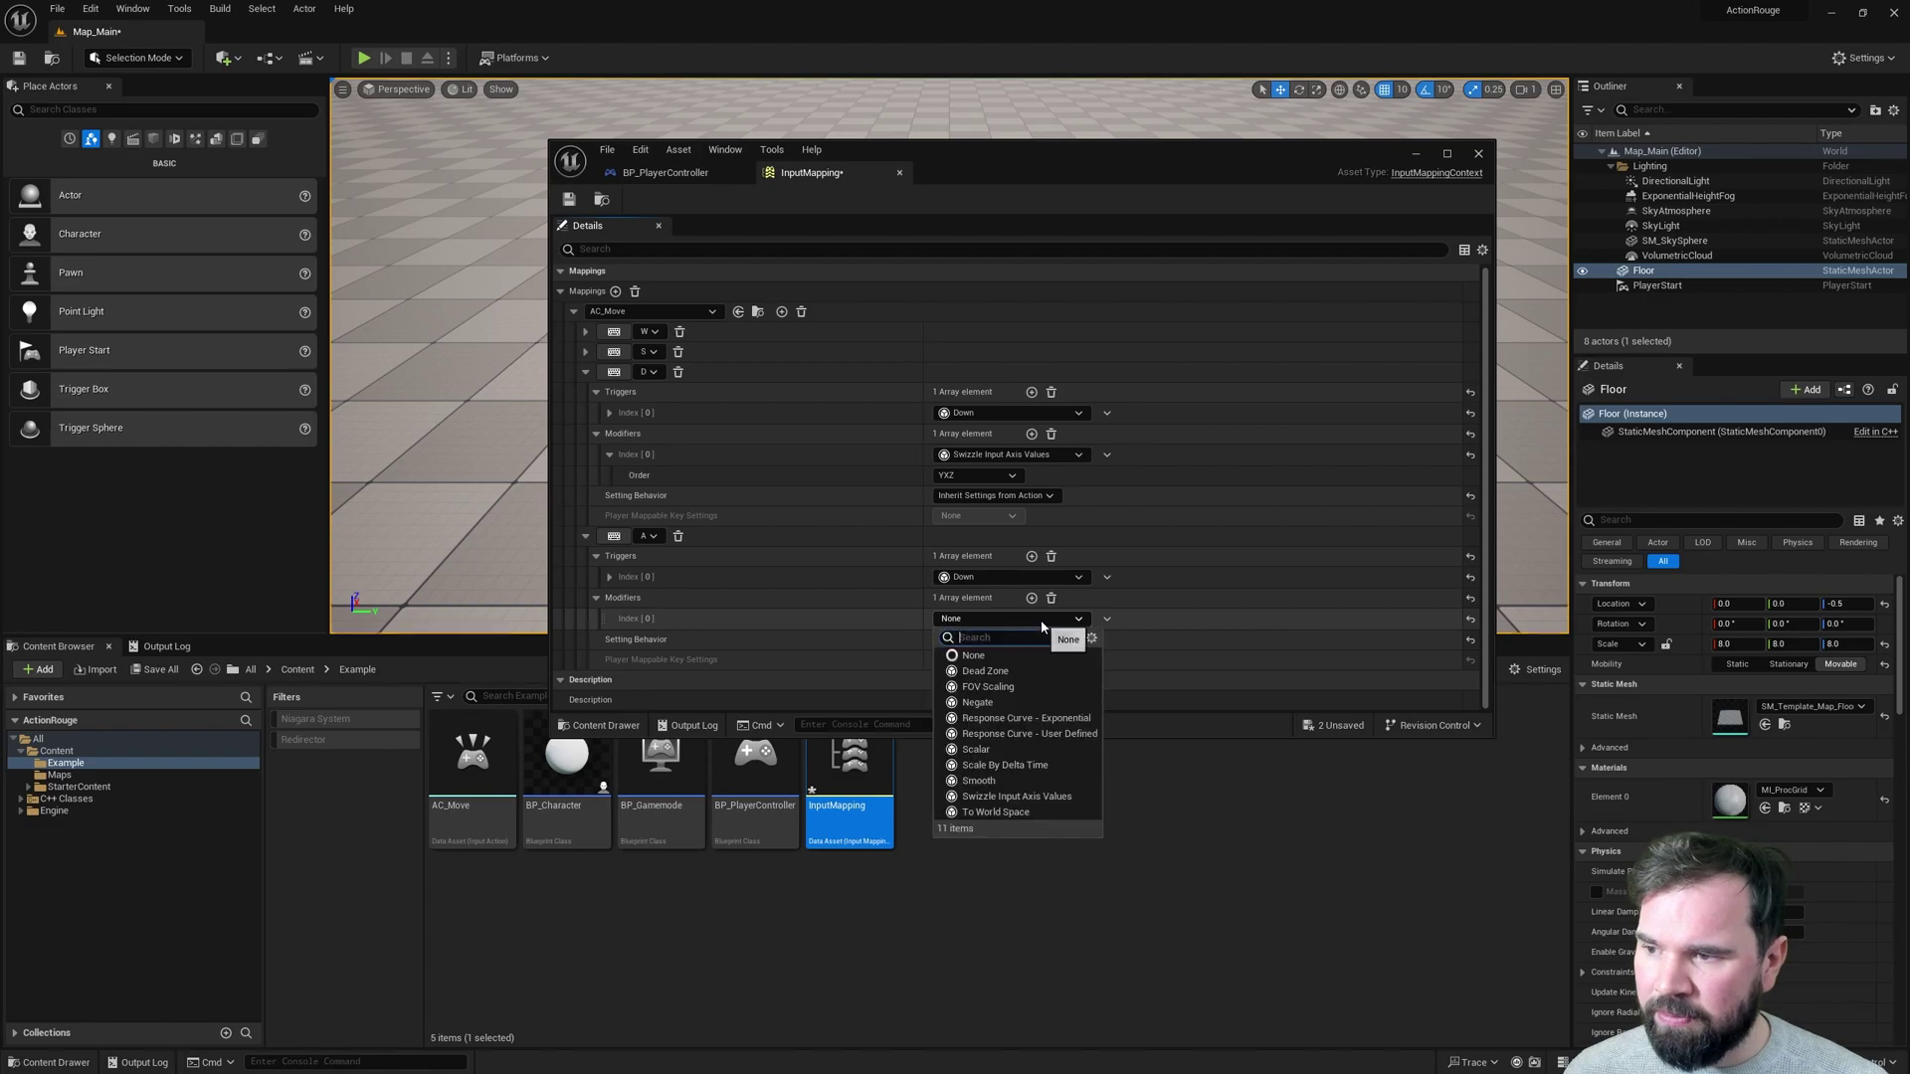
left_click(1007, 806)
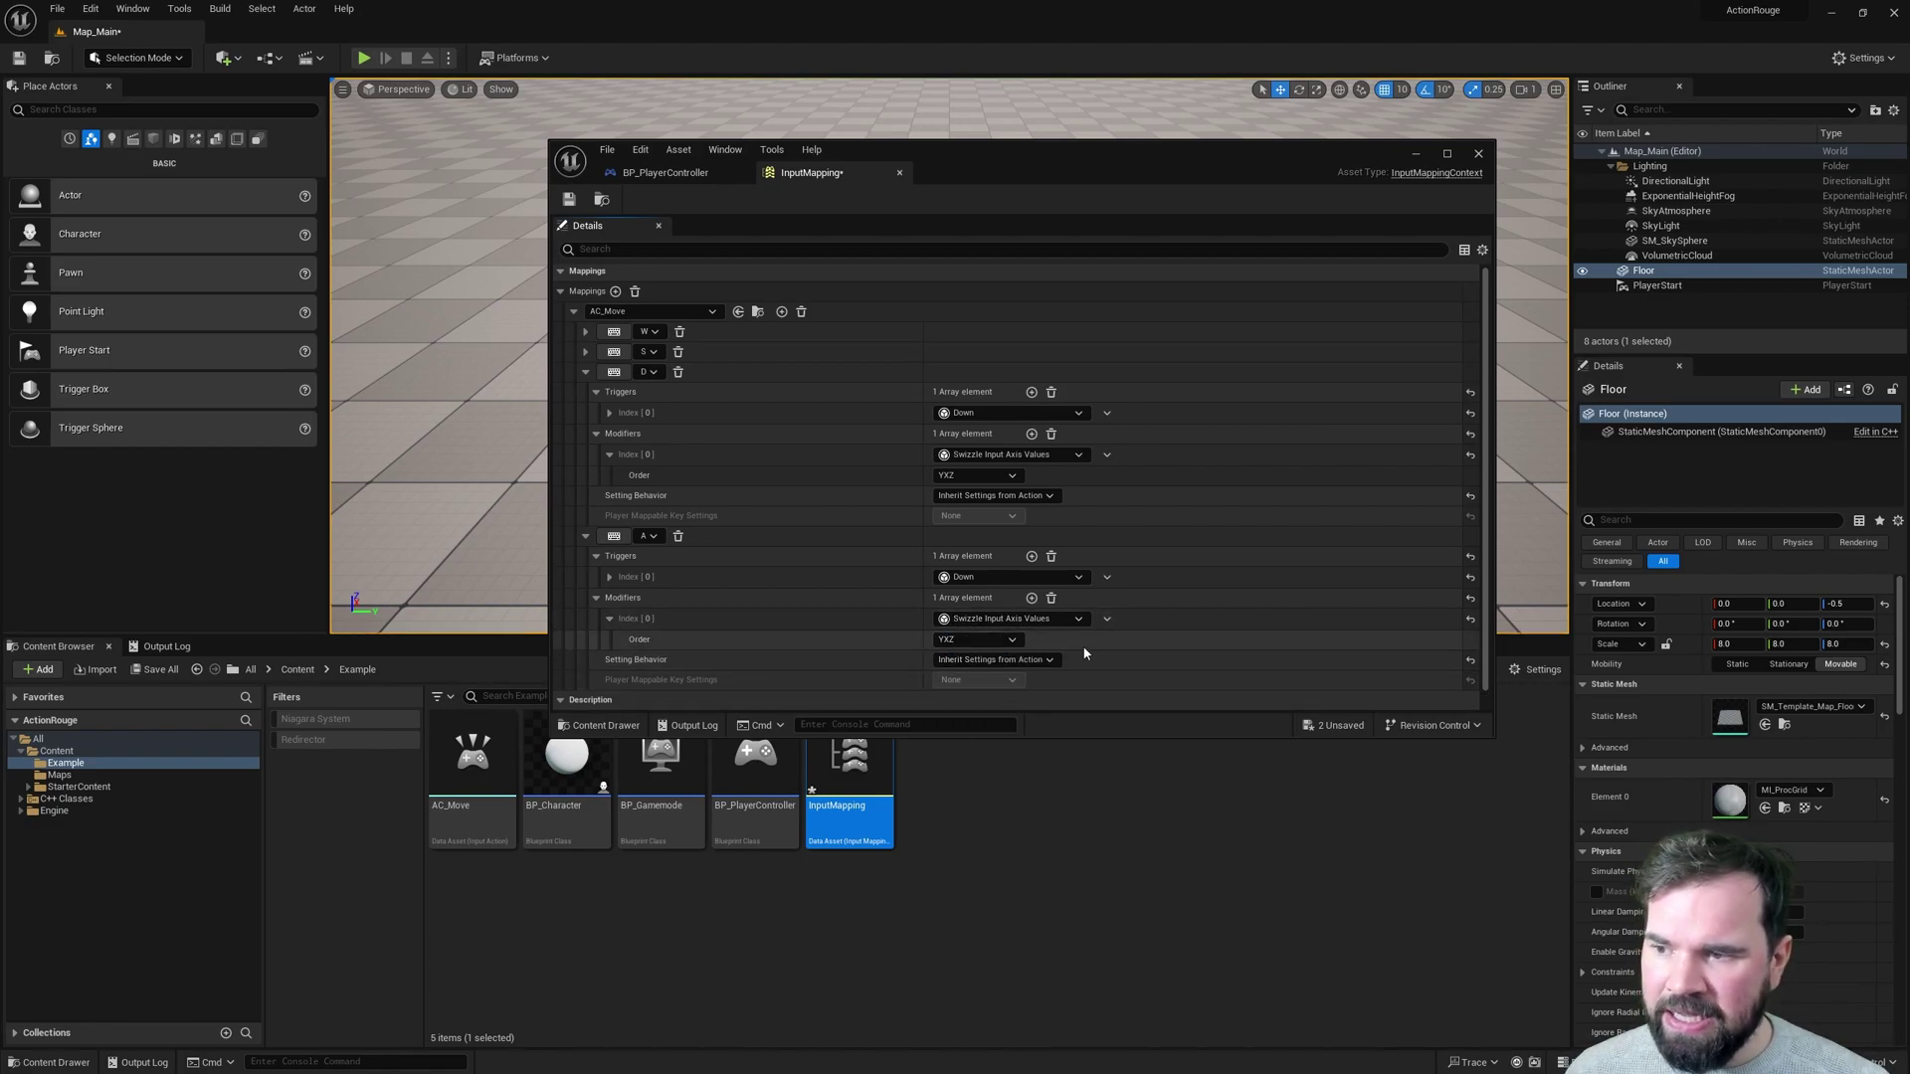
scroll(1072, 639, "down", 1)
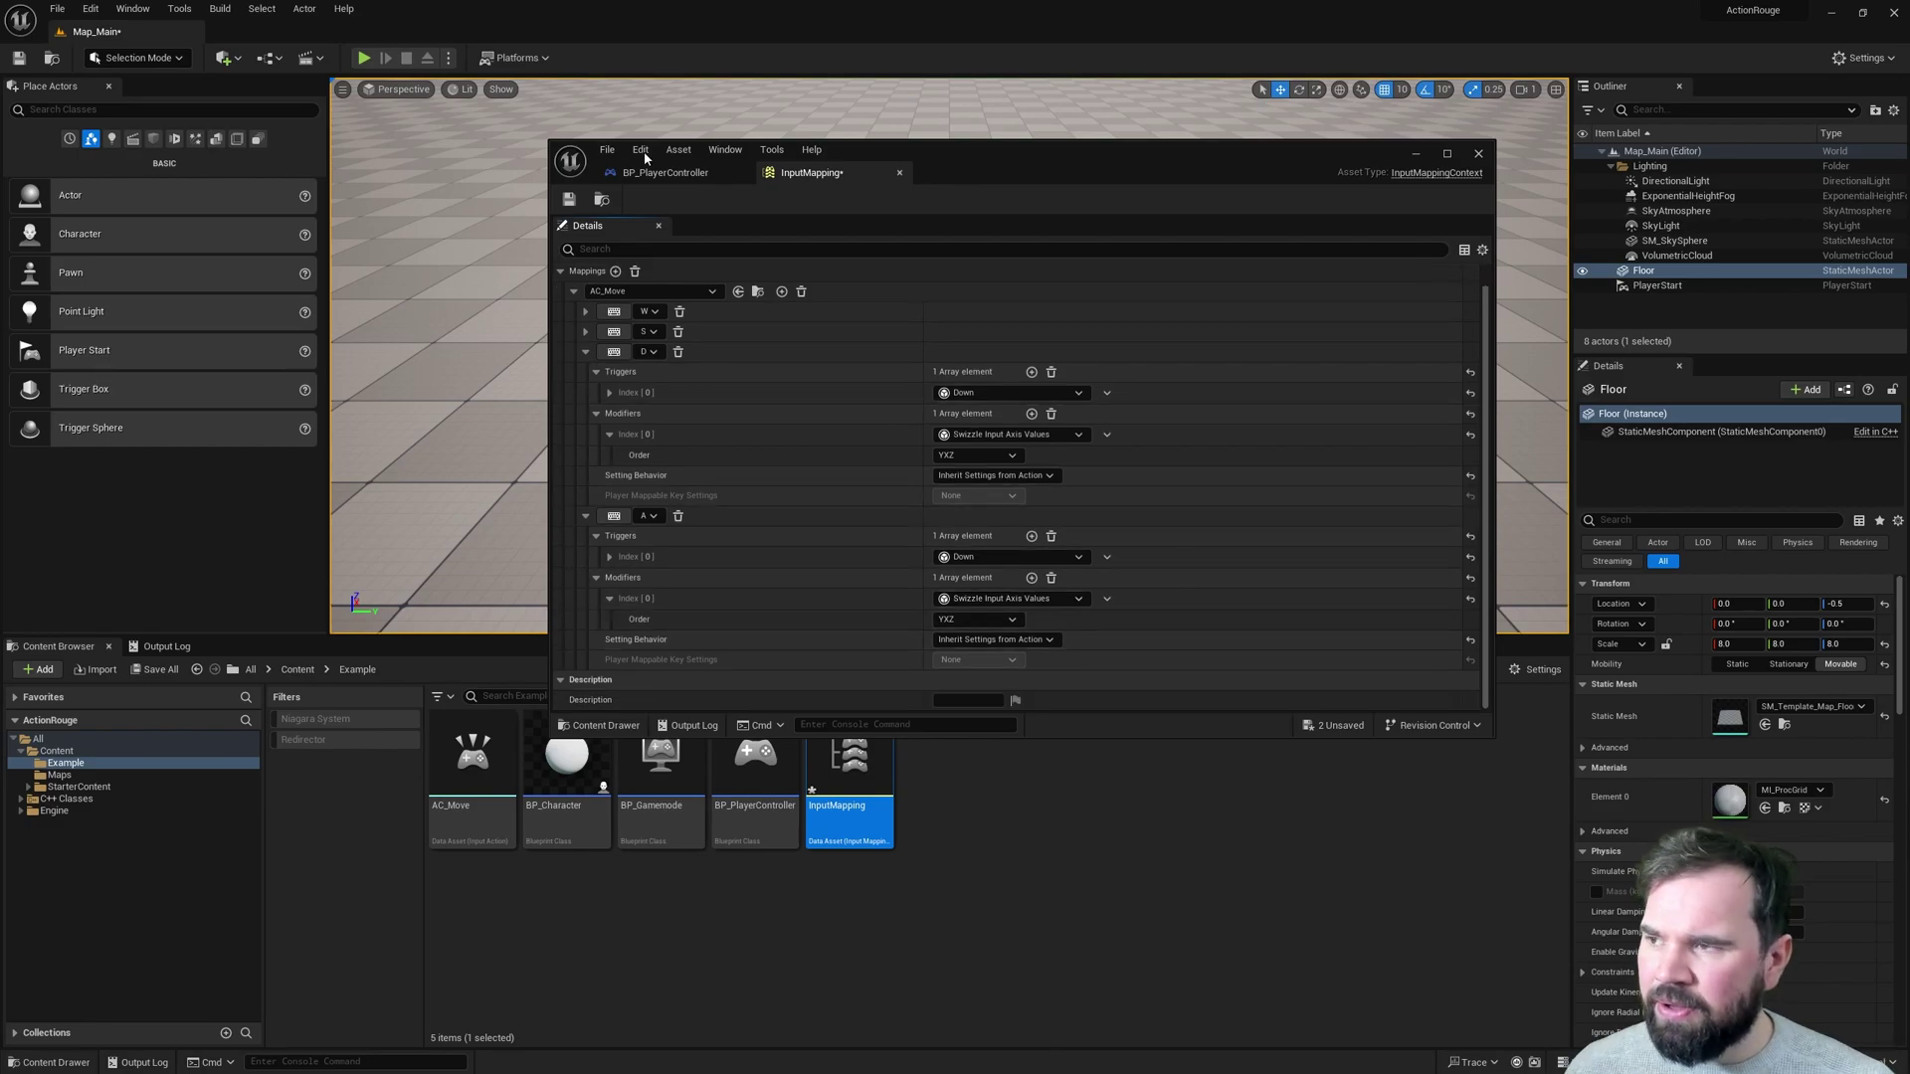
left_click(568, 199)
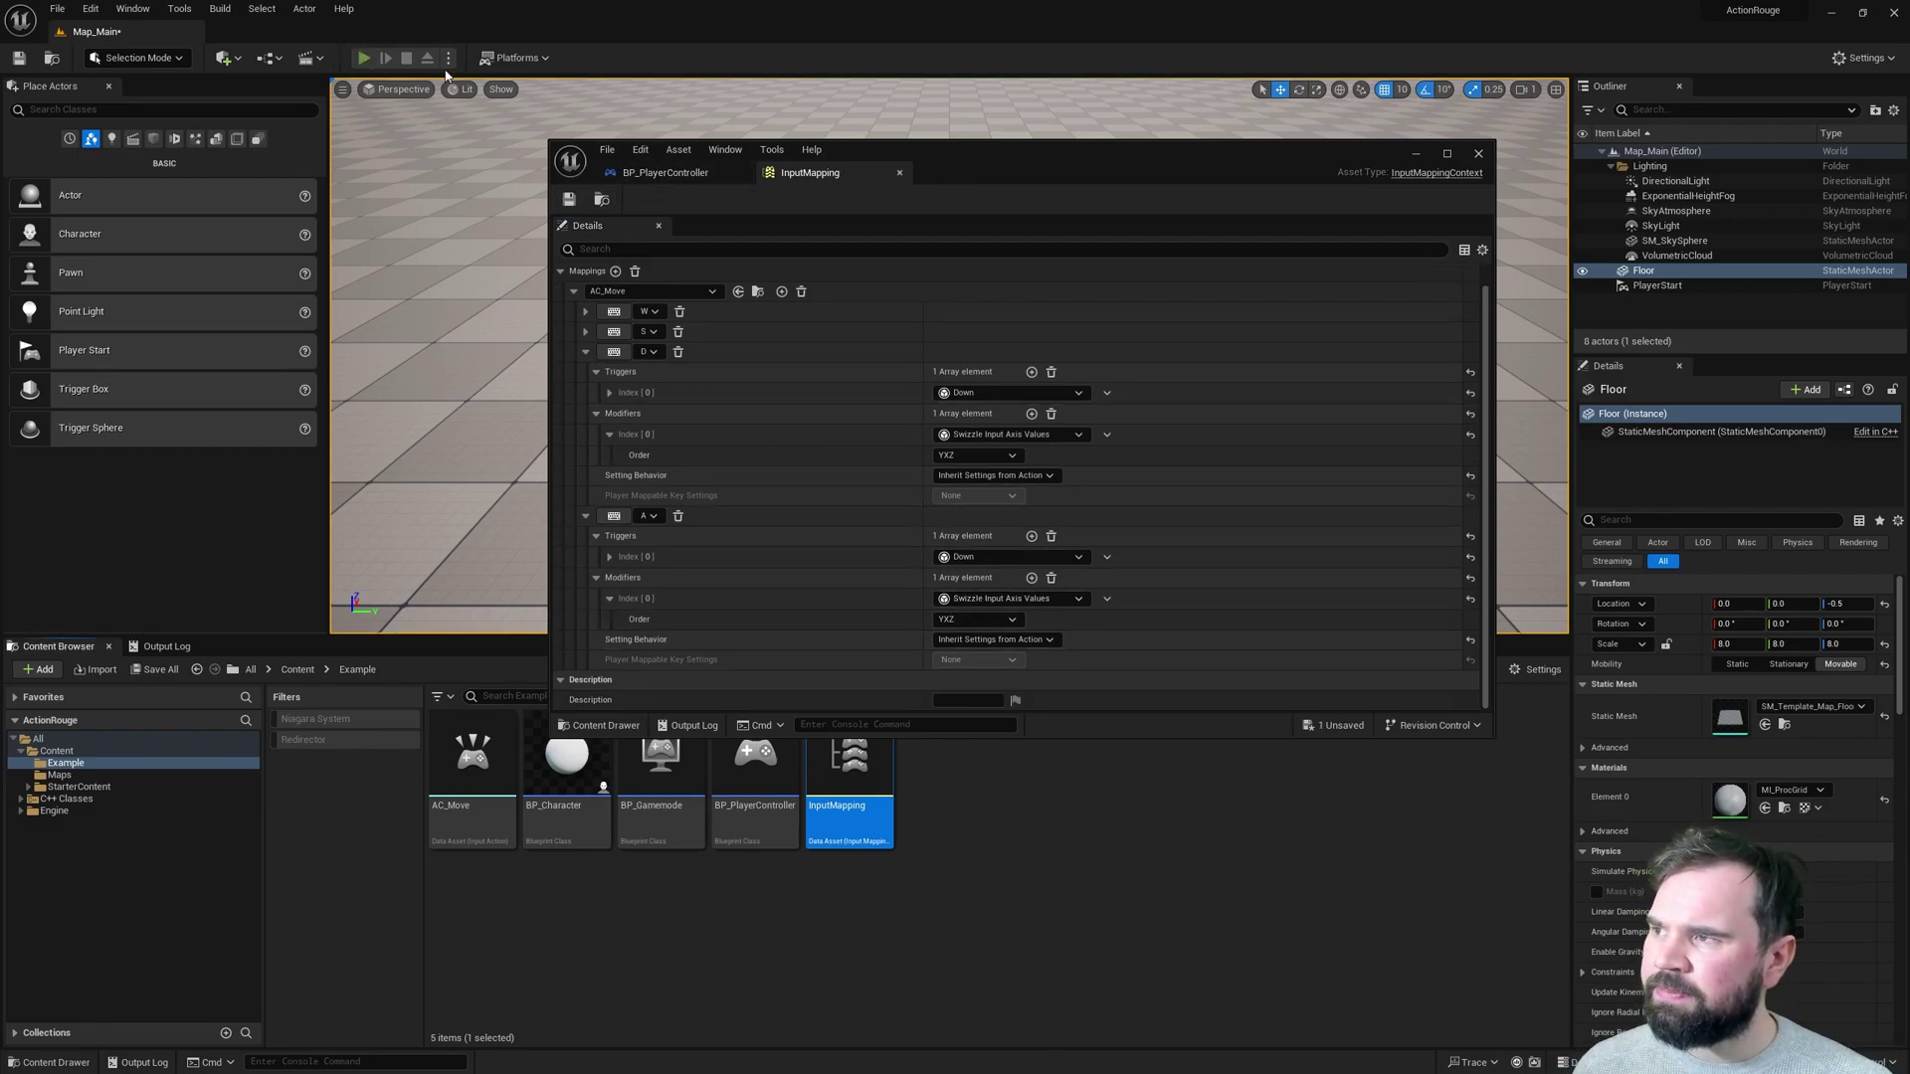
Play the level, try moving the character forward with the W key, and stop the play session.
left_click(364, 58)
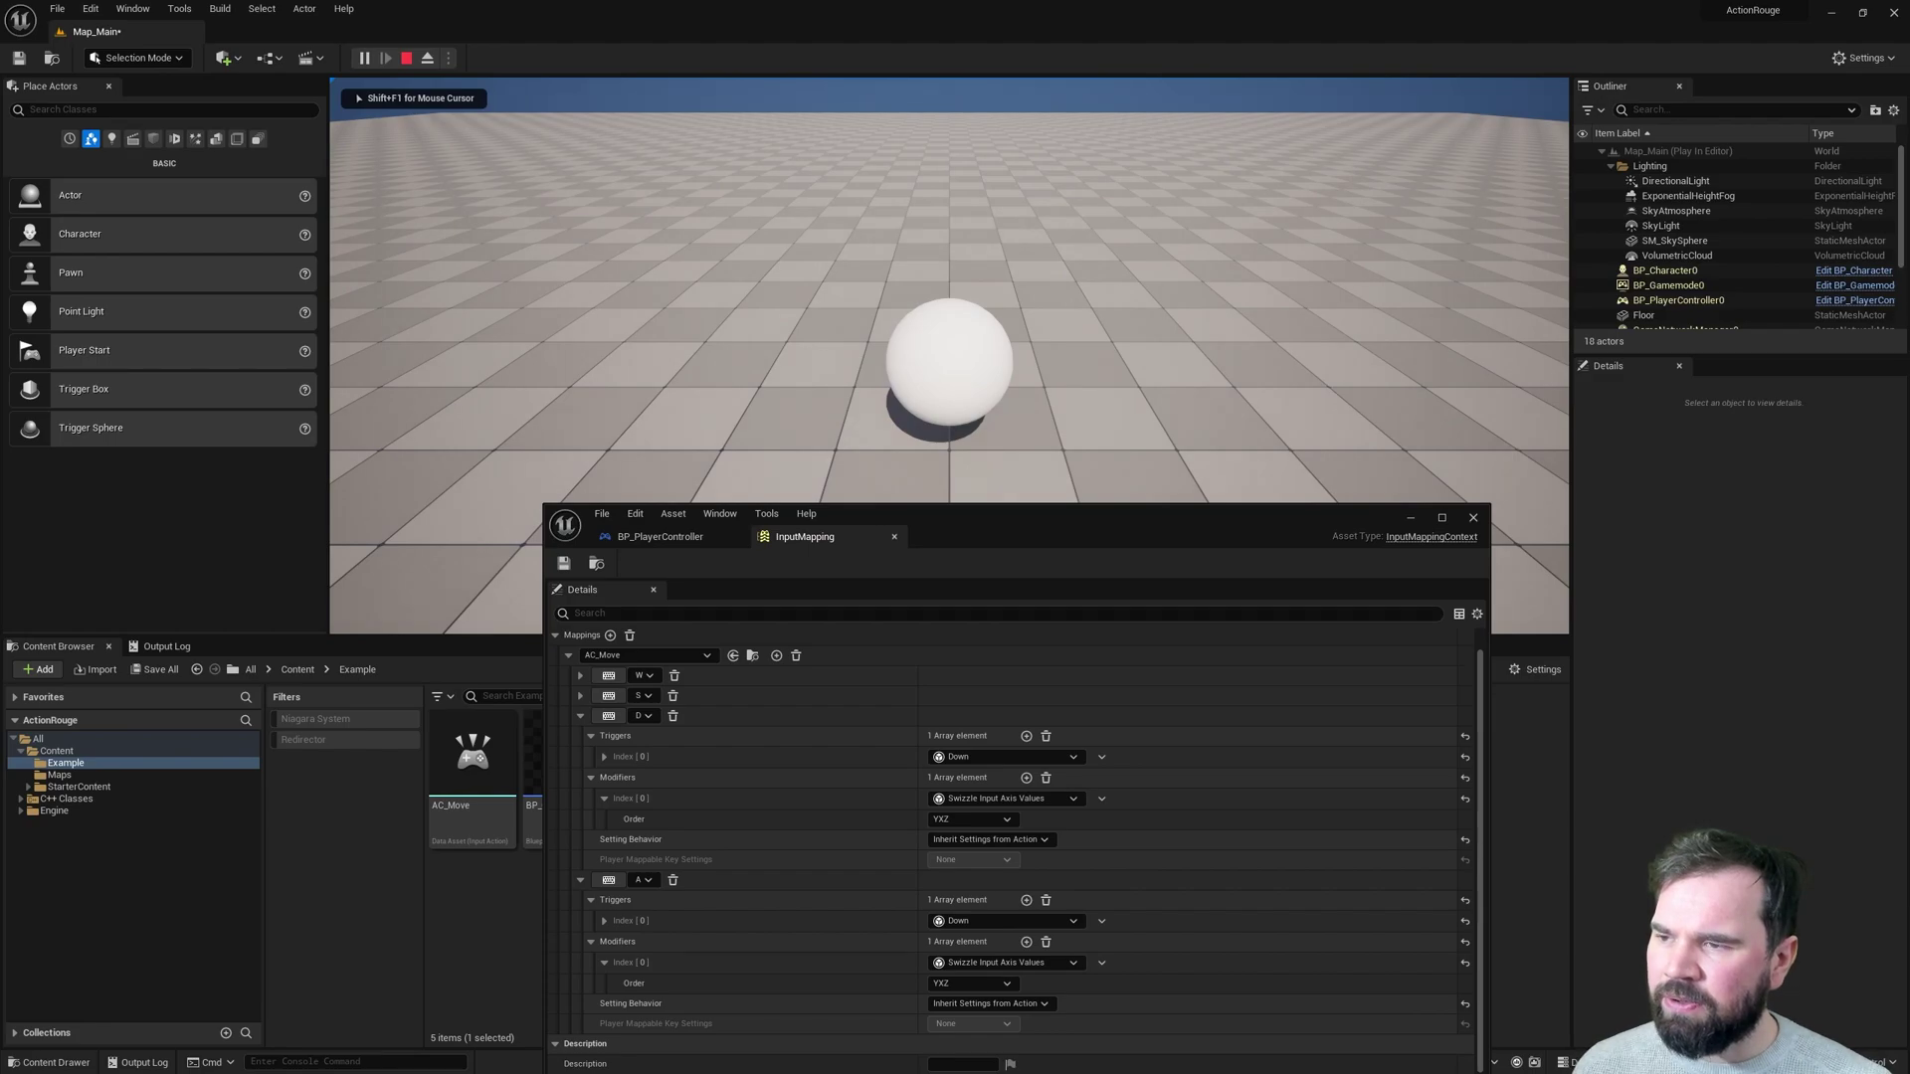
key("w")
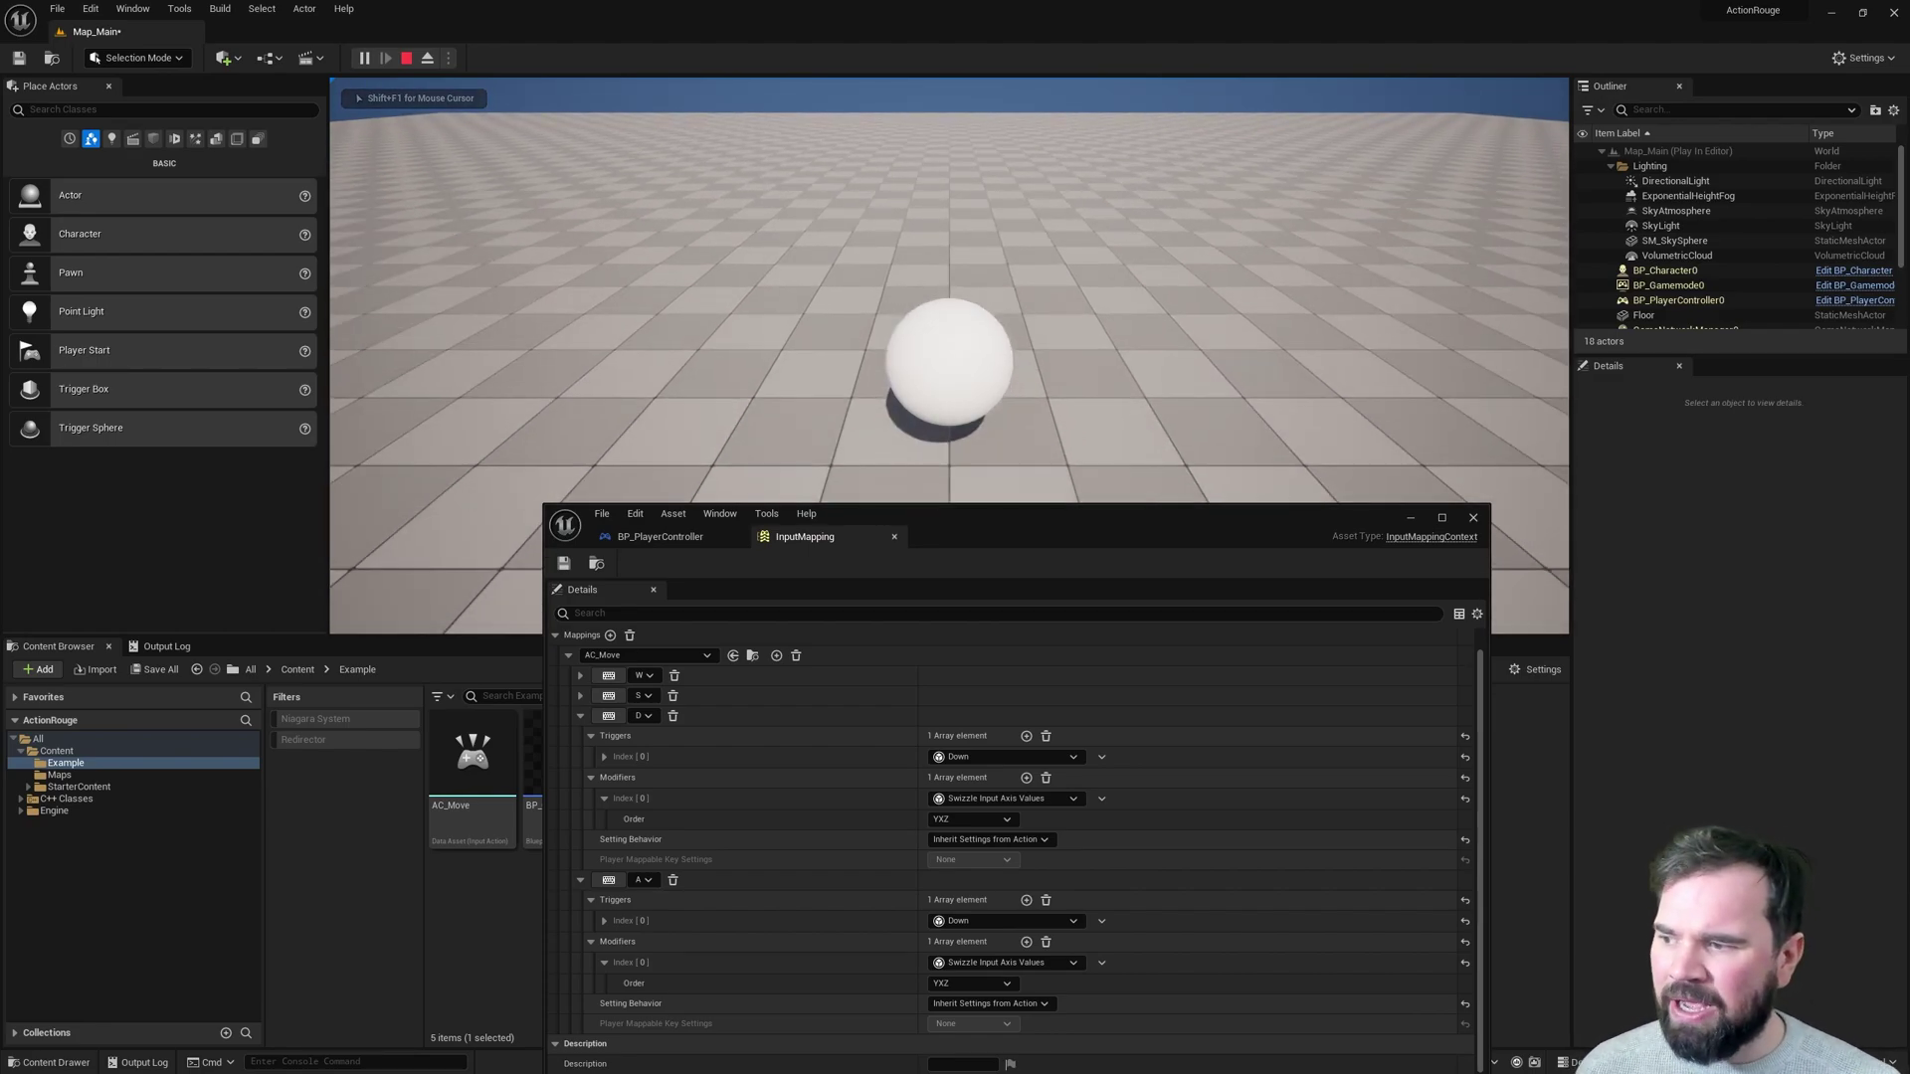
key("Escape")
Open BP_PlayerController and connect Break Vector 2D's Y output to World Direction Y on the Add Movement Input node.
left_click_drag(1082, 516, 1307, 299)
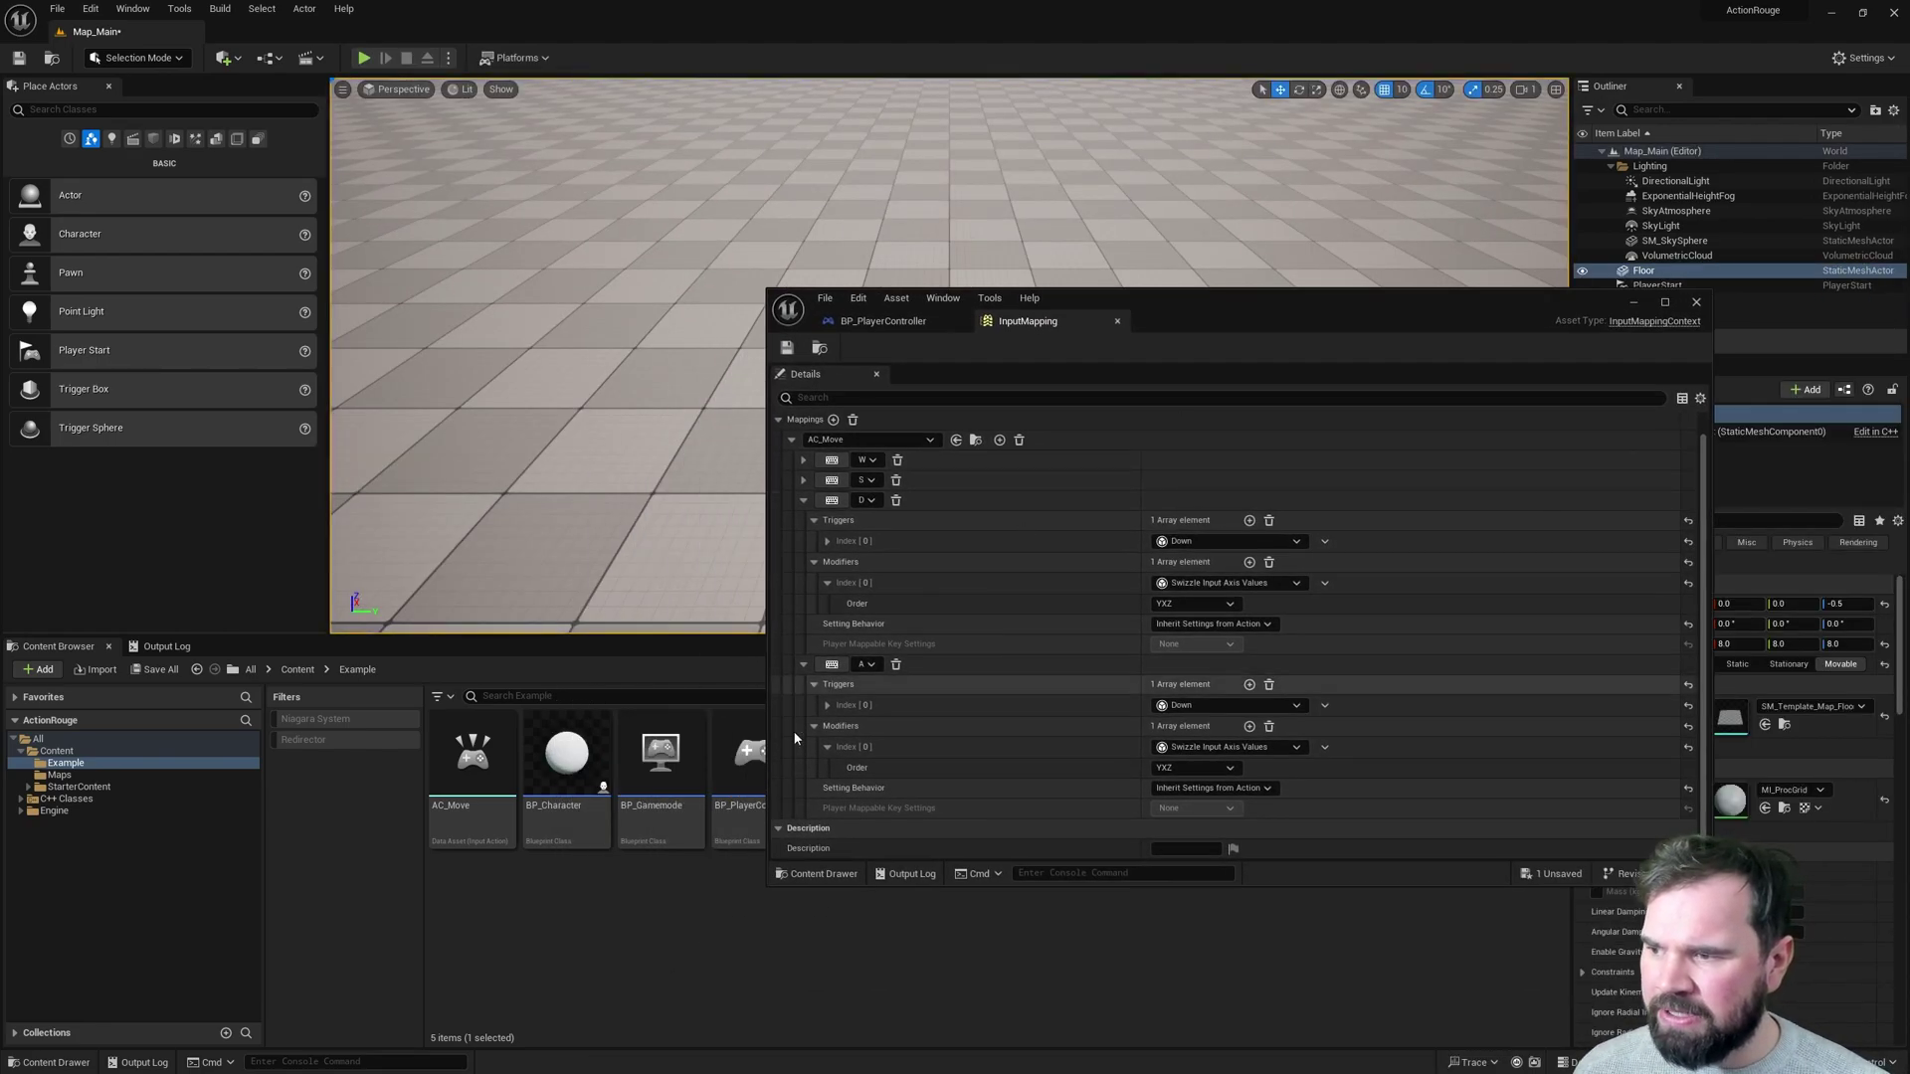
double_click(740, 782)
right_click_drag(1432, 537, 1307, 591)
left_click_drag(1261, 581, 1353, 507)
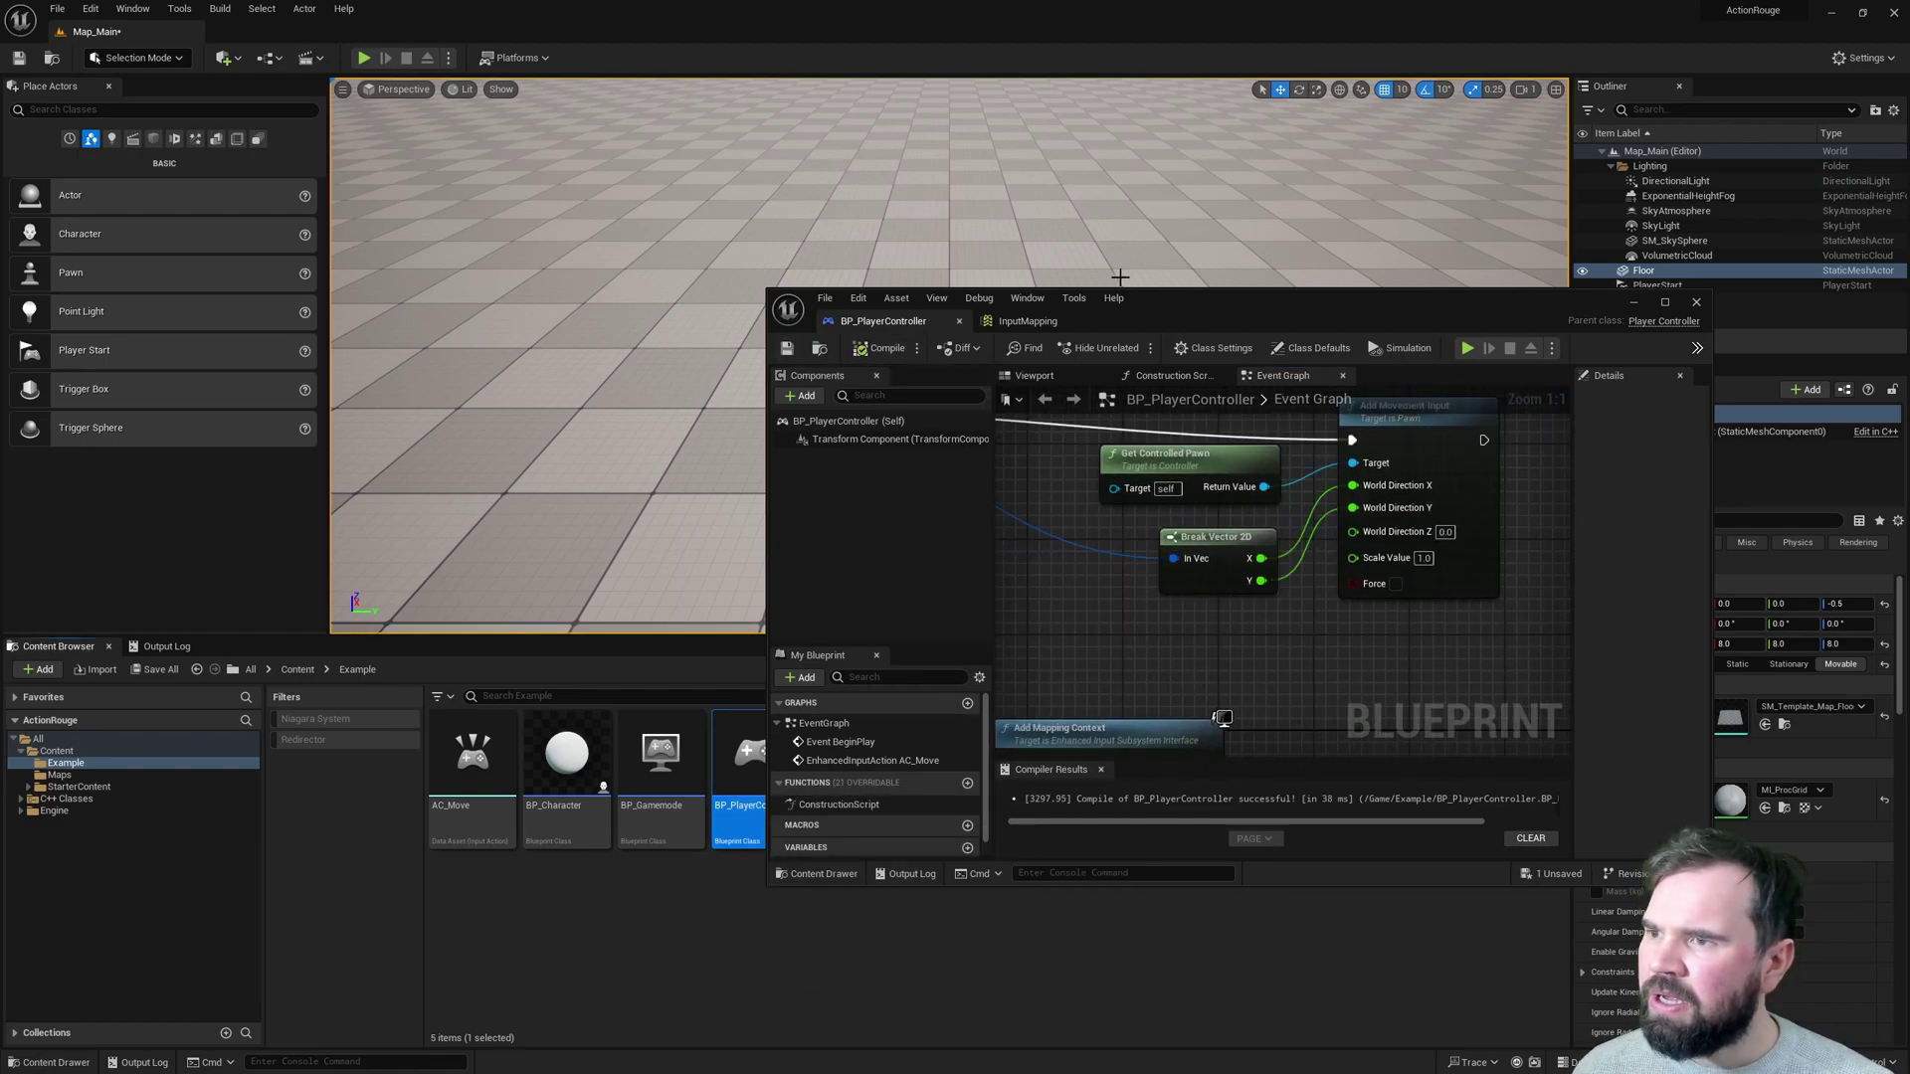
Run the level with the new Y connection, test sideways movement with the D key, and end the session.
left_click_drag(1119, 277, 971, 562)
left_click(363, 59)
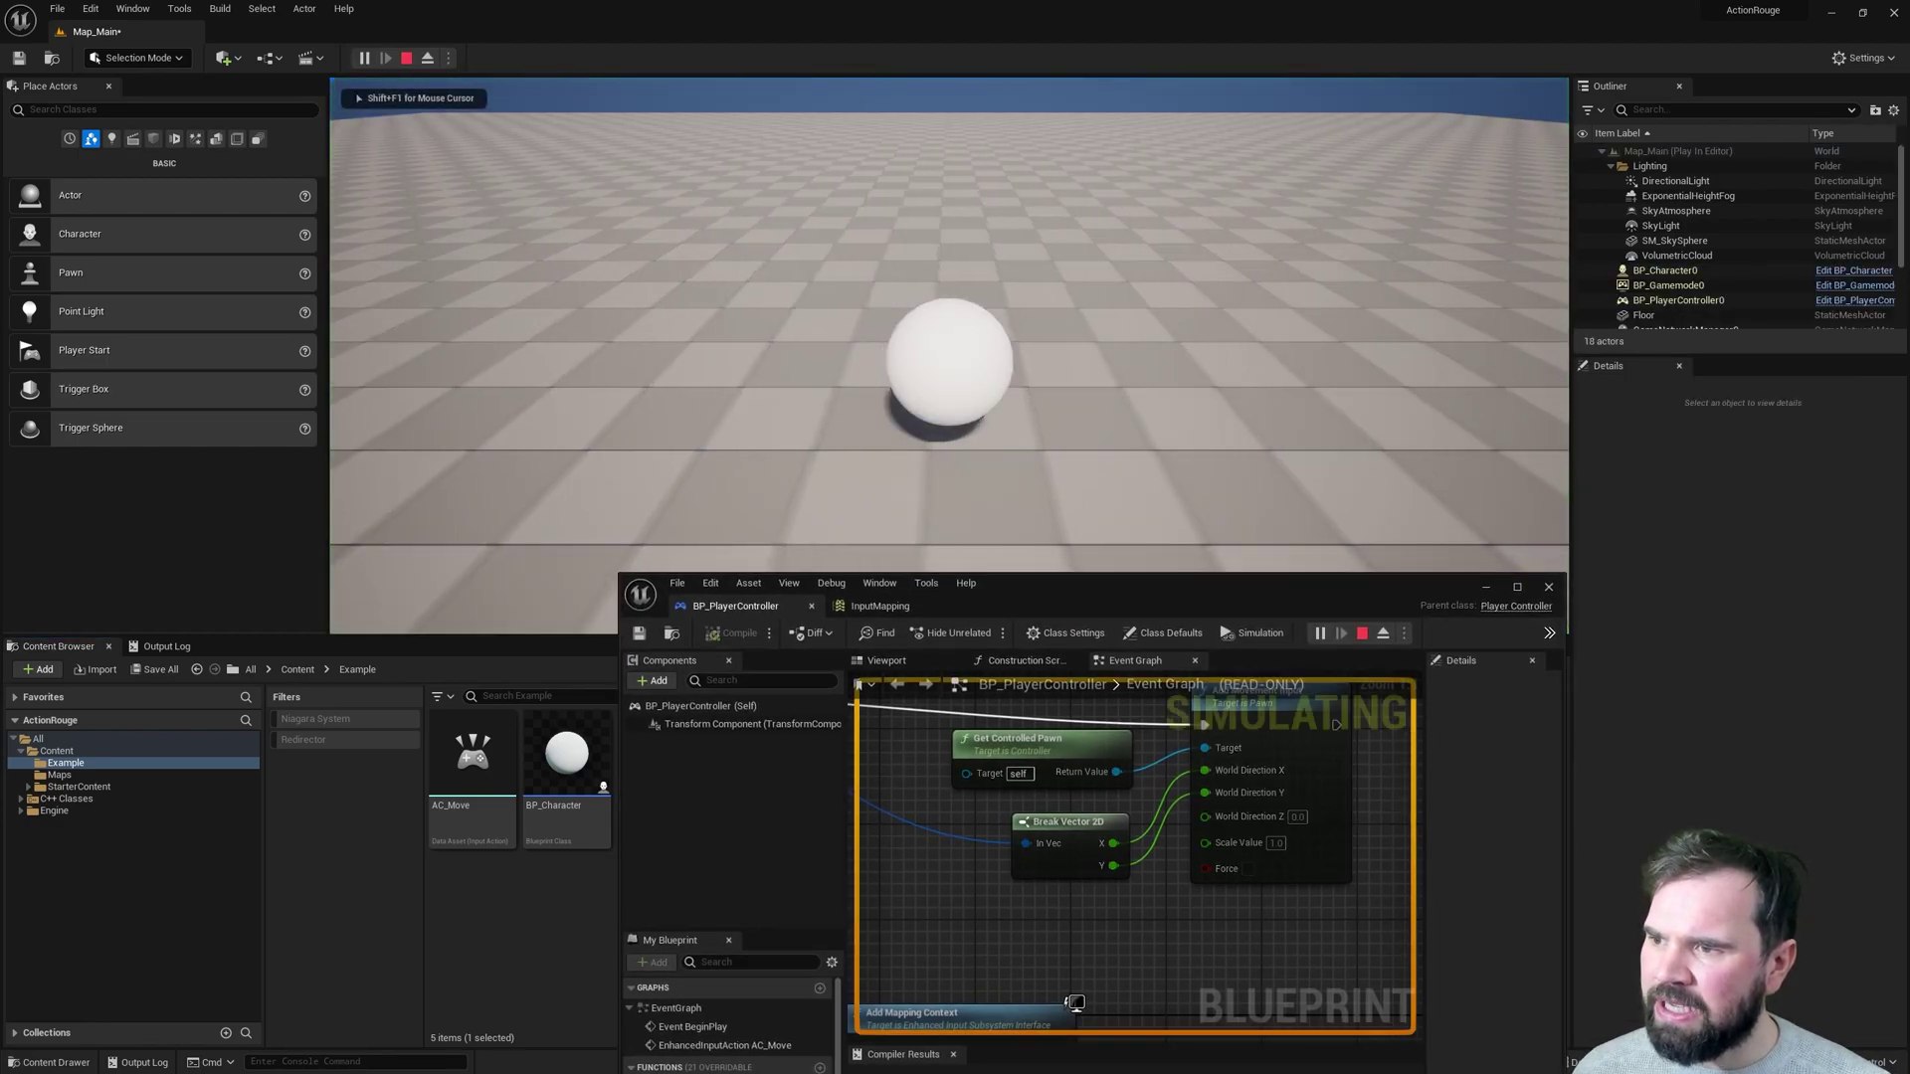
key("d")
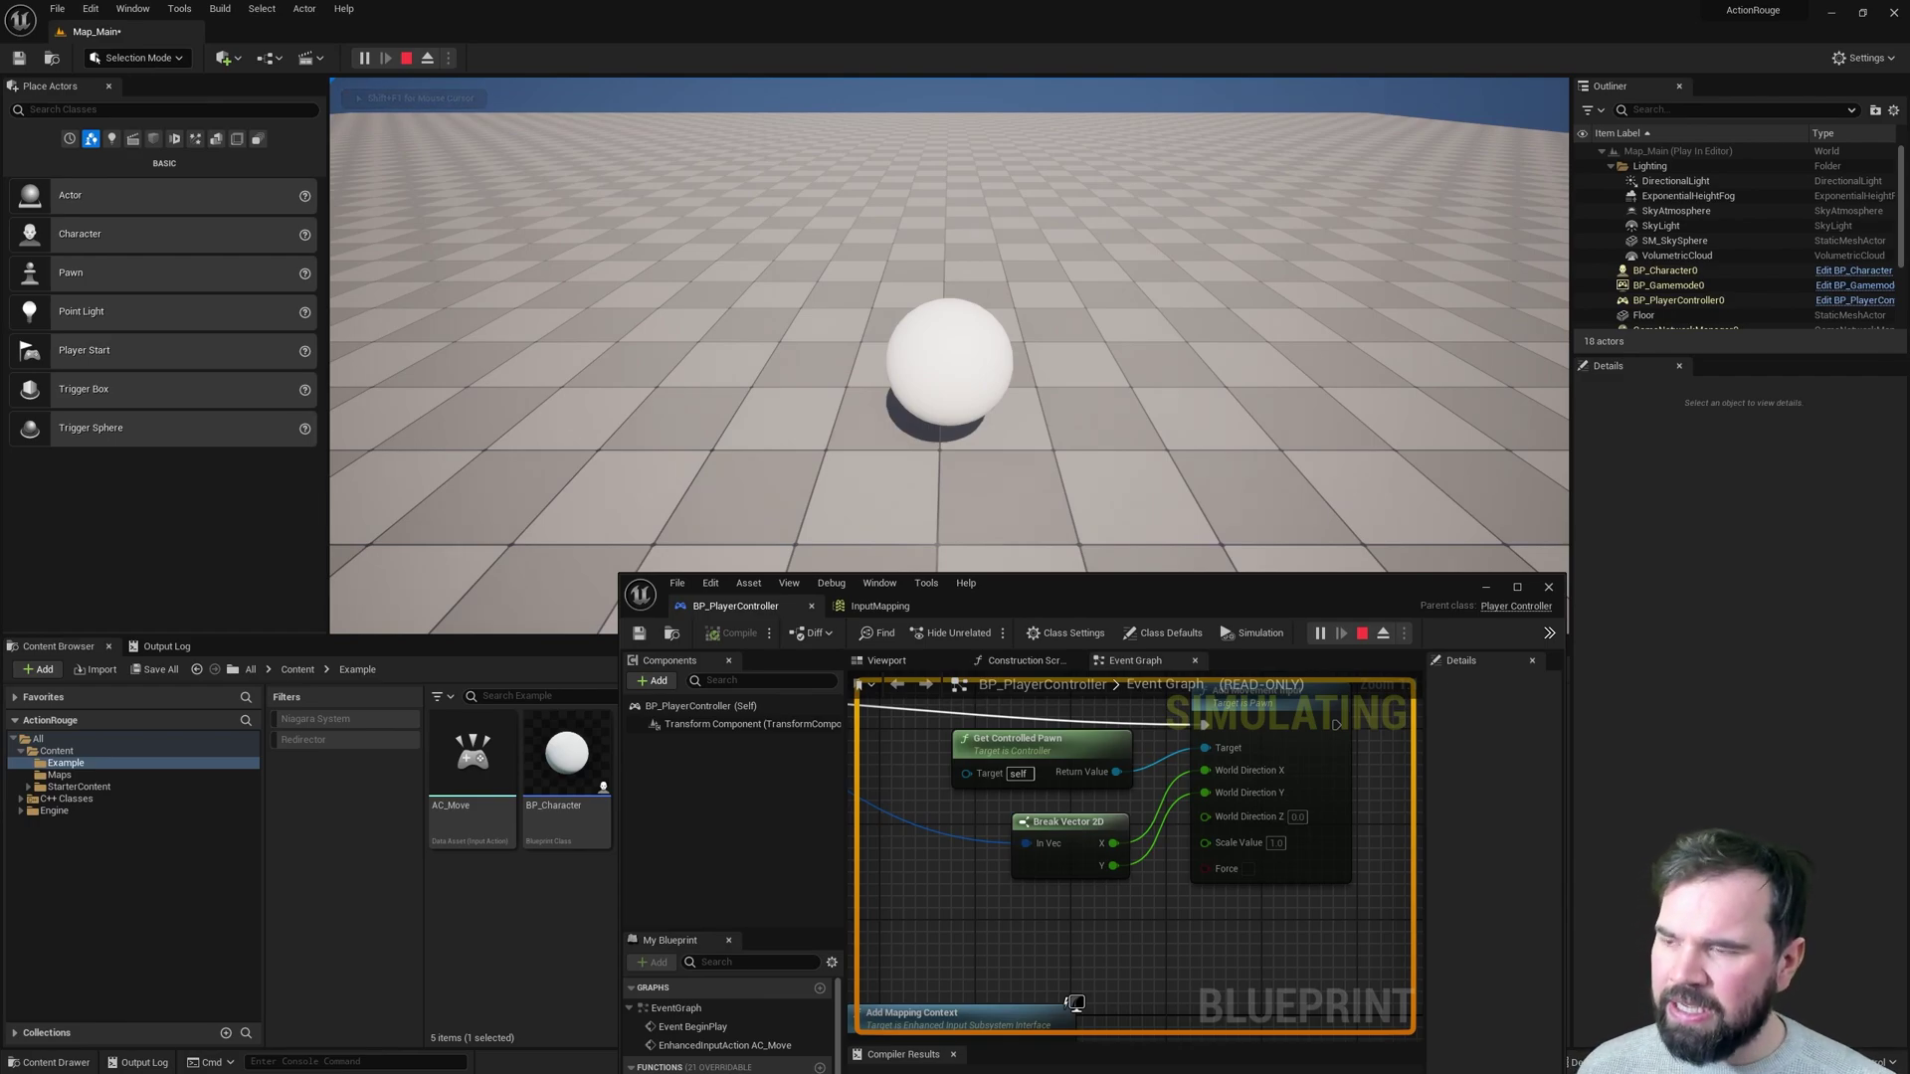
key("d")
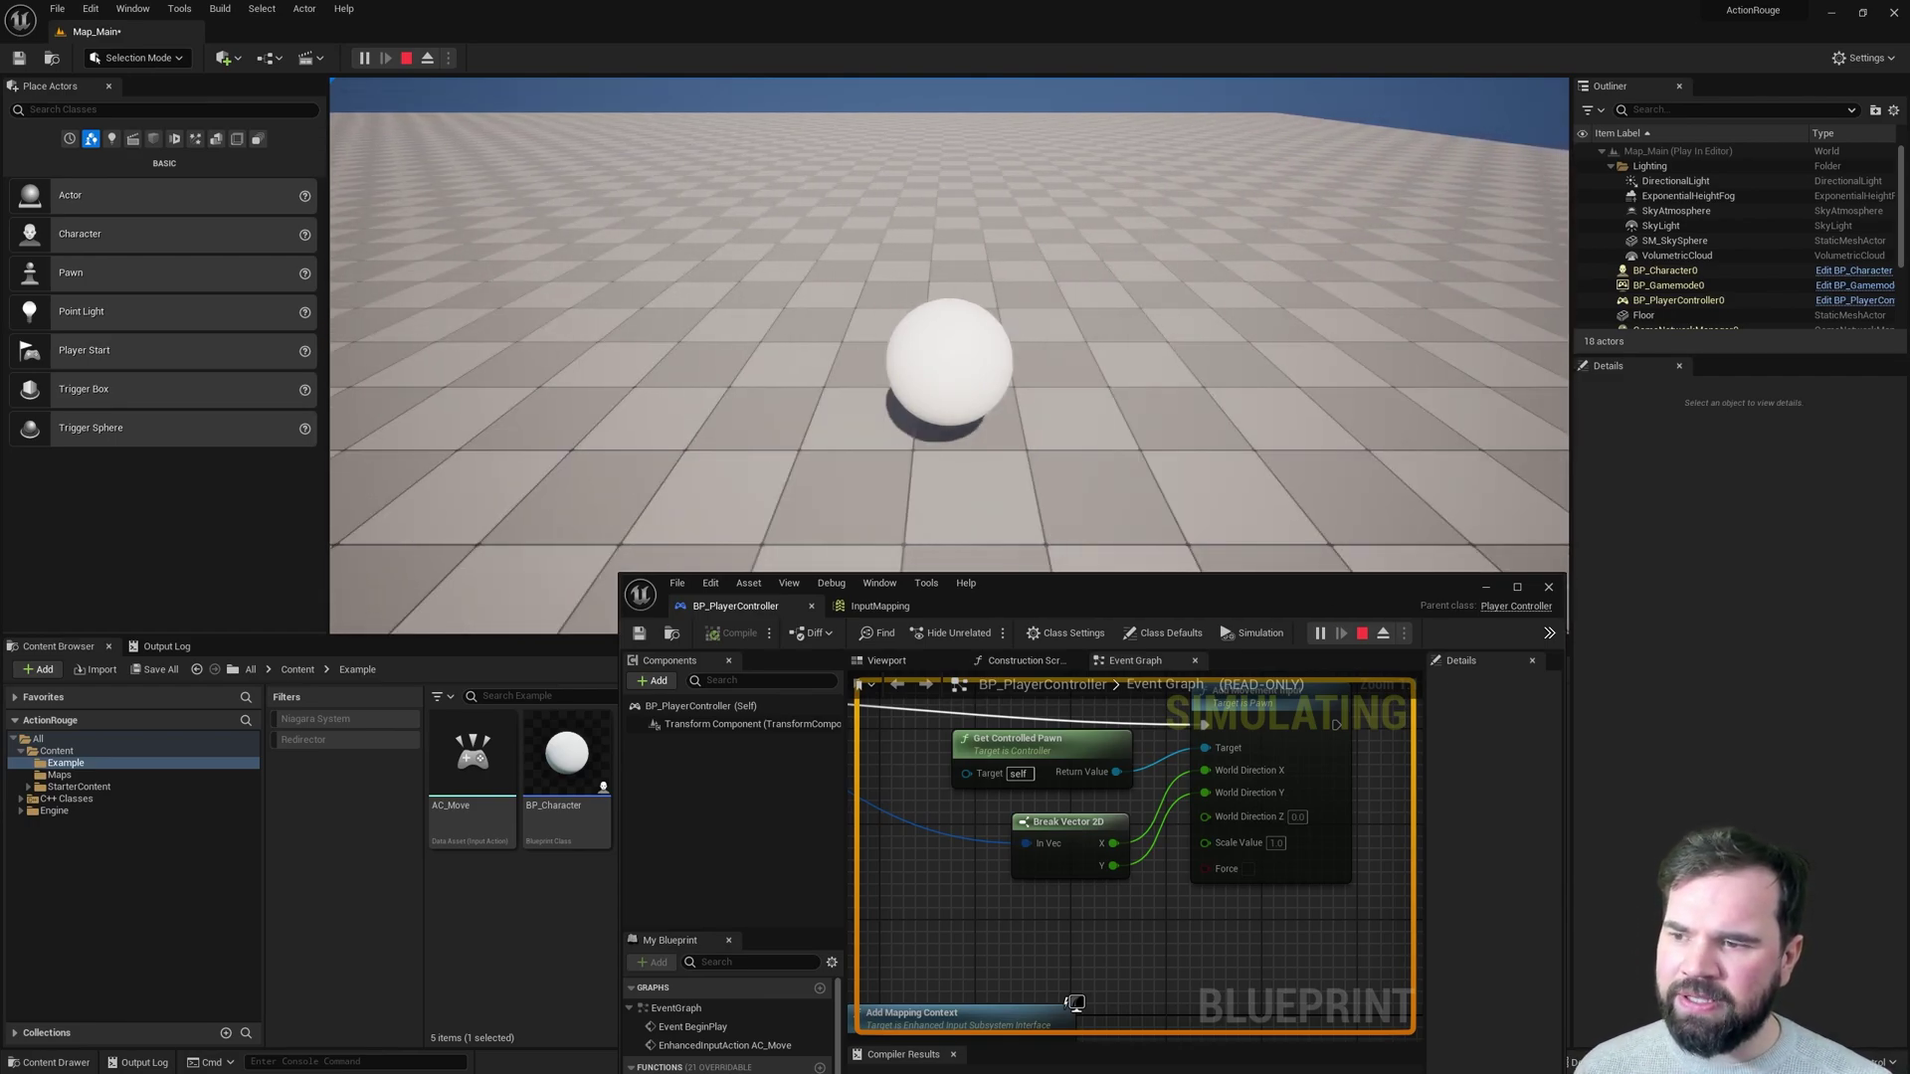
key("Escape")
Add a Negate modifier after the Swizzle modifier on the A key binding in InputMapping and save the asset.
left_click_drag(1258, 581, 1266, 352)
left_click(891, 377)
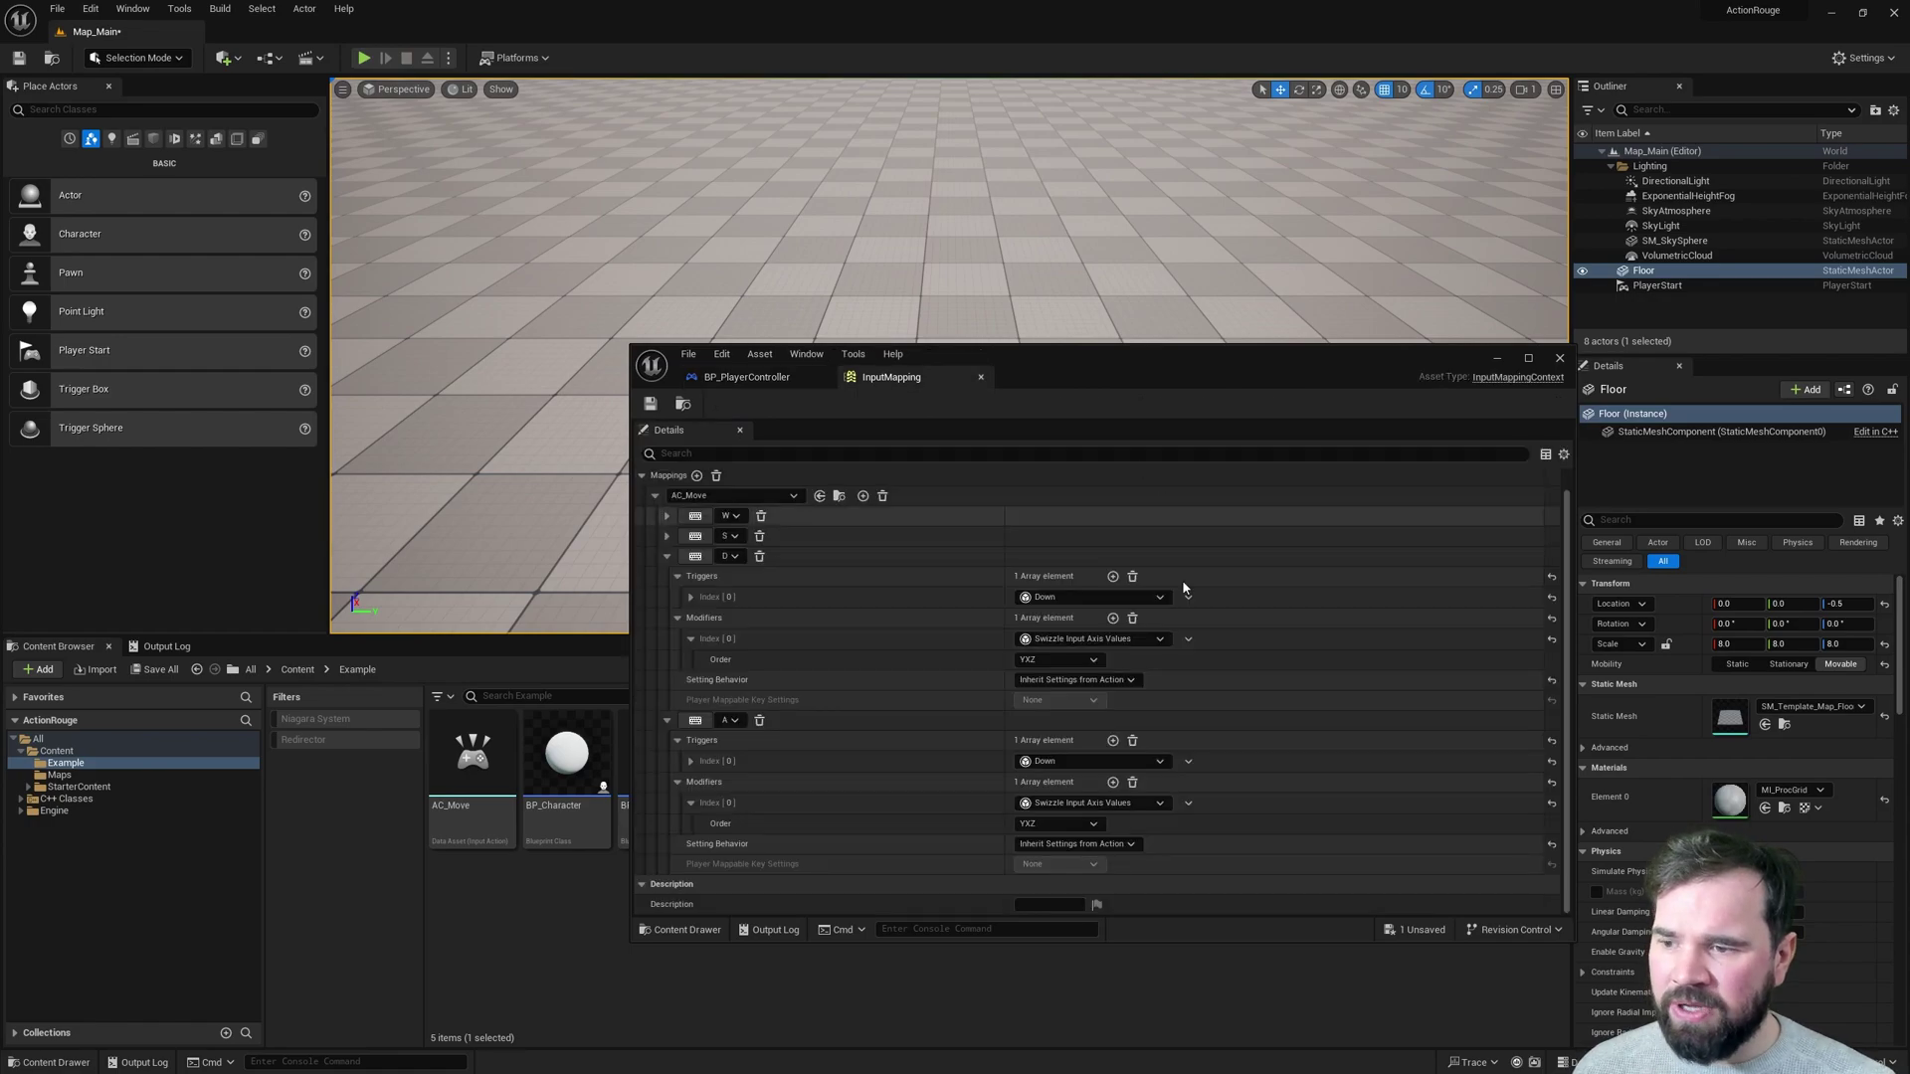
left_click(1111, 783)
left_click(1094, 845)
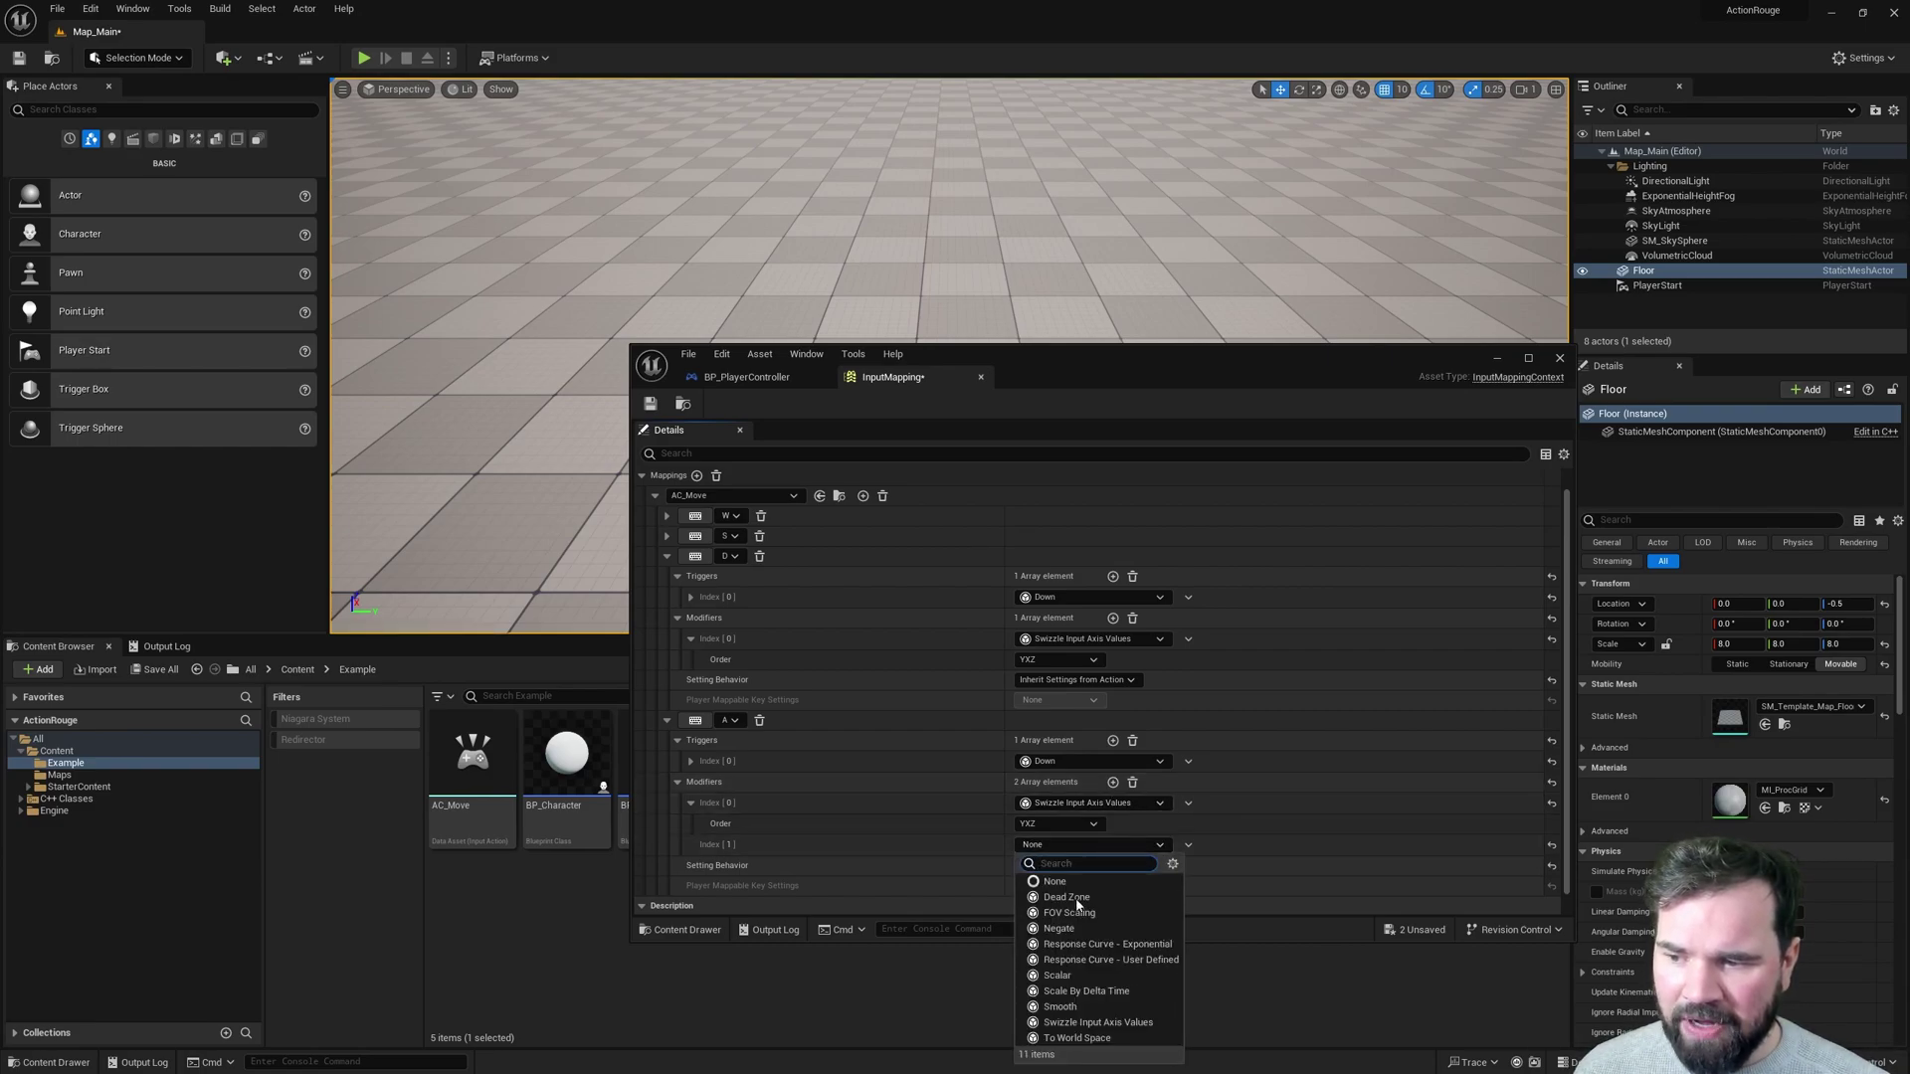
left_click(1058, 928)
left_click(651, 401)
Review the triggers and modifiers of the W, S, D and A key bindings under AC_Move.
left_click(666, 557)
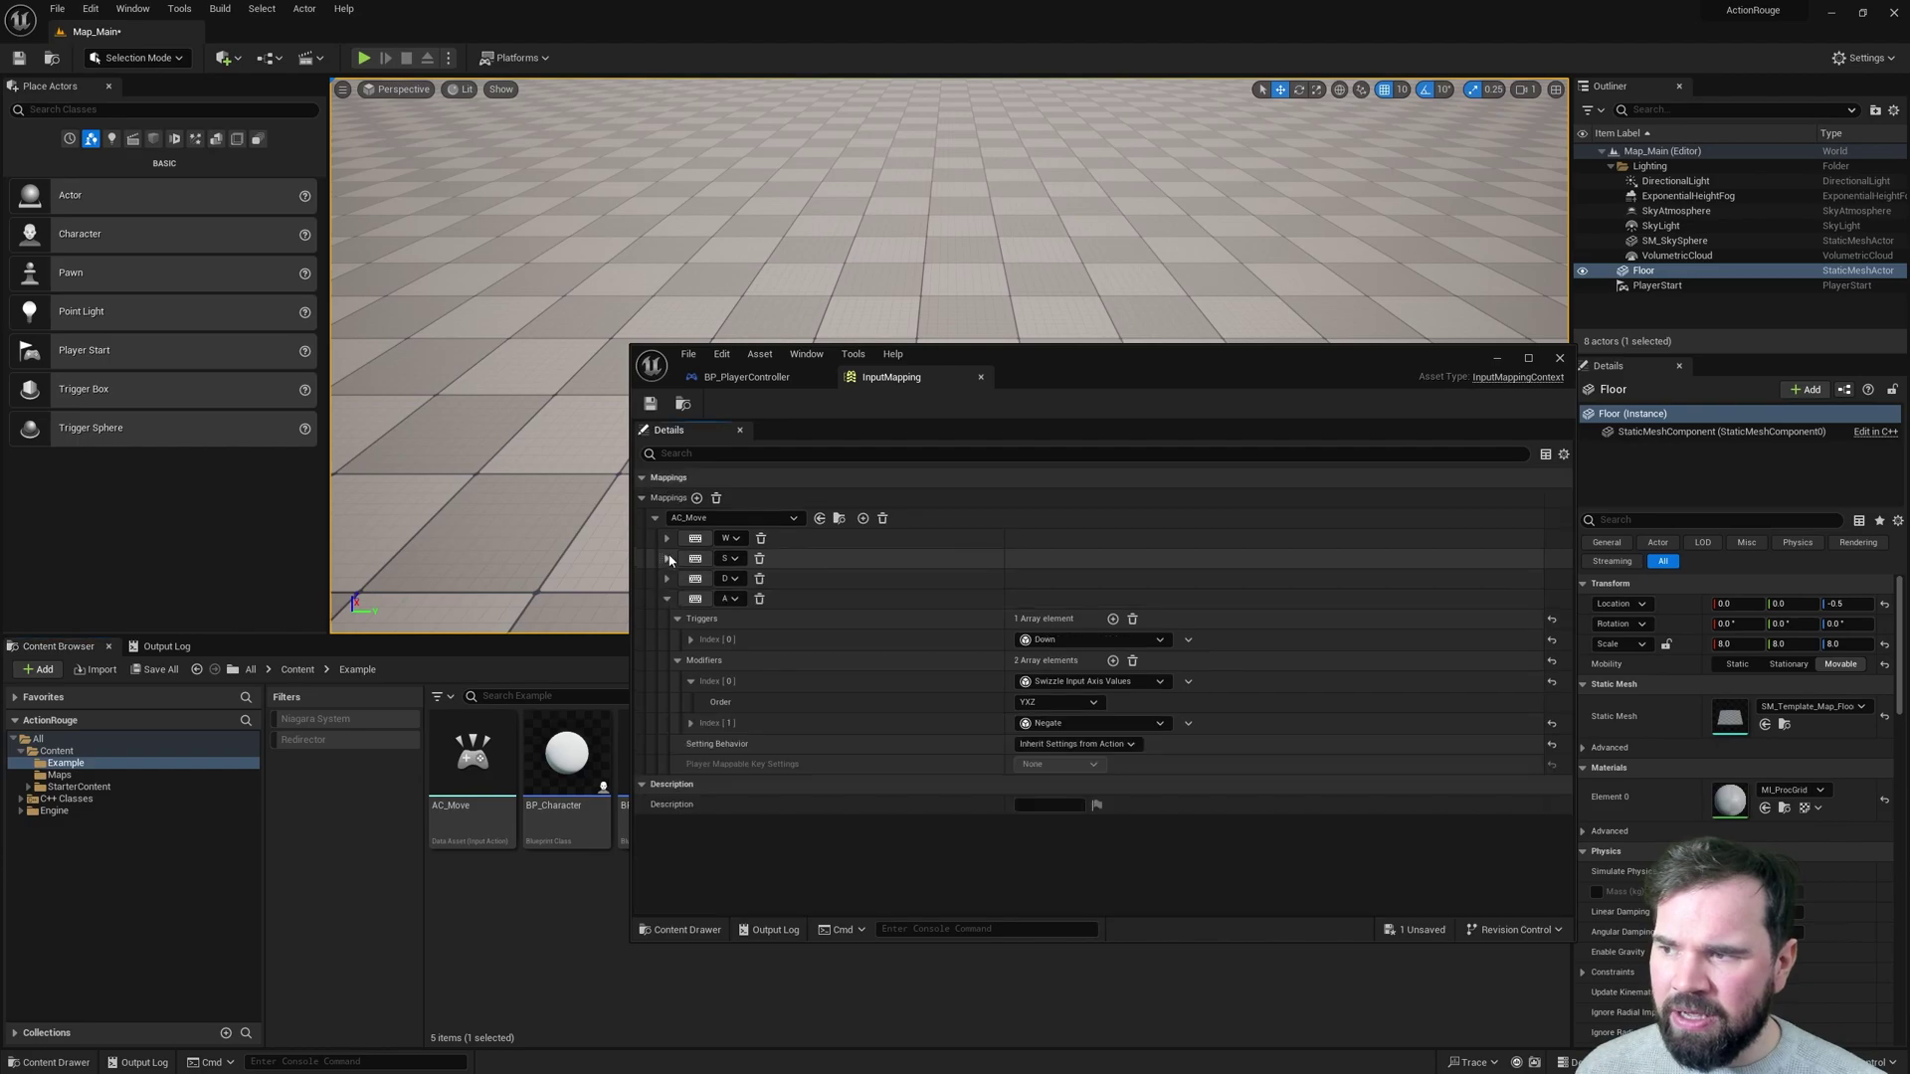
left_click(666, 599)
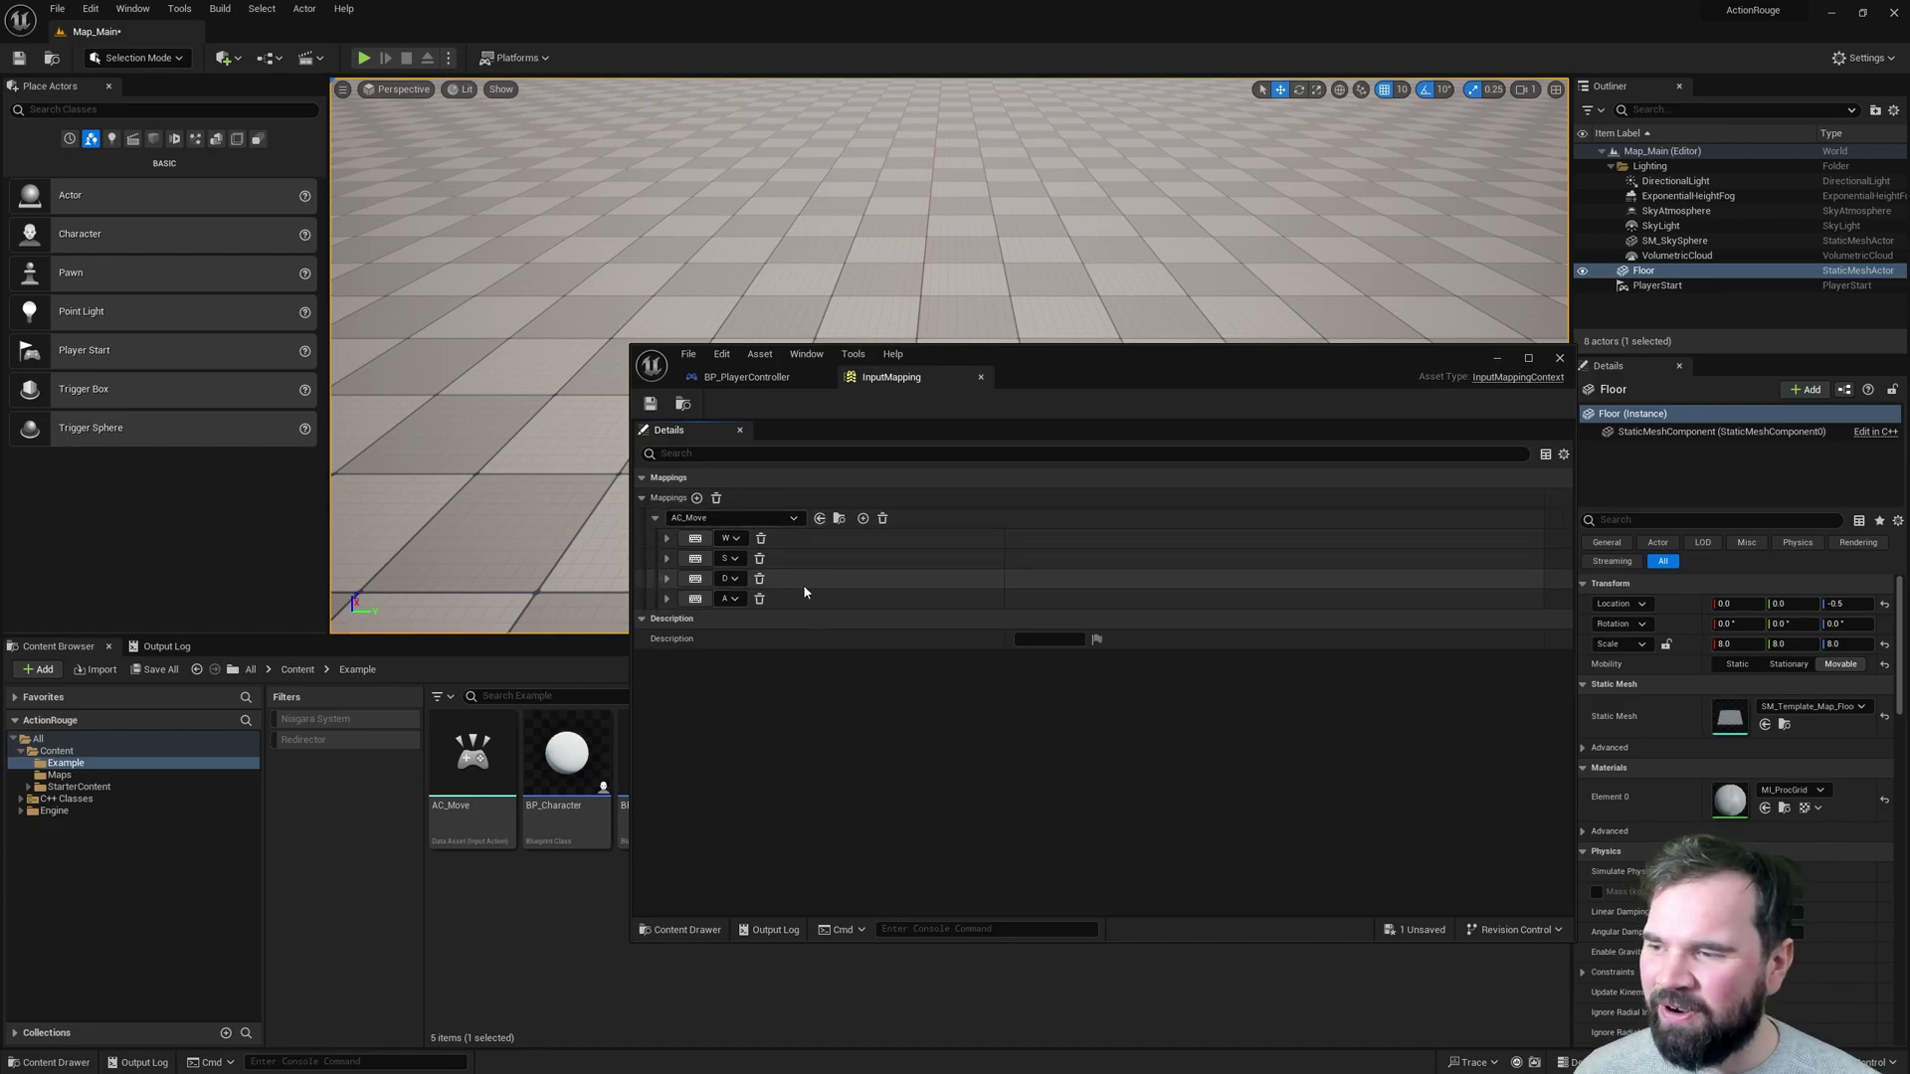
left_click(666, 538)
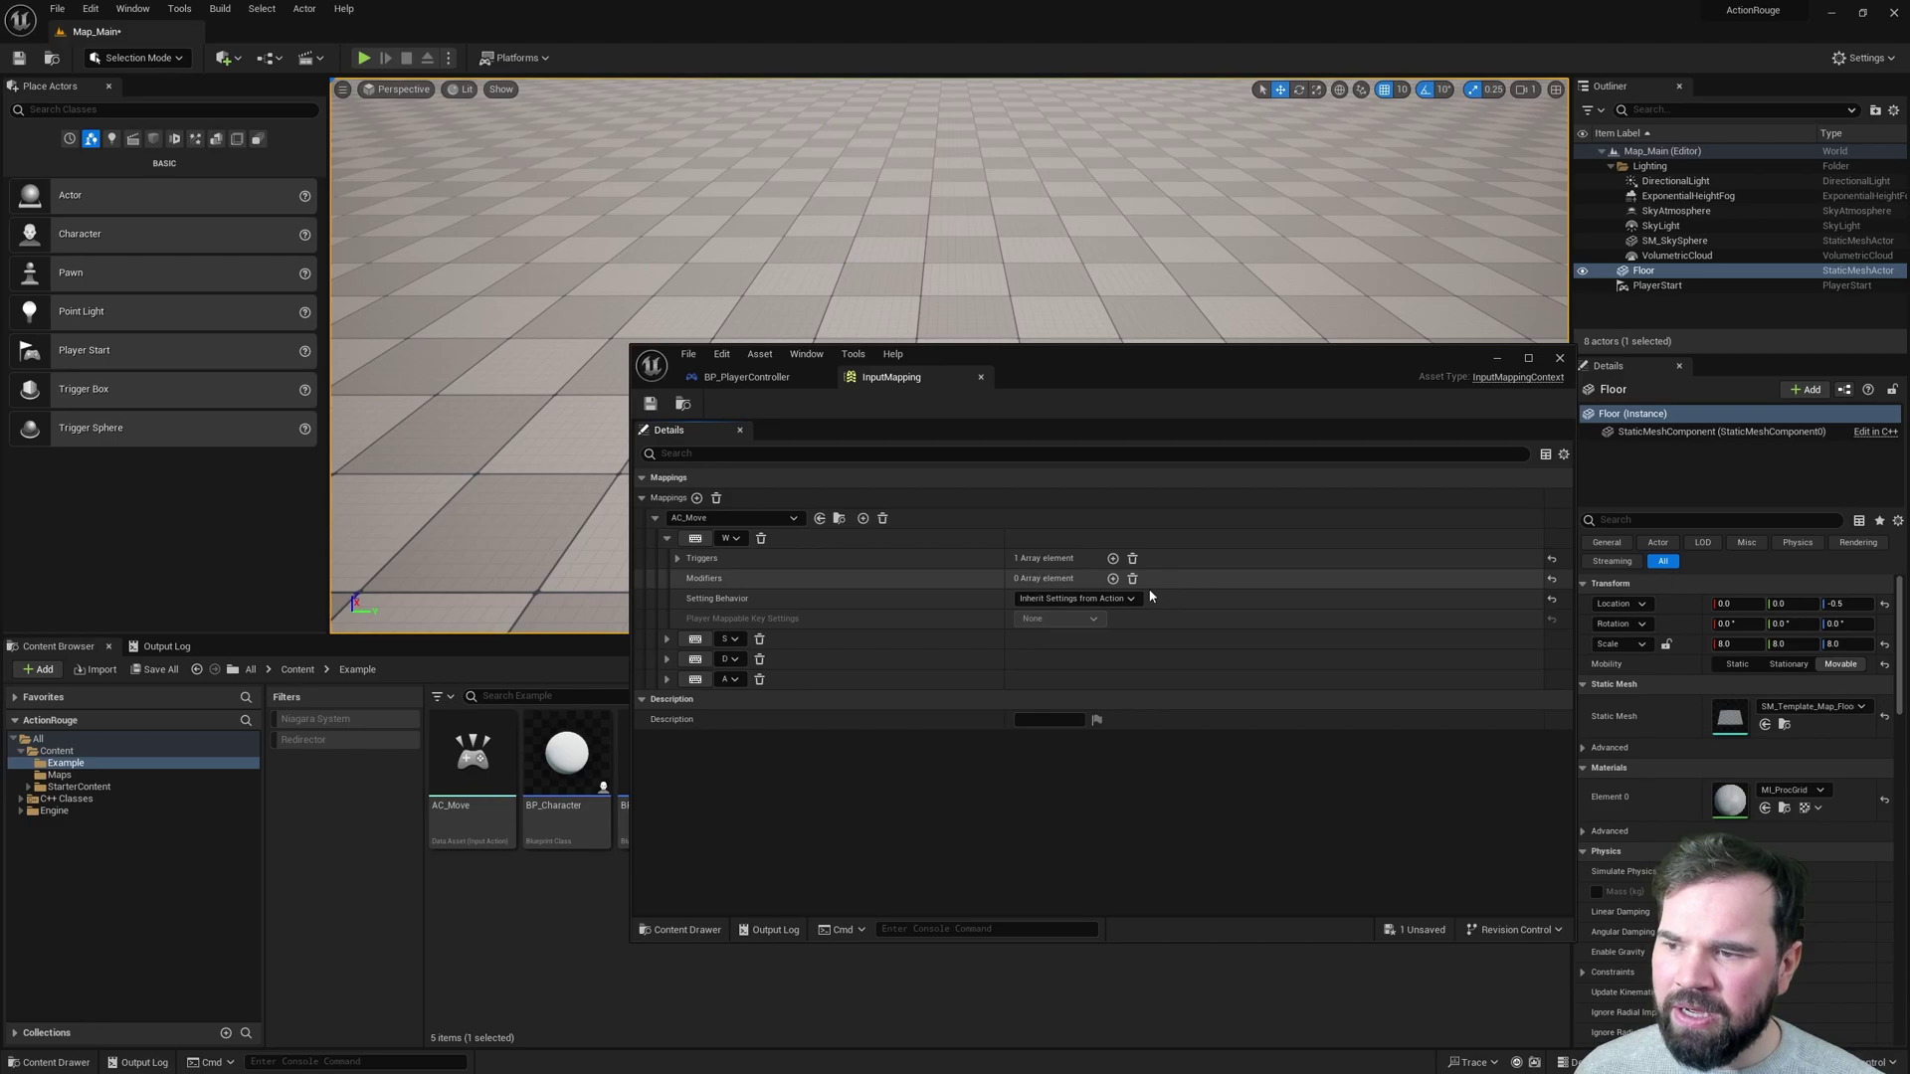
left_click(1044, 559)
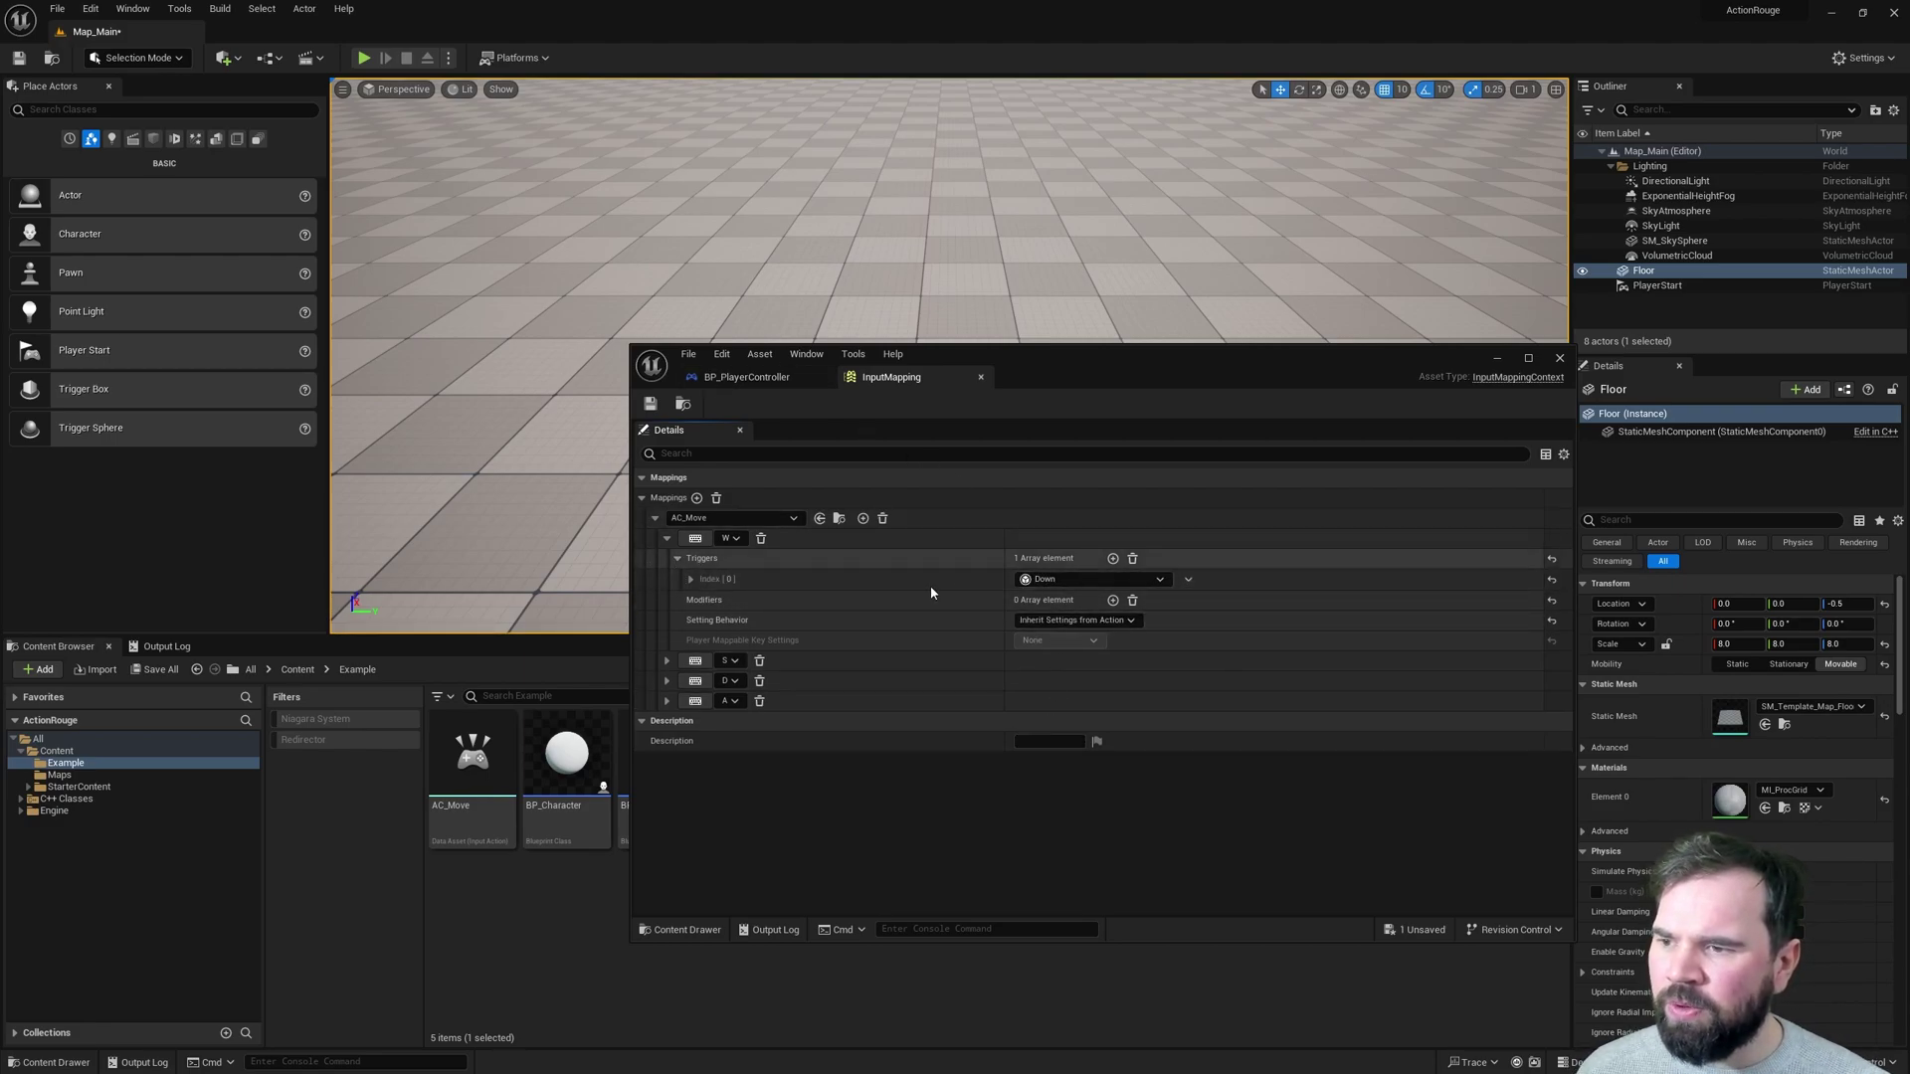
left_click(666, 661)
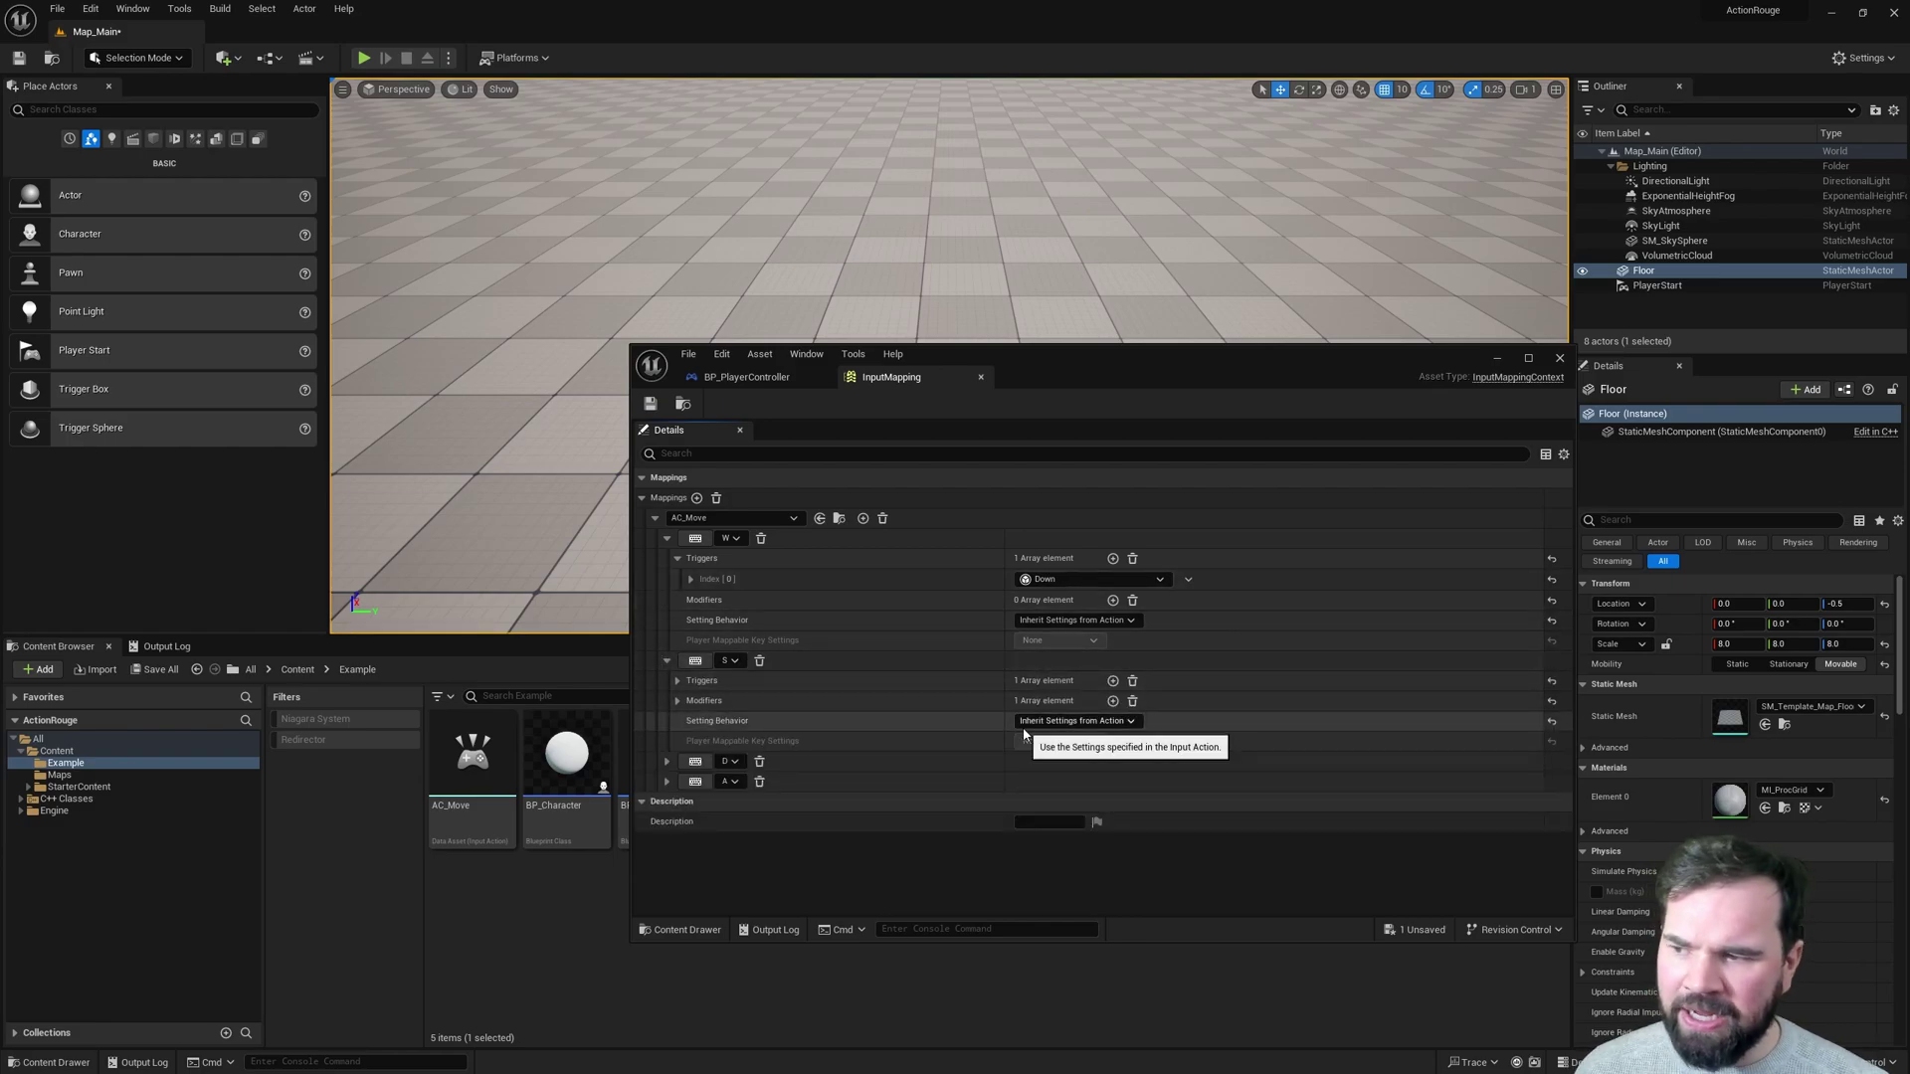
left_click(666, 761)
scroll(748, 766, "down", 2)
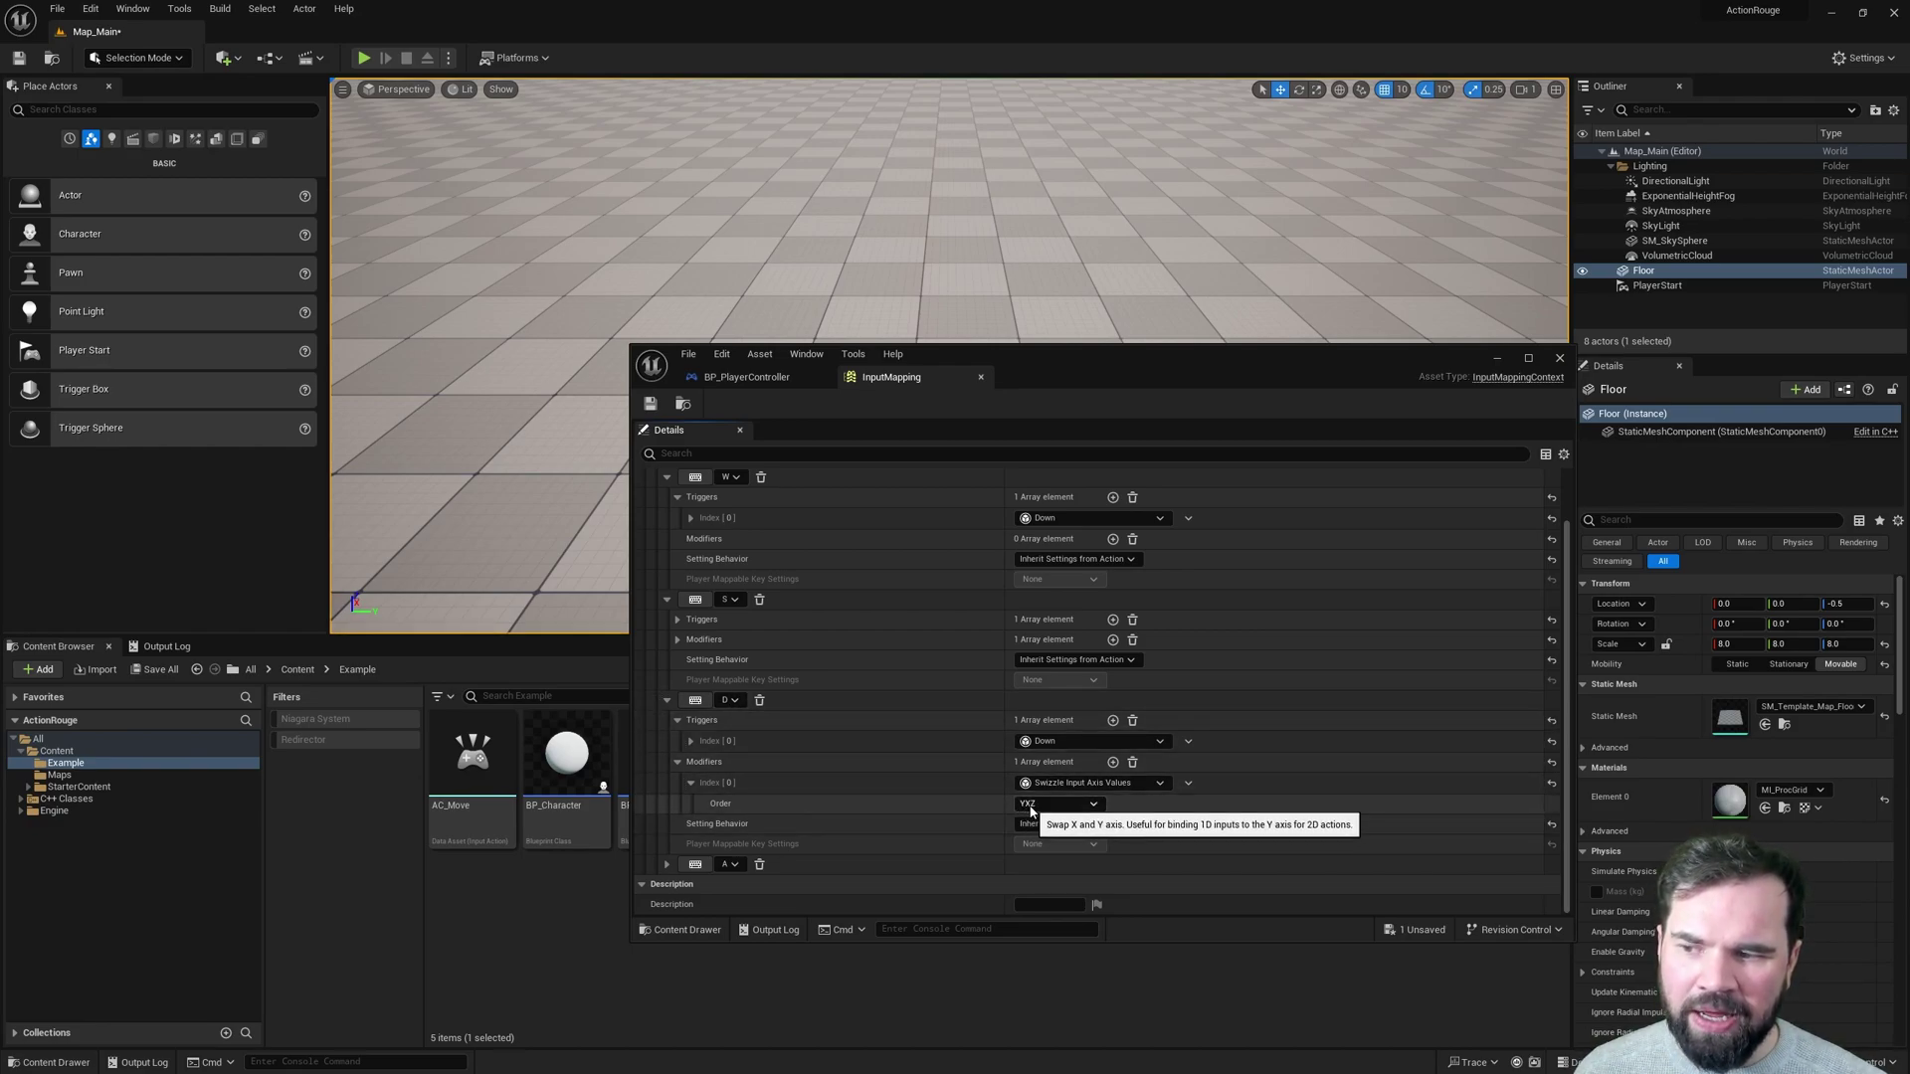
left_click(667, 863)
scroll(995, 835, "down", 4)
scroll(1094, 839, "down", 1)
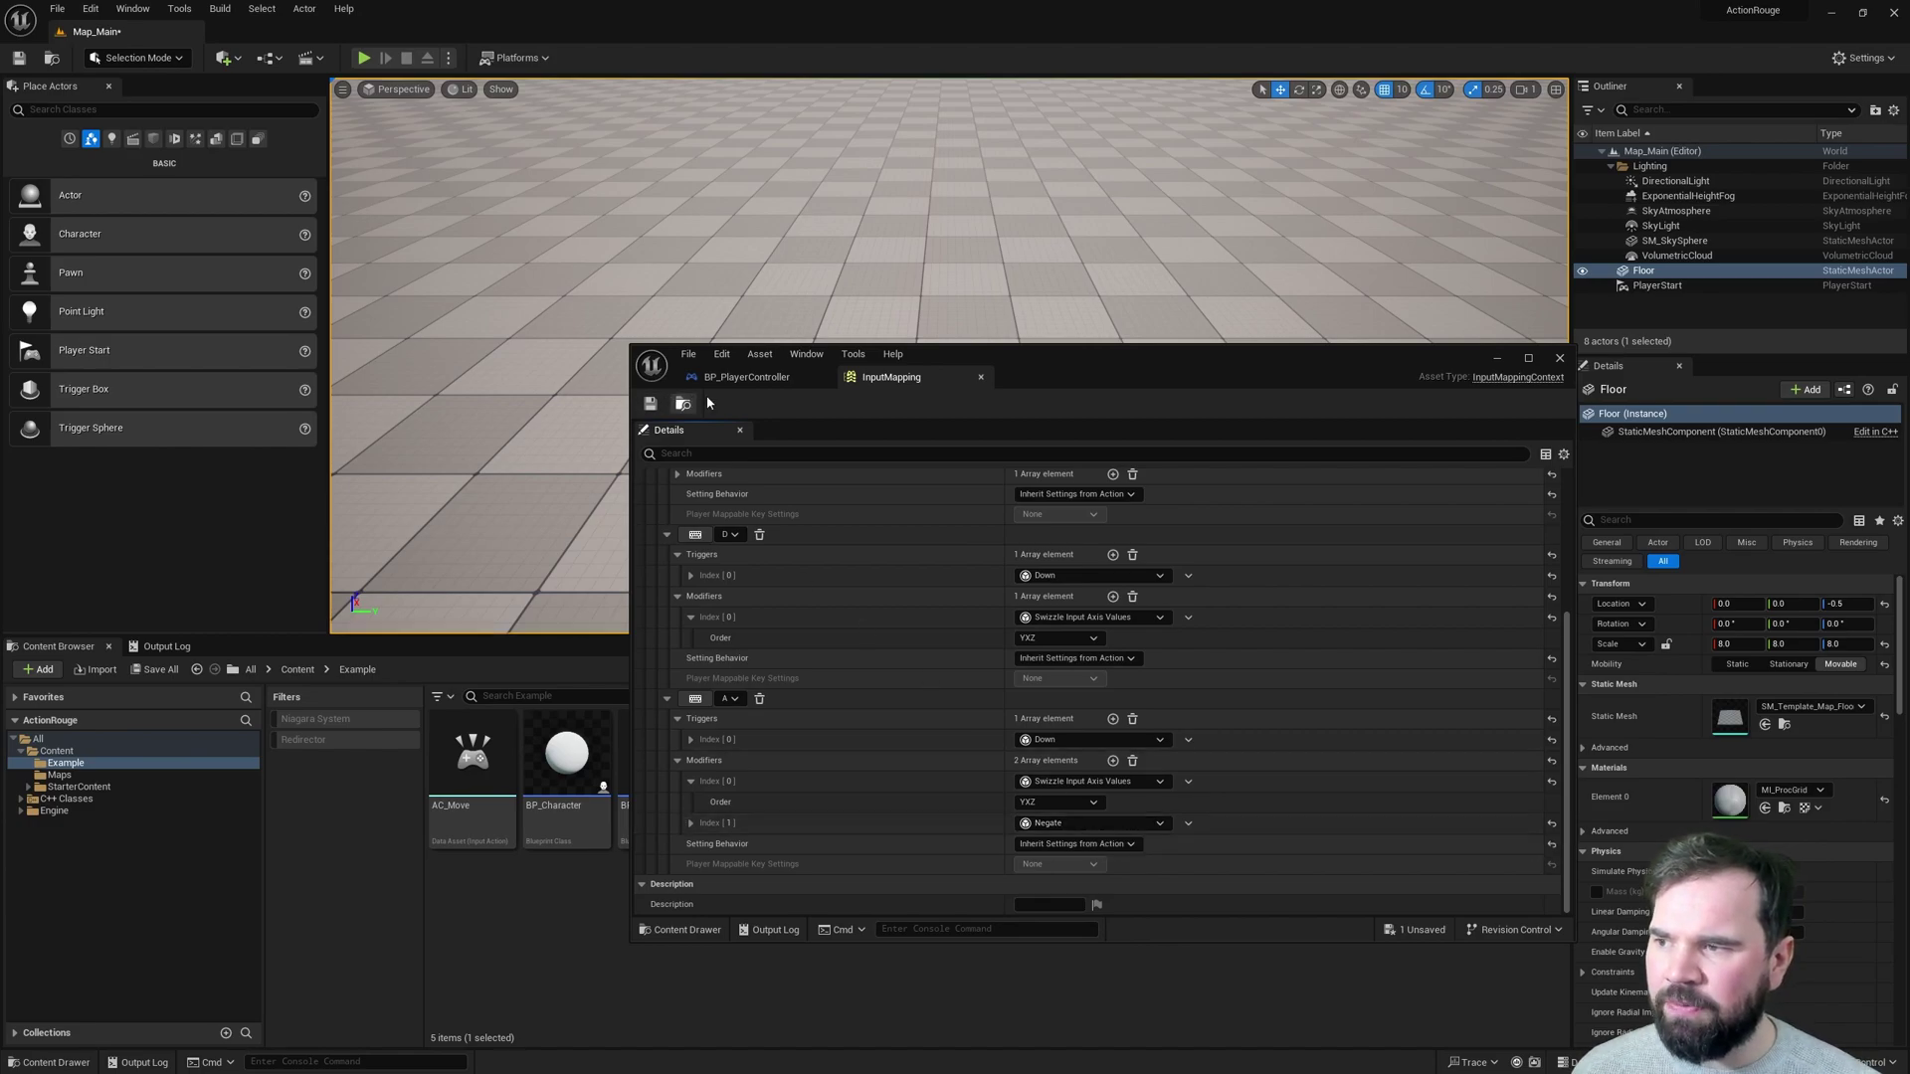
Return to BP_PlayerController, play the level to test the character's movement with the negated A binding in place, and stop playing.
left_click(746, 377)
left_click(365, 59)
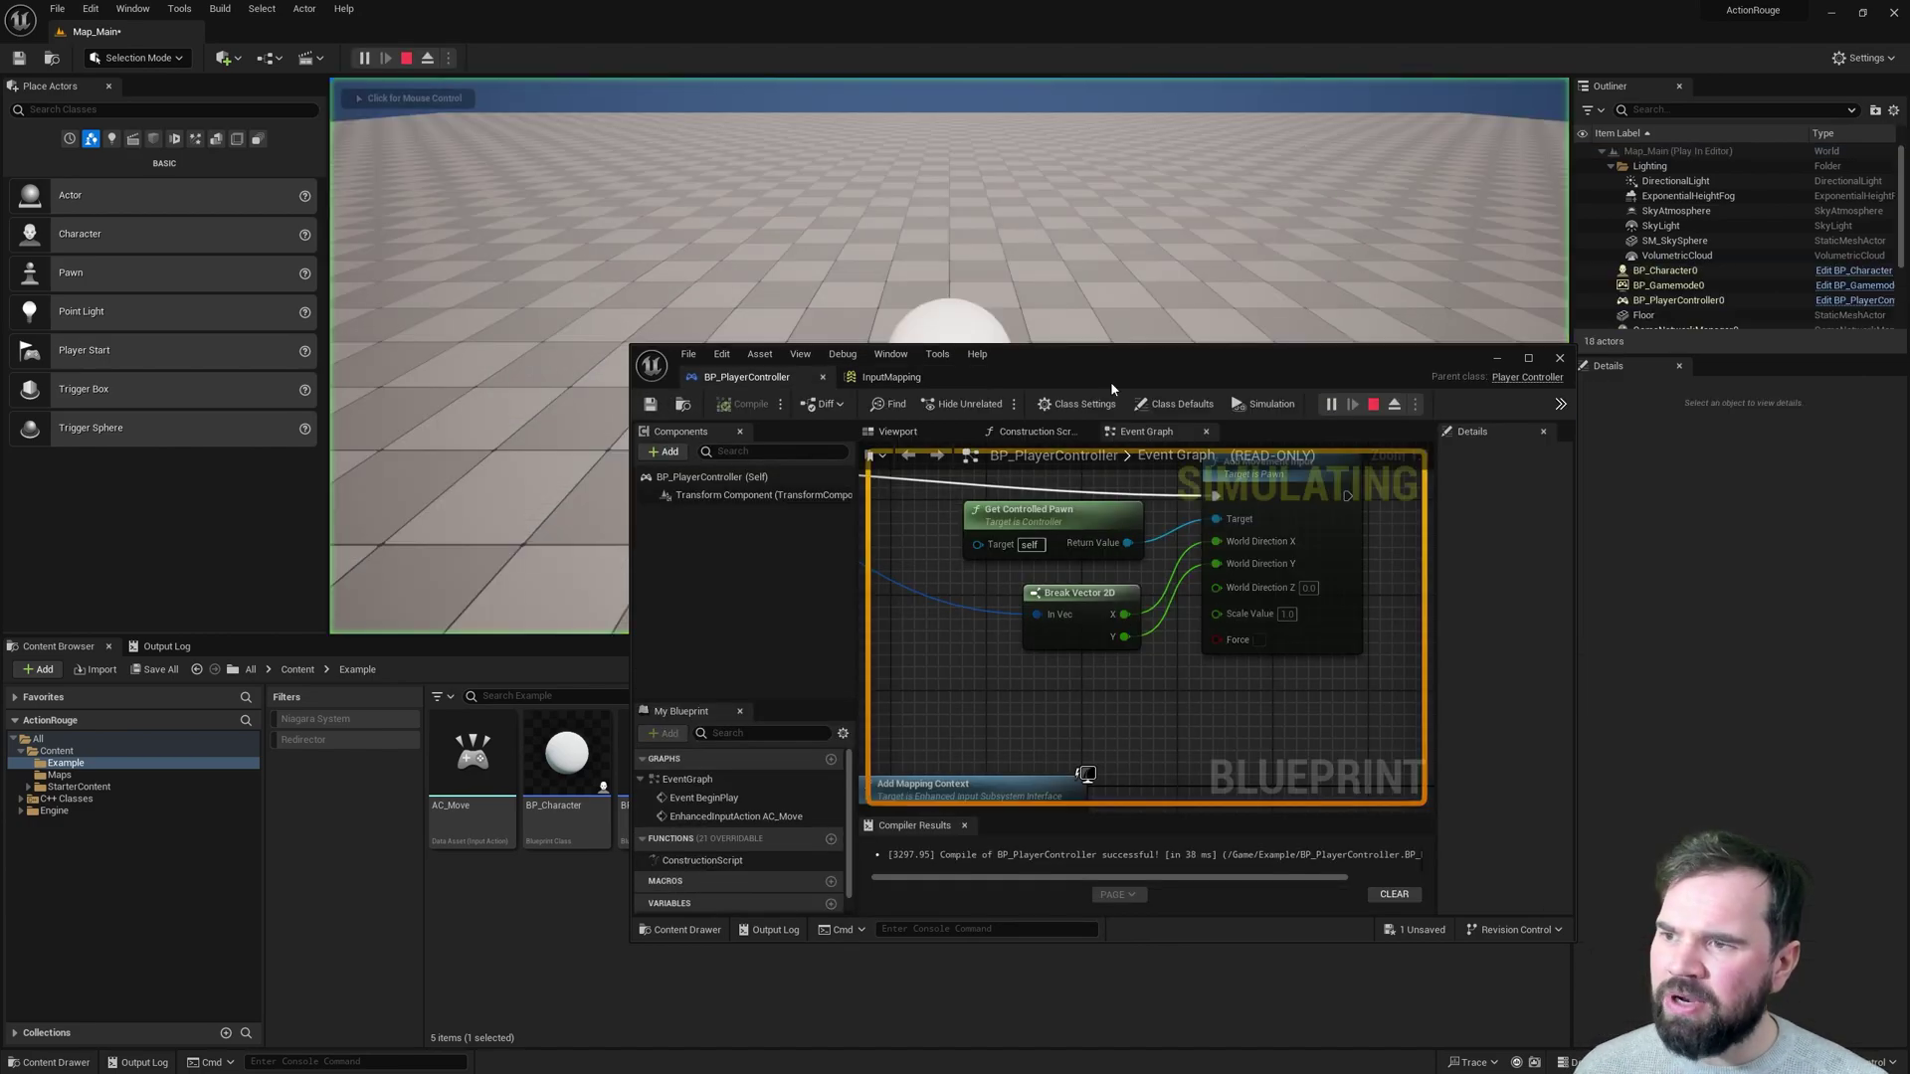
key("d")
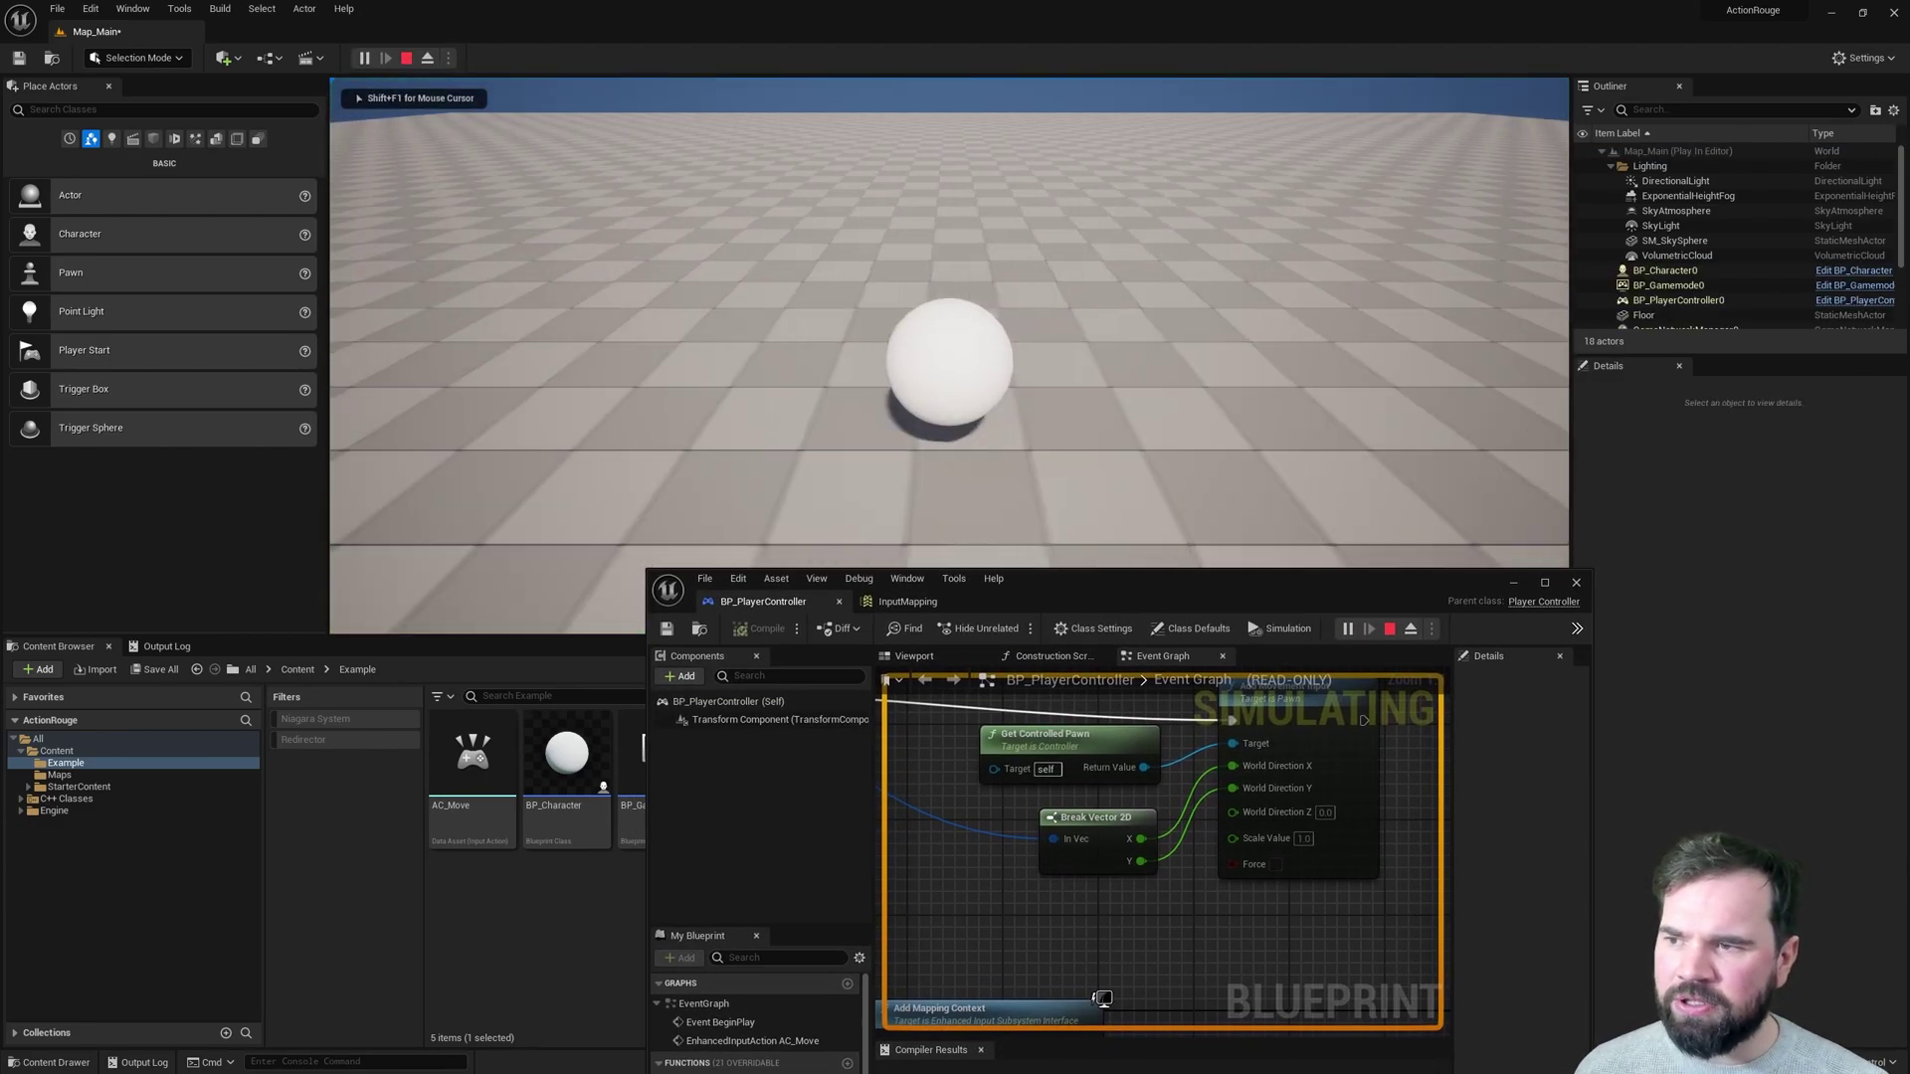
key("d")
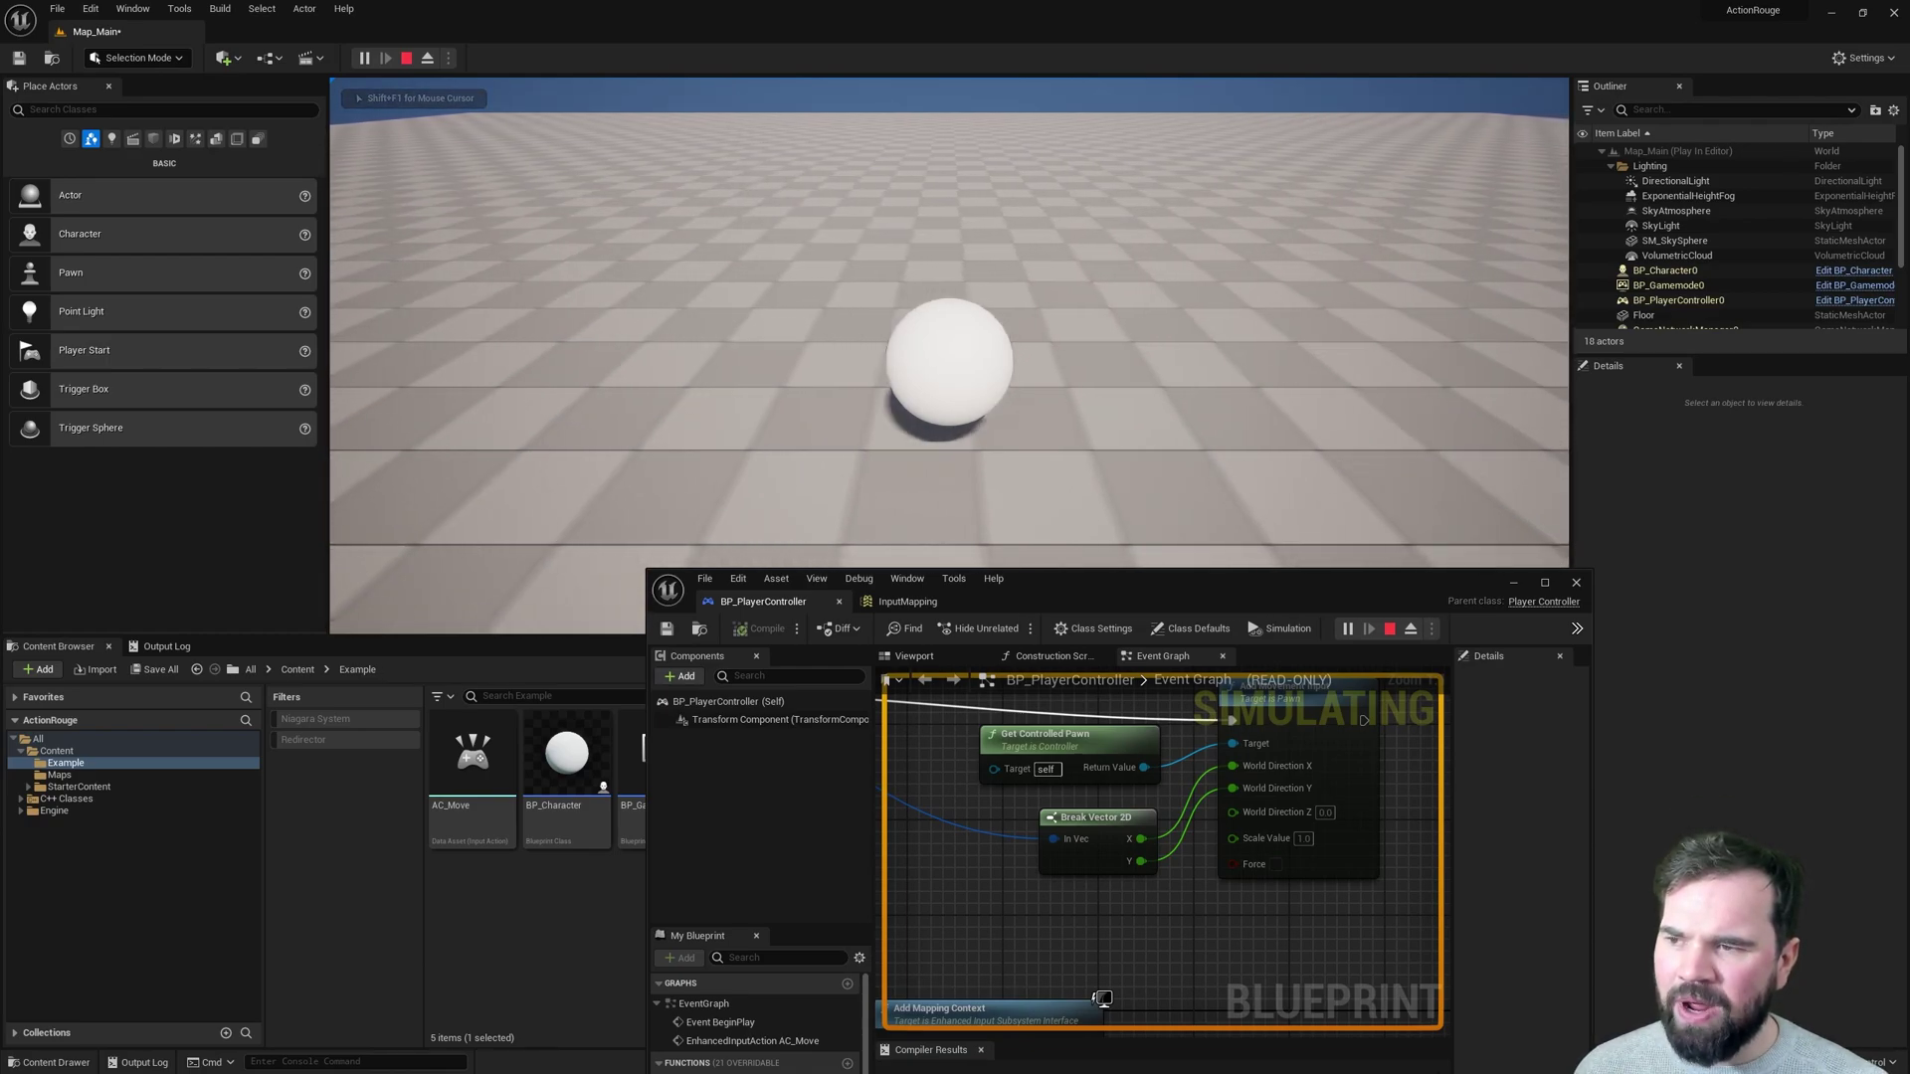
key("d")
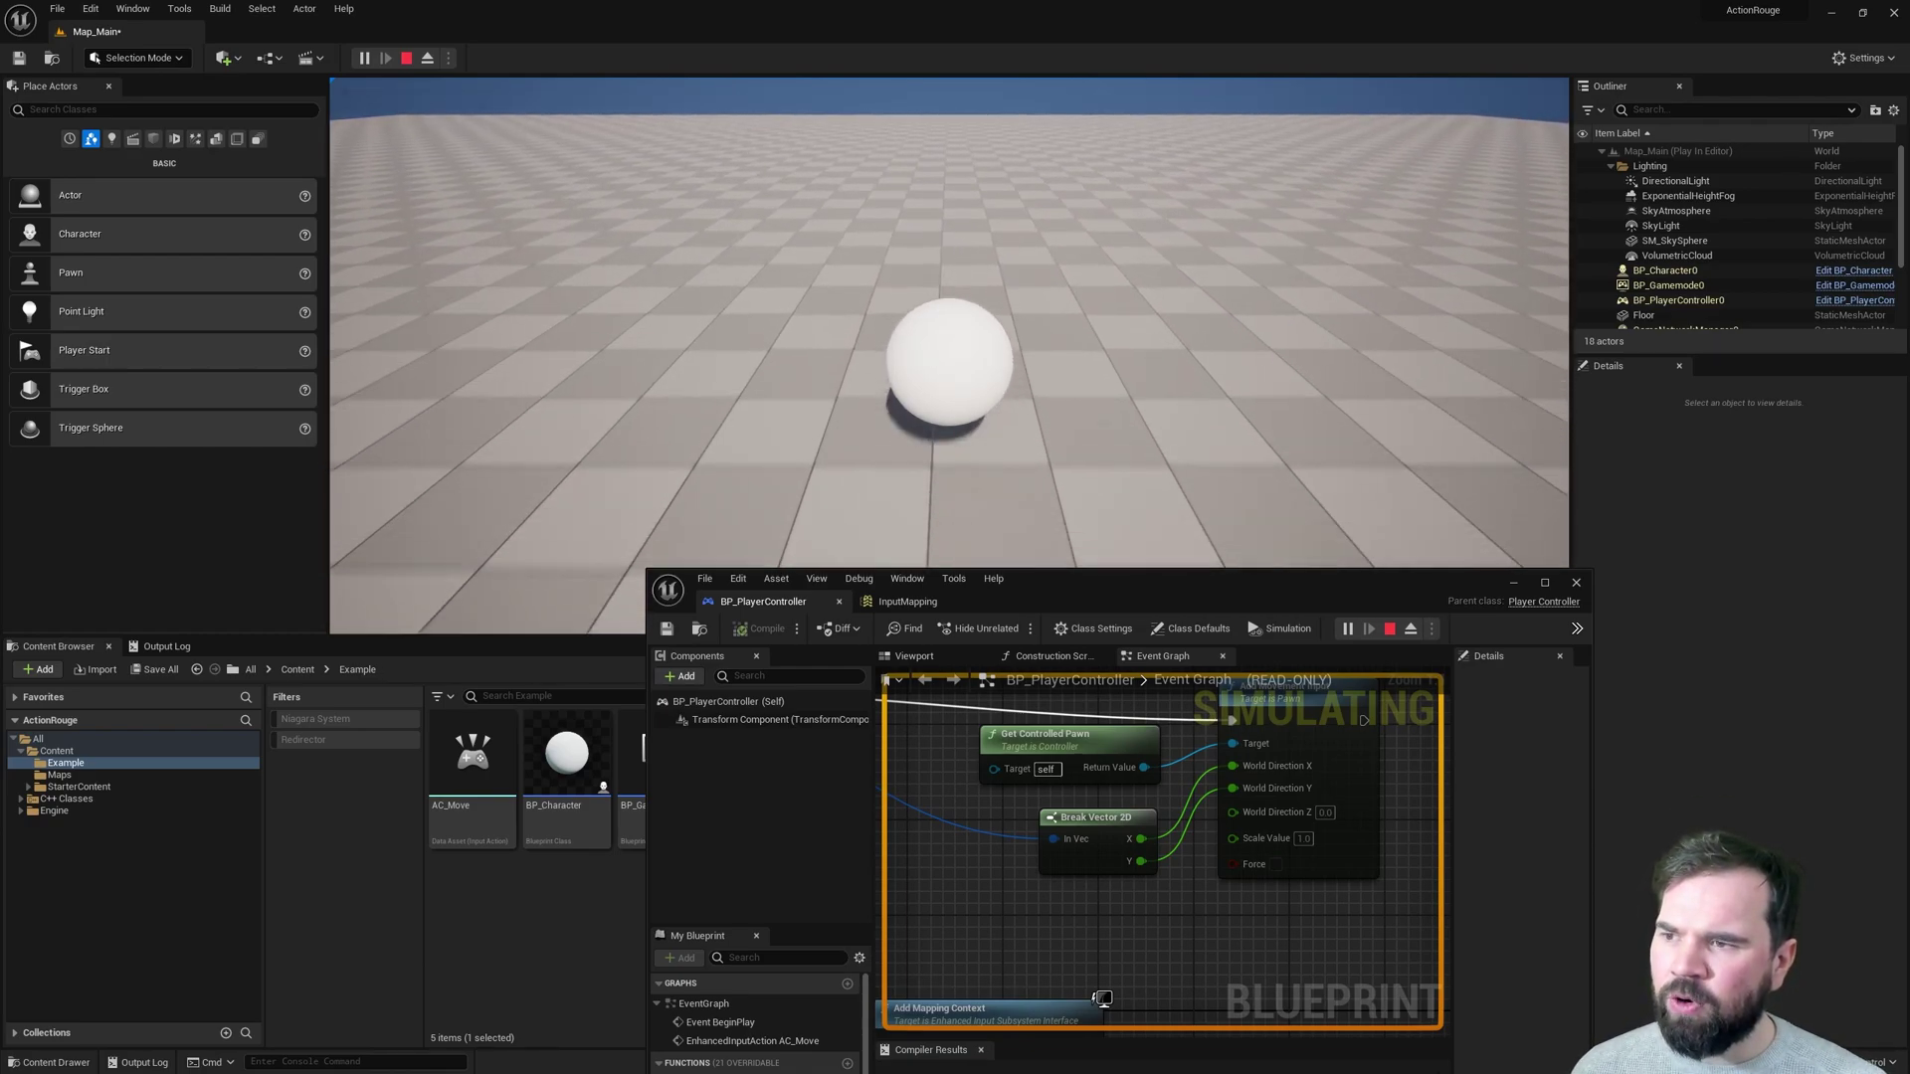
key("d")
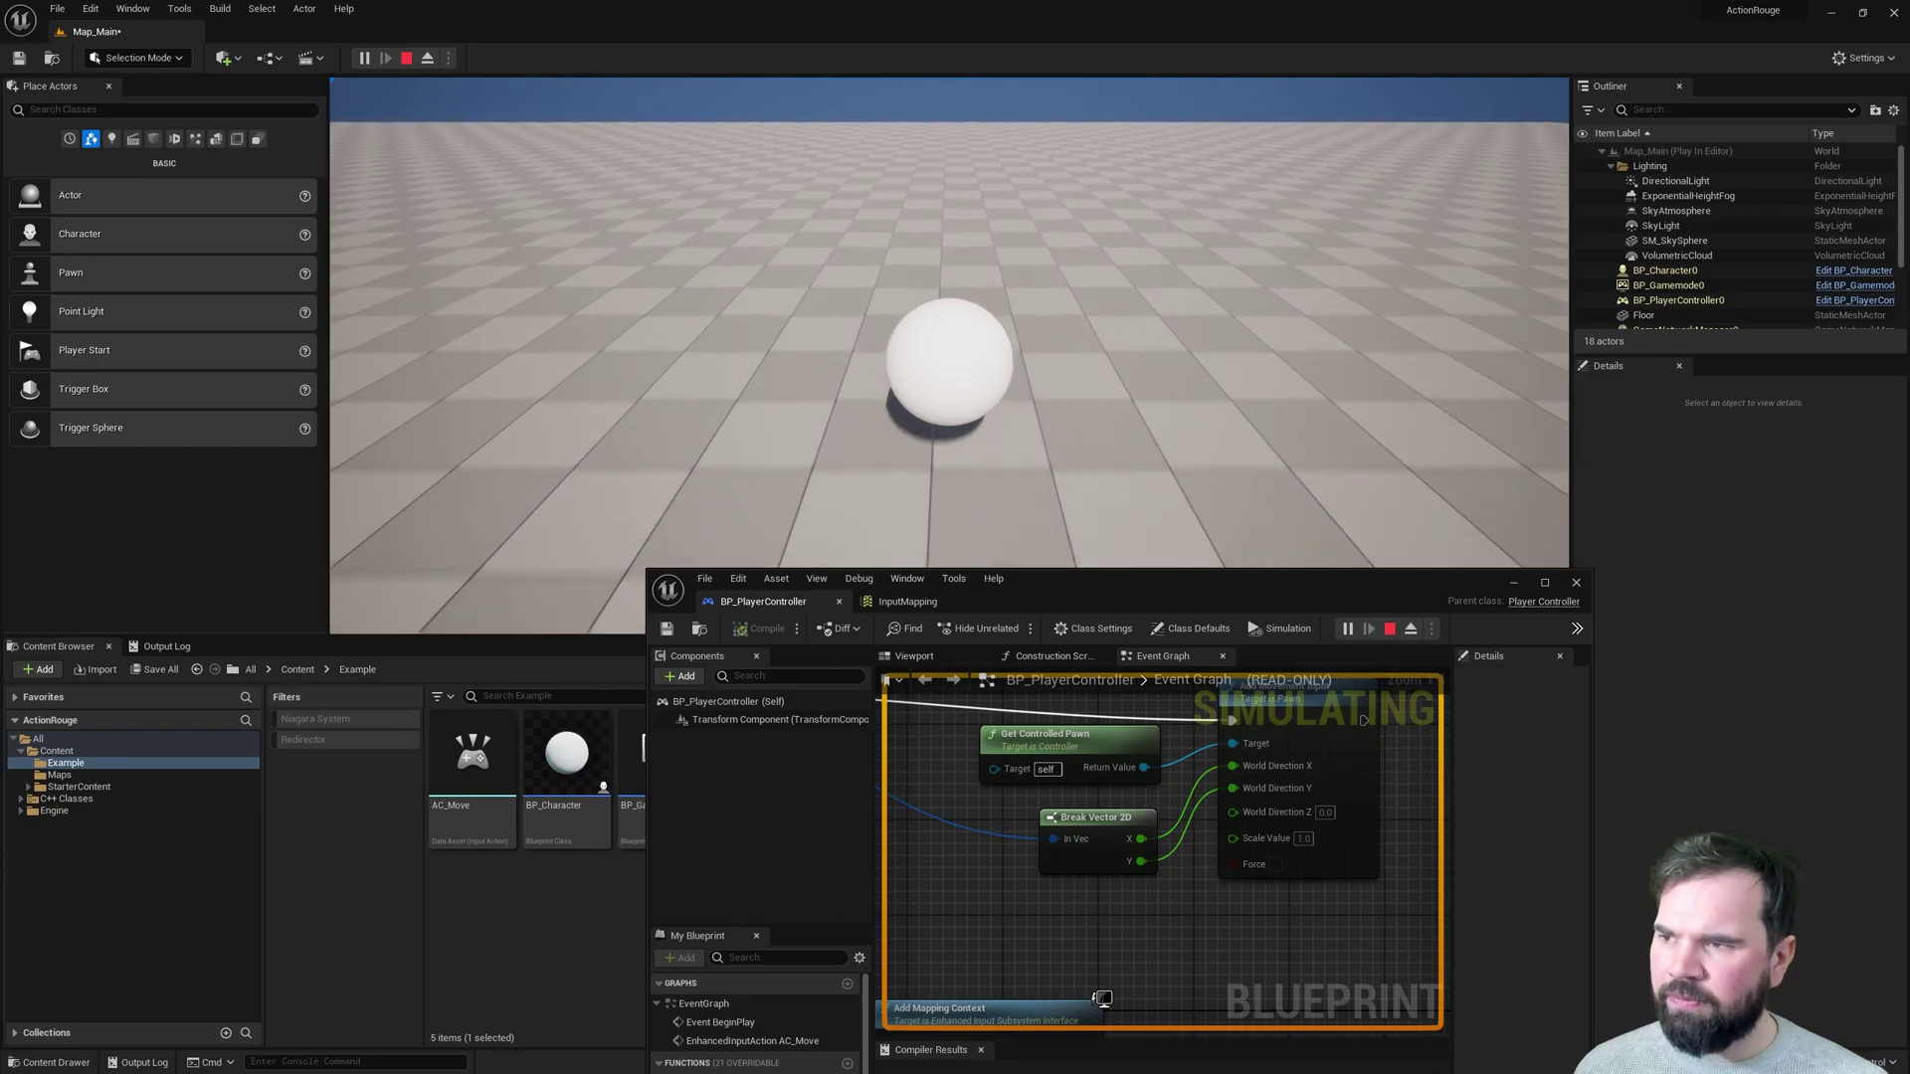
key("d")
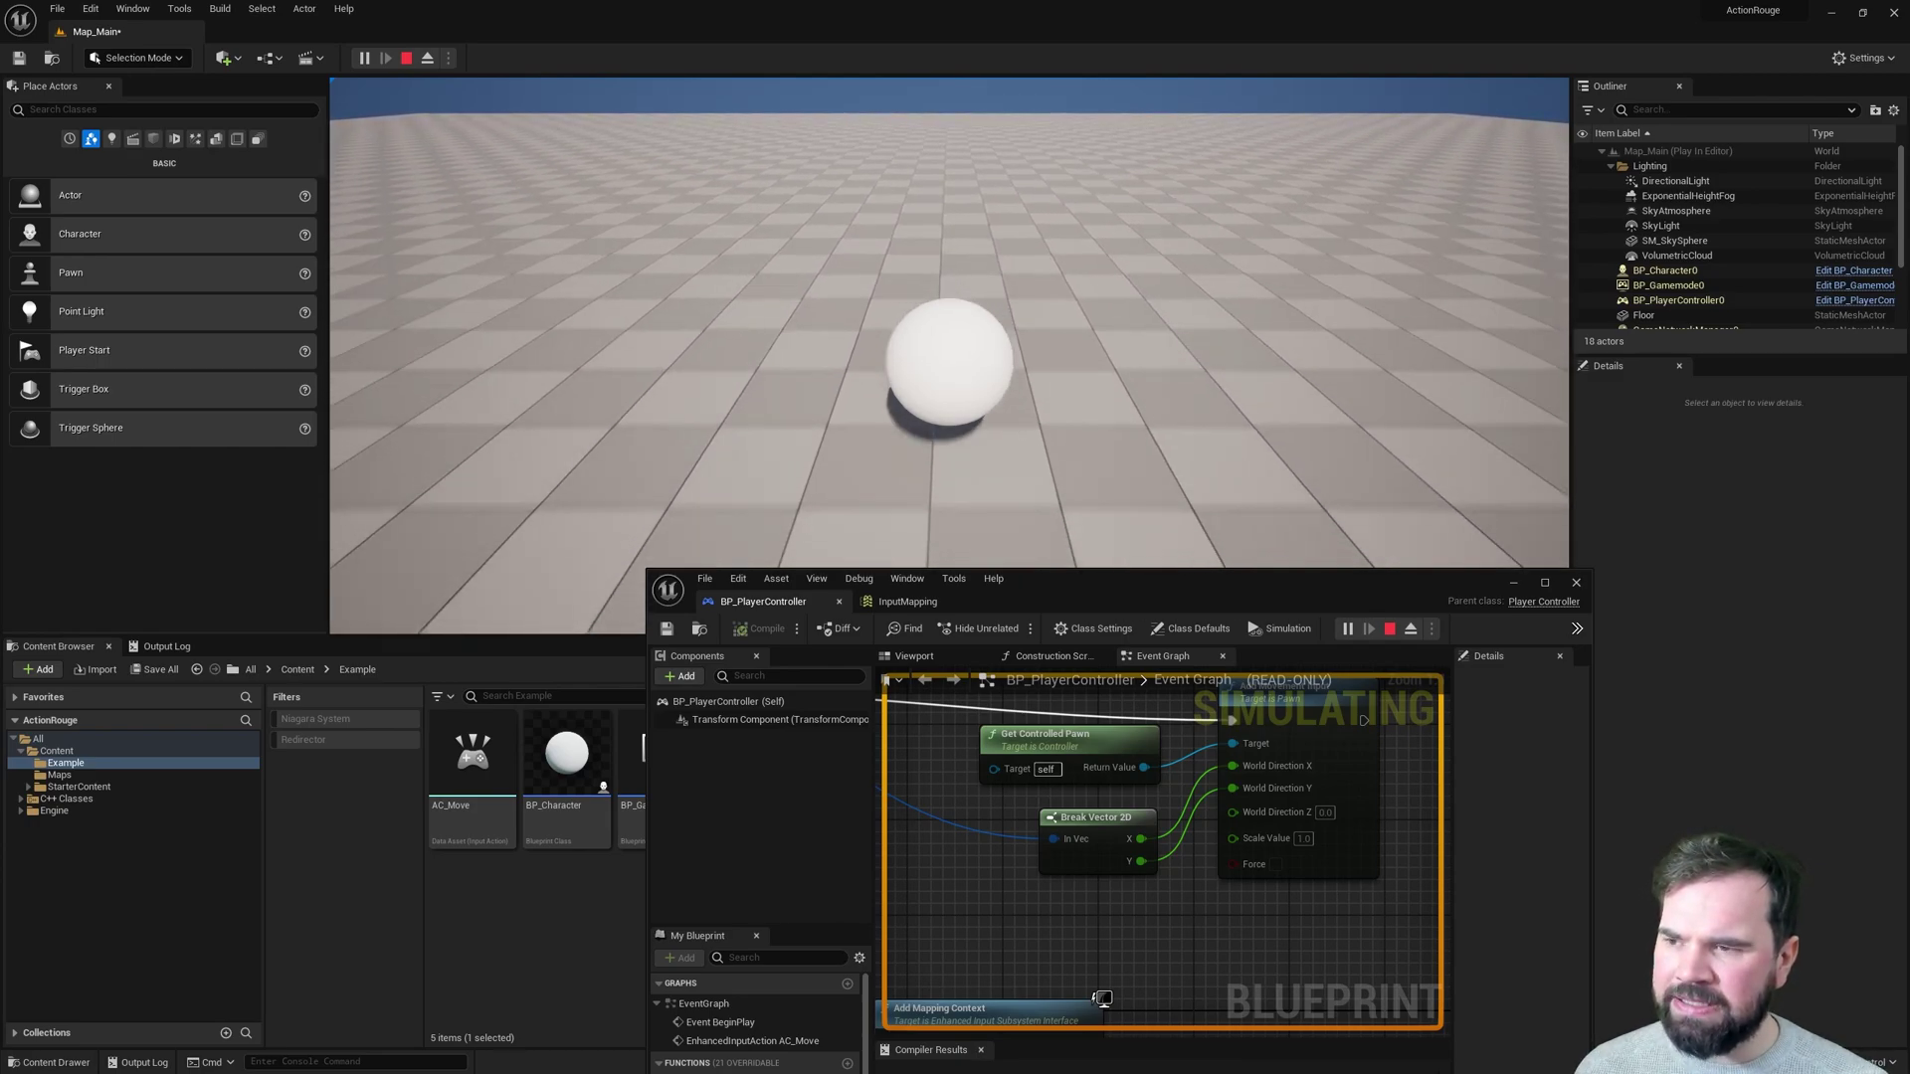
key("Escape")
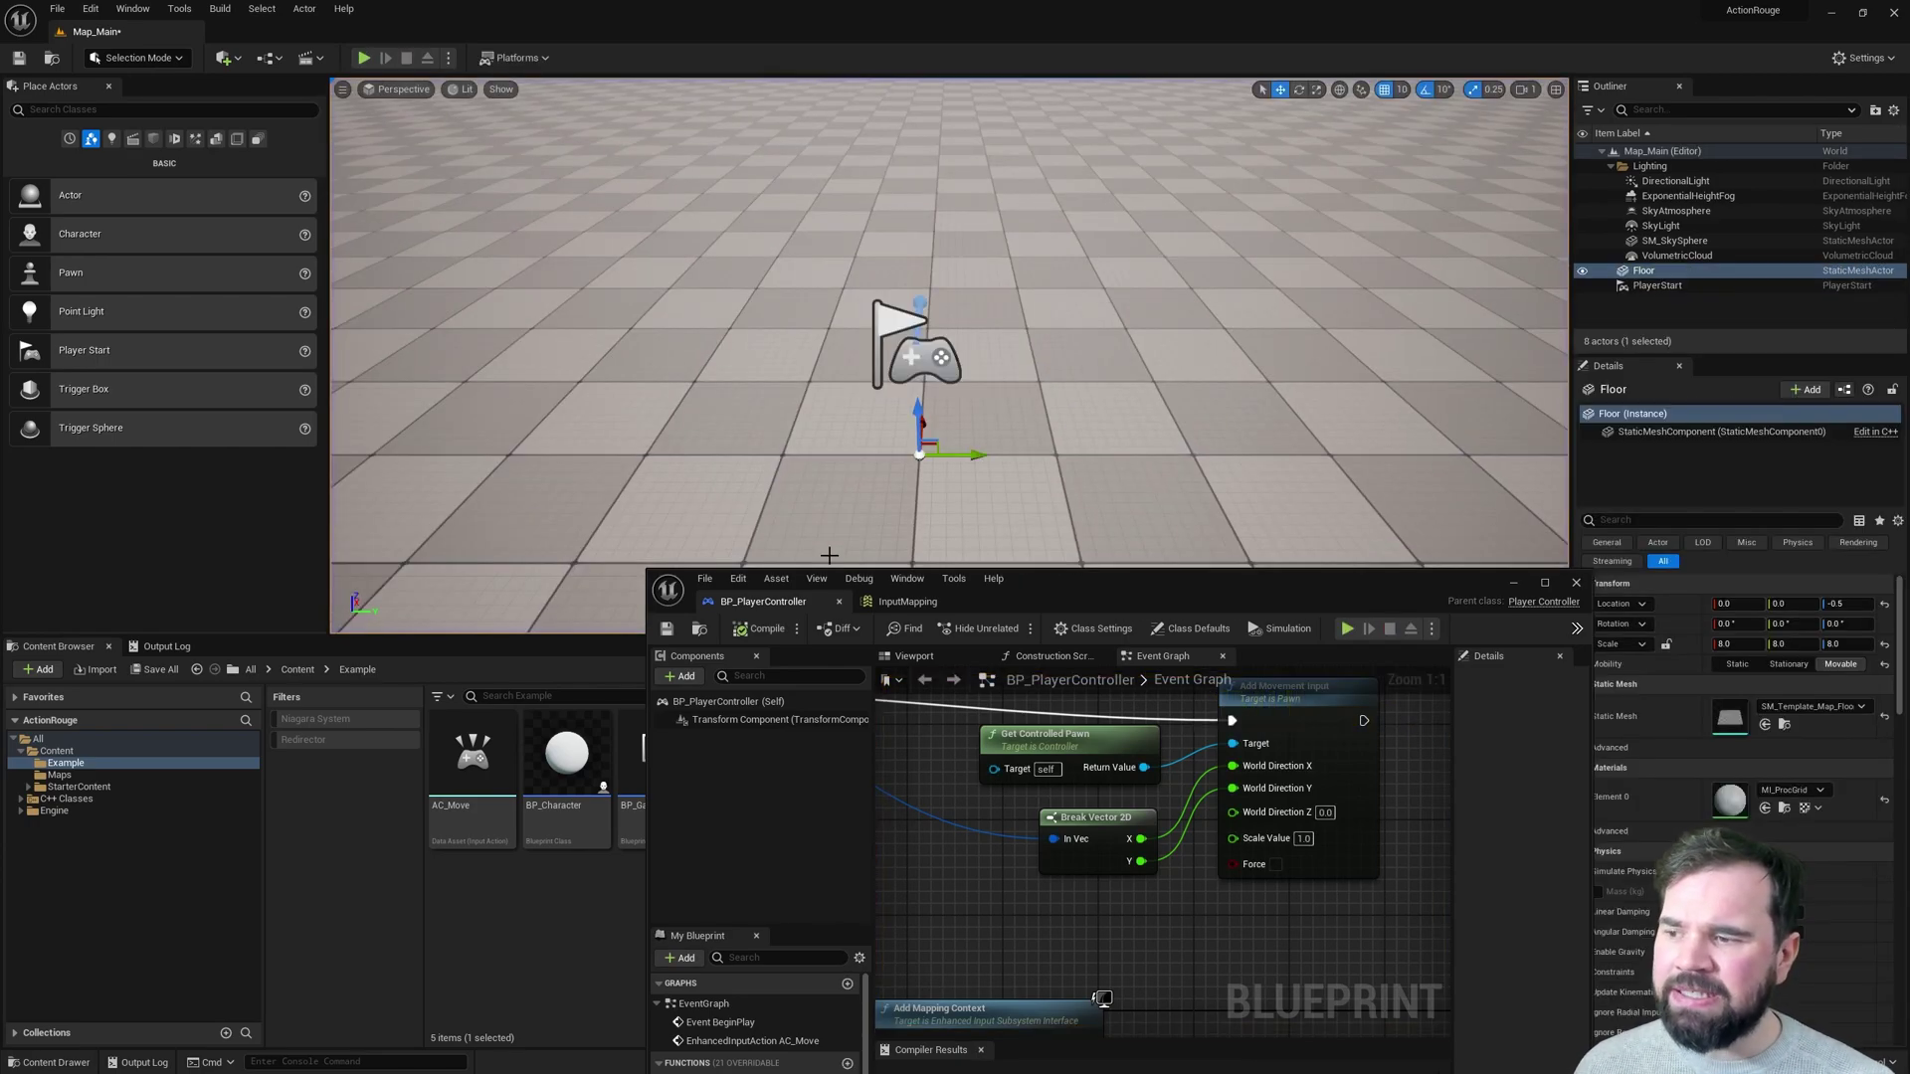
Reopen the InputMapping asset from the Example folder and place its window clear of the folder's assets.
left_click(484, 798)
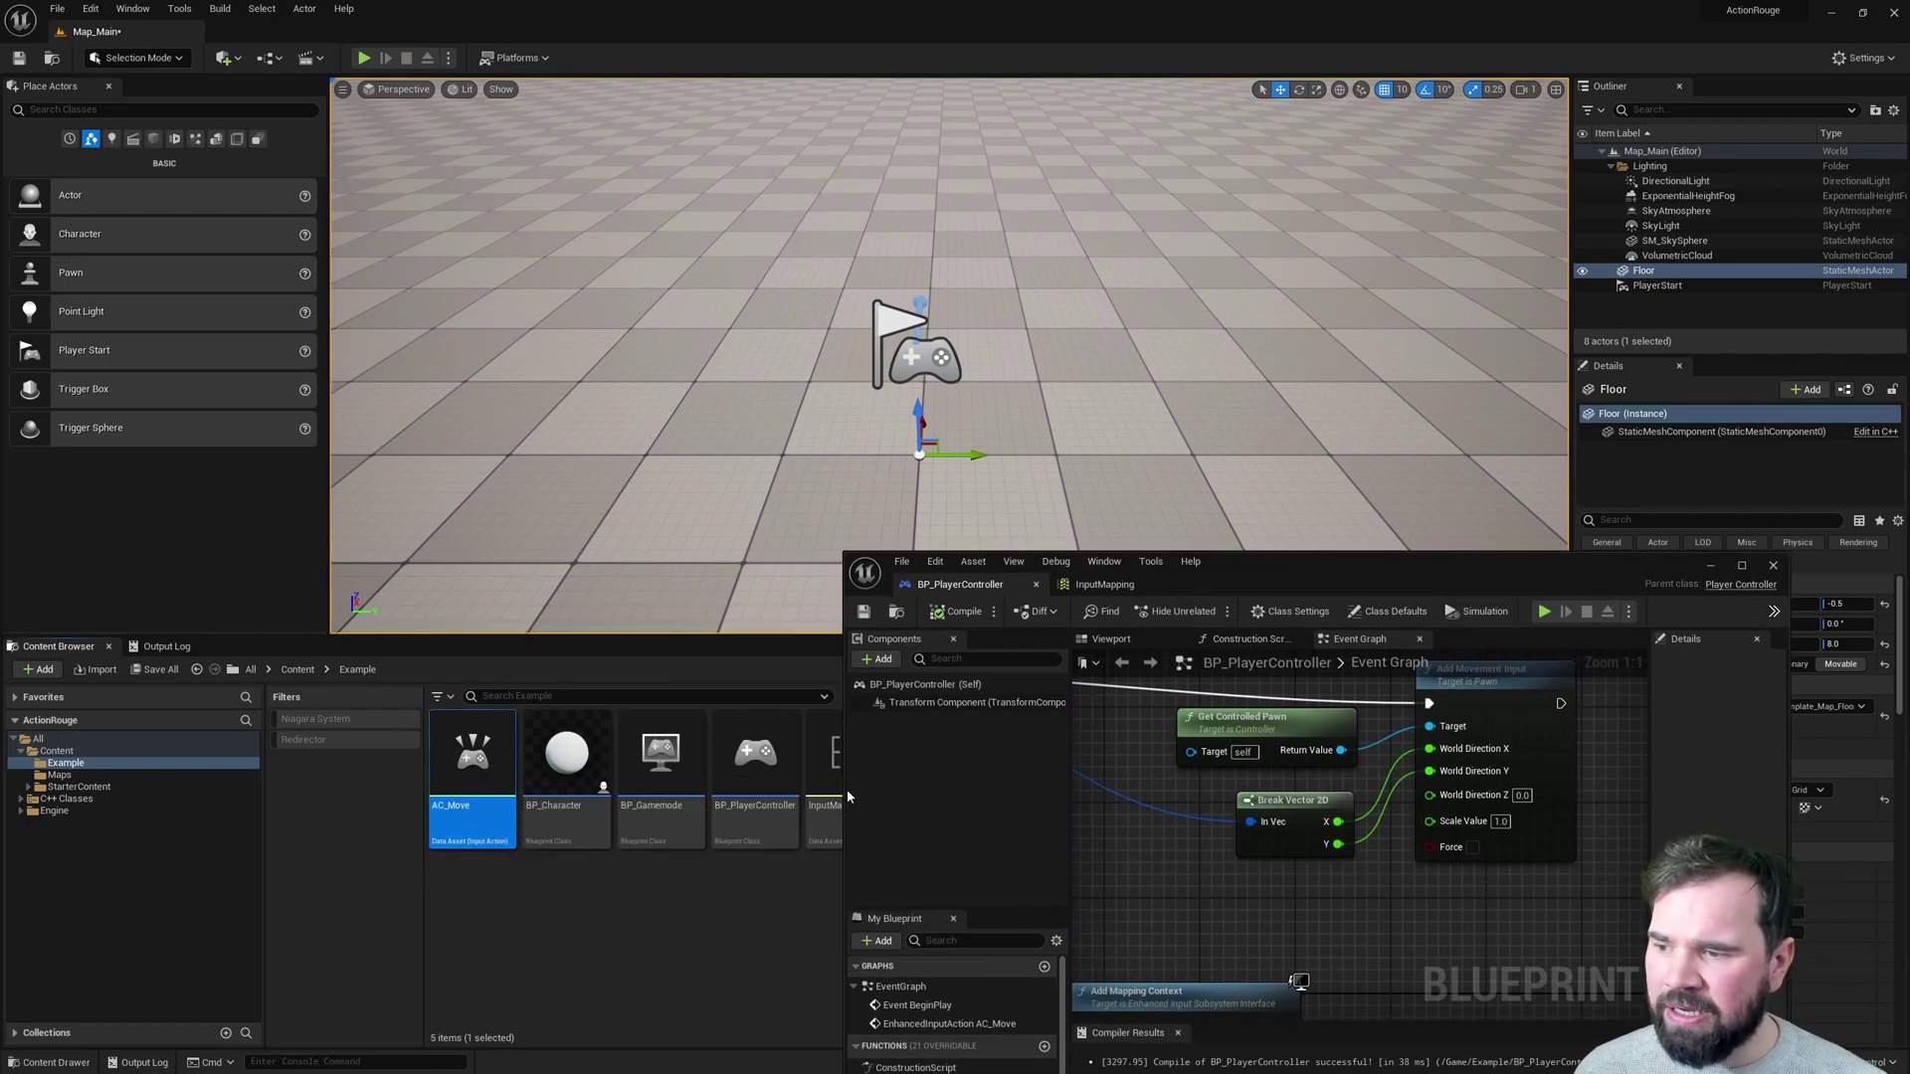
double_click(828, 766)
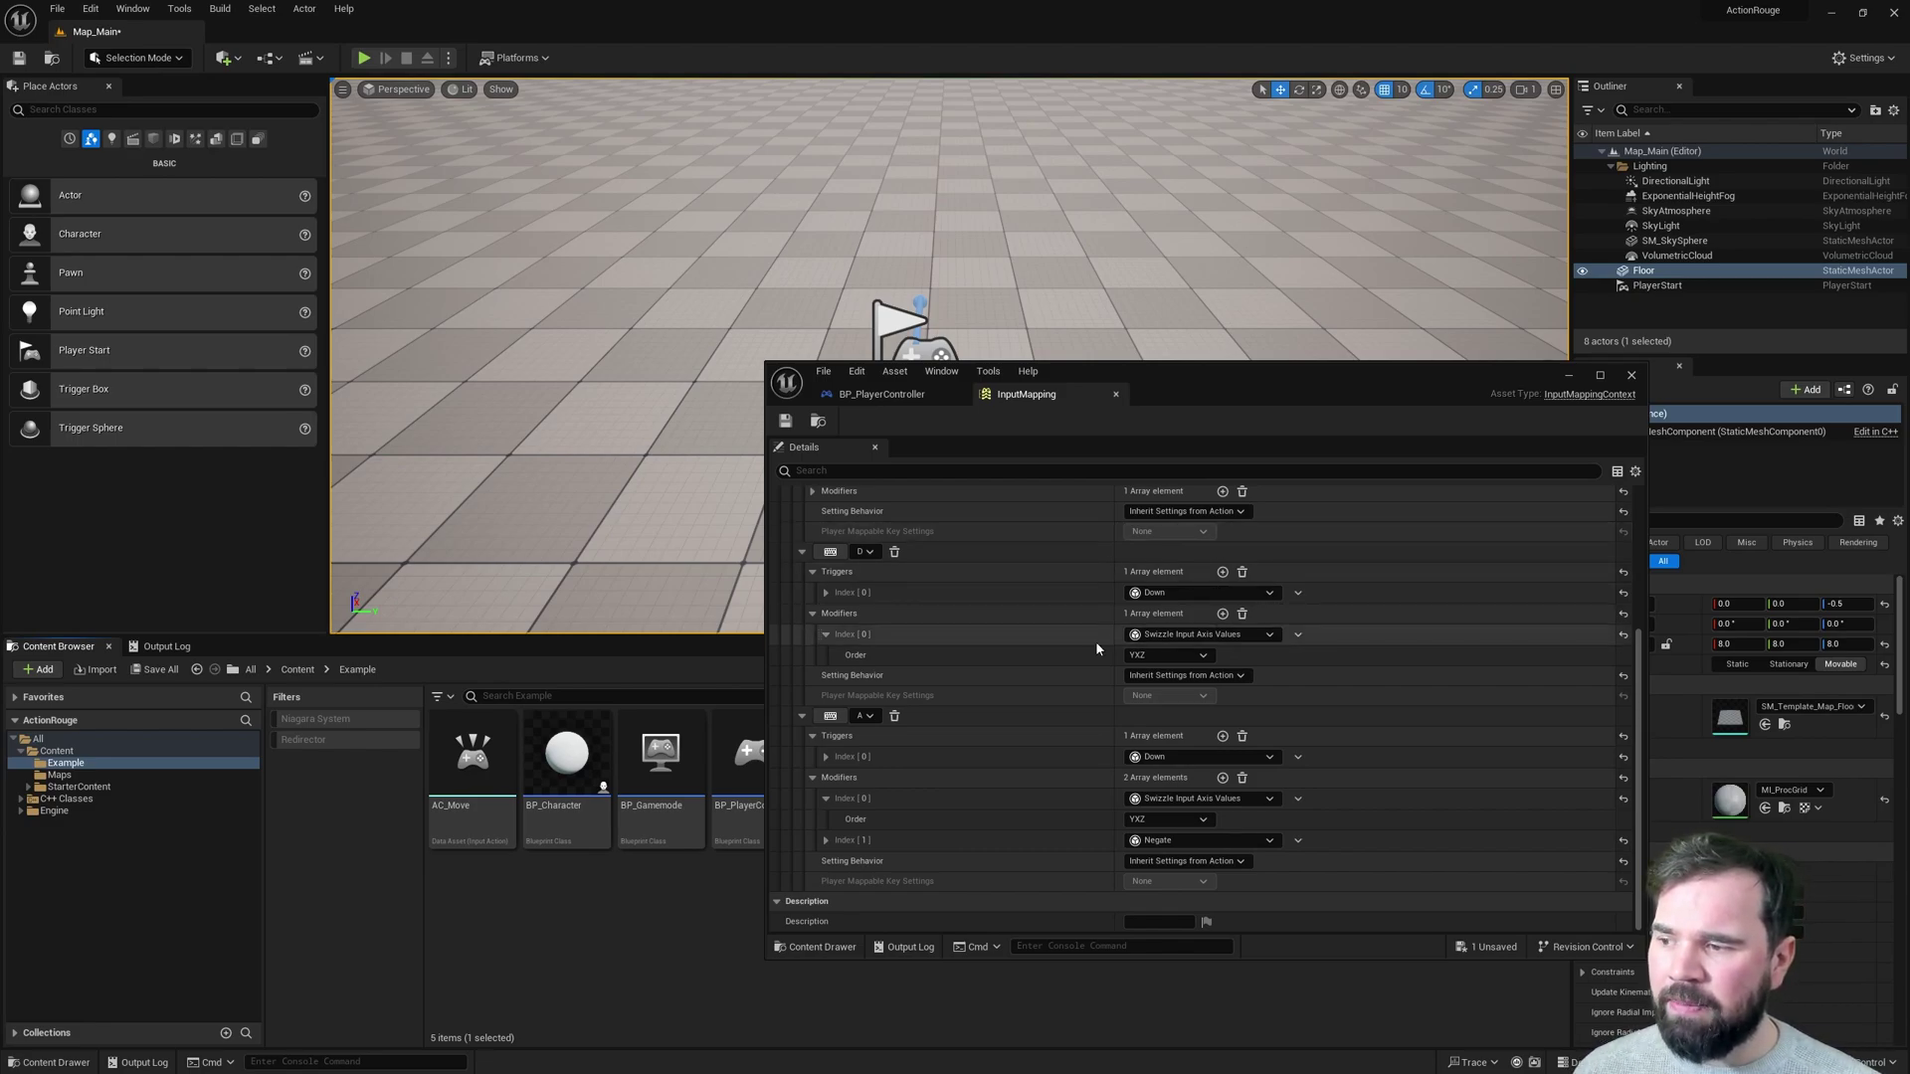
left_click_drag(1224, 375, 1431, 226)
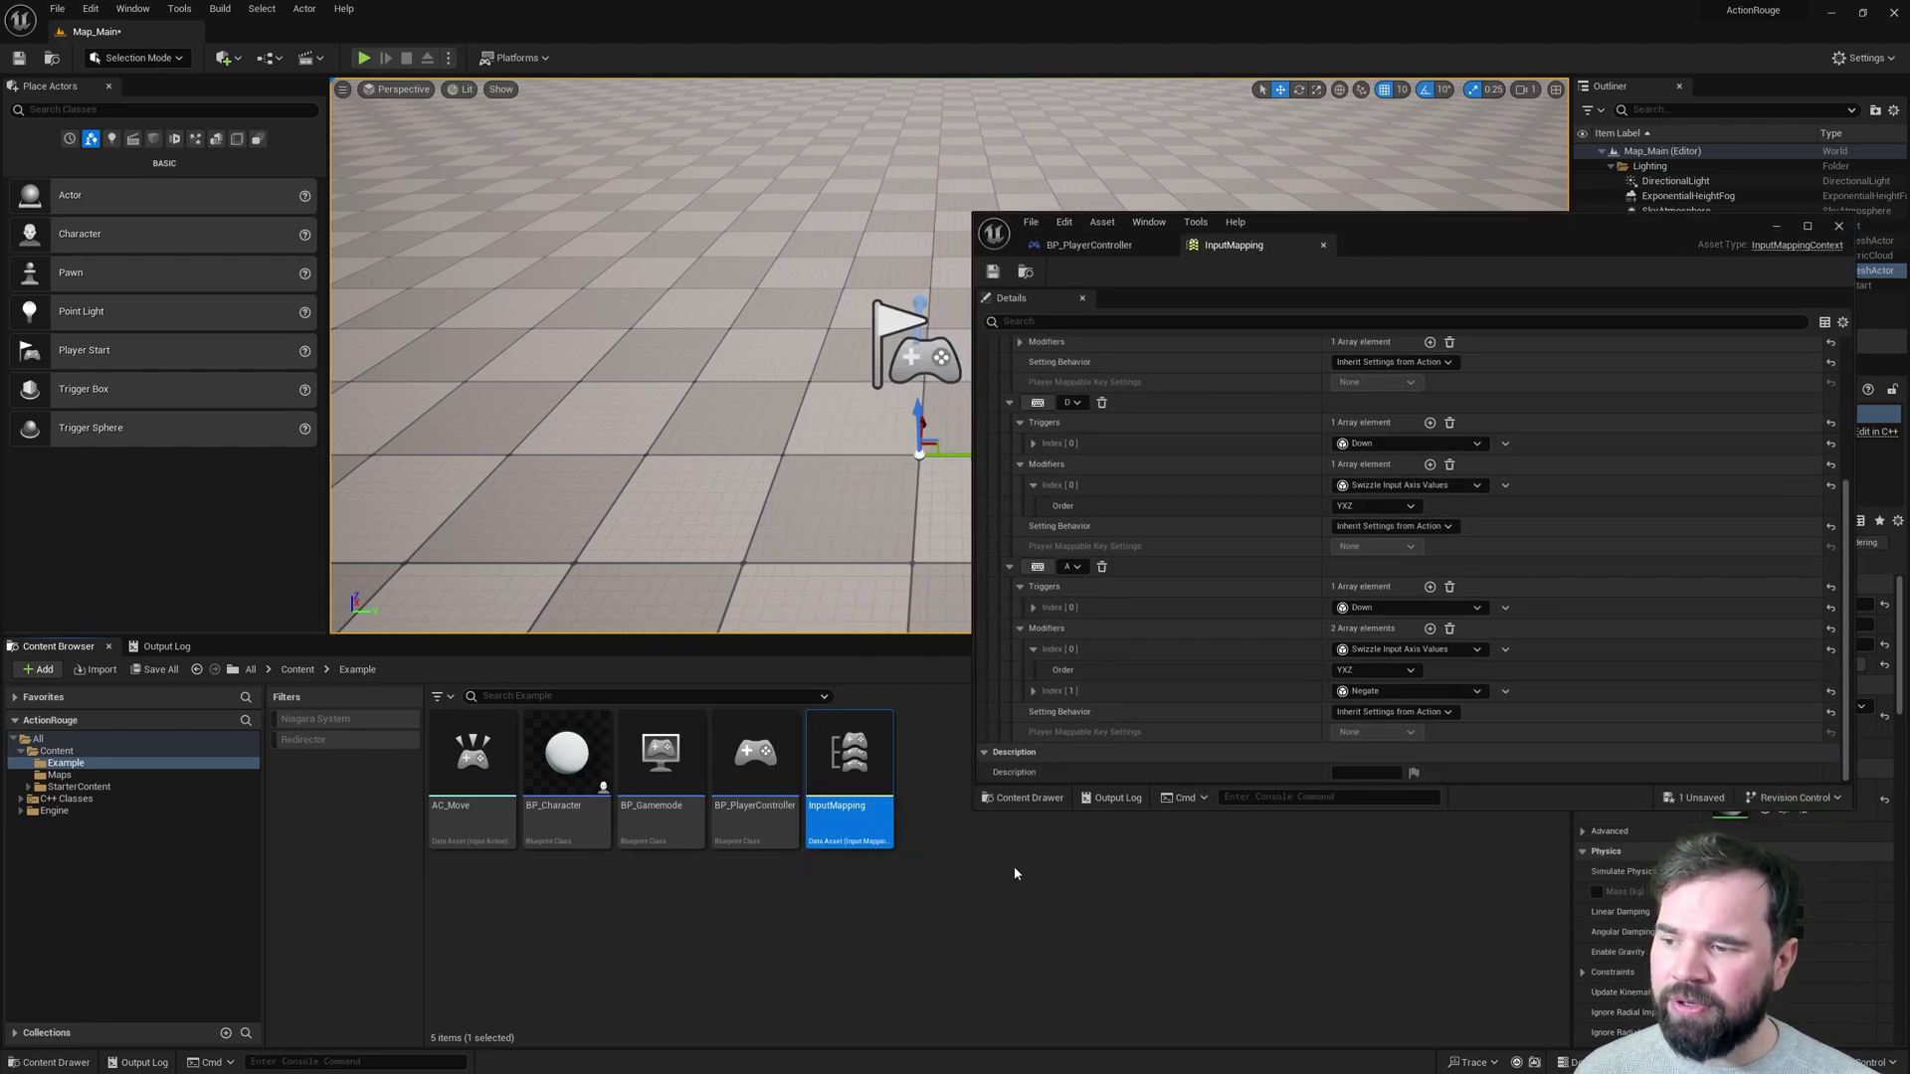